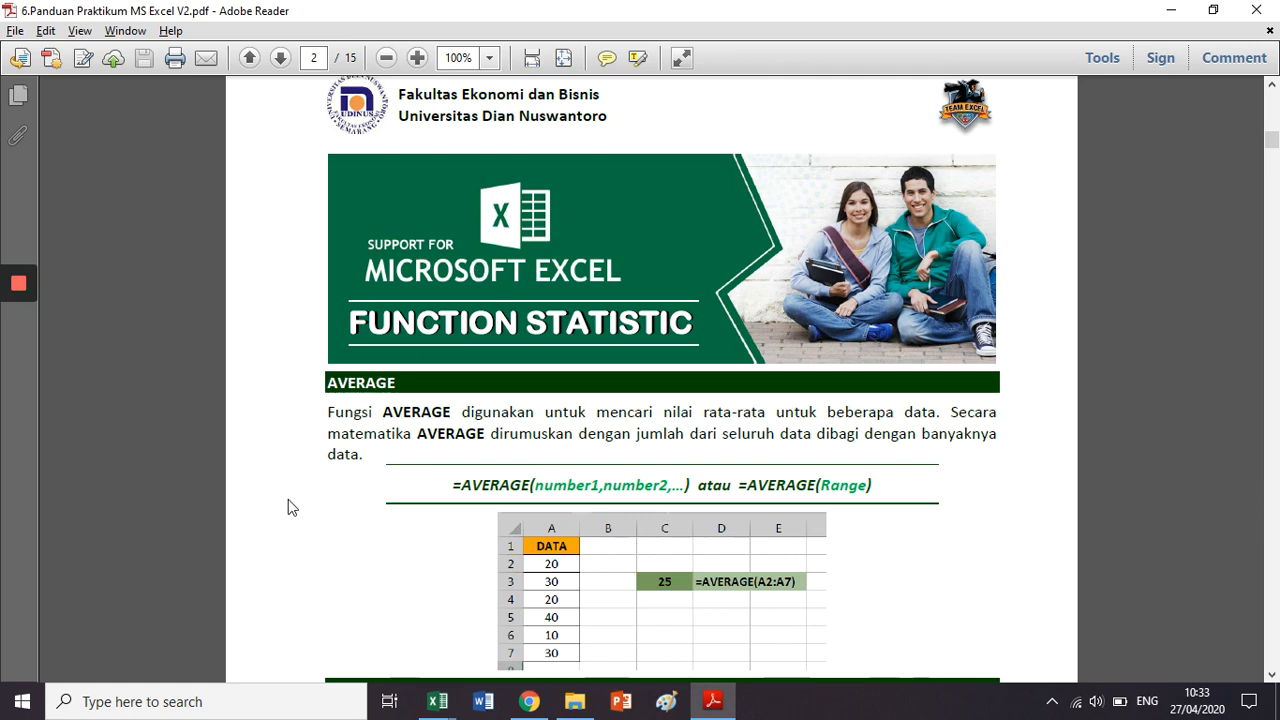
Read through the AVERAGE, COUNT, MAX and MIN explanations and examples in the Function Statistic chapter.
scroll(288, 499, "down", 3)
scroll(288, 505, "down", 1)
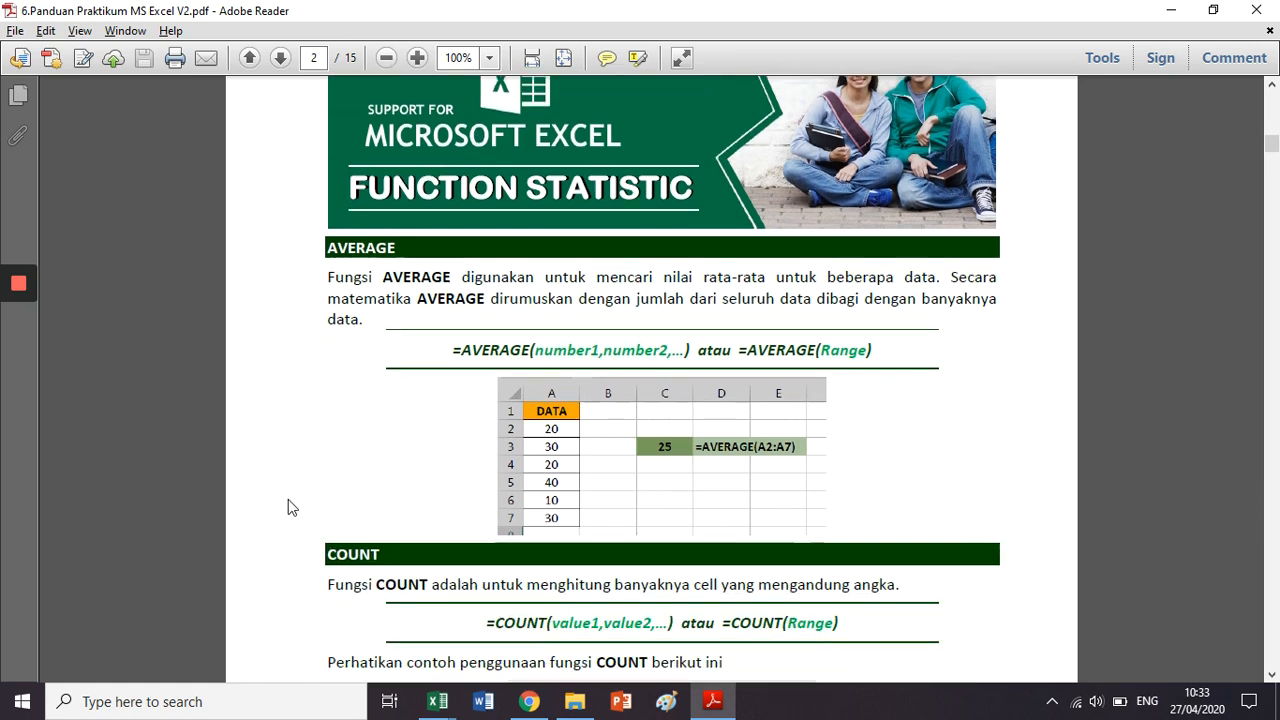
scroll(288, 505, "down", 1)
scroll(387, 336, "down", 4)
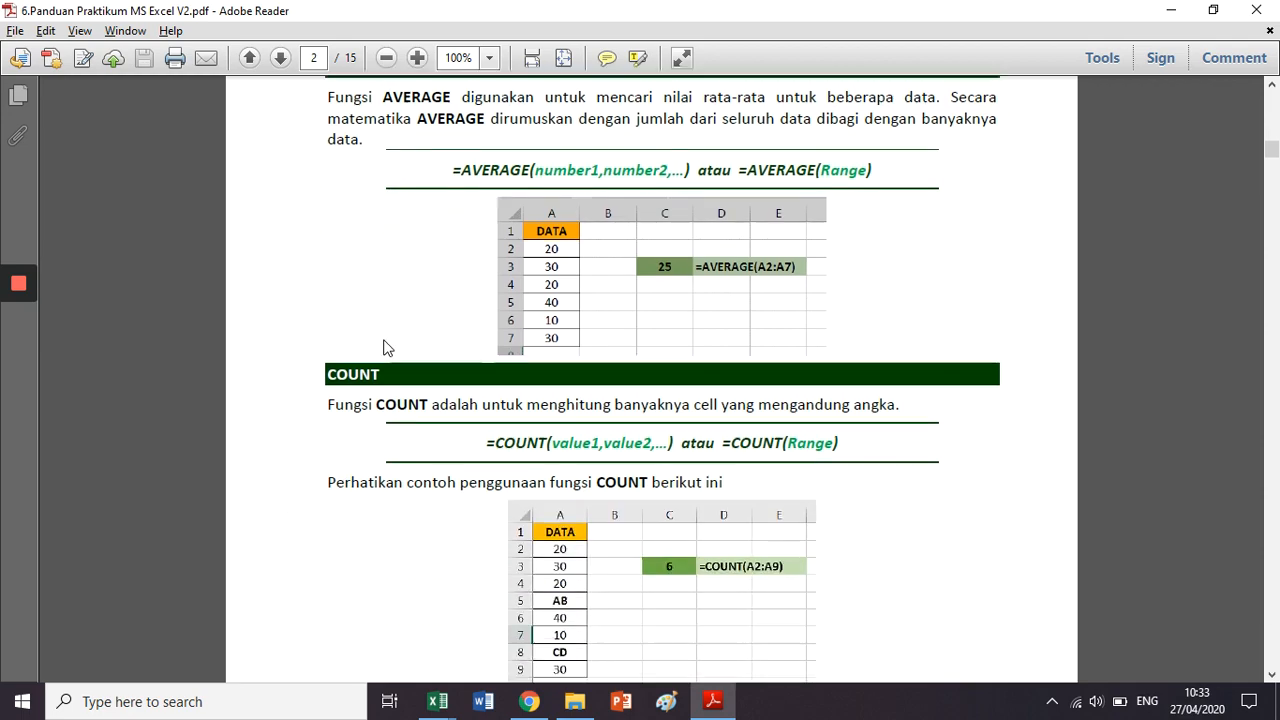
scroll(432, 383, "down", 11)
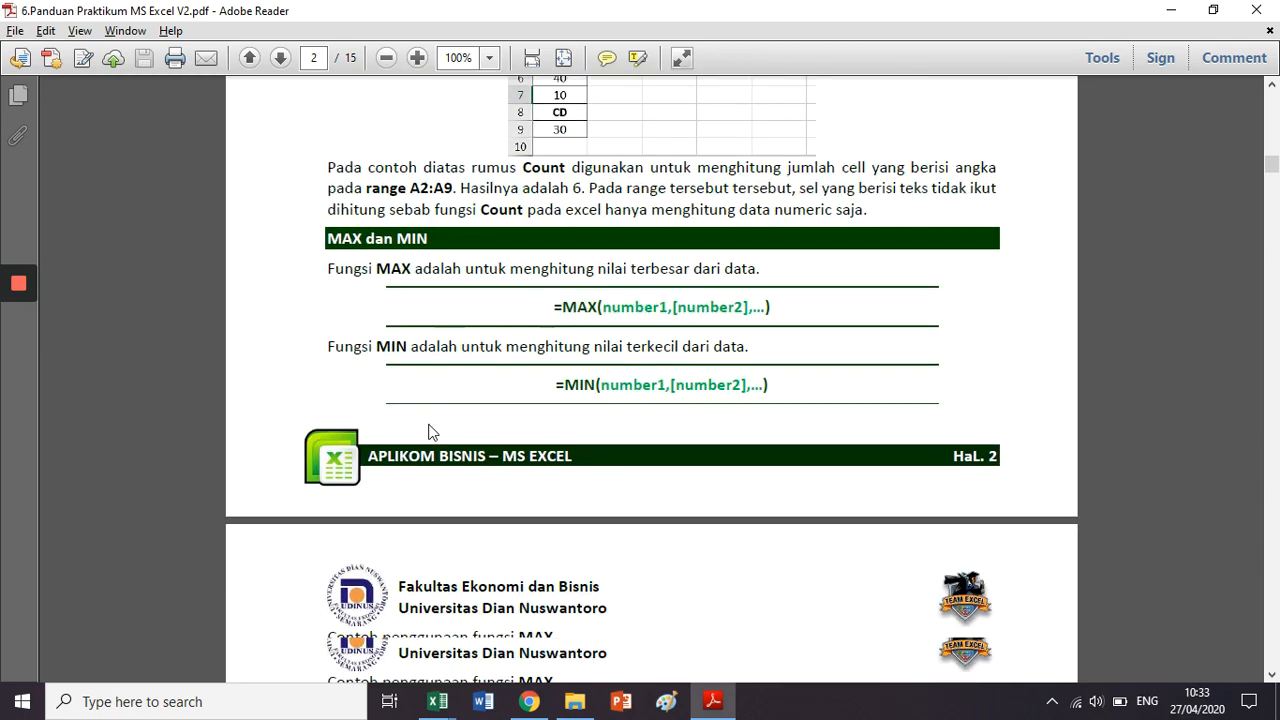
scroll(311, 395, "down", 14)
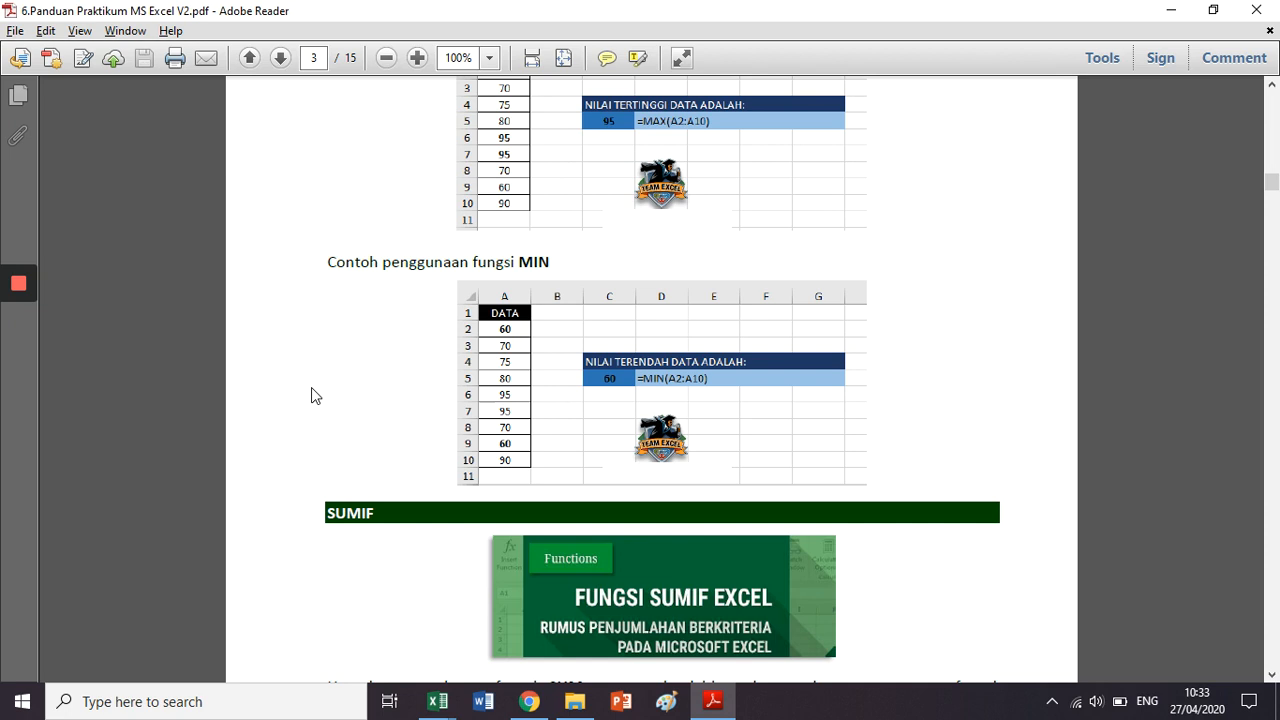
Review the SUMIF section, covering its syntax, the Range, Kriteria and Sum_range arguments, and the first usage example.
scroll(311, 387, "down", 5)
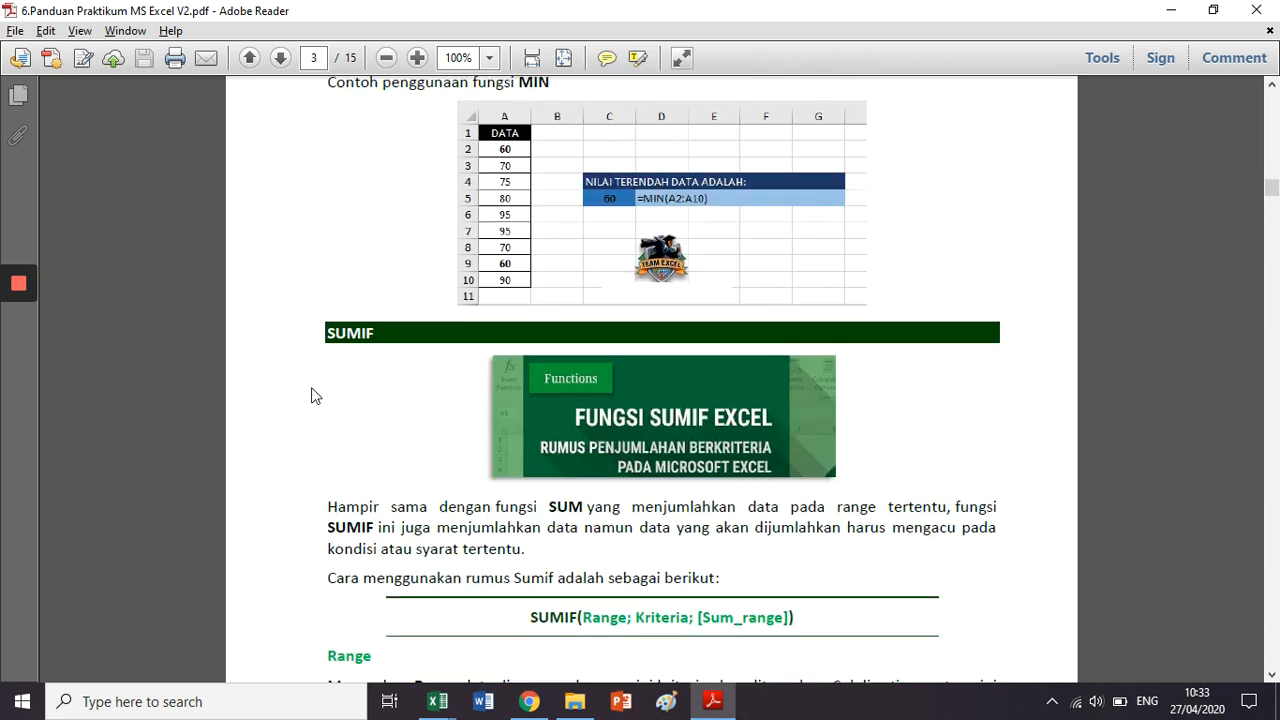
scroll(300, 398, "down", 1)
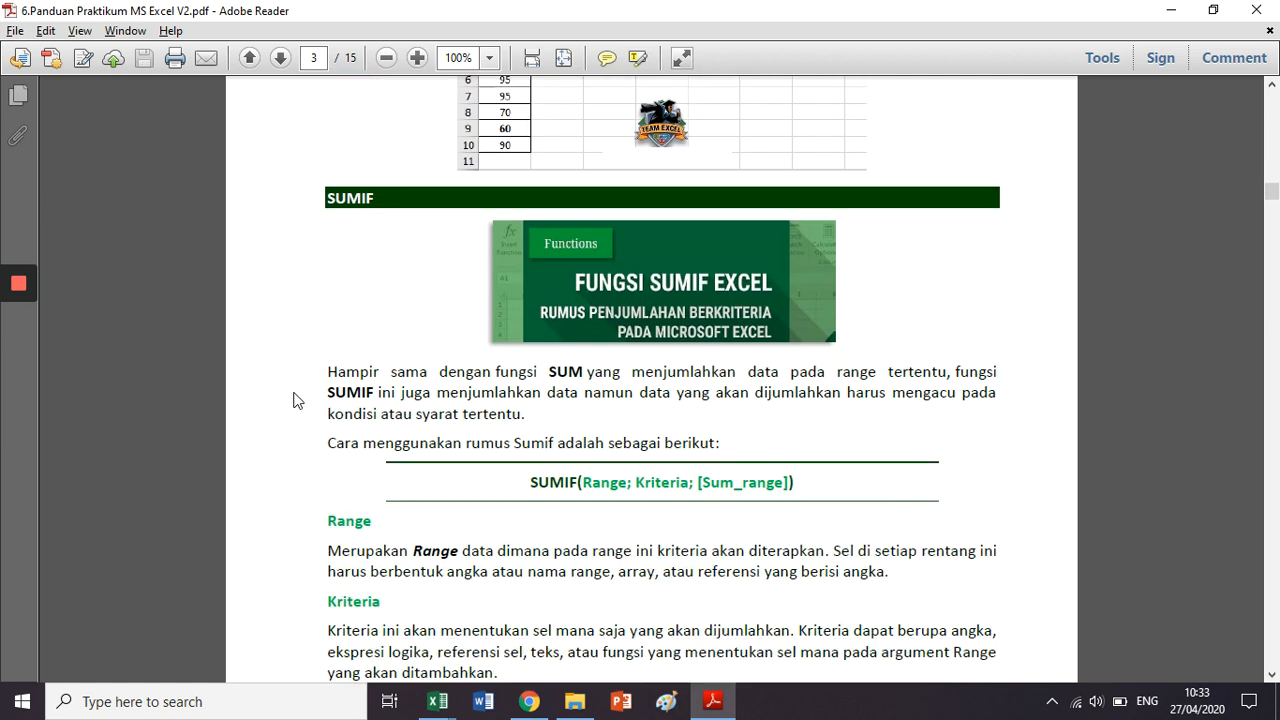
scroll(299, 383, "down", 1)
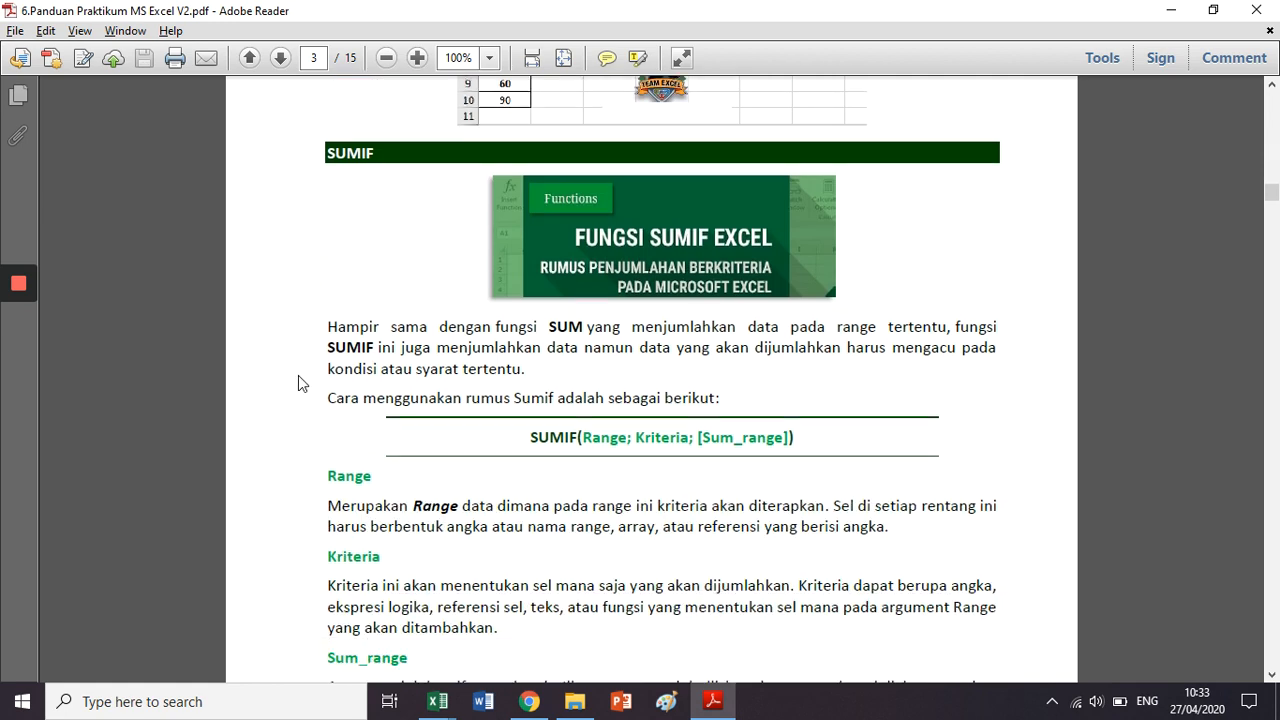
scroll(283, 394, "down", 1)
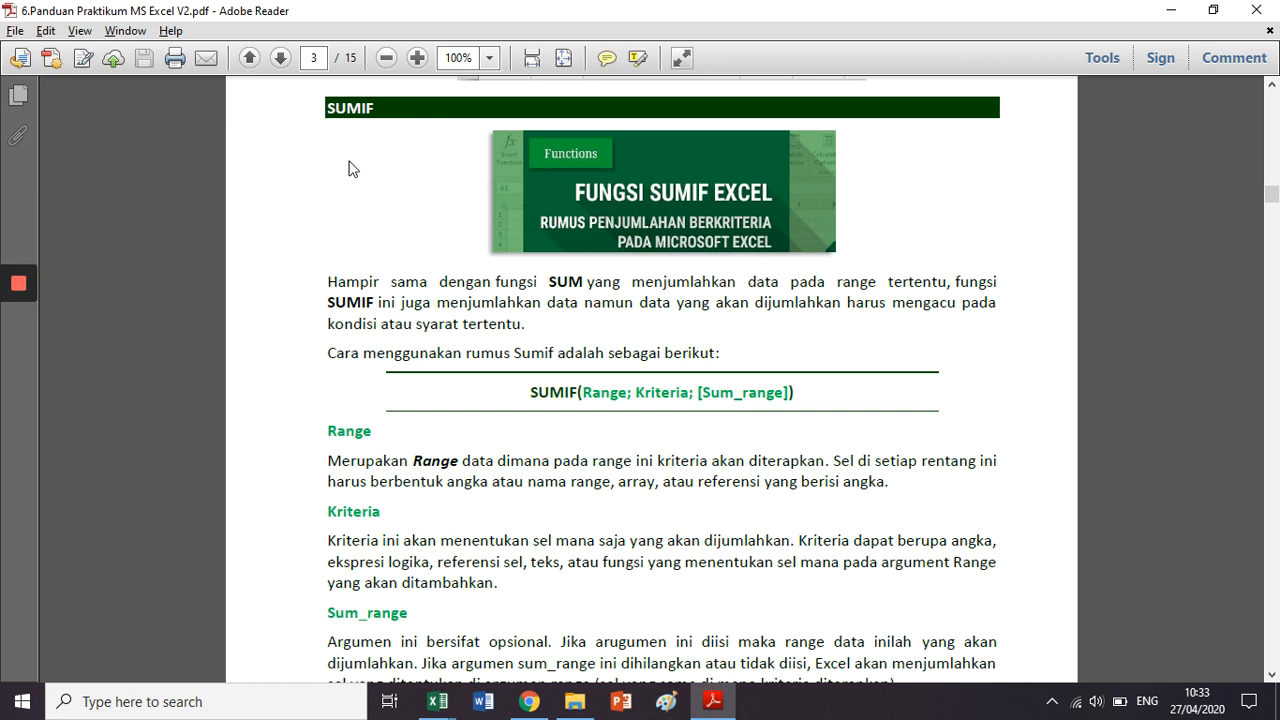
scroll(304, 209, "down", 9)
scroll(302, 205, "down", 20)
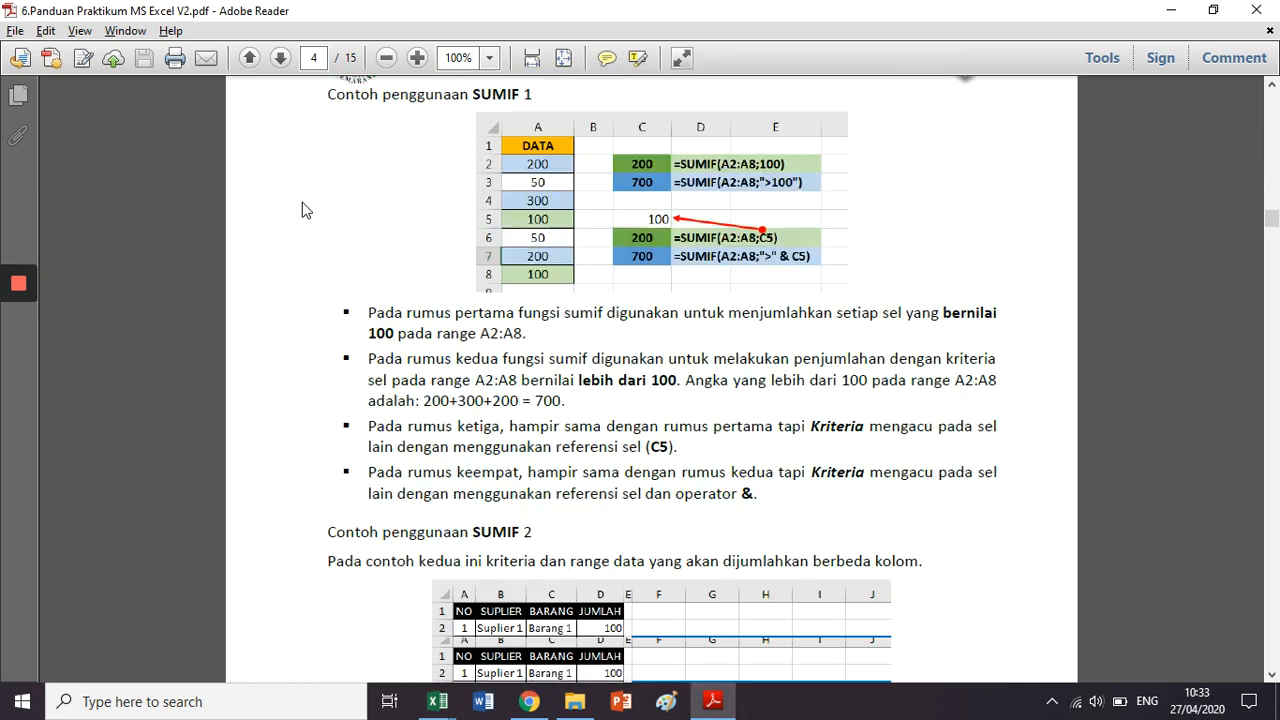
Review the COUNTIF and AVERAGEIF sections with their syntax, arguments and examples.
scroll(302, 216, "down", 20)
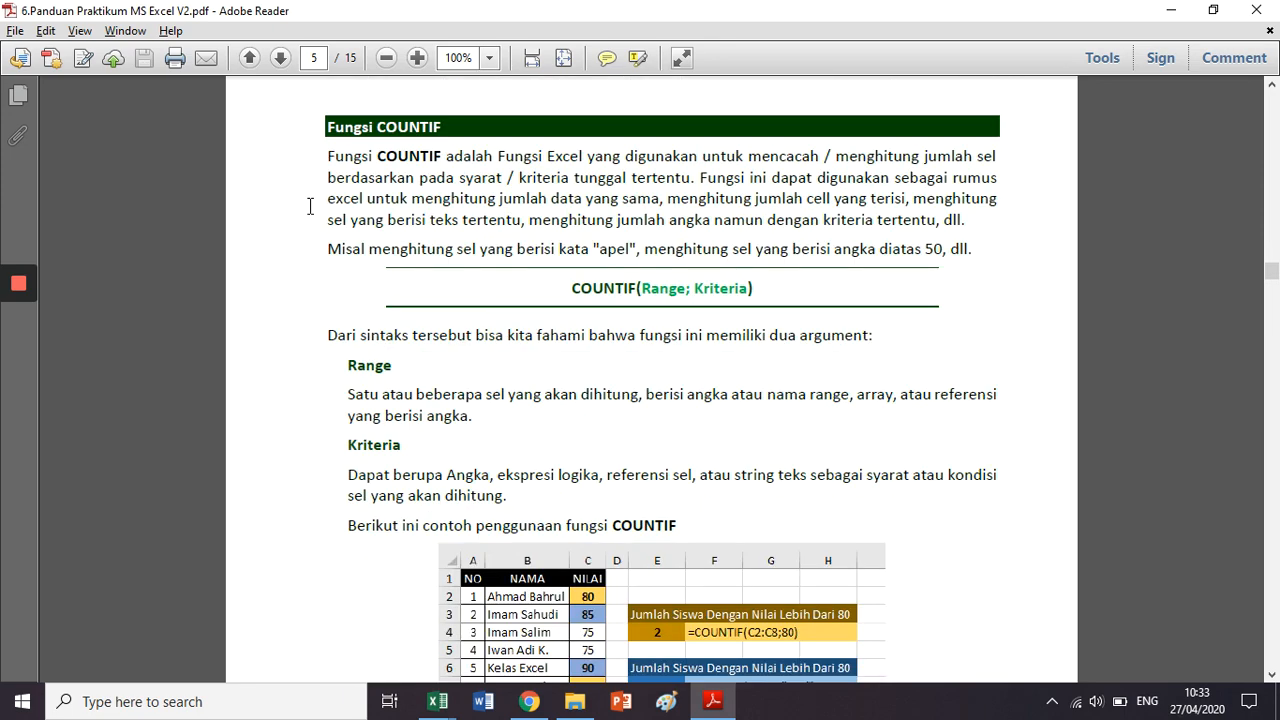
left_click(436, 134)
scroll(302, 261, "down", 20)
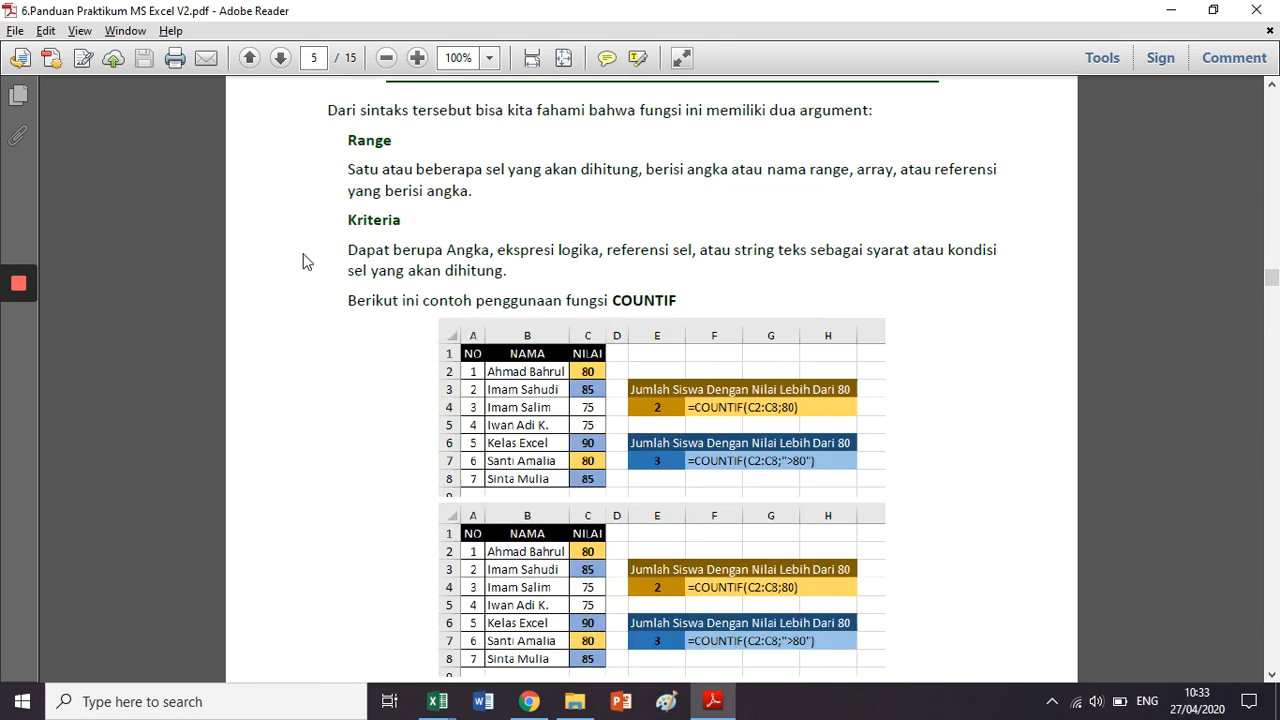
scroll(302, 261, "down", 2)
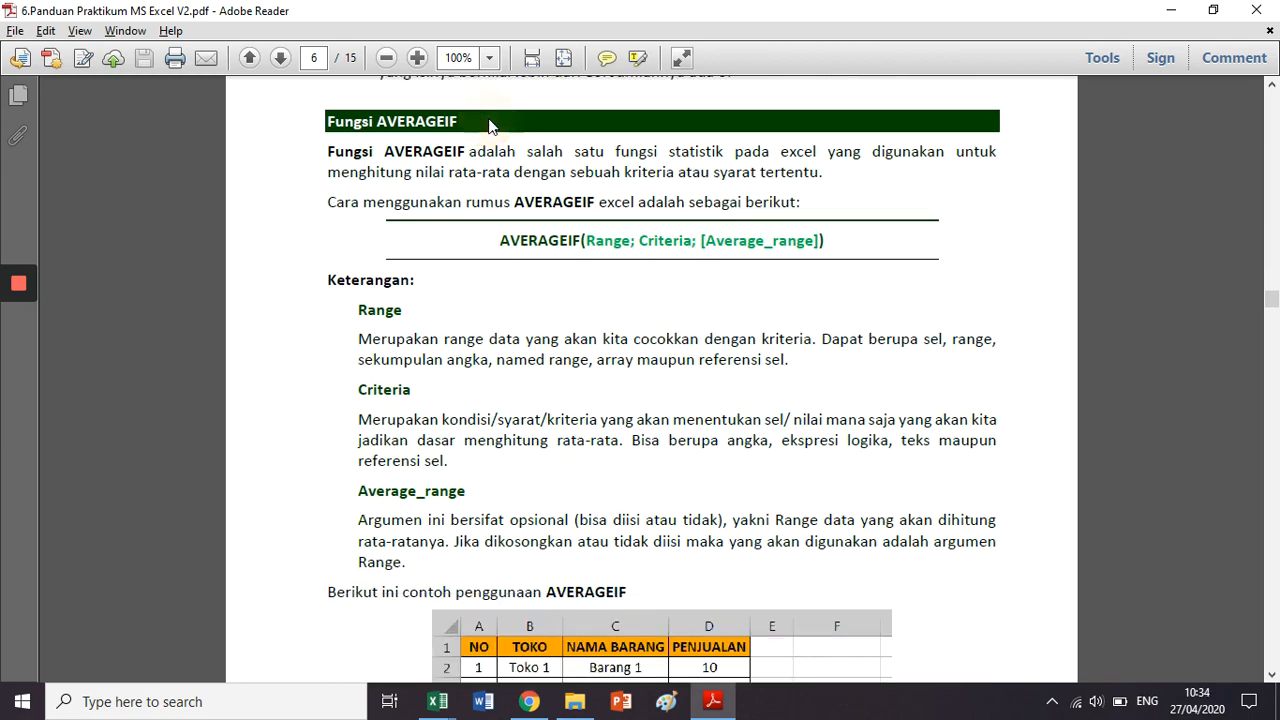
scroll(274, 177, "down", 12)
scroll(274, 180, "down", 12)
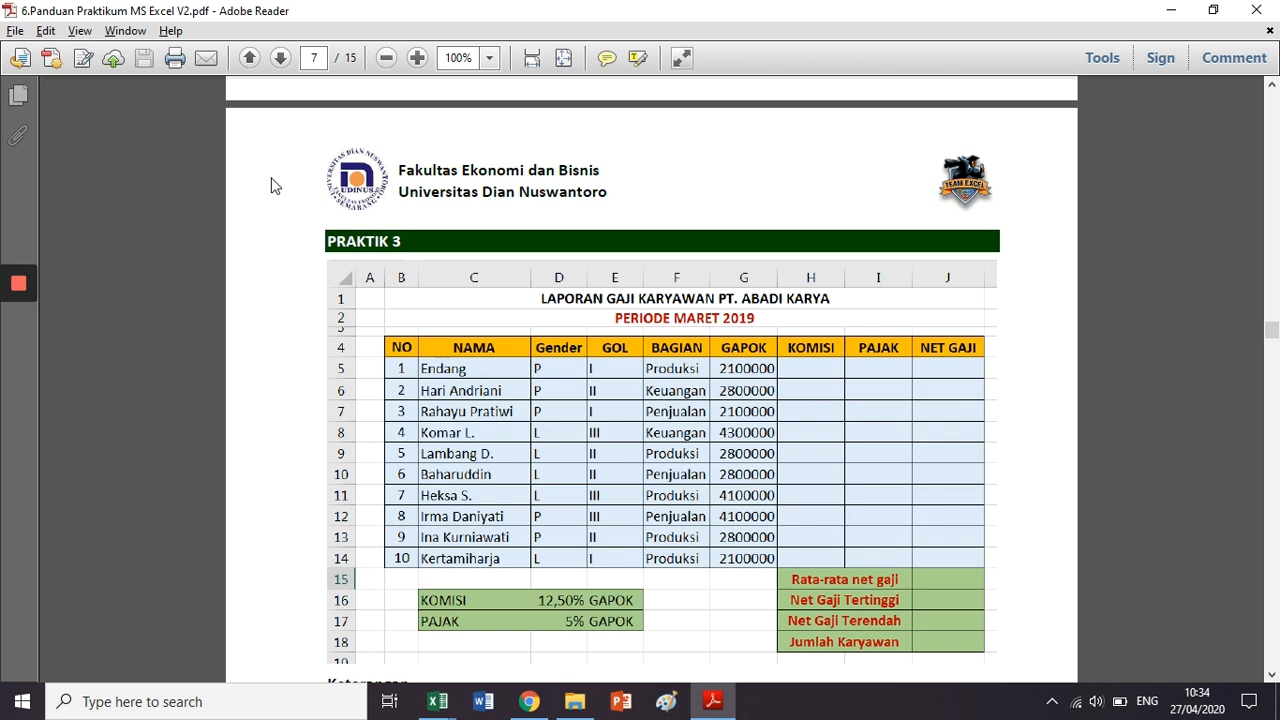
Look over the Praktik 3 salary report table and return to the AVERAGEIF usage example on page 6.
scroll(274, 184, "down", 1)
scroll(272, 186, "down", 2)
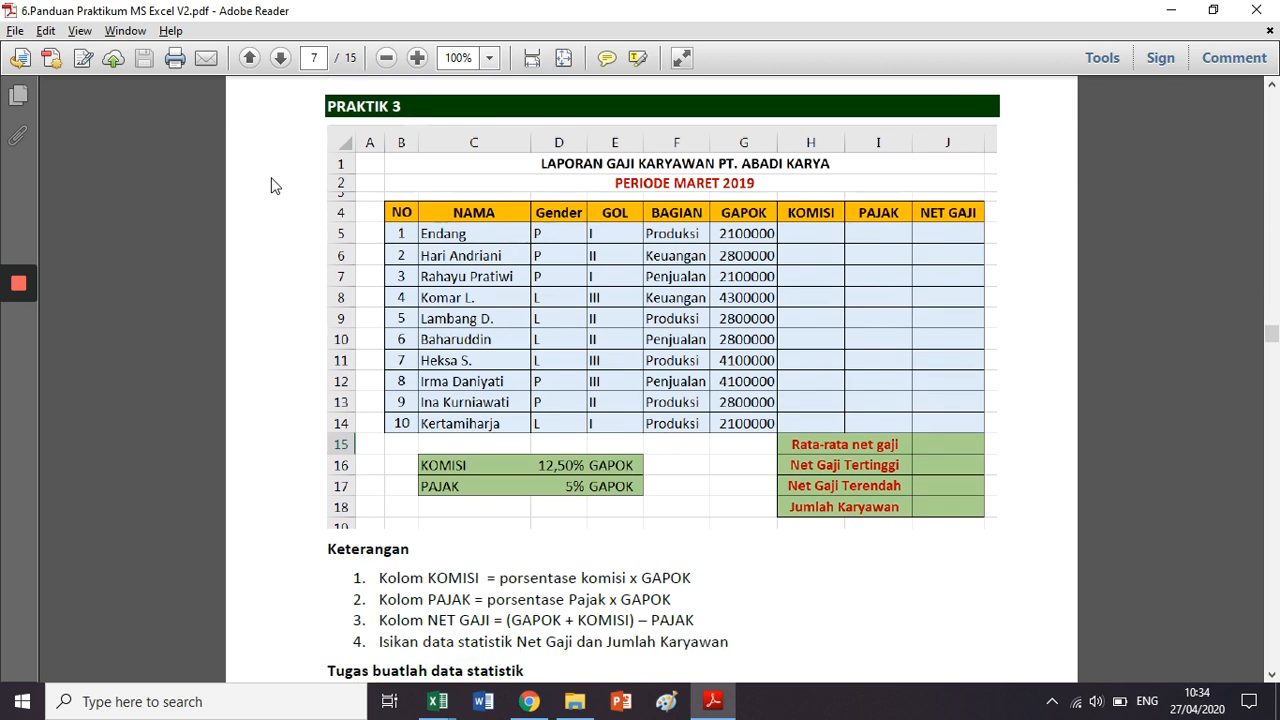
scroll(292, 138, "up", 1)
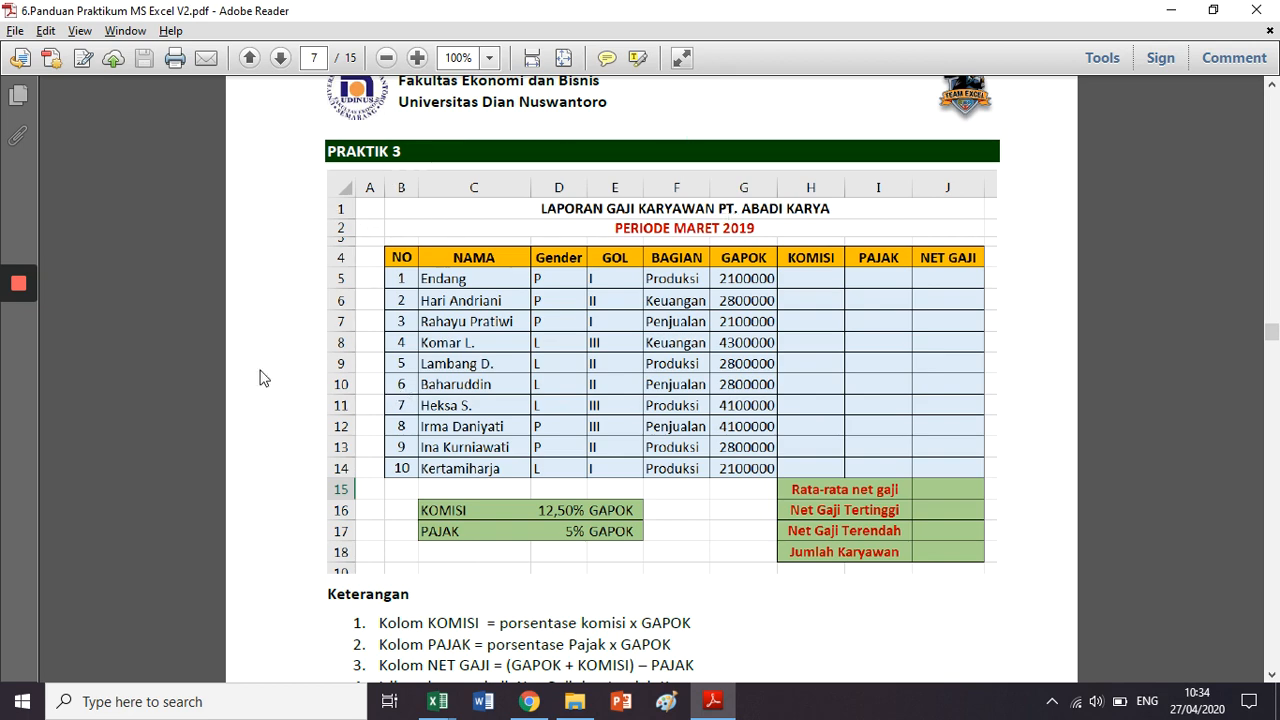
scroll(279, 510, "up", 10)
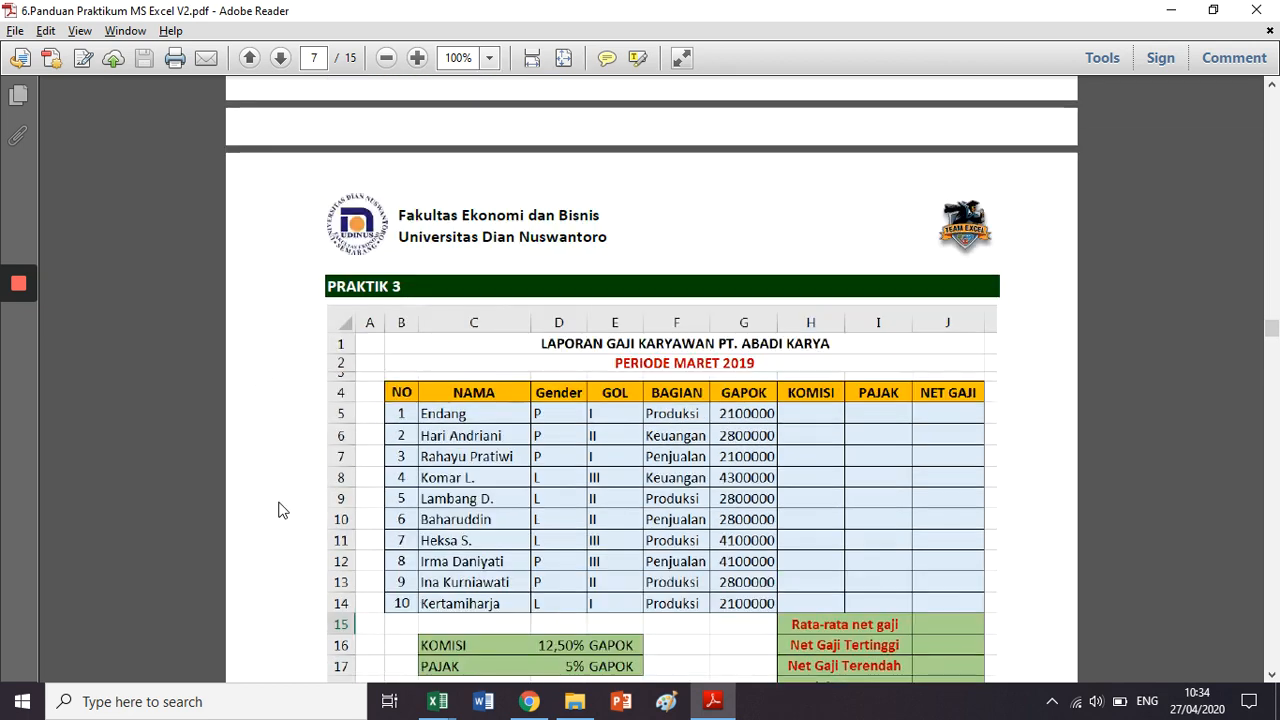
scroll(279, 510, "up", 1)
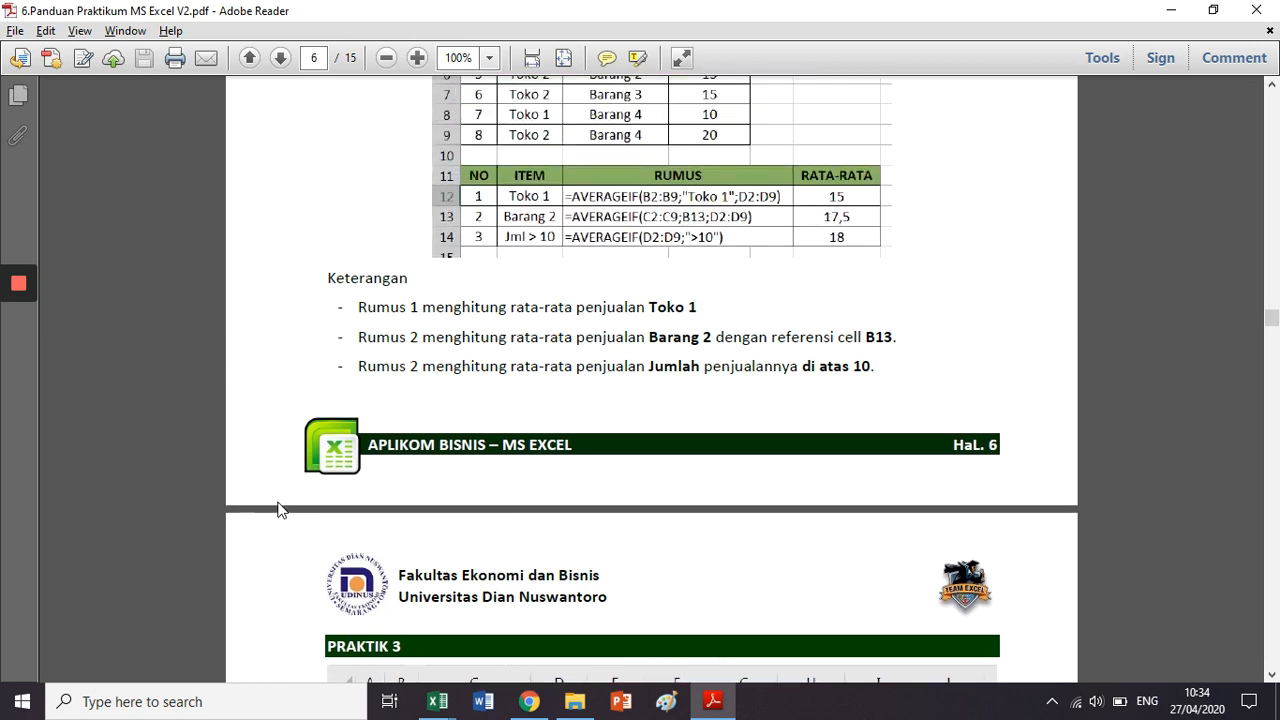
scroll(279, 510, "up", 5)
scroll(279, 510, "up", 3)
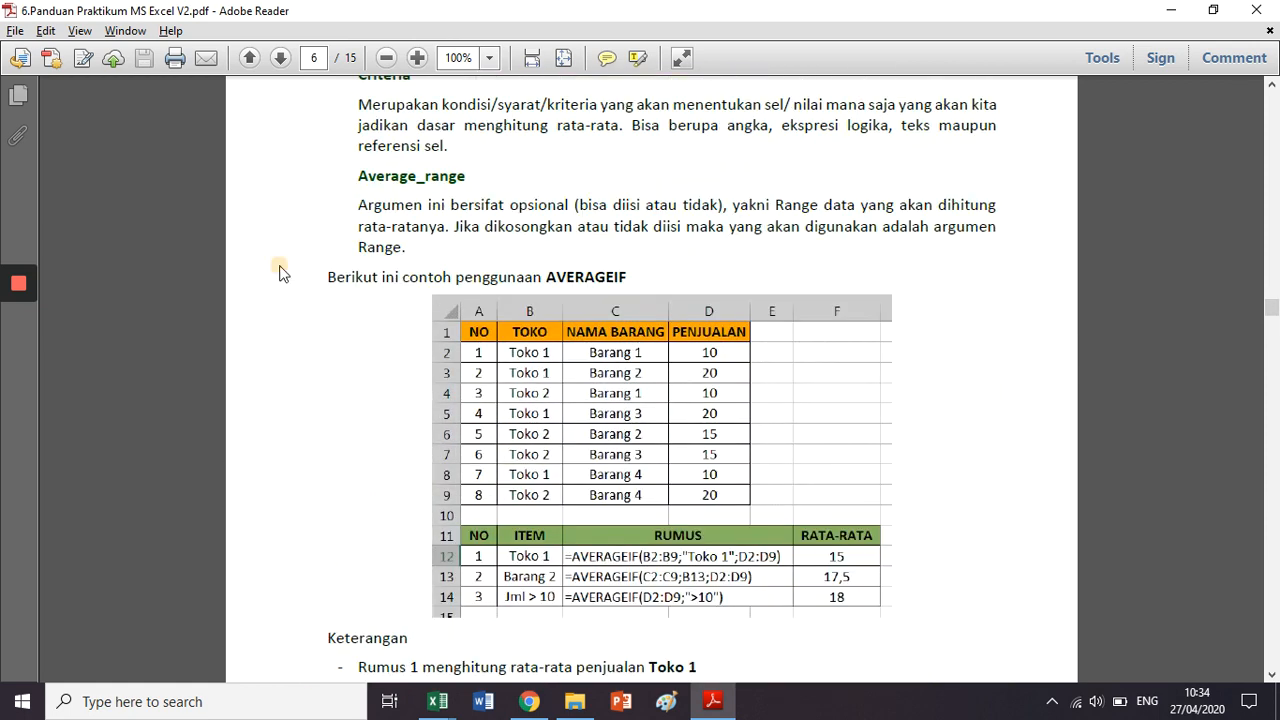
Examine the Praktik 3 exercise on page 7, including its Keterangan notes and the data statistik task.
scroll(371, 437, "down", 7)
scroll(362, 430, "down", 8)
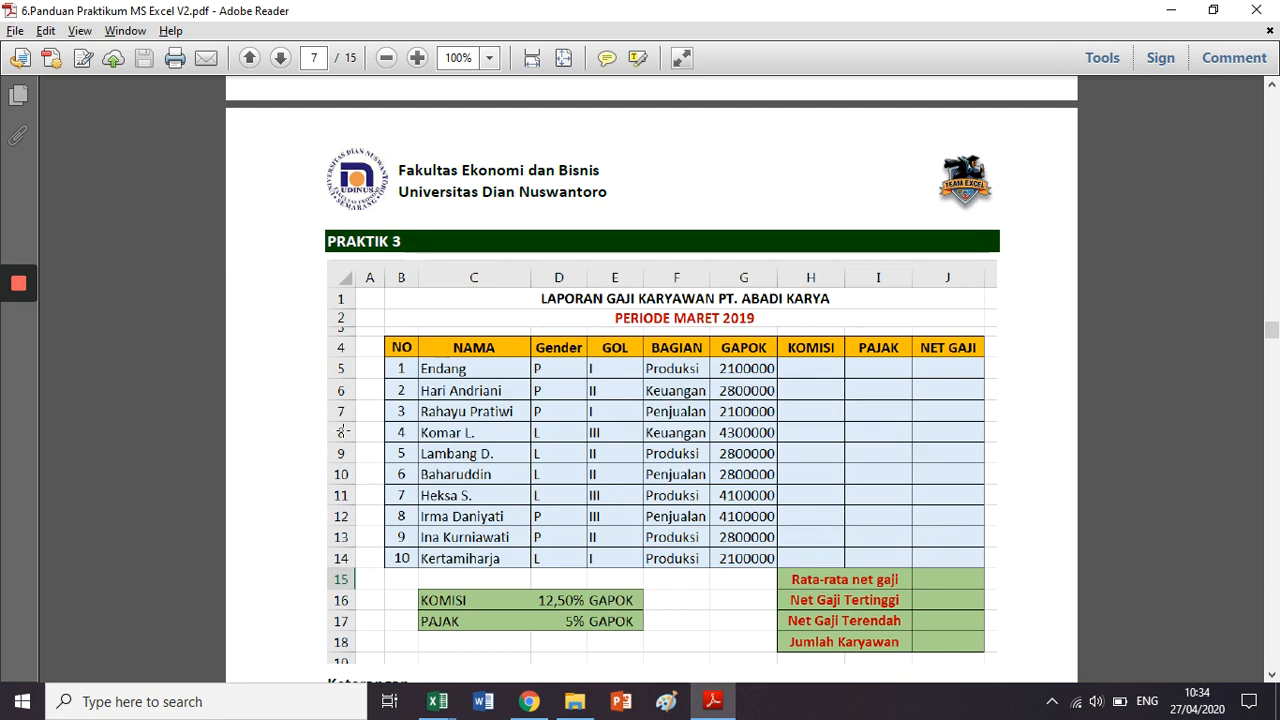
scroll(286, 434, "down", 4)
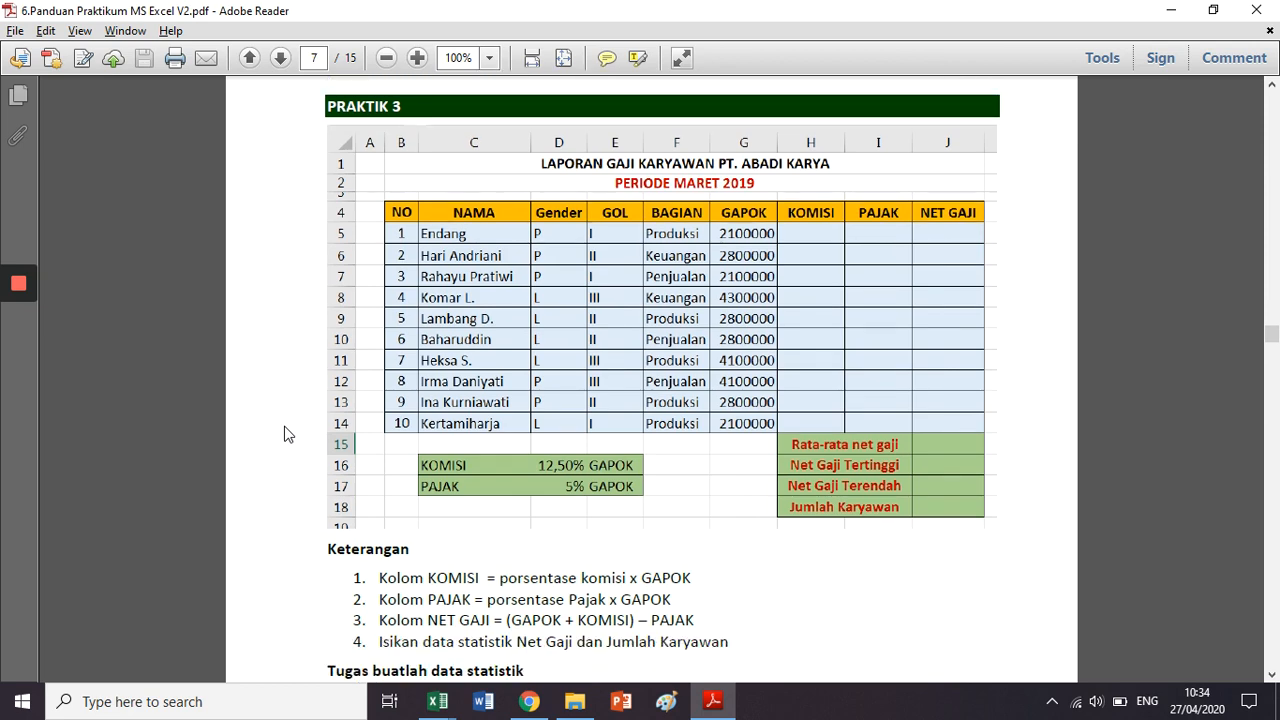
scroll(284, 434, "down", 3)
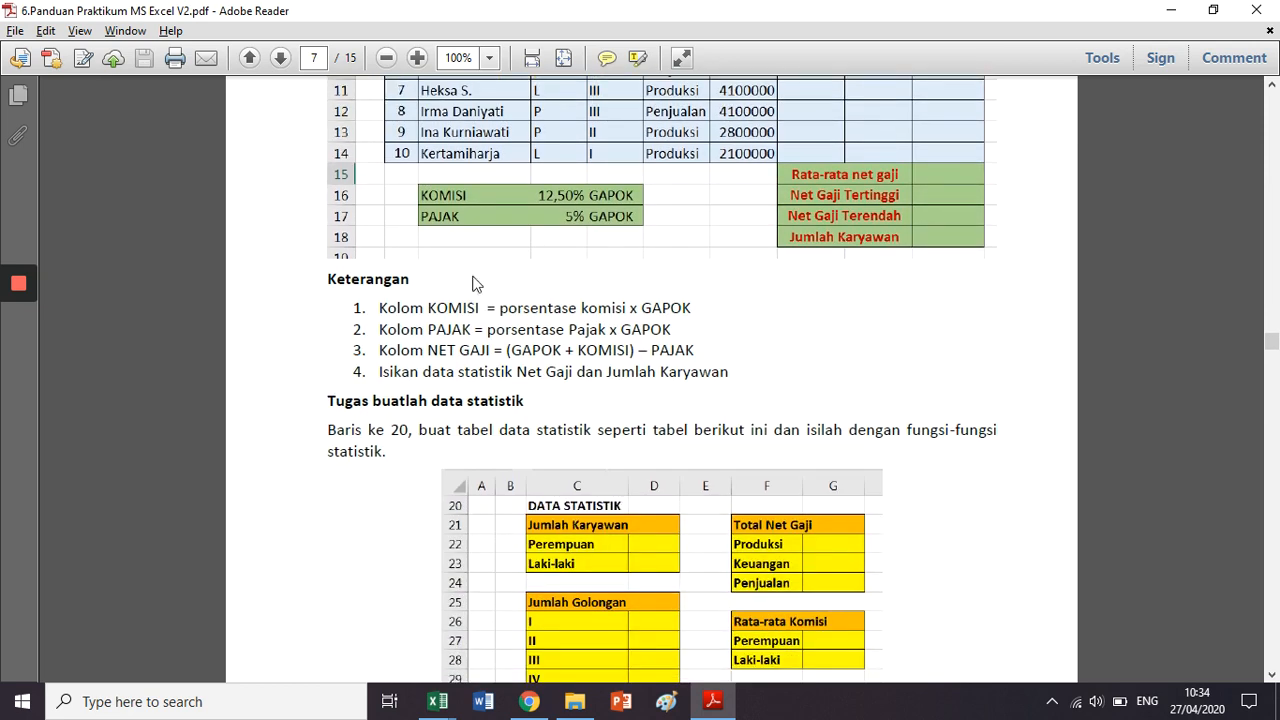
Review the Function Teks chapter on page 8, covering LEFT, RIGHT, MID, LEN and CONCATENATE.
scroll(577, 357, "down", 12)
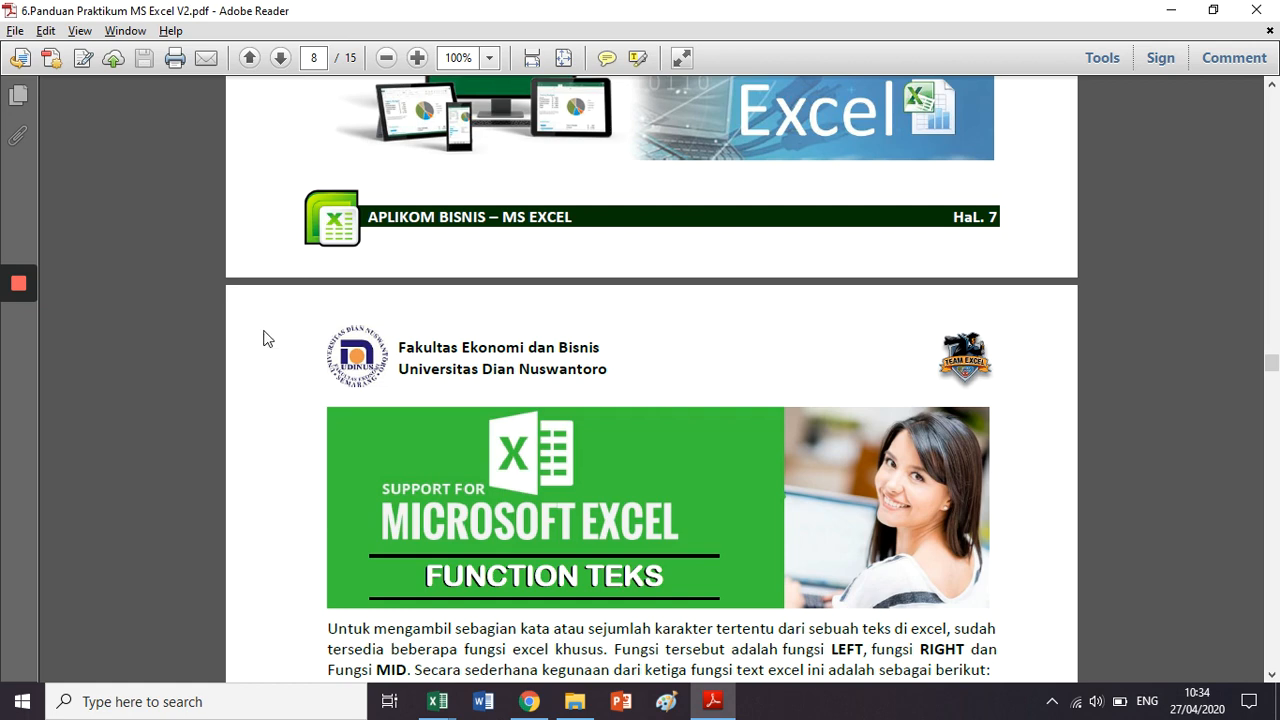
scroll(268, 340, "down", 3)
scroll(271, 342, "down", 3)
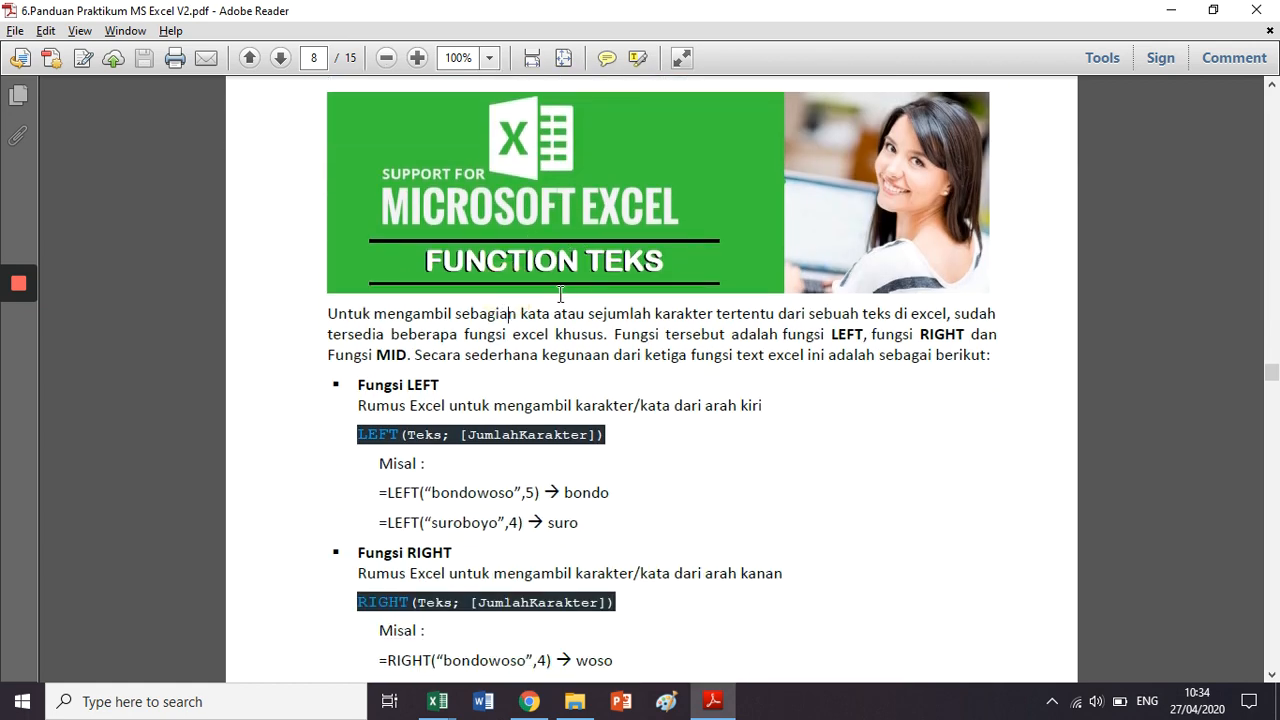
scroll(555, 292, "up", 3)
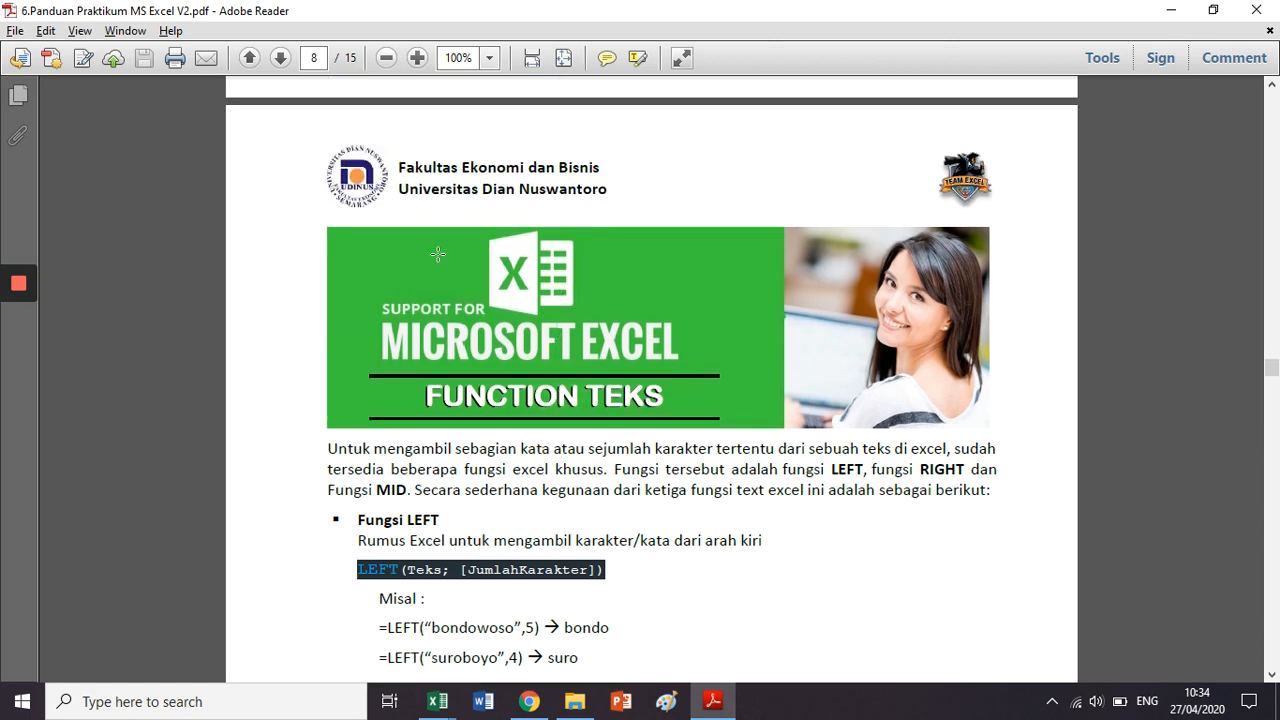
scroll(438, 254, "down", 17)
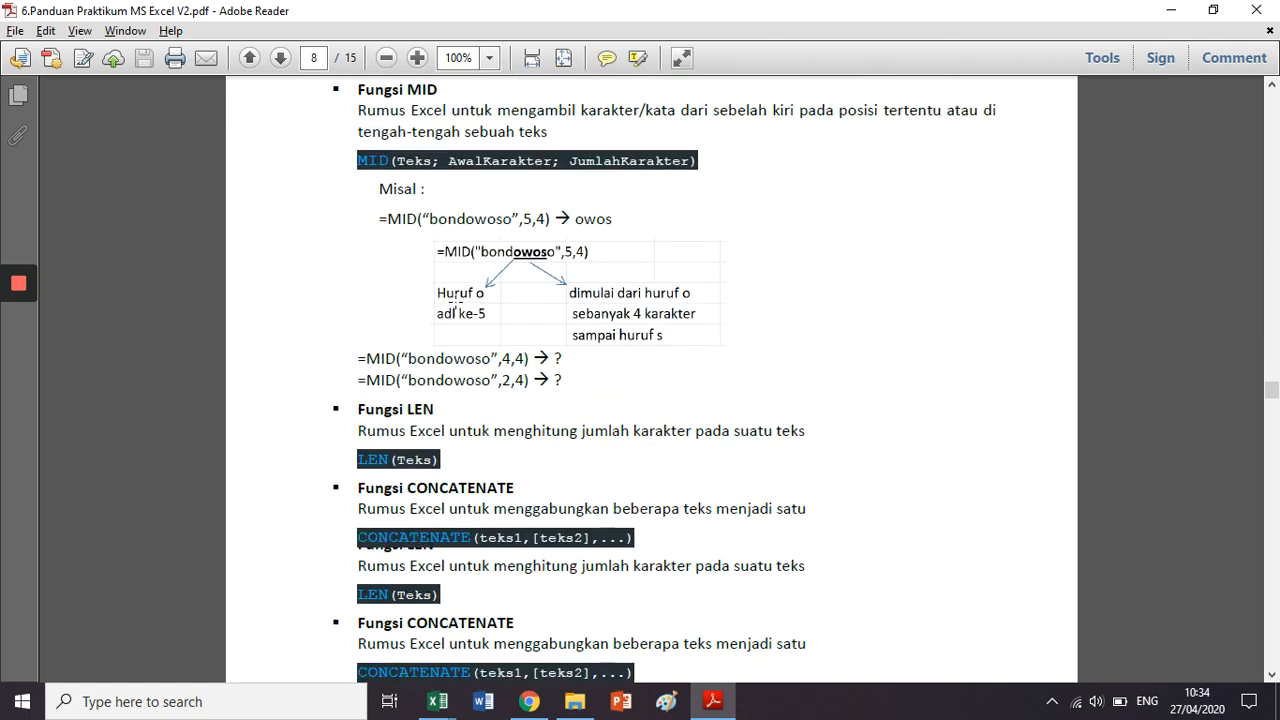
scroll(456, 303, "down", 9)
Jump ahead to page 14 and look at the nested IF example with the LULUS and GAGAL results.
left_click_drag(1270, 402, 1271, 620)
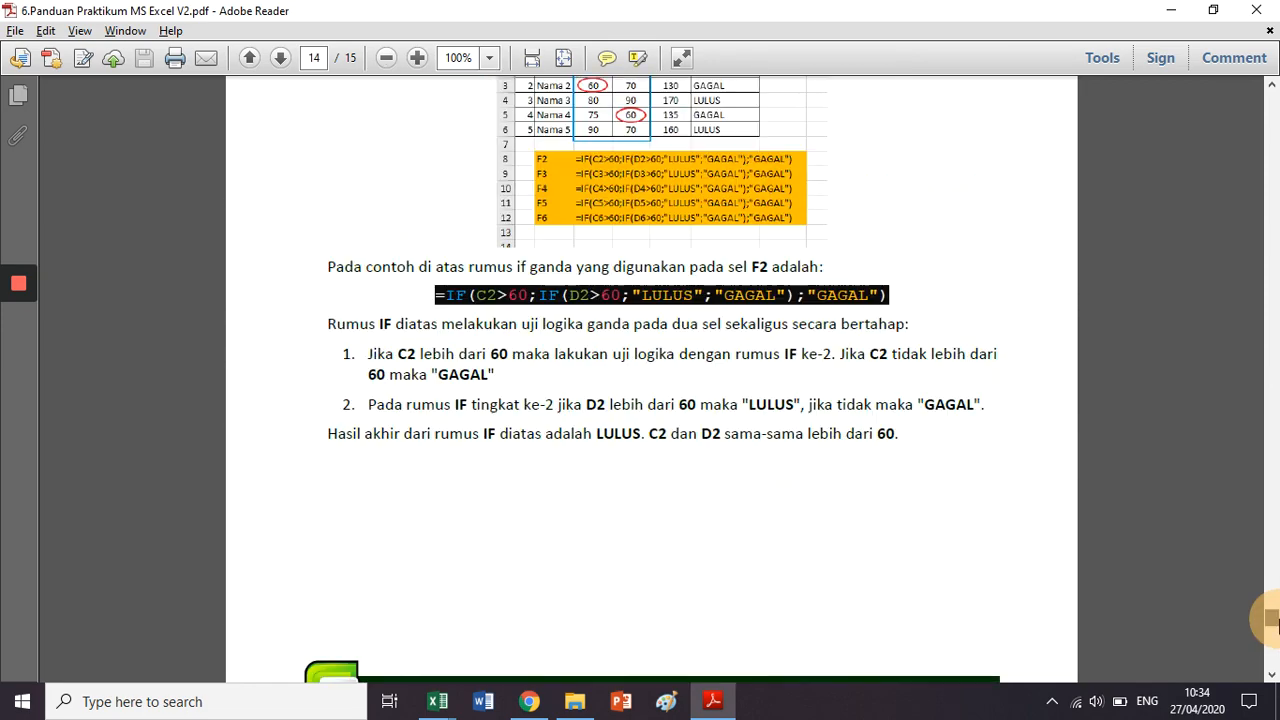
scroll(430, 368, "up", 6)
scroll(410, 365, "down", 7)
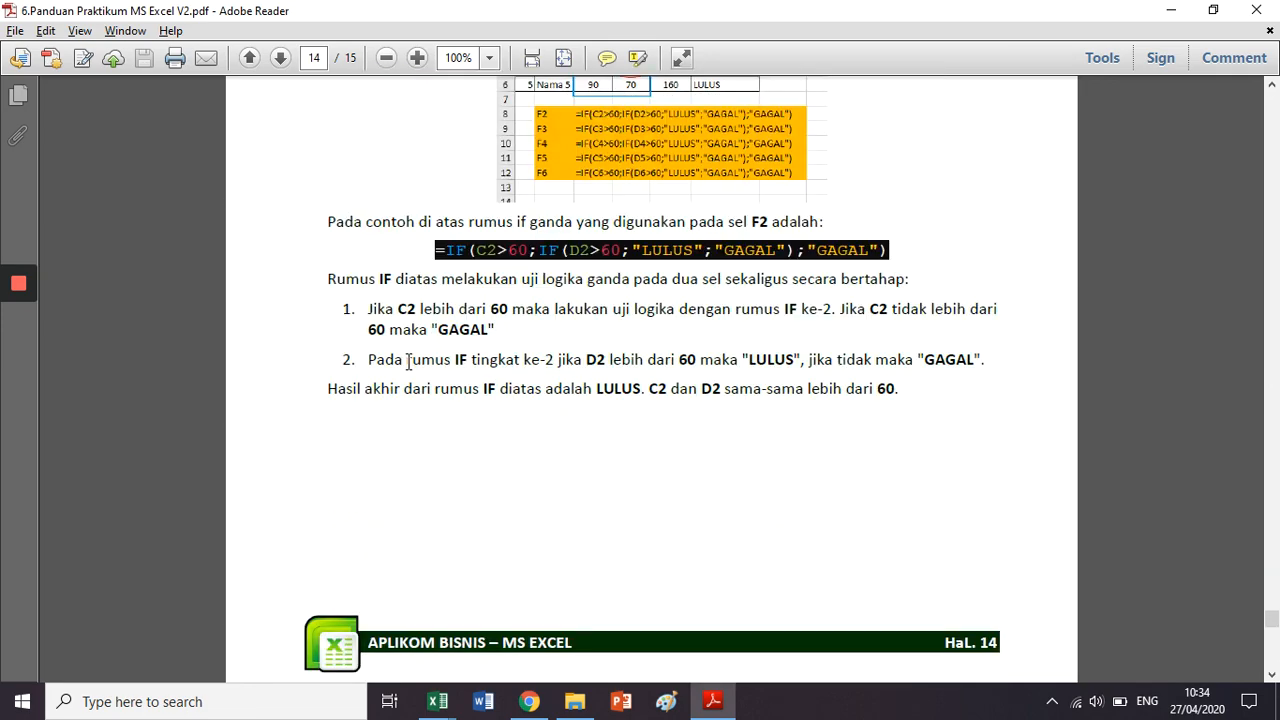
Examine Praktik 5 on page 15, including the Soal 1 student grade table and its KODE and NILAI lookup tables.
scroll(408, 362, "down", 12)
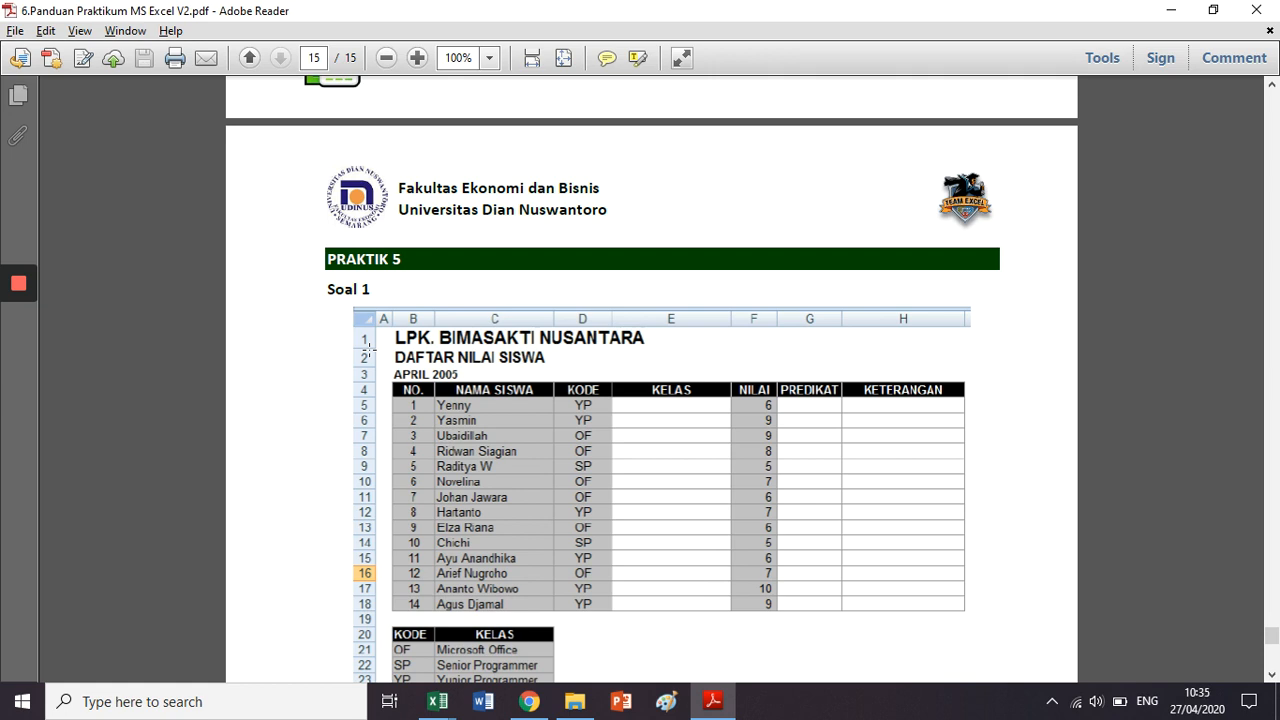
scroll(250, 343, "down", 4)
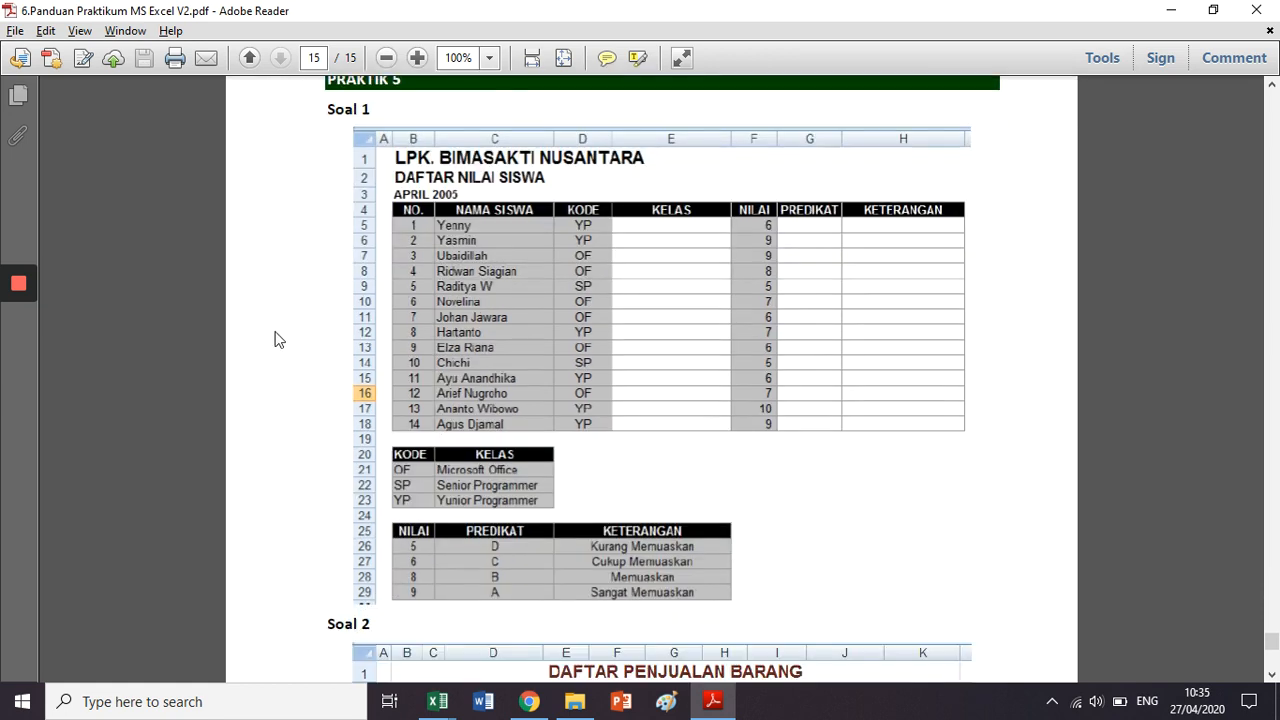
scroll(276, 339, "up", 1)
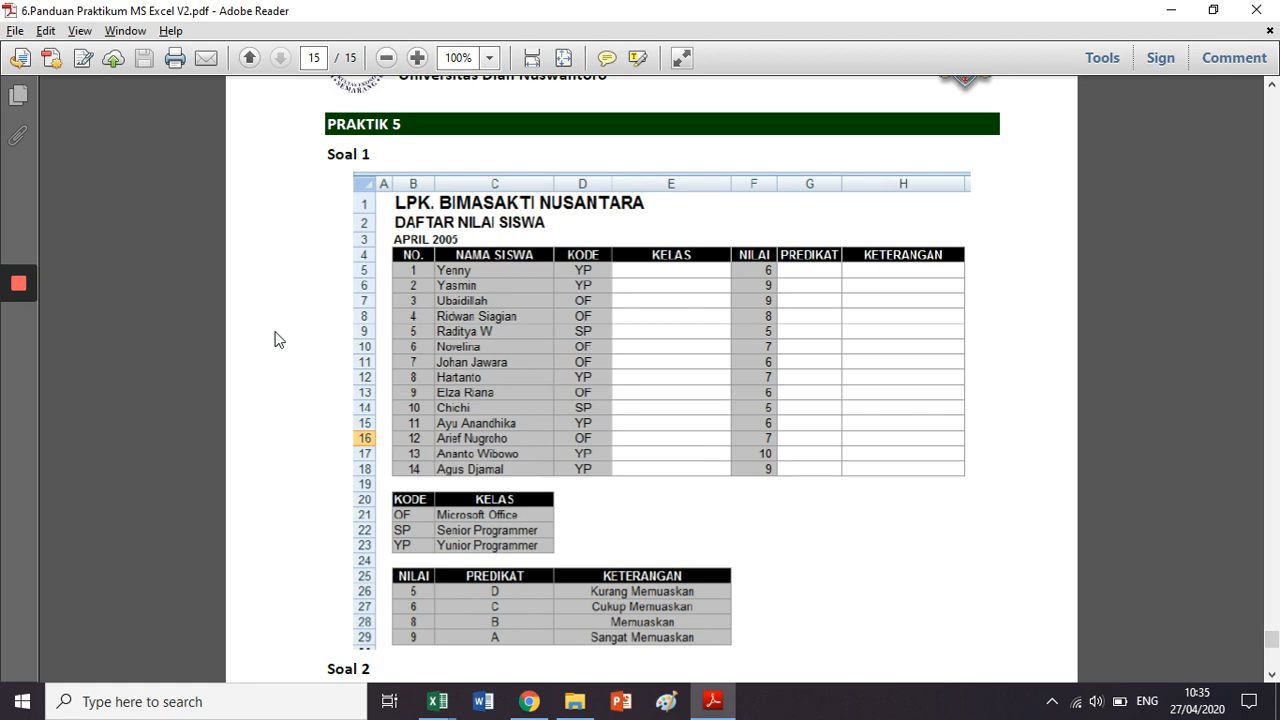
scroll(274, 337, "down", 3)
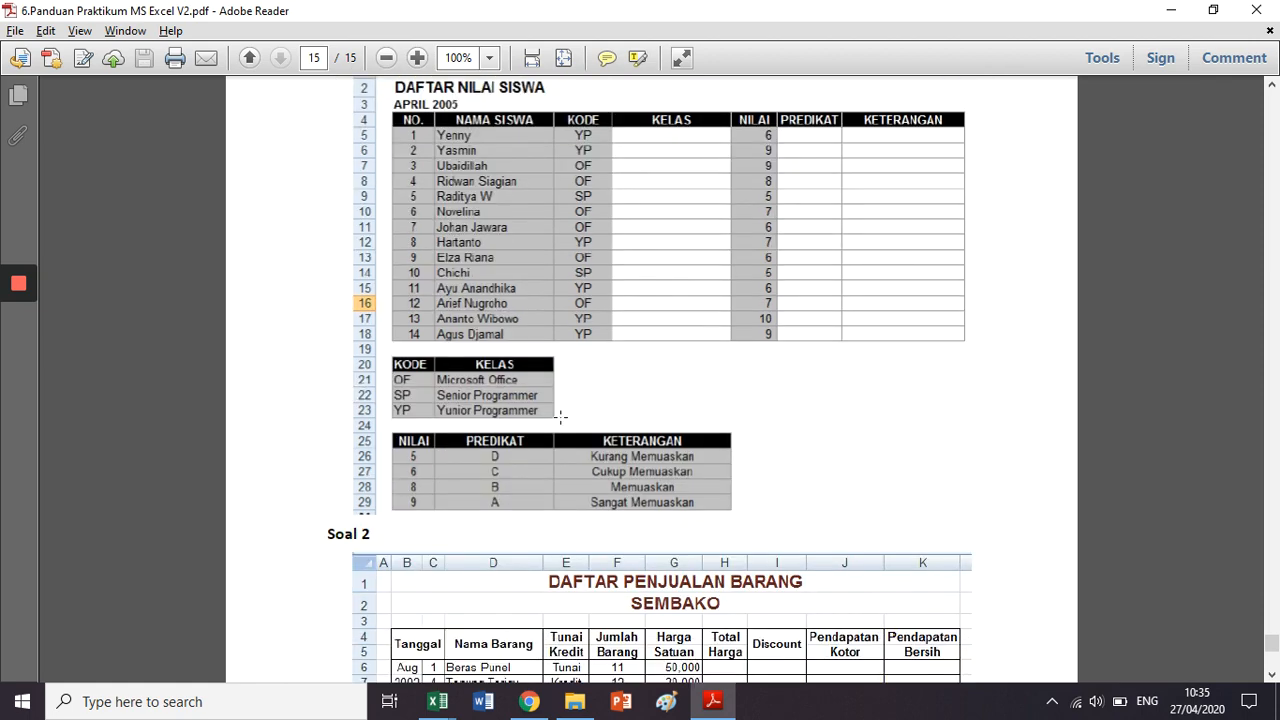
scroll(497, 330, "up", 1)
scroll(497, 332, "up", 3)
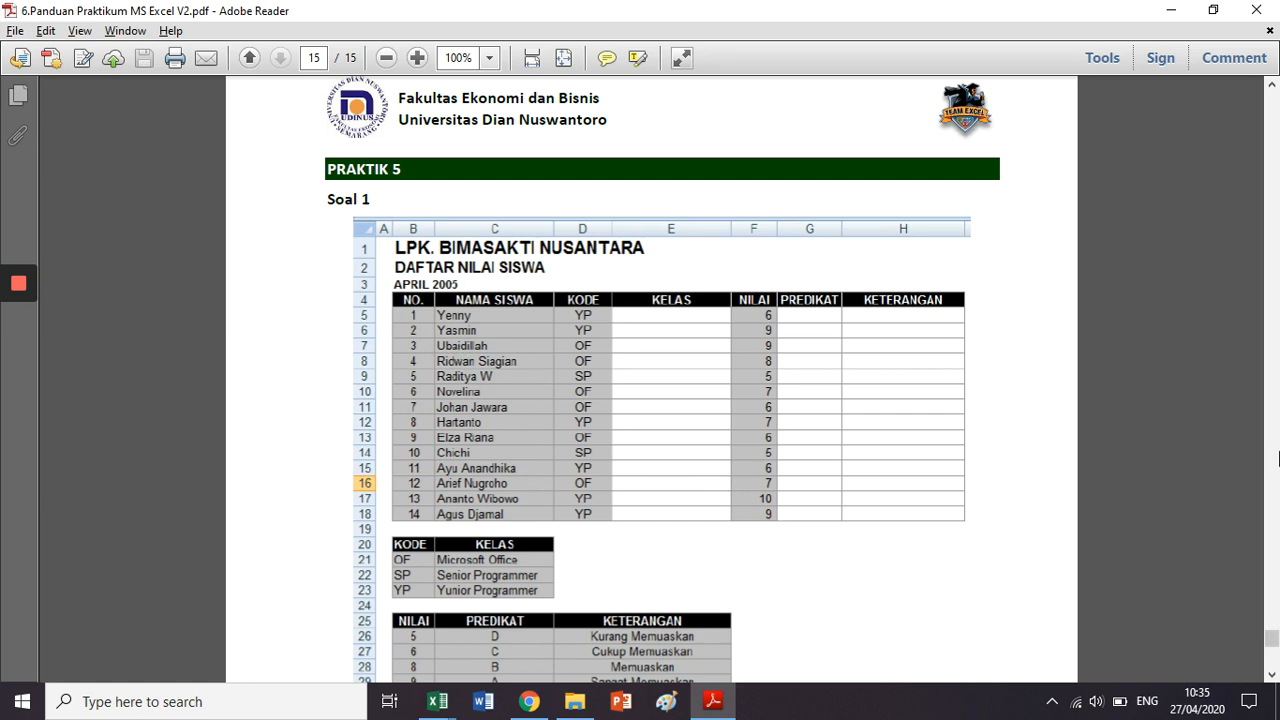
Return to the AVERAGE section of the Function Statistic chapter on page 2.
left_click(1273, 640)
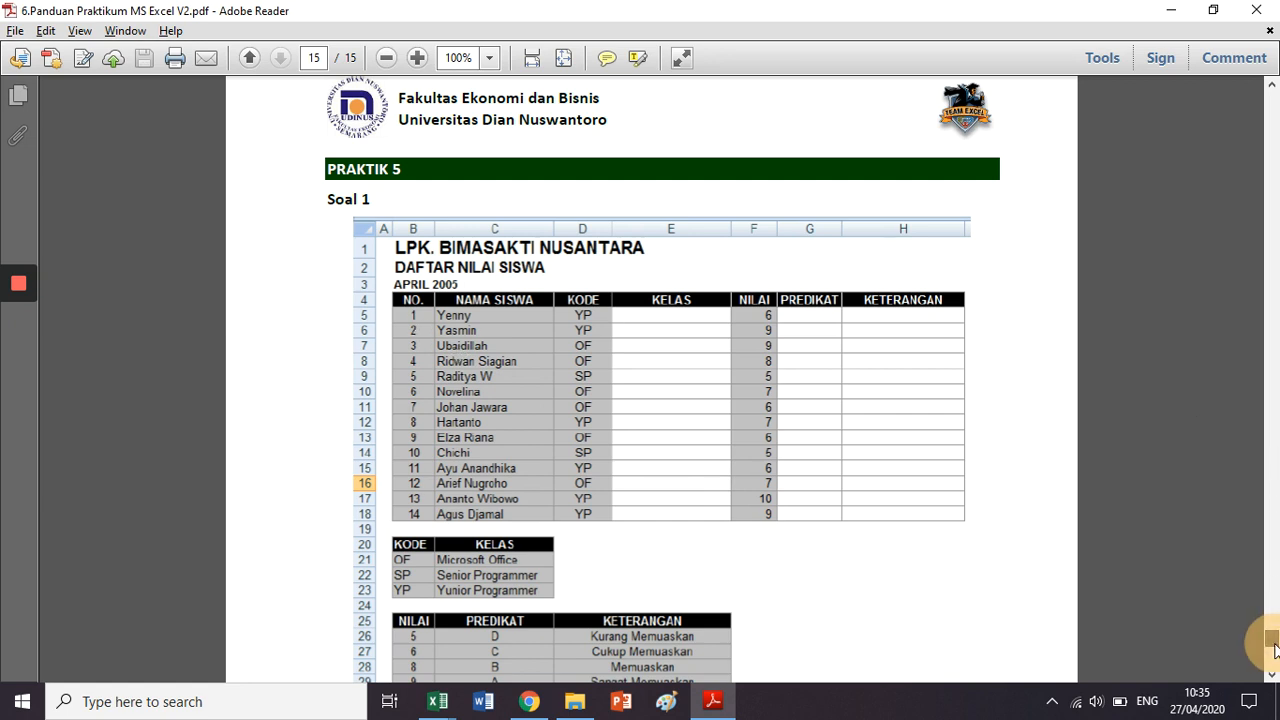
left_click_drag(1273, 640, 1273, 140)
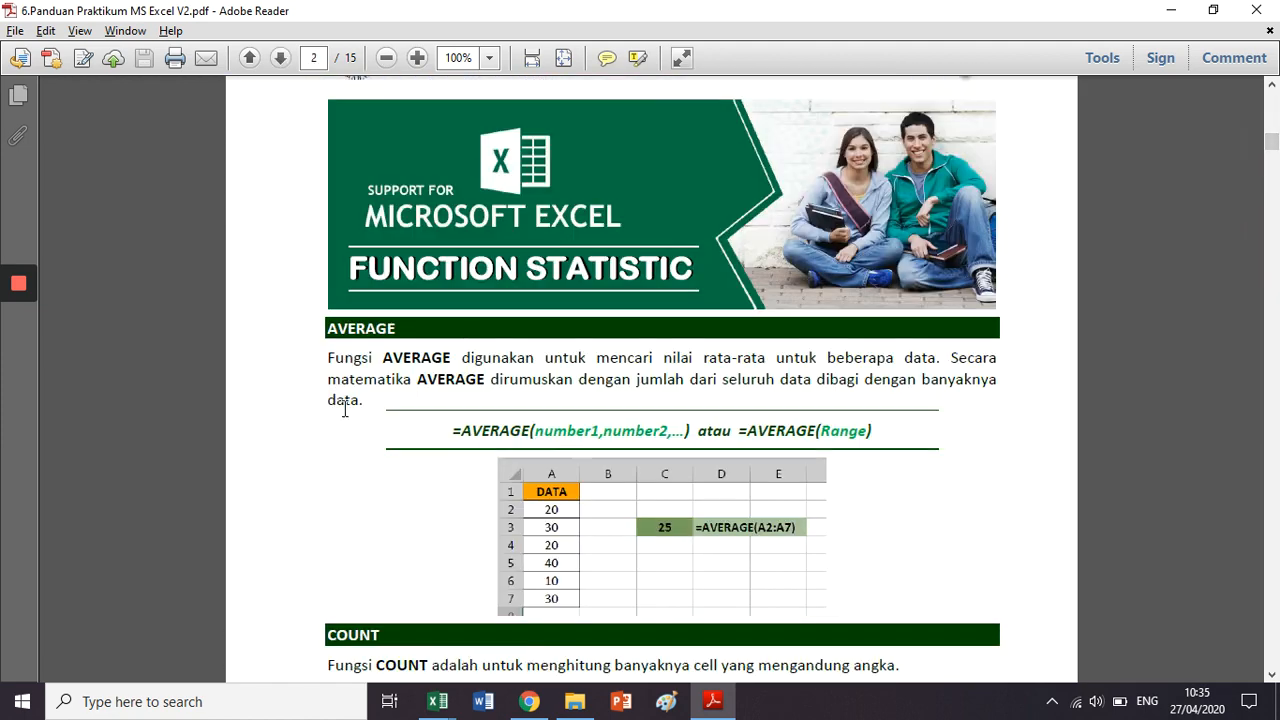
scroll(343, 410, "down", 2)
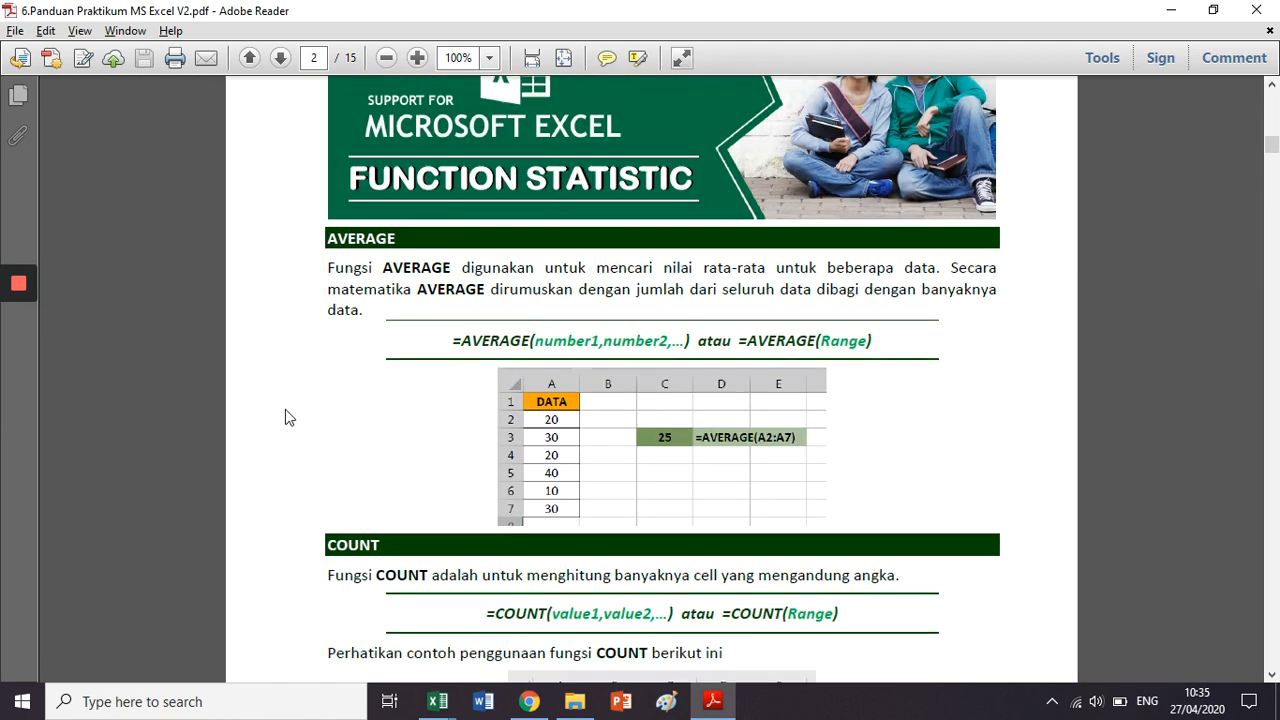
Read the COUNT and MAX dan MIN sections on page 2, and switch to the Penjelasan workbook in Excel.
scroll(285, 416, "down", 1)
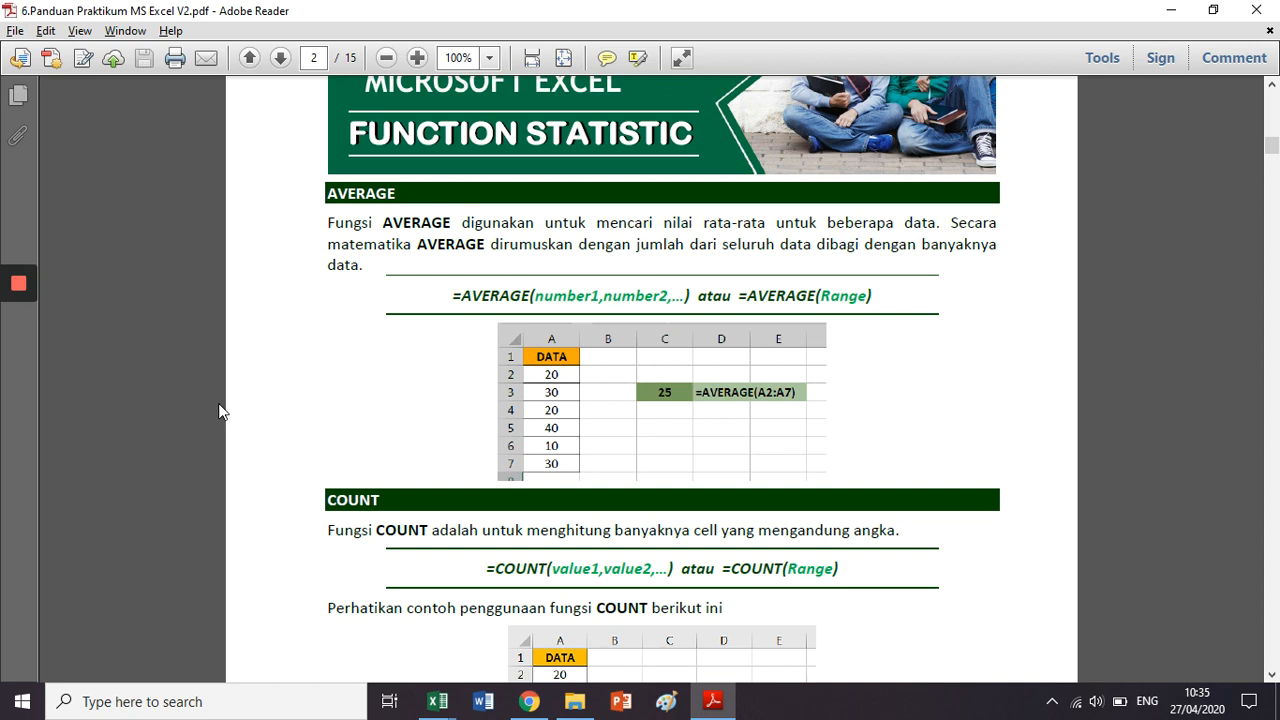
scroll(221, 411, "down", 10)
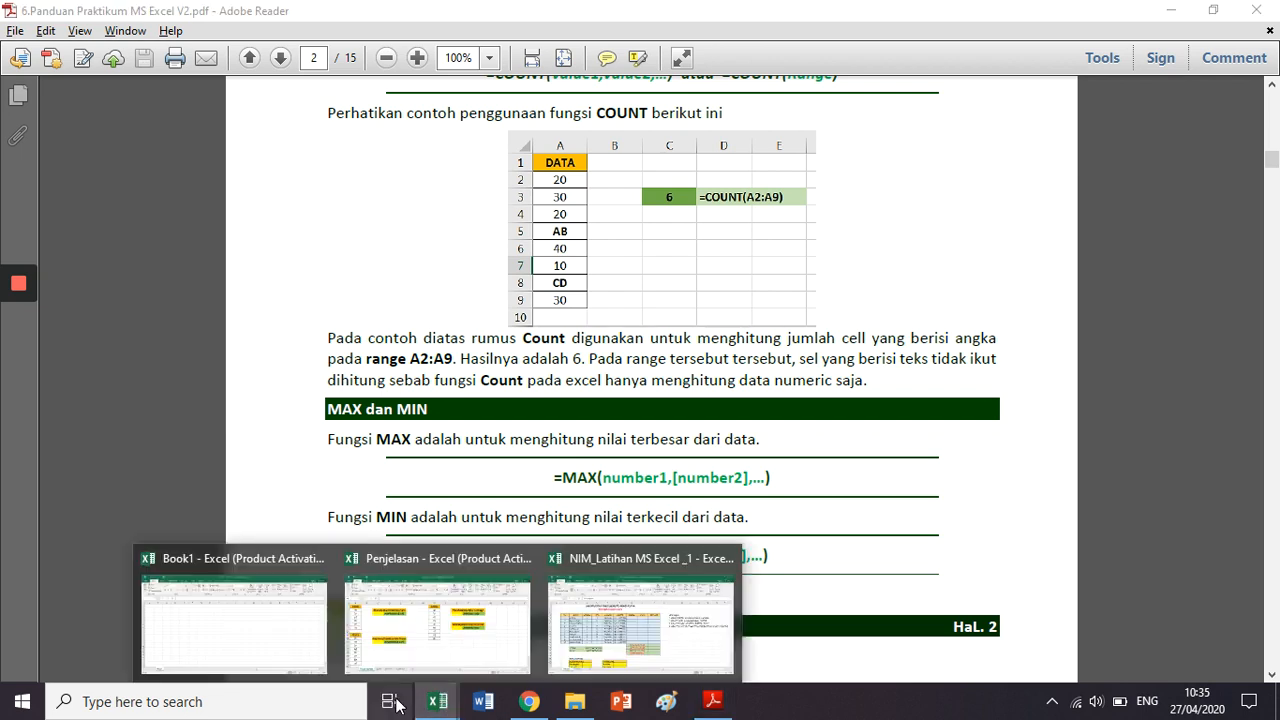
left_click(423, 614)
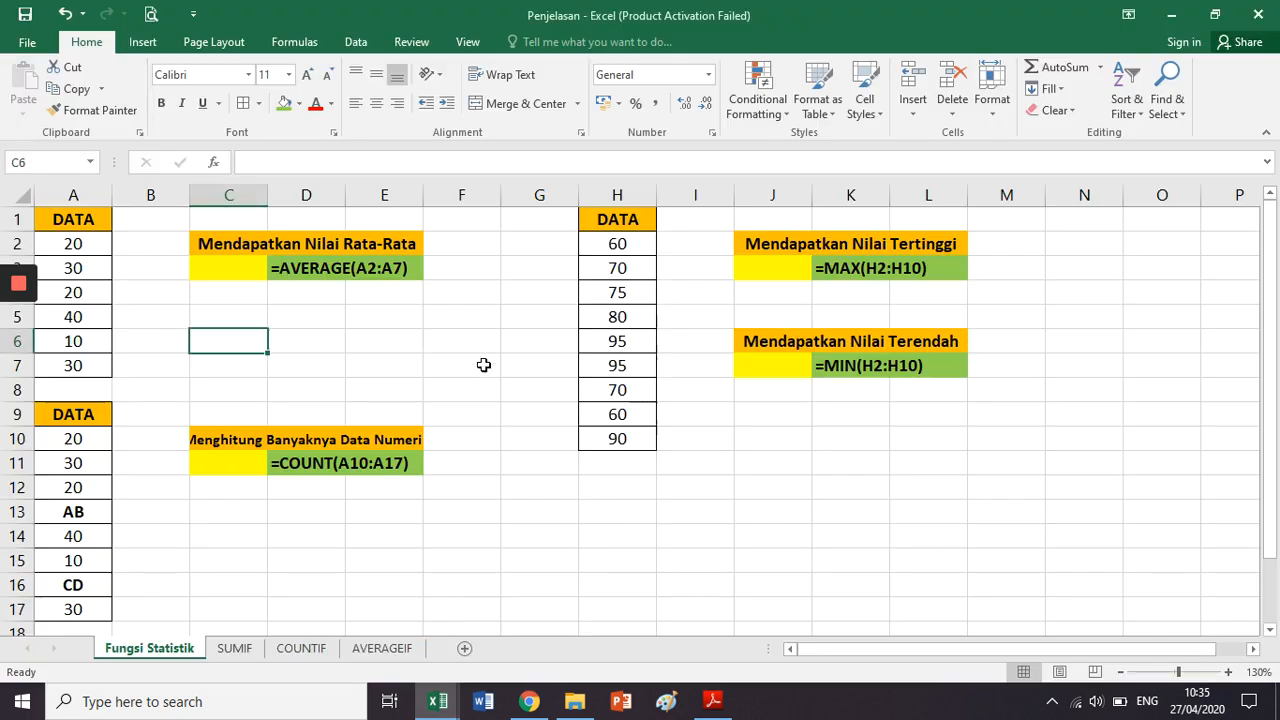
Look at the Mendapatkan Nilai Rata-Rata example block with its AVERAGE formula on the Fungsi Statistik sheet.
left_click(496, 276)
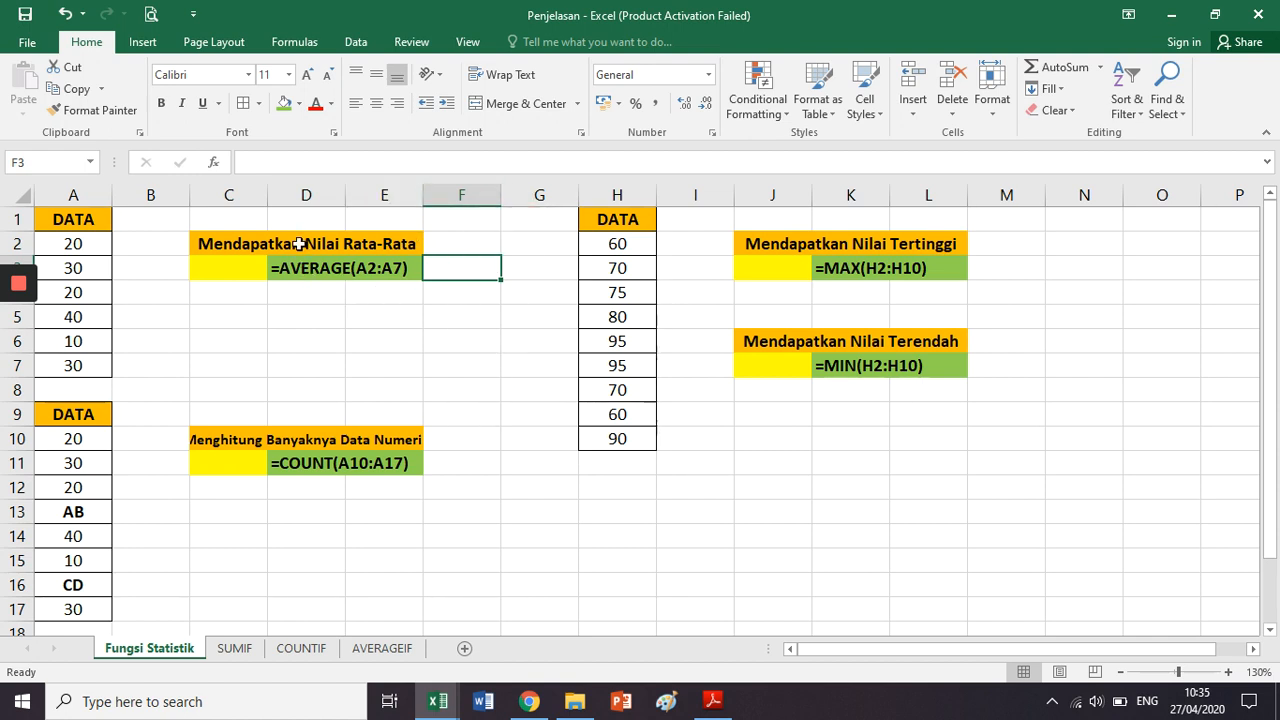
left_click_drag(297, 246, 321, 265)
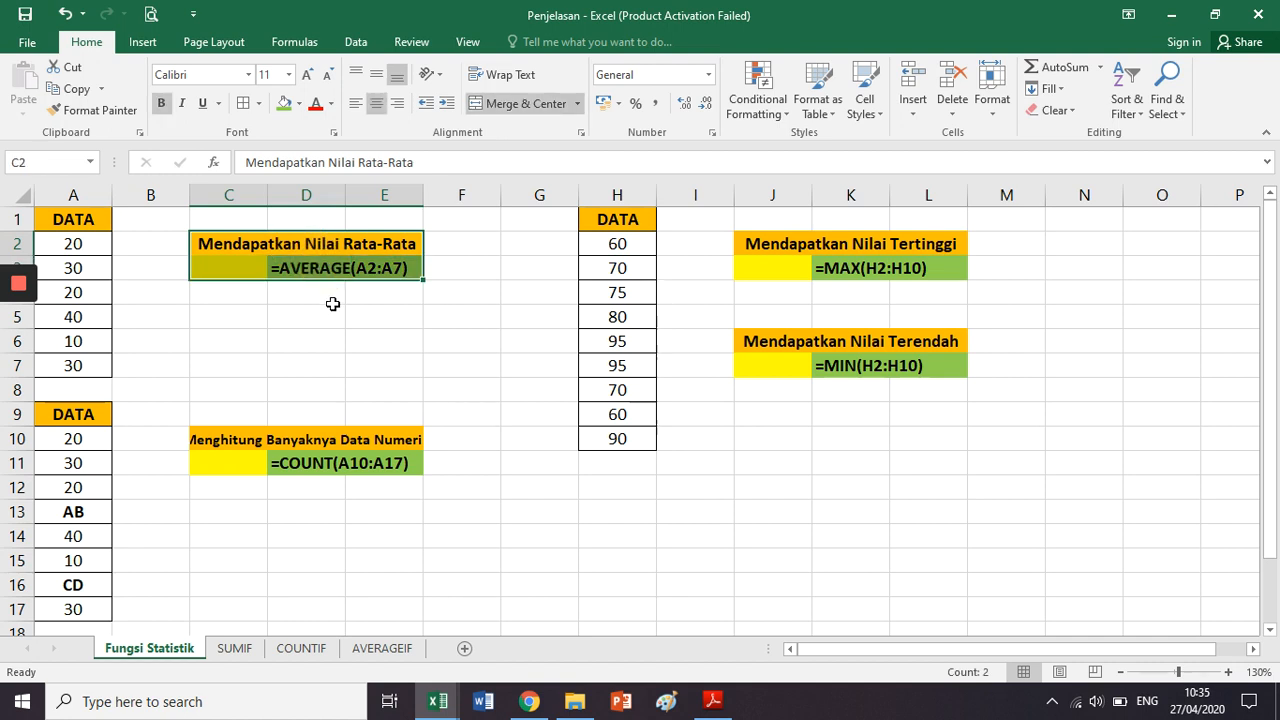
left_click(333, 304)
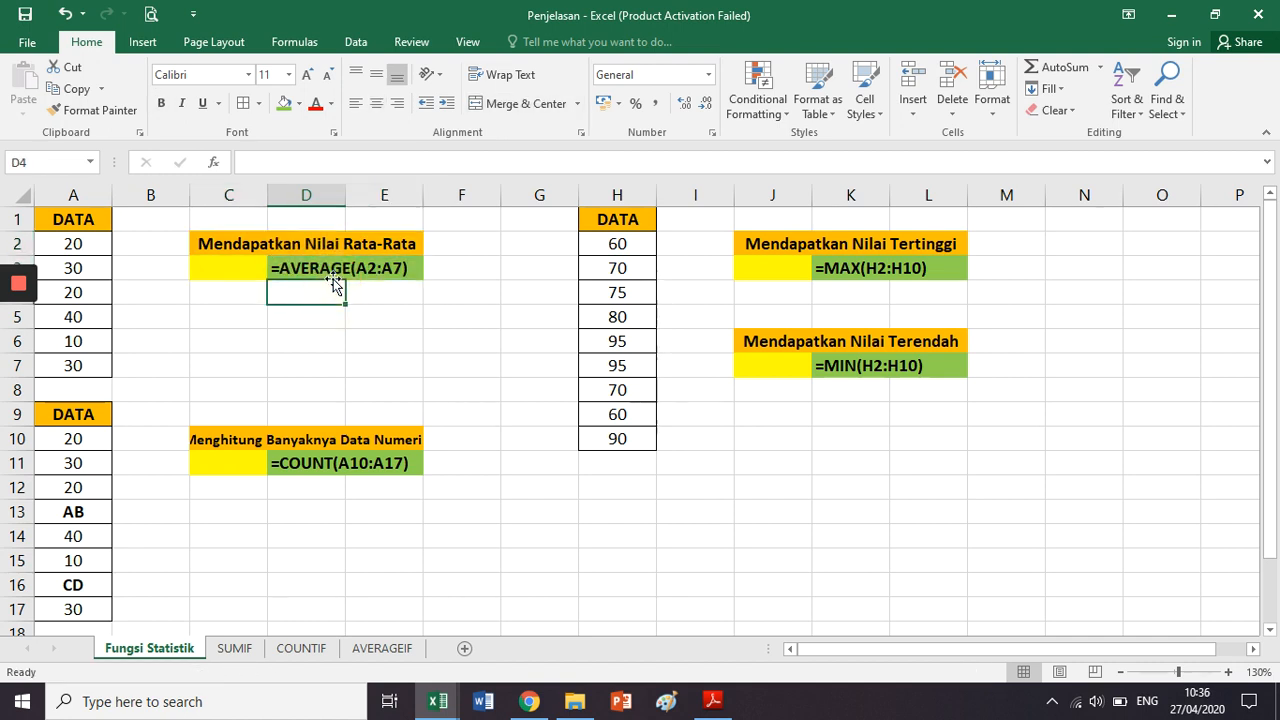
Reduce the font size of the merged heading "Menghitung Banyaknya Data Numerik" in C10 to 8 so the text fits.
left_click(313, 458)
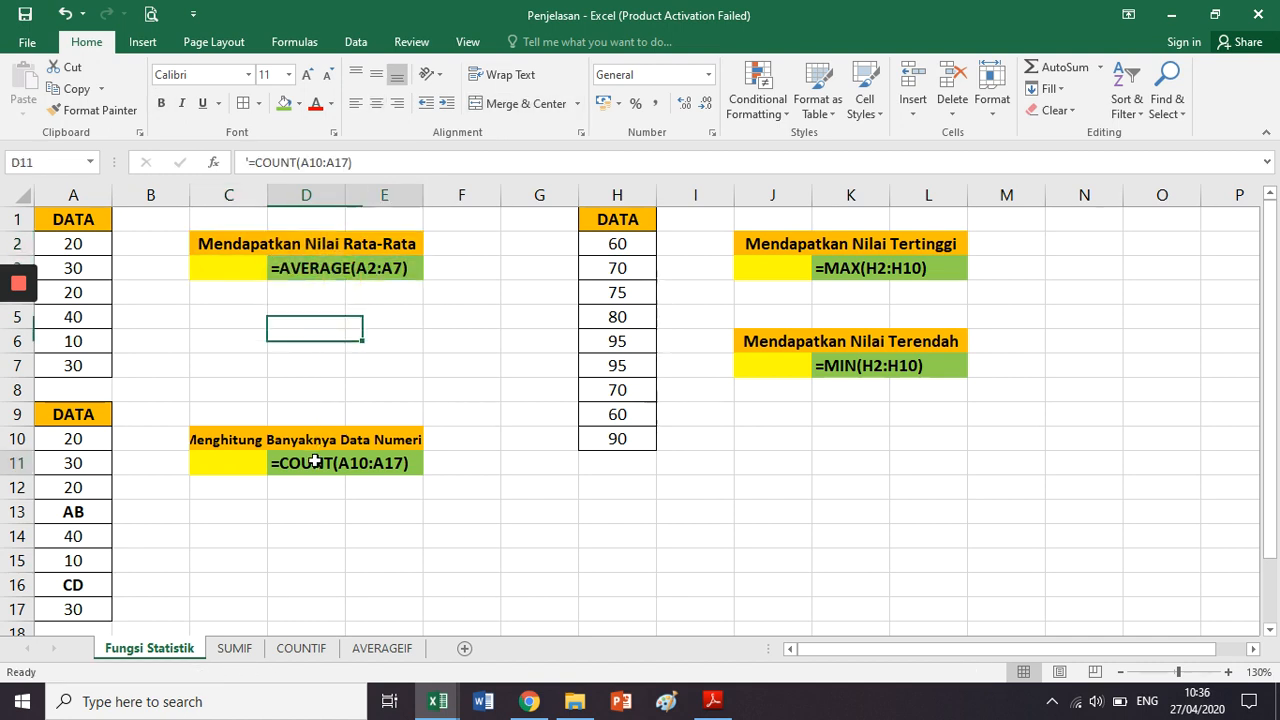
left_click(222, 437)
left_click_drag(222, 437, 443, 437)
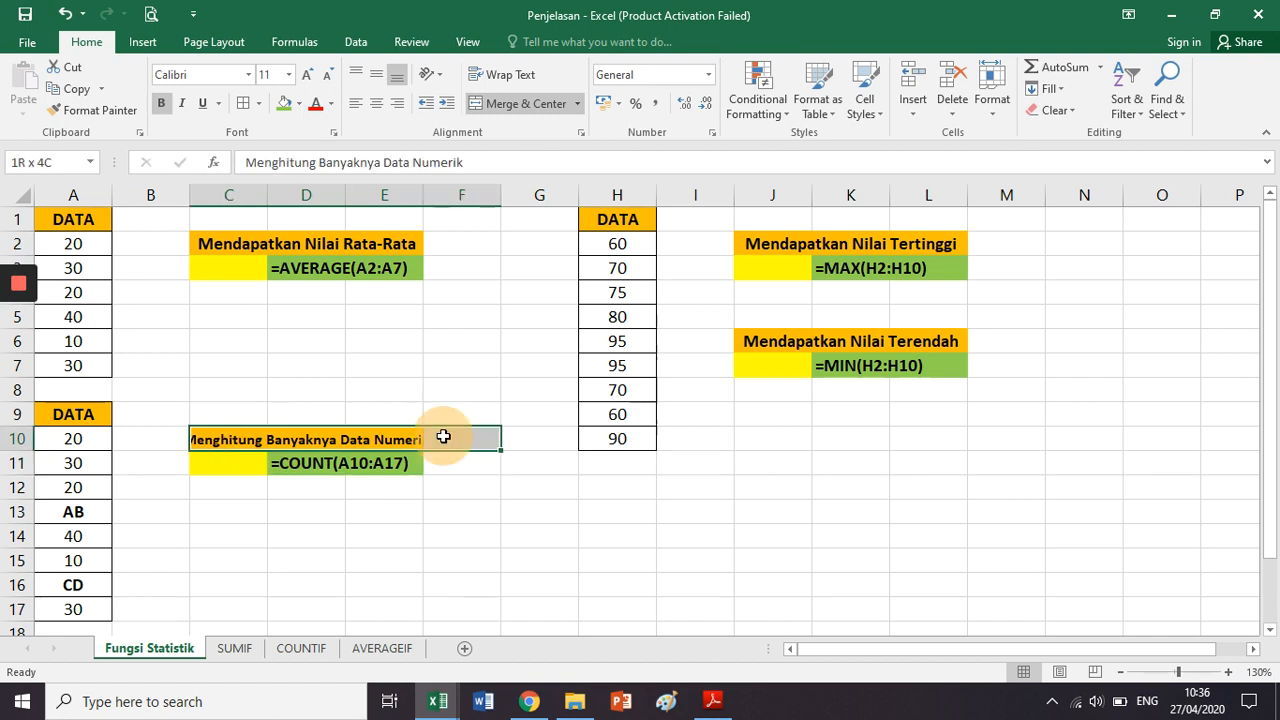
left_click(444, 437)
left_click(382, 438)
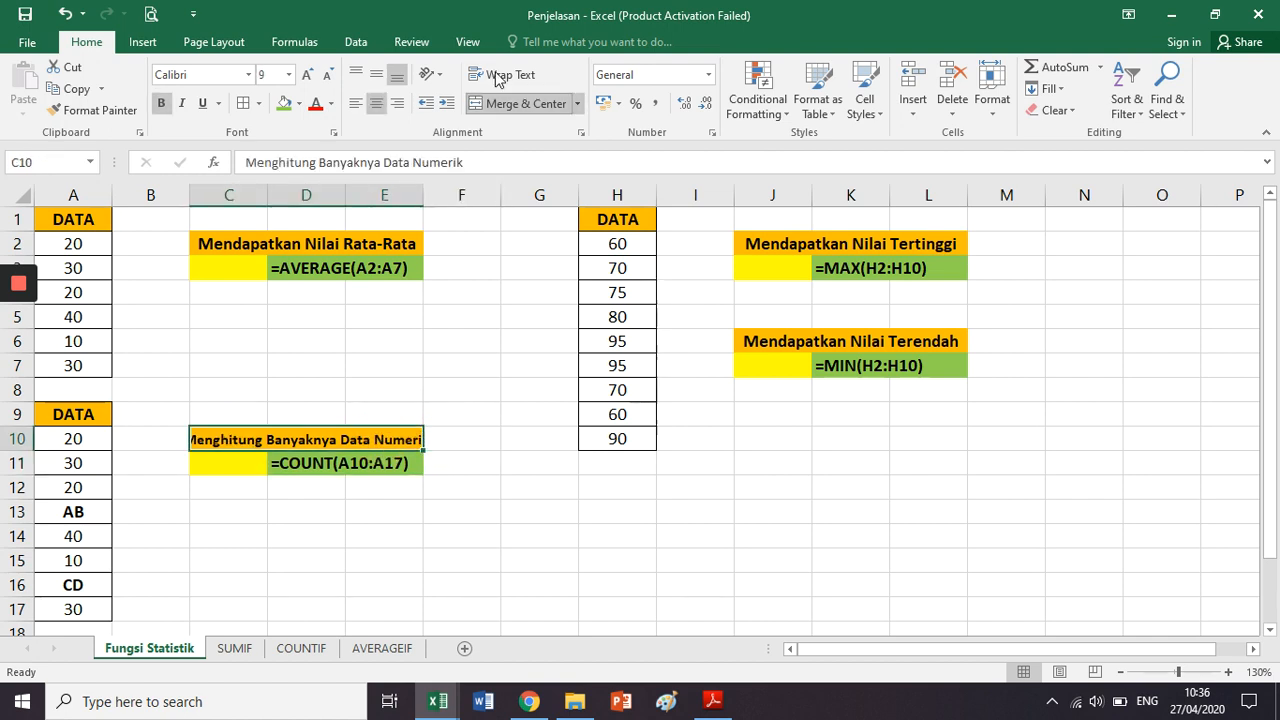
left_click(330, 77)
left_click(484, 411)
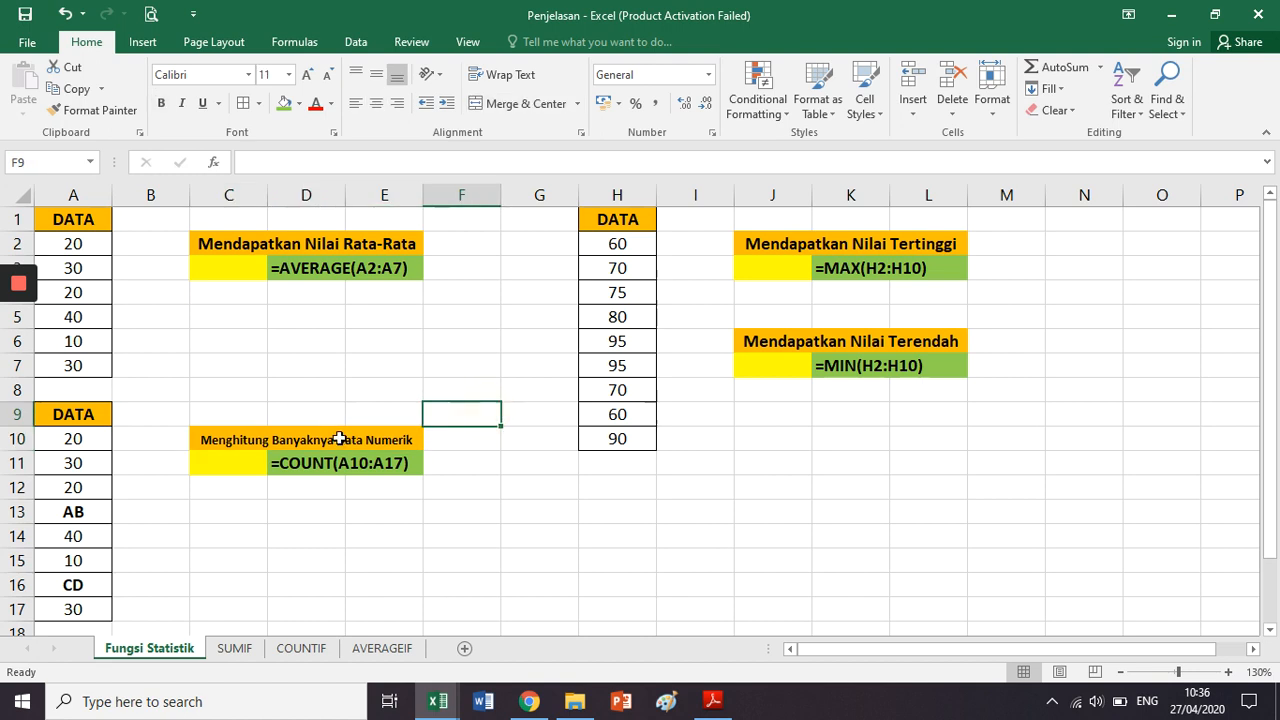
left_click(337, 437)
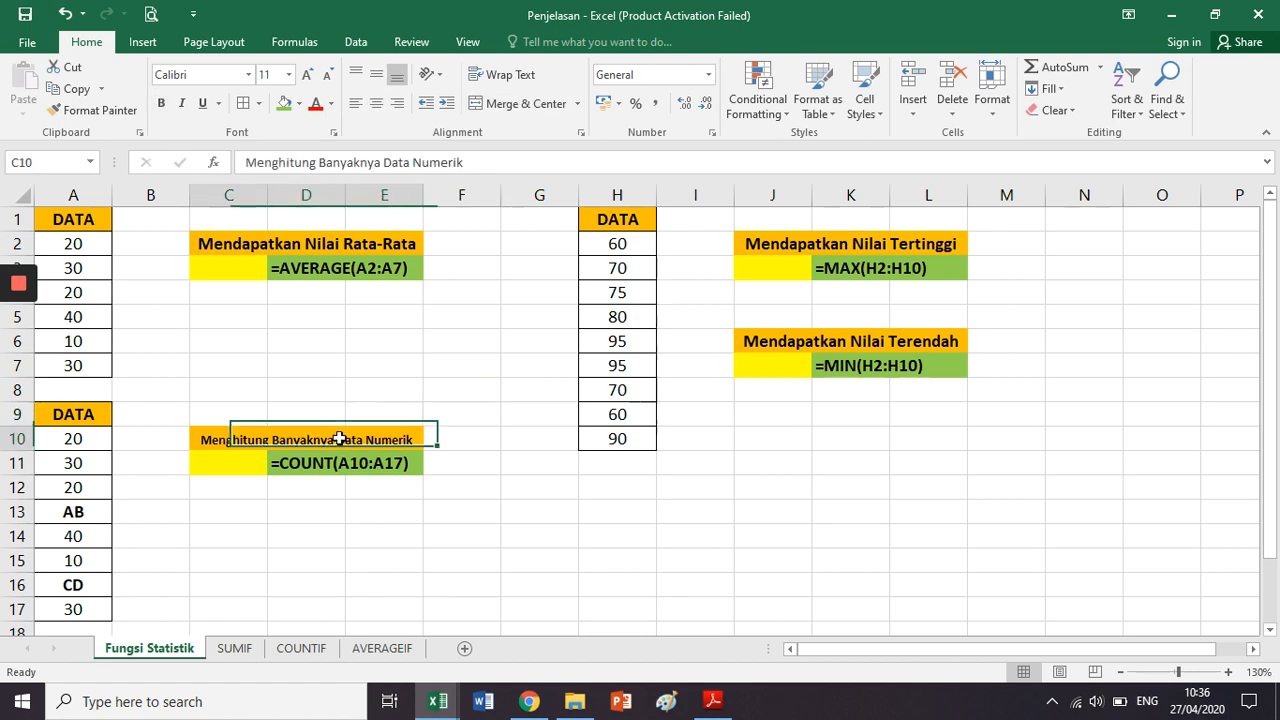
Look over the Mendapatkan Nilai Tertinggi and Mendapatkan Nilai Terendah example blocks and return to the COUNT heading.
left_click(898, 270)
left_click_drag(889, 261, 849, 243)
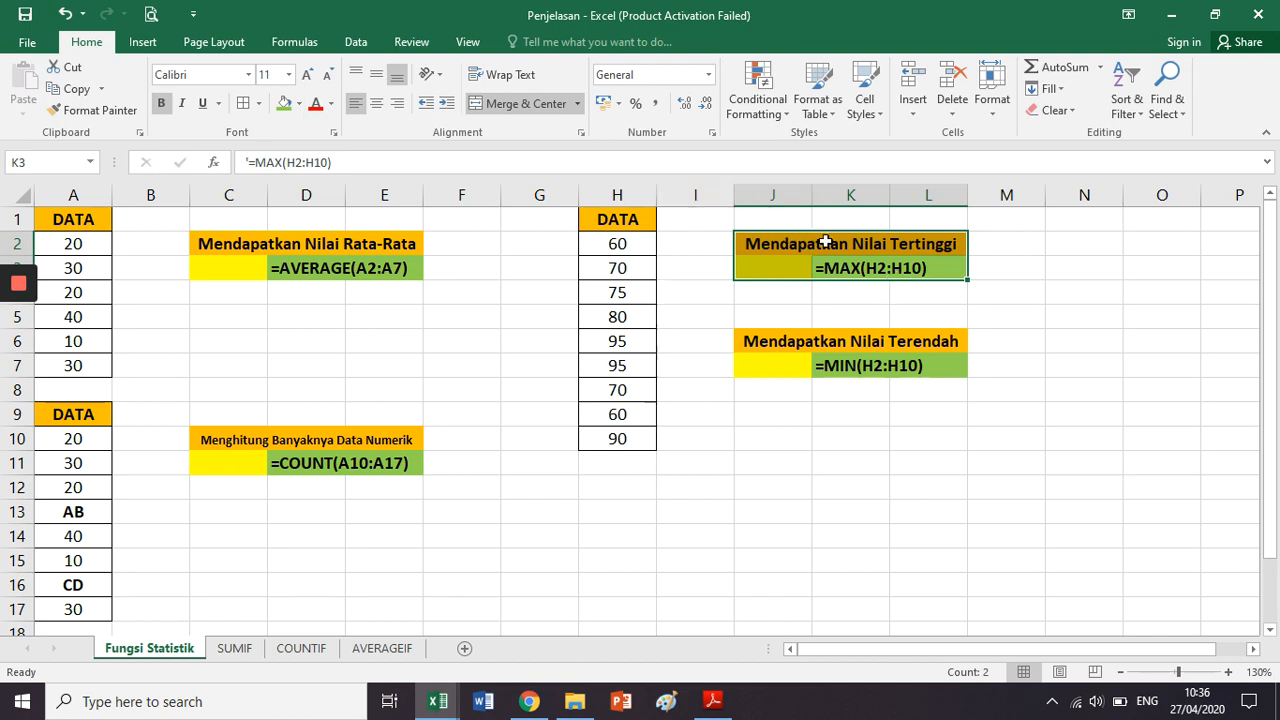
left_click_drag(910, 366, 869, 345)
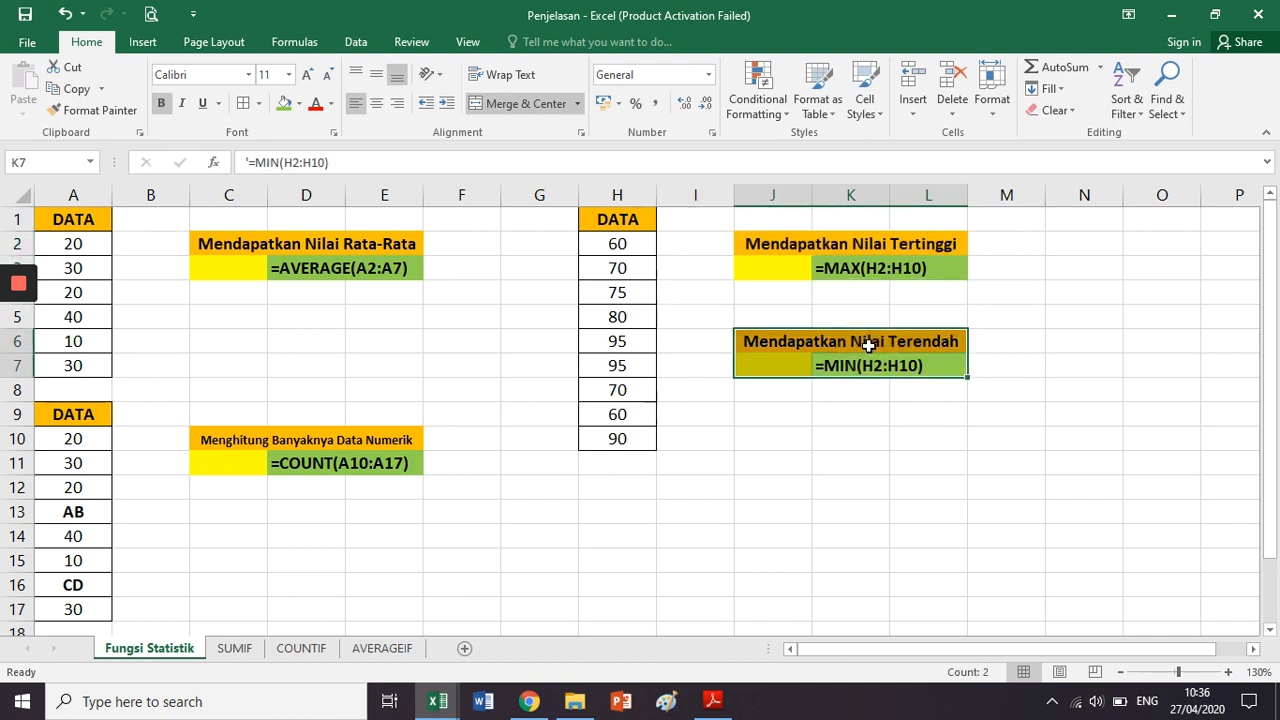
left_click(829, 436)
left_click(402, 441)
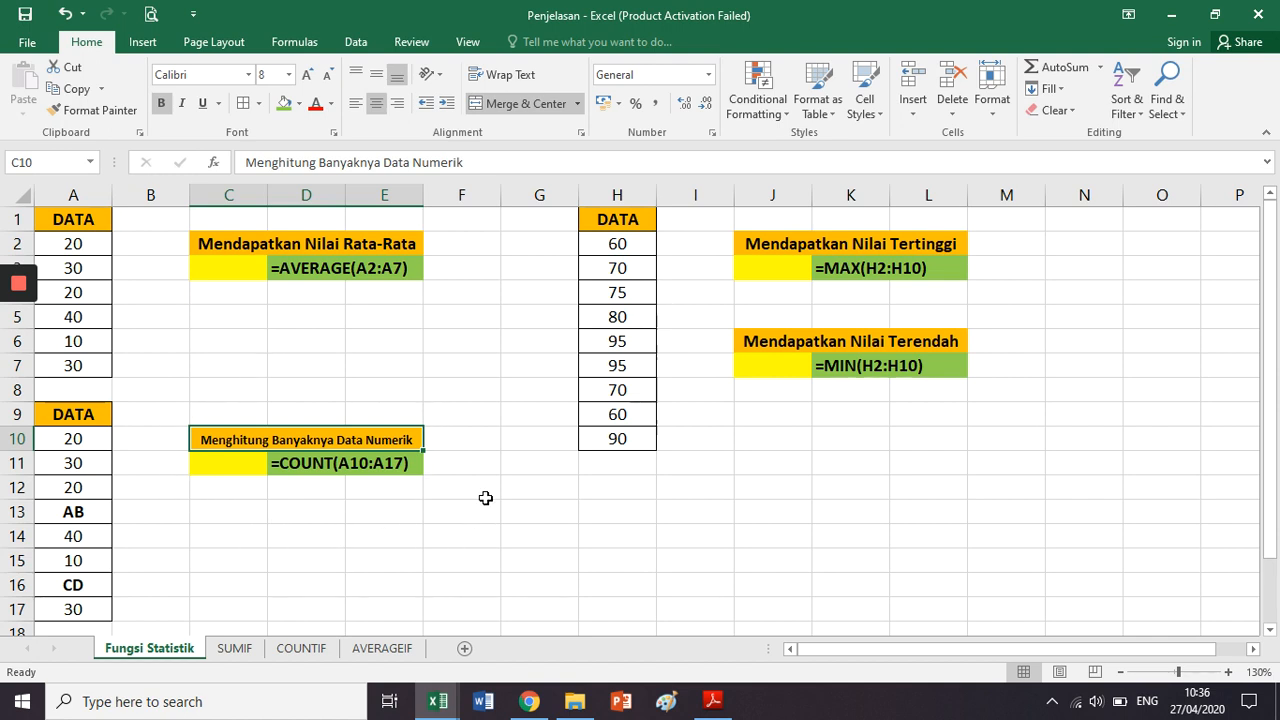
left_click(410, 556)
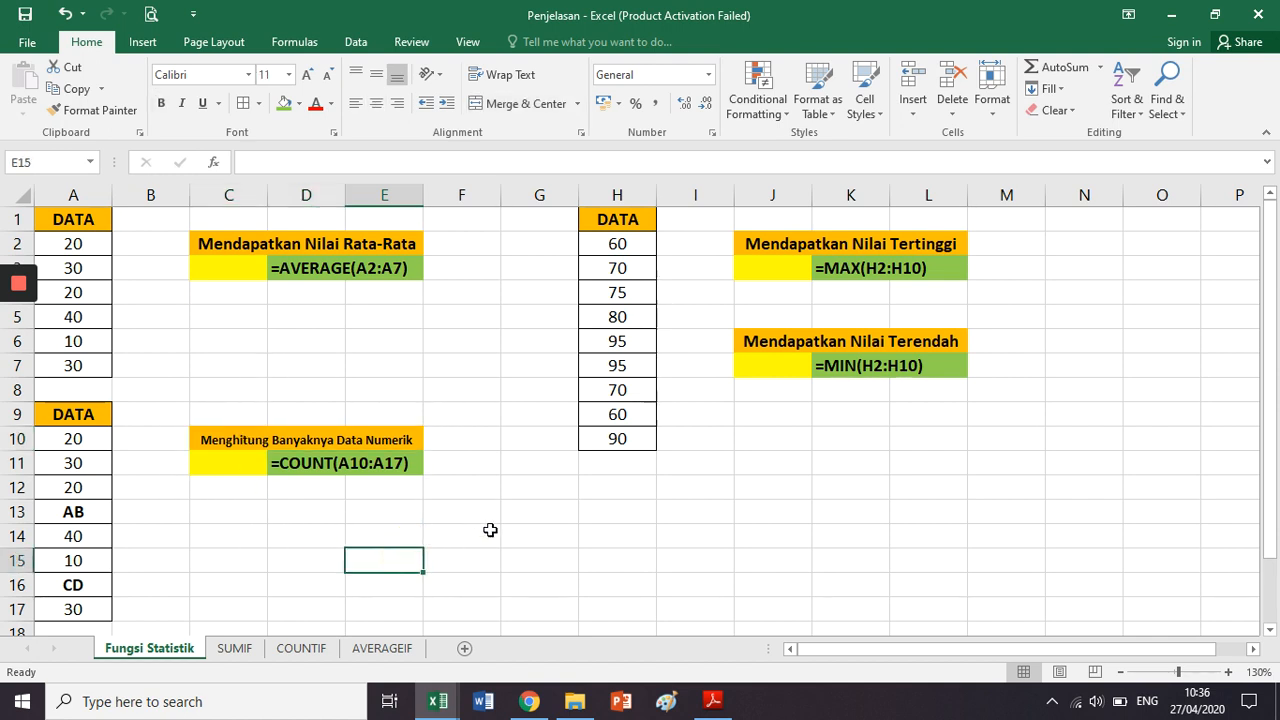
Enter the note heading "Data dibagi menjadi 2 jenis:" in cell F14.
left_click(490, 530)
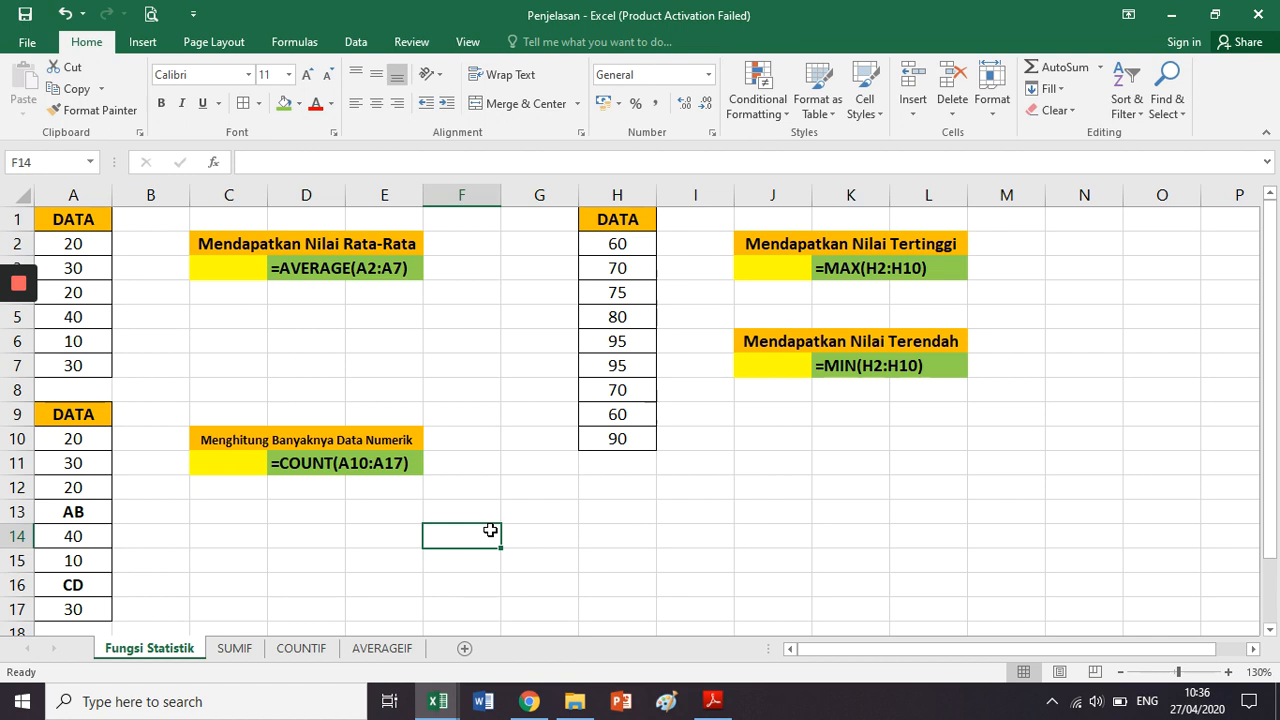
type("Data di")
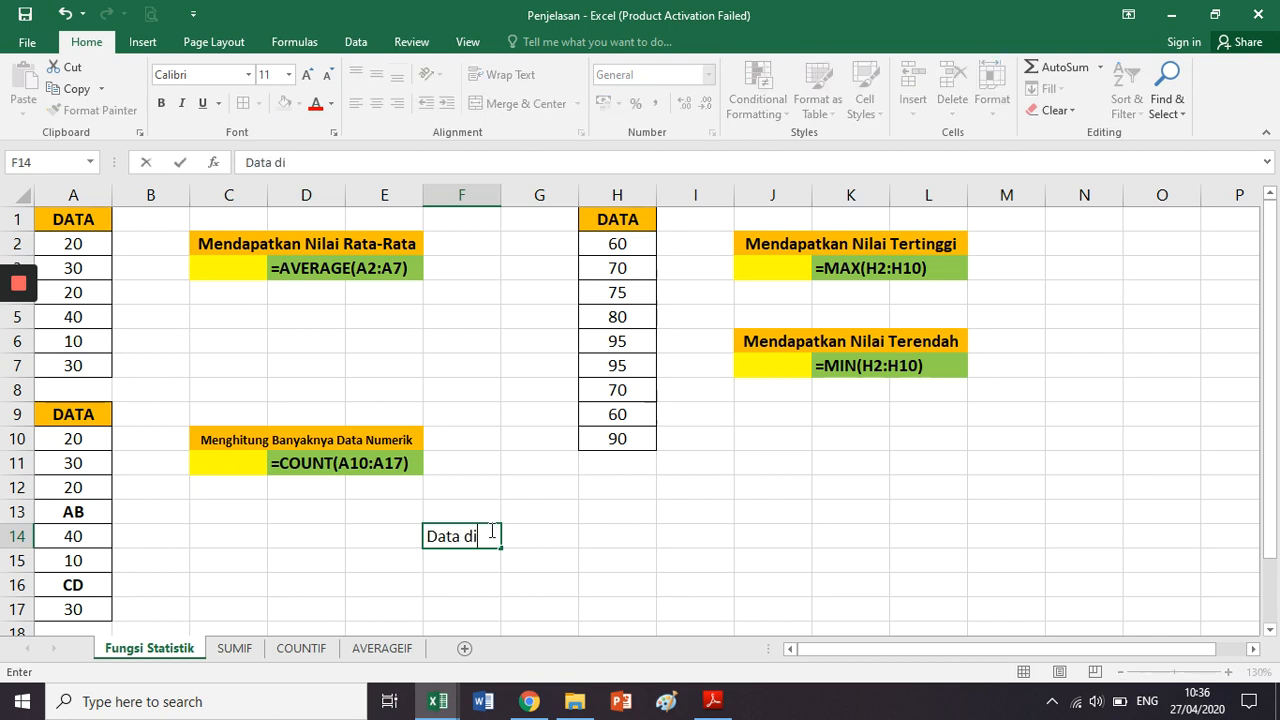
type("bagi menjadi 2 jeni")
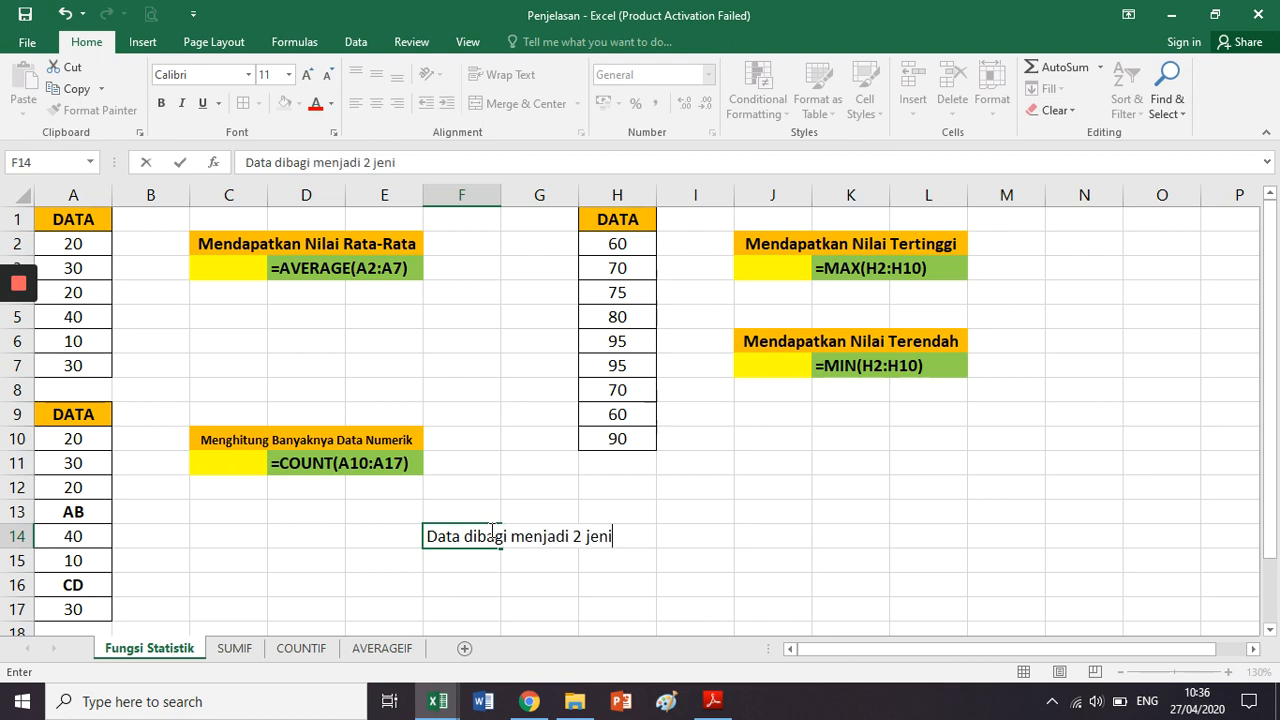
type("s:")
key("Return")
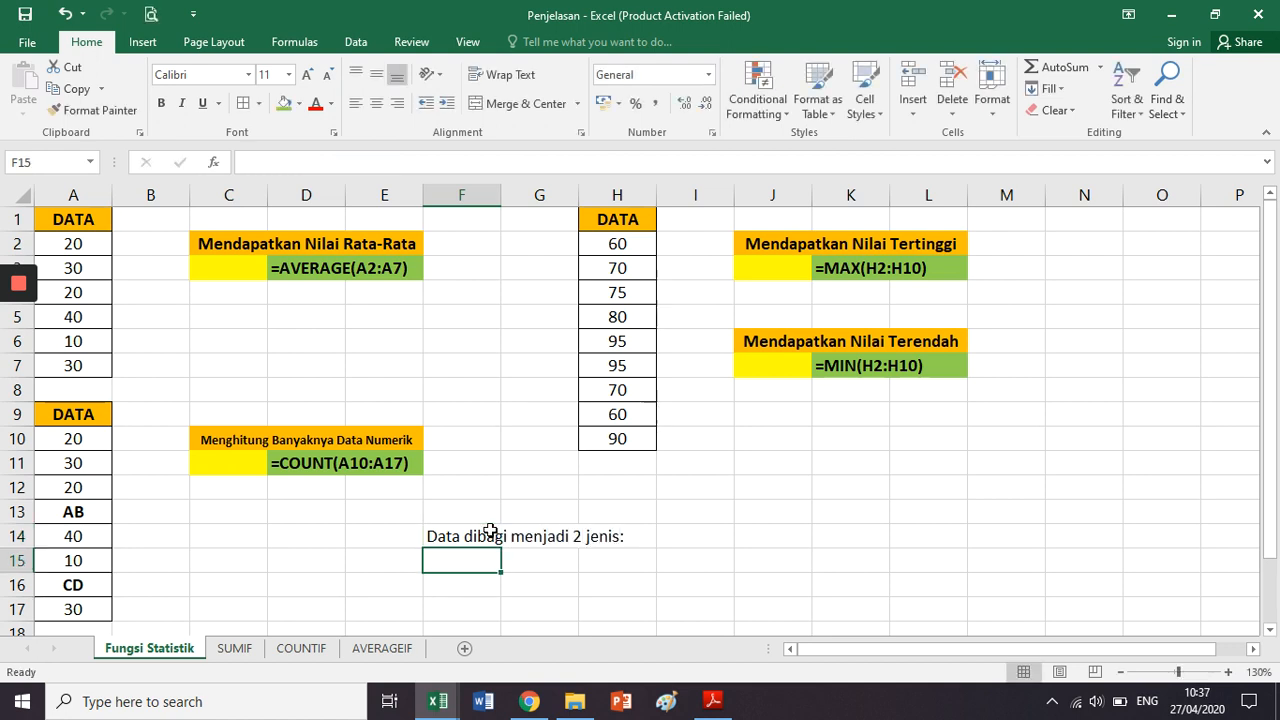
Enter "1) Data Numerik --> Jika sebuah cell di MS Excel berupa angka" in cell F15.
type("1) Data")
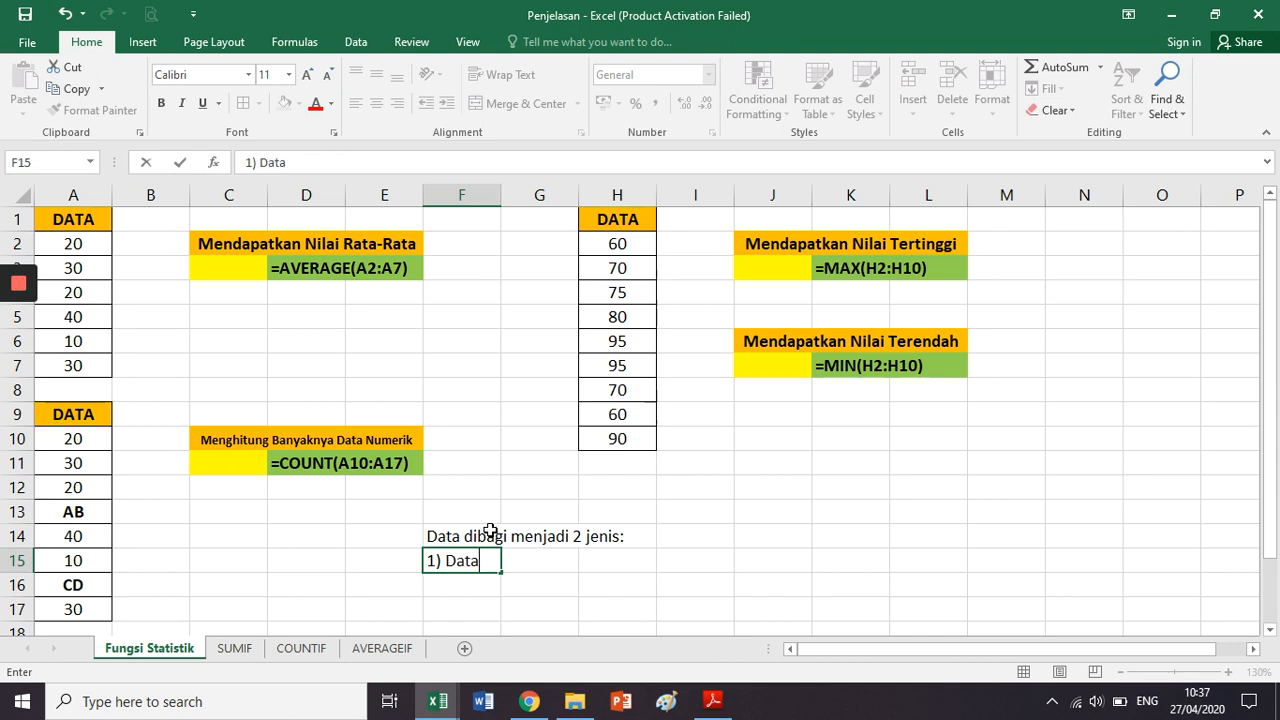
type(" Numerik")
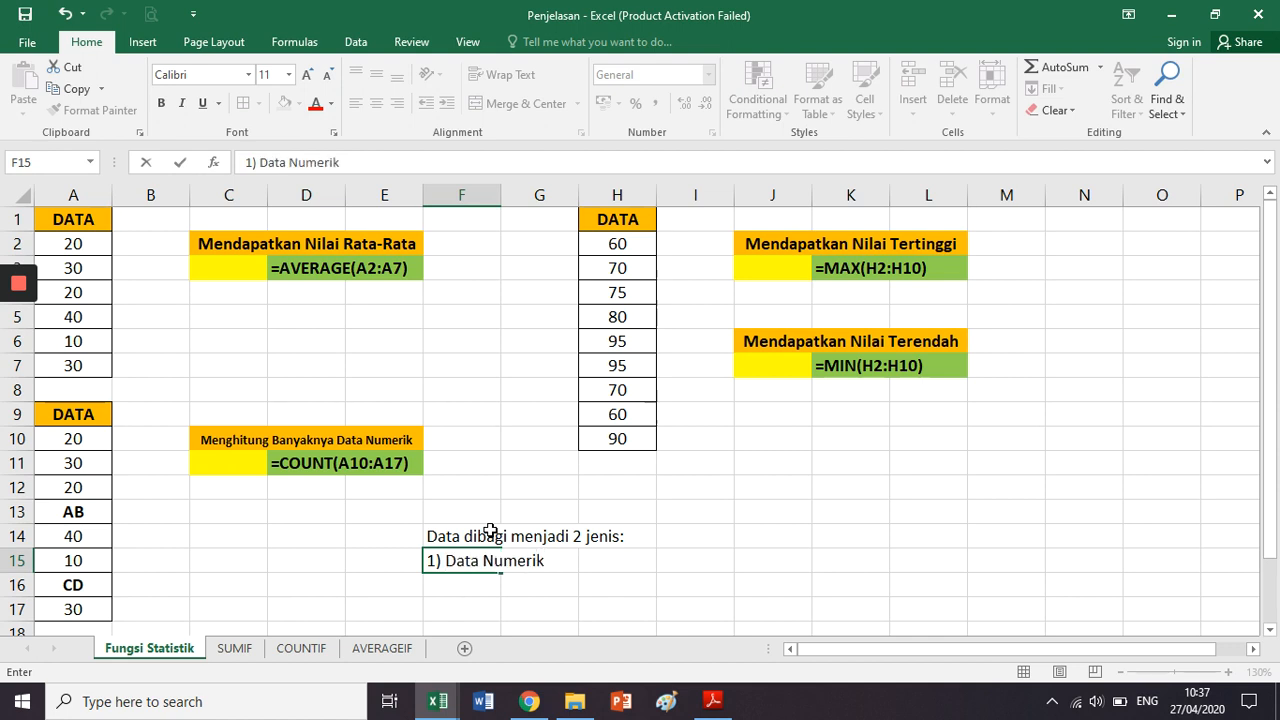
type(" -->")
type("Jika sebuah cell")
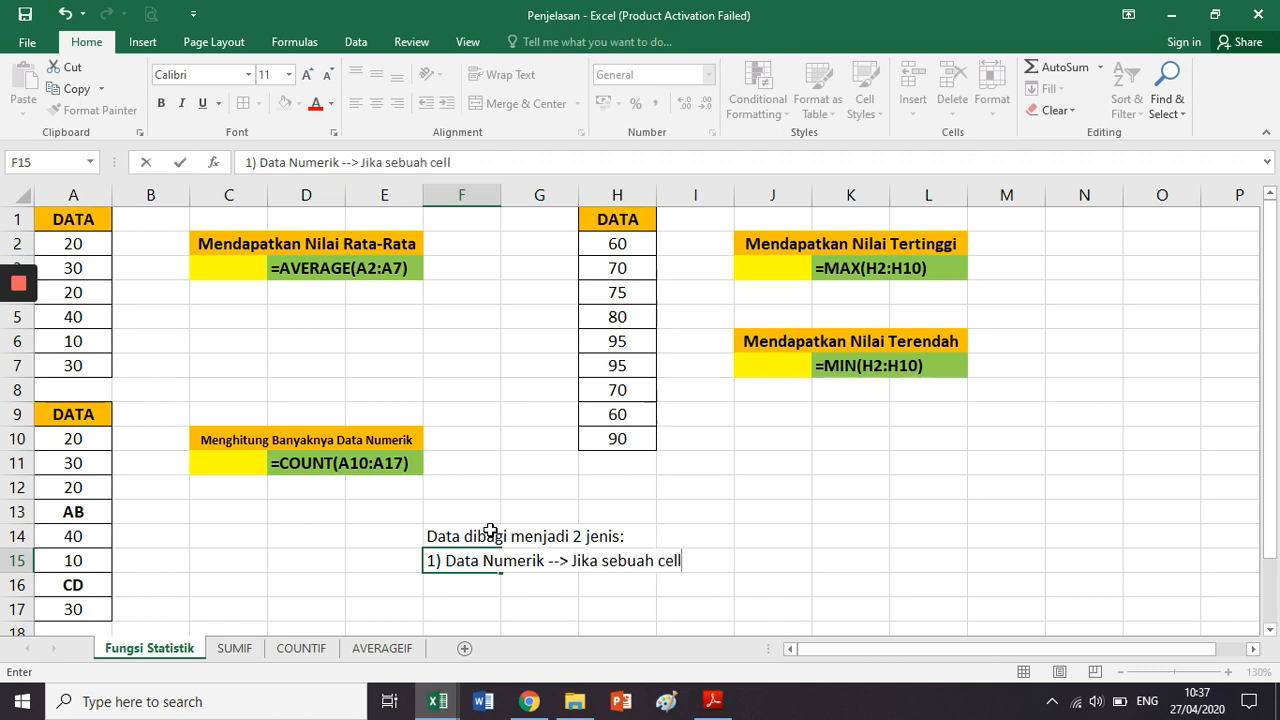
type(" di MS Excel")
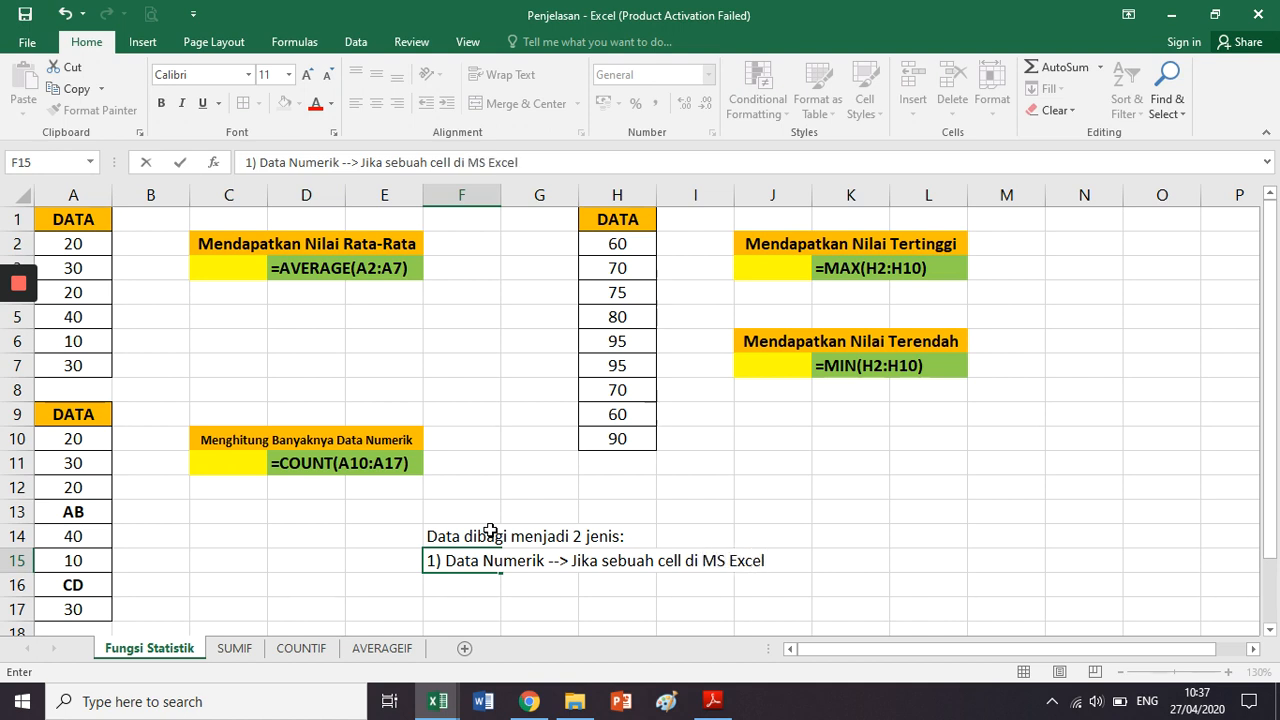
type(" berupa")
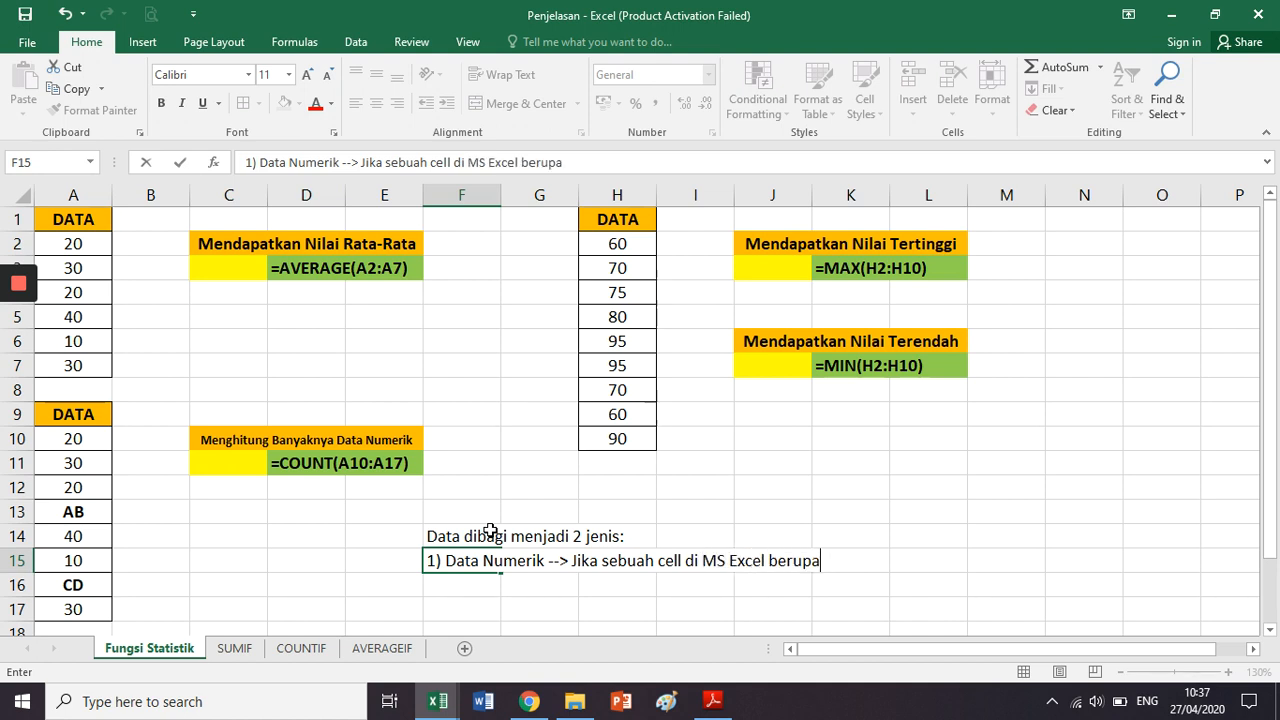
type(" angka")
key("Return")
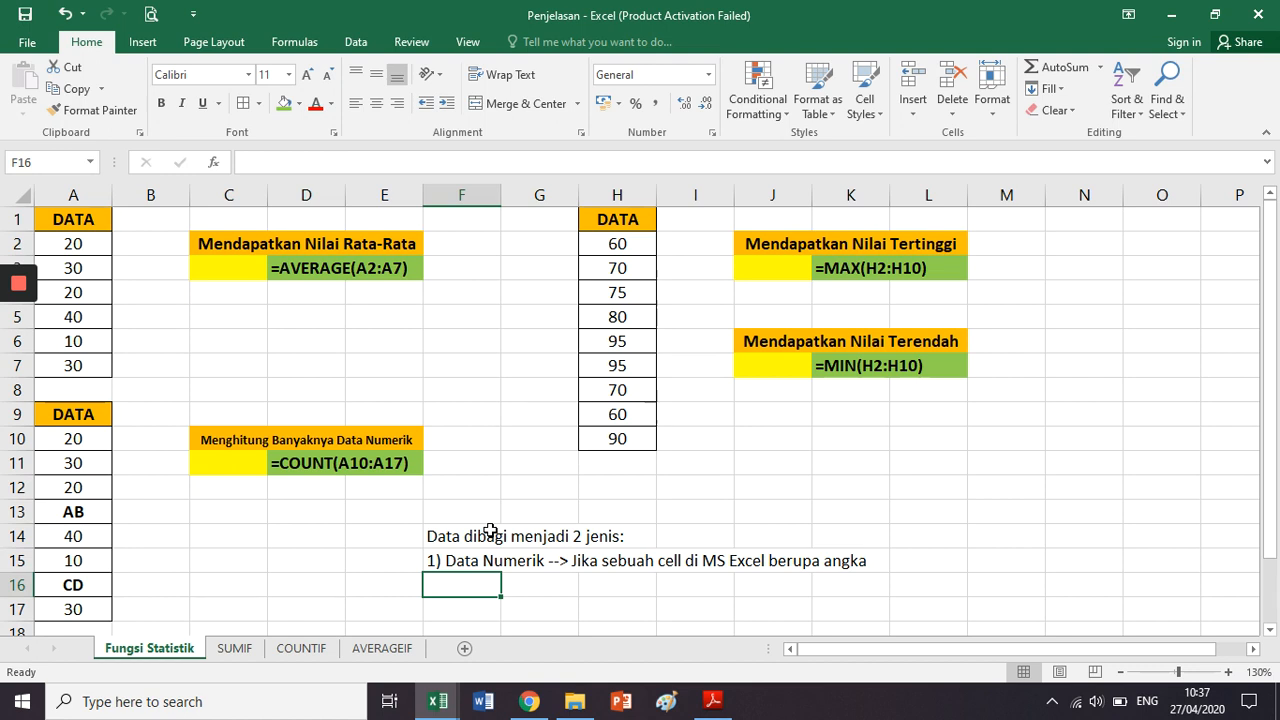
Enter "2) Data String --> Jika sebuah cell di MS Excel berupa non-angka (huruf, simbol, dll)" in cell F16.
type("2) Data")
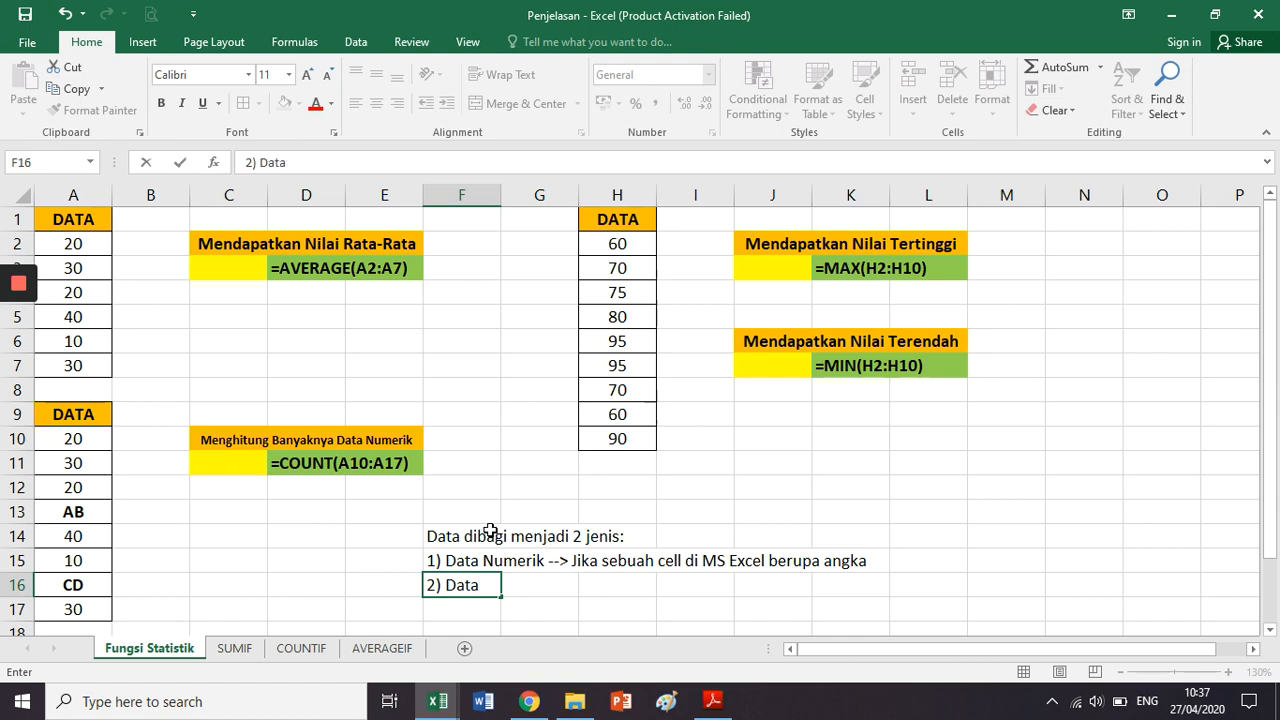
type(" String --> Jika sebu")
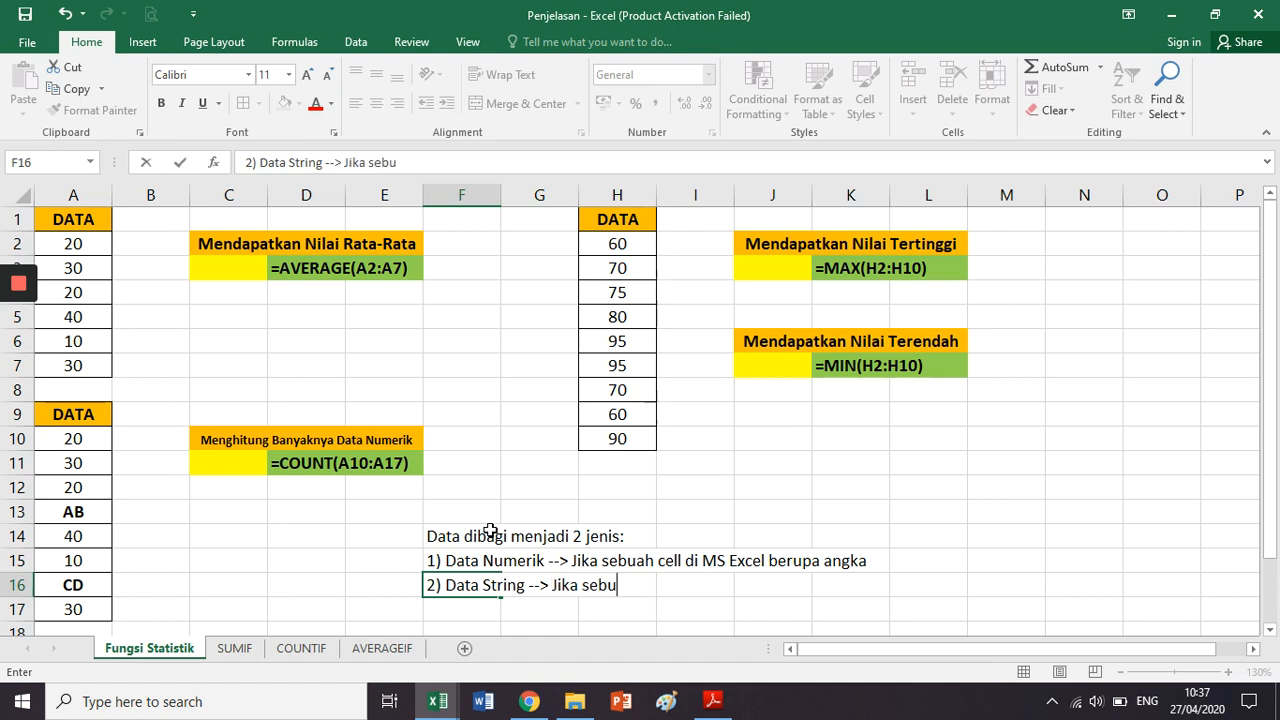
type("ah cell di M")
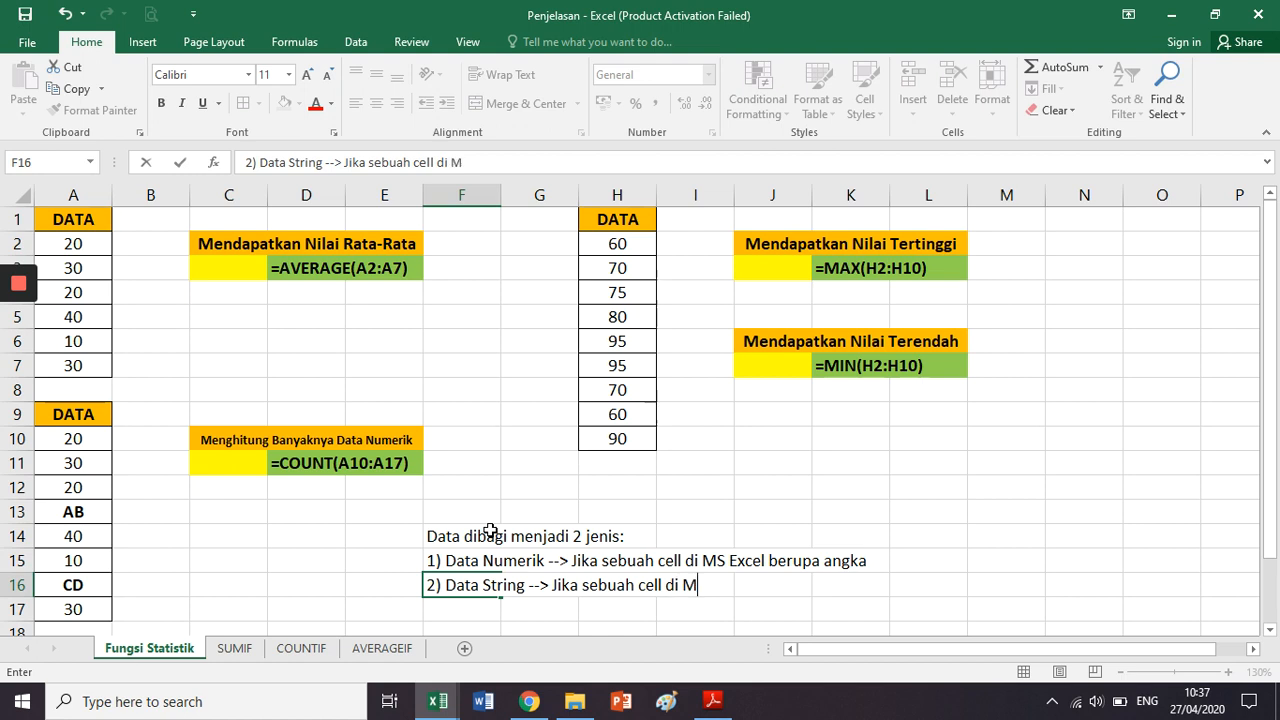
type("S Excel berupa non")
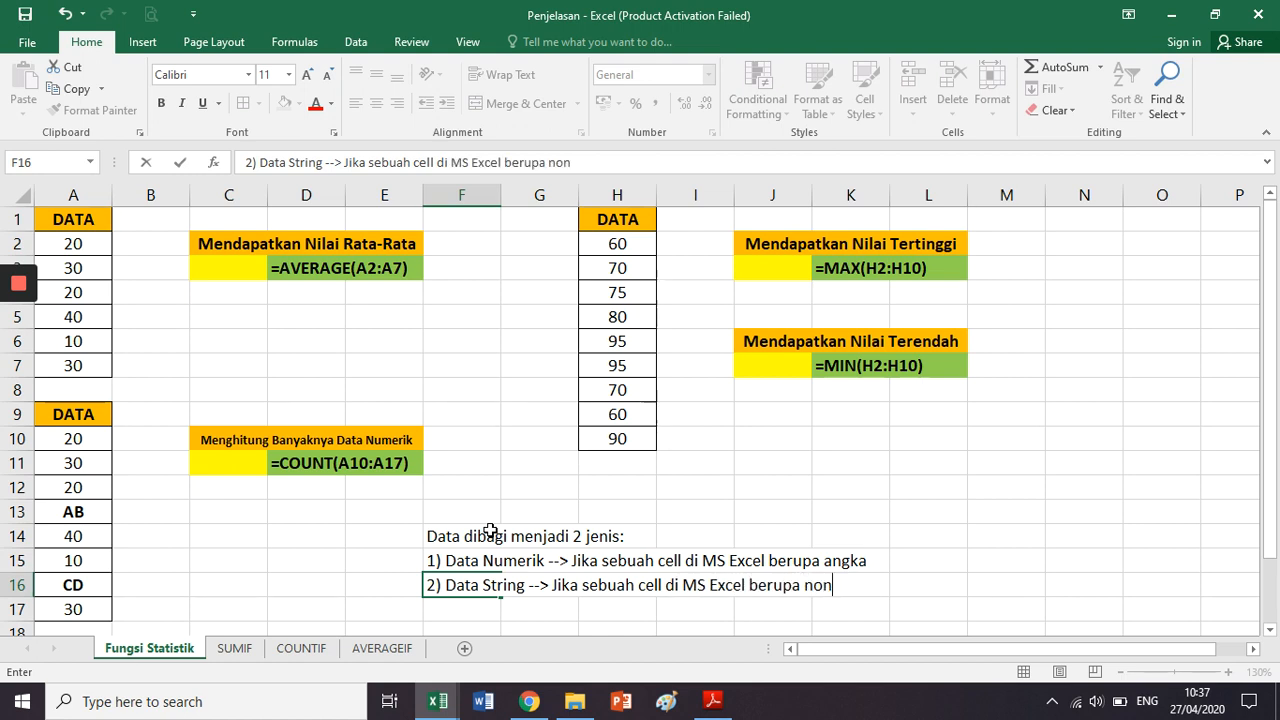
type("-angka (hu")
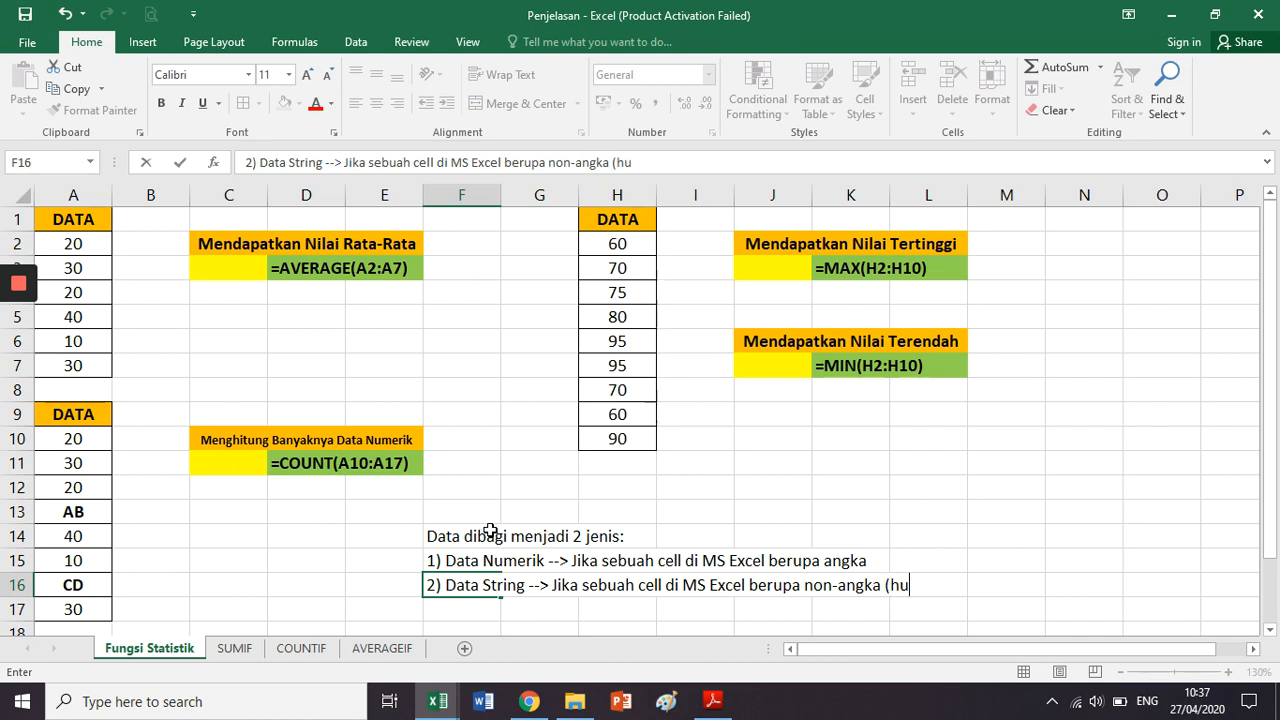
type("ruf, bisa")
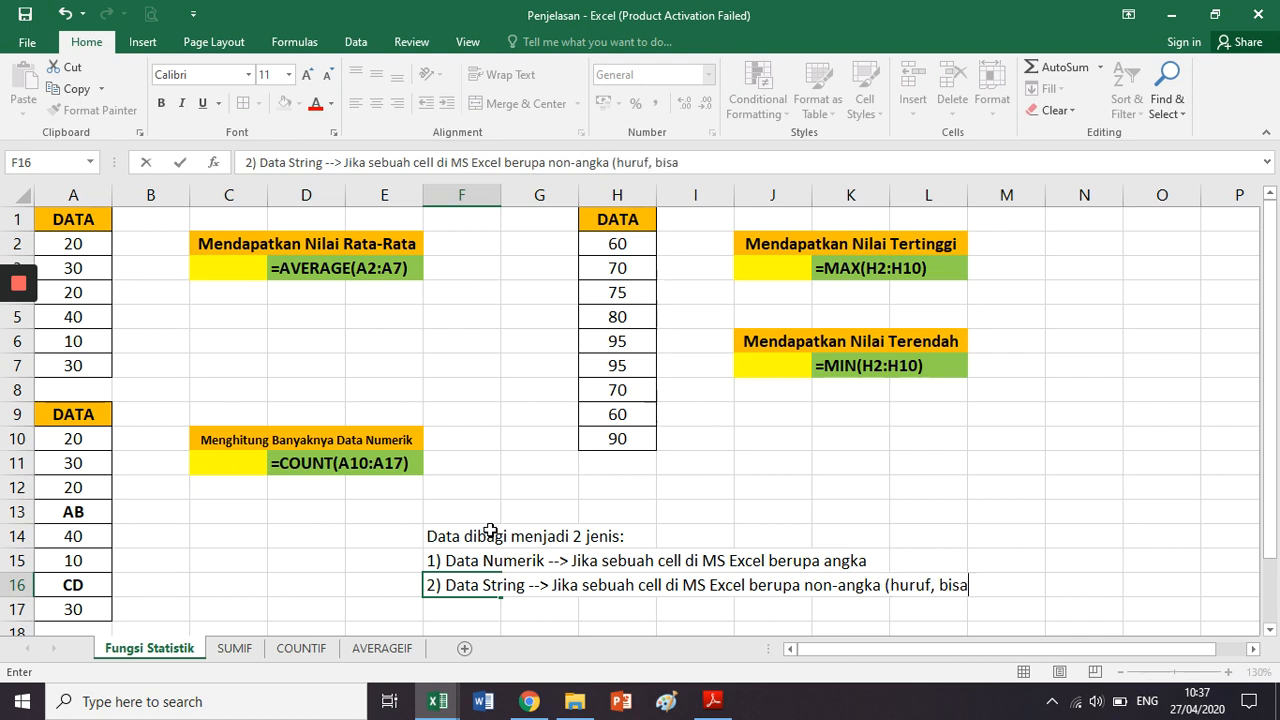
key("BackSpace")
key("BackSpace")
key("BackSpace")
key("BackSpace")
type("simbol, dll)")
key("Return")
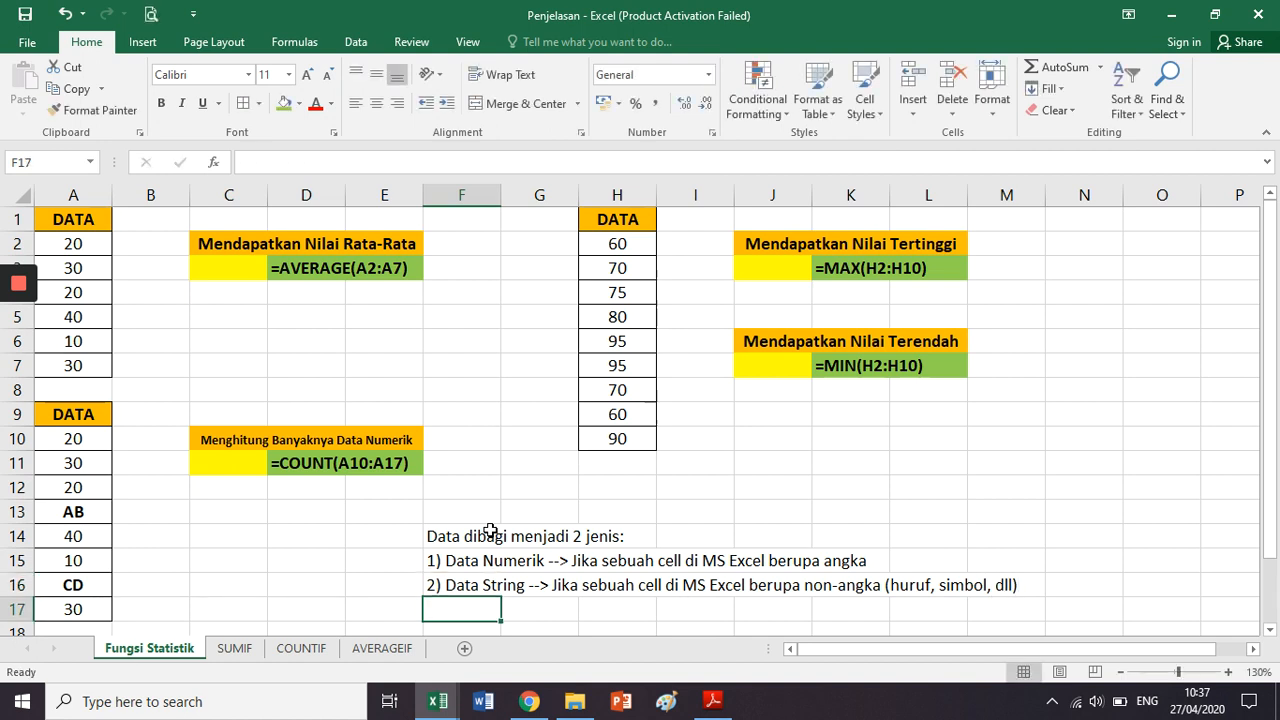
Fill the data type note in F14:M16 with the green background colour.
left_click_drag(452, 536, 988, 586)
left_click(283, 103)
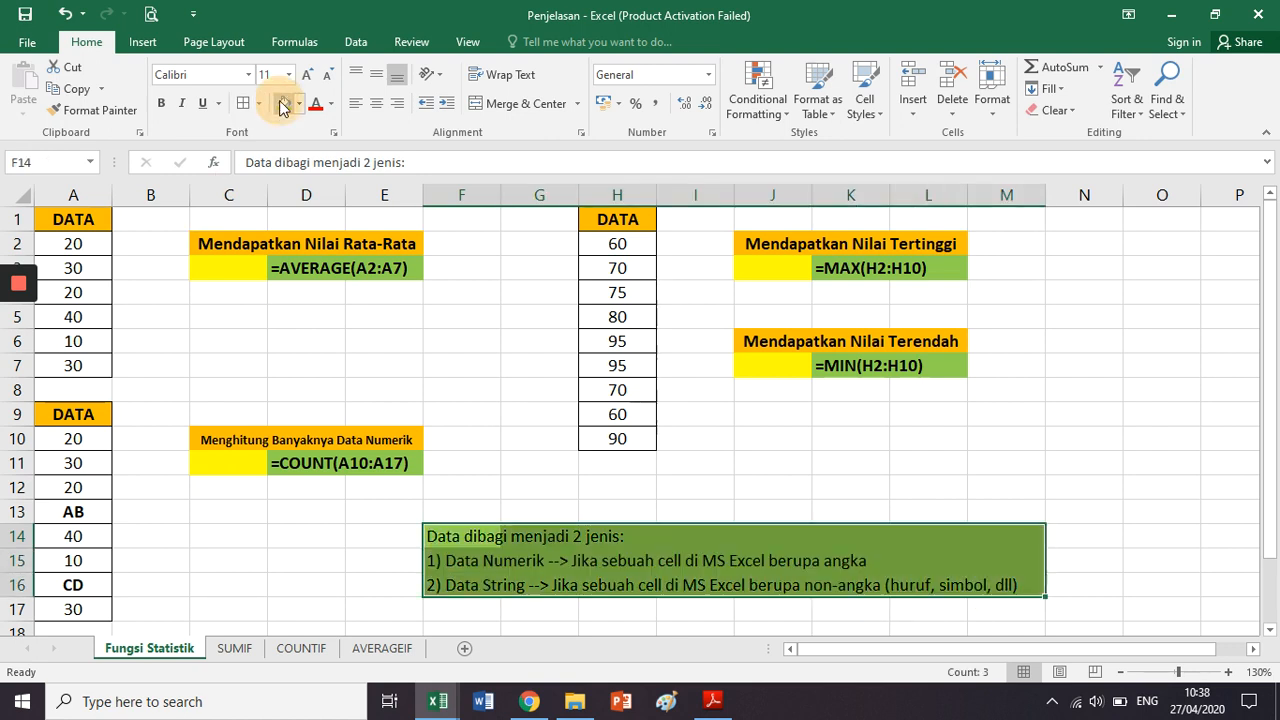
left_click(908, 460)
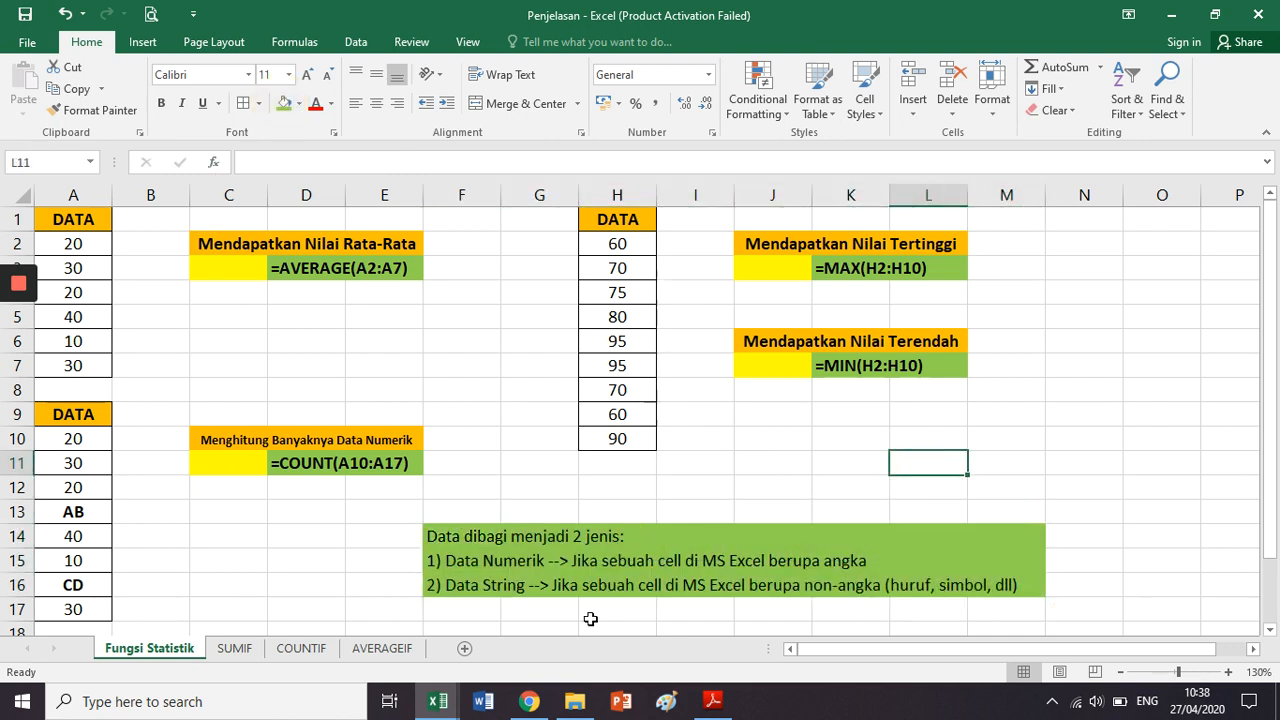
left_click(455, 537)
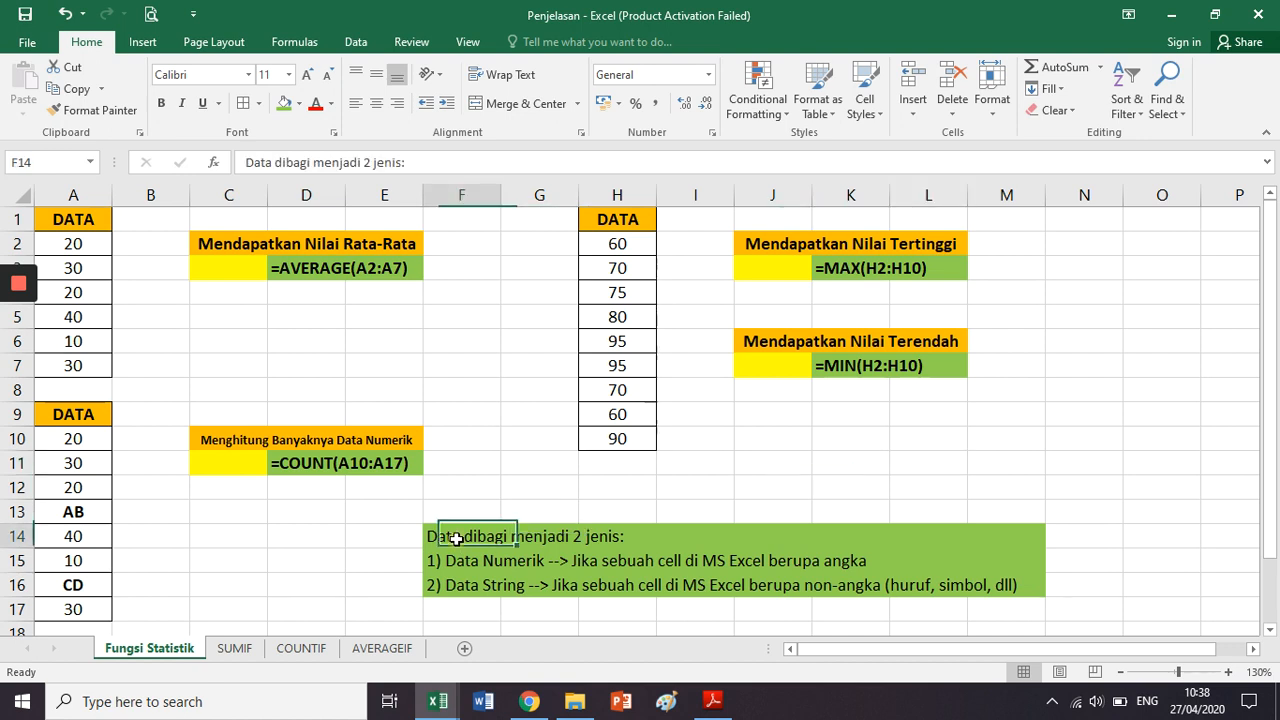
Review the note in F14:M16 on the two data types, numeric and string.
left_click_drag(455, 537, 1008, 586)
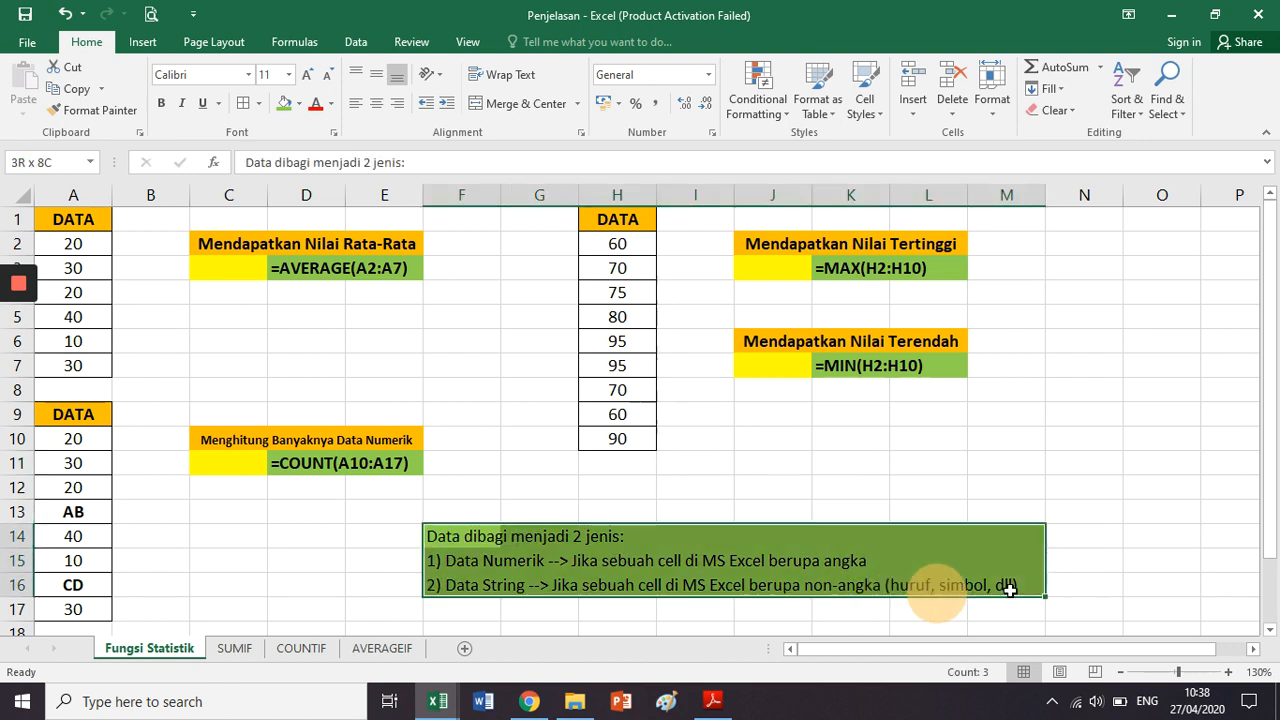
left_click(557, 509)
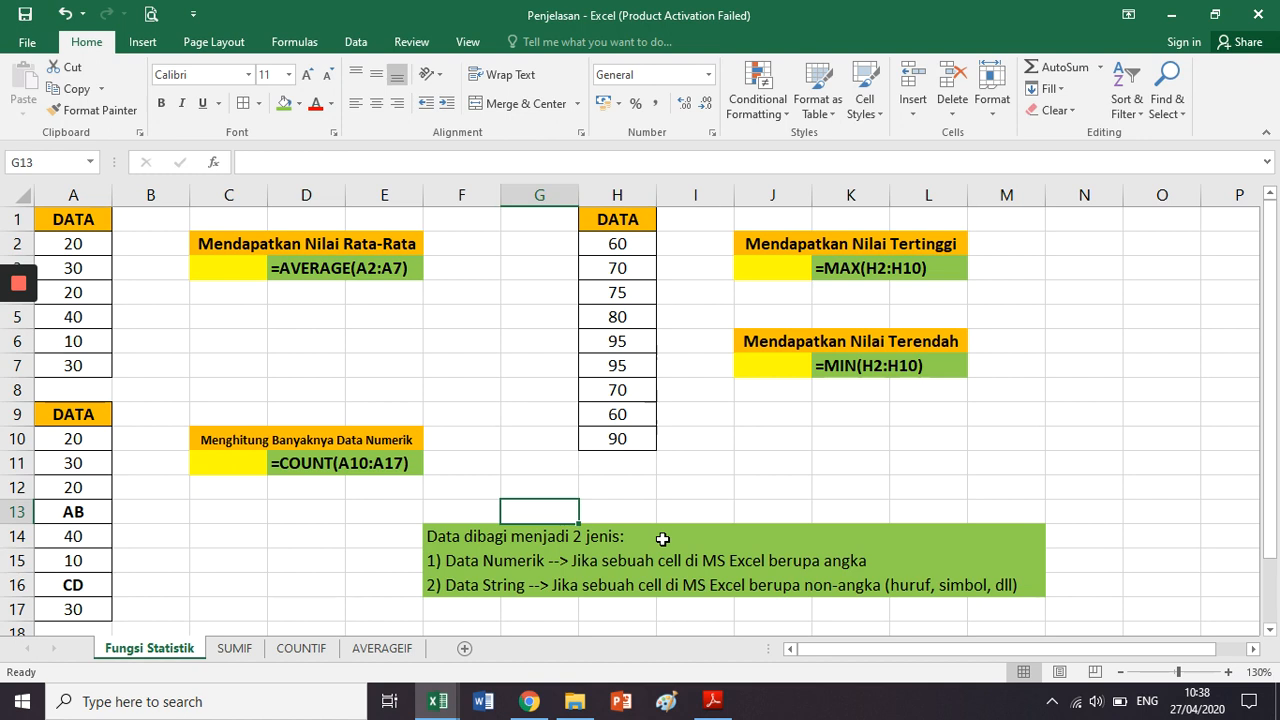
left_click(489, 518)
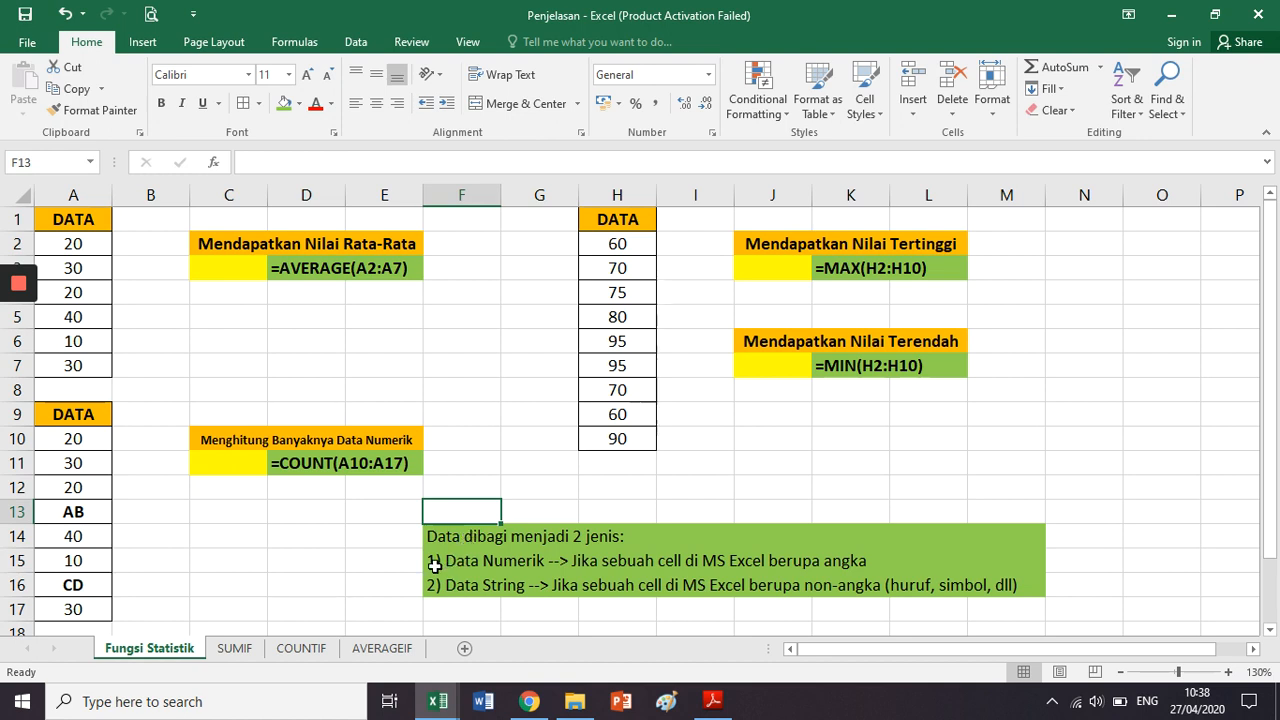
left_click_drag(435, 565, 586, 560)
left_click_drag(430, 585, 675, 590)
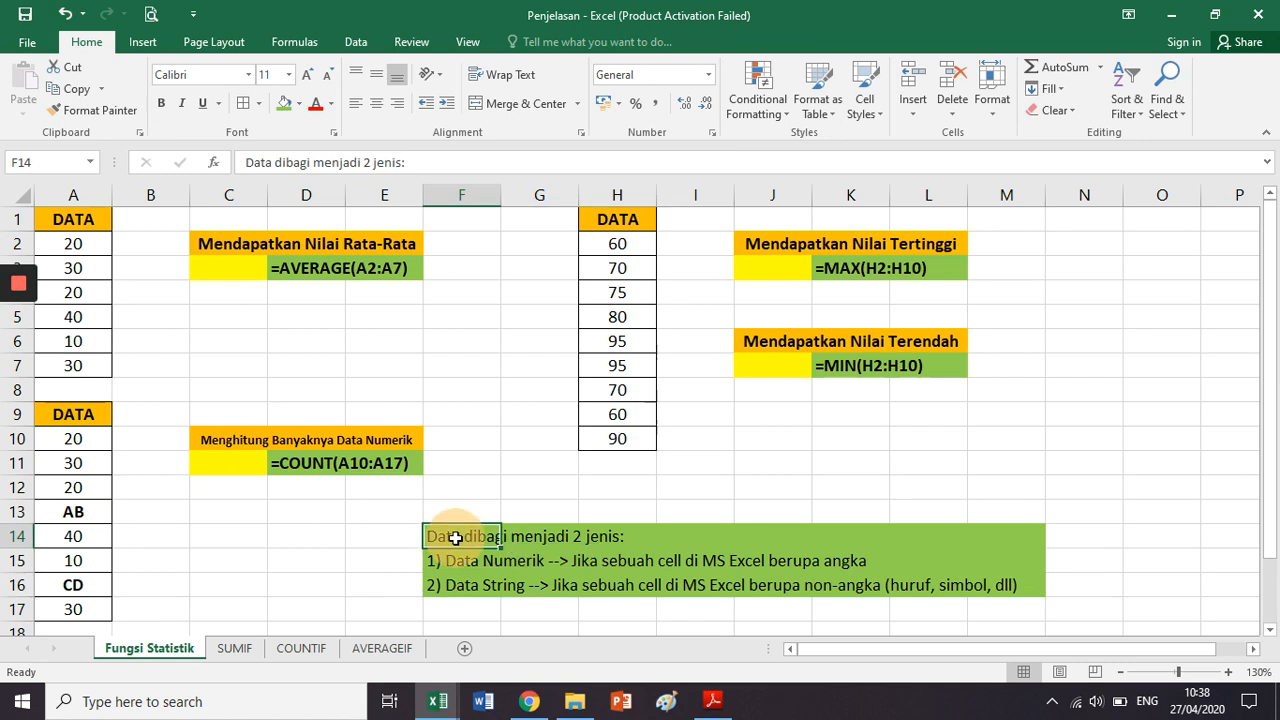
left_click_drag(452, 538, 1012, 585)
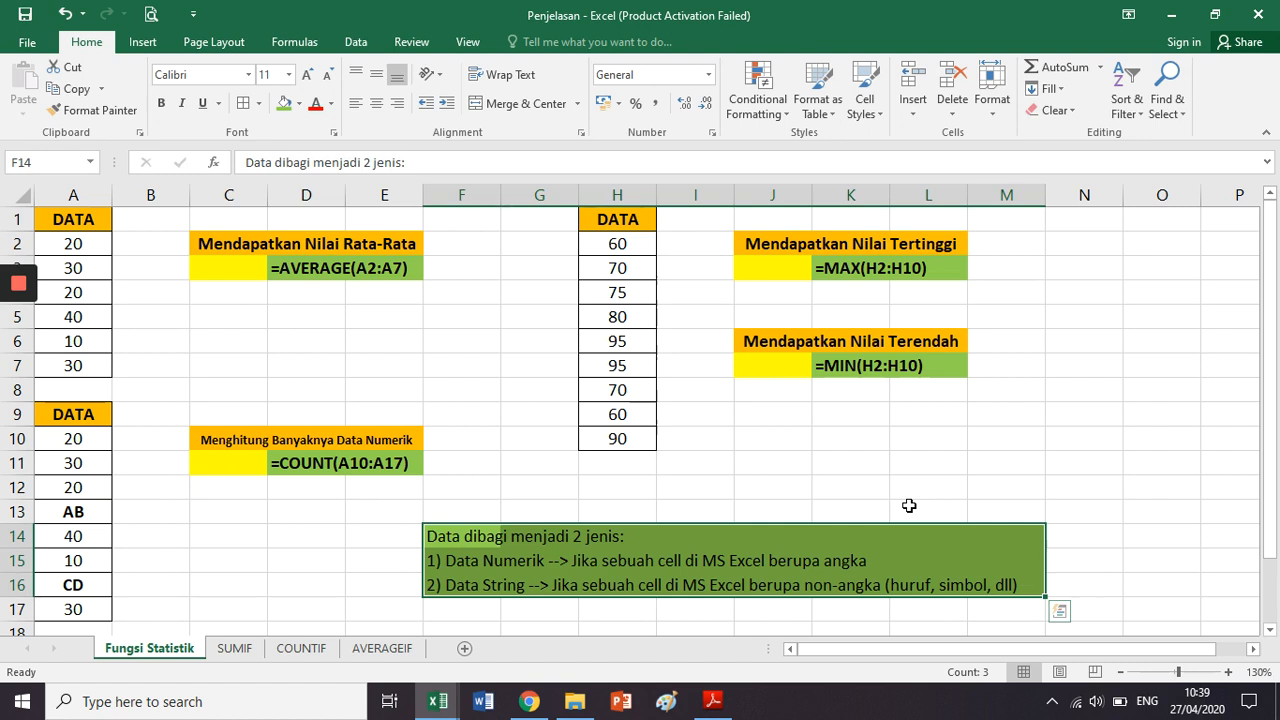
Start an AVERAGE formula in cell C3 under the "Mendapatkan Nilai Rata-Rata" heading.
left_click(311, 320)
left_click(222, 274)
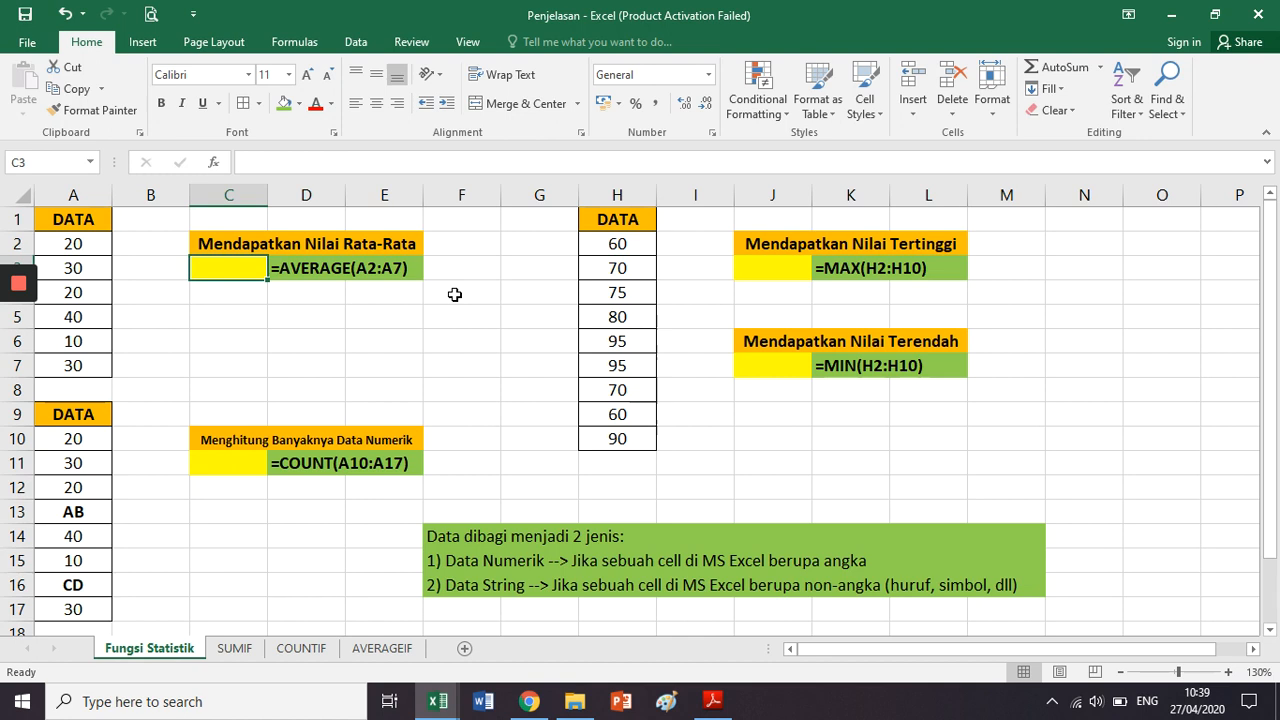
type("=")
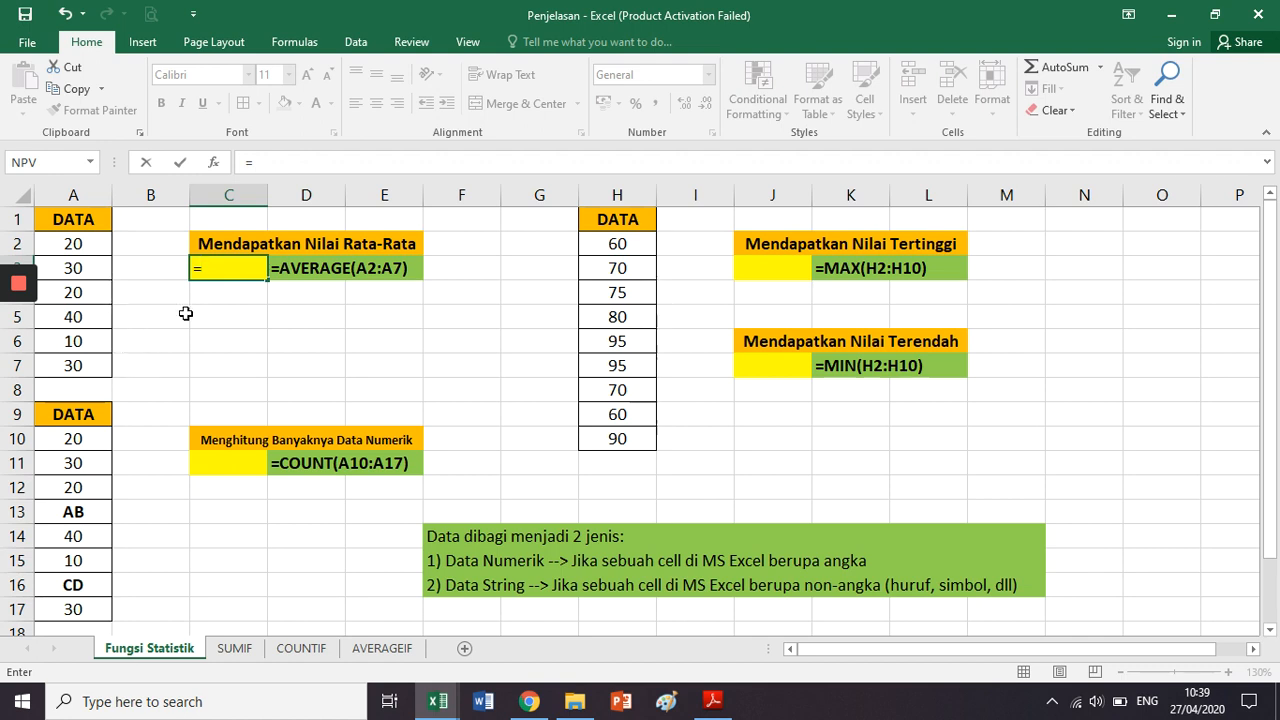
type("average")
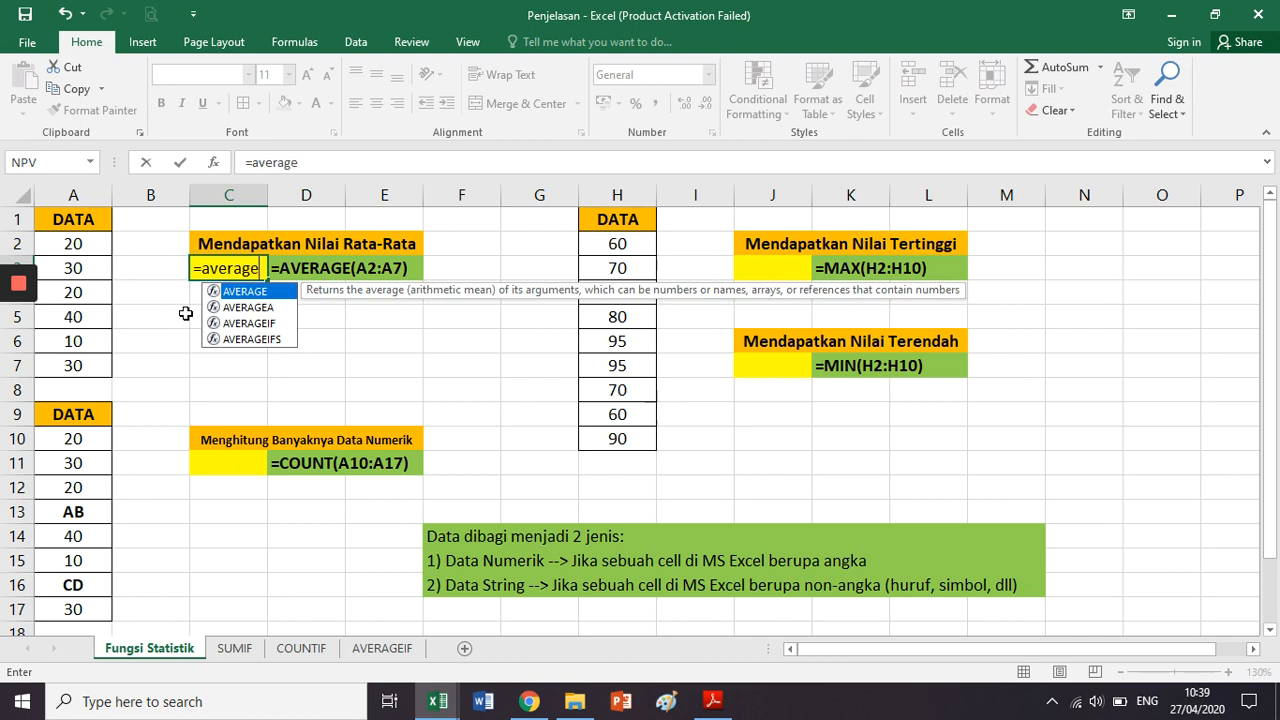
type("(")
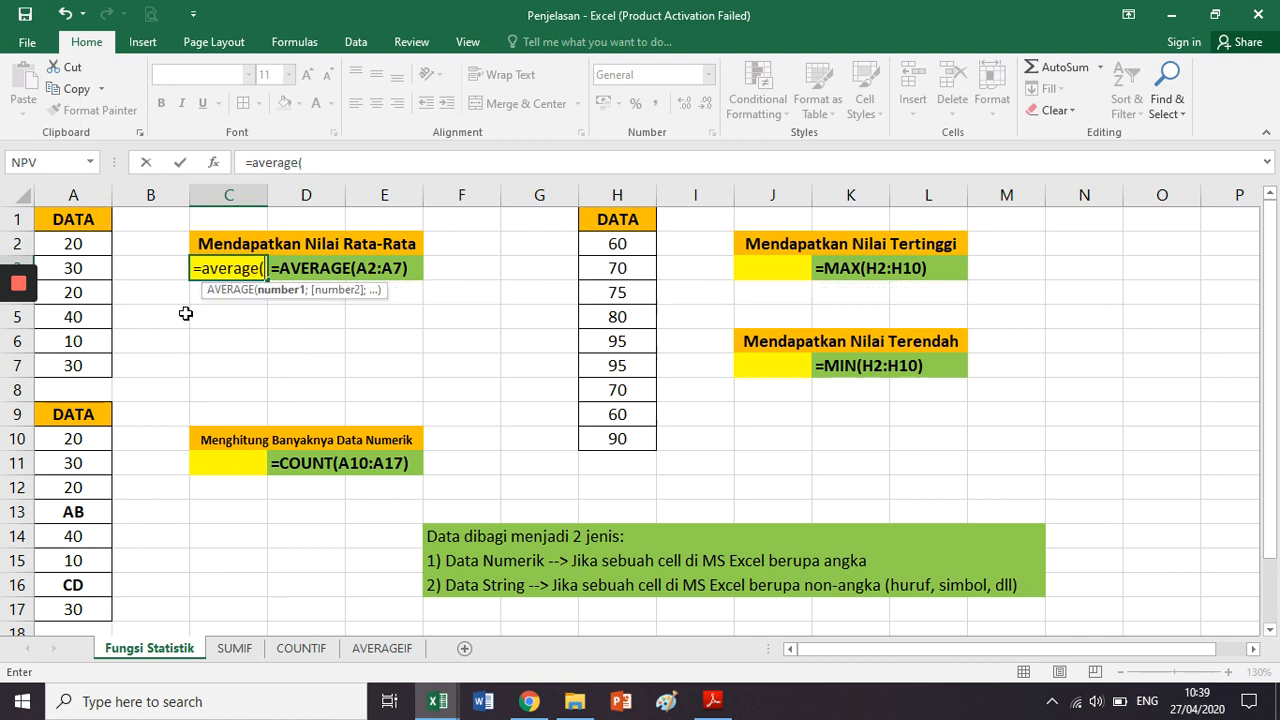
left_click(110, 242)
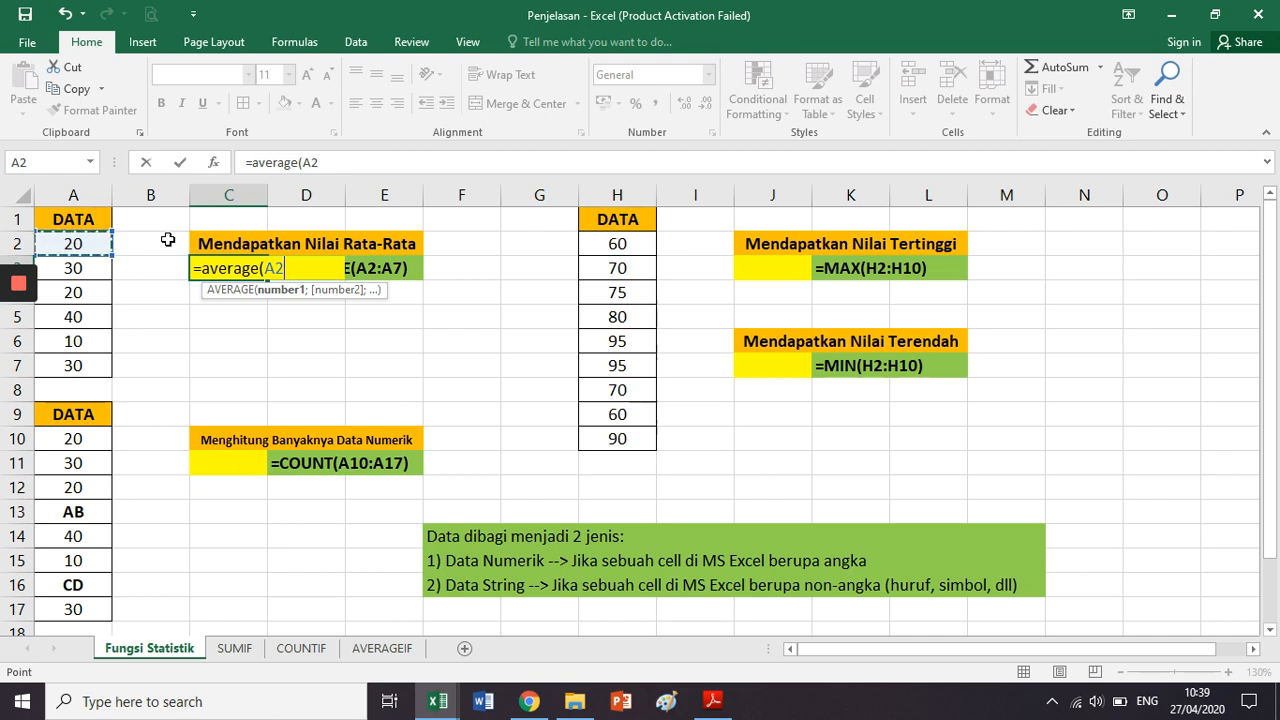
key("shift+Down")
key("shift+Down")
key("shift+Down")
key("shift+Down")
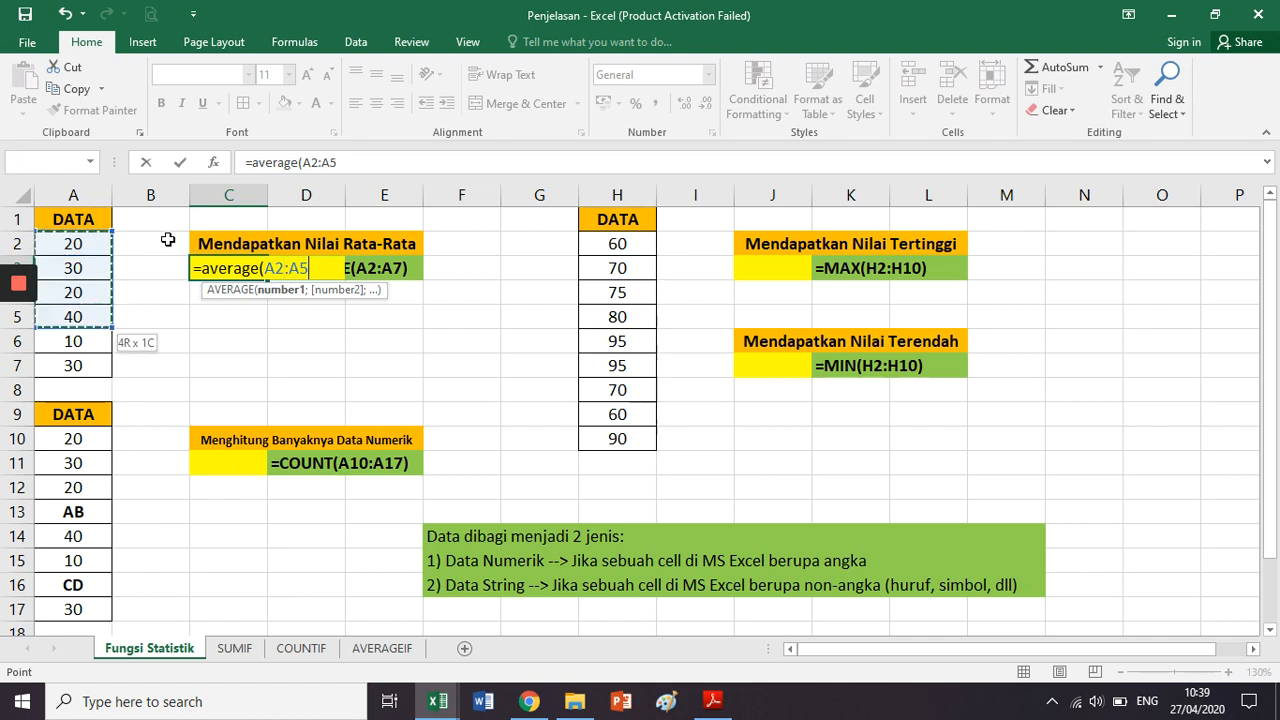
key("shift+Down")
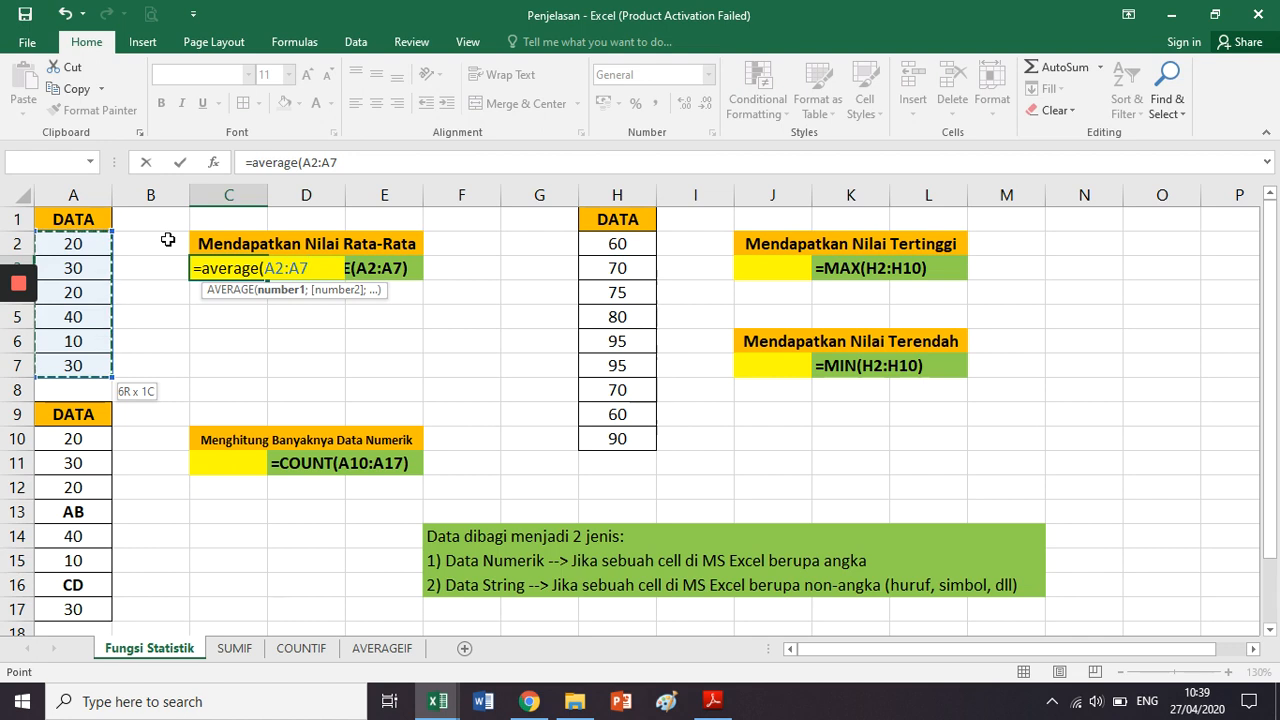
key("BackSpace")
key("BackSpace")
key("BackSpace")
key("BackSpace")
key("BackSpace")
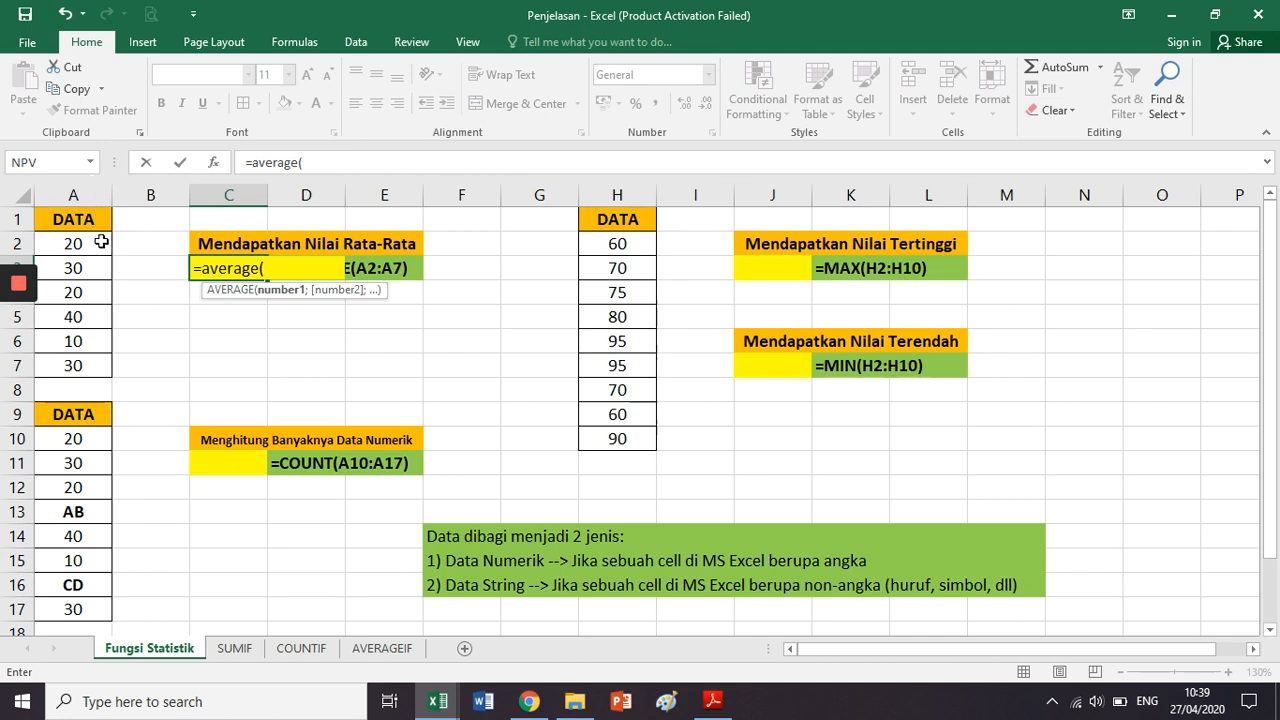
Complete the AVERAGE formula in C3 with the data range A2:A7.
left_click(108, 240)
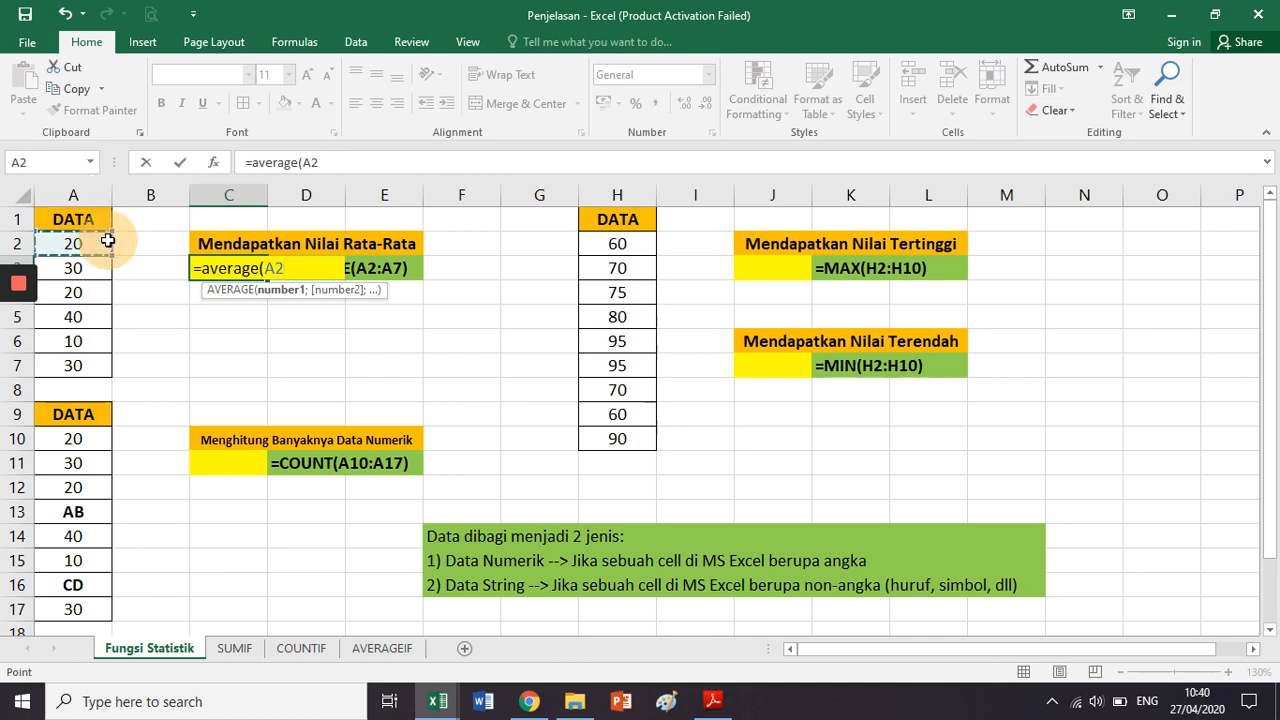
left_click_drag(108, 240, 103, 360)
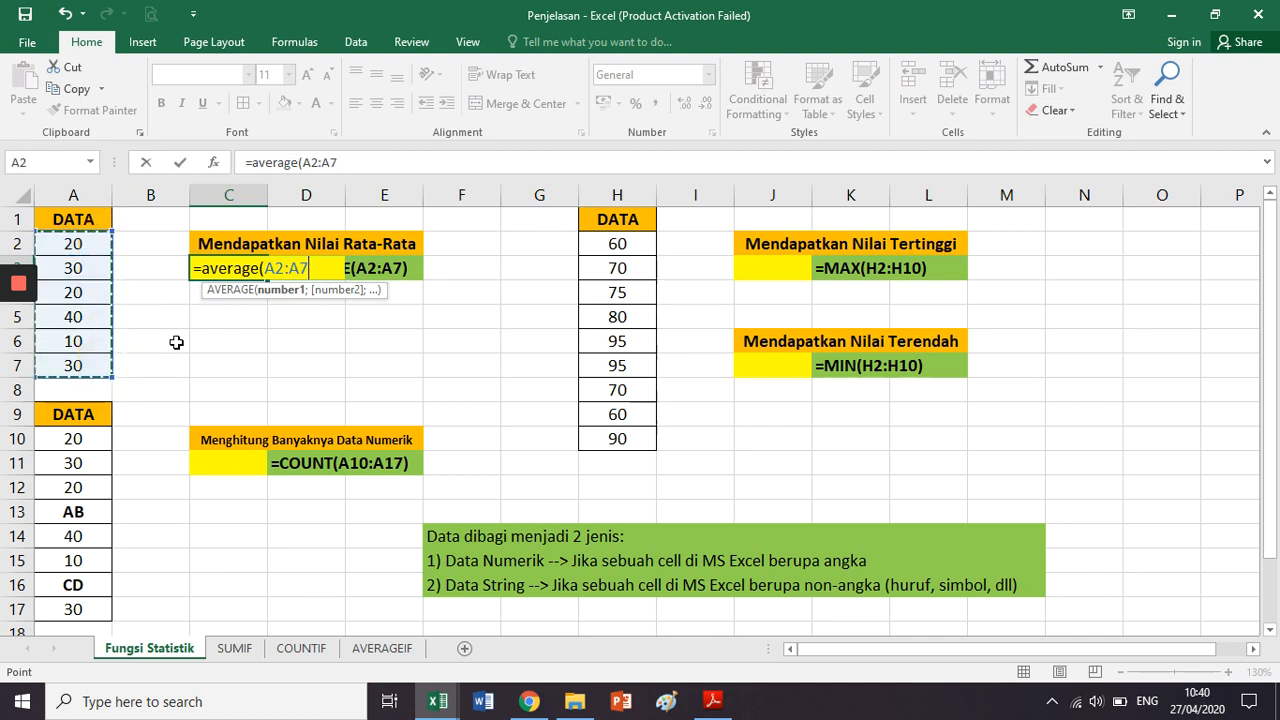
type(")")
key("Return")
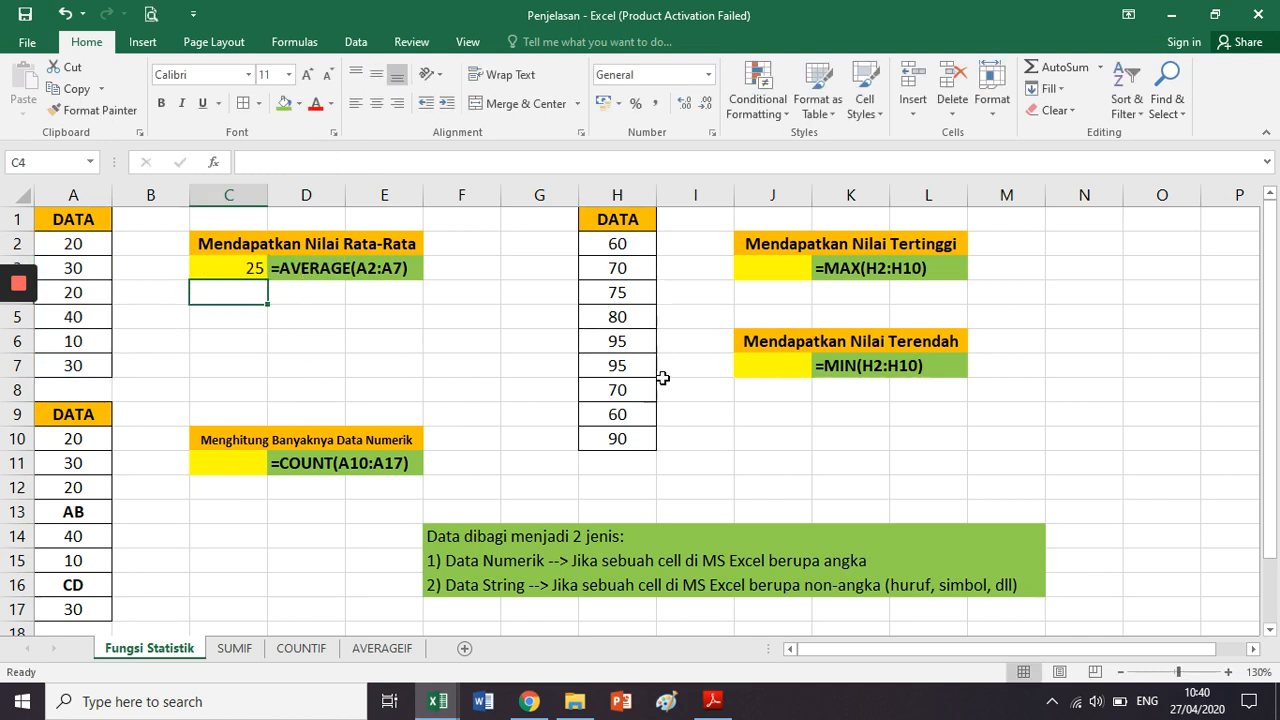
Enter the formula =MAX(H2:H10) in cell J3 under "Mendapatkan Nilai Tertinggi" to get the highest value.
left_click(403, 448)
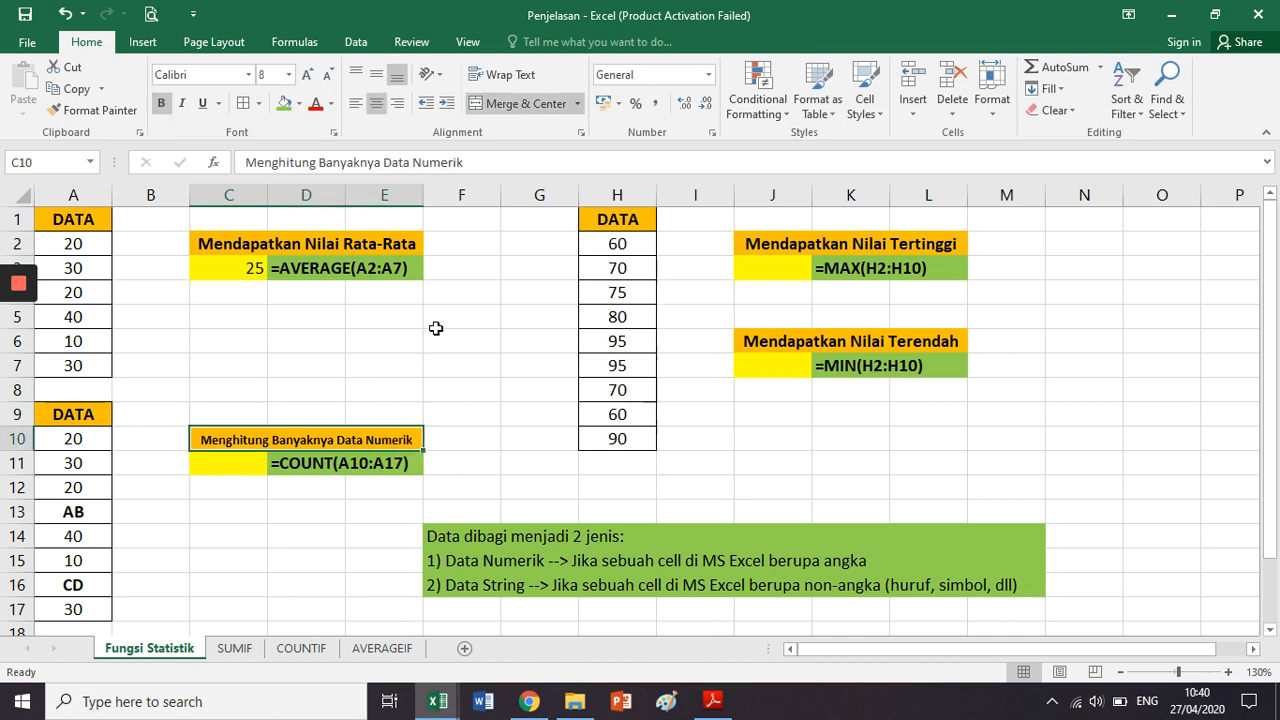
left_click(438, 322)
left_click(927, 253)
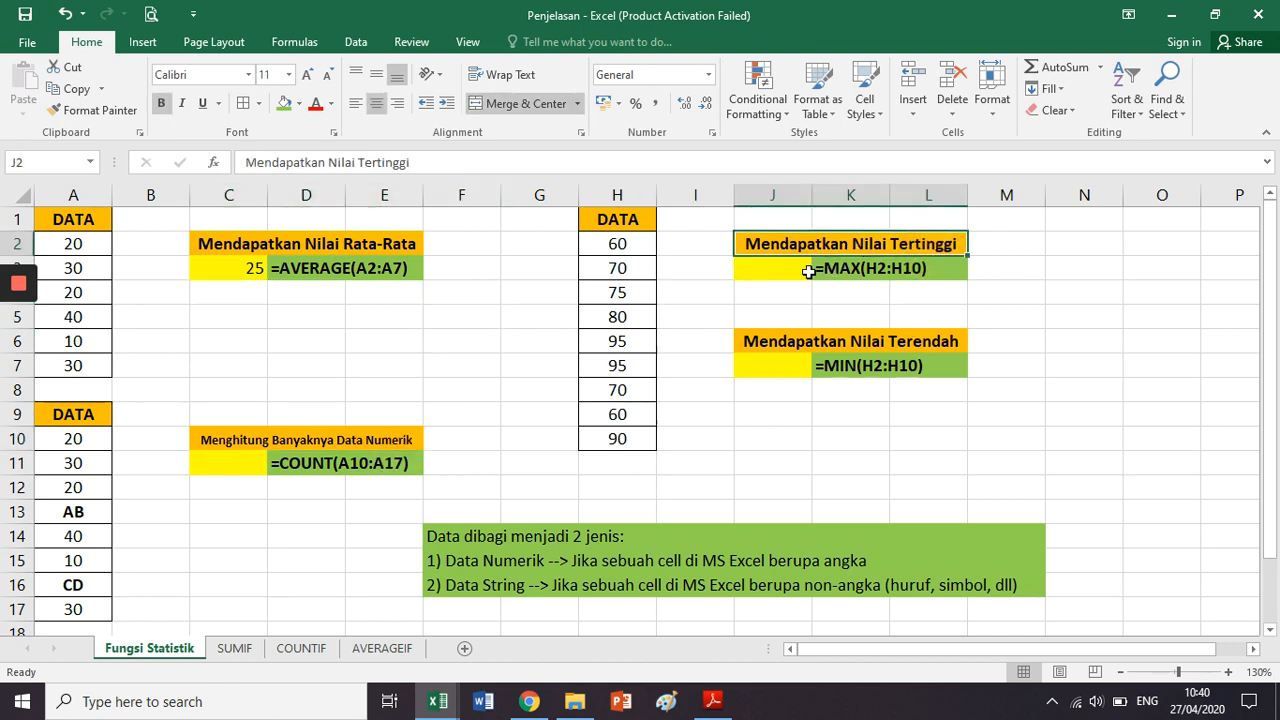
left_click(808, 271)
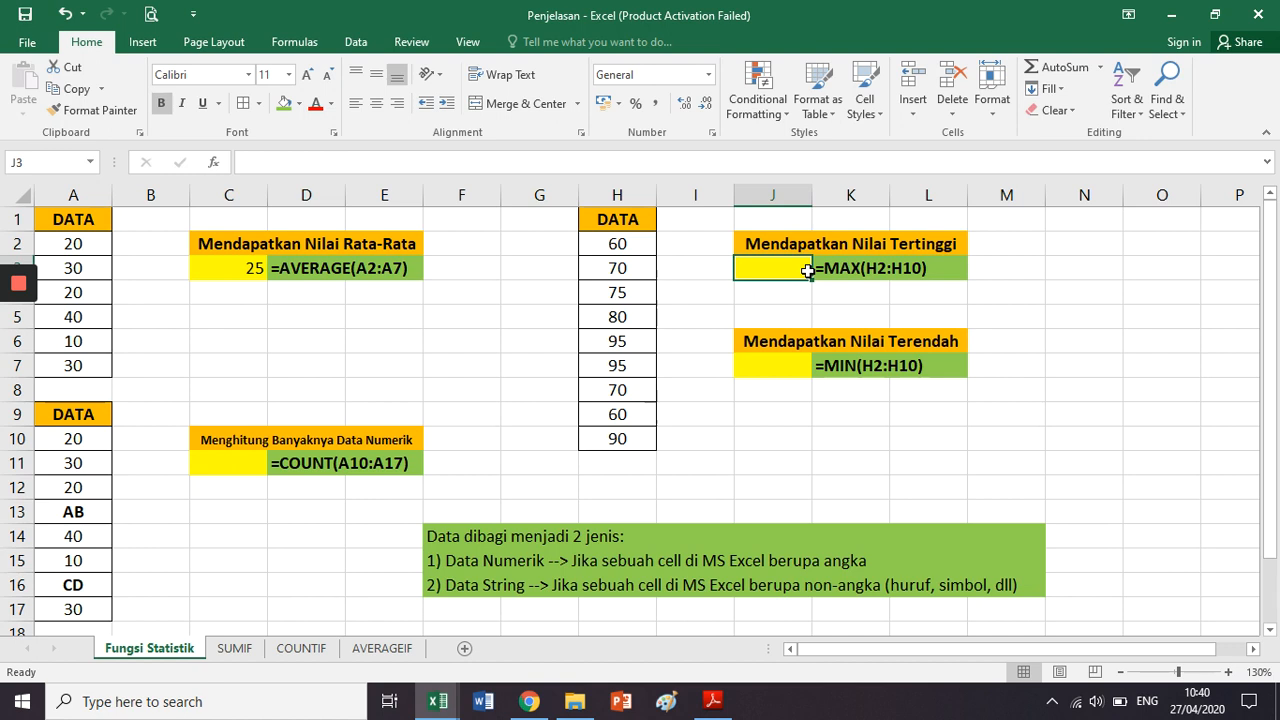
type("=m")
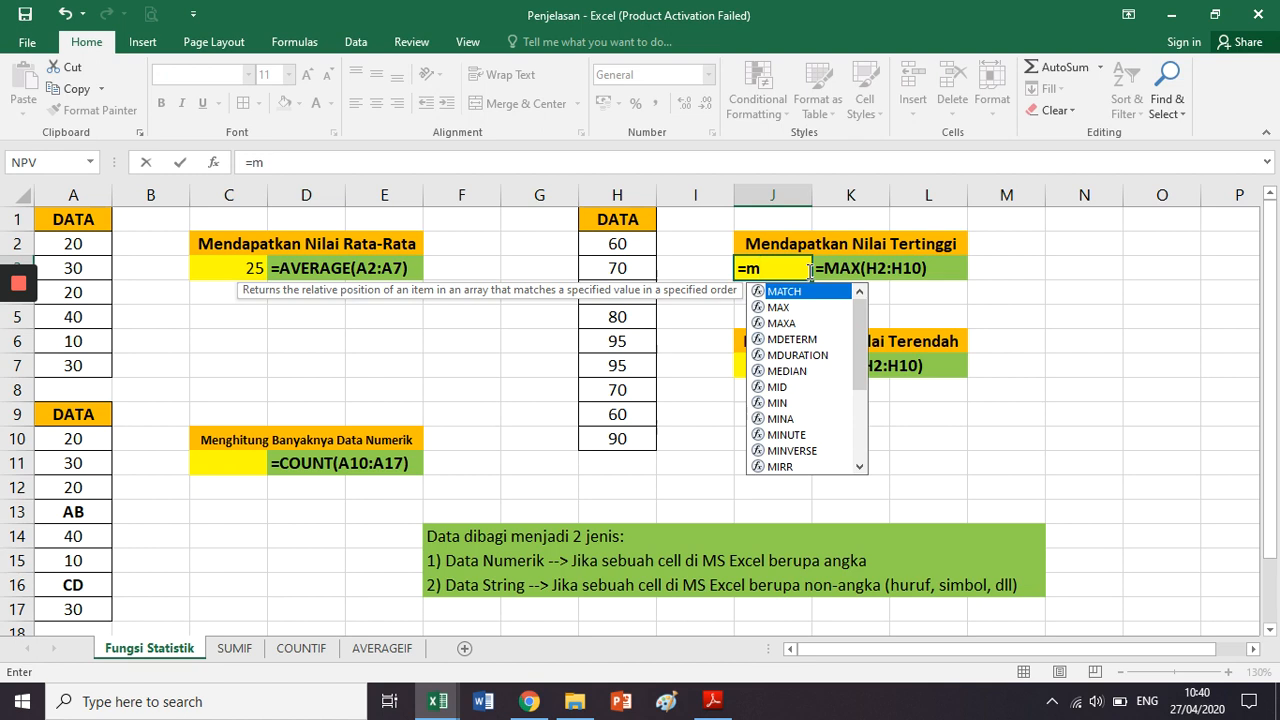
type("ax(")
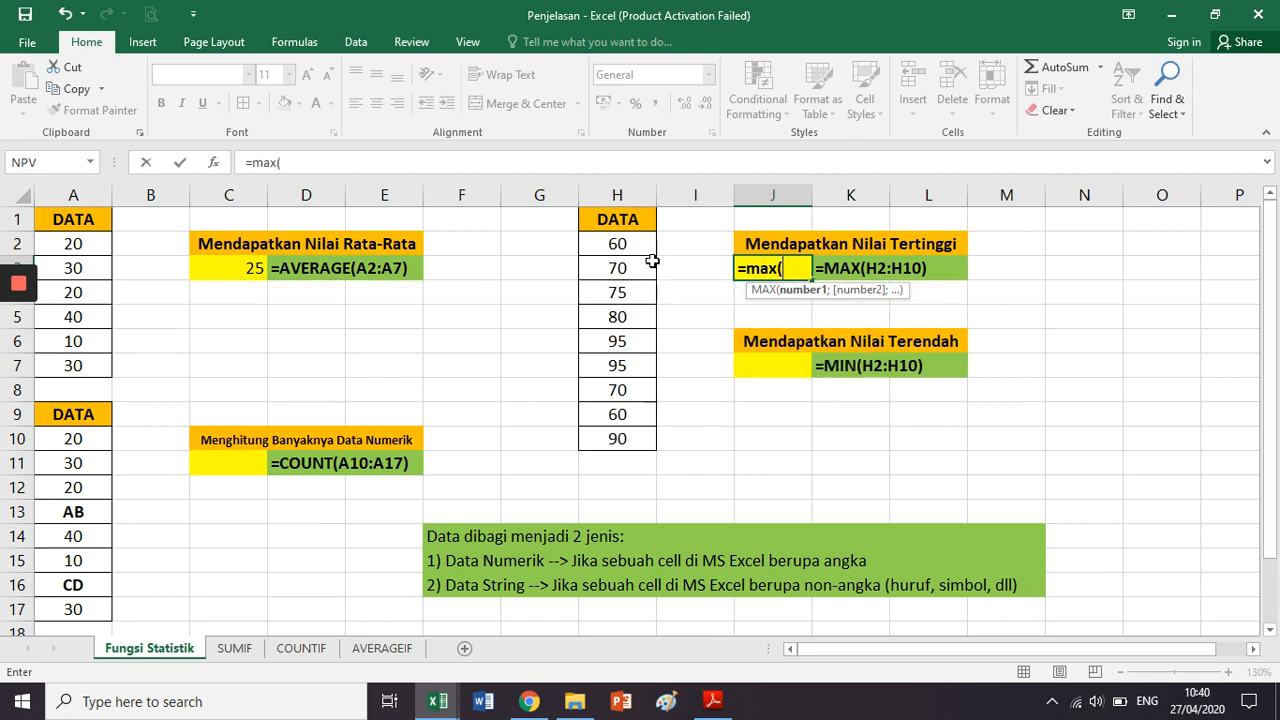
left_click_drag(638, 245, 635, 442)
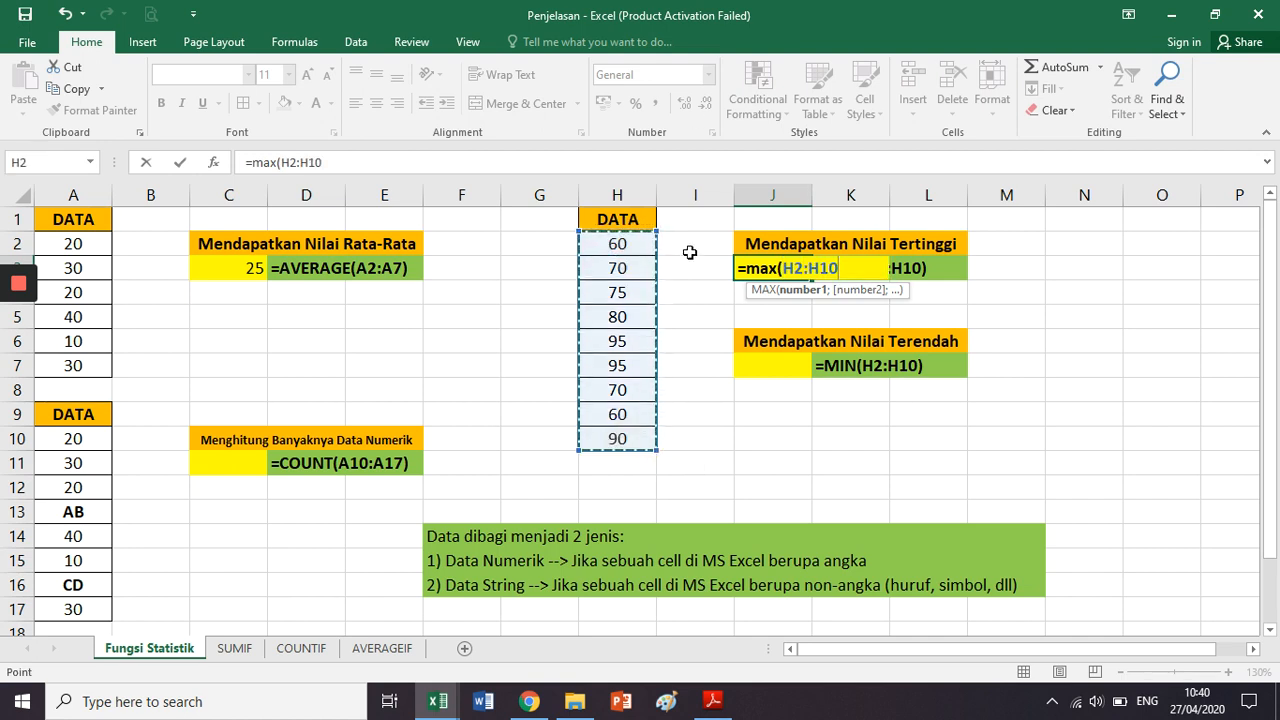
type(")")
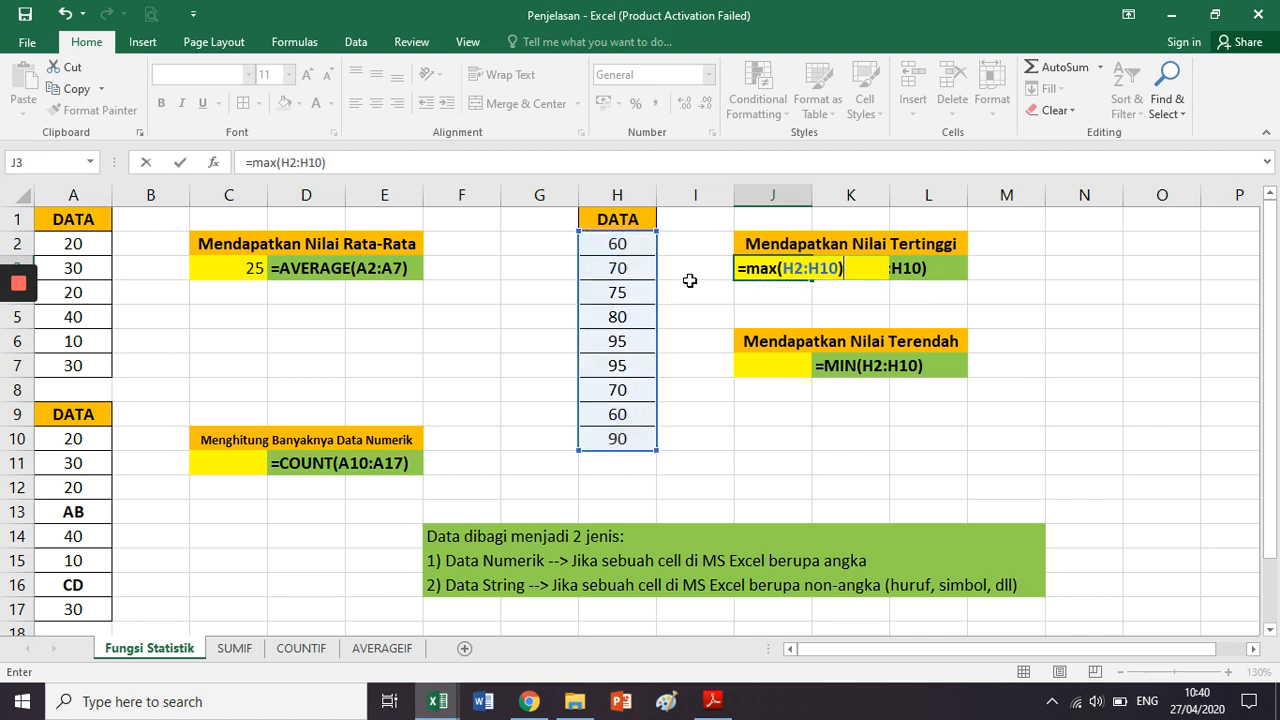
key("Return")
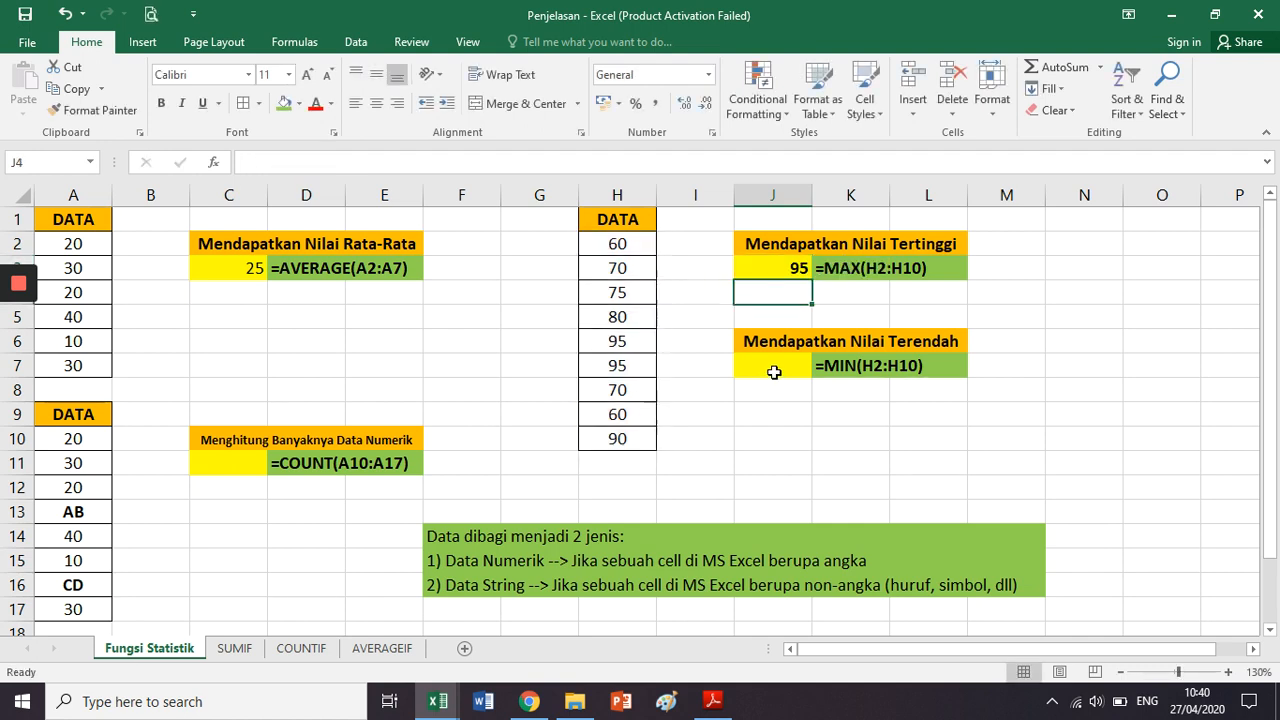
Enter the formula =MIN(H2:H10) in cell J7 under "Mendapatkan Nilai Terendah" to get the lowest value.
left_click(773, 369)
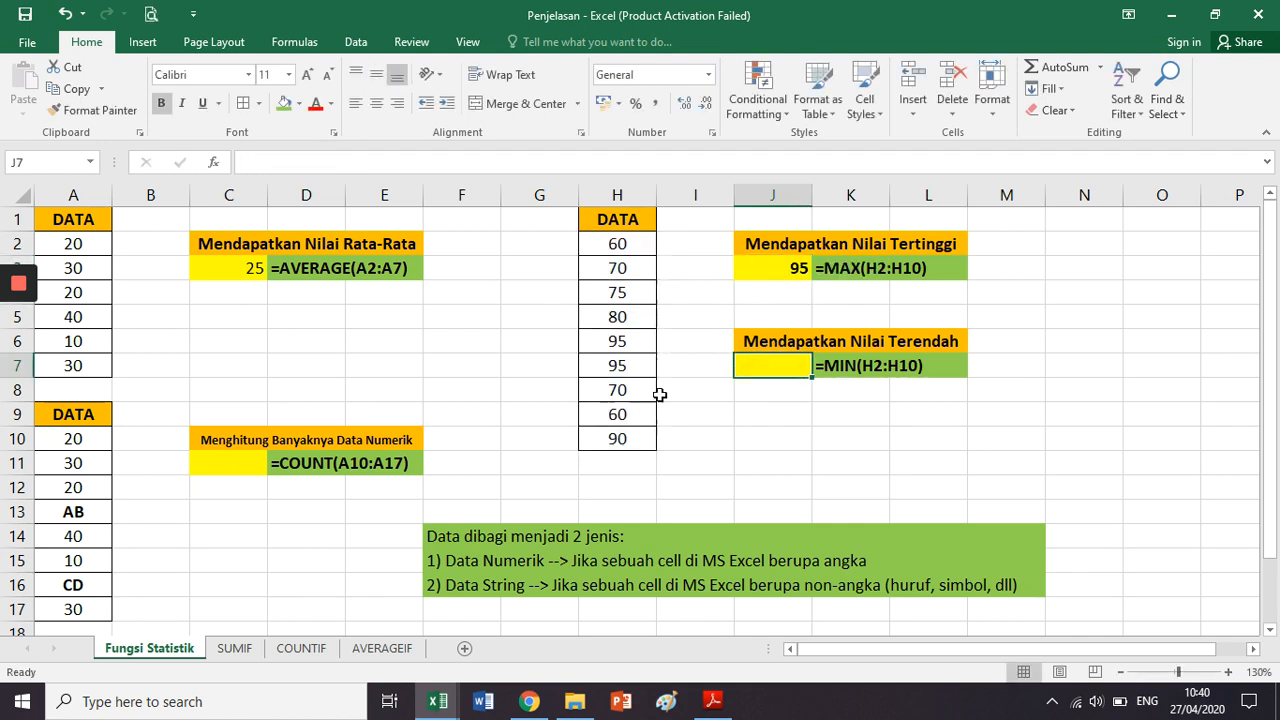
left_click(610, 245)
left_click_drag(610, 245, 617, 438)
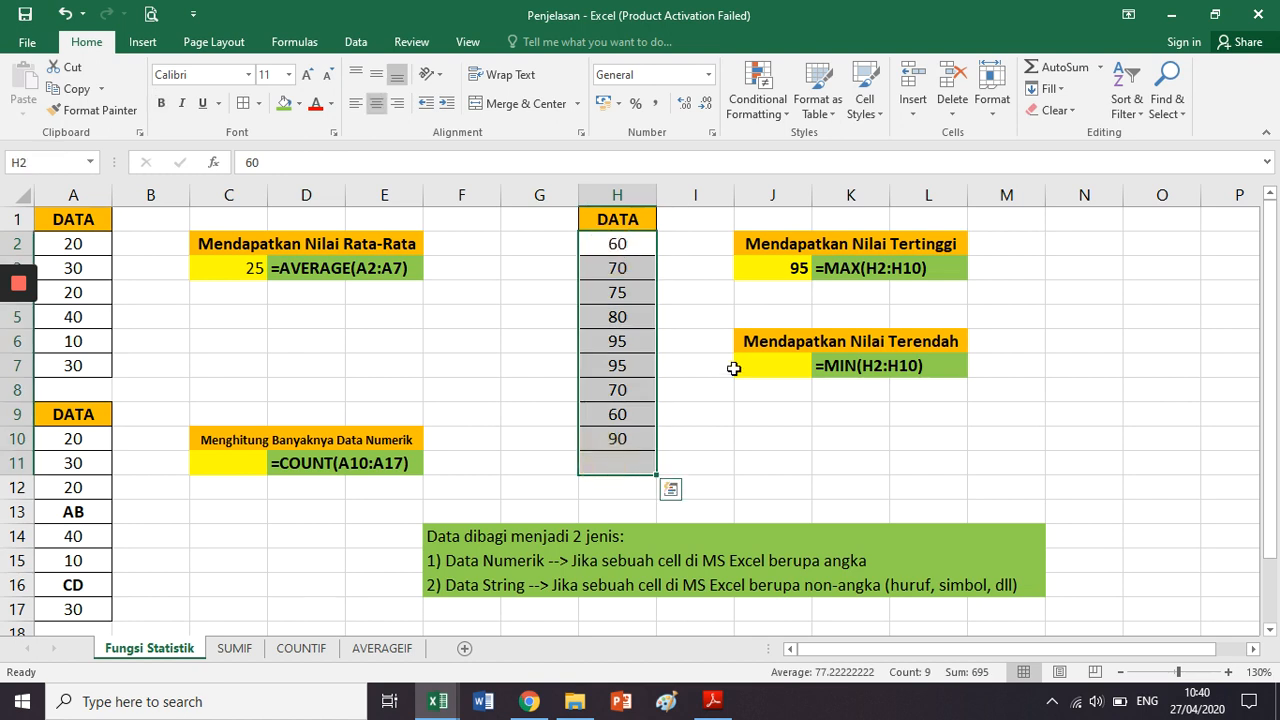
left_click(751, 363)
type("=min(")
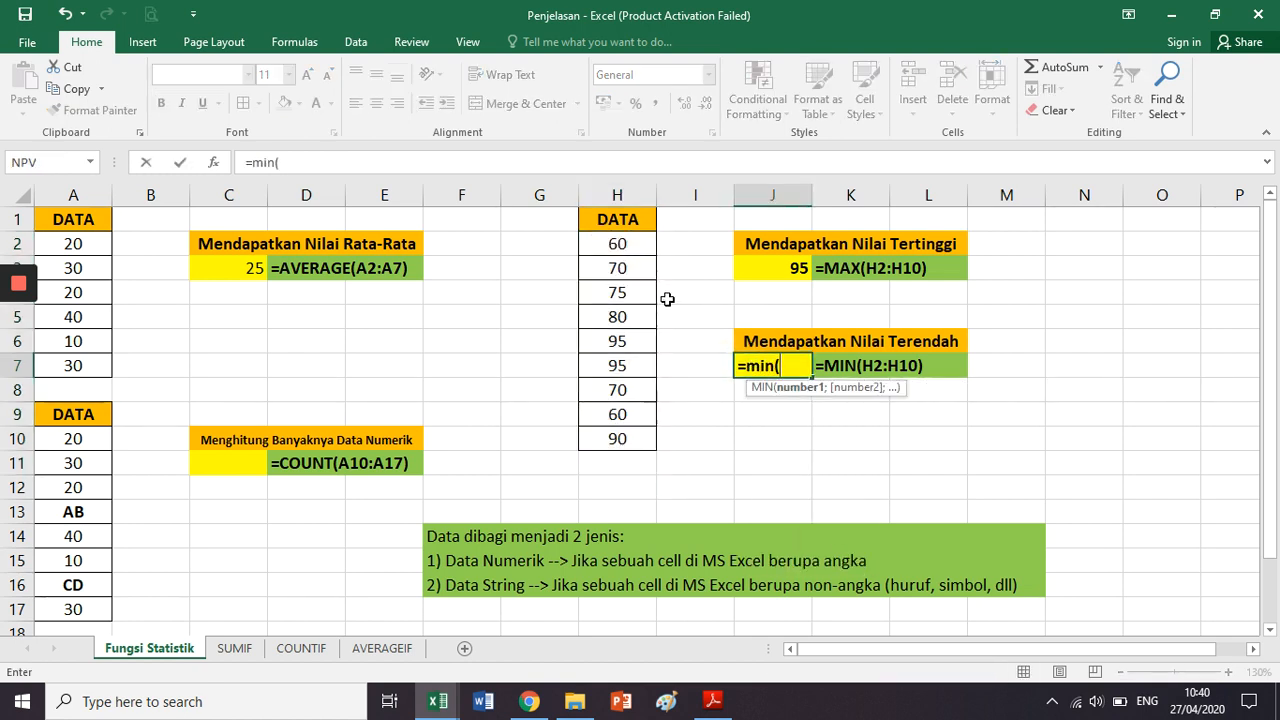
left_click(645, 242)
left_click_drag(645, 242, 621, 428)
type(")")
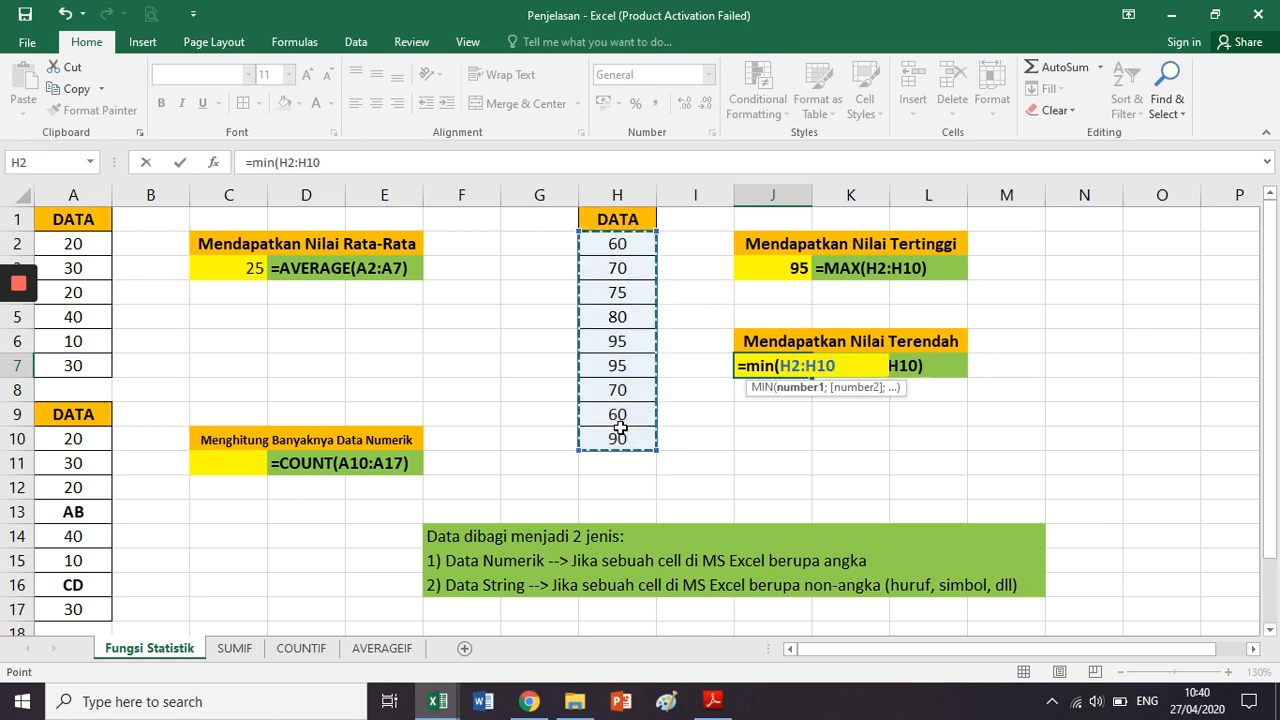
key("Return")
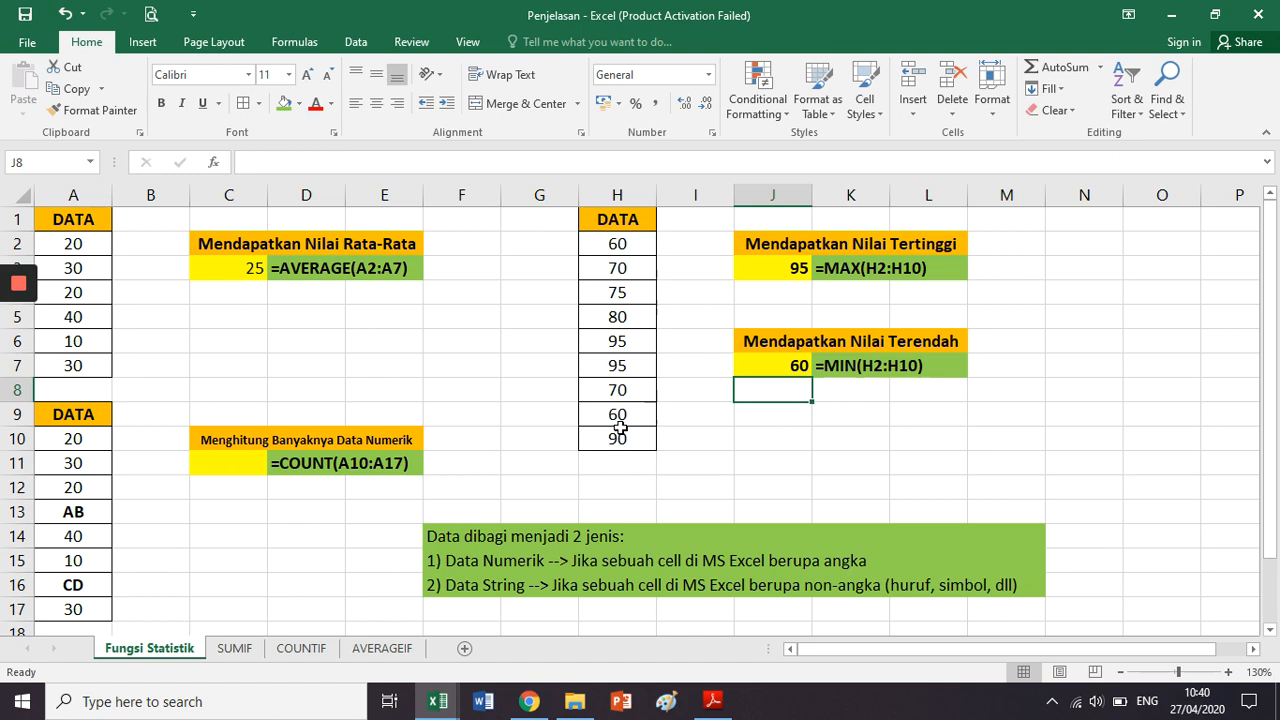
Review the highest and lowest value blocks in columns J to L and the average block in C2:E3.
left_click(759, 214)
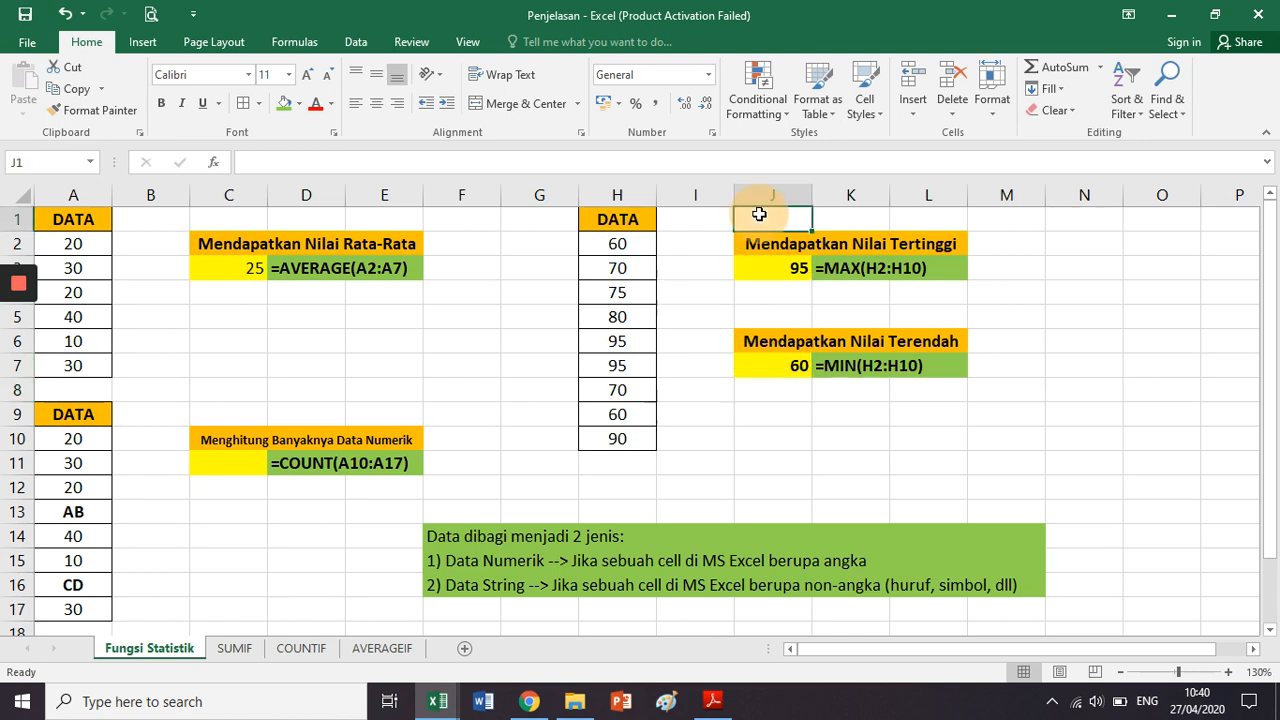
left_click_drag(759, 214, 908, 385)
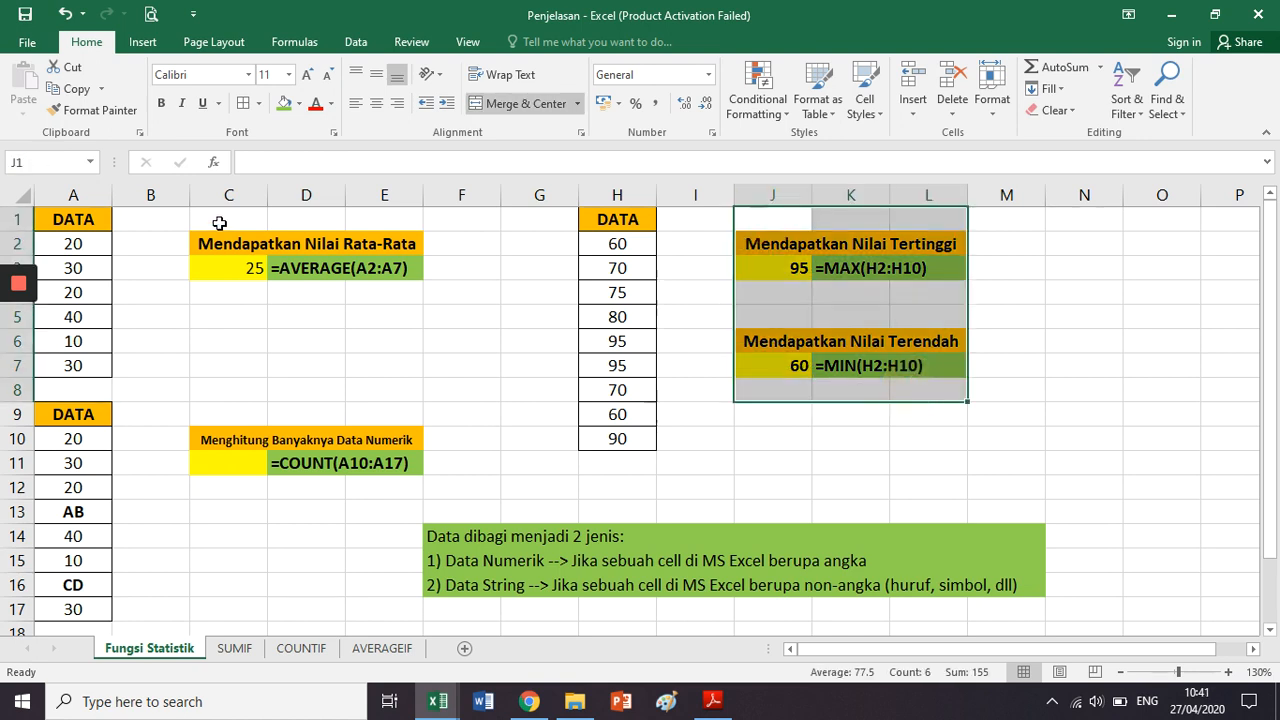
mouse_move(219, 222)
left_mouse_down()
mouse_move(429, 271)
mouse_move(429, 312)
mouse_move(463, 291)
mouse_move(212, 212)
left_mouse_up()
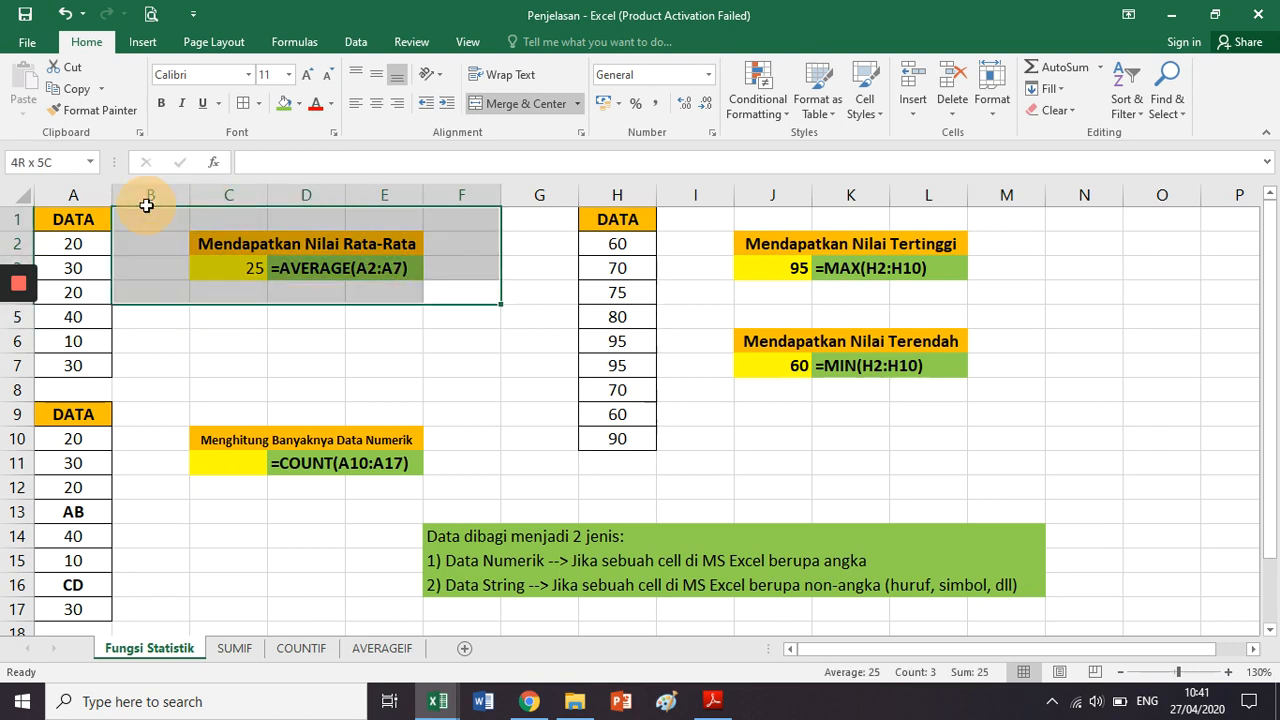
left_click(340, 295)
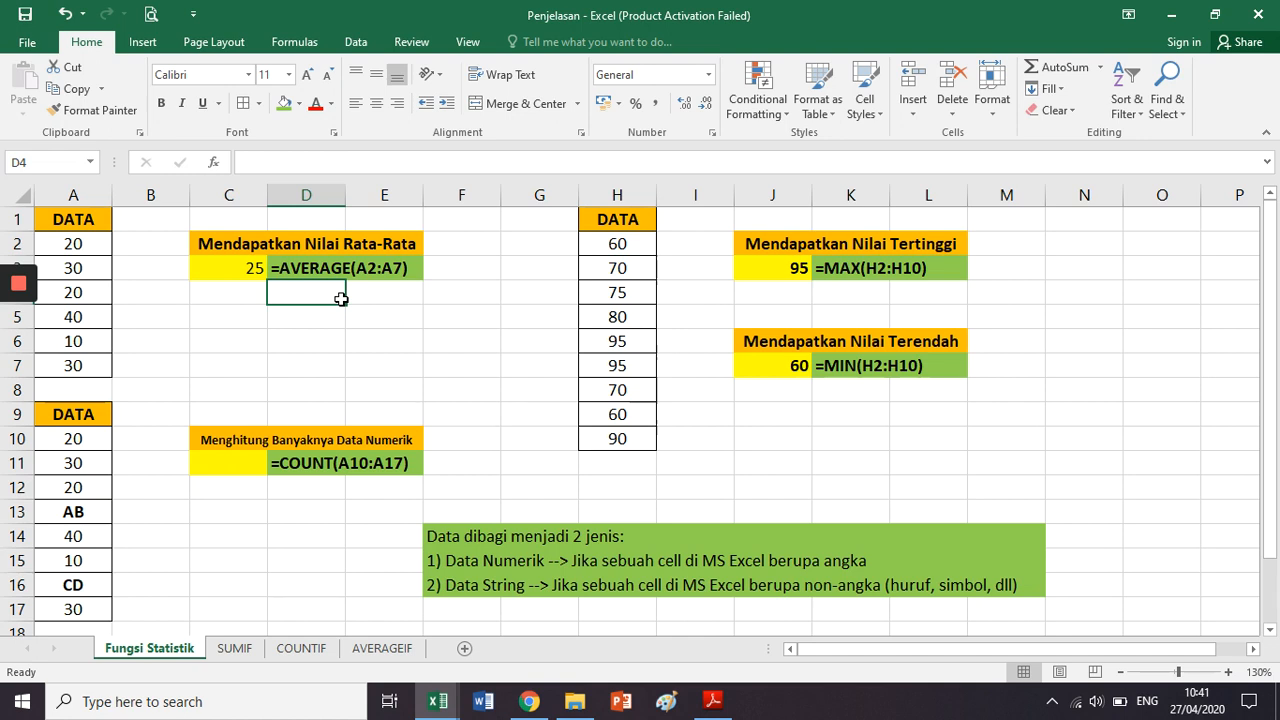
Examine the section for counting numeric data, selecting its heading "Menghitung Banyaknya Data Numerik" in C10.
scroll(288, 360, "down", 1)
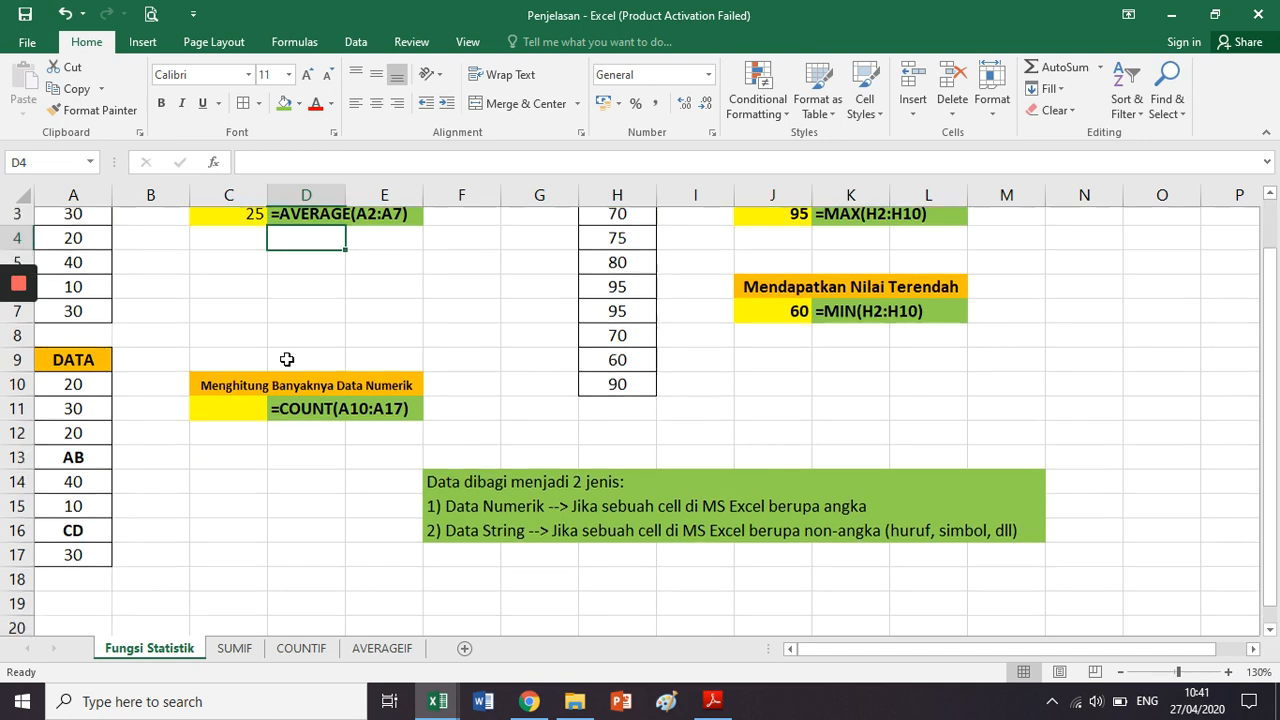
scroll(287, 358, "down", 1)
left_click(238, 294)
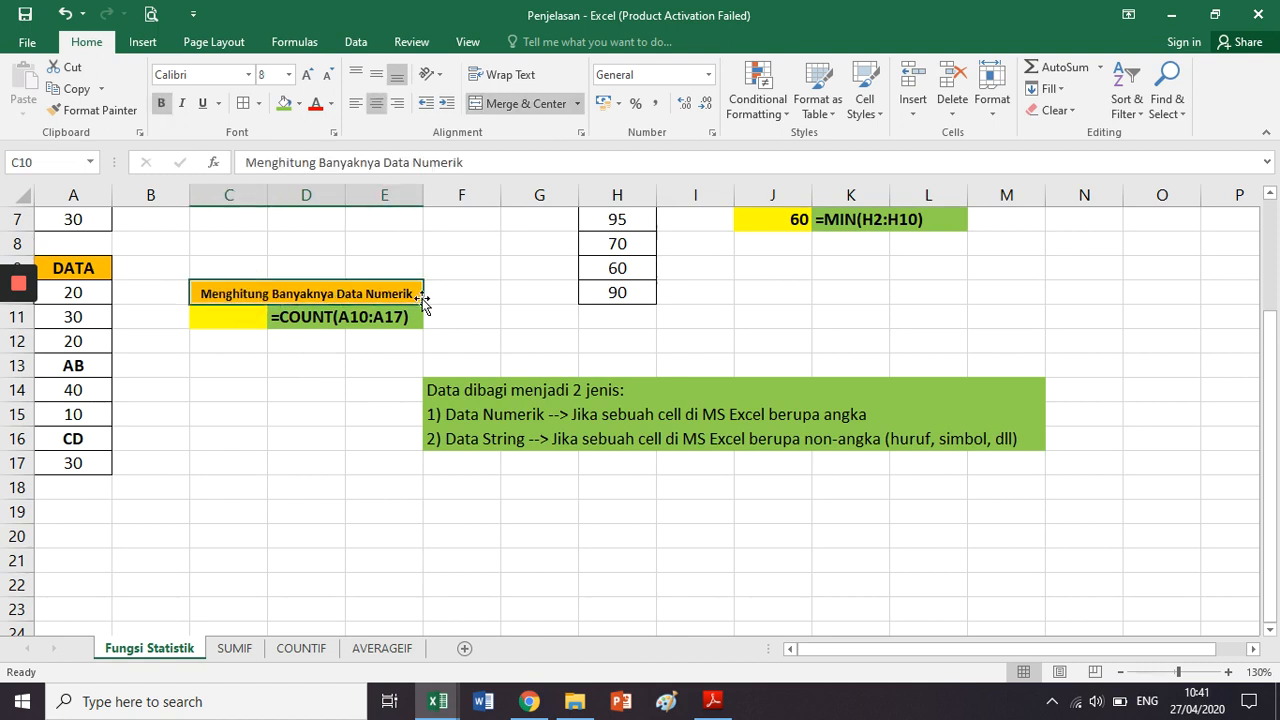
Examine the data list in A10:A17, going through the cells from A10 to the text cell A13.
scroll(123, 300, "up", 1)
scroll(179, 444, "up", 1)
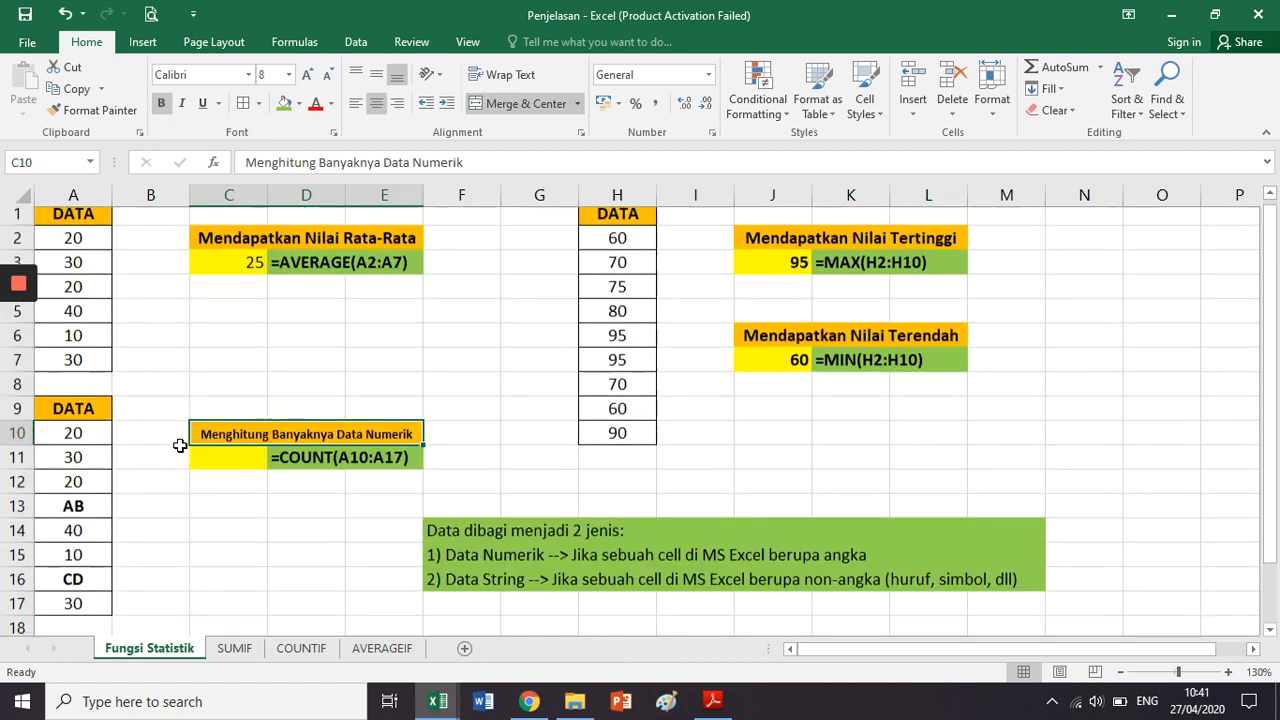
left_click_drag(94, 437, 103, 609)
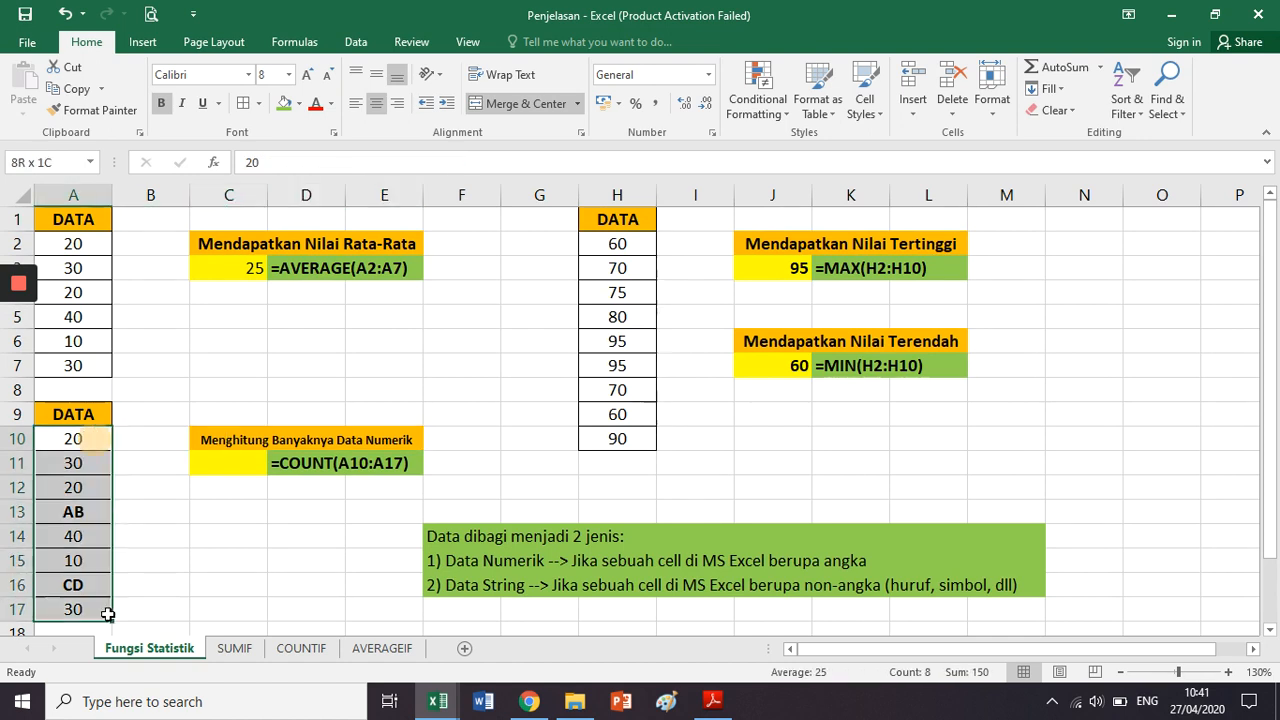
left_click(100, 438)
left_click(100, 458)
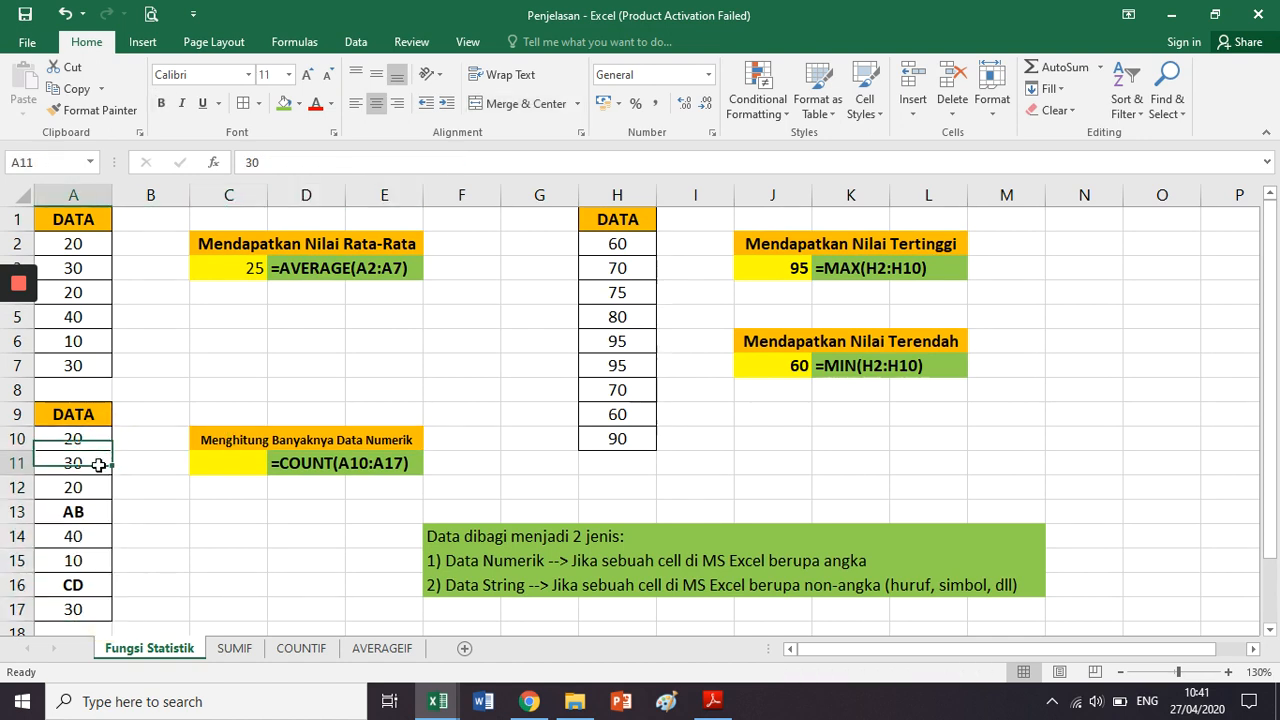
left_click(103, 490)
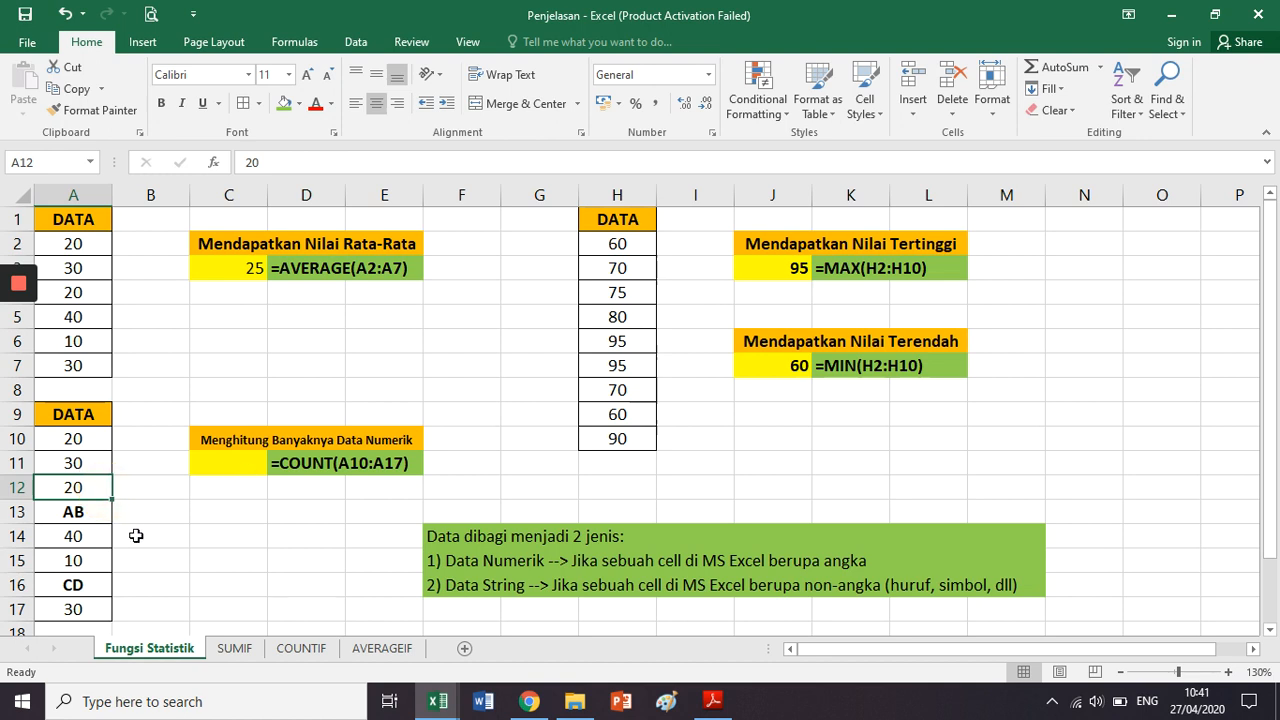
left_click(103, 514)
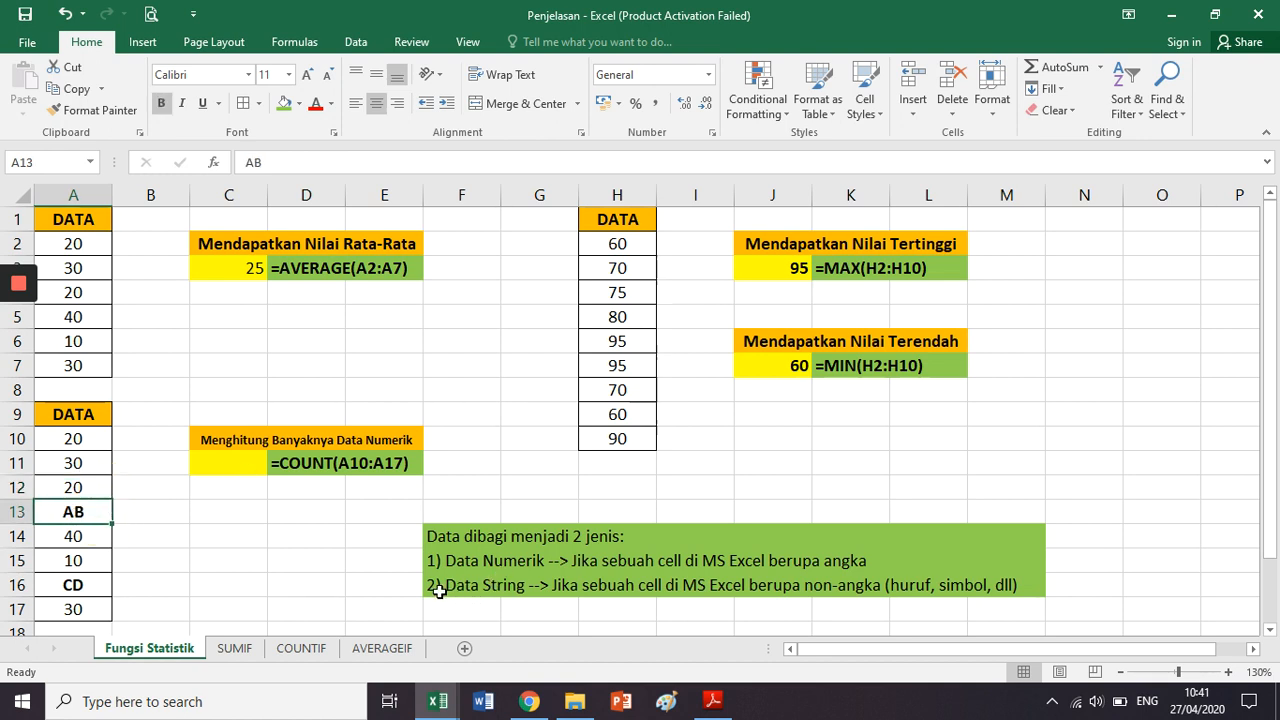
Compare the data cells A14 to A17 with the "Data String" definition in F16 of the green note.
left_click_drag(436, 587, 969, 583)
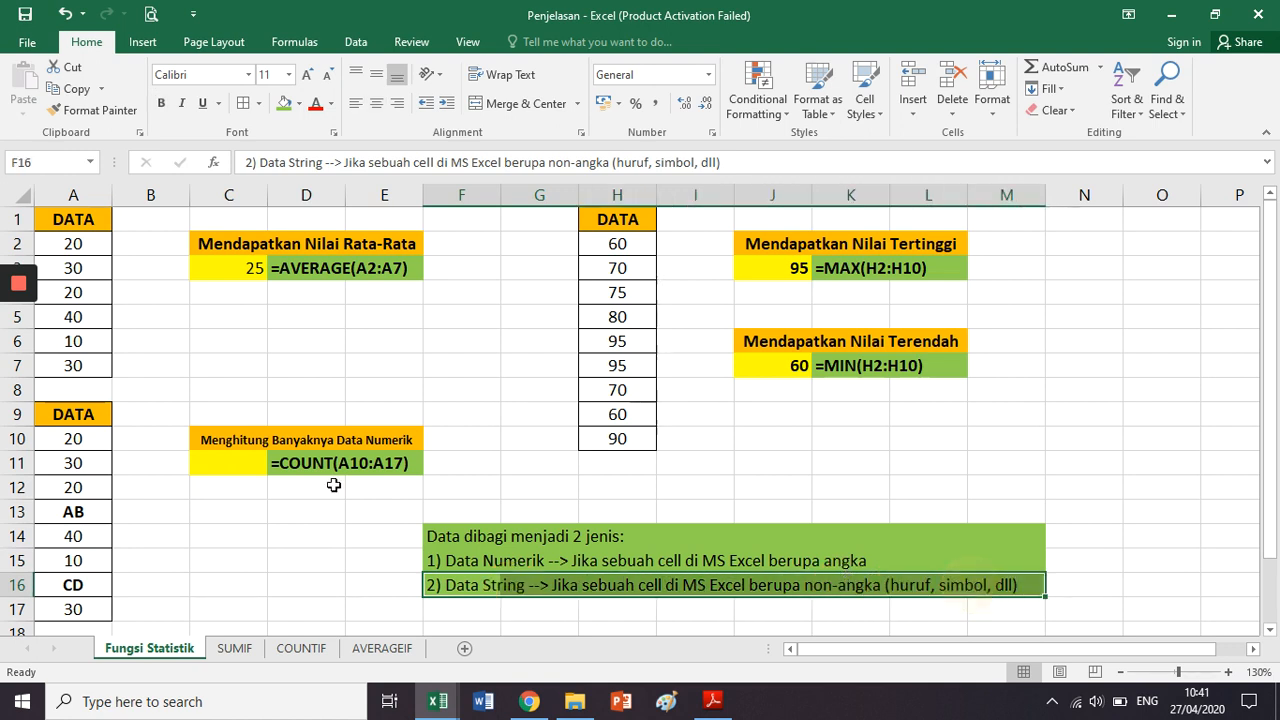
left_click(440, 533)
left_click(80, 541)
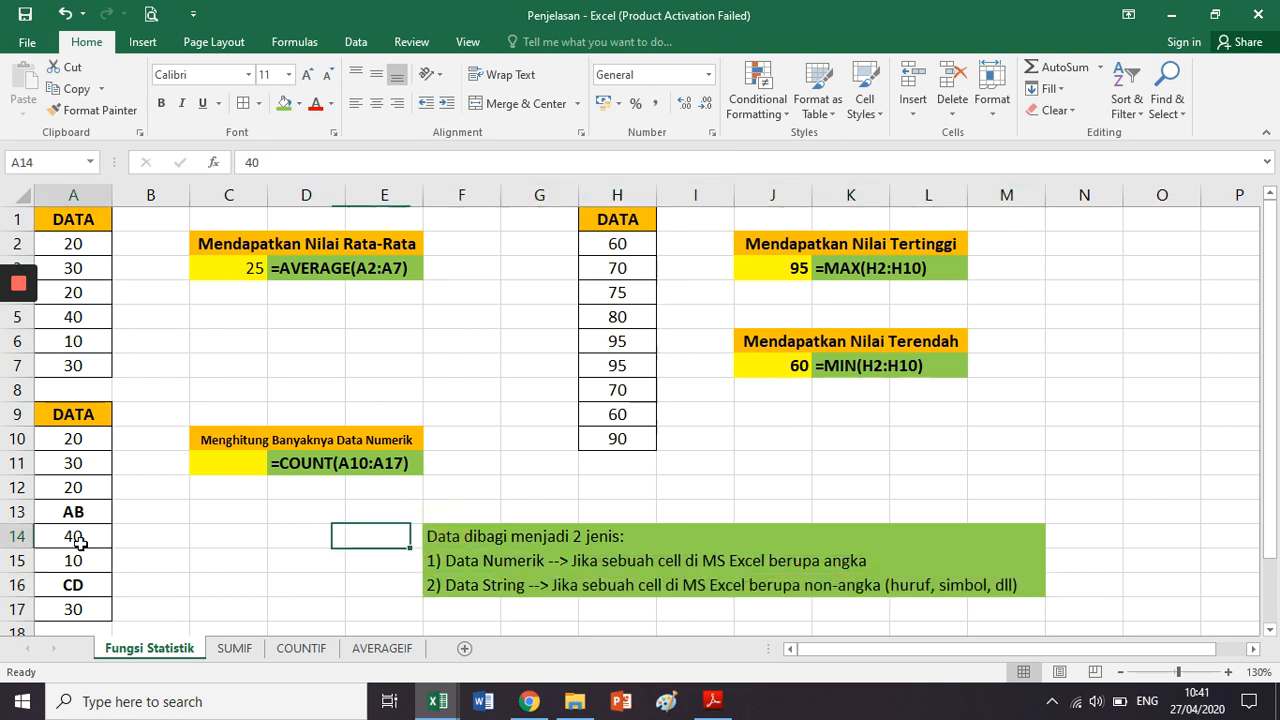
left_click(86, 562)
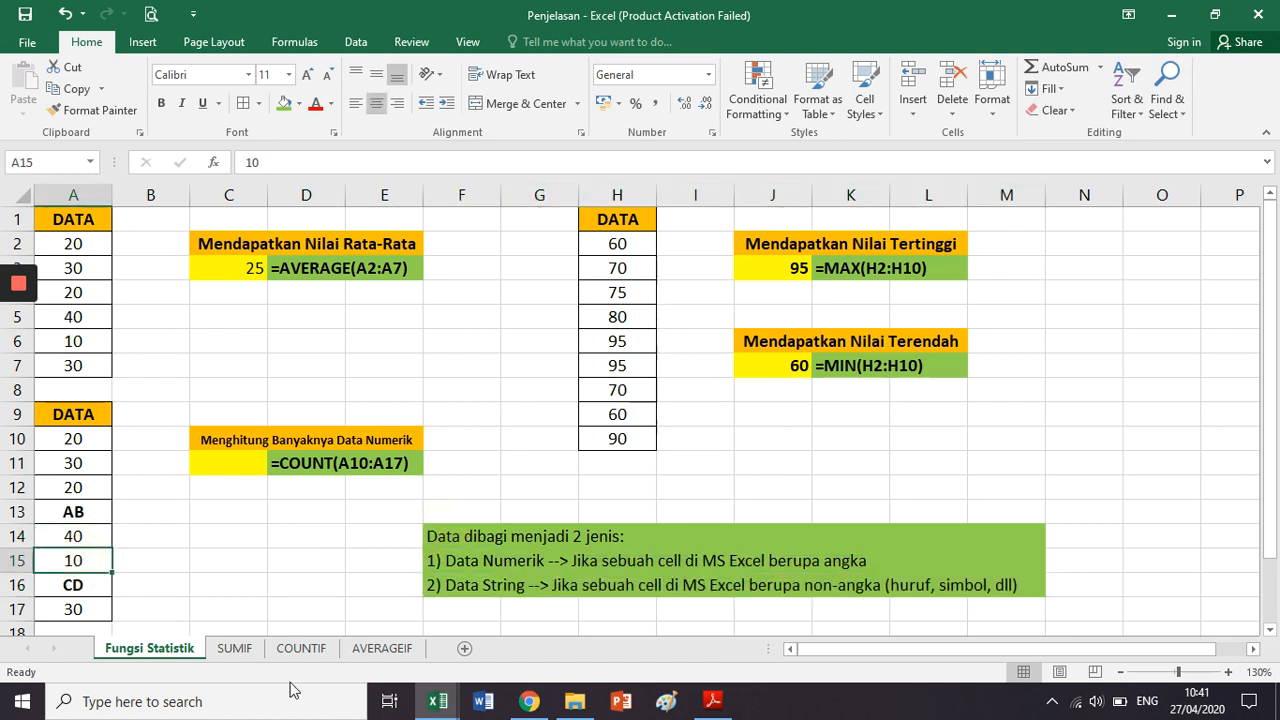
left_click(92, 583)
left_click(493, 588)
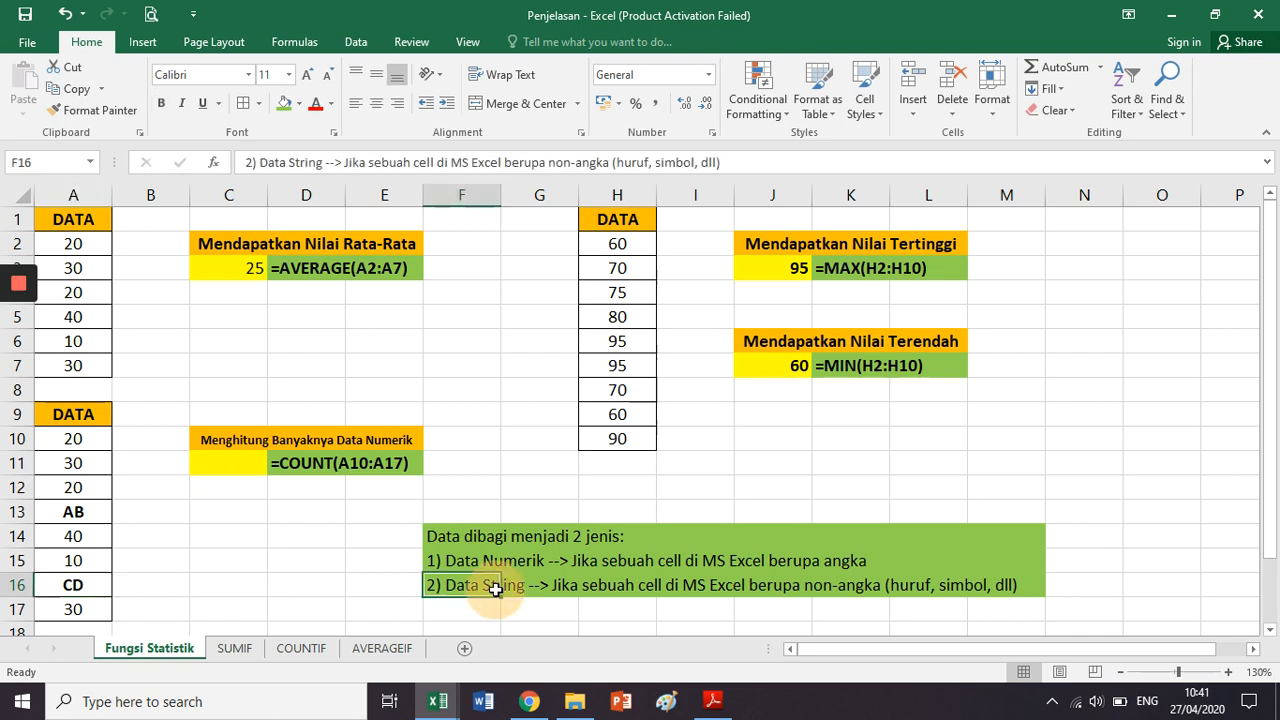
left_click(70, 610)
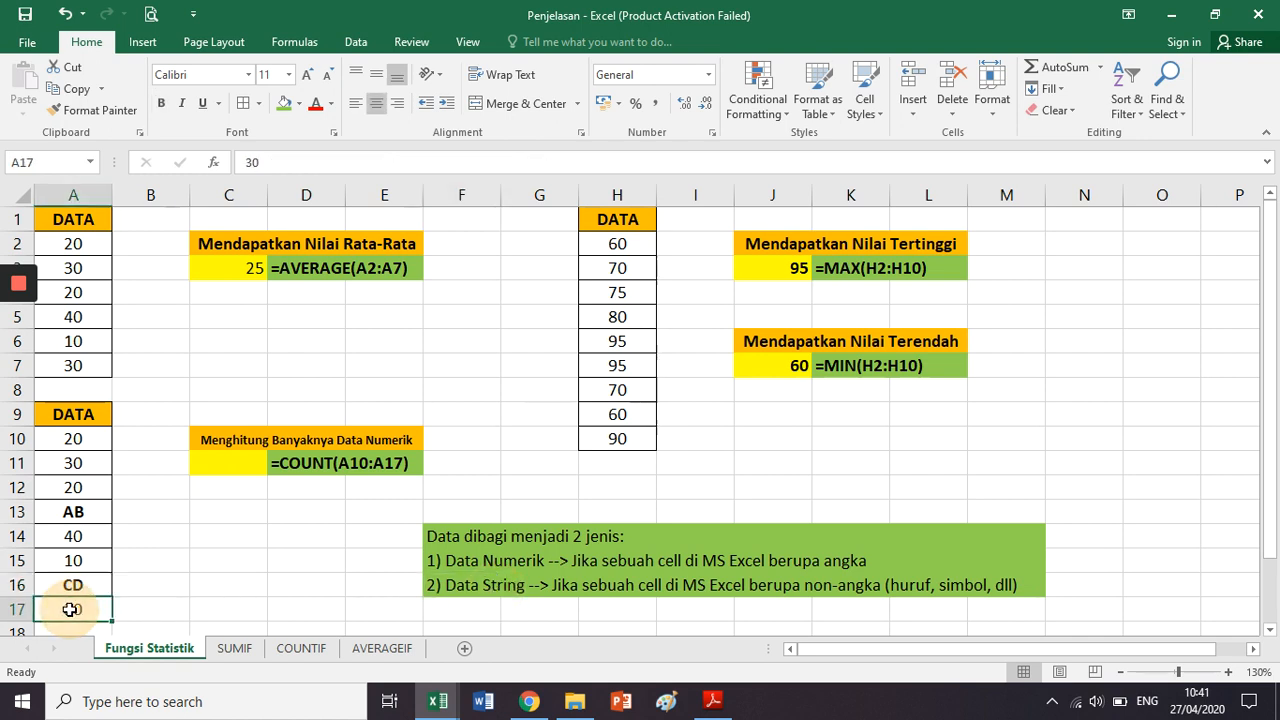
left_click(352, 480)
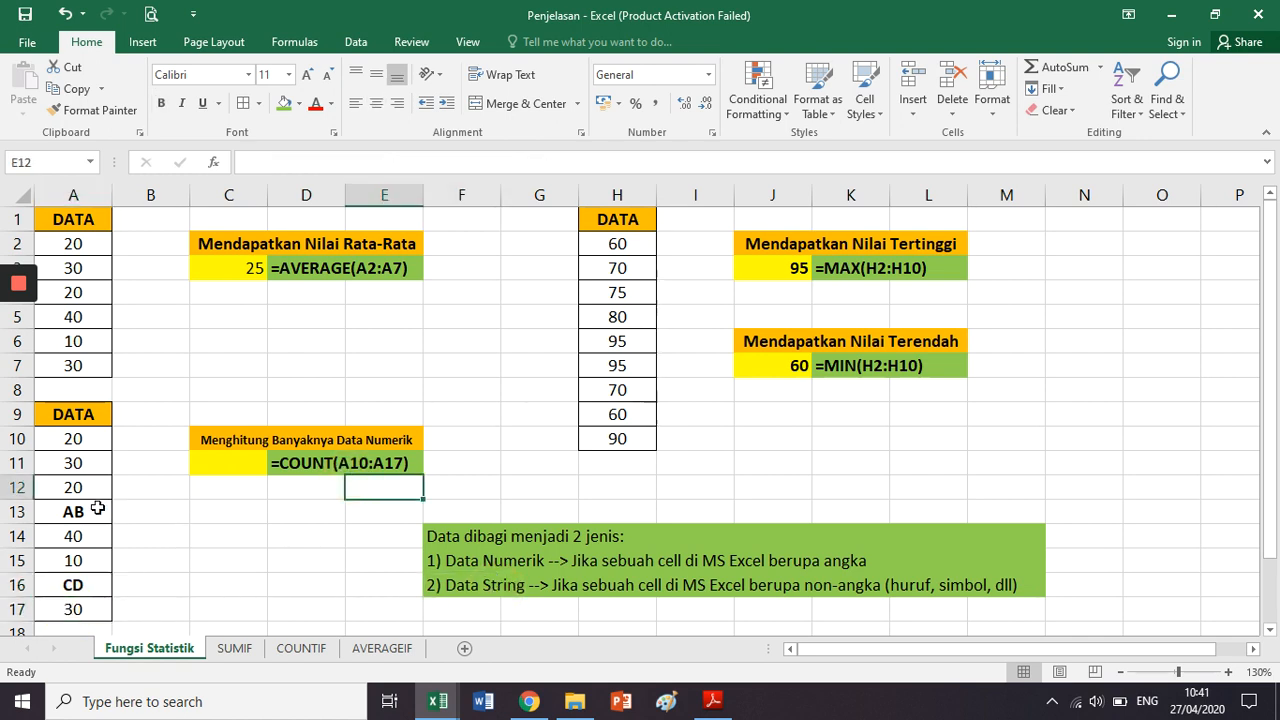
Go through only the numeric cells of the second data list: A10, A11, A12, A14, A15 and A17.
left_click(95, 443)
left_click(95, 465)
left_click(100, 488)
left_click(95, 535)
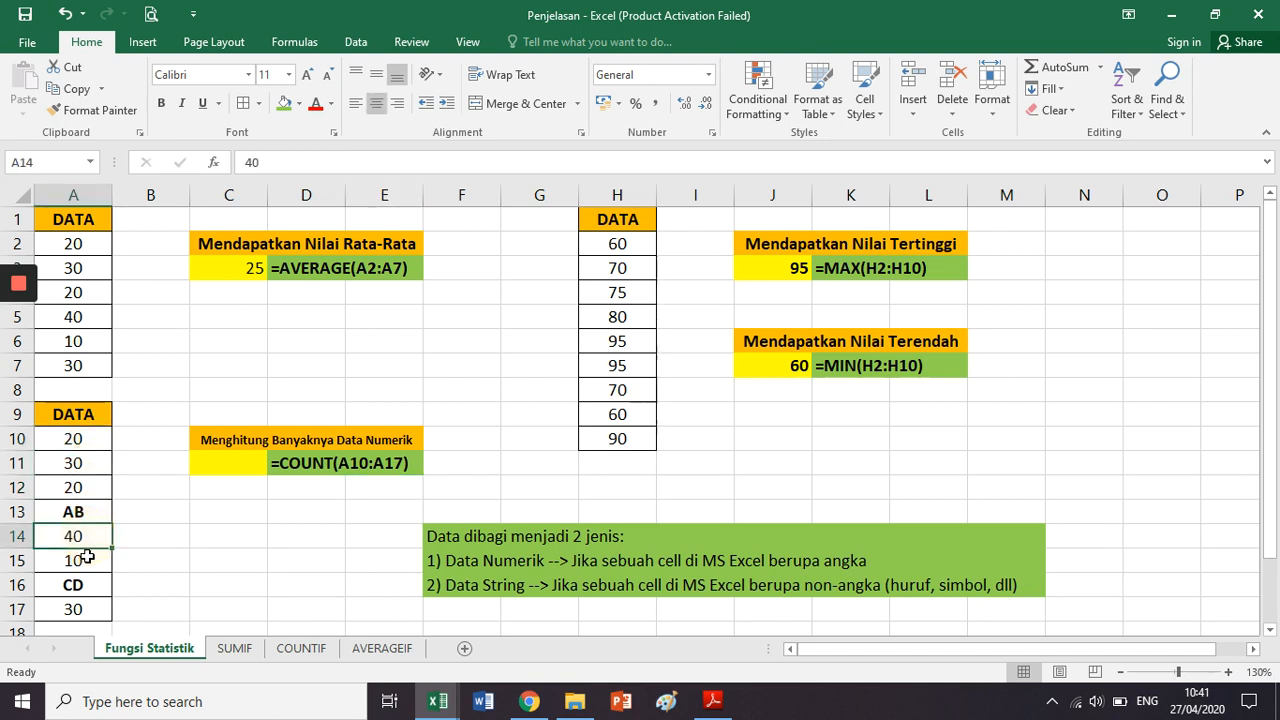
left_click(88, 560)
left_click(86, 608)
left_click(208, 468)
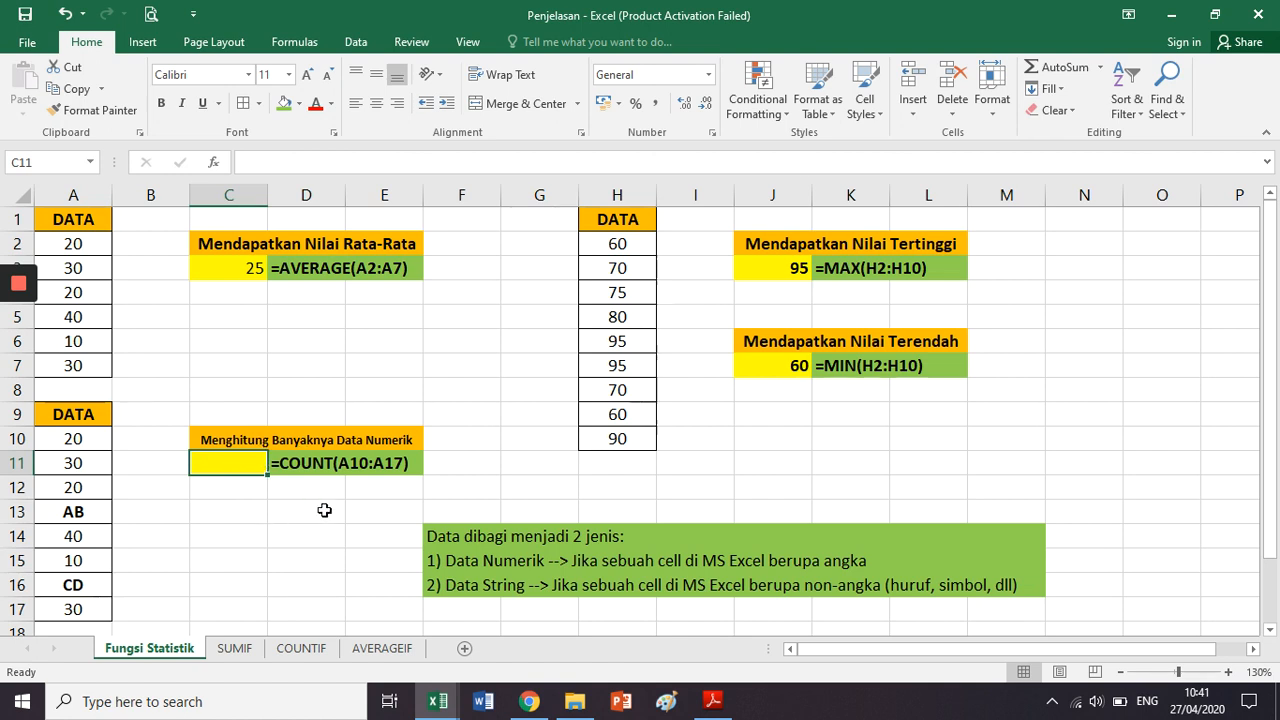
left_click(316, 468)
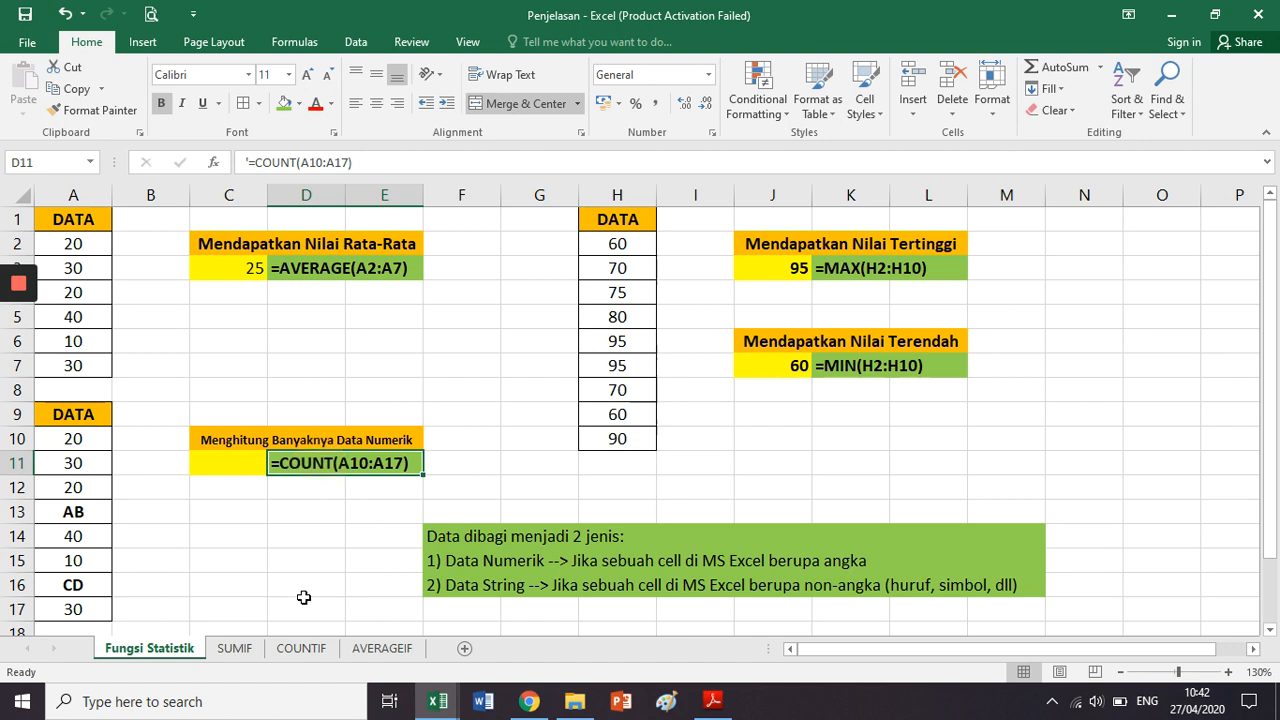
type("=cu")
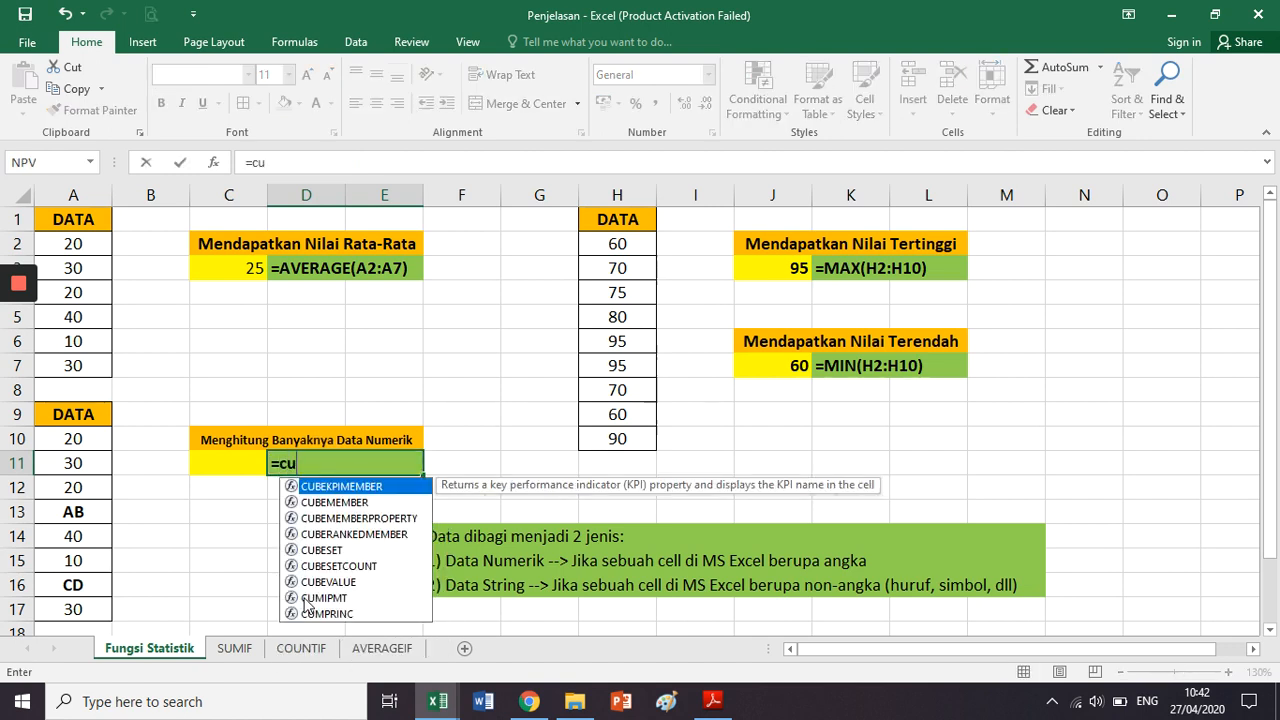
key("BackSpace")
type("ount(")
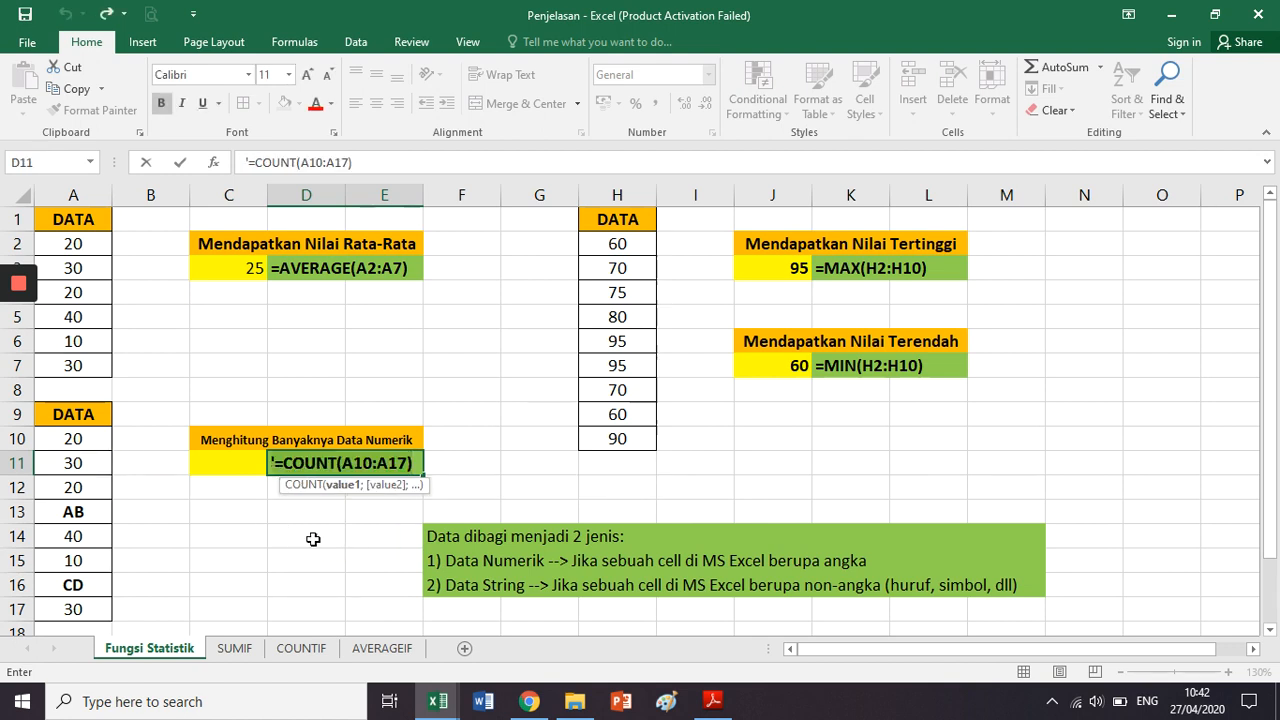
key("Return")
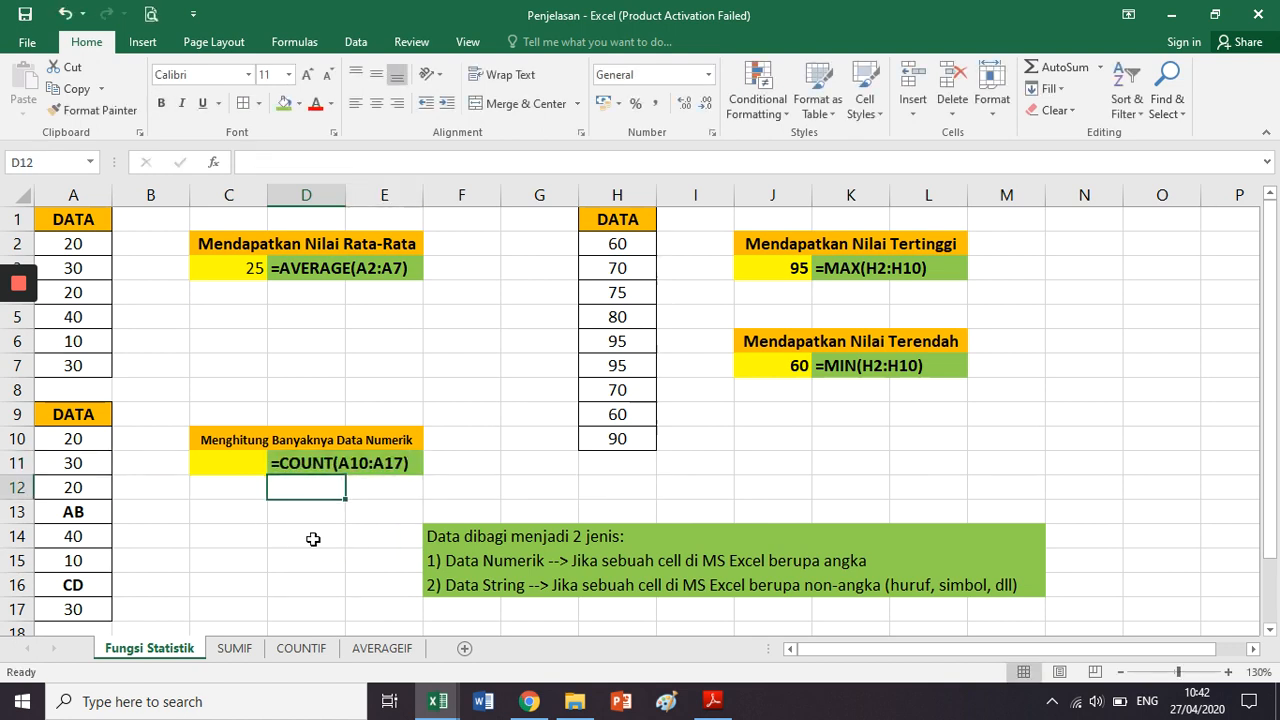
Enter the formula =COUNT(A10:A17) in cell C11 under "Menghitung Banyaknya Data Numerik".
key("Up")
key("Left")
type("=count")
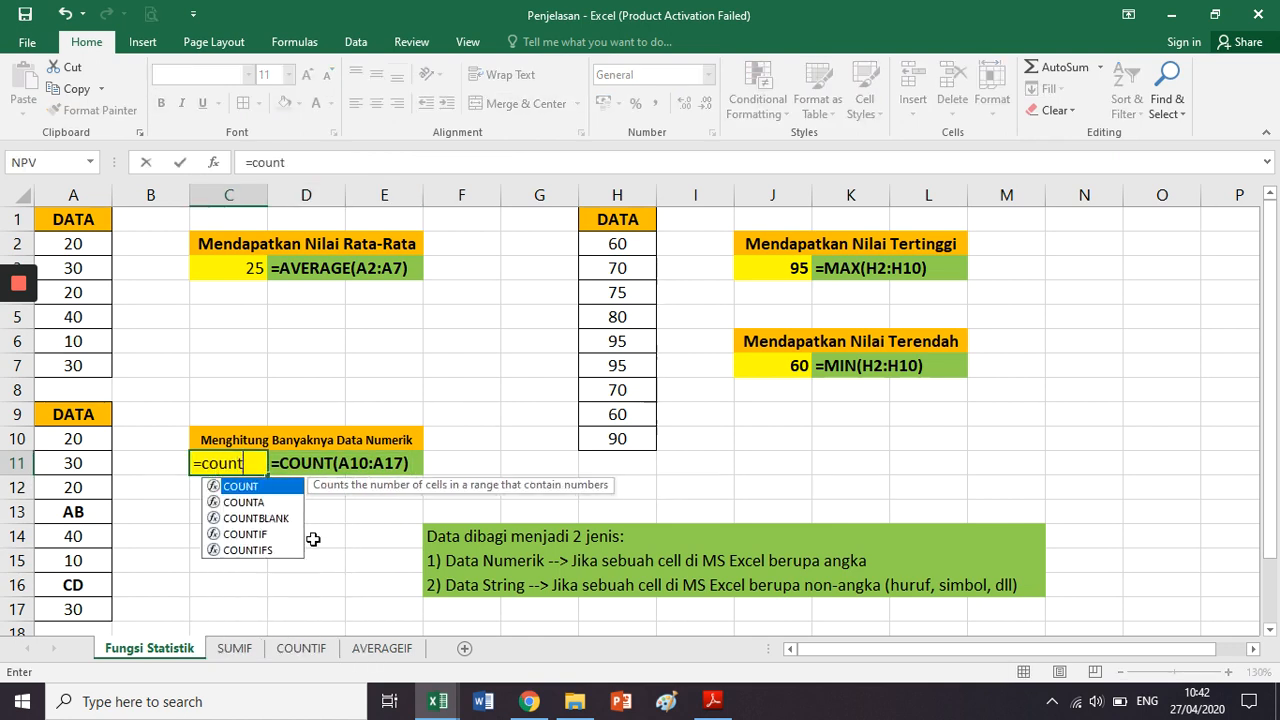
type("(")
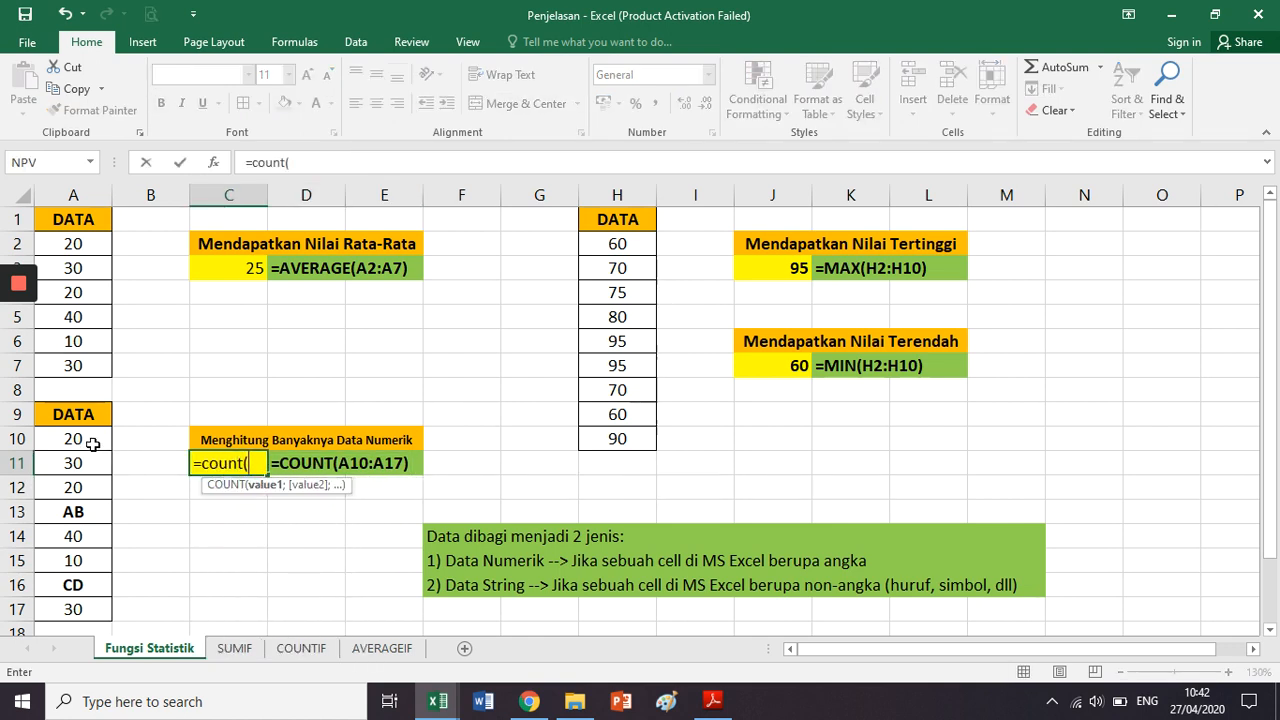
left_click_drag(92, 441, 95, 606)
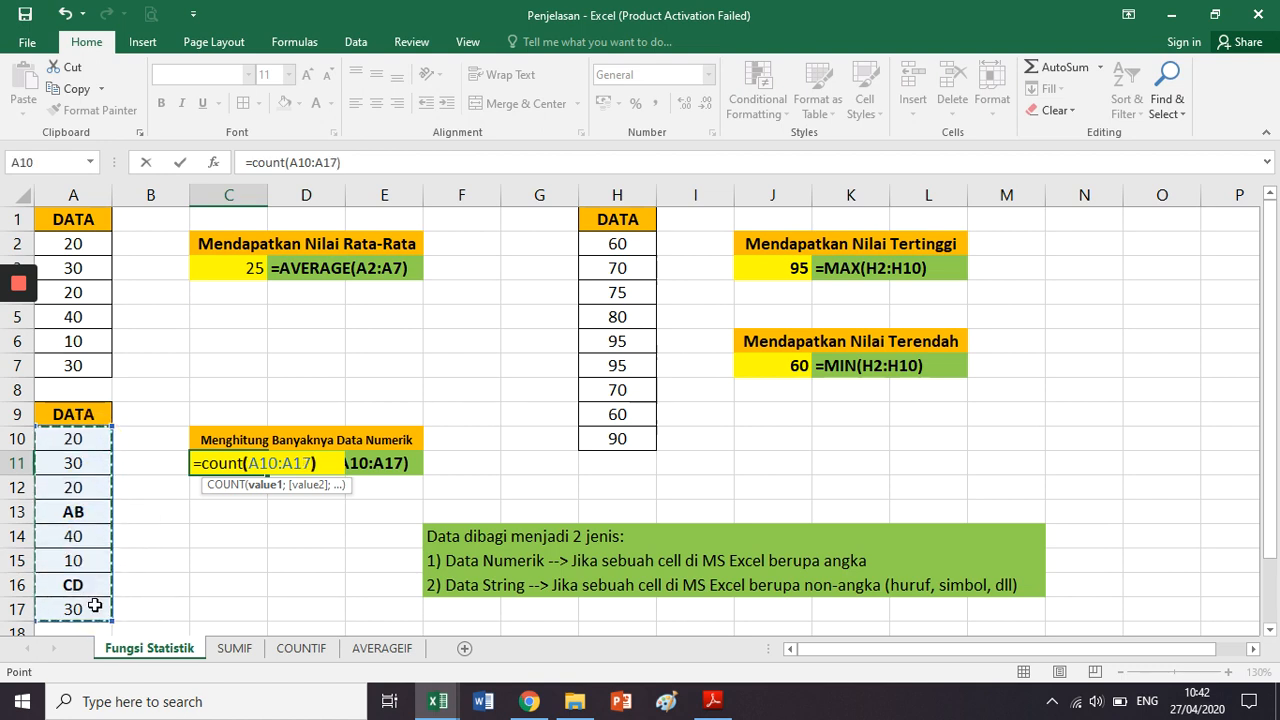
key("Return")
Make the COUNT result in C11 and the AVERAGE result in C3 bold.
key("Up")
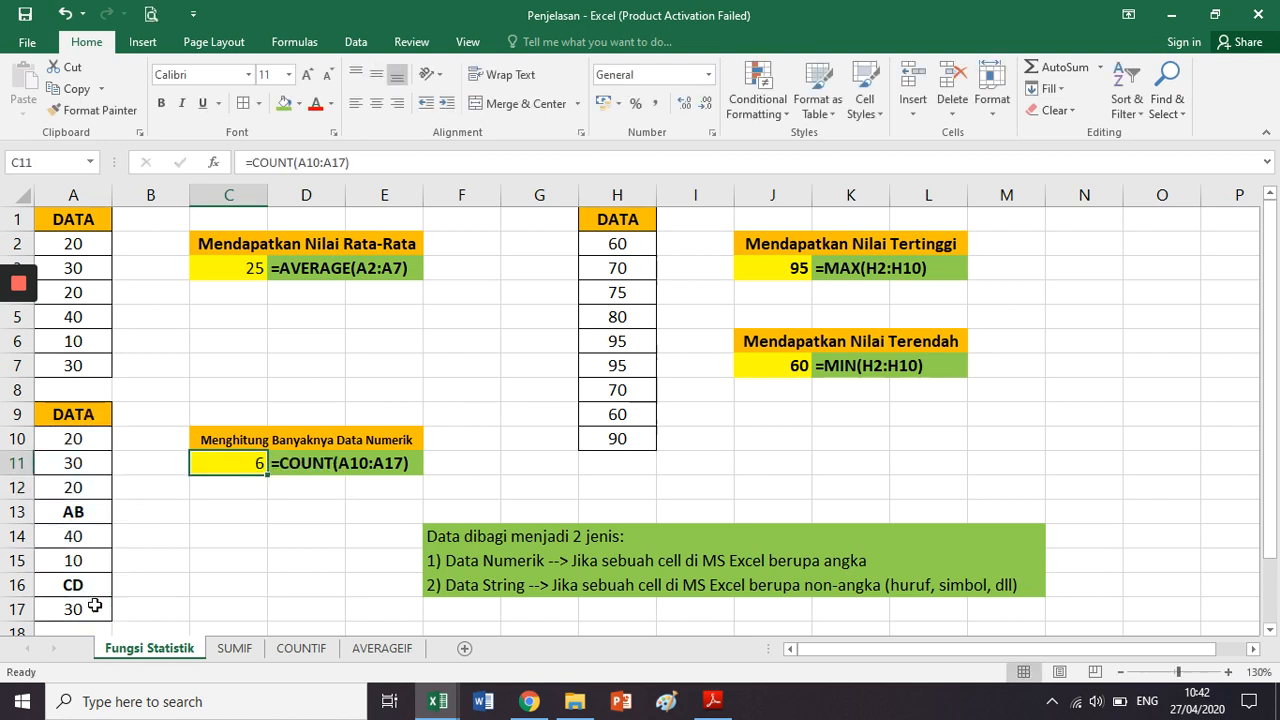
left_click(161, 103)
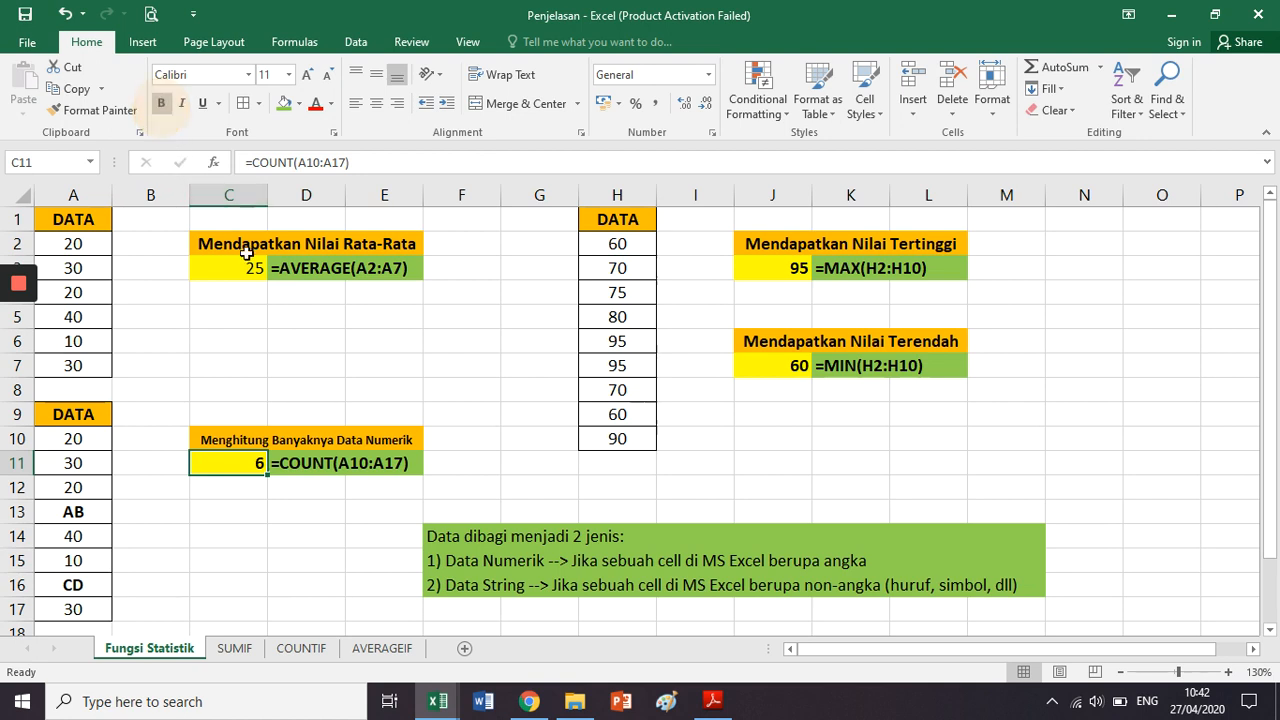
left_click(249, 265)
left_click(161, 103)
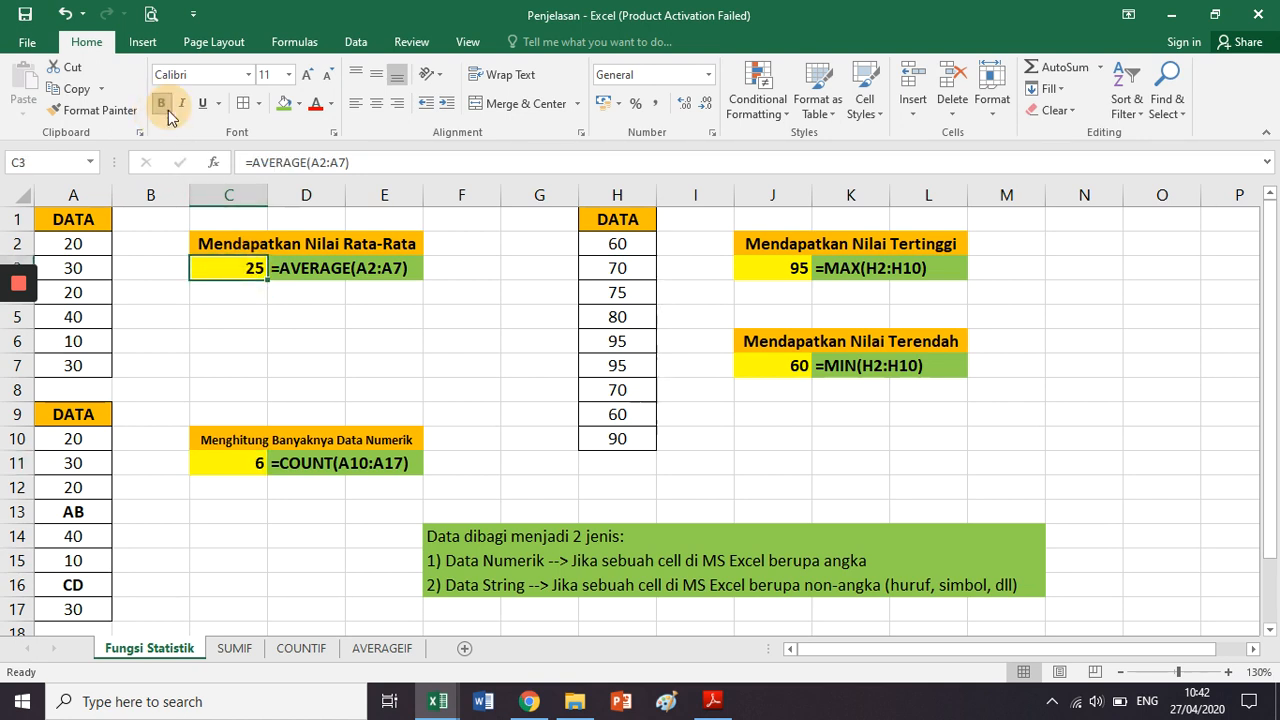
Fill the text cells A13 (AB) and A16 (CD) with the standard red colour.
left_click(403, 346)
mouse_move(90, 512)
left_mouse_down()
mouse_move(87, 588)
mouse_move(86, 515)
left_mouse_up()
left_click(86, 586)
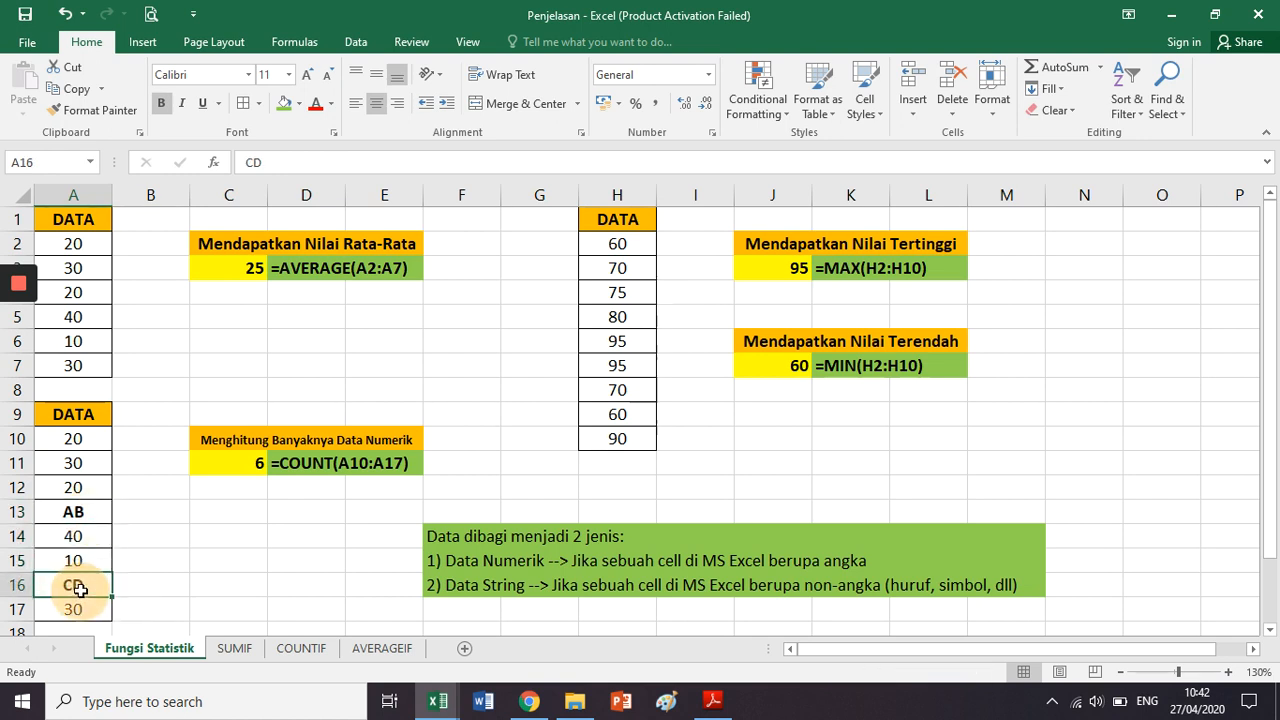
left_click(86, 510, "ctrl")
left_click(298, 103)
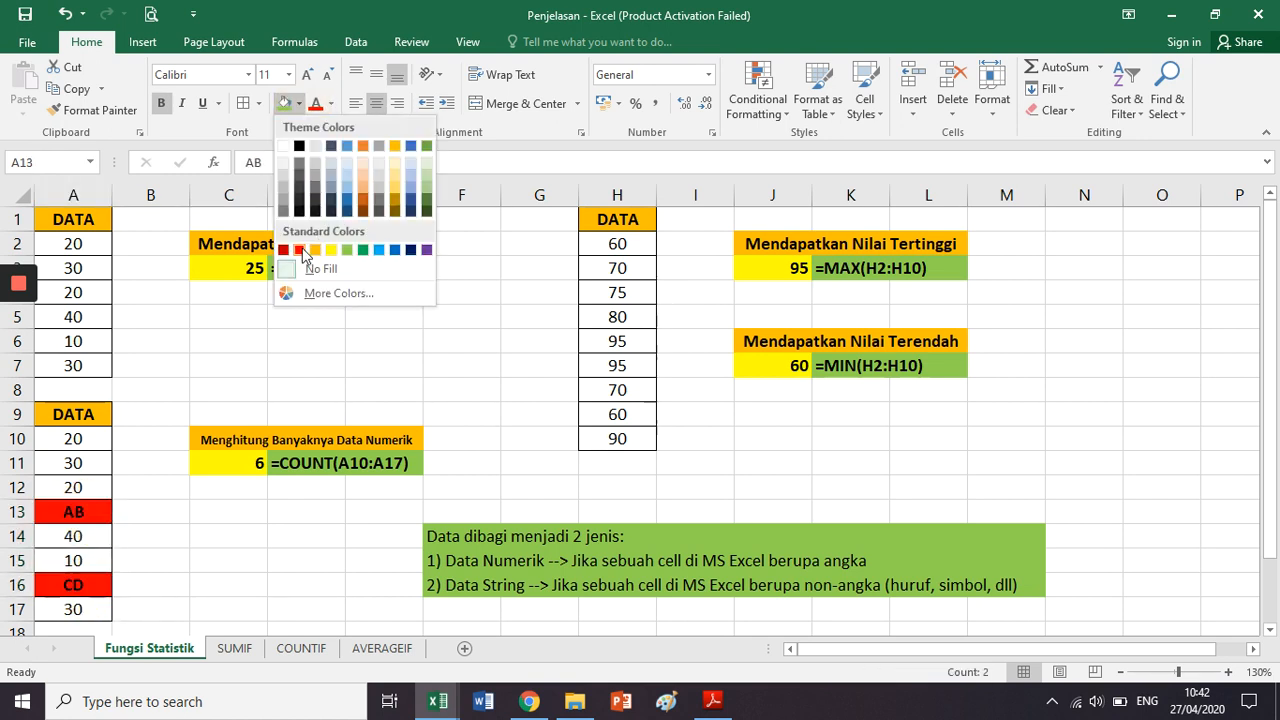
left_click(299, 250)
left_click(282, 517)
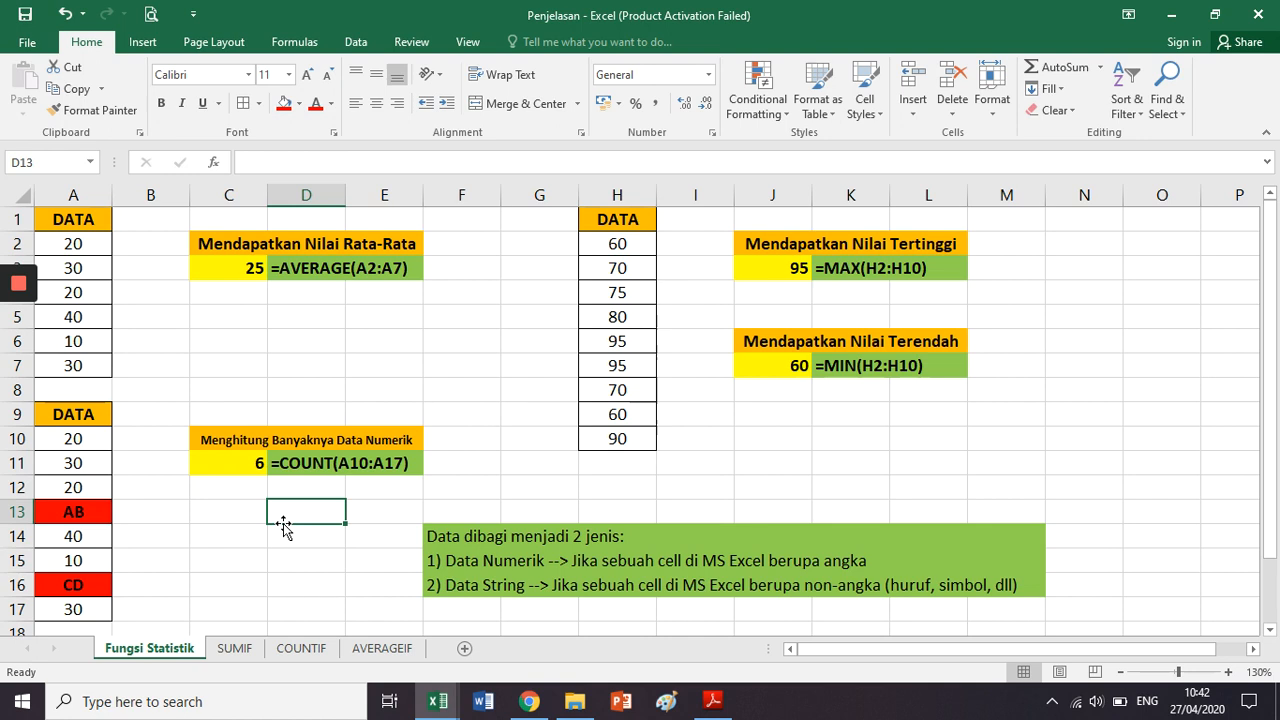
Open the SUMIF sheet and show its examples from the top, selecting cell F2.
left_click(232, 647)
scroll(640, 405, "up", 1)
left_click(606, 247)
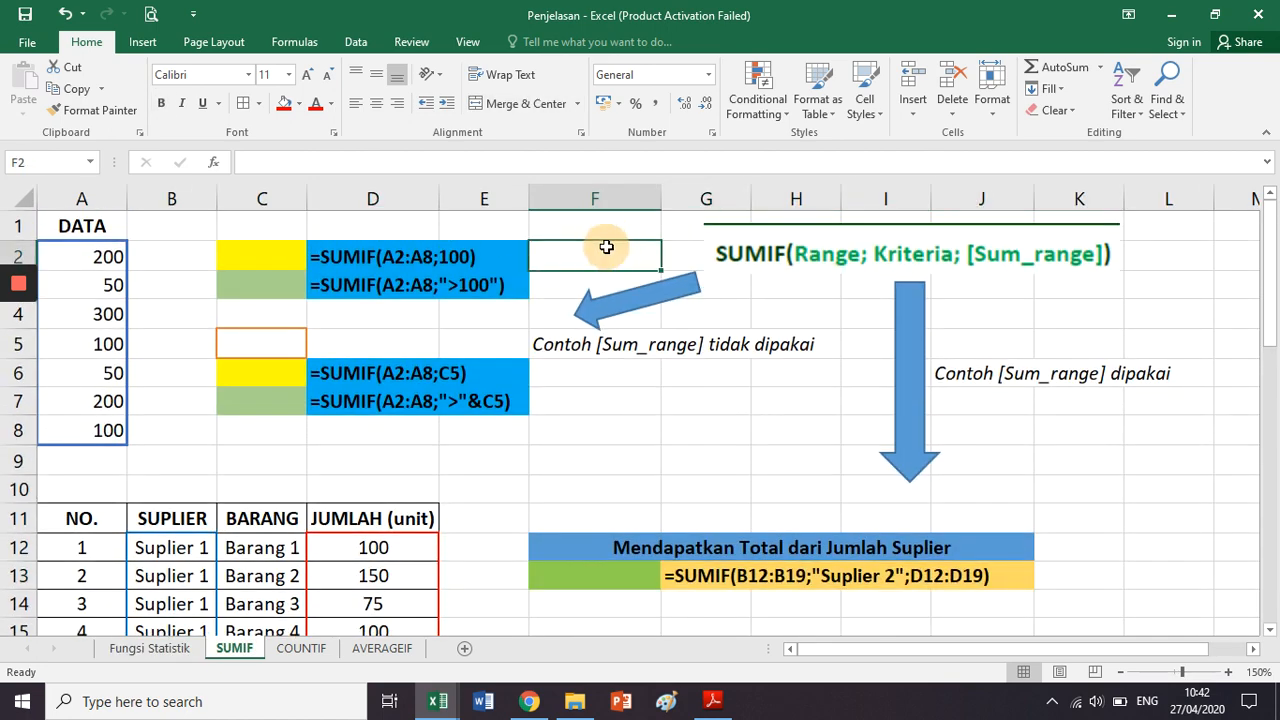
Switch to the practicum guide PDF in Adobe Reader and read the SUMIF introduction on page 3, highlighting its sentences.
left_click(713, 701)
scroll(478, 272, "down", 10)
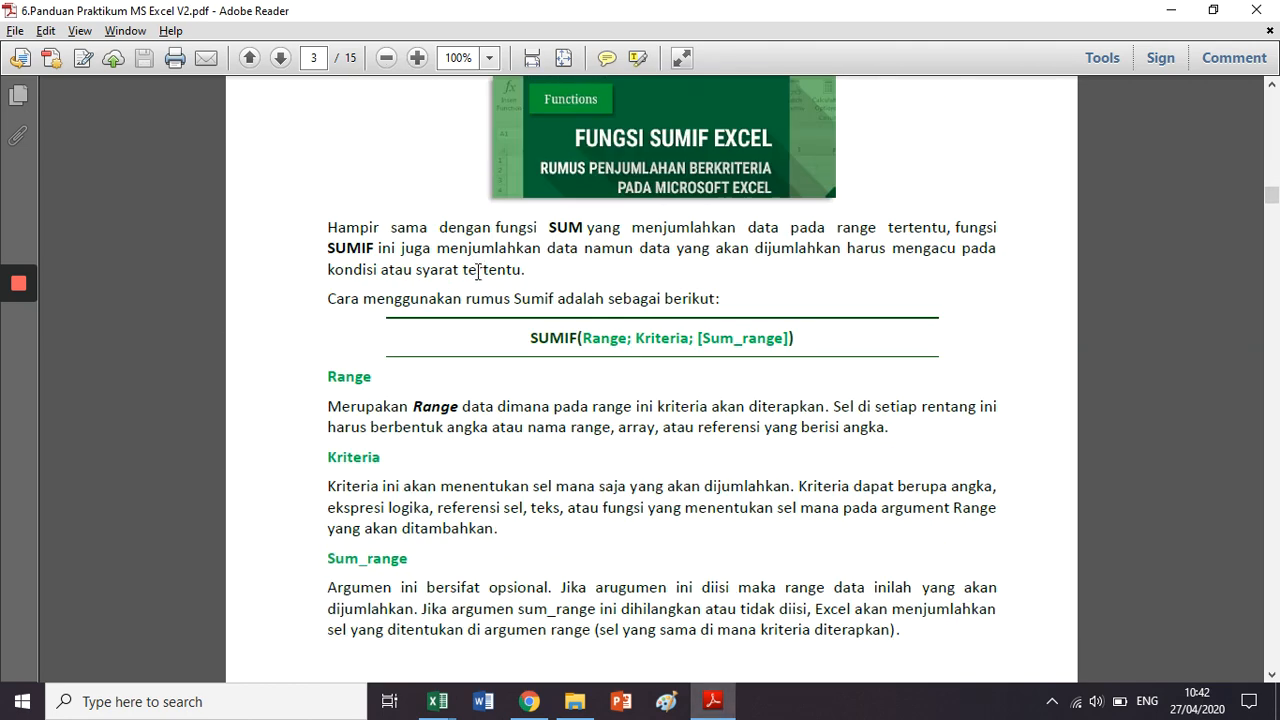
scroll(239, 340, "up", 1)
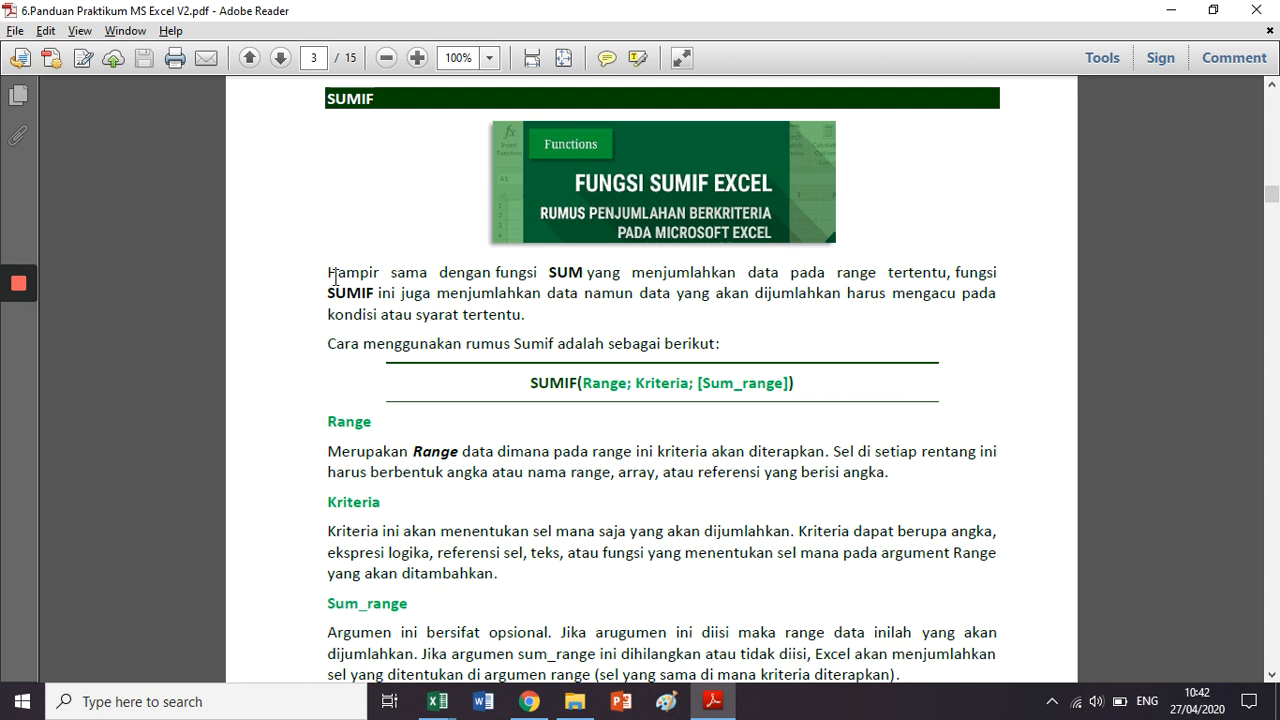
left_click_drag(335, 276, 890, 277)
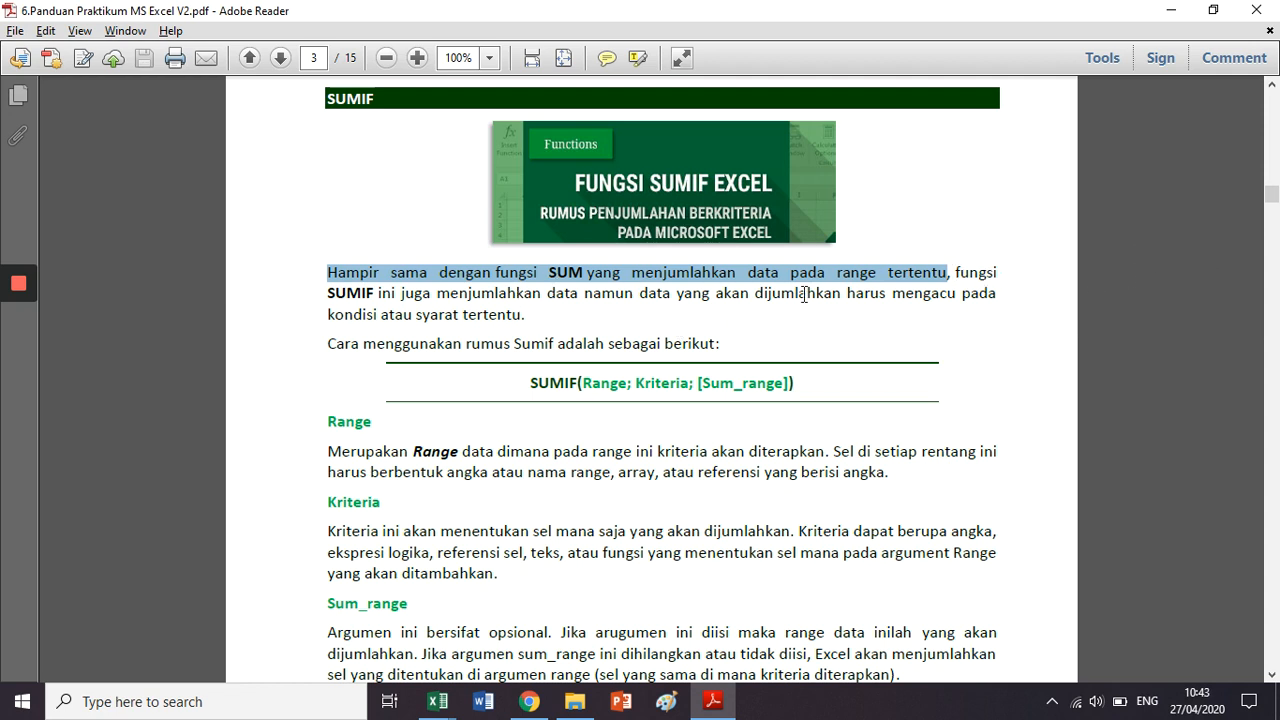
mouse_move(361, 293)
left_mouse_down()
mouse_move(398, 294)
mouse_move(373, 294)
left_mouse_up()
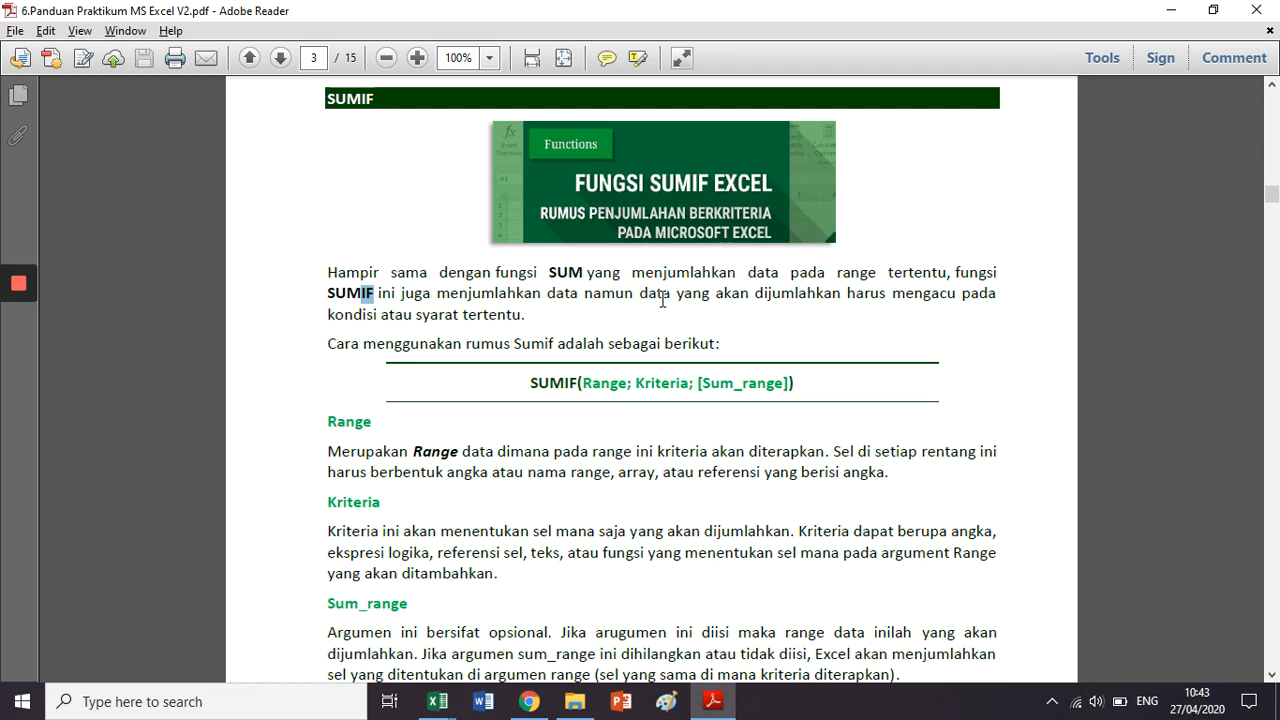
left_click(329, 292)
left_click_drag(329, 292, 527, 319)
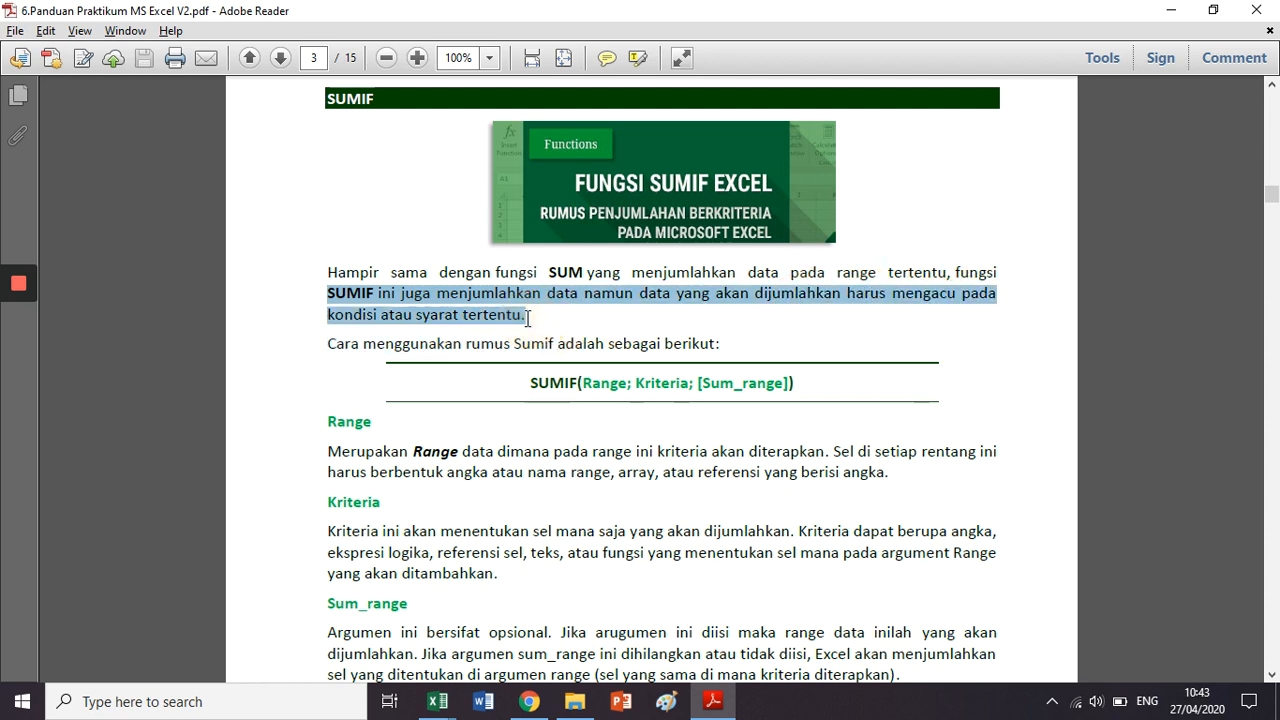
left_click(527, 319)
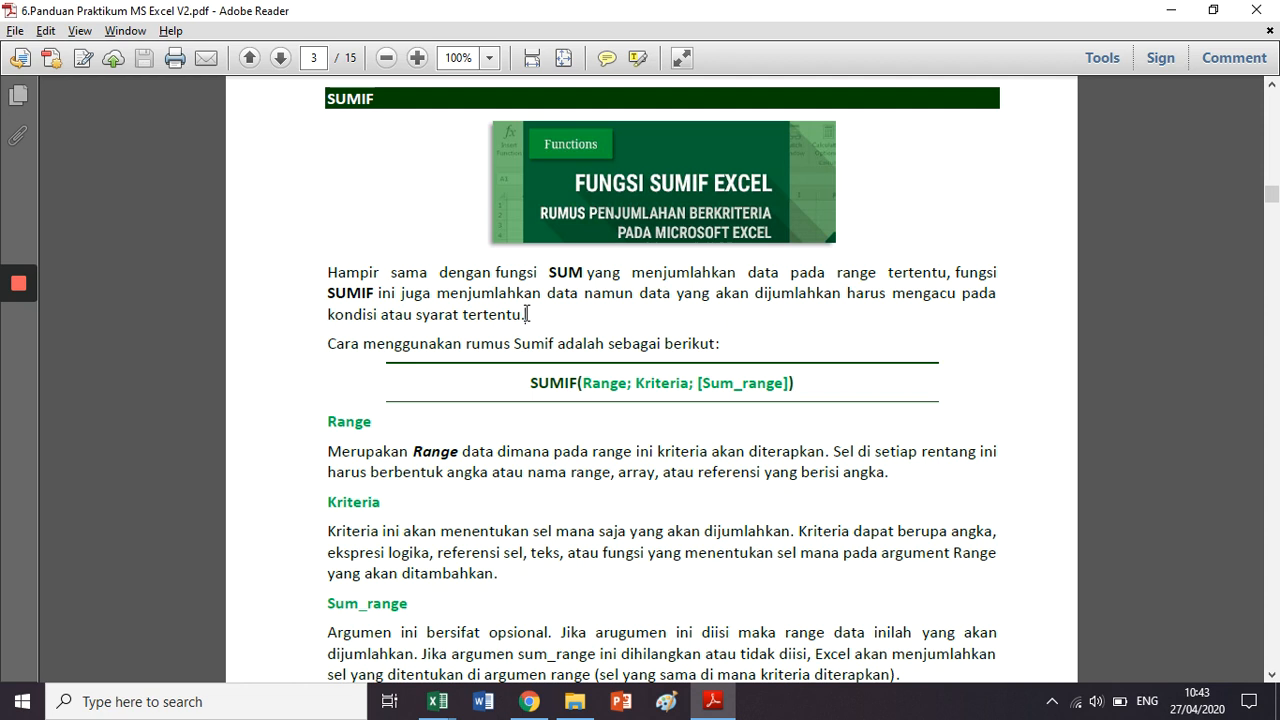
Highlight the syntax line SUMIF(Range; Kriteria; [Sum_range]) in the guide.
scroll(540, 340, "down", 3)
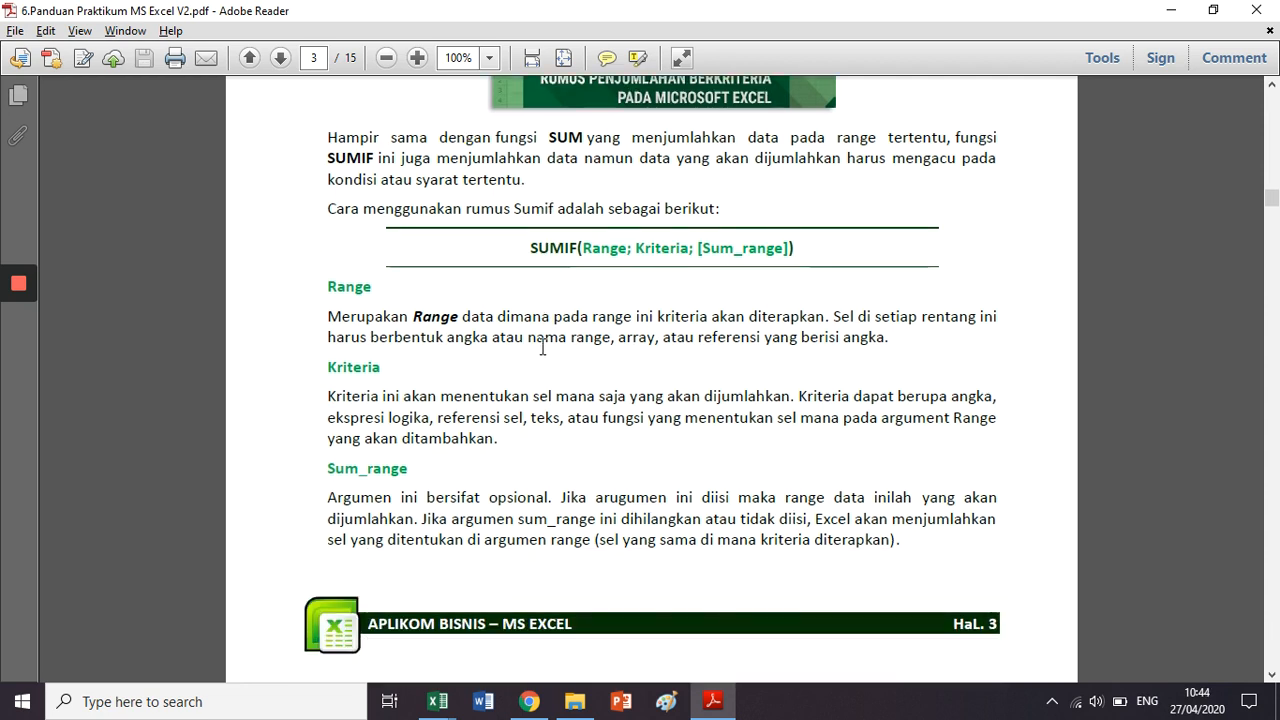
left_click_drag(530, 252, 795, 250)
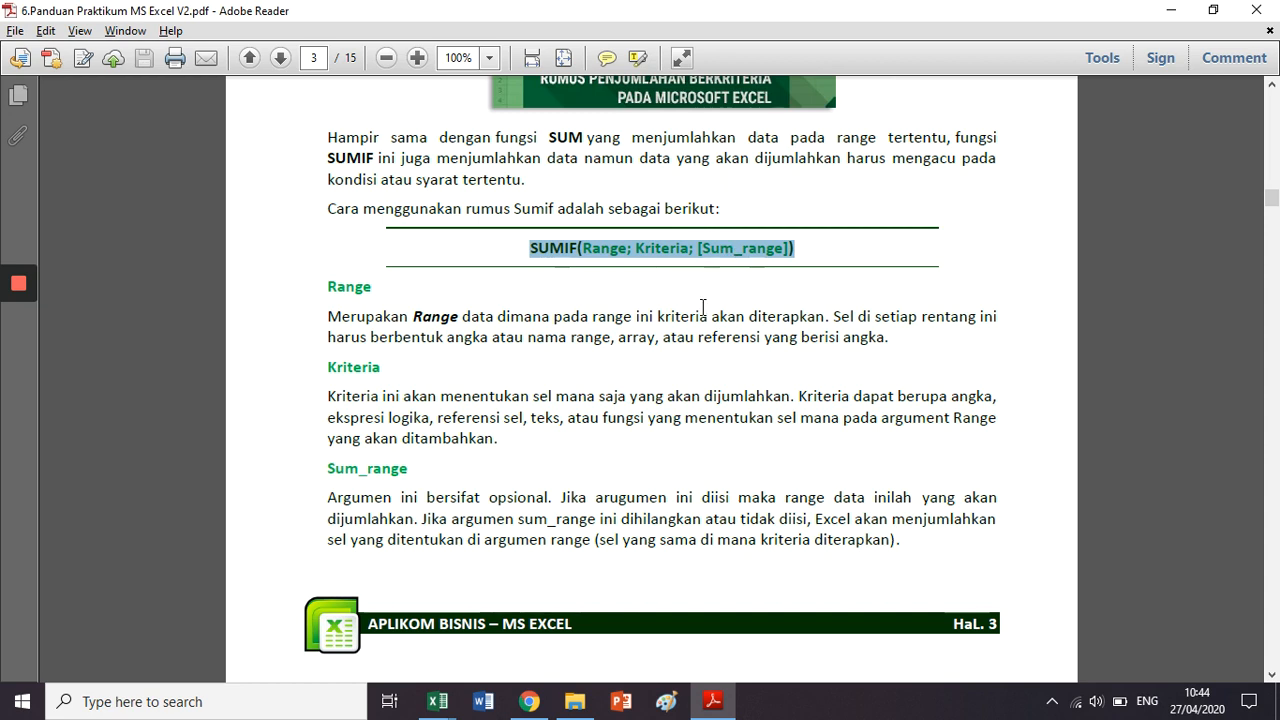
Read the Range and Kriteria argument descriptions on page 3 of the guide, highlighting the explanatory sentences.
left_click(602, 252)
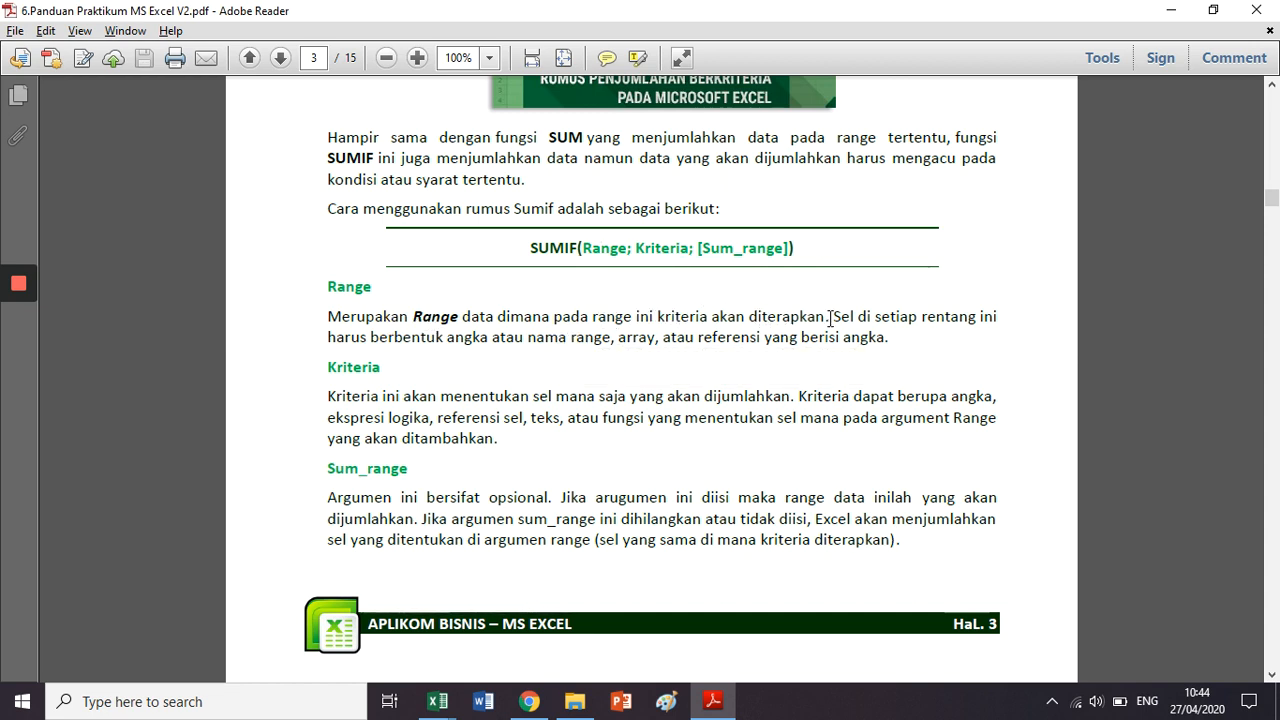
mouse_move(834, 316)
left_mouse_down()
mouse_move(986, 318)
mouse_move(565, 341)
mouse_move(847, 338)
left_mouse_up()
left_click(931, 363)
left_click(681, 262)
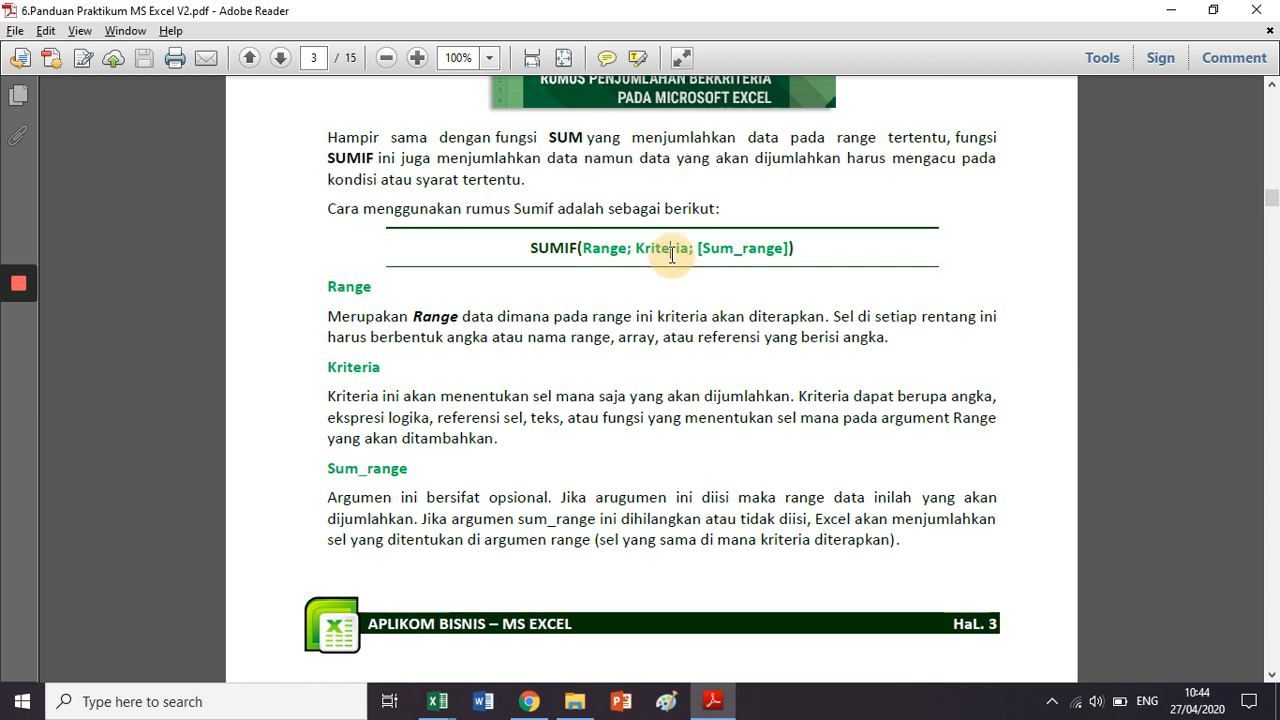
scroll(674, 323, "down", 1)
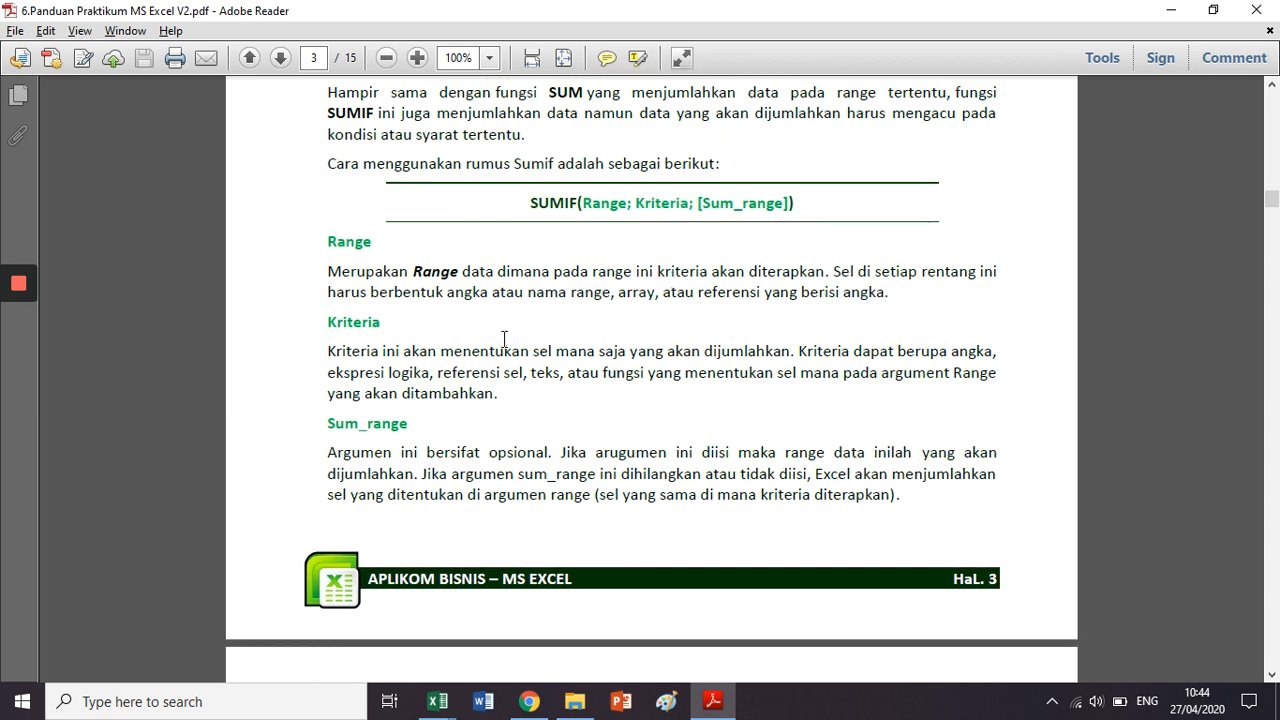
left_click_drag(529, 352, 509, 394)
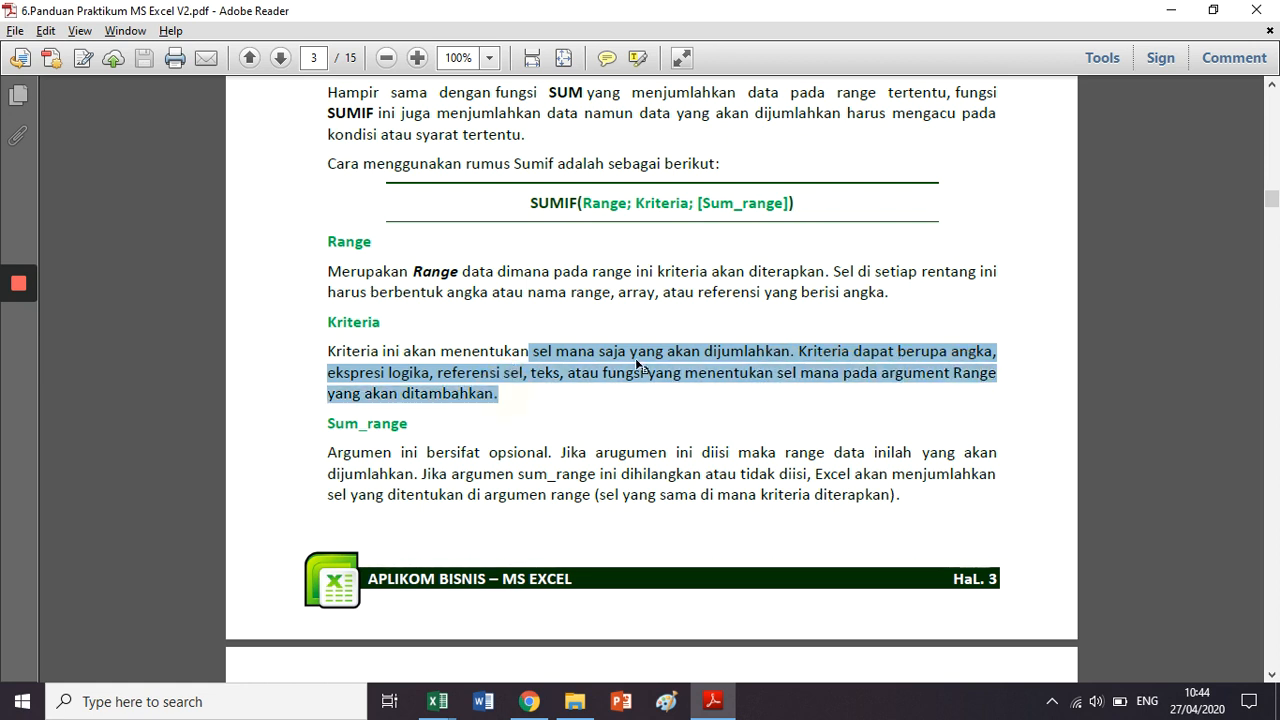
Point out the optional [Sum_range] argument in the guide's SUMIF syntax line by highlighting it.
left_click(746, 205)
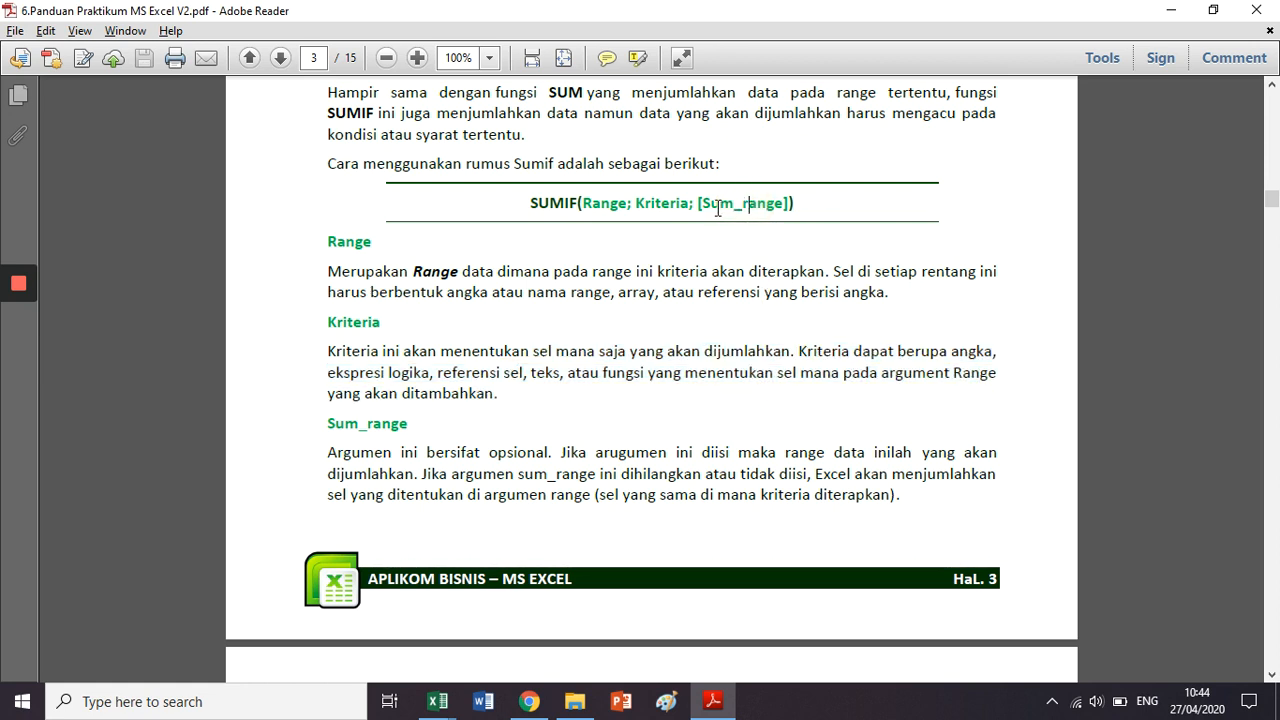
left_click_drag(705, 205, 783, 204)
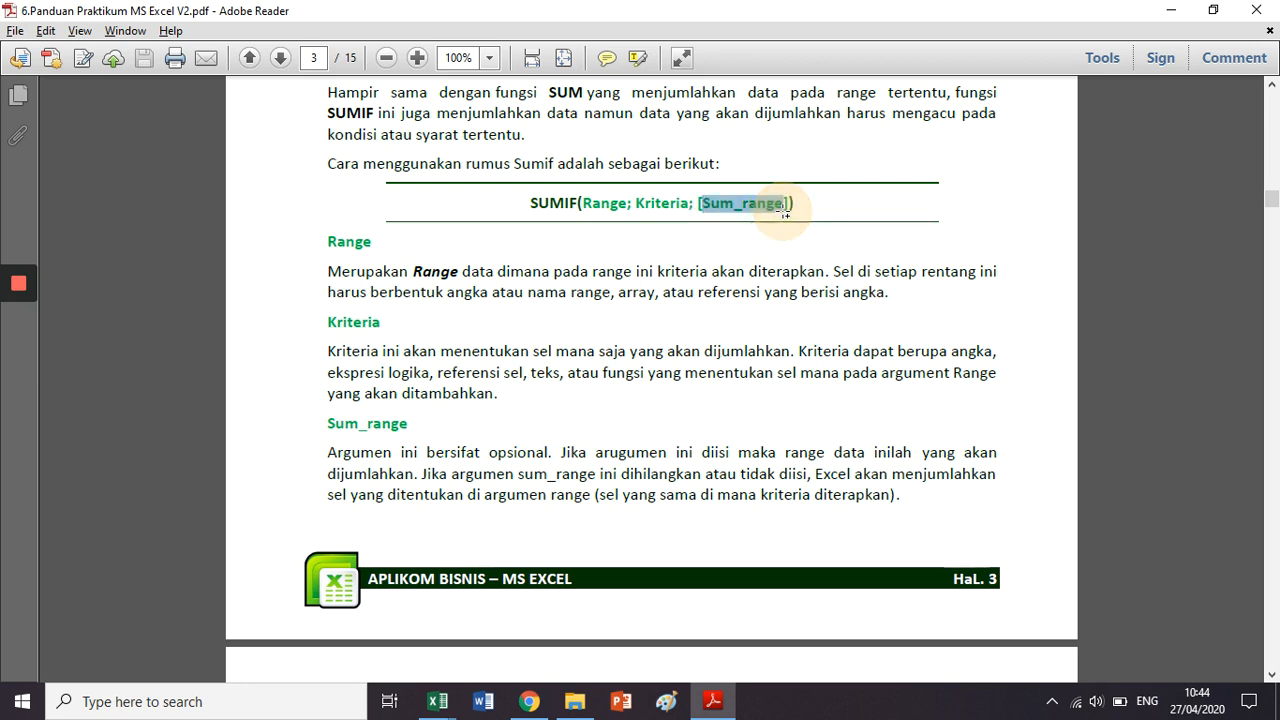
left_click(777, 227)
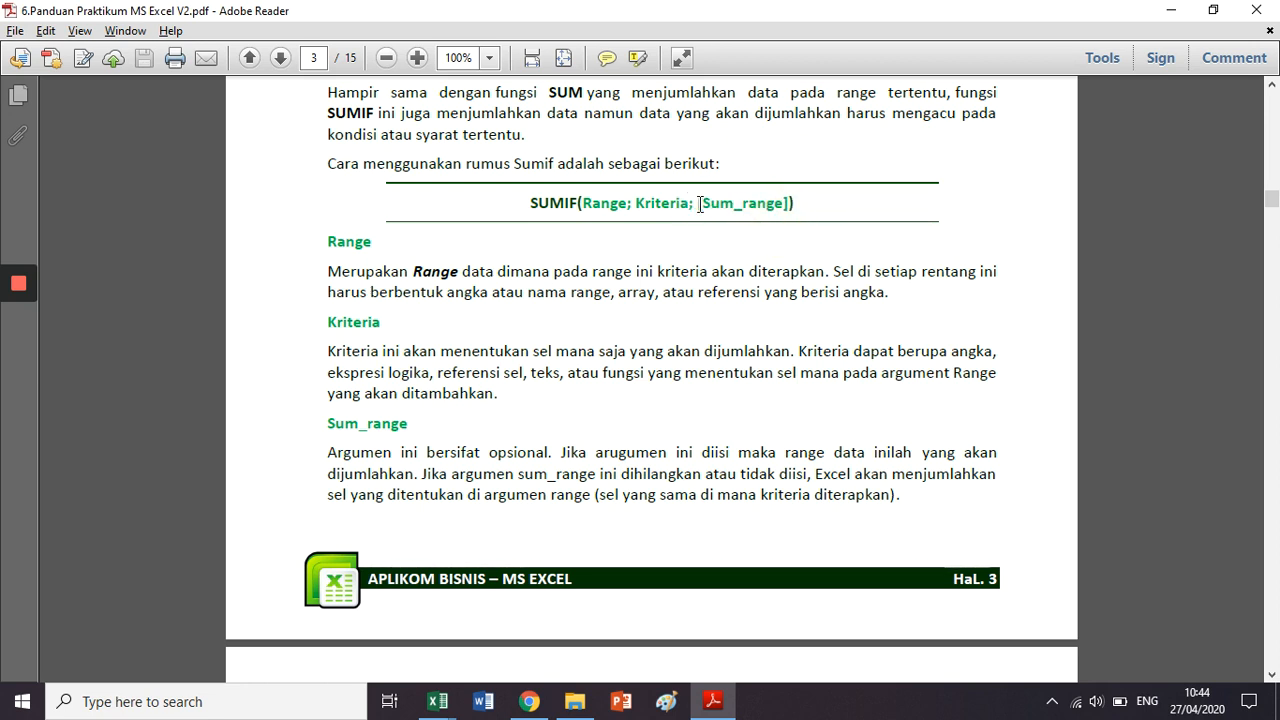
left_click(700, 205)
left_click(788, 205)
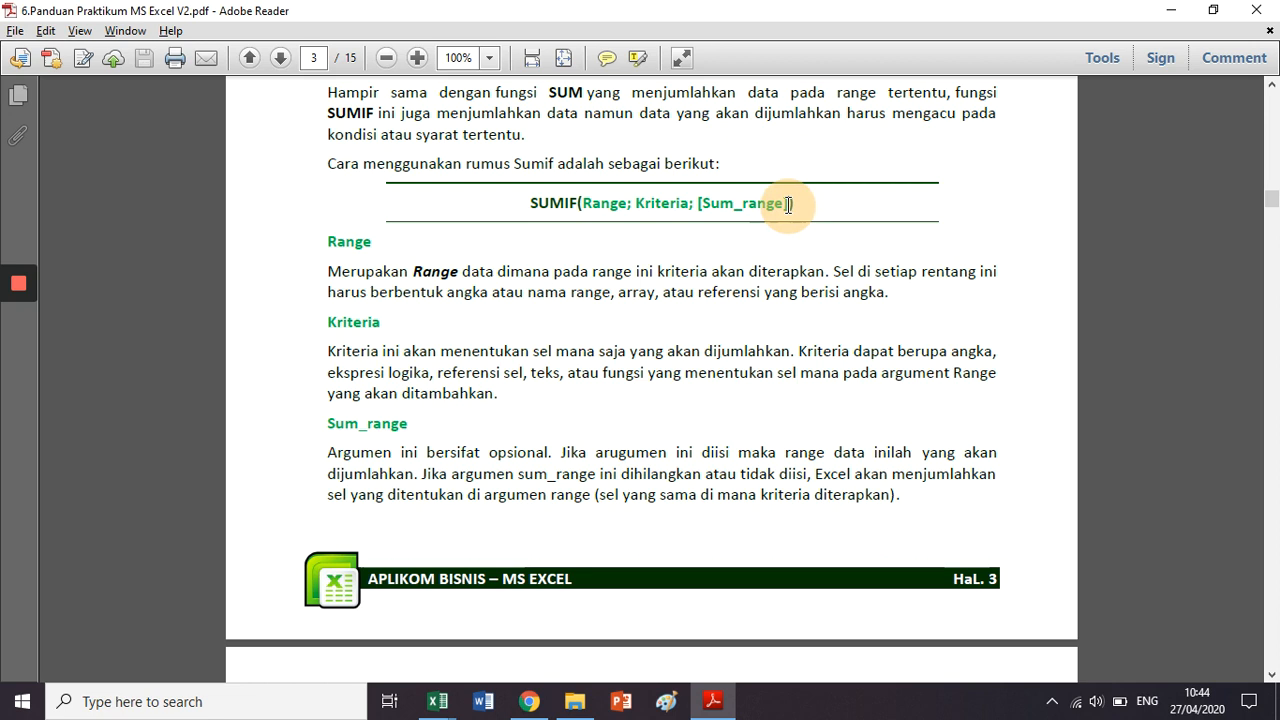
left_click(683, 203)
left_click(773, 200)
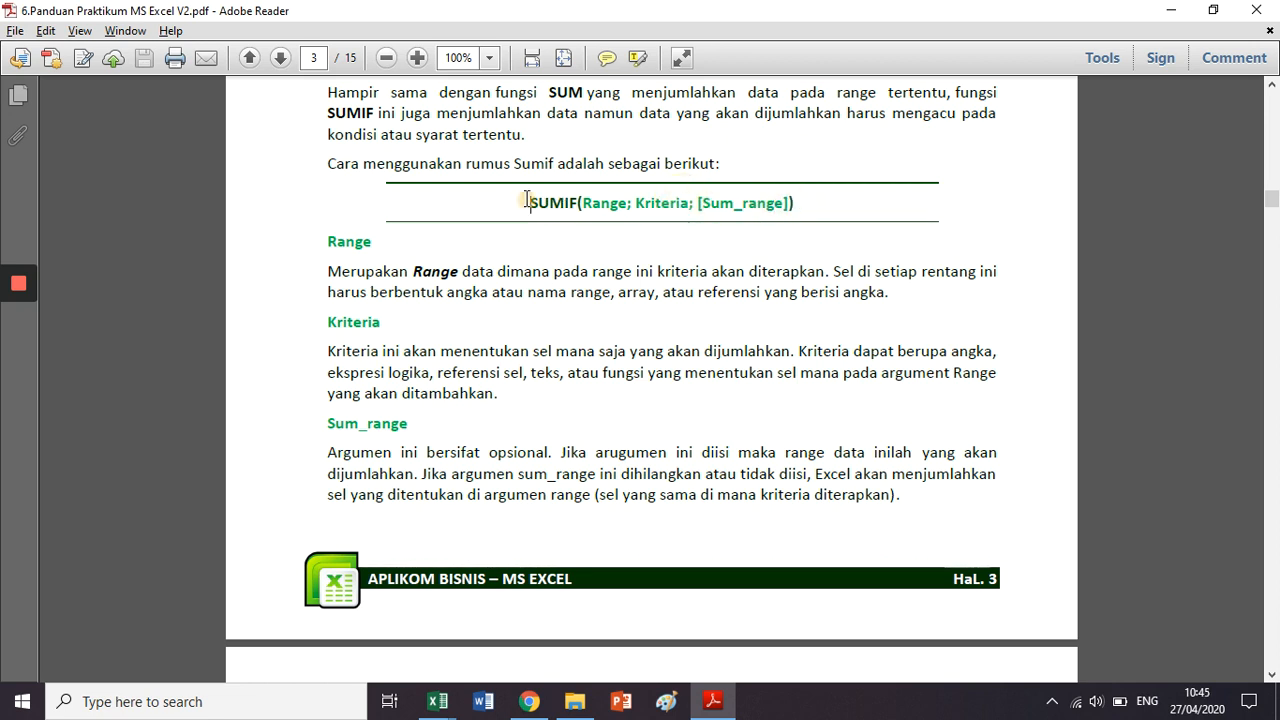
Highlight the whole SUMIF syntax line and the sentence "Argumen ini bersifat opsional" under Sum_range.
left_click_drag(527, 205, 820, 210)
left_click(820, 210)
left_click(739, 207)
left_click(732, 210)
left_click(331, 455)
left_click_drag(331, 455, 546, 456)
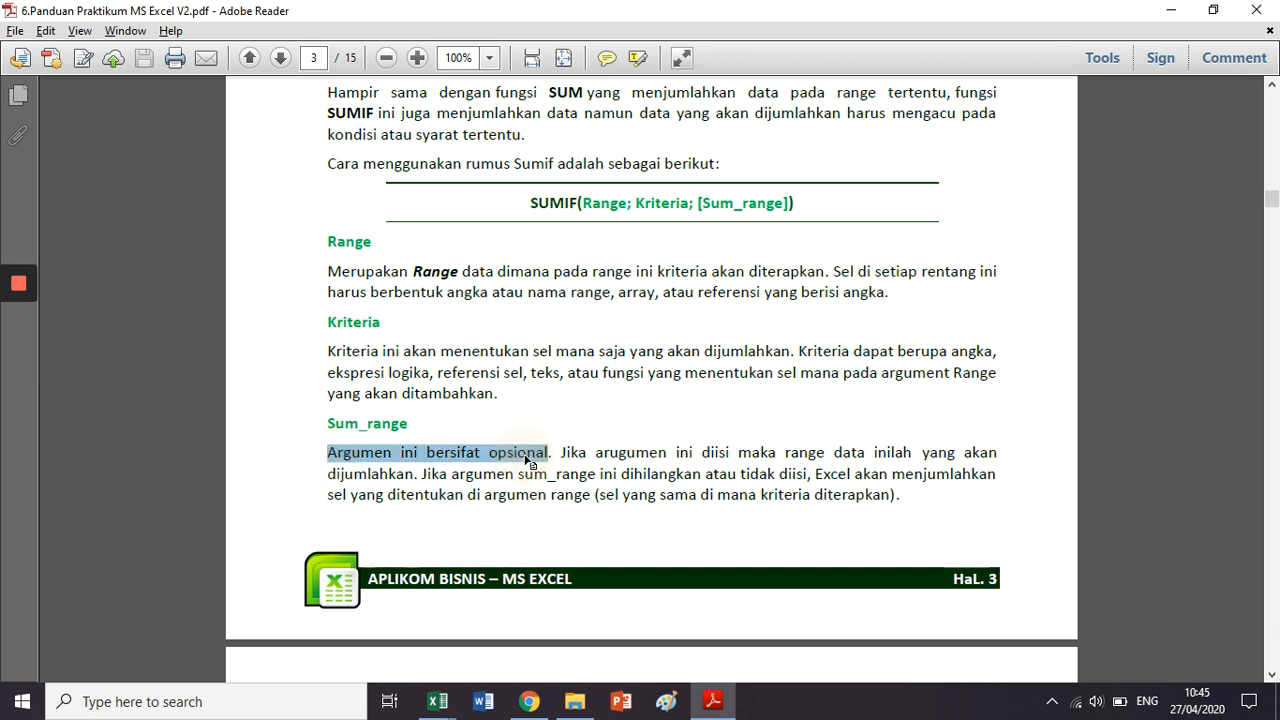
left_click(592, 382)
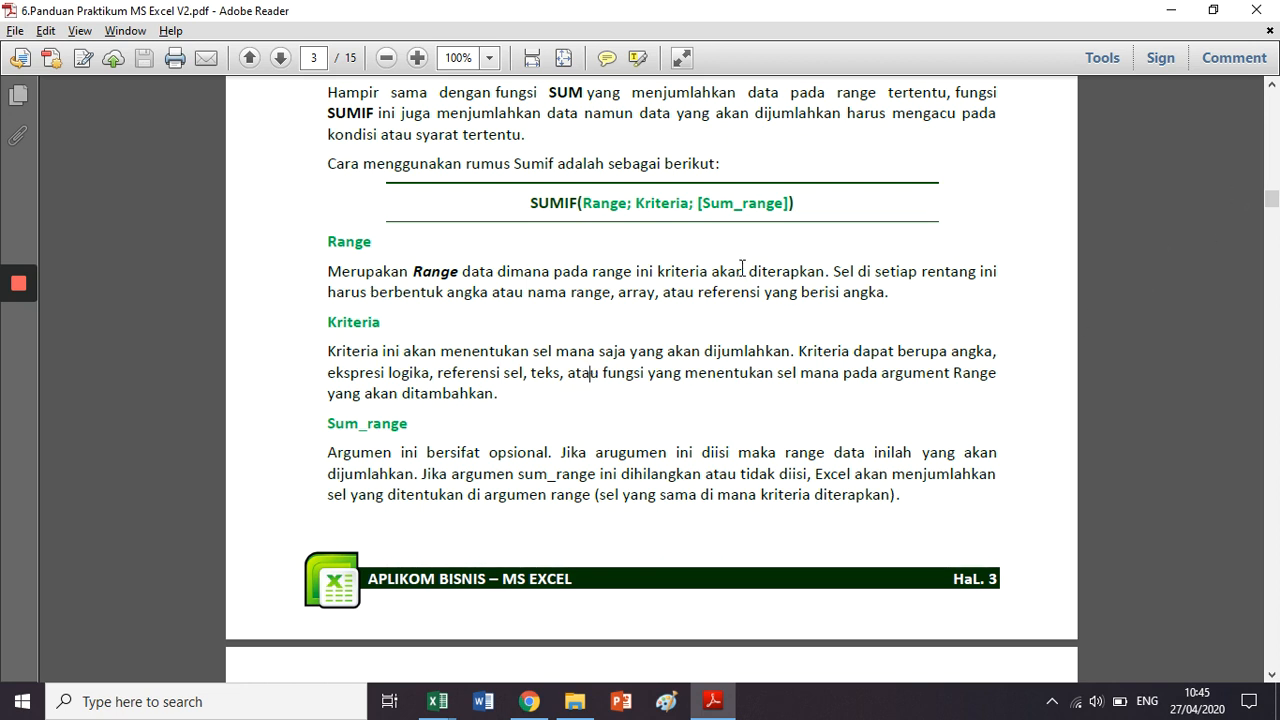
left_click(722, 210)
left_click(719, 215)
View the SUMIF 1 example on page 4 of the guide and switch to the Penjelasan workbook in Excel, selecting the syntax picture.
scroll(711, 247, "down", 3)
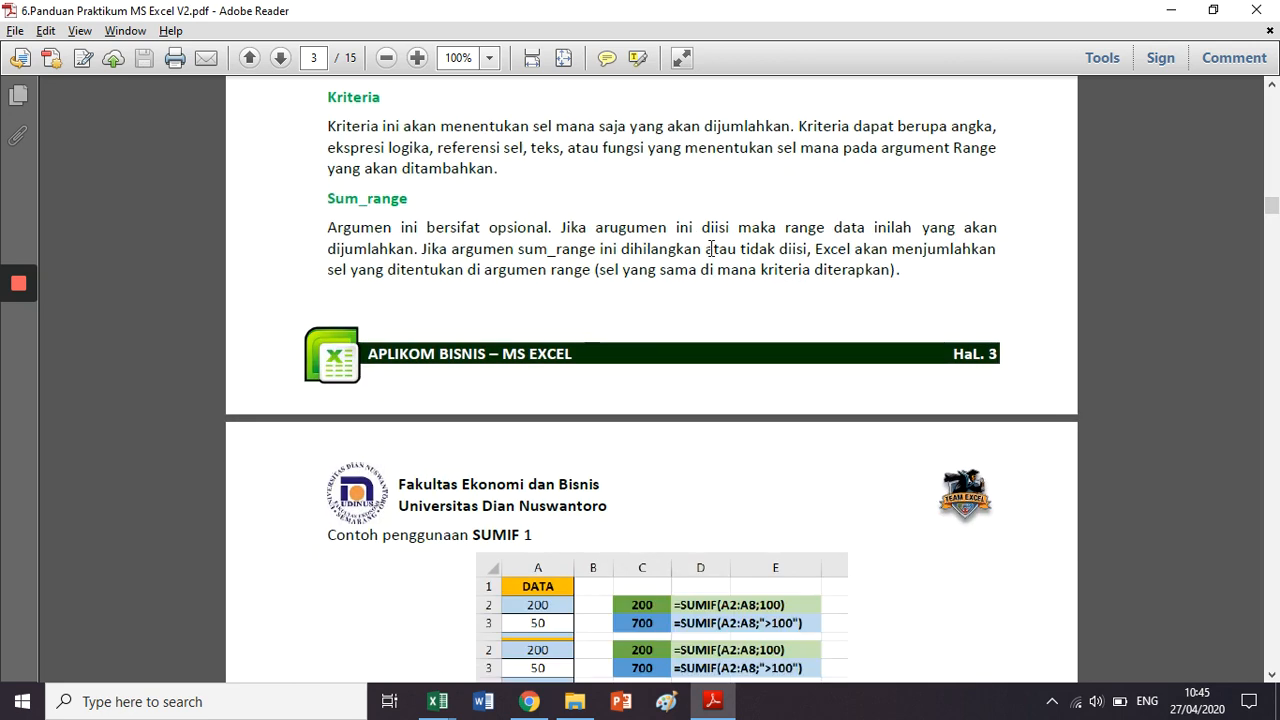
scroll(714, 258, "down", 3)
scroll(711, 258, "down", 2)
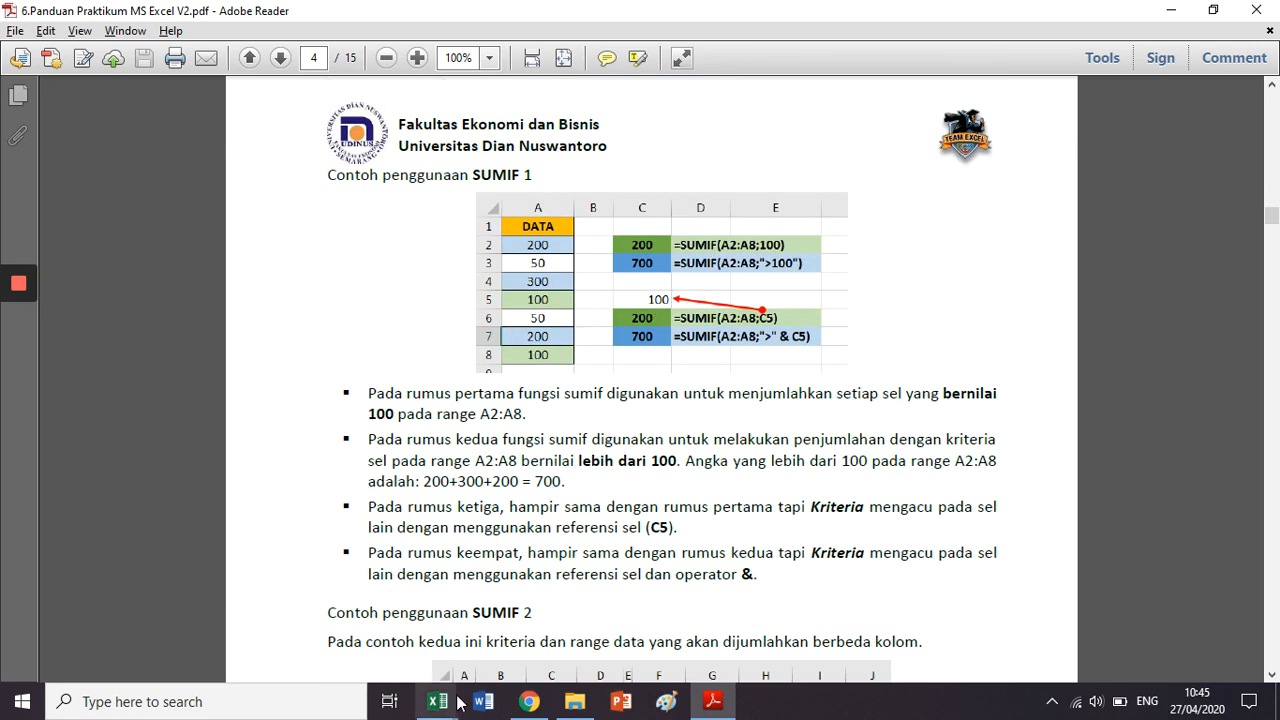
mouse_move(443, 712)
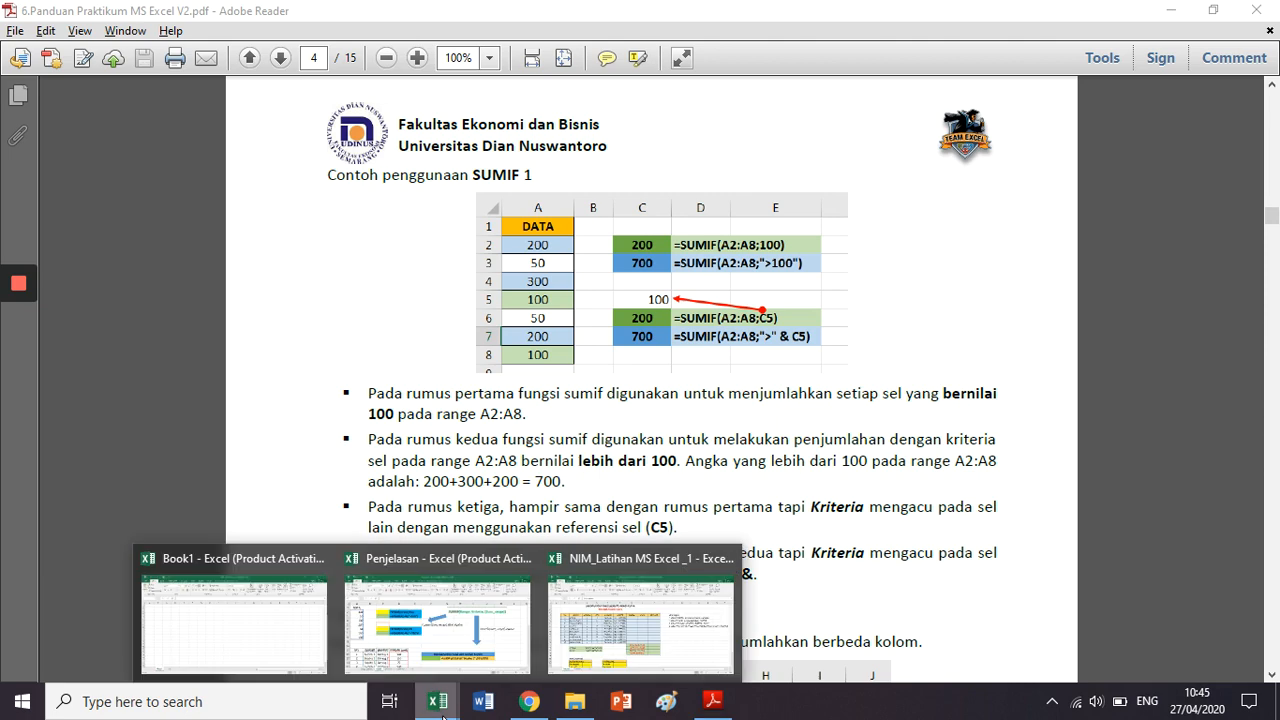
left_click(417, 642)
left_click(820, 283)
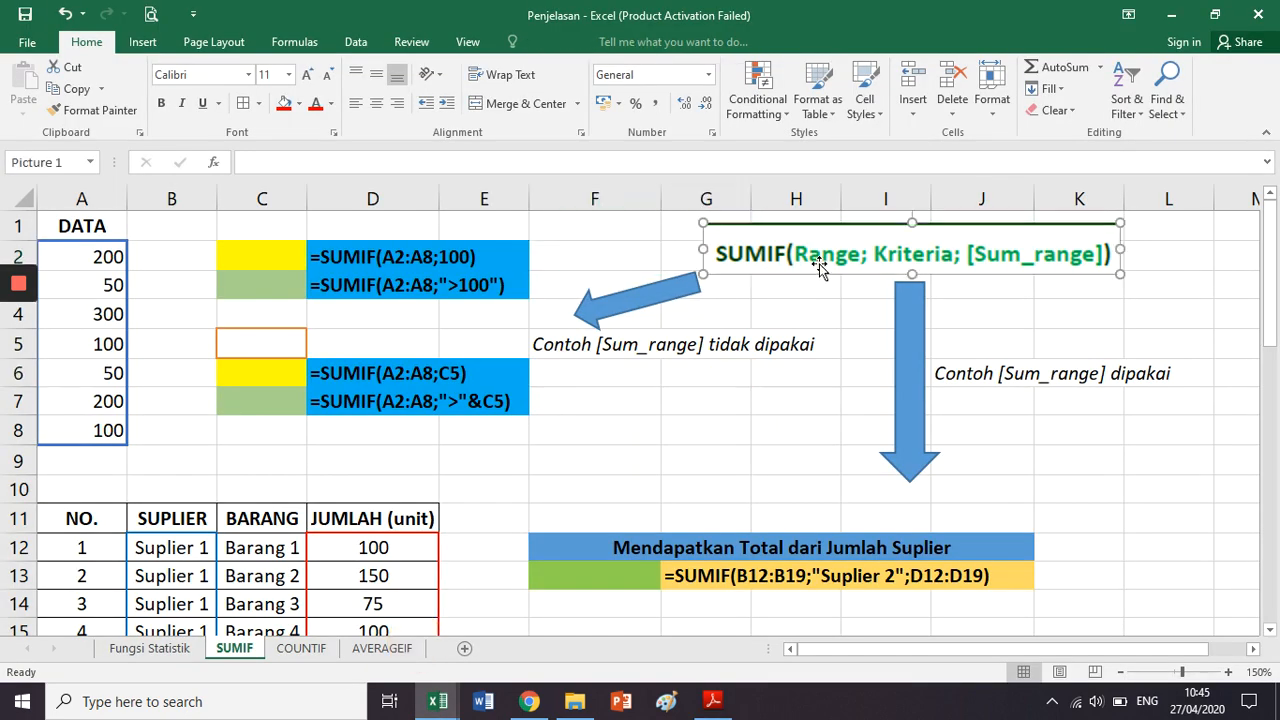
Point out the notes in F5 and J6 for the examples without and with [Sum_range].
left_click(805, 372)
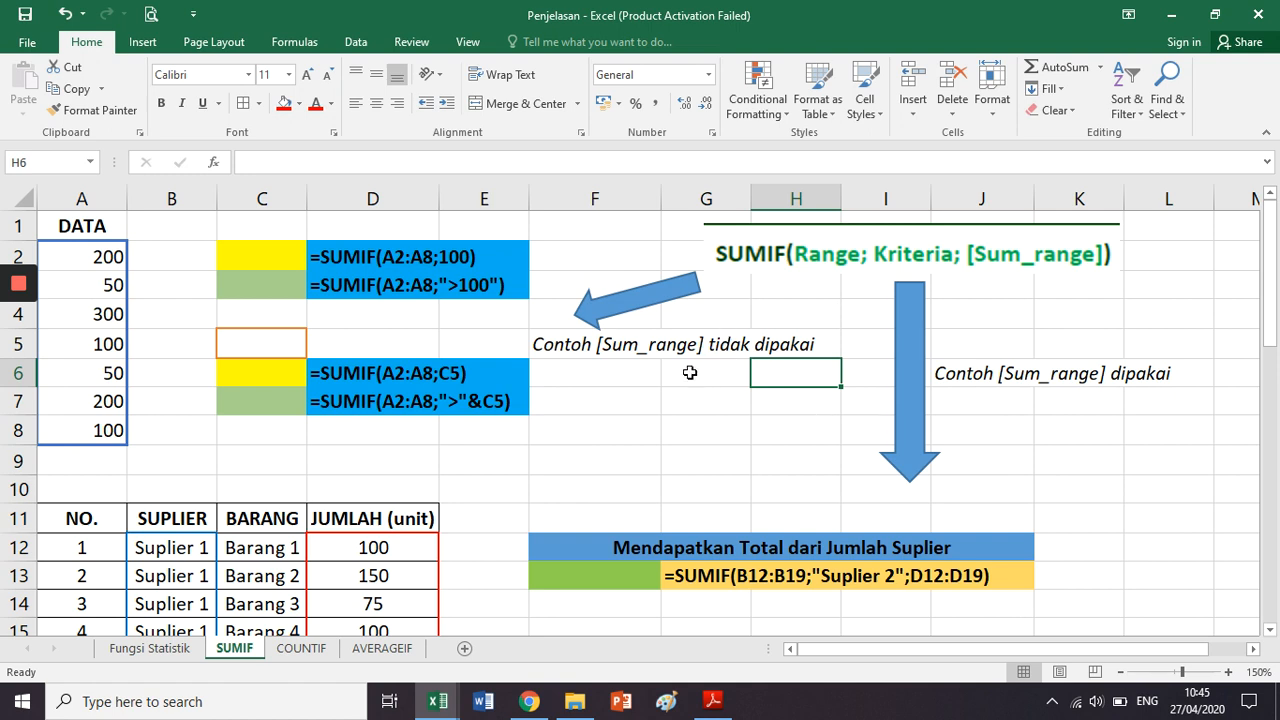
left_click(605, 343)
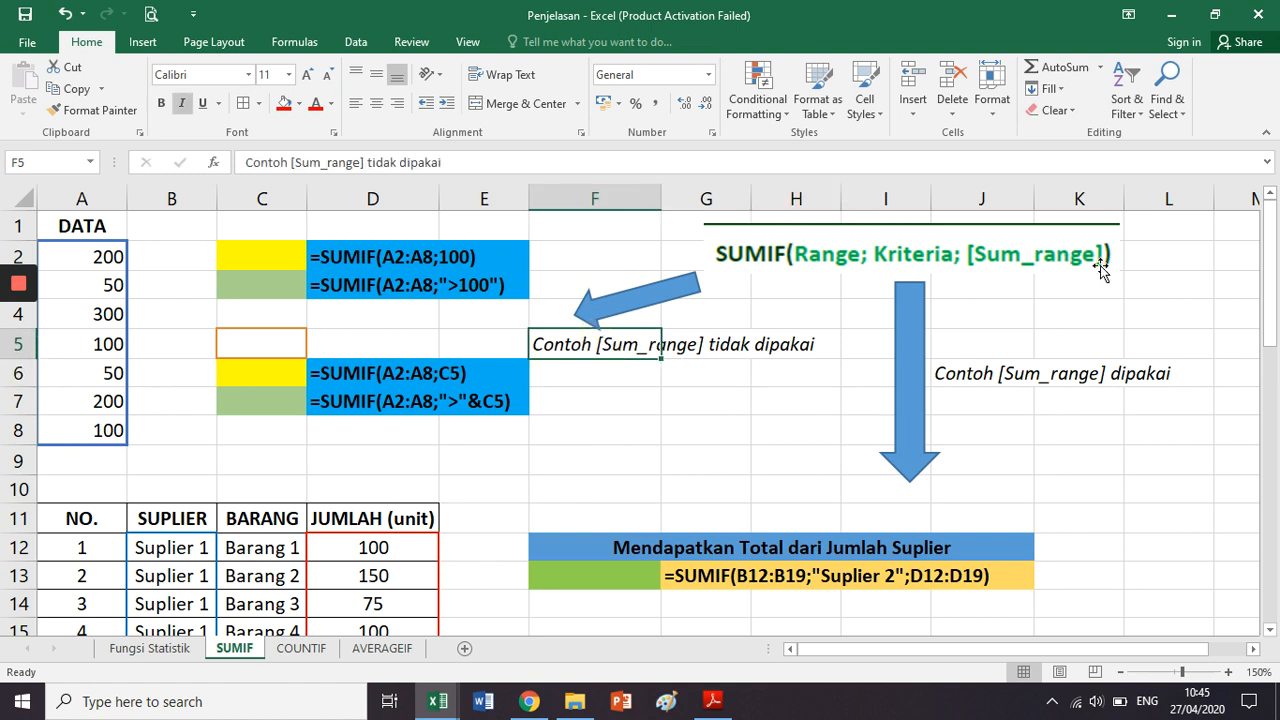
left_click(988, 378)
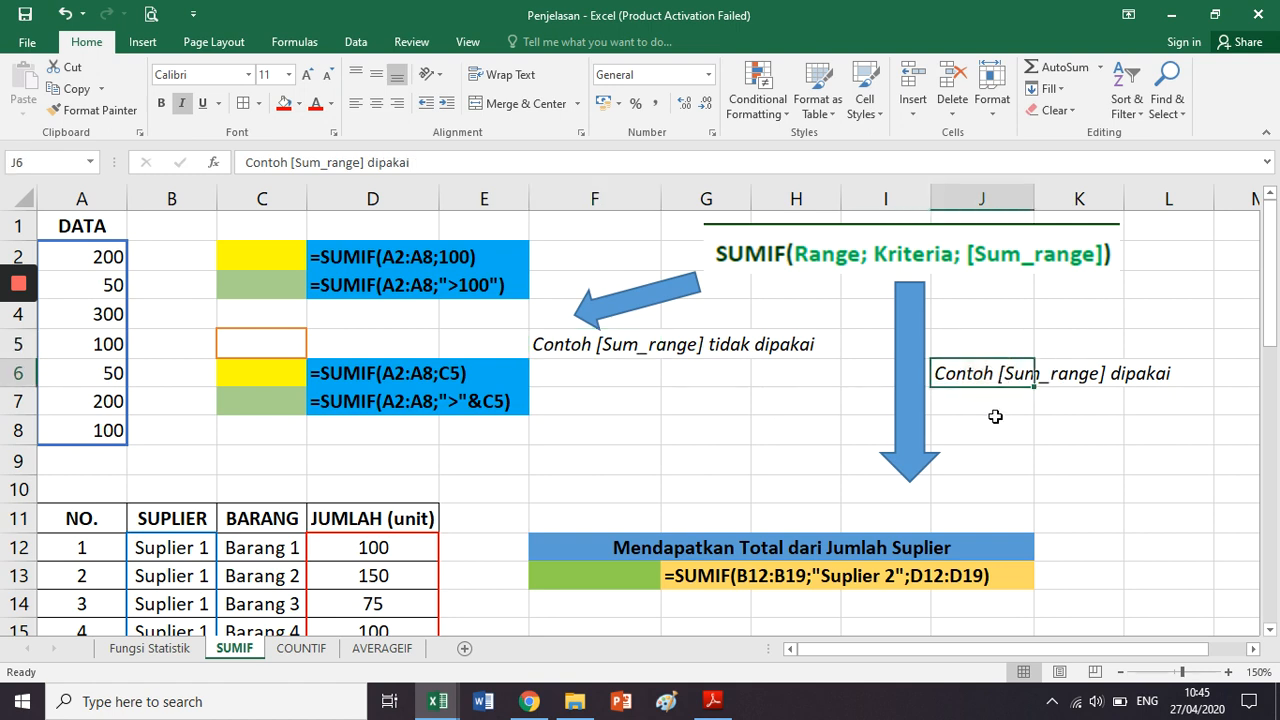
left_click(692, 427)
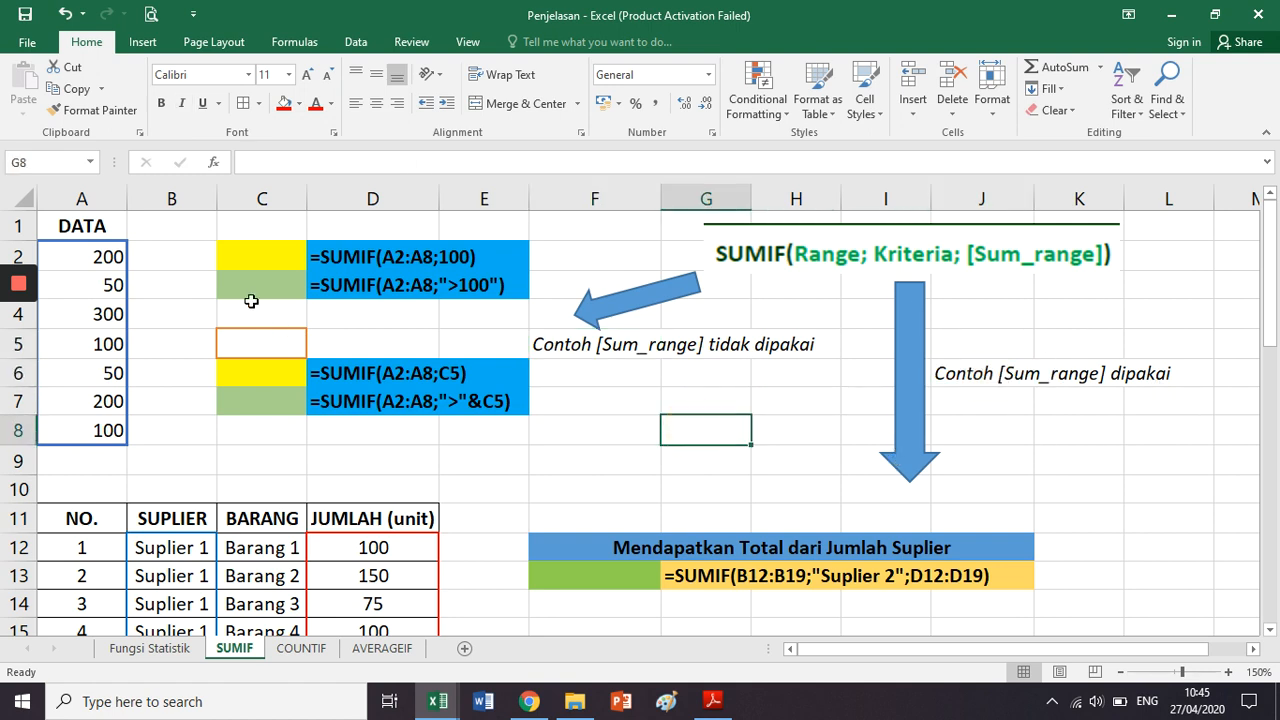
Select the DATA column from A8 up to its header in A1.
left_click(191, 450)
key("Left")
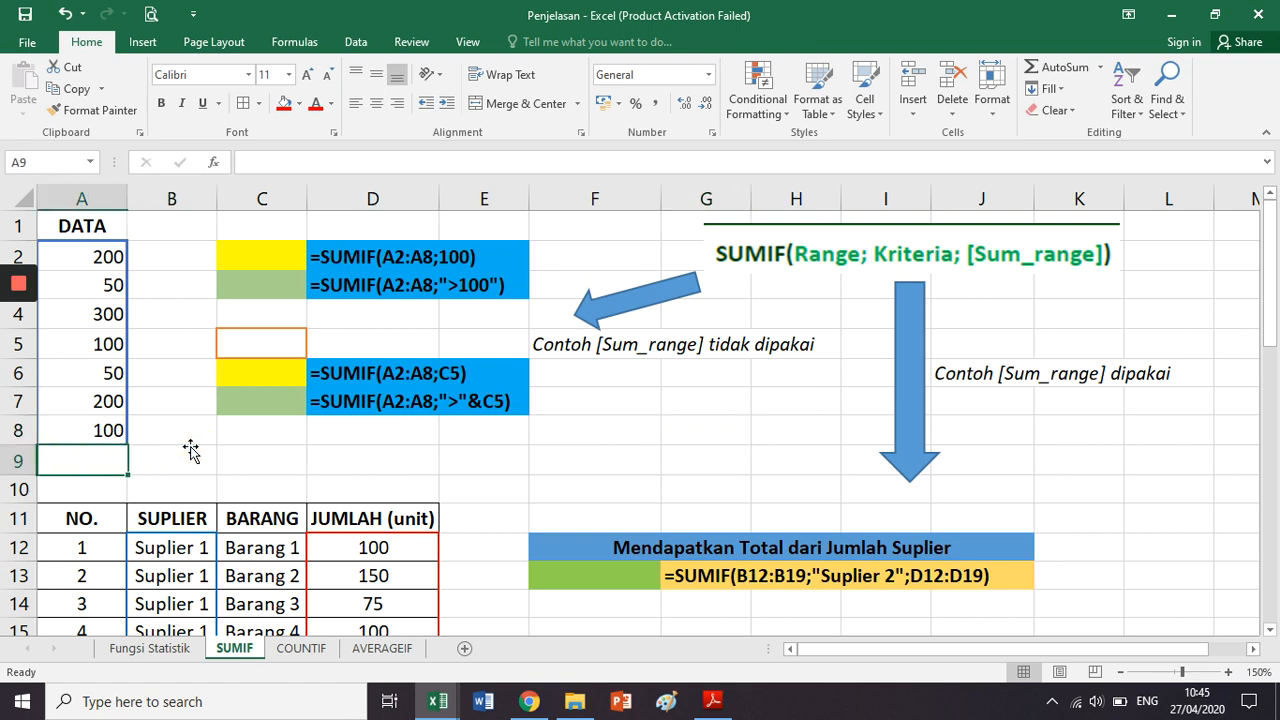
key("Up")
key("ctrl+shift+Up")
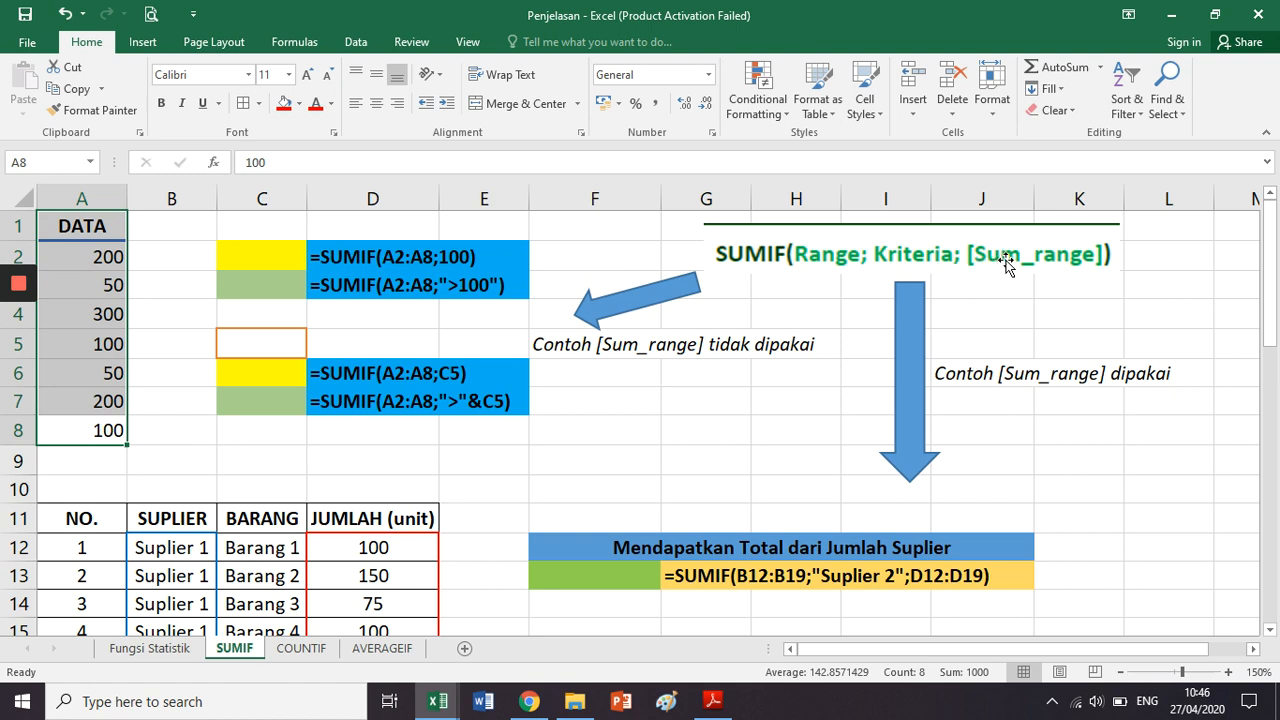
Step through the DATA values from A8 up to A2 and back down to A7.
left_click(802, 374)
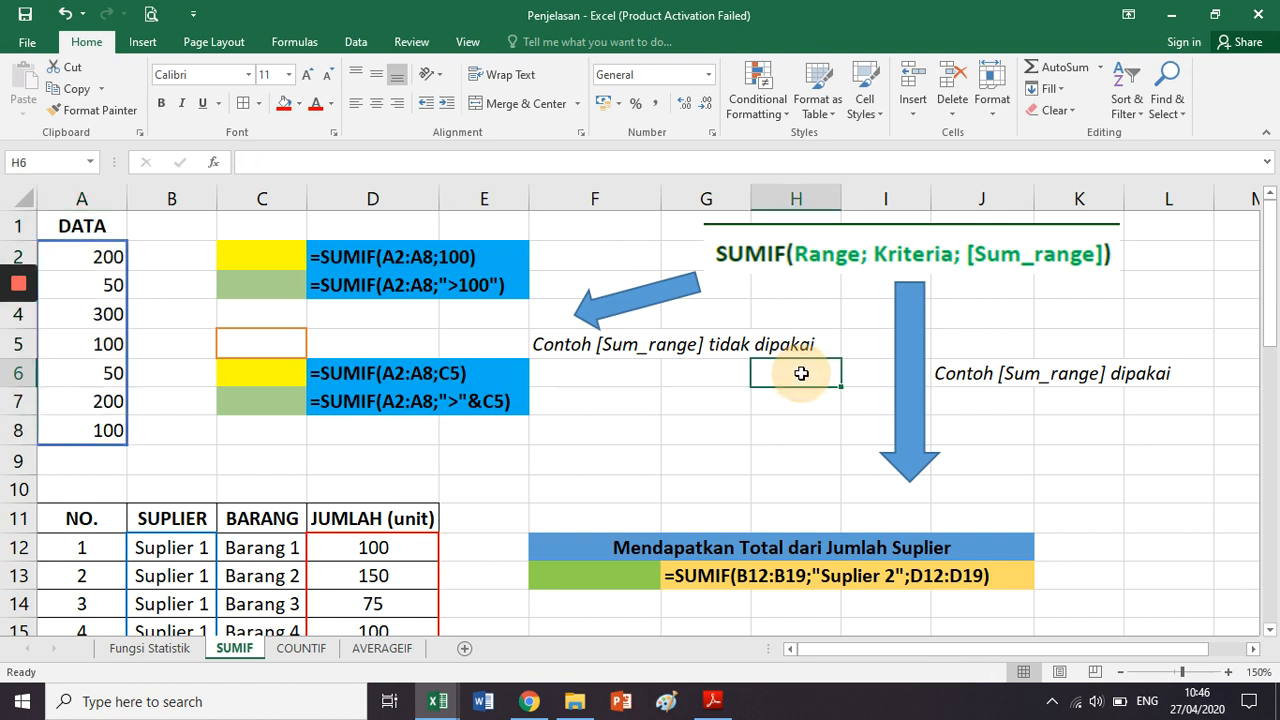
left_click(257, 457)
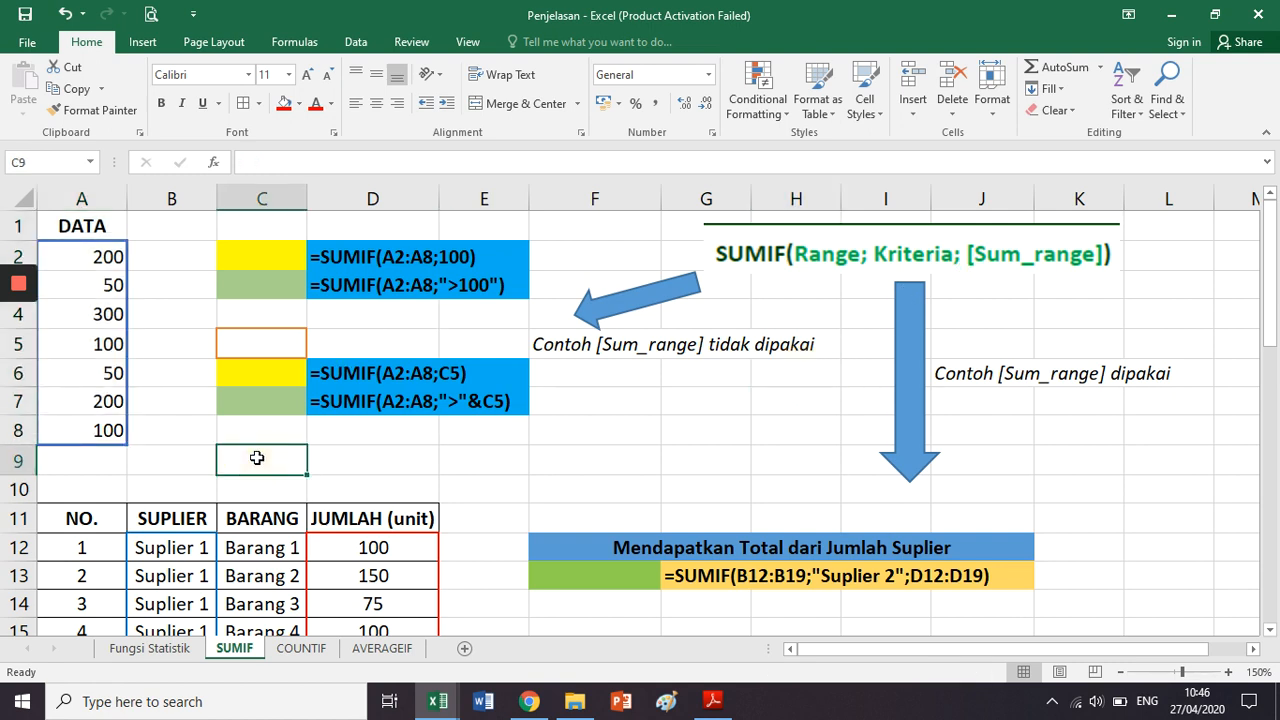
key("Left")
key("Left")
key("Up")
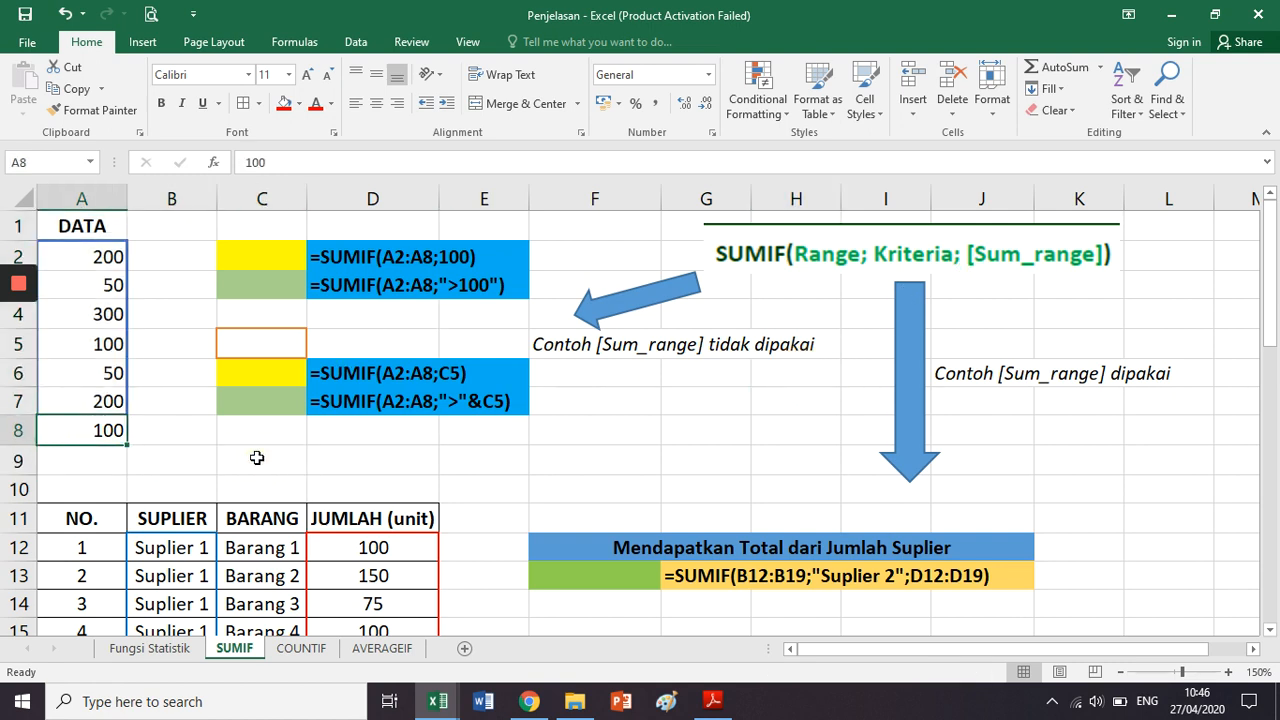
key("Up")
key("Up")
key("Up")
key("Up")
key("Up")
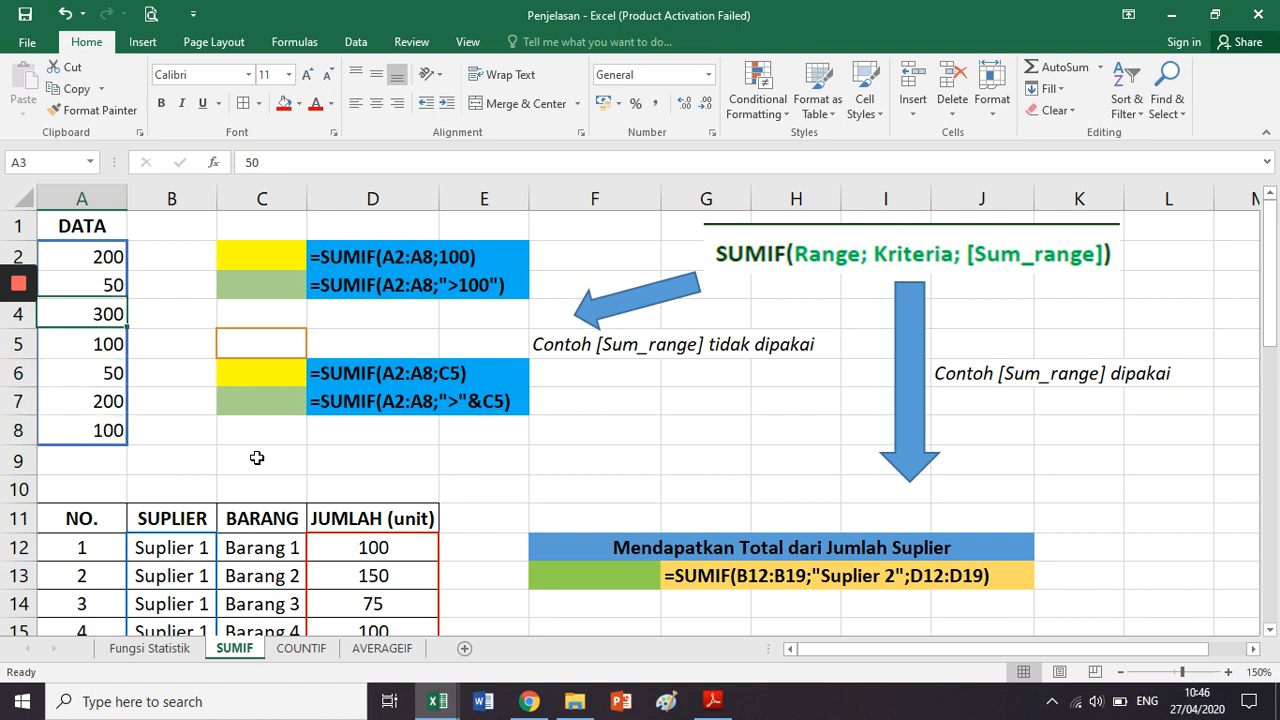
key("Up")
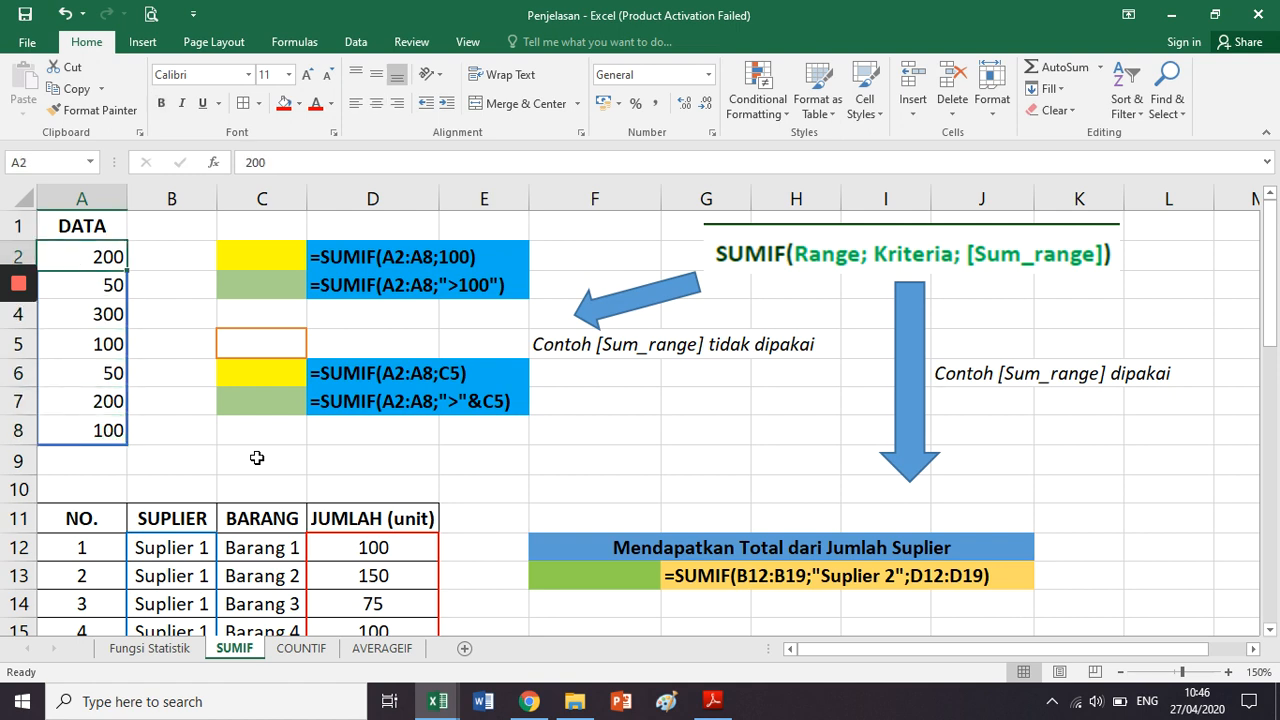
key("Down")
key("Down")
key("Down")
key("Down")
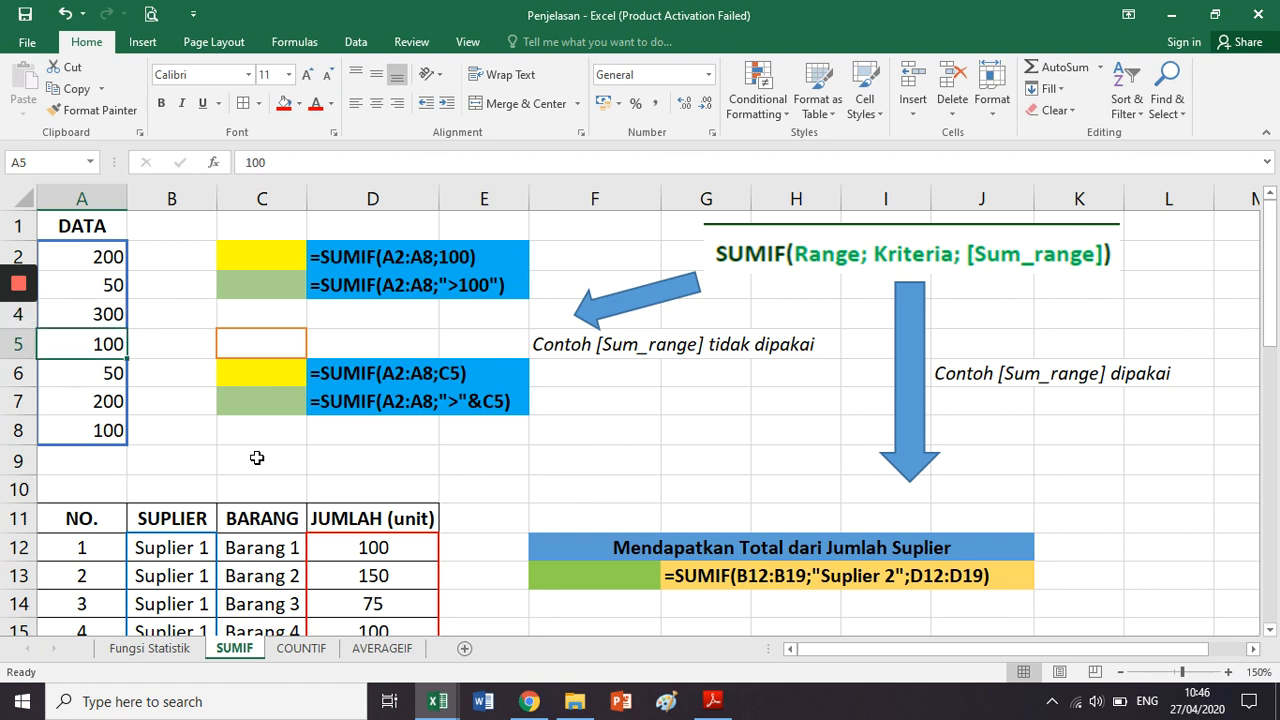
key("Down")
key("Down")
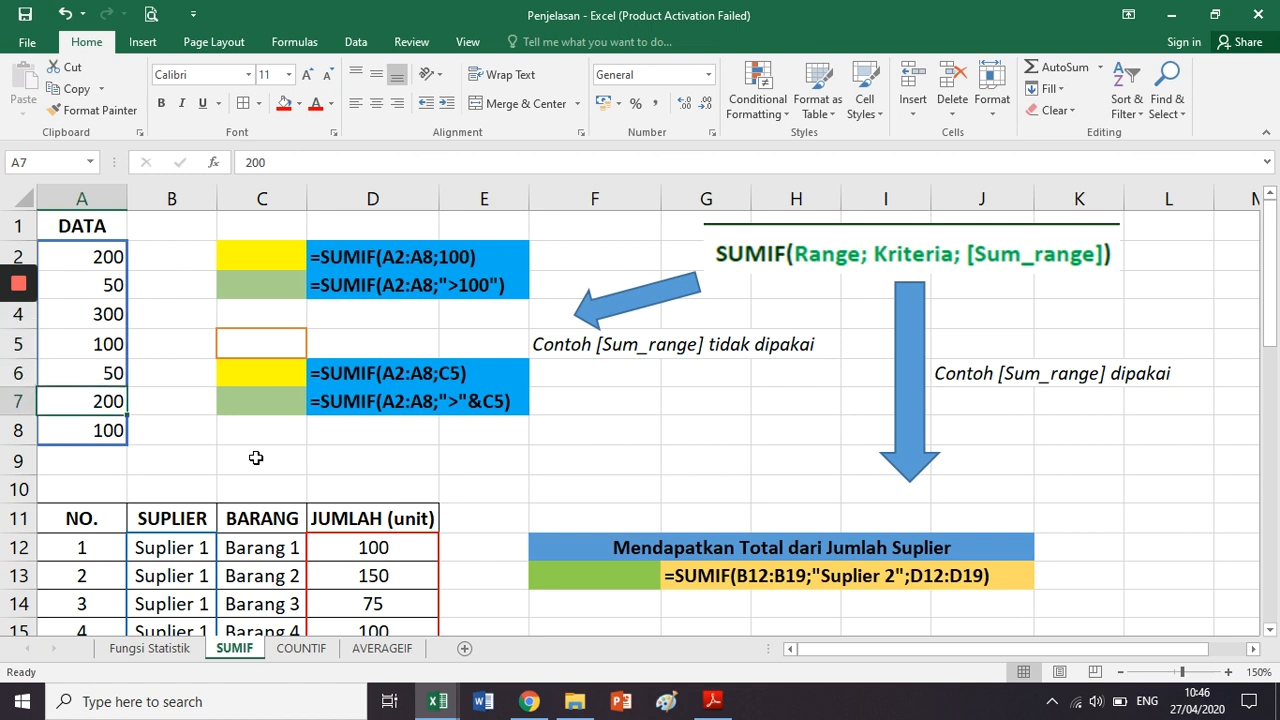
Select the yellow result cell C2 beside the example formula =SUMIF(A2:A8;100).
key("Right")
key("Right")
key("Up")
key("Up")
key("Up")
key("Up")
key("Up")
key("Up")
key("Up")
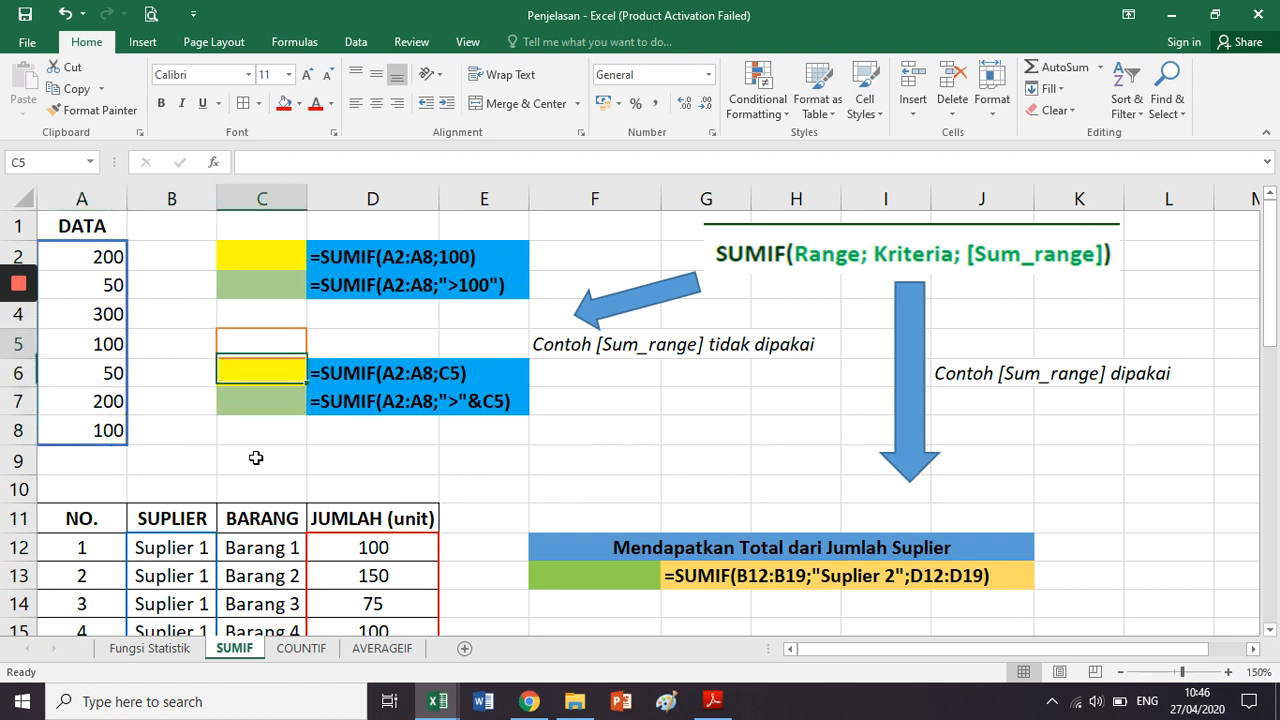
key("Right")
key("Down")
key("Left")
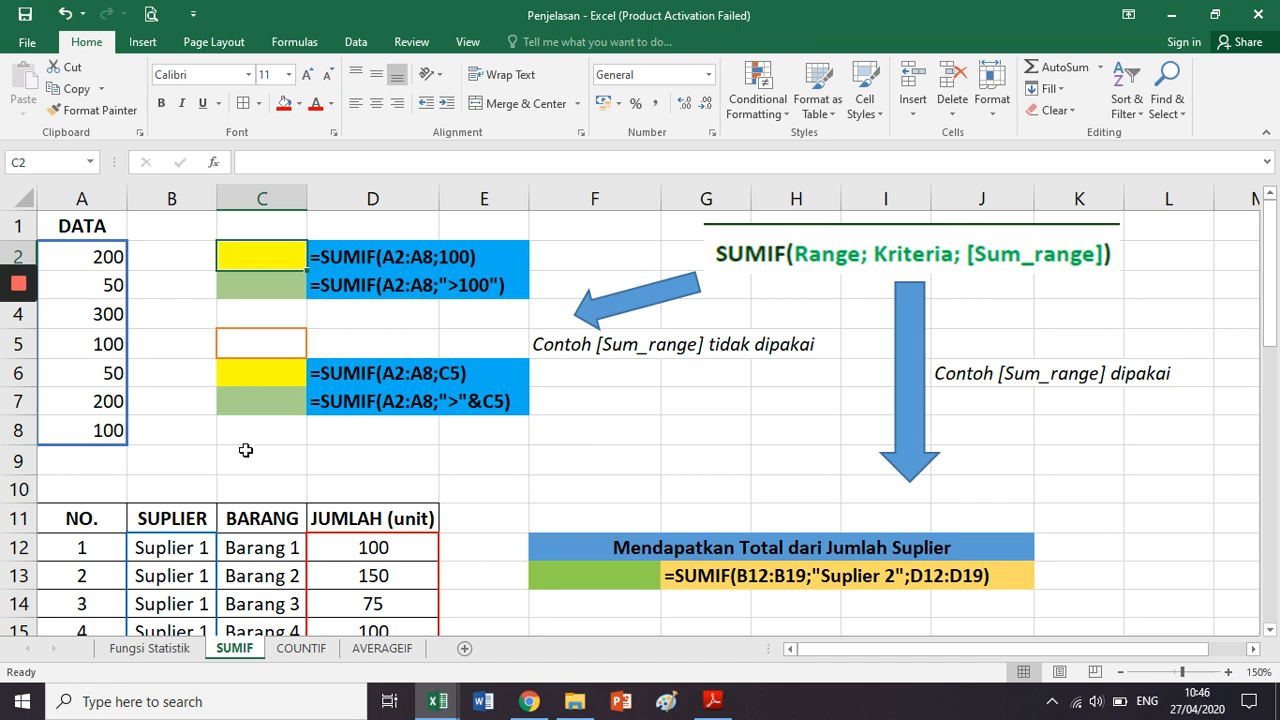
Go through the DATA values in column A again from the last one up, ending in cell B2.
left_click(137, 433)
key("Up")
key("Up")
key("Up")
key("Up")
key("Up")
key("Up")
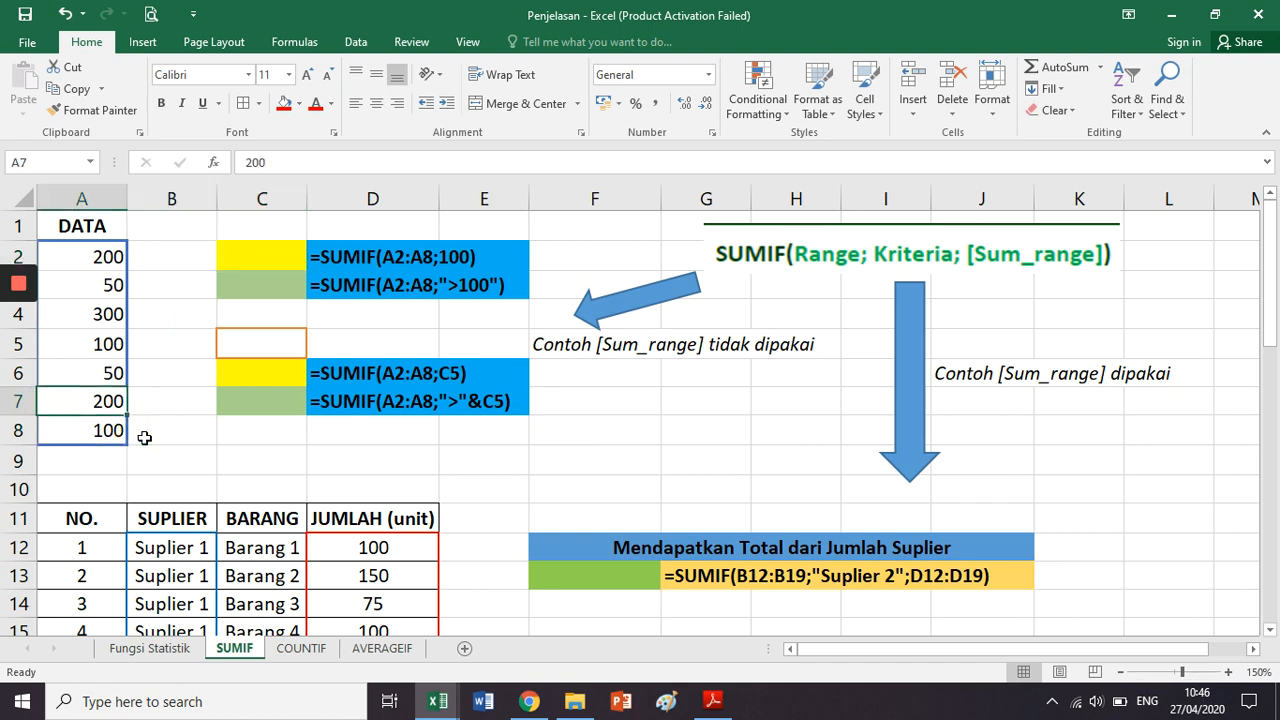
key("Right")
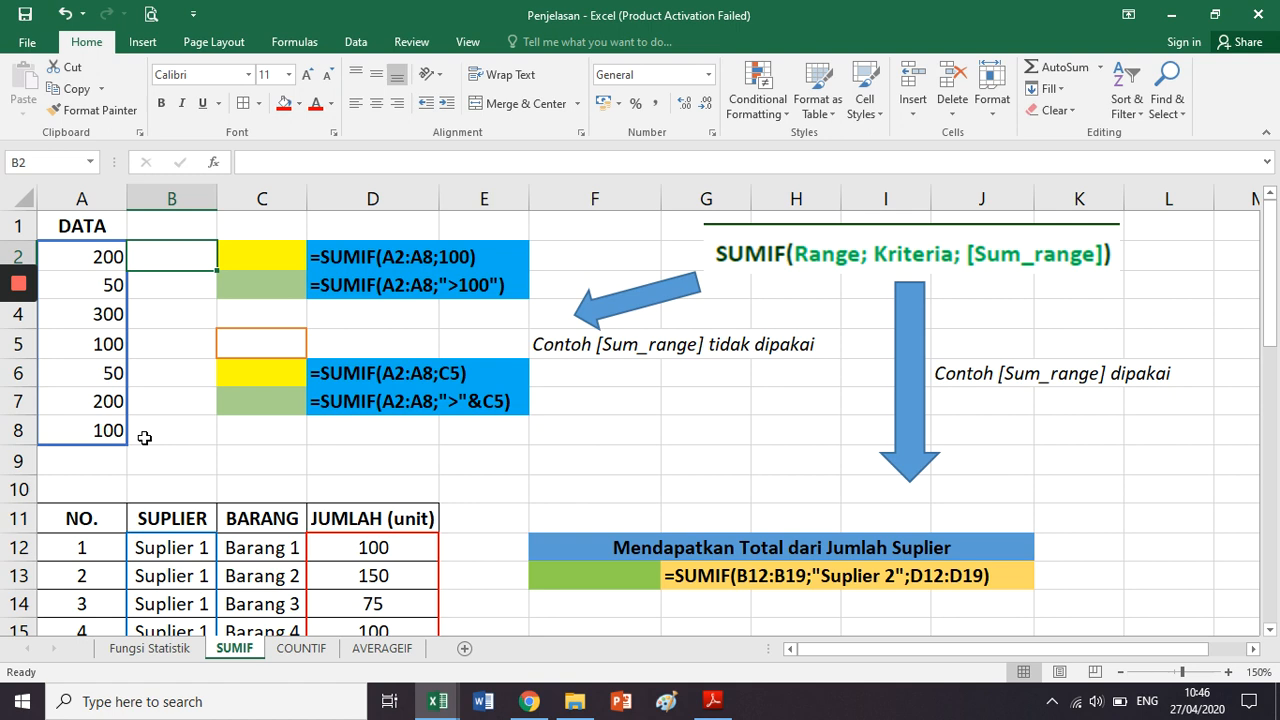
Step through the DATA values in column A from A2 down to A8.
left_click(149, 436)
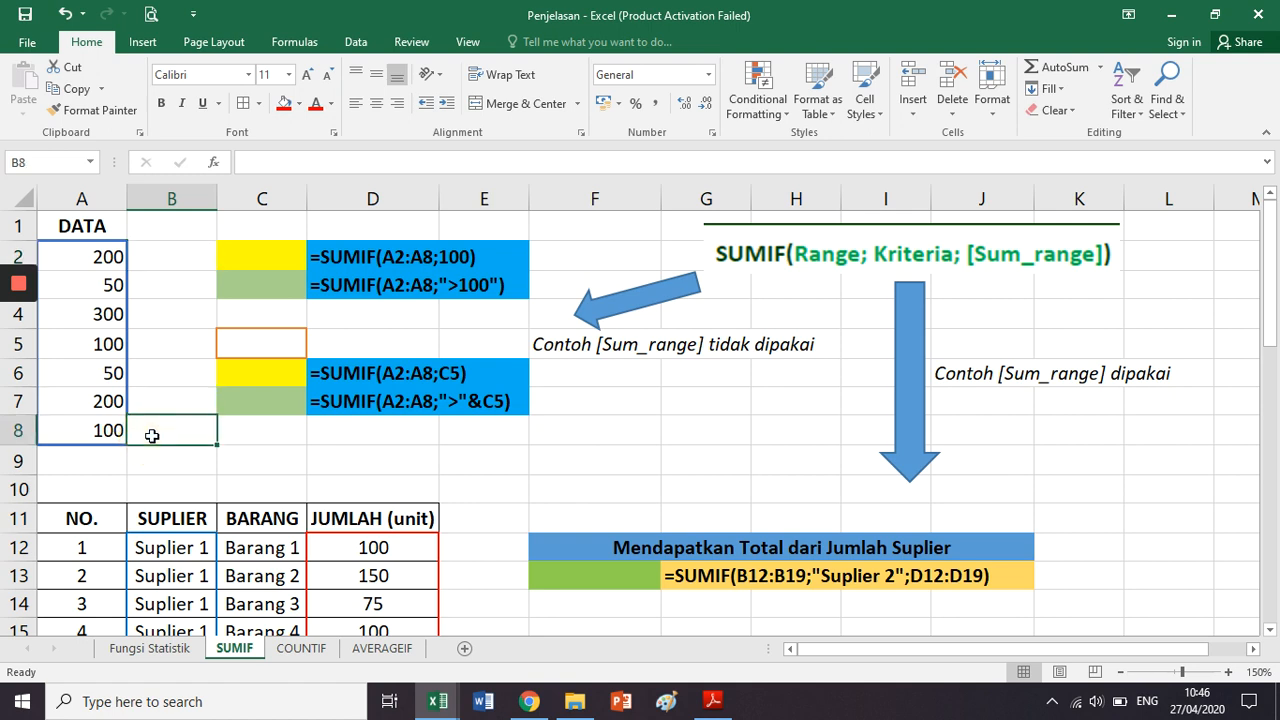
key("Up")
key("Up")
key("Up")
key("Up")
key("Up")
key("Up")
key("Left")
key("Down")
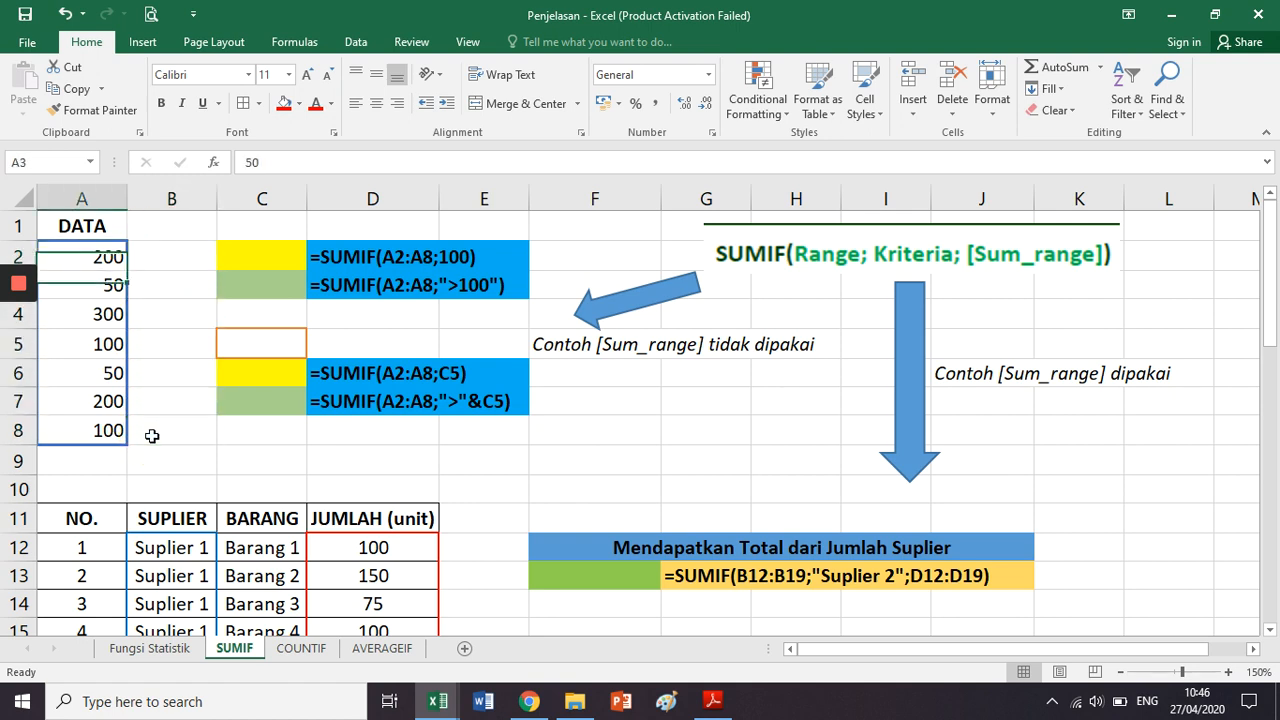
key("Down")
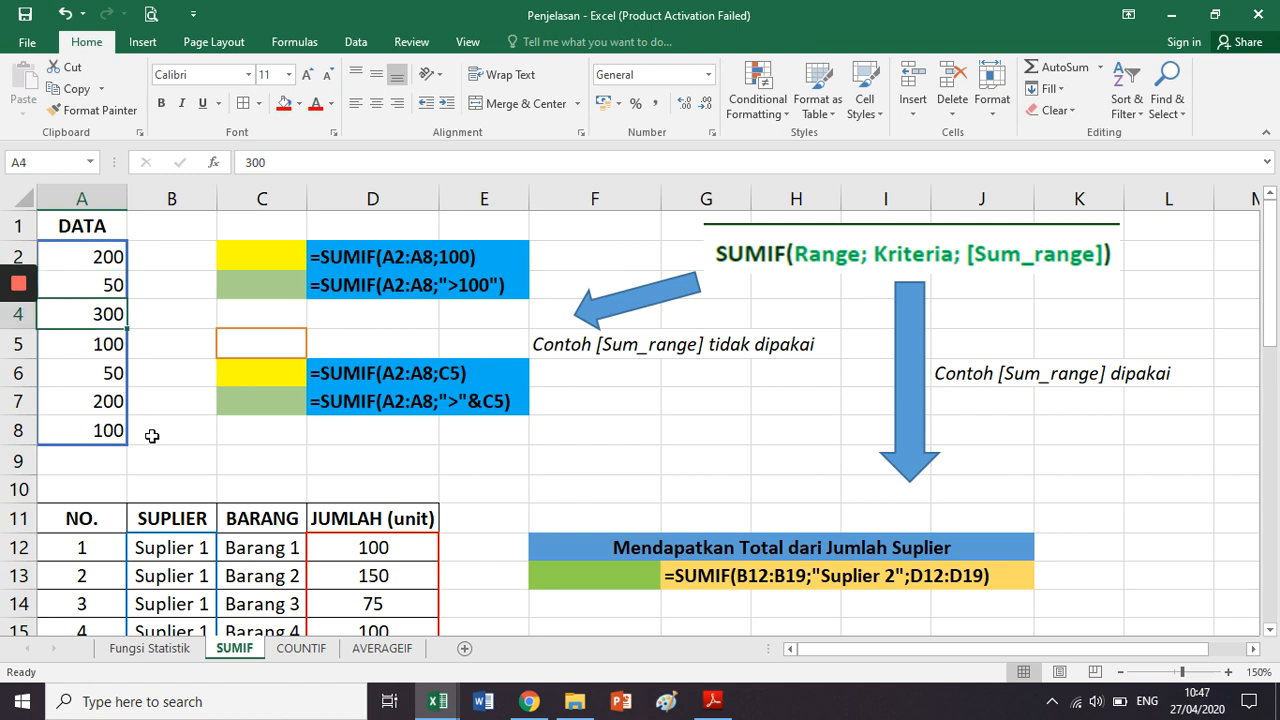
key("Down")
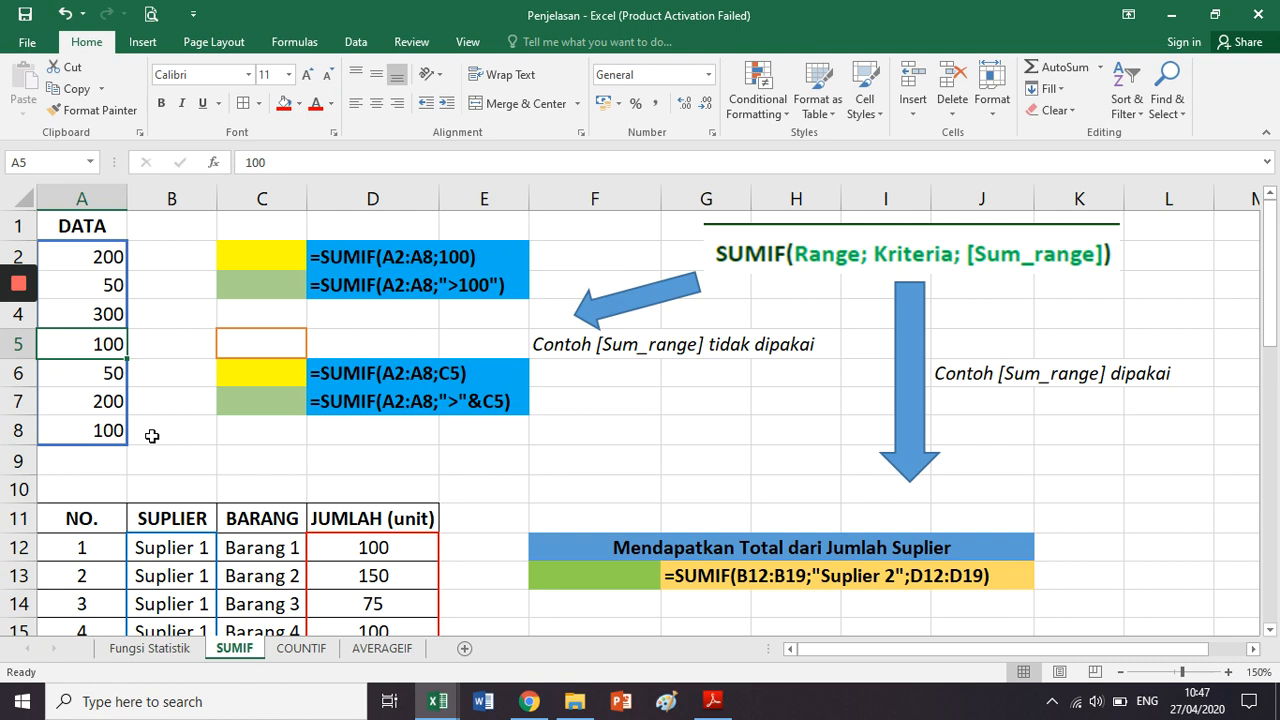
key("Down")
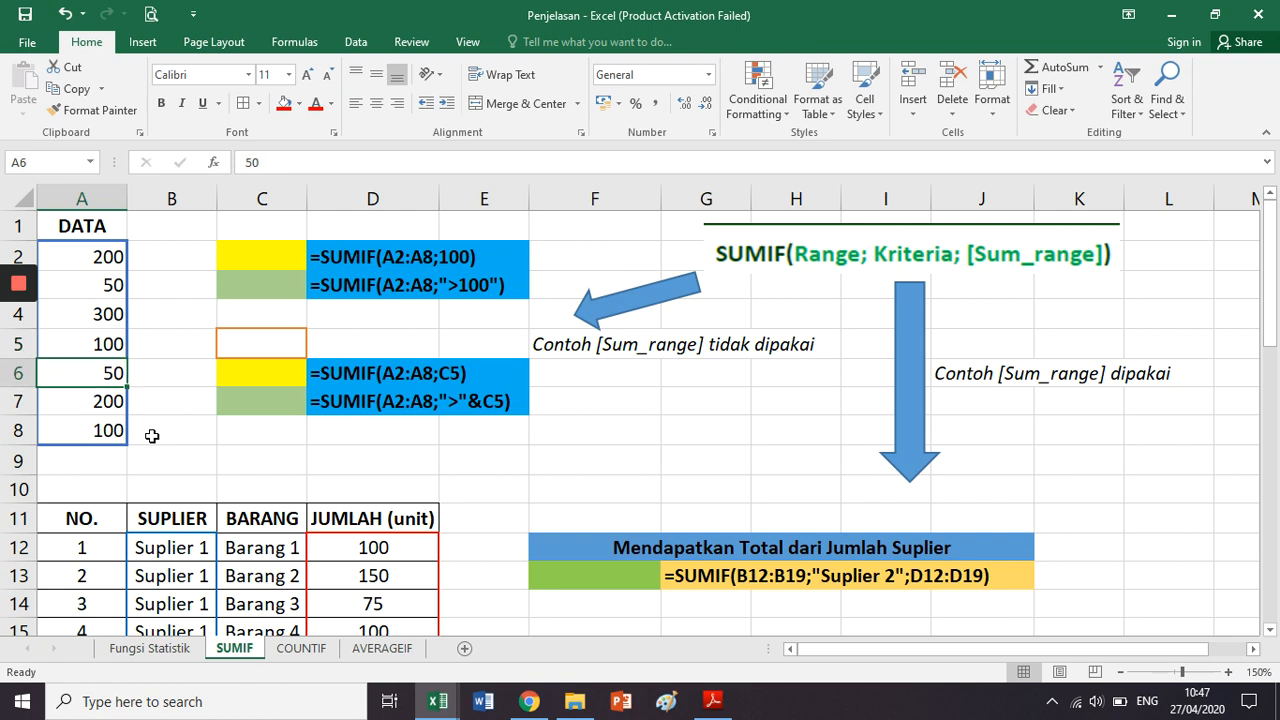
key("Down")
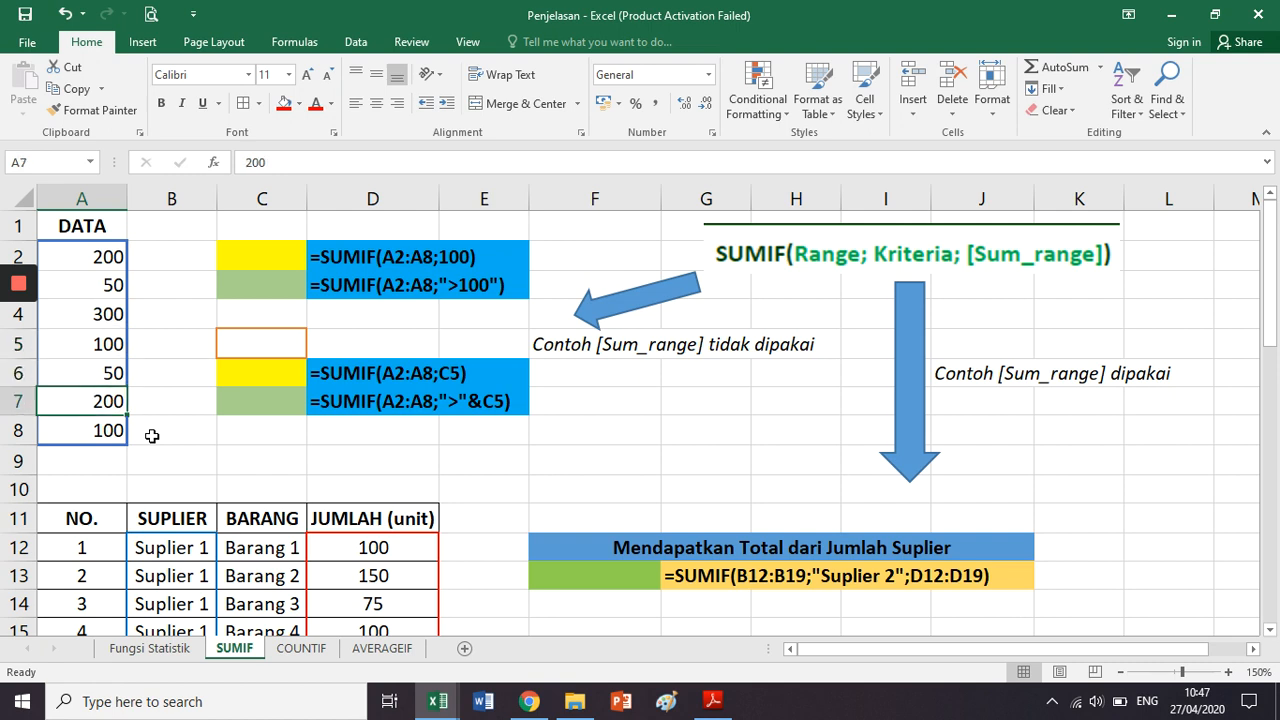
key("Down")
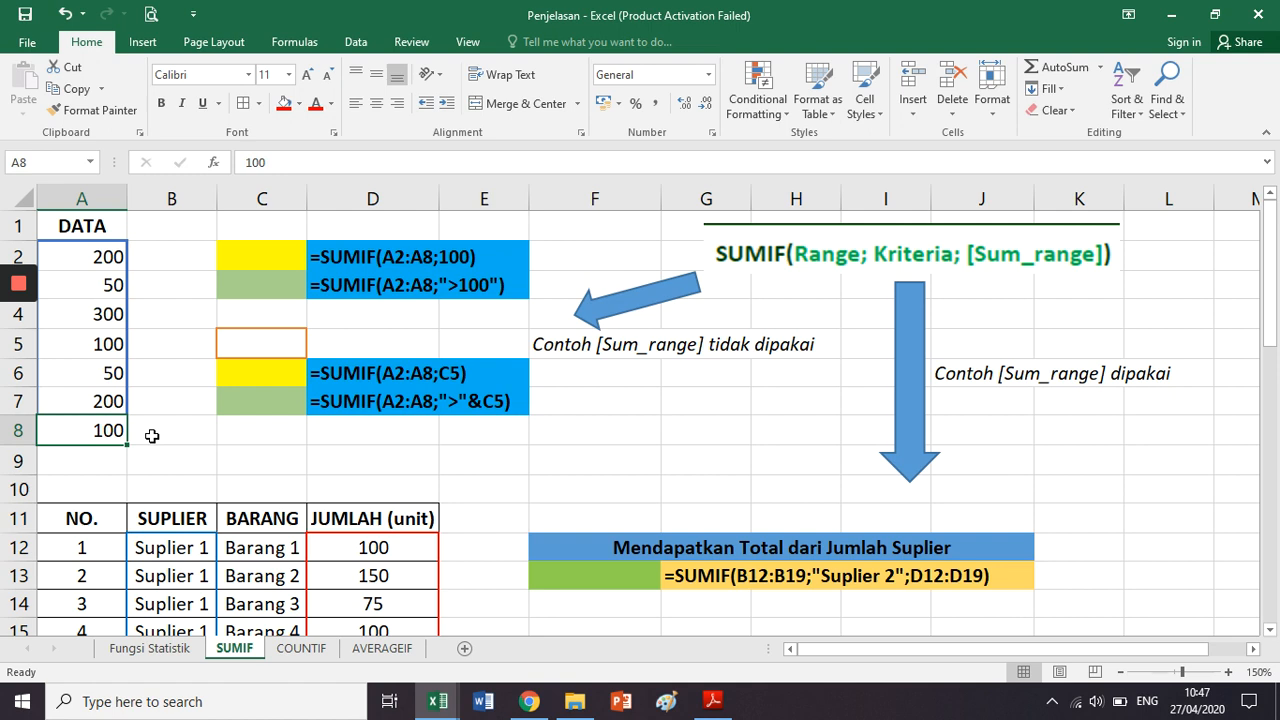
Enter the formula =SUMIF(A2:A8;100) in the yellow result cell C2 and reselect that cell.
left_click(251, 254)
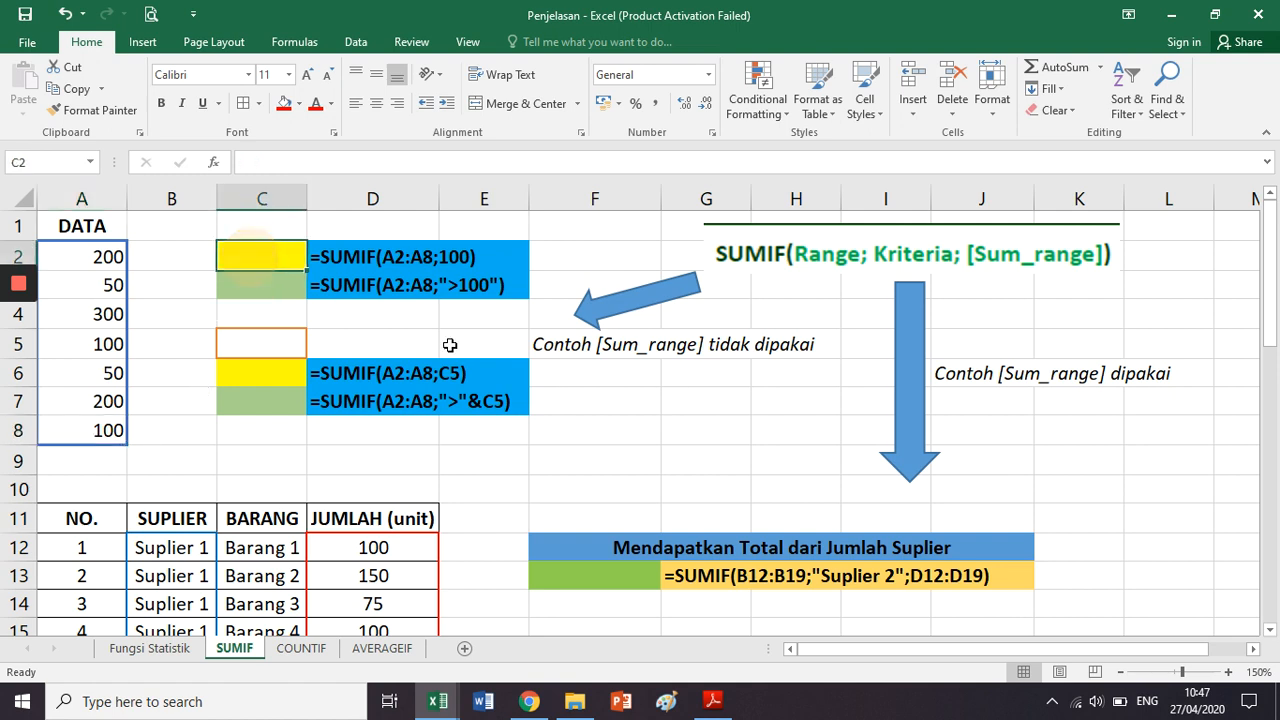
type("=")
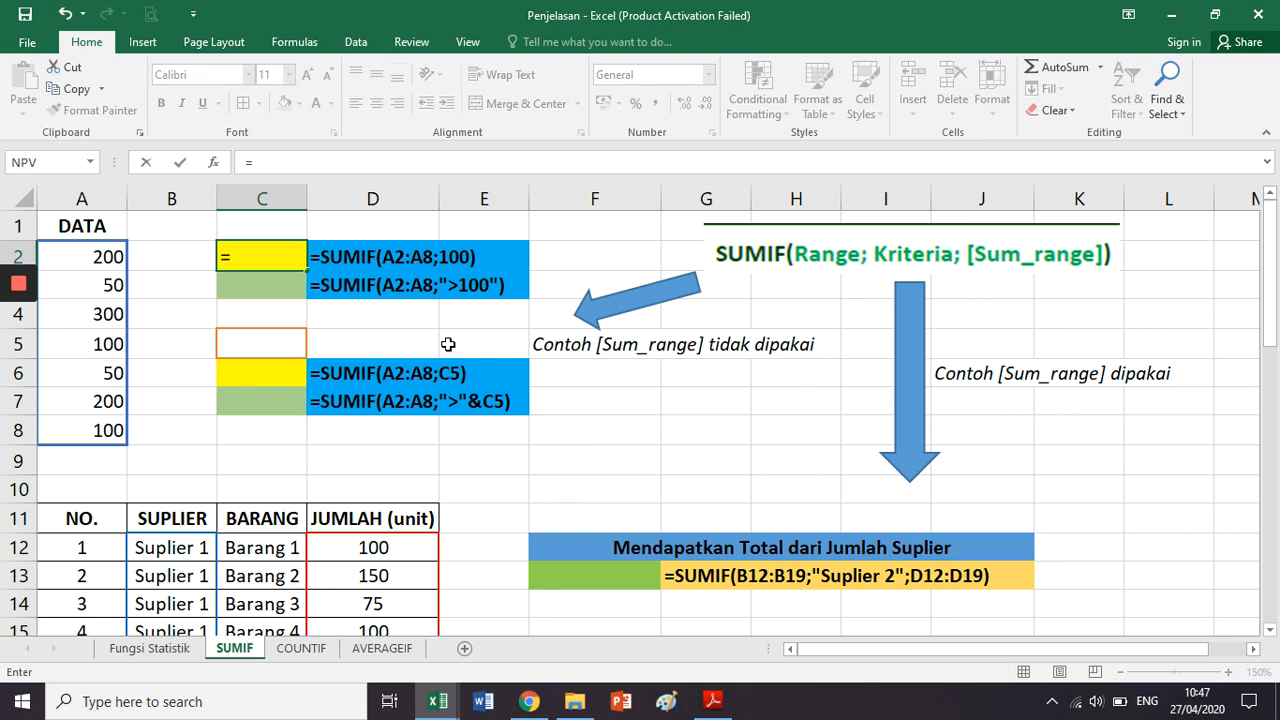
type("sumif(")
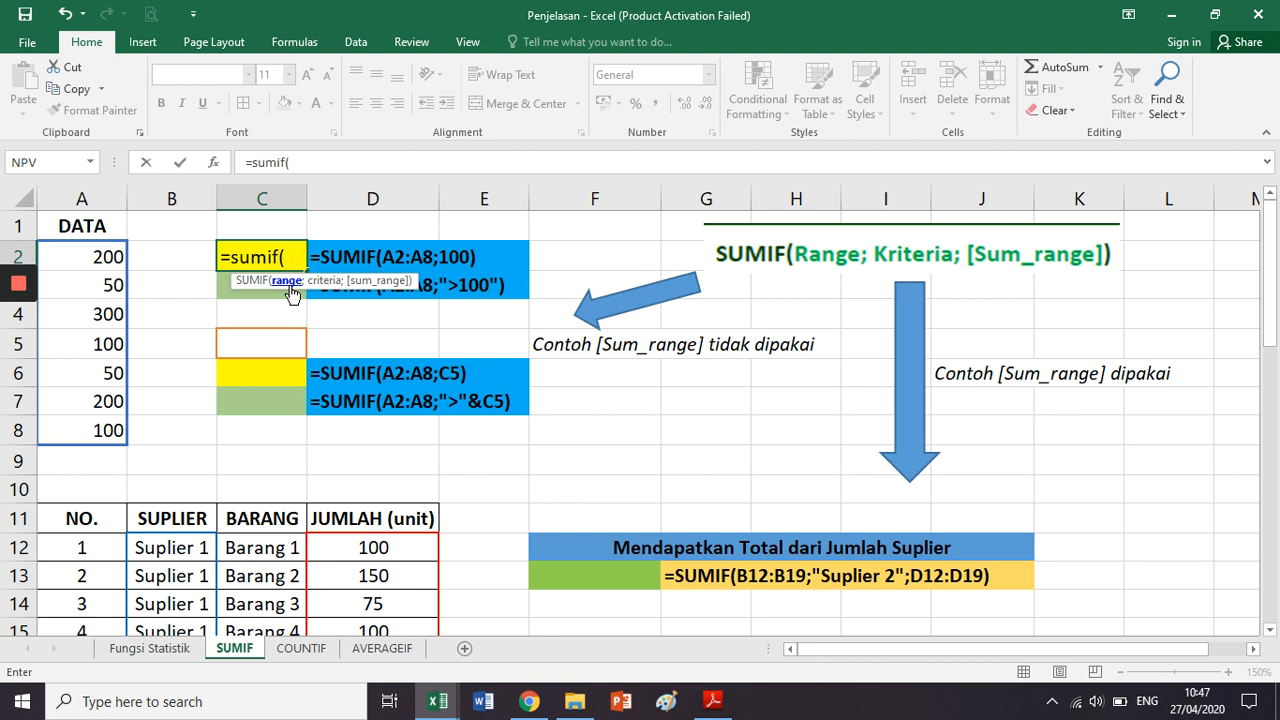
left_click(181, 252)
key("Left")
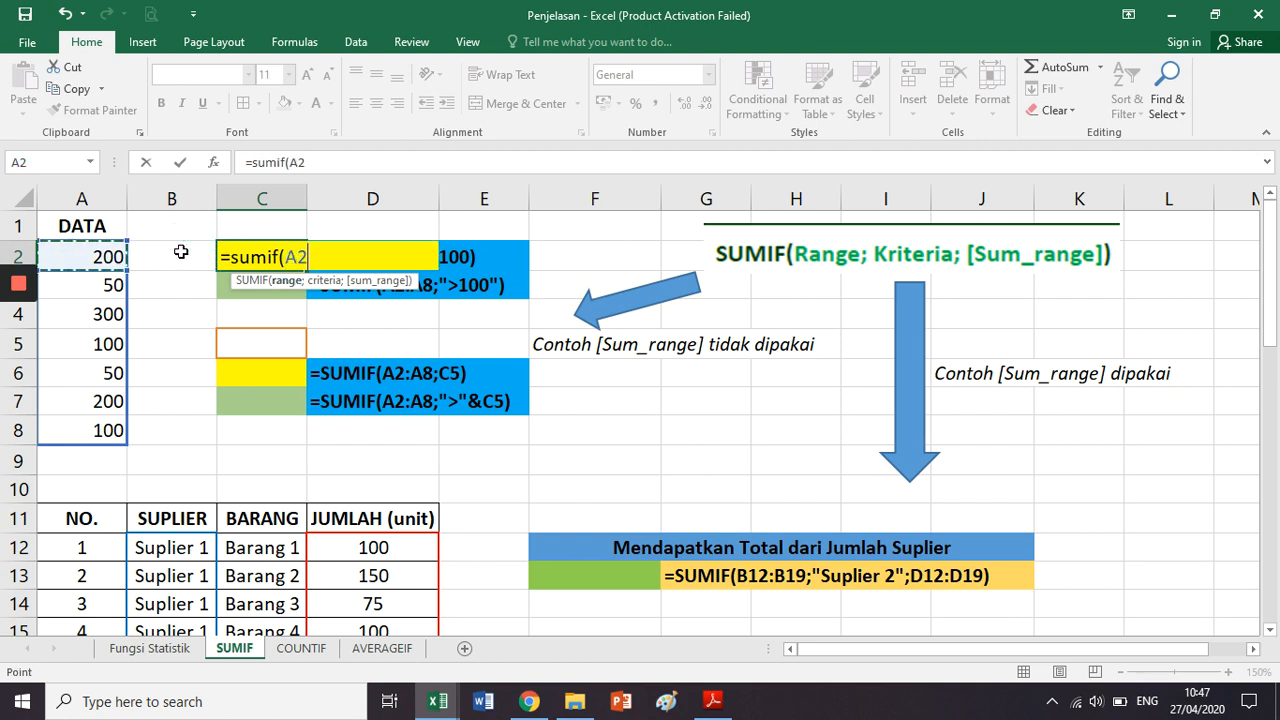
key("shift+Down")
key("shift+Down")
key("shift+Down")
key("shift+Down")
key("shift+Down")
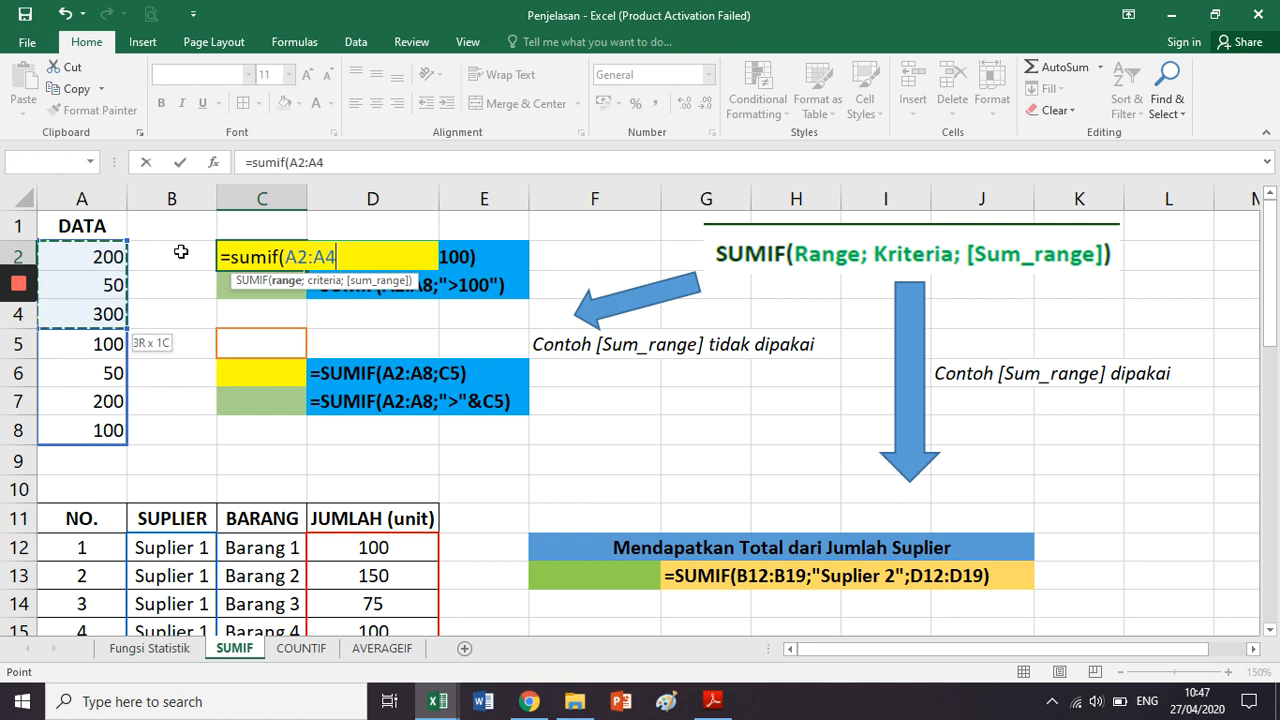
key("shift+Down")
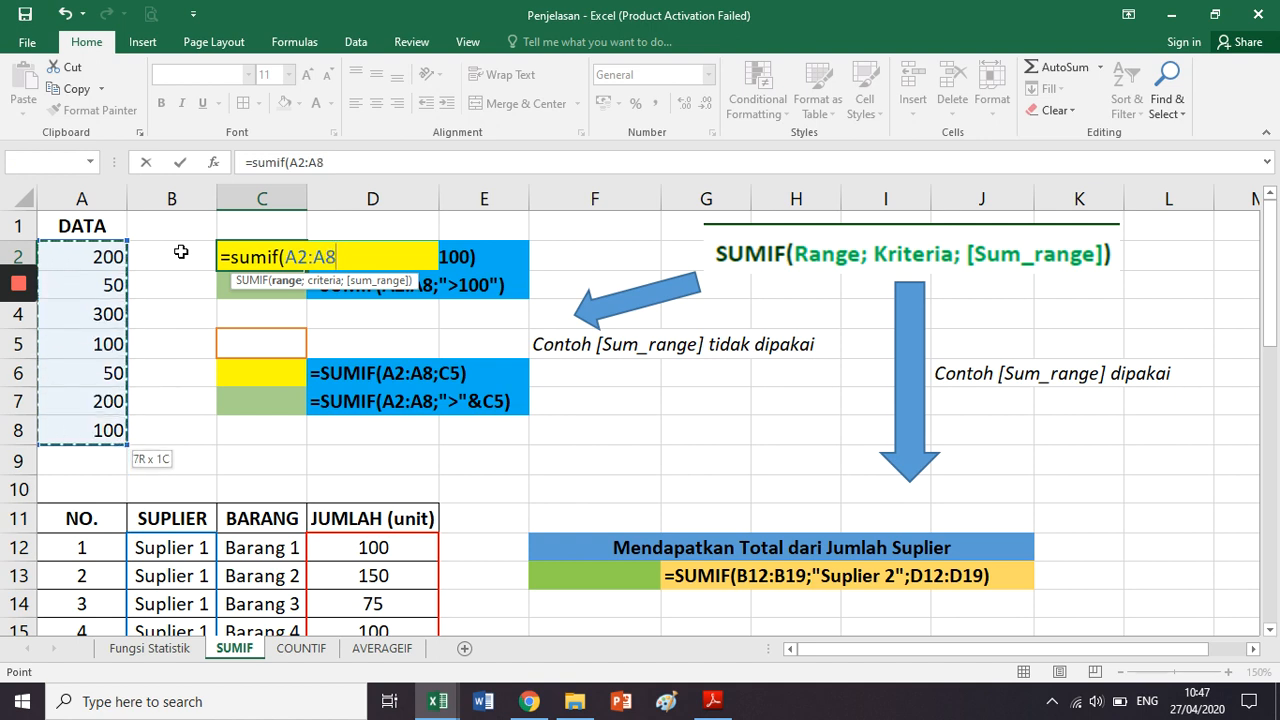
type(";")
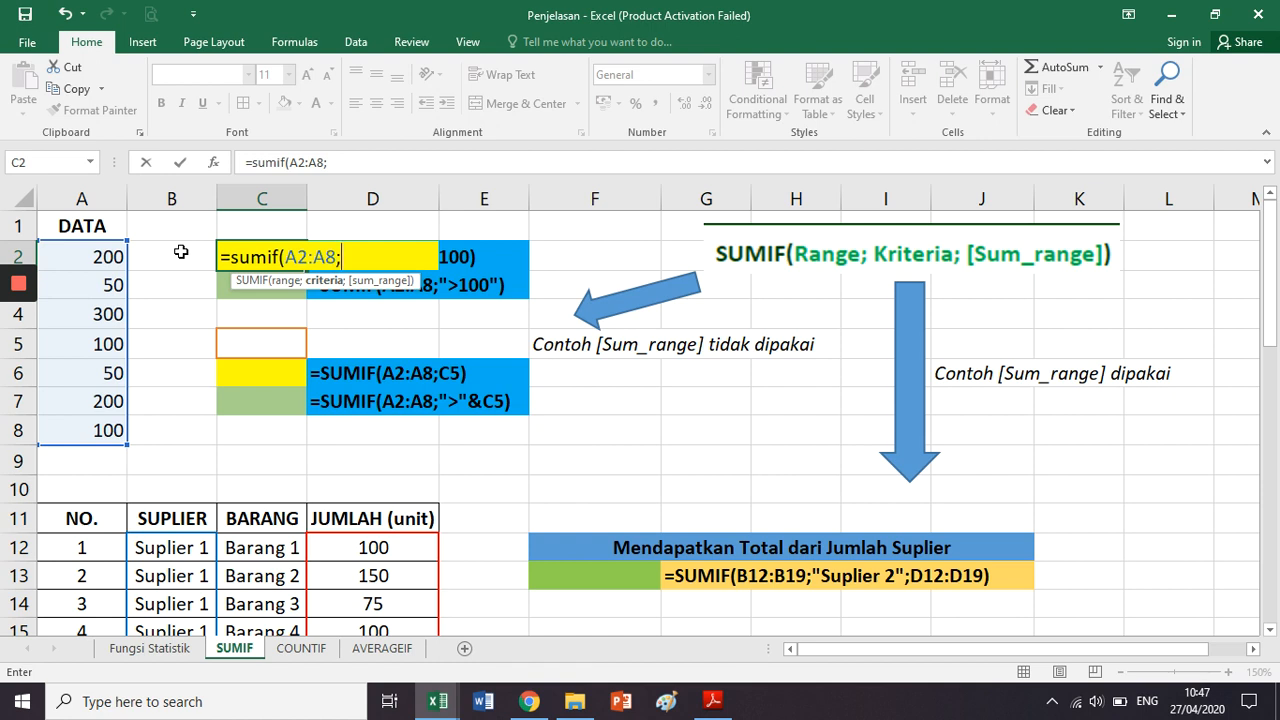
type("100)")
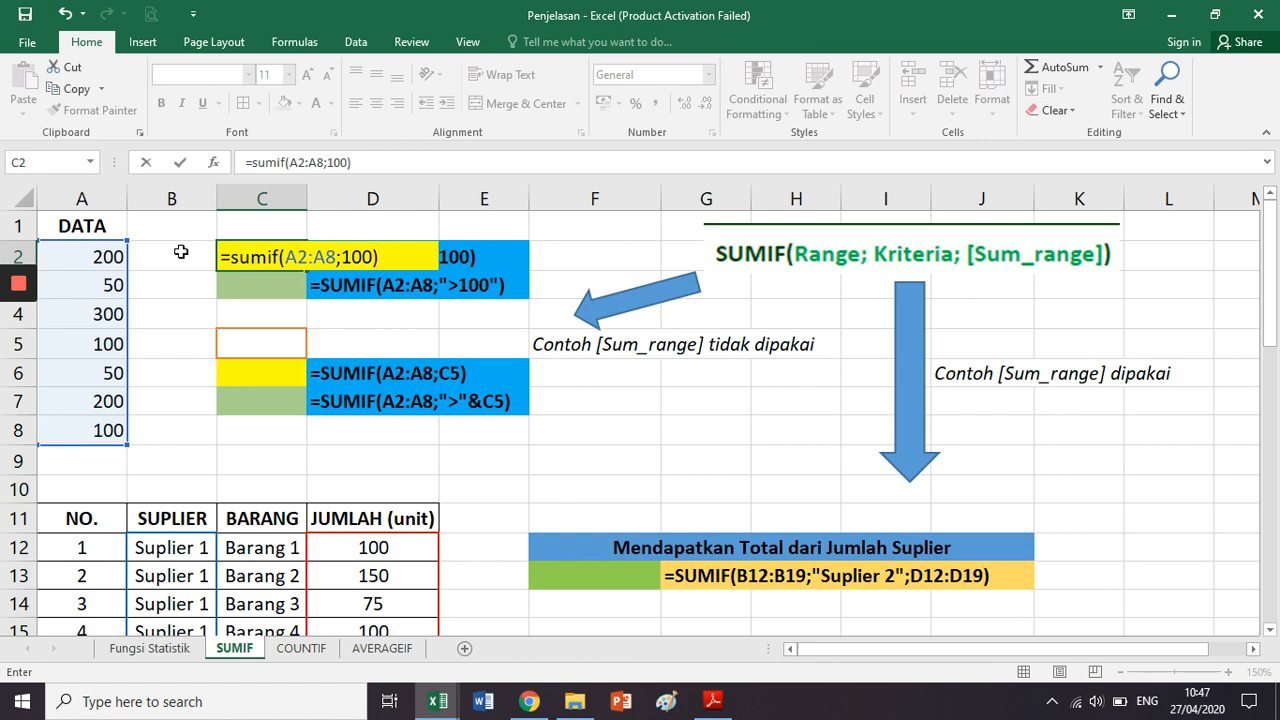
key("Return")
left_click(268, 256)
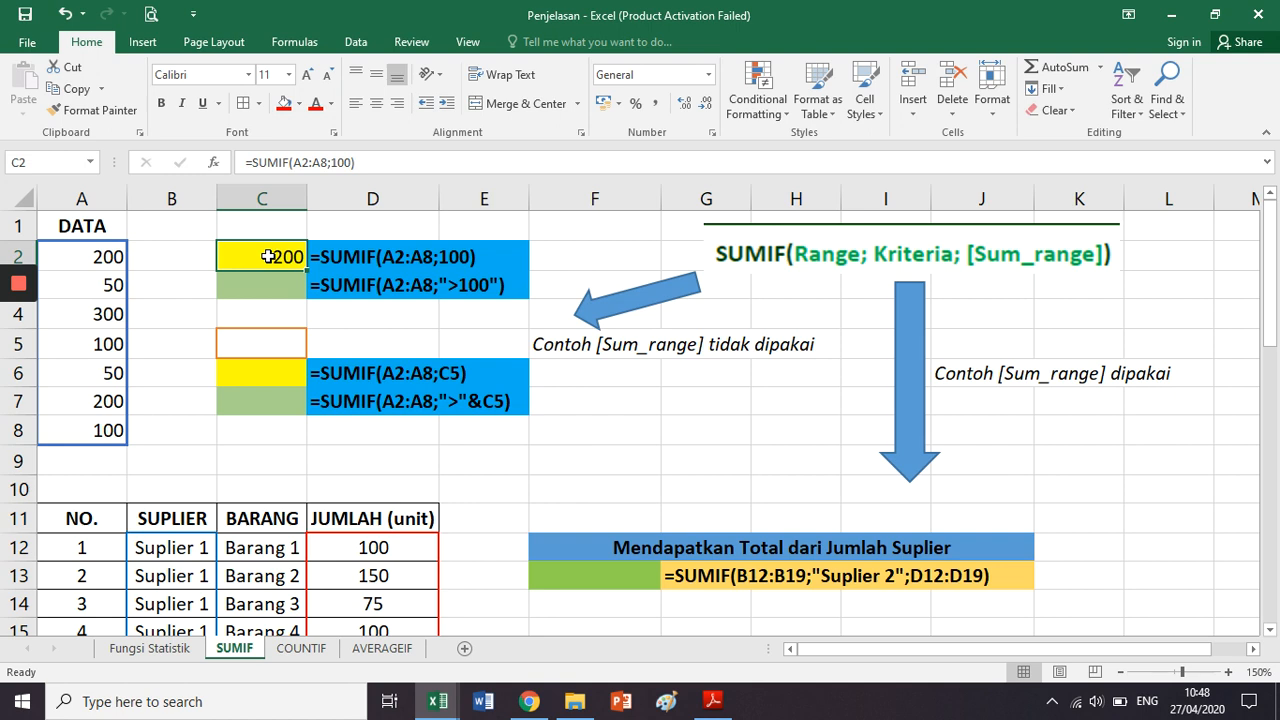
Examine the quoted criterion ">100" in the second example formula in D3.
left_click(355, 290)
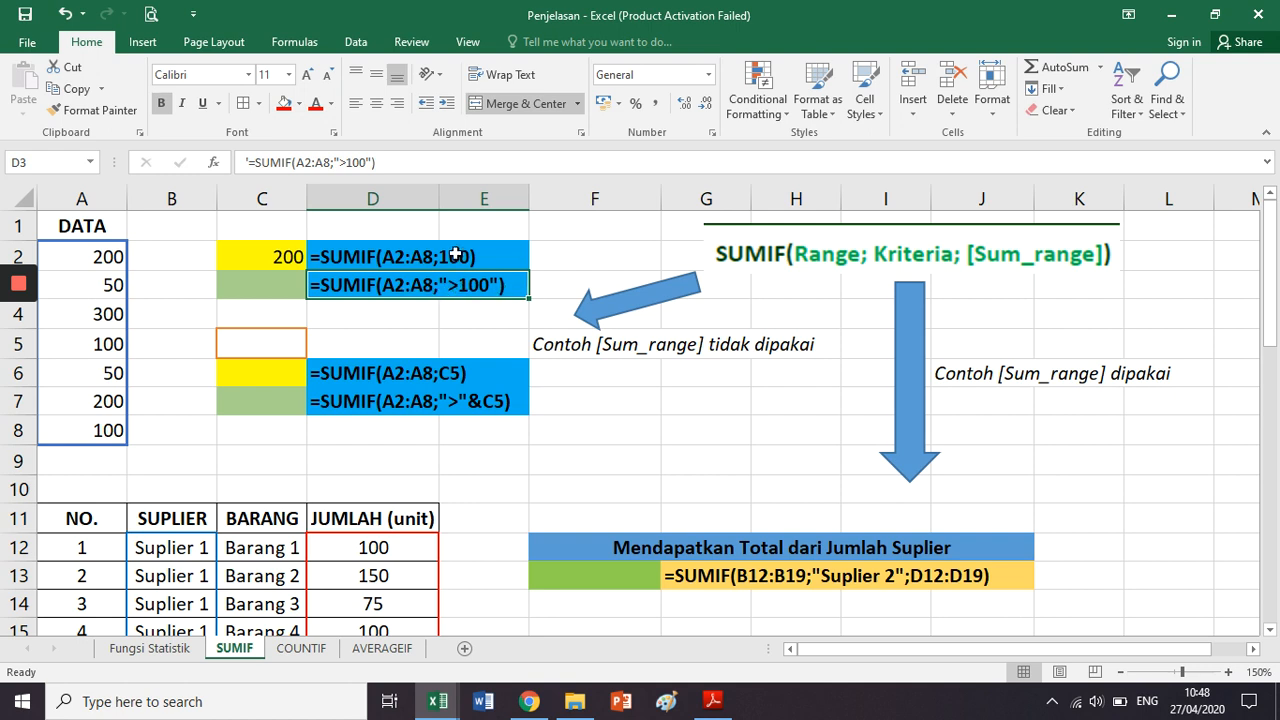
left_click(447, 286)
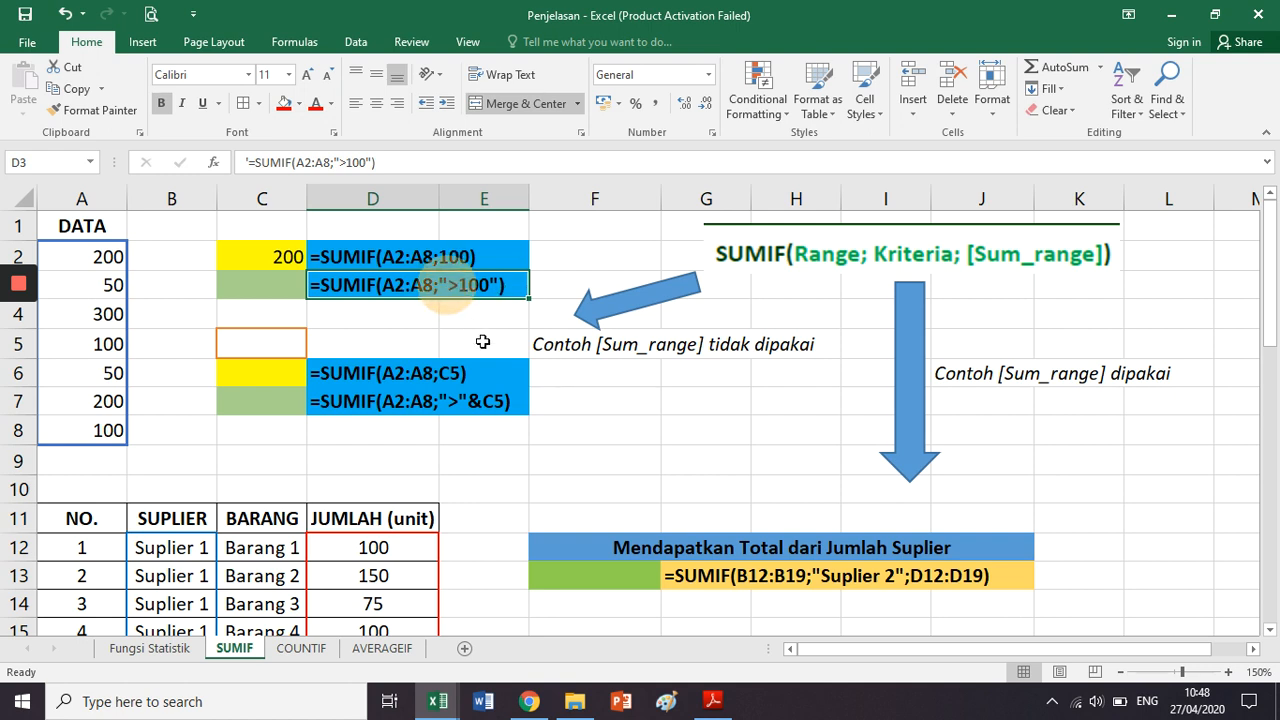
left_click(446, 288)
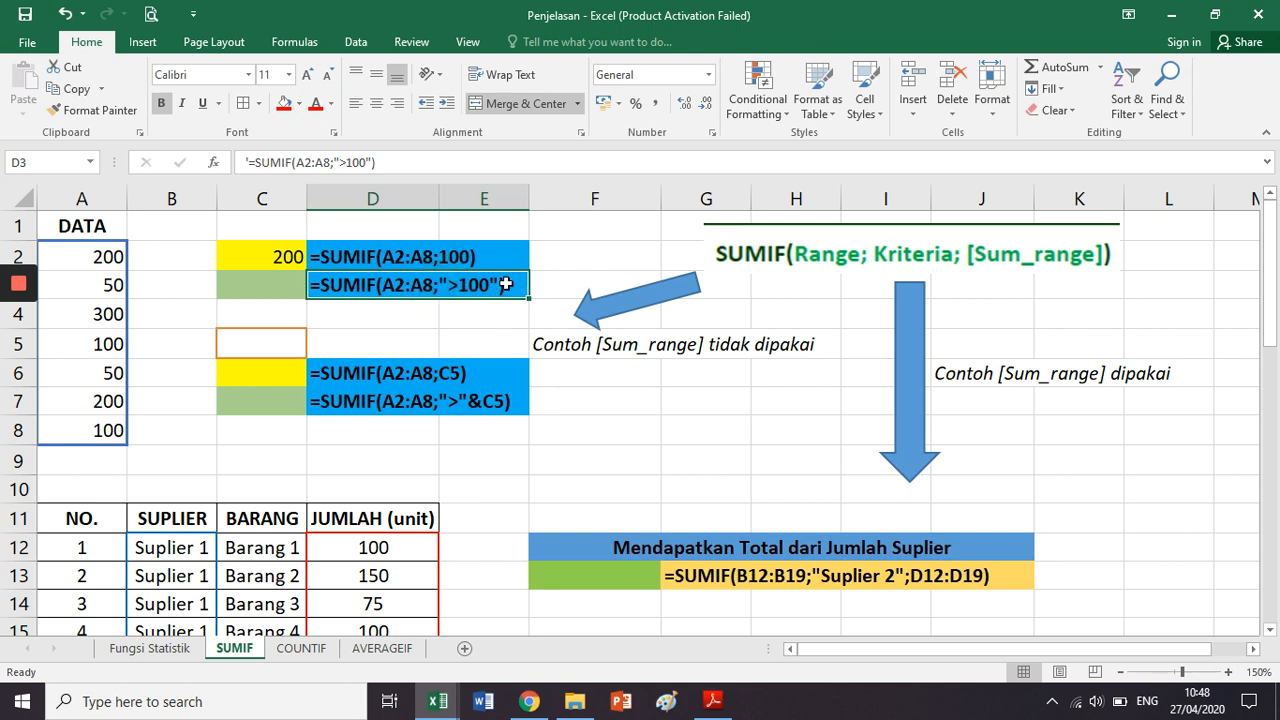
left_click(505, 284)
left_click(438, 291)
left_click(506, 287)
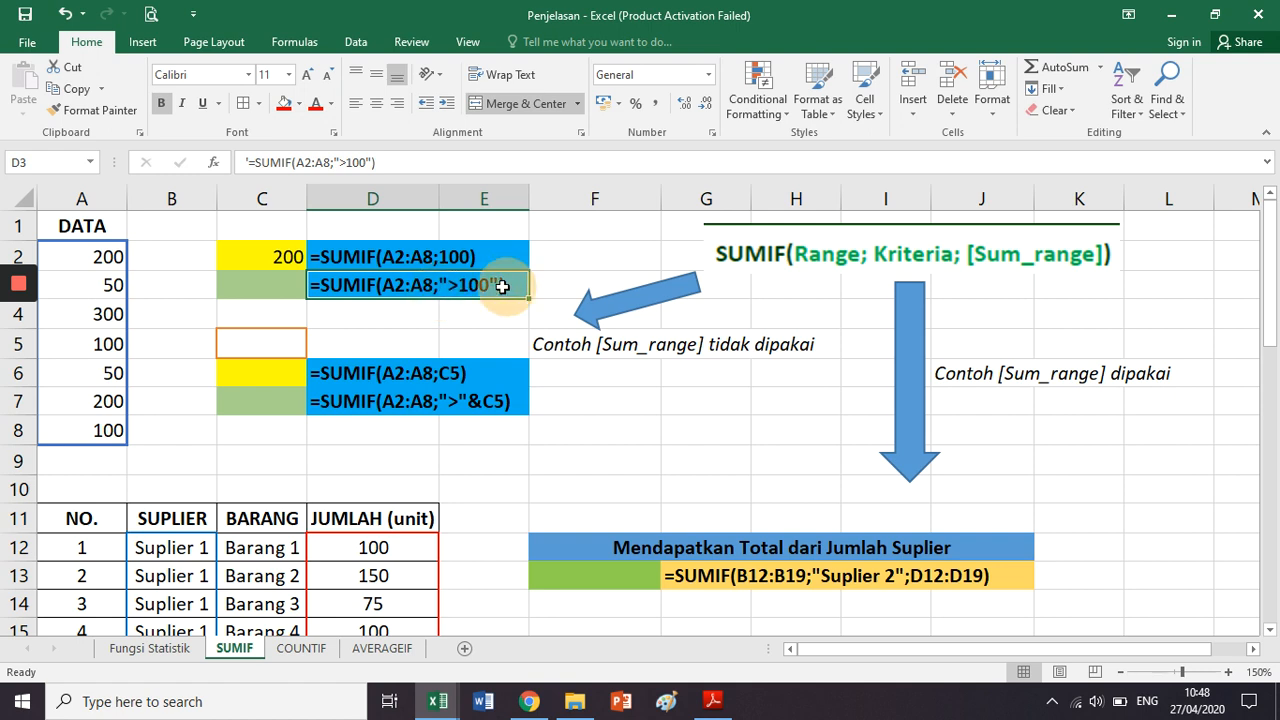
left_click(441, 286)
left_click(498, 286)
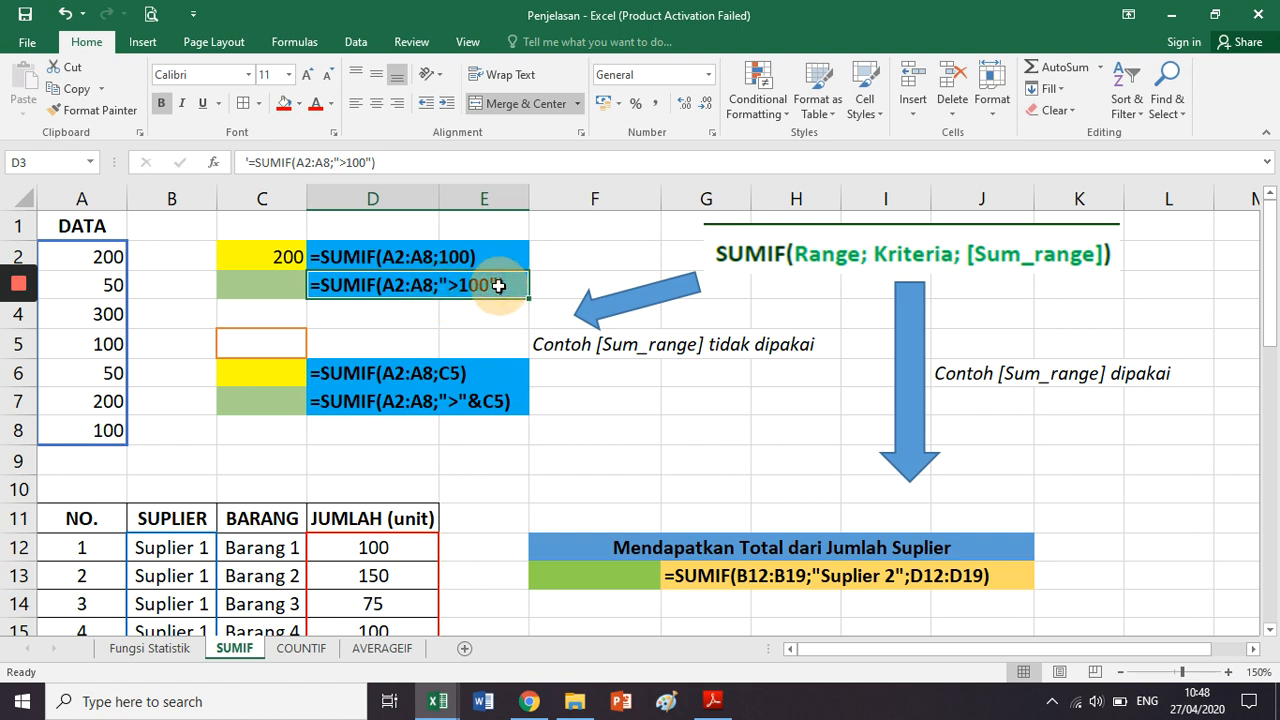
left_click(446, 287)
left_click(500, 286)
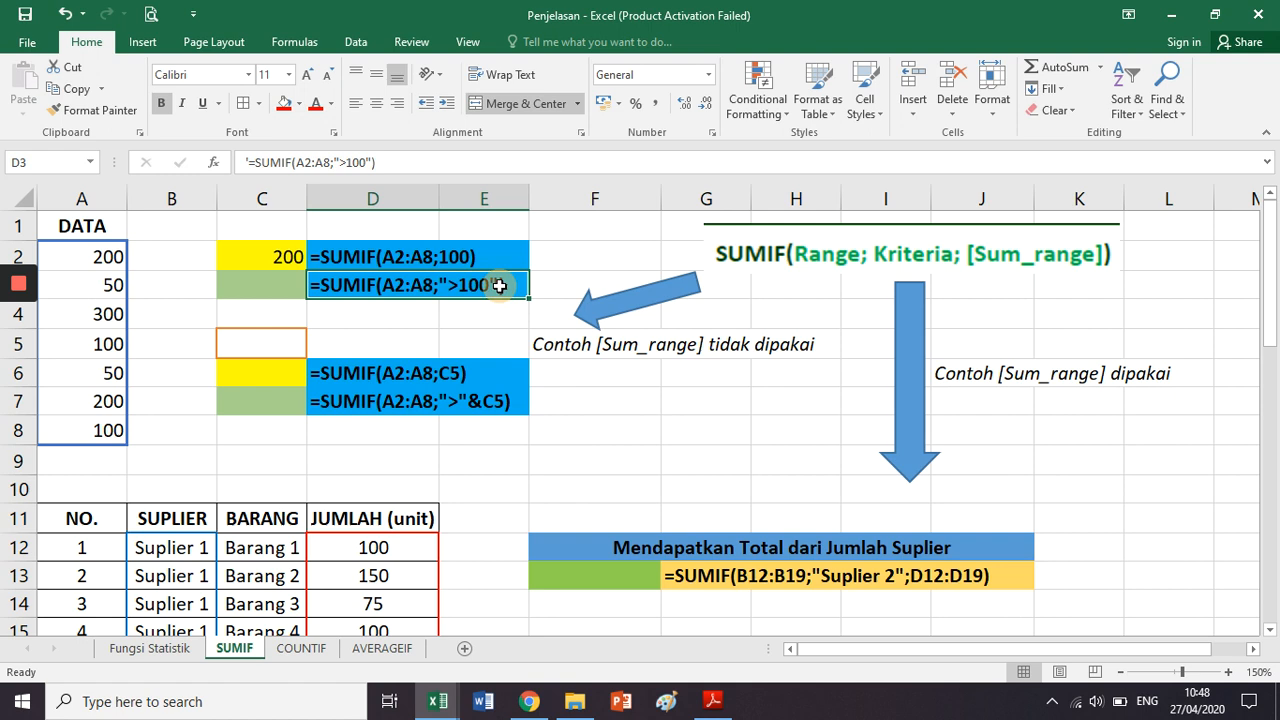
left_click(442, 288)
left_click(493, 287)
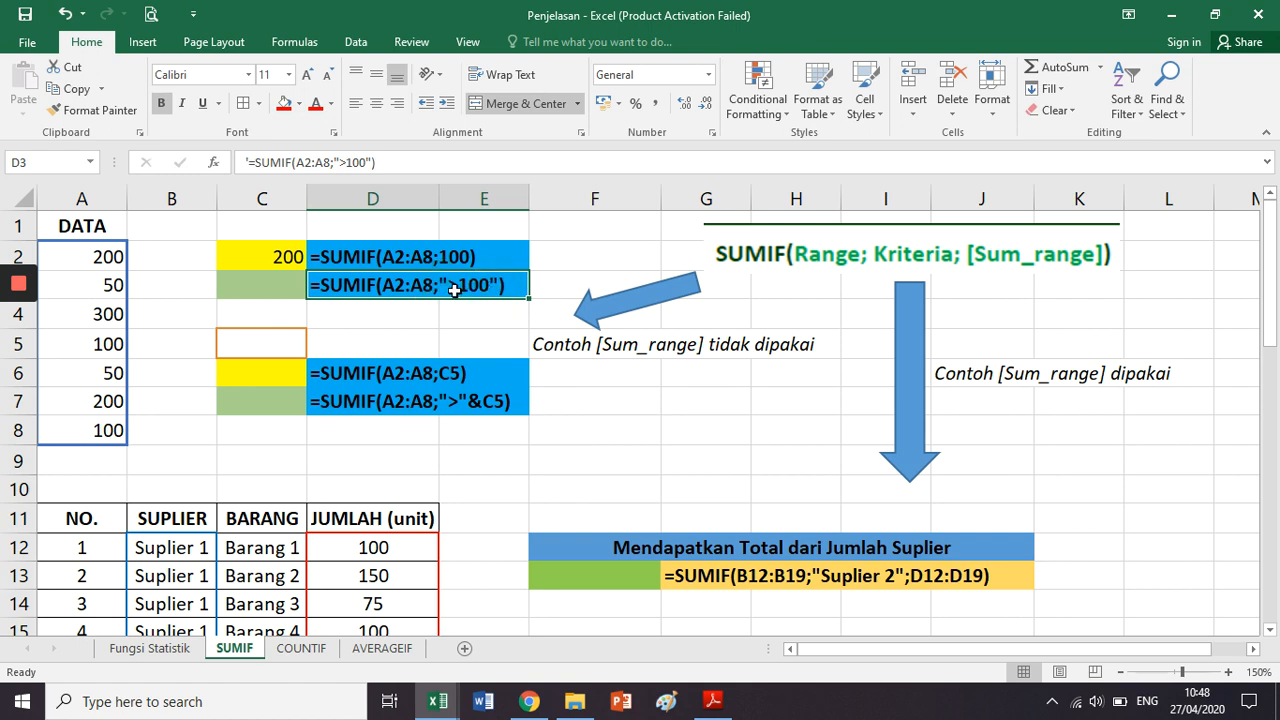
Compare the unquoted criterion 100 in D2 with the quoted criterion in D3.
left_click(448, 258)
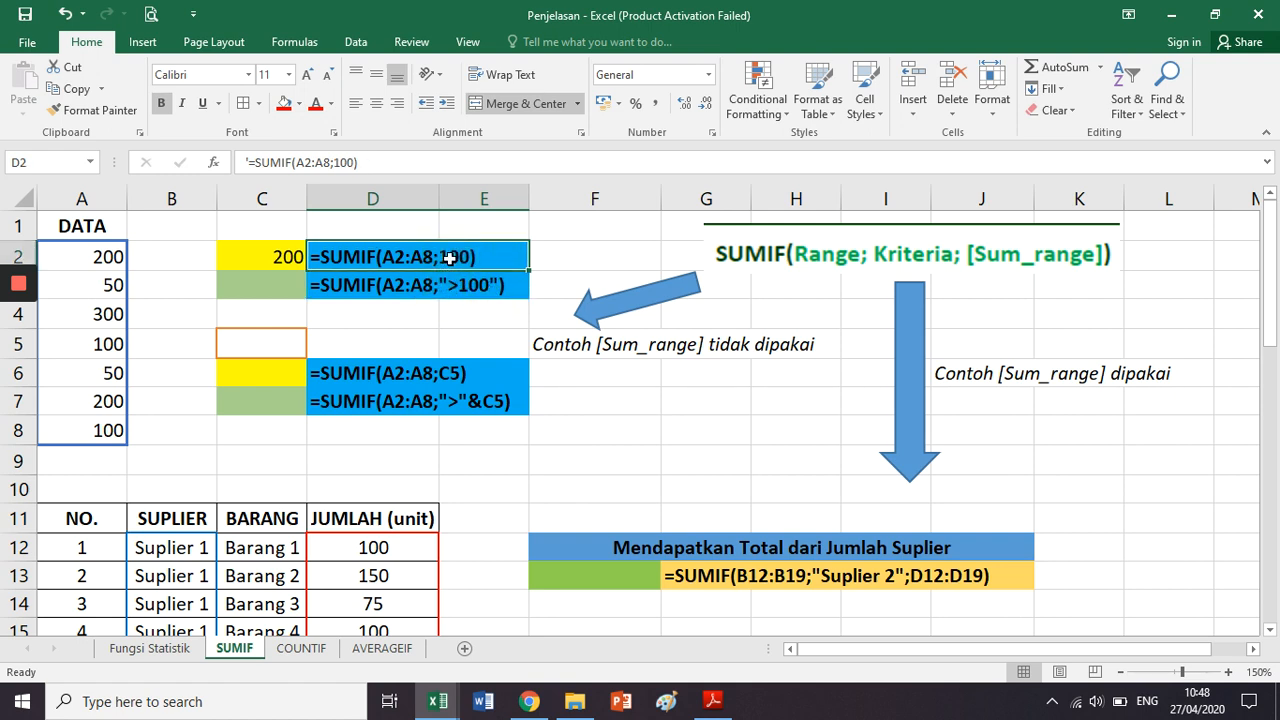
left_click(440, 261)
left_click(479, 261)
left_click(438, 267)
left_click(450, 292)
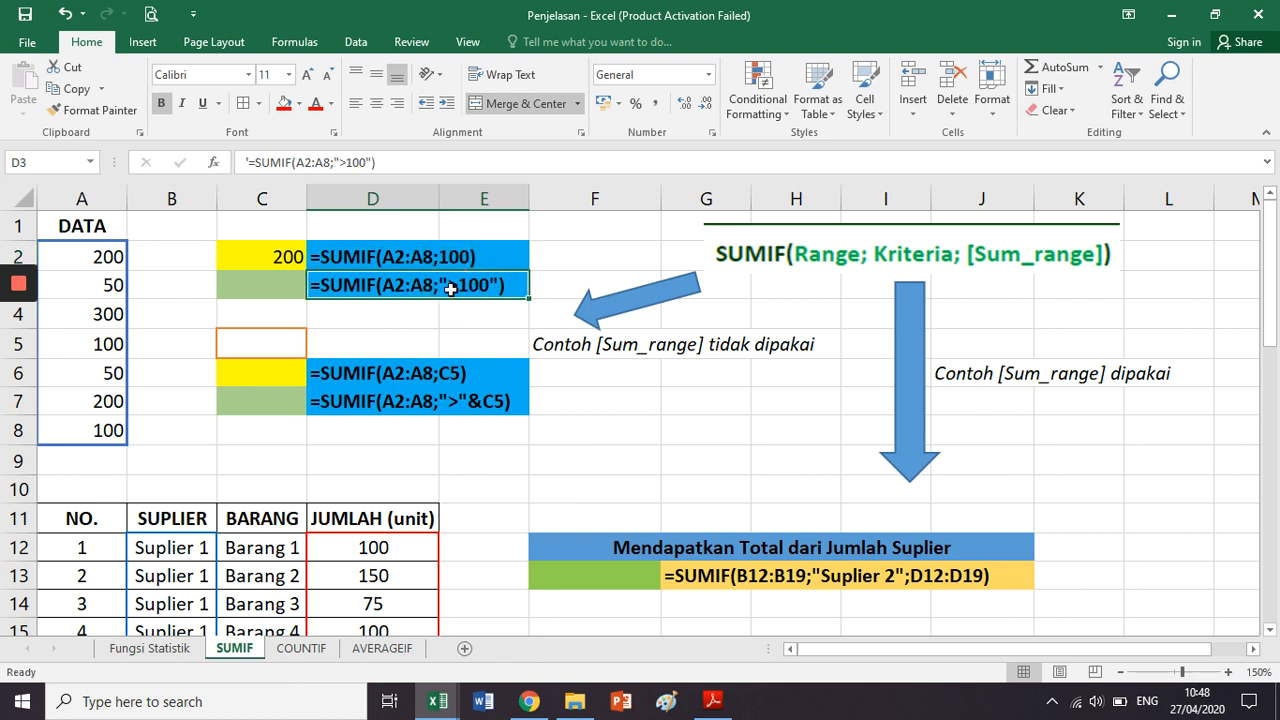
left_click(450, 289)
Review the notes on numeric and string data from F14 to G16 of the Fungsi Statistik sheet and return to the SUMIF sheet.
left_click(150, 648)
scroll(420, 458, "down", 3)
left_click(445, 317)
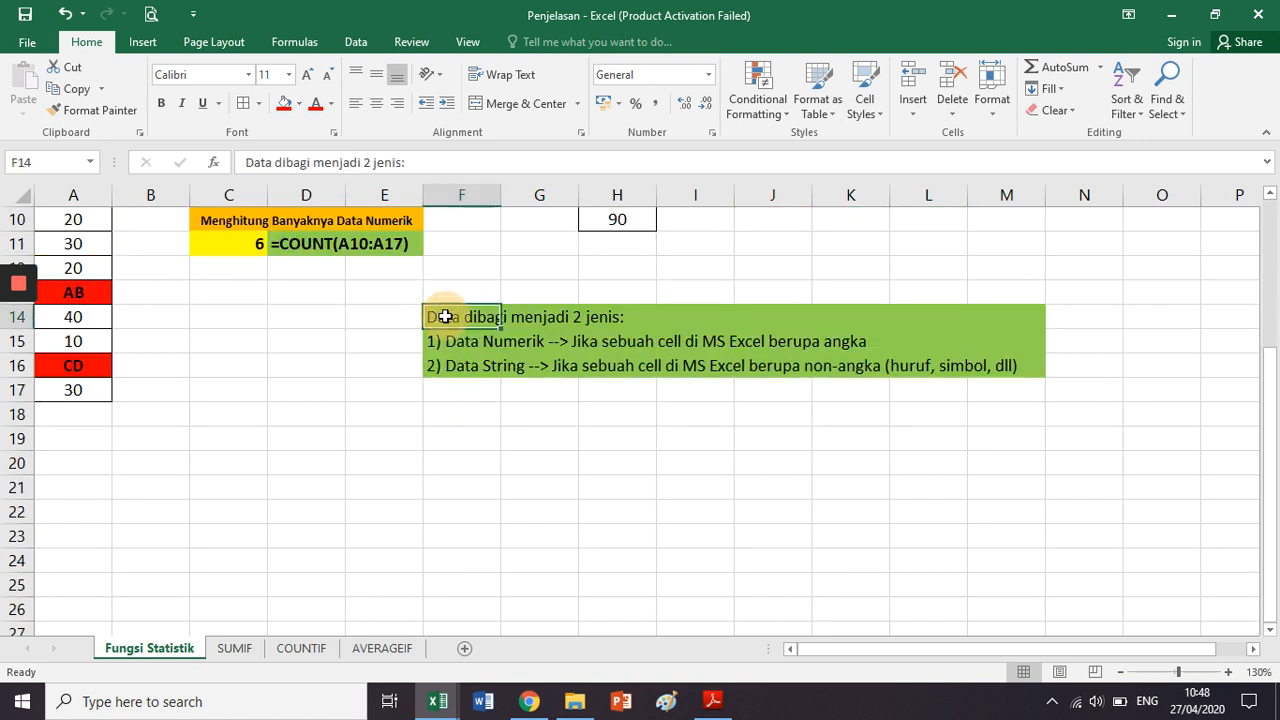
left_click_drag(451, 356, 530, 368)
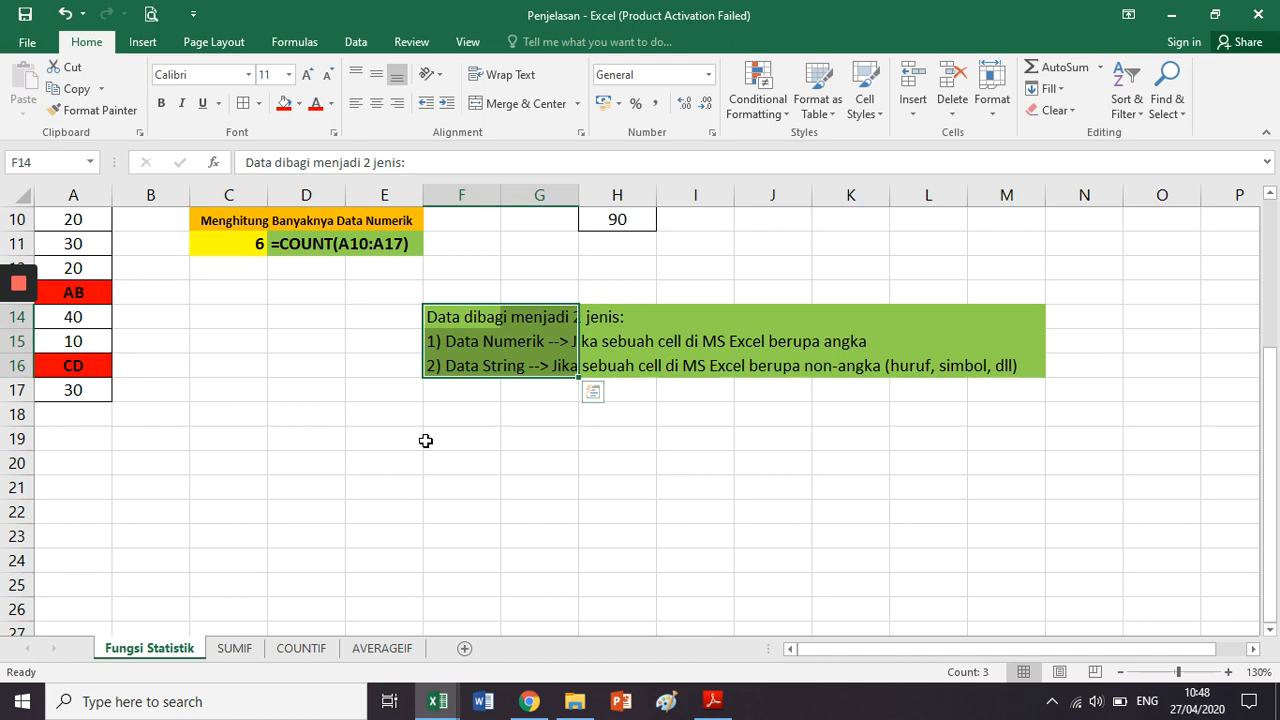
scroll(426, 440, "up", 3)
left_click(234, 650)
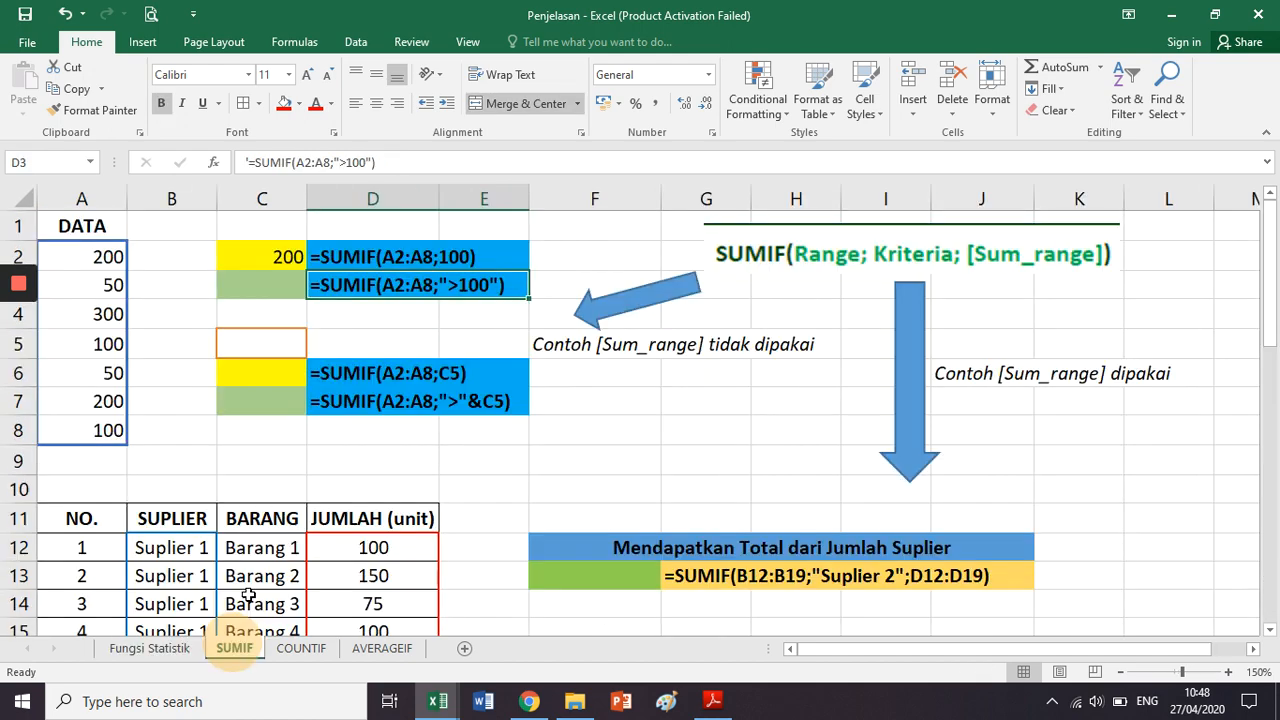
Go over the criteria of the example formulas in D2 and D3 again as numeric and string data.
left_click(424, 262)
left_click(475, 258)
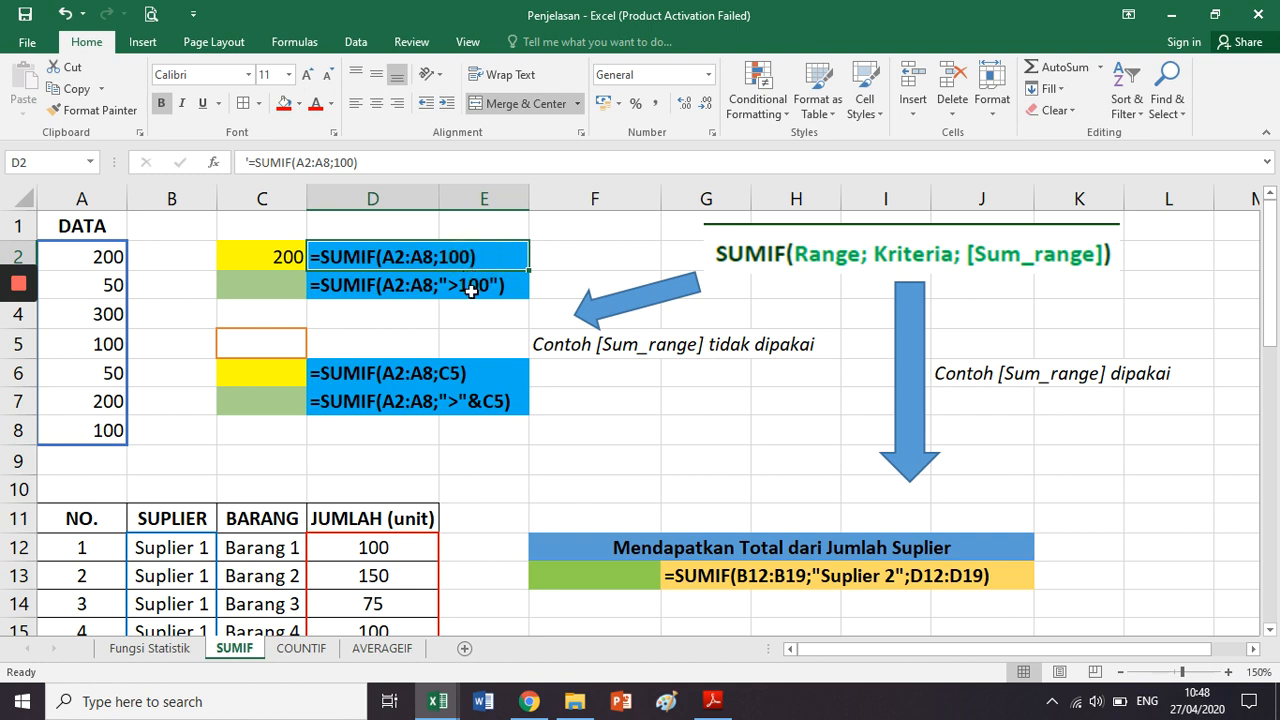
left_click(471, 291)
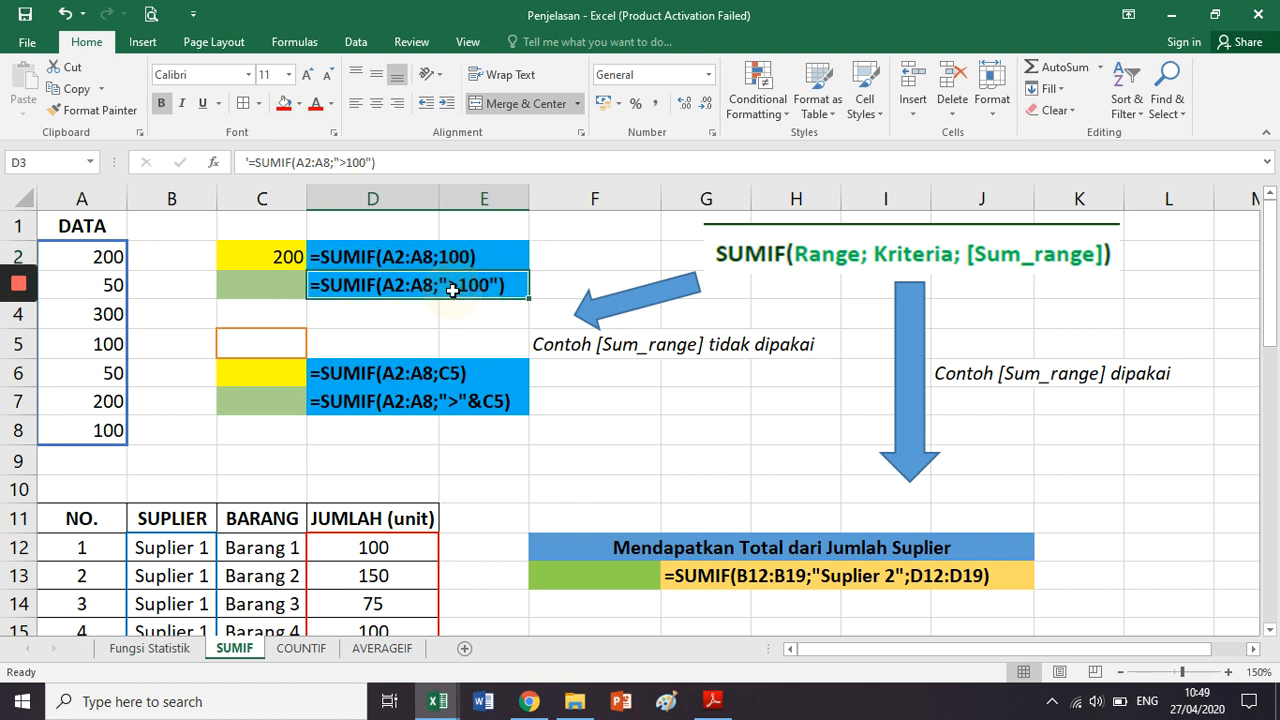
left_click(472, 289)
left_click(457, 292)
Review the Kriteria and Sum_range arguments in the SUMIF syntax picture and inspect the full text of the D3 example formula.
left_click(908, 250)
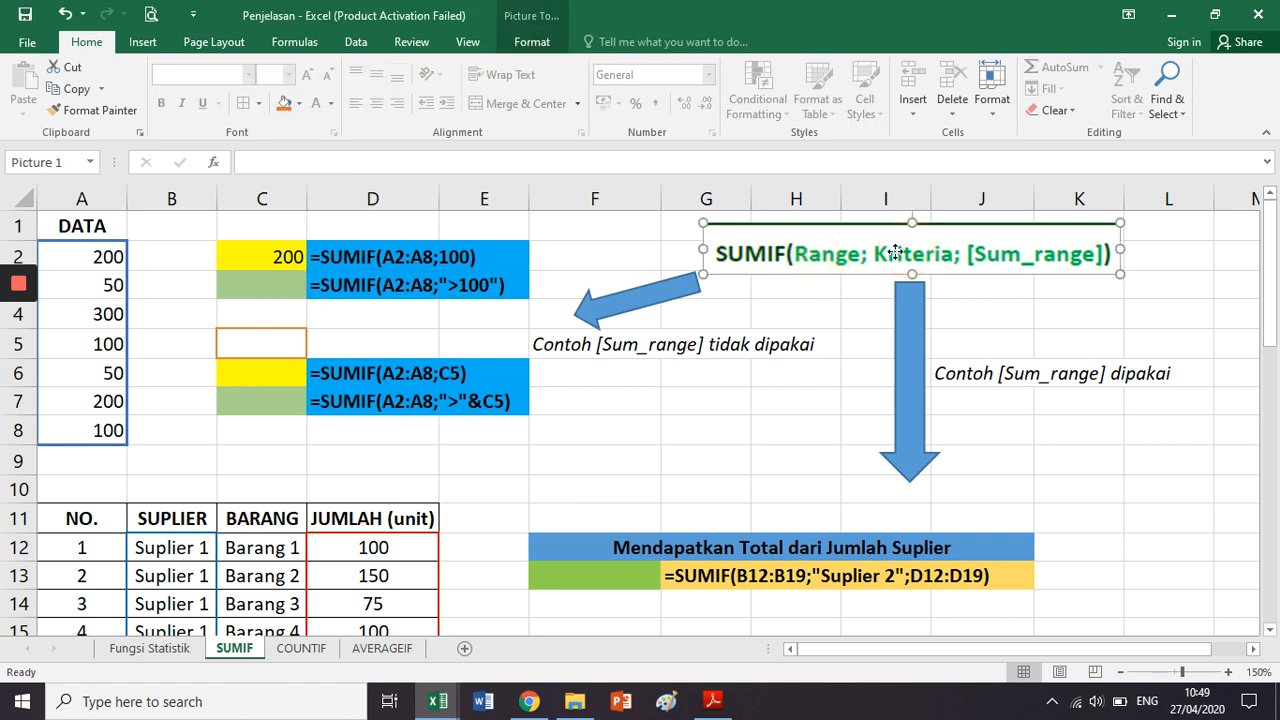
left_click(1047, 254)
left_click(476, 287)
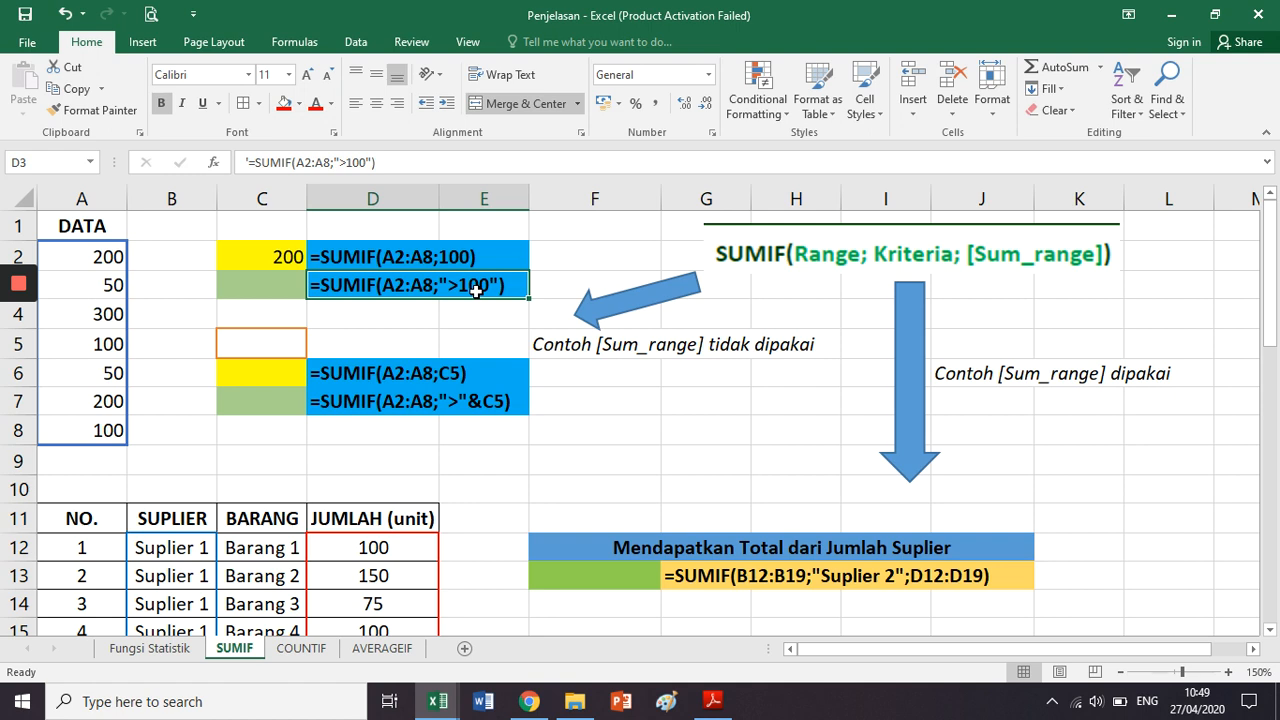
left_click(370, 162)
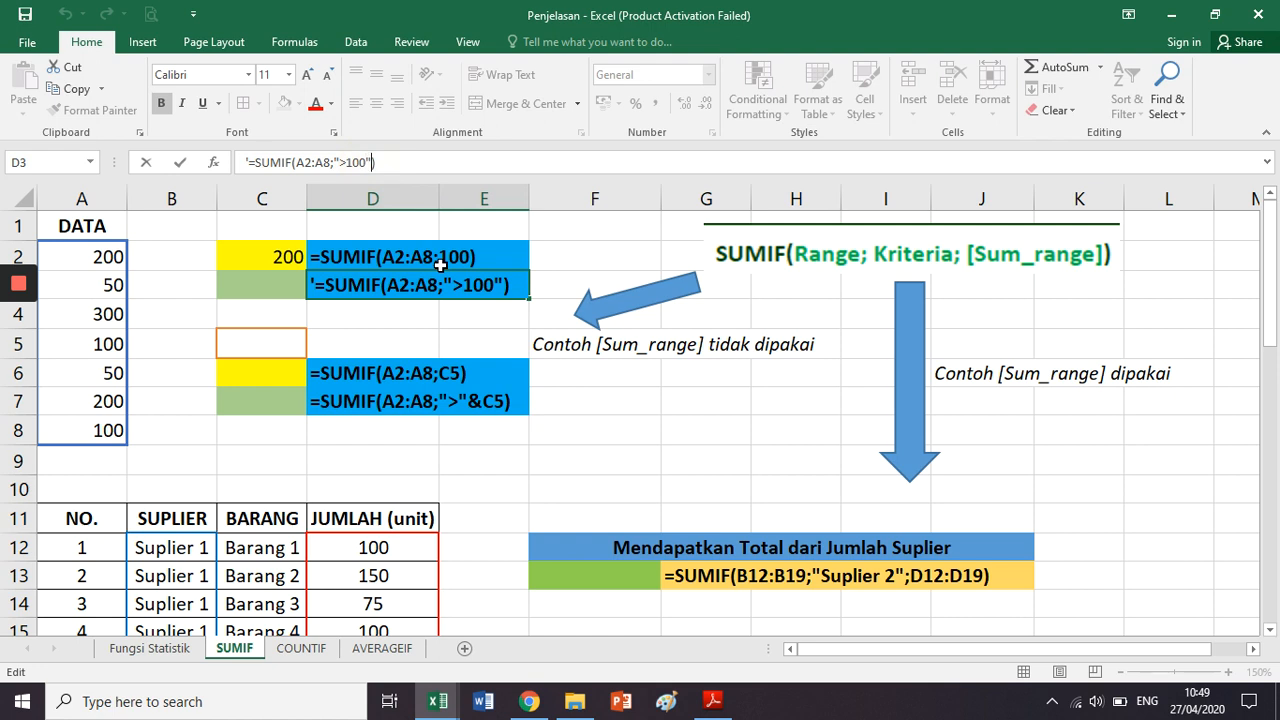
key("Return")
Try to enter =sumif(A2:A8;>100) in cell C3 with the criterion left unquoted.
key("Up")
key("Left")
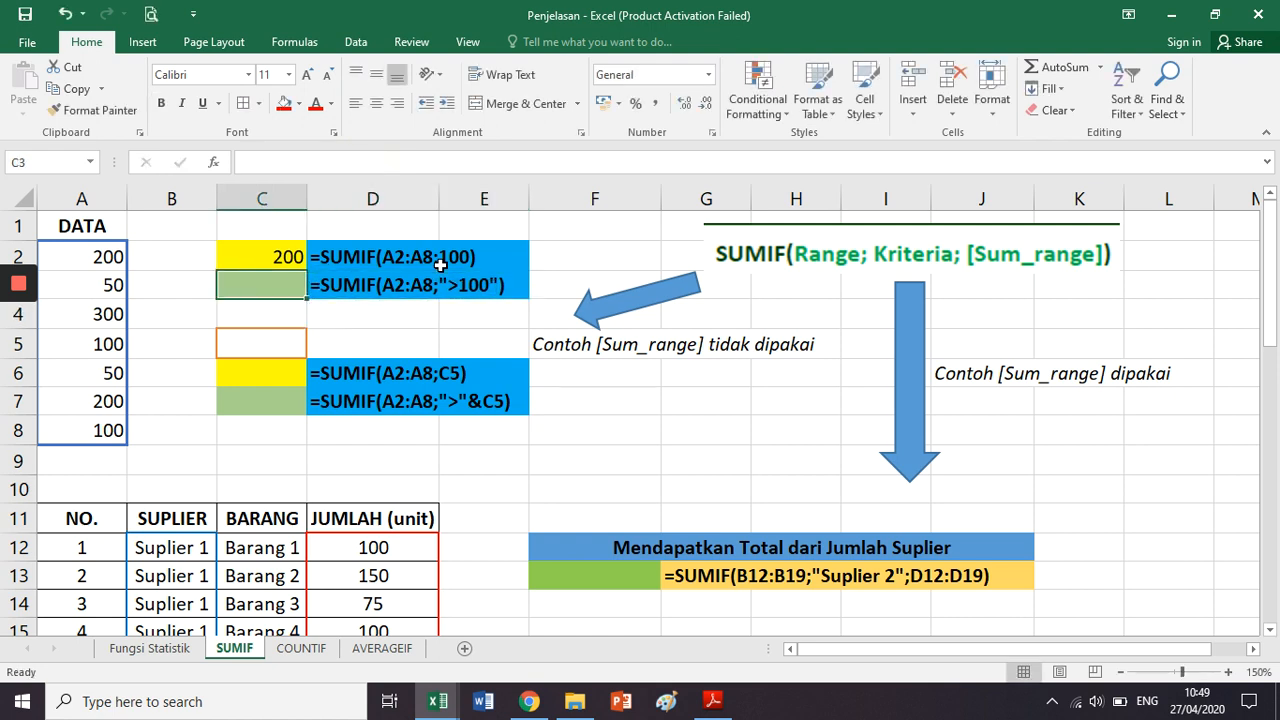
type("=sumif(")
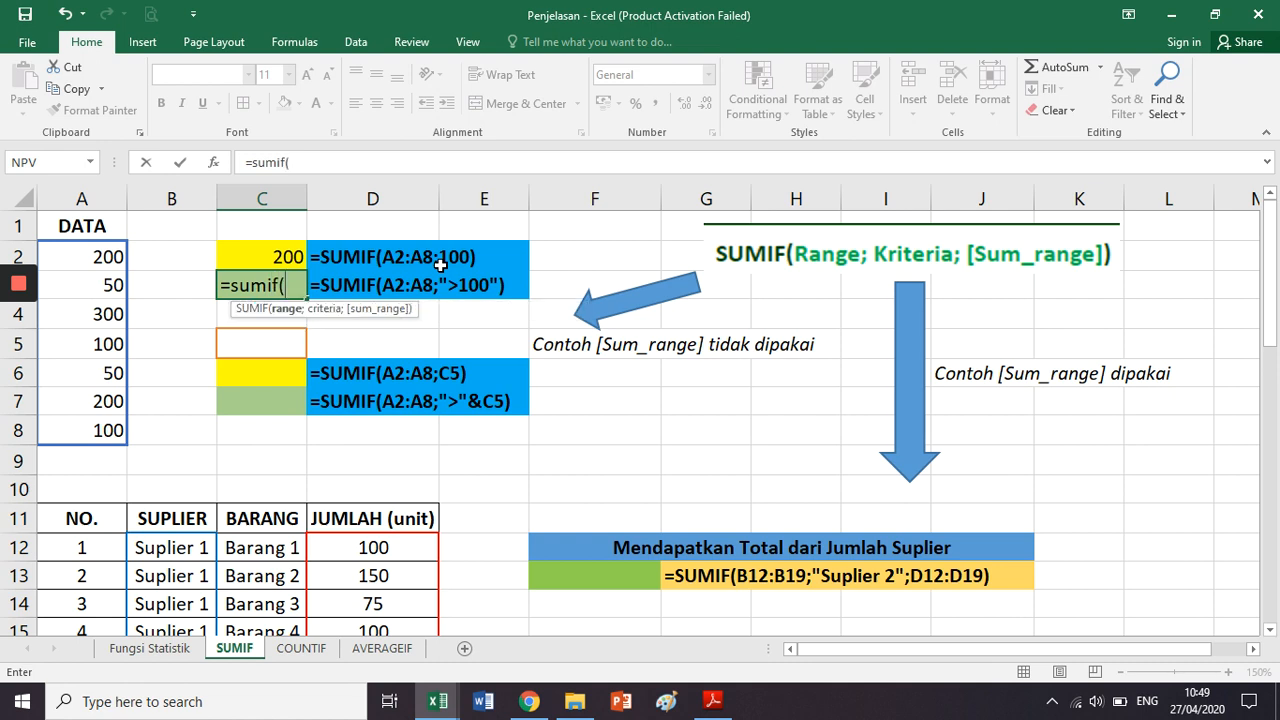
key("Left")
key("Left")
key("Up")
key("shift+Down")
key("shift+Down")
key("shift+Down")
key("shift+Down")
key("shift+Down")
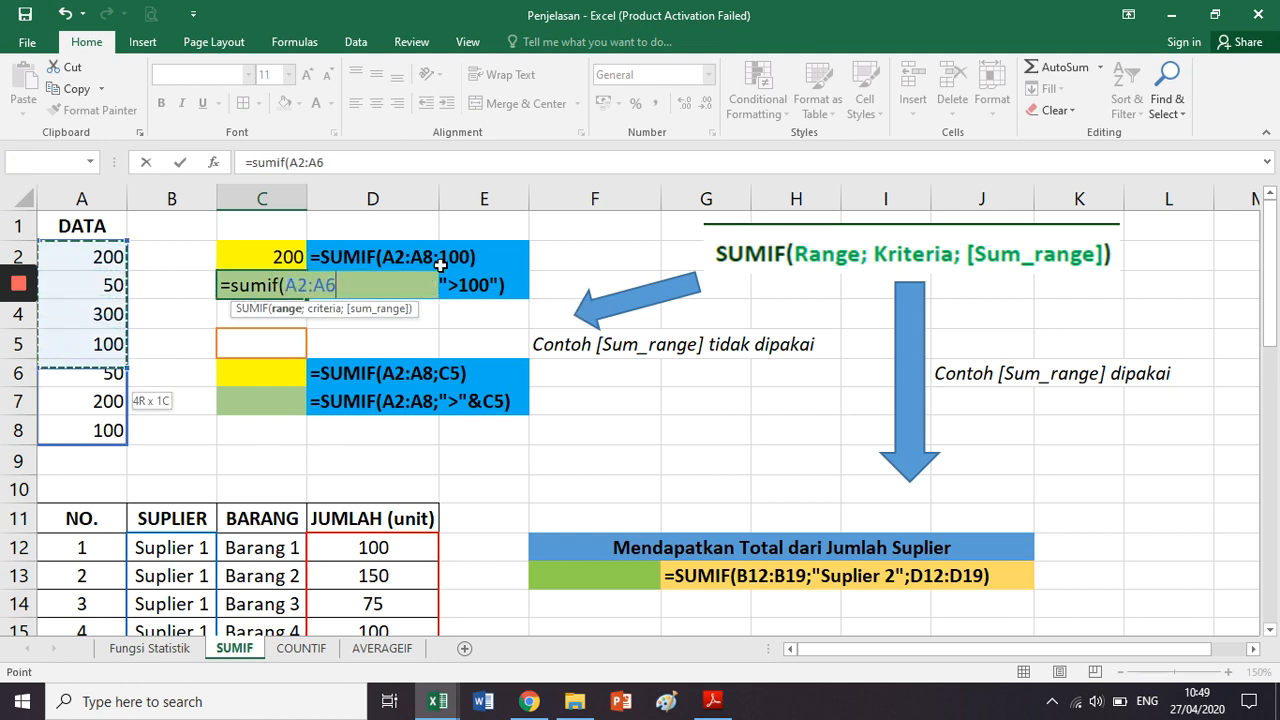
key("shift+Down")
type(";")
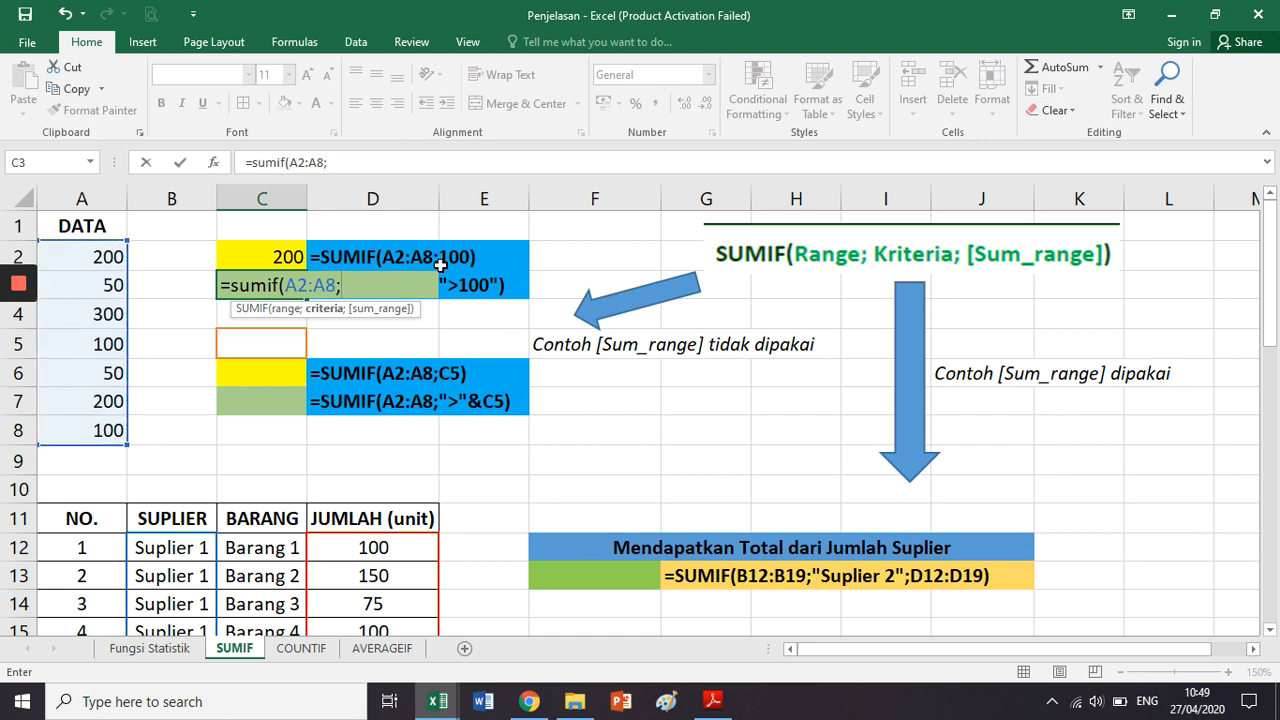
type(">100)")
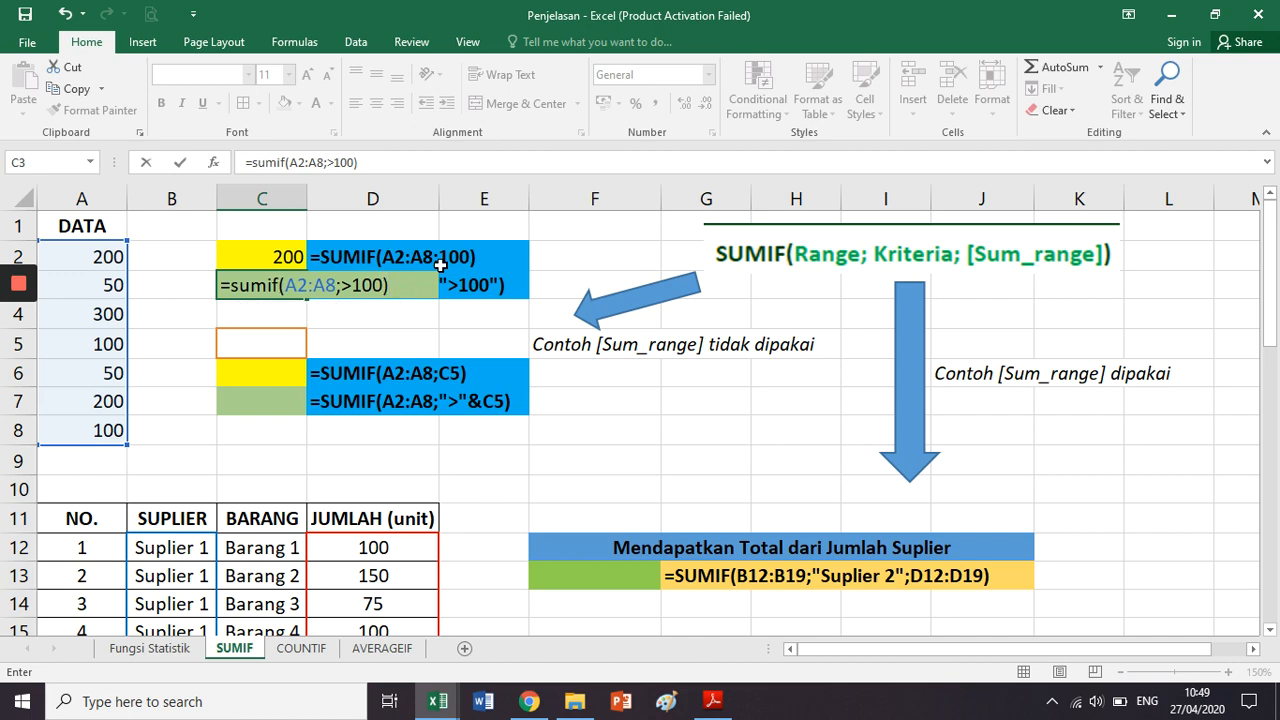
key("Return")
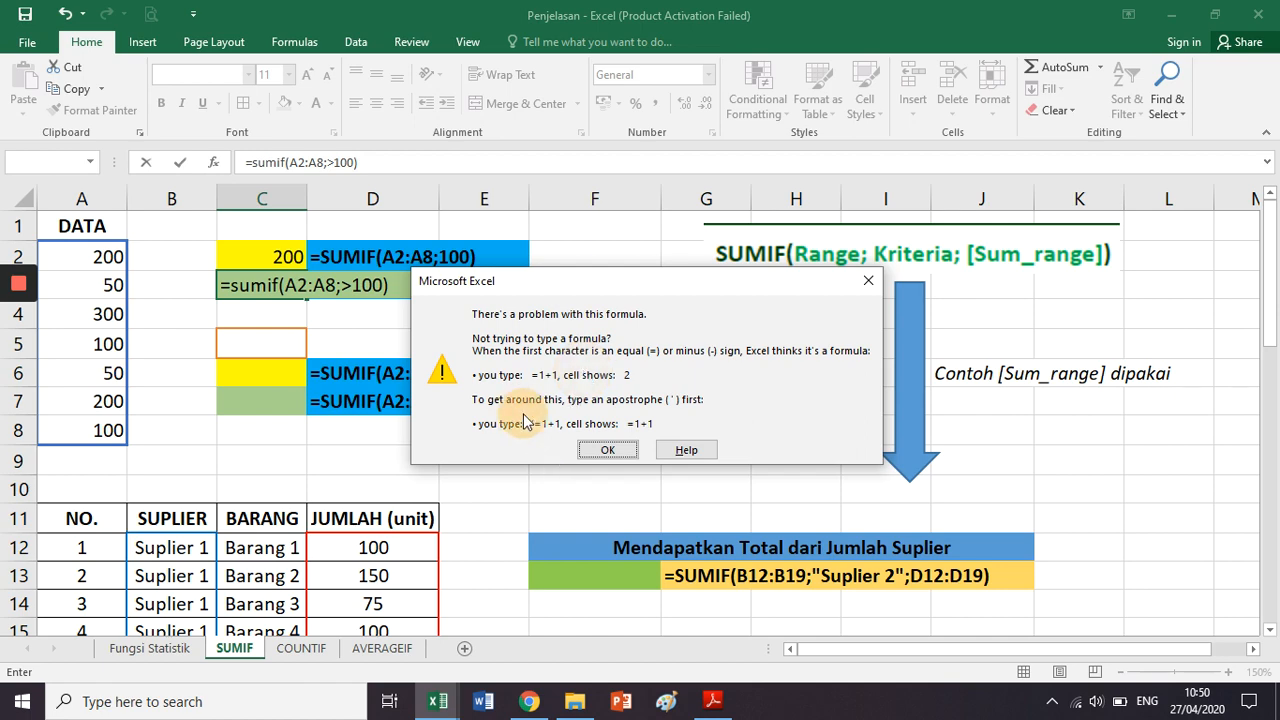
left_click(635, 452)
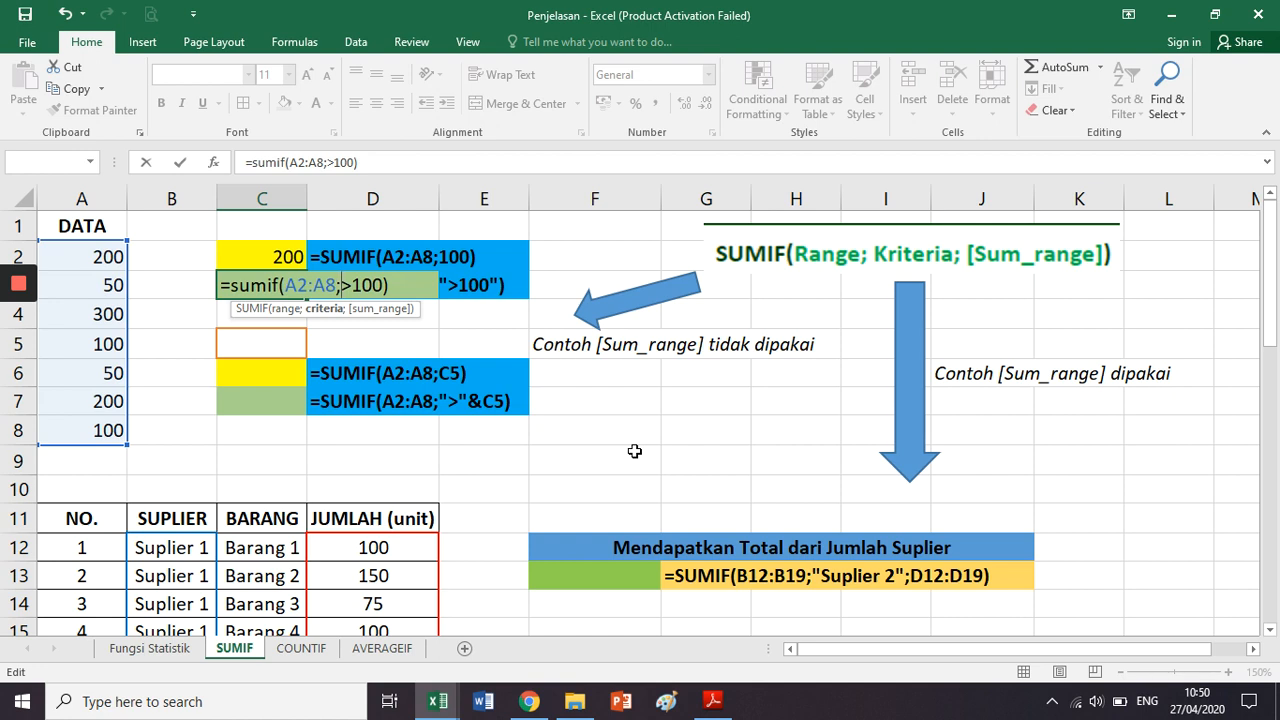
Enclose the >100 criterion of the C3 formula in double quotes and enter it as =SUMIF(A2:A8;">100").
type("\"")
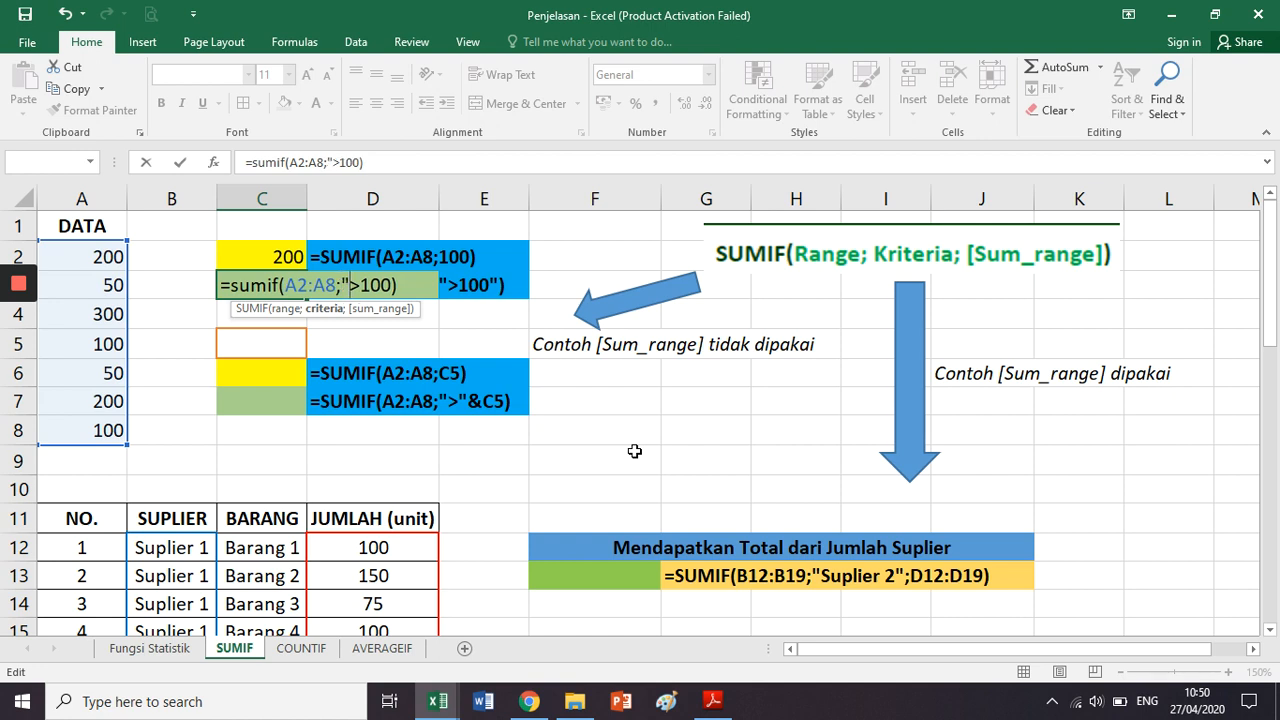
key("Right")
key("Right")
key("Right")
key("Right")
type("\"")
key("Left")
key("Left")
key("Left")
key("Left")
key("Left")
key("Right")
key("Right")
key("Right")
key("Right")
key("Right")
key("Right")
key("ctrl+Return")
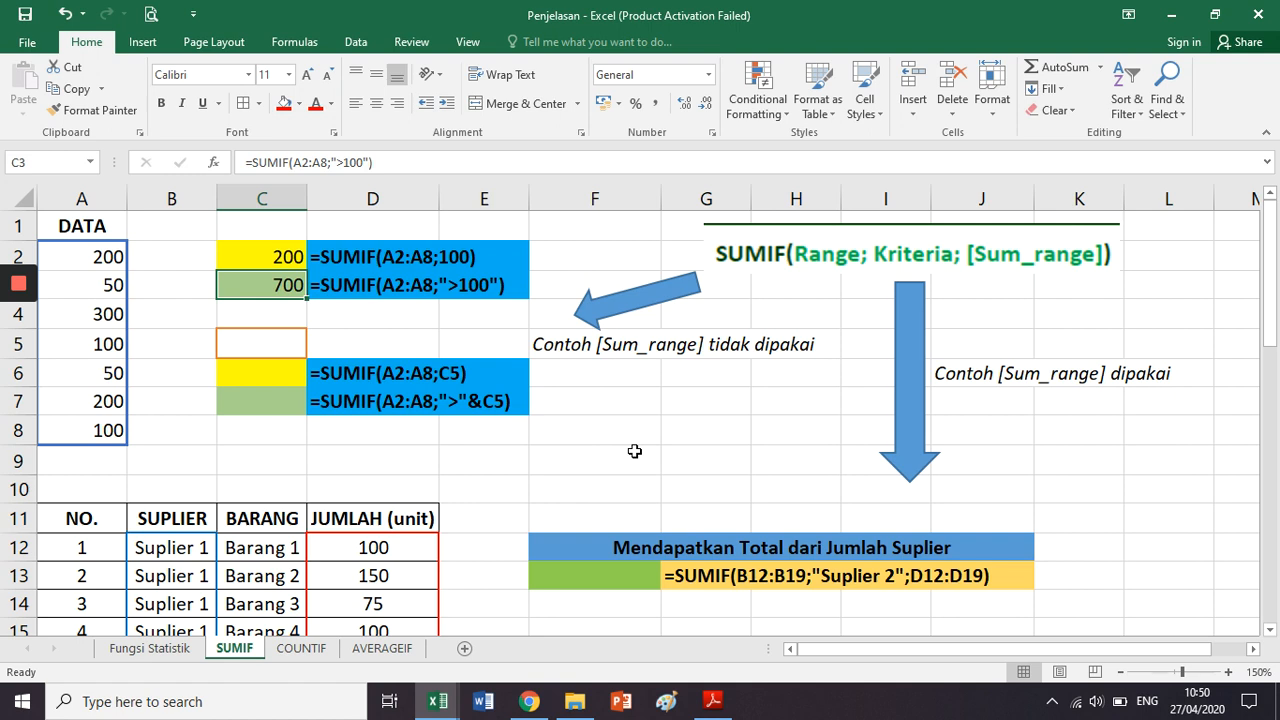
Go through the DATA values from A2 to A8 one by one, checking each against the >100 criterion in D3.
key("Left")
key("Left")
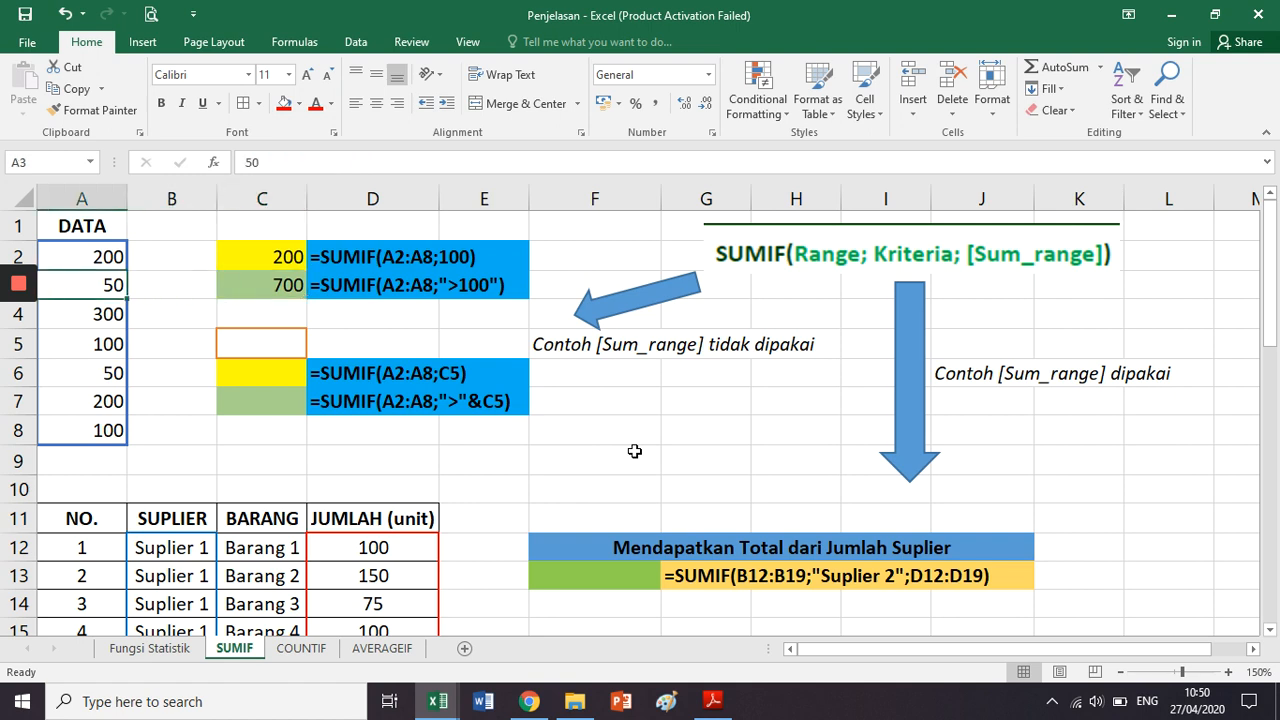
key("Up")
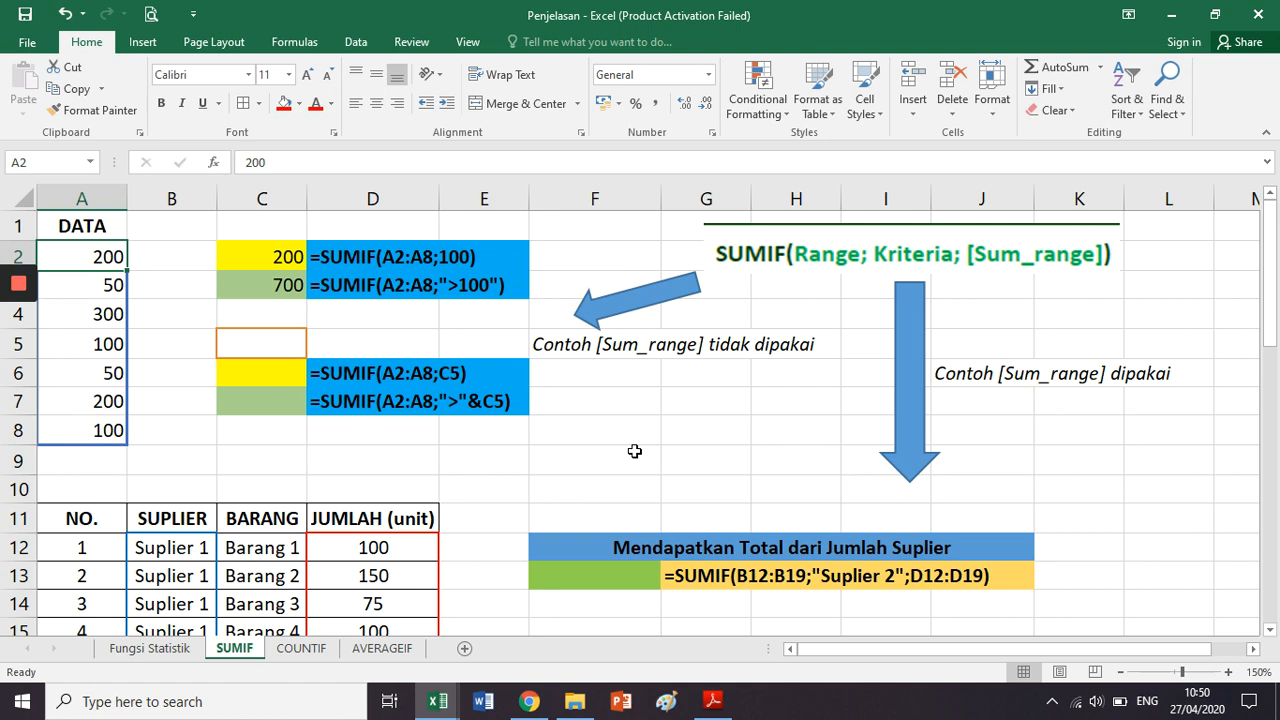
key("Down")
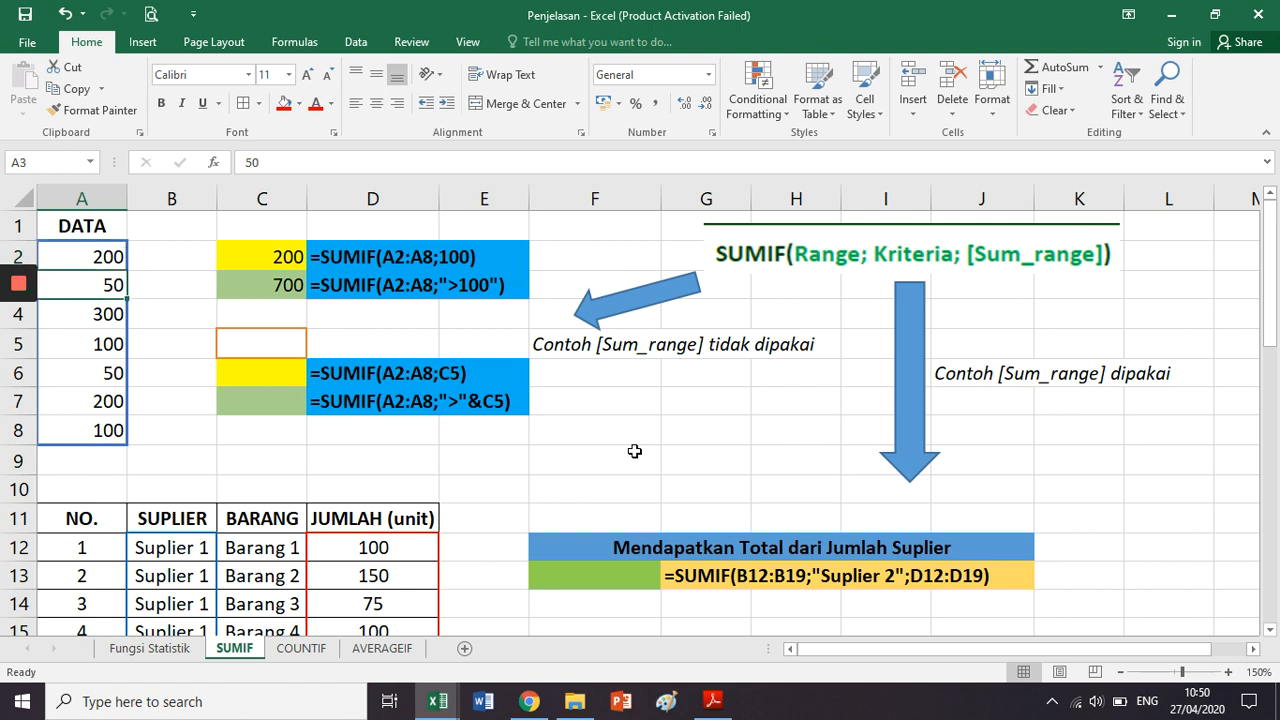
key("Down")
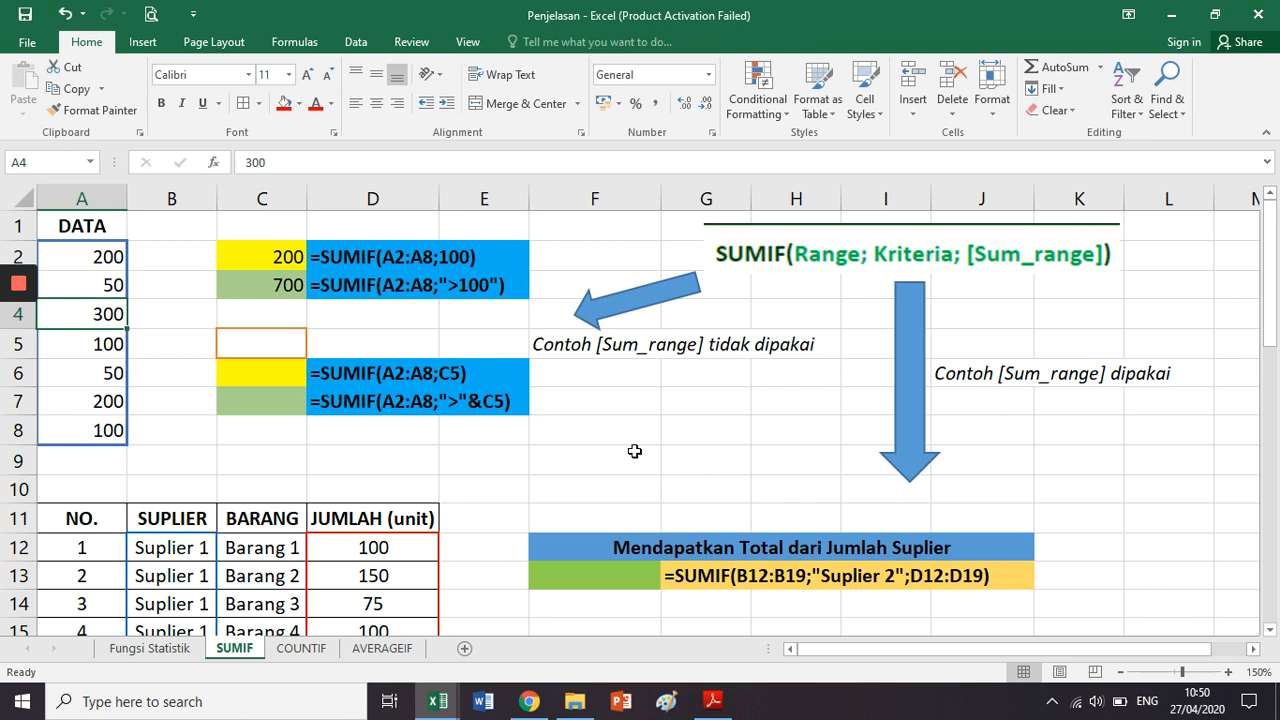
key("Down")
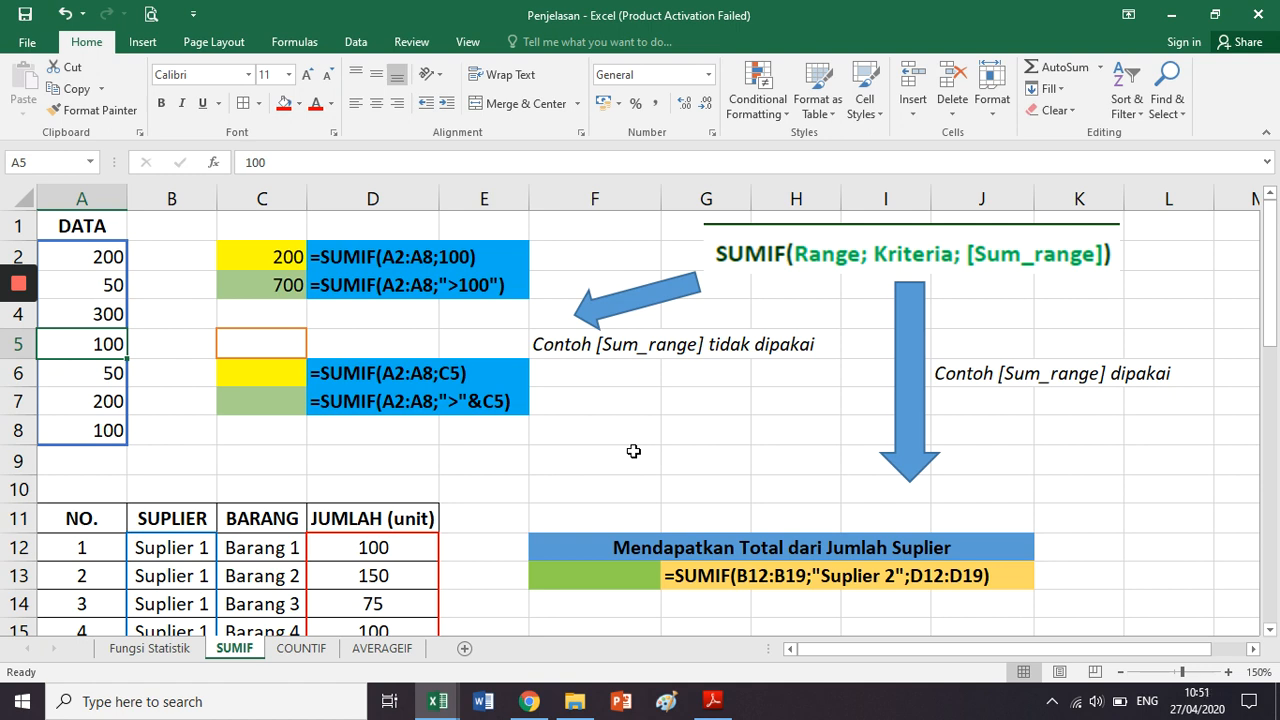
left_click(463, 290)
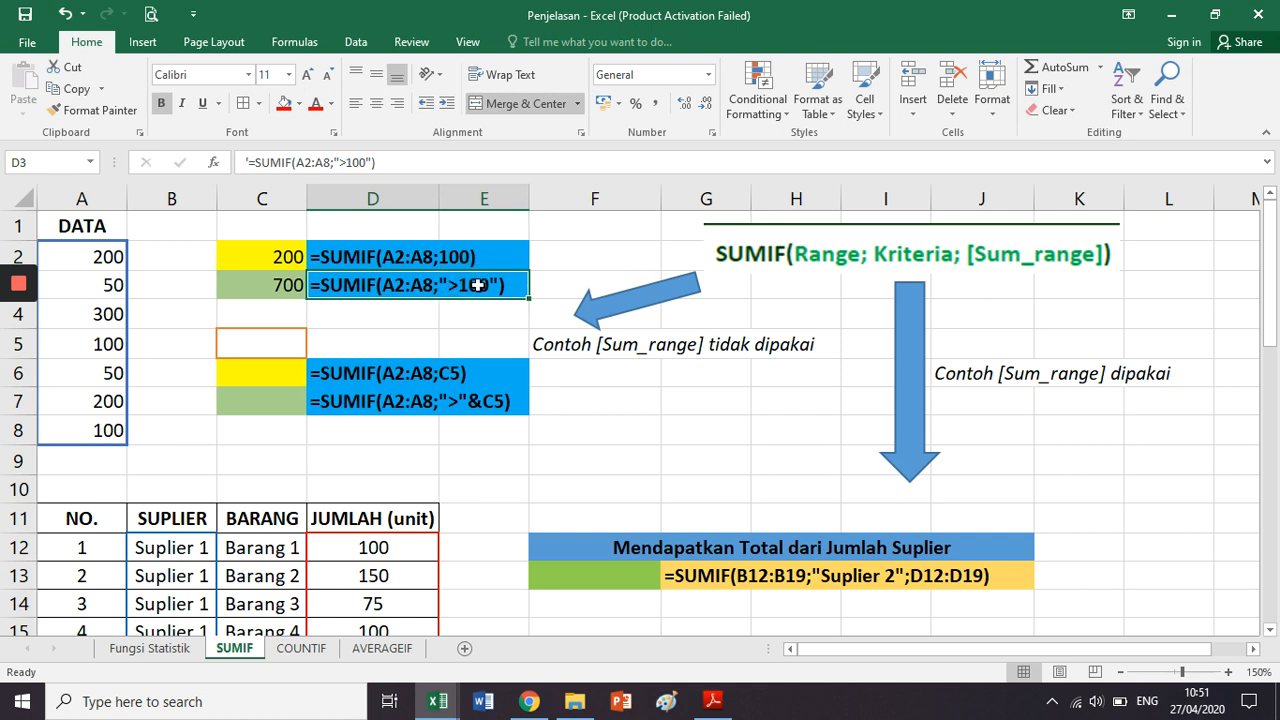
left_click(179, 343)
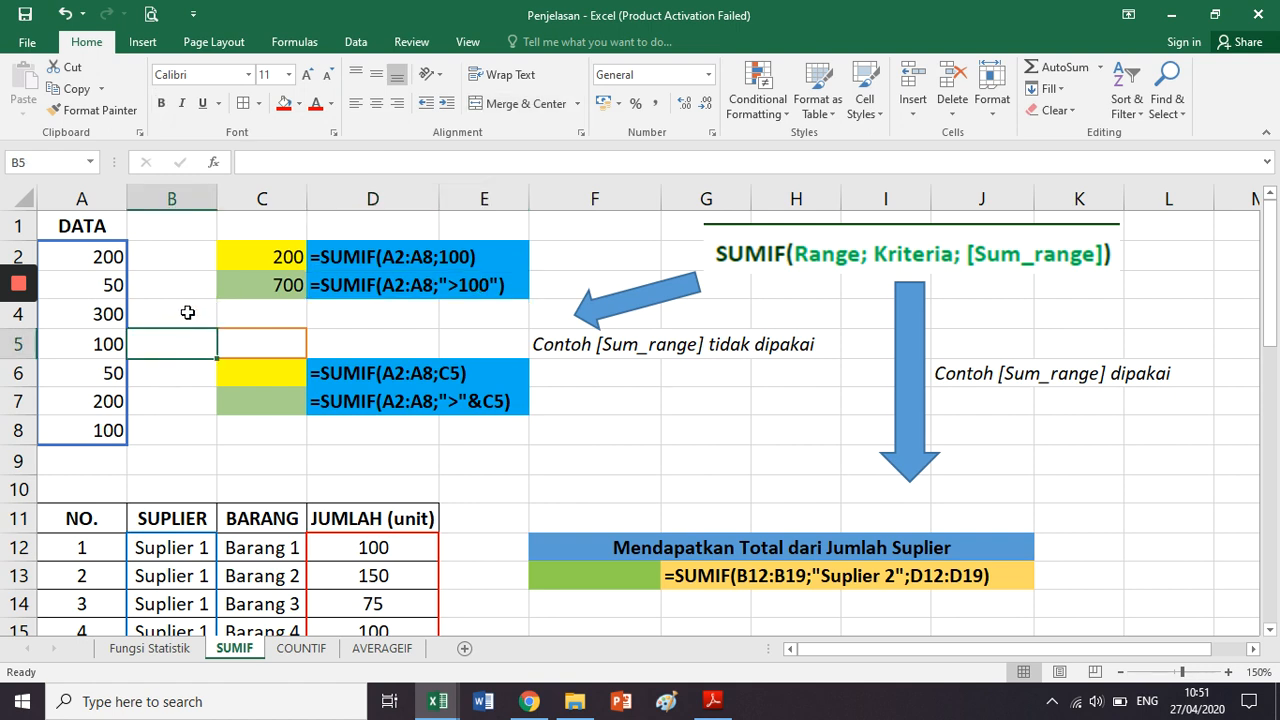
left_click(133, 376)
left_click(88, 372)
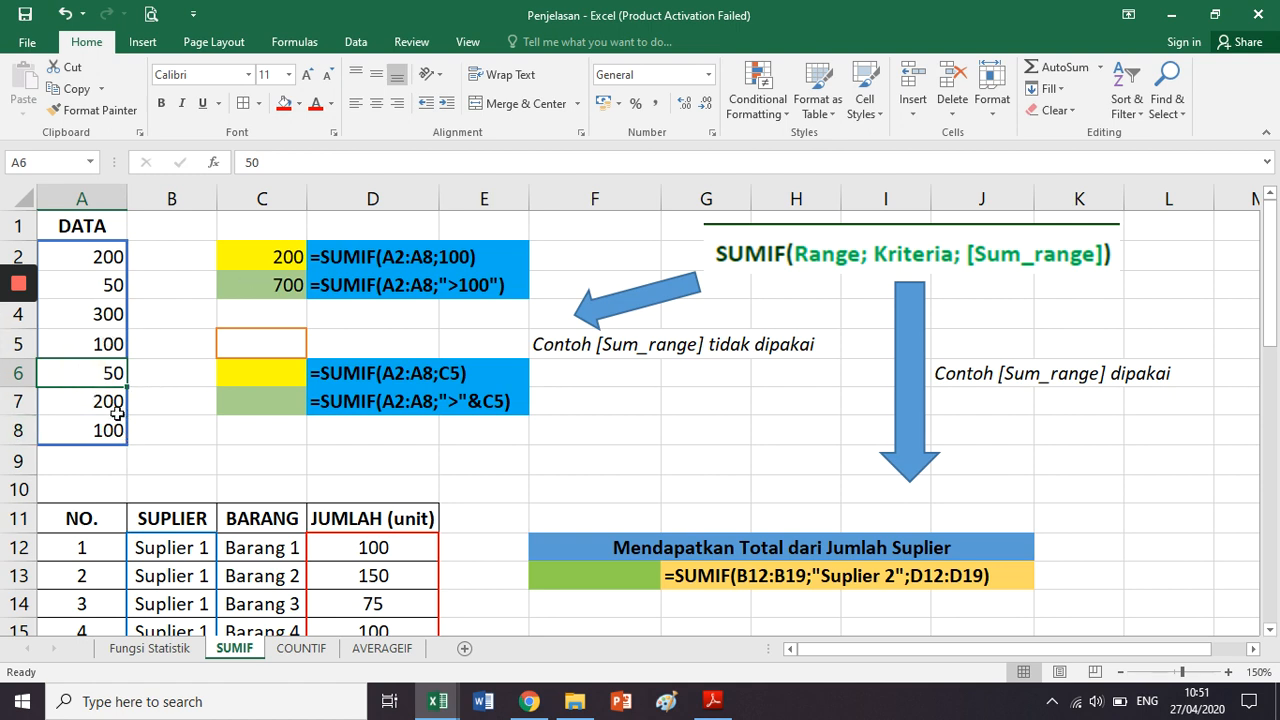
left_click(113, 400)
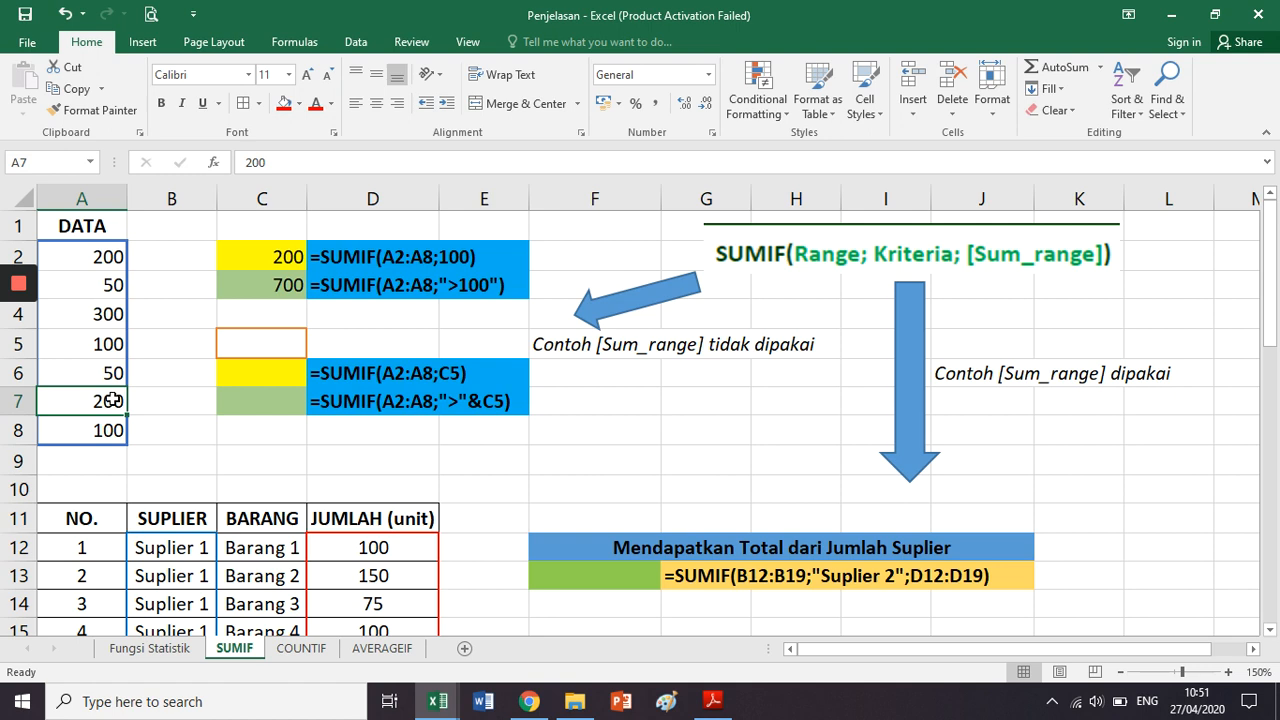
left_click(122, 428)
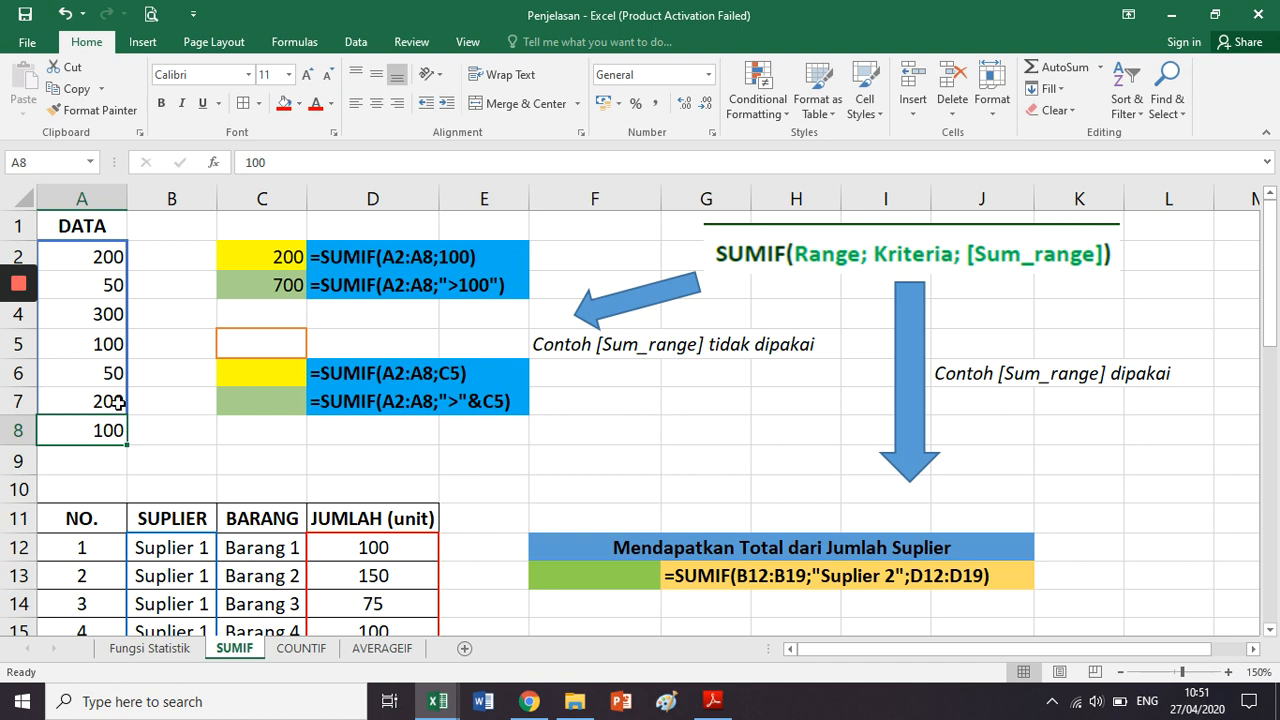
Review the SUMIF results in C3 and C2 together with the SUMIF syntax picture.
left_click(264, 290)
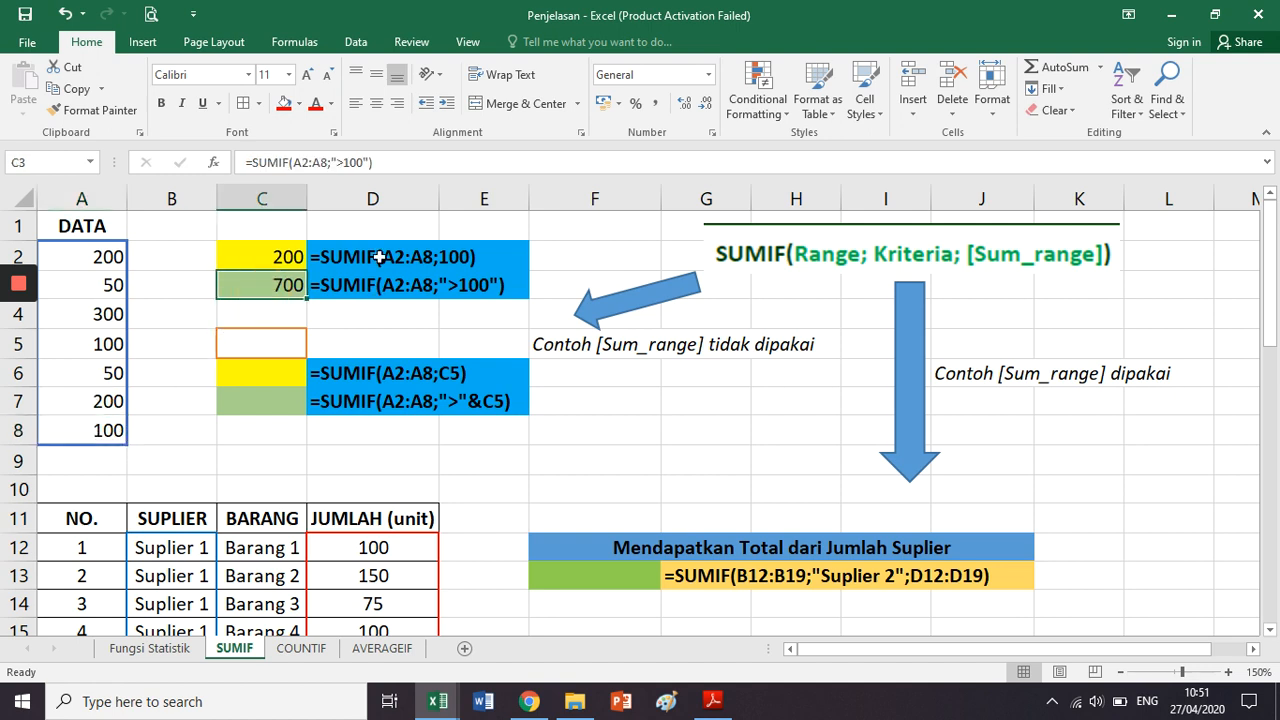
left_click_drag(286, 257, 403, 260)
left_click(461, 310)
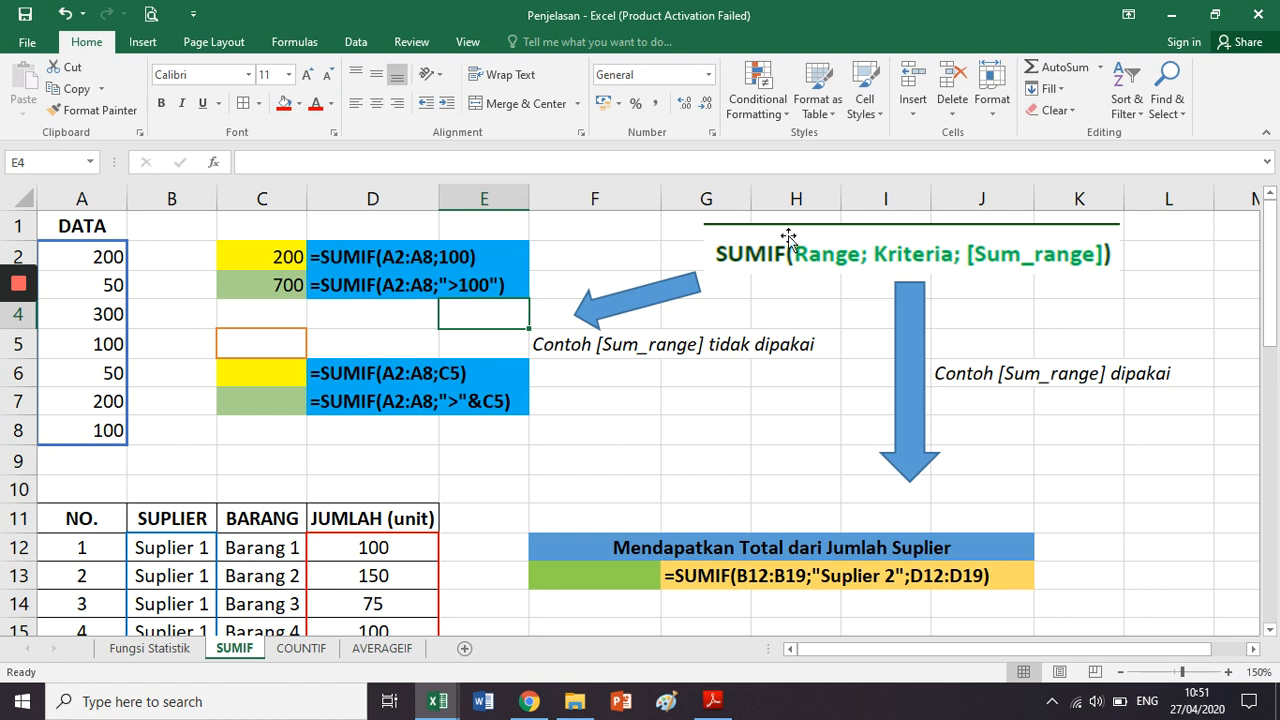
left_click(852, 231)
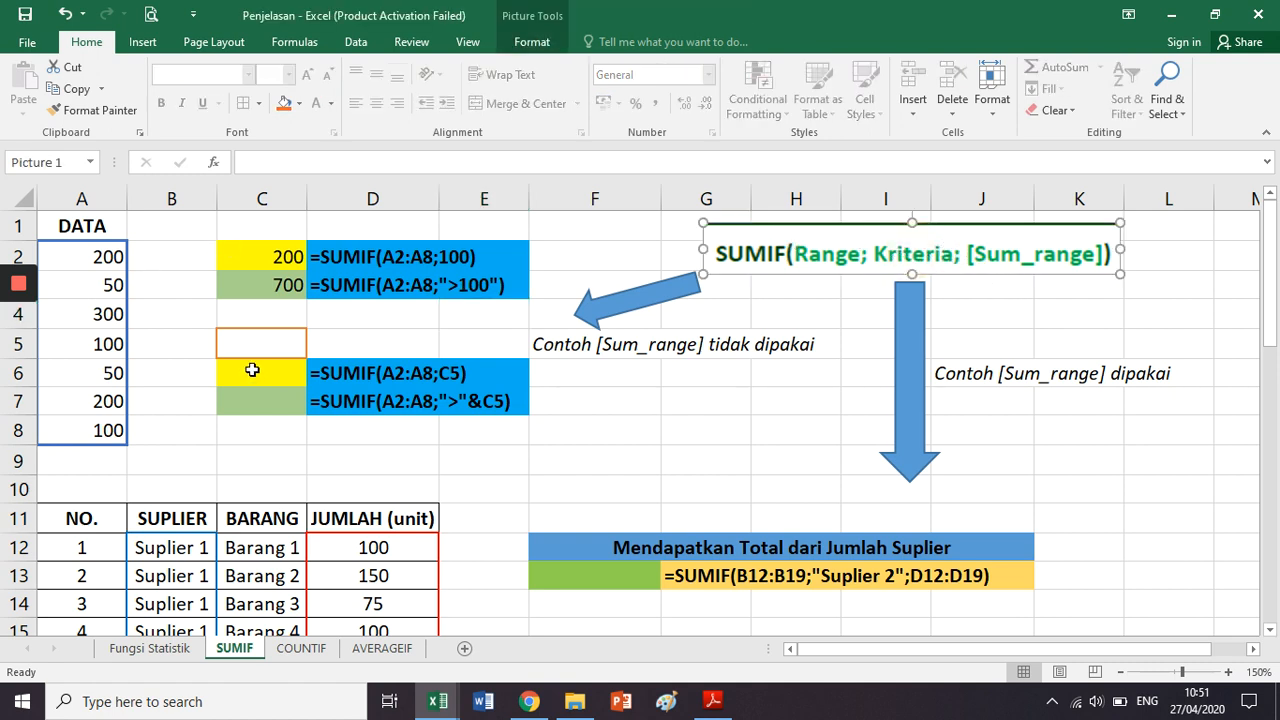
Enter 100 in cell C5 as the criterion value for the cell-reference examples.
left_click(261, 338)
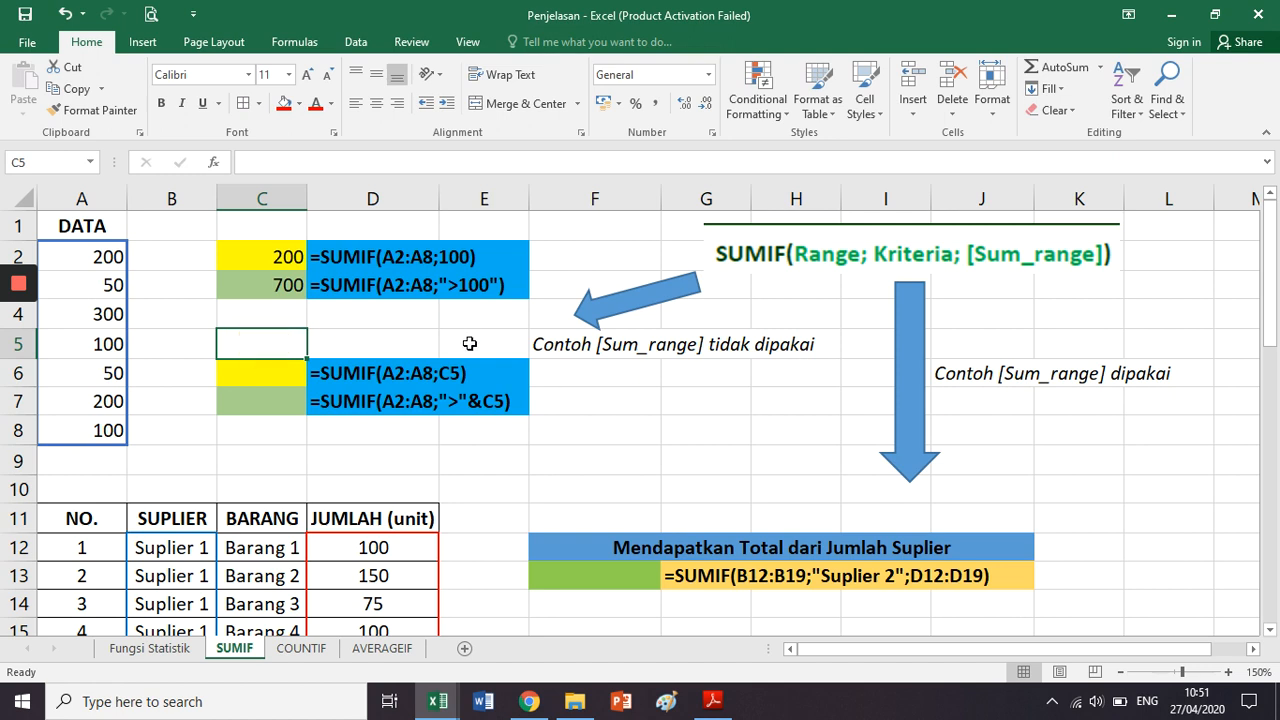
type("100")
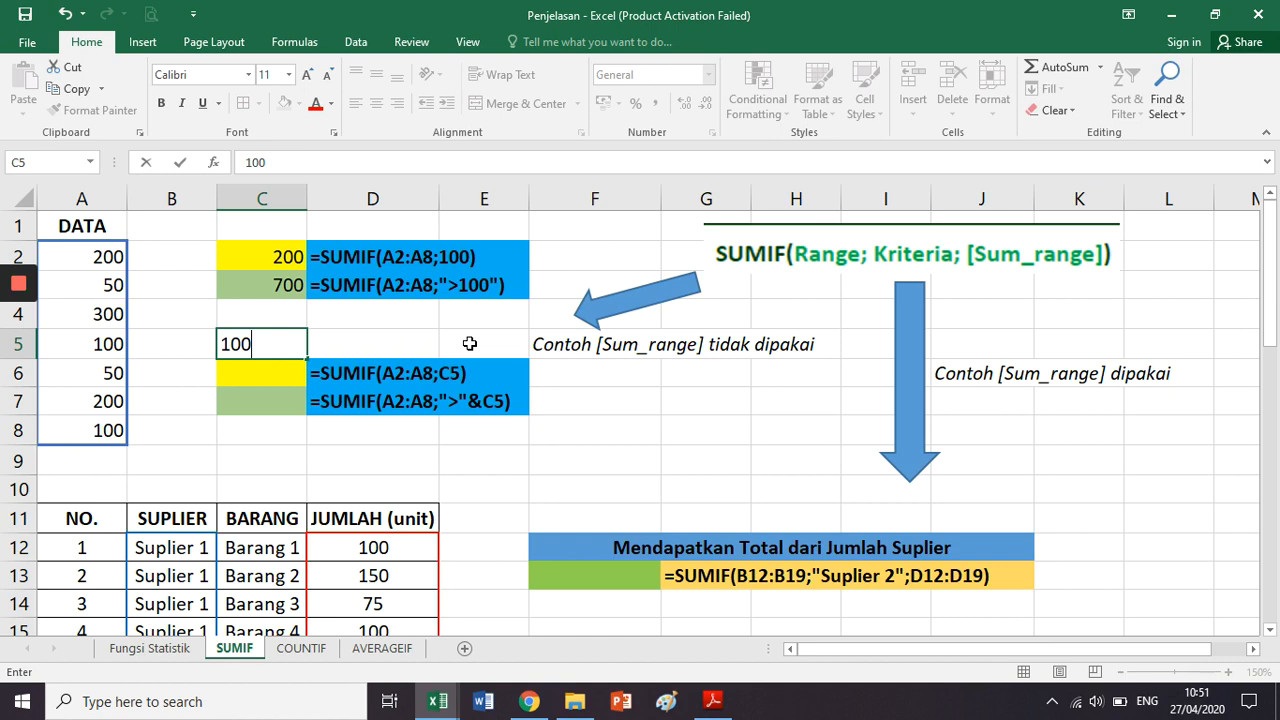
key("ctrl+Return")
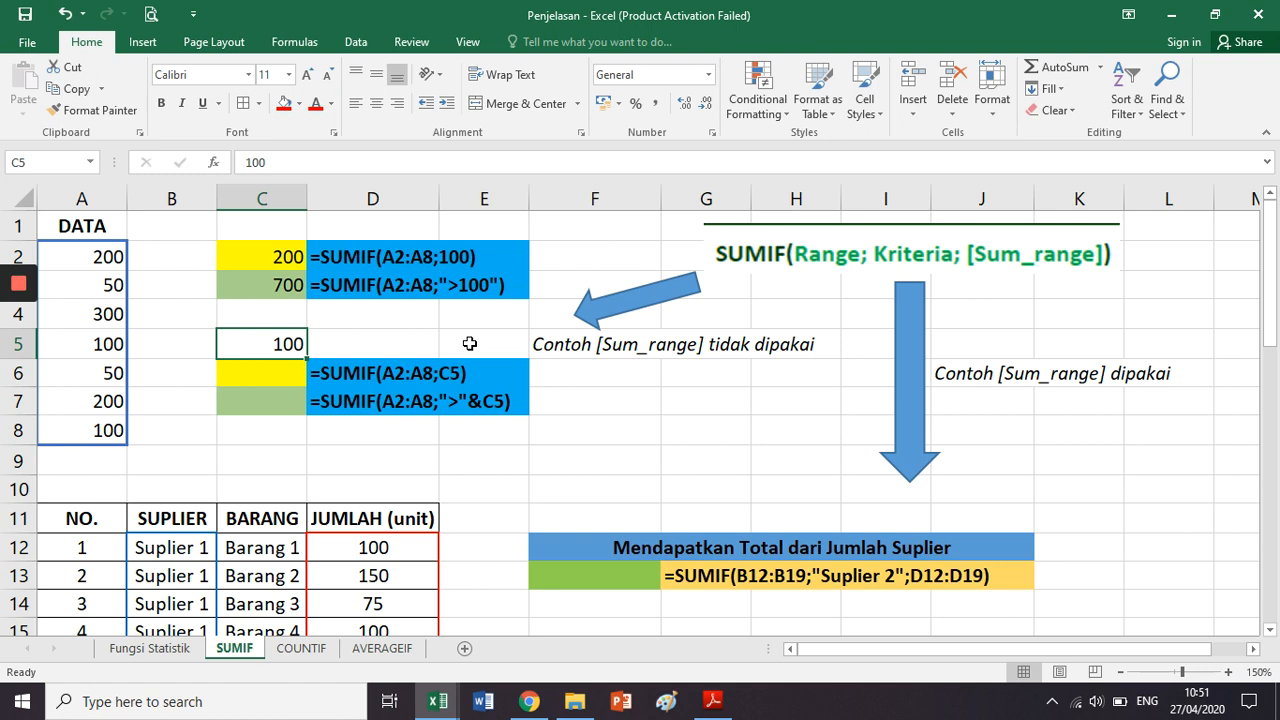
key("Right")
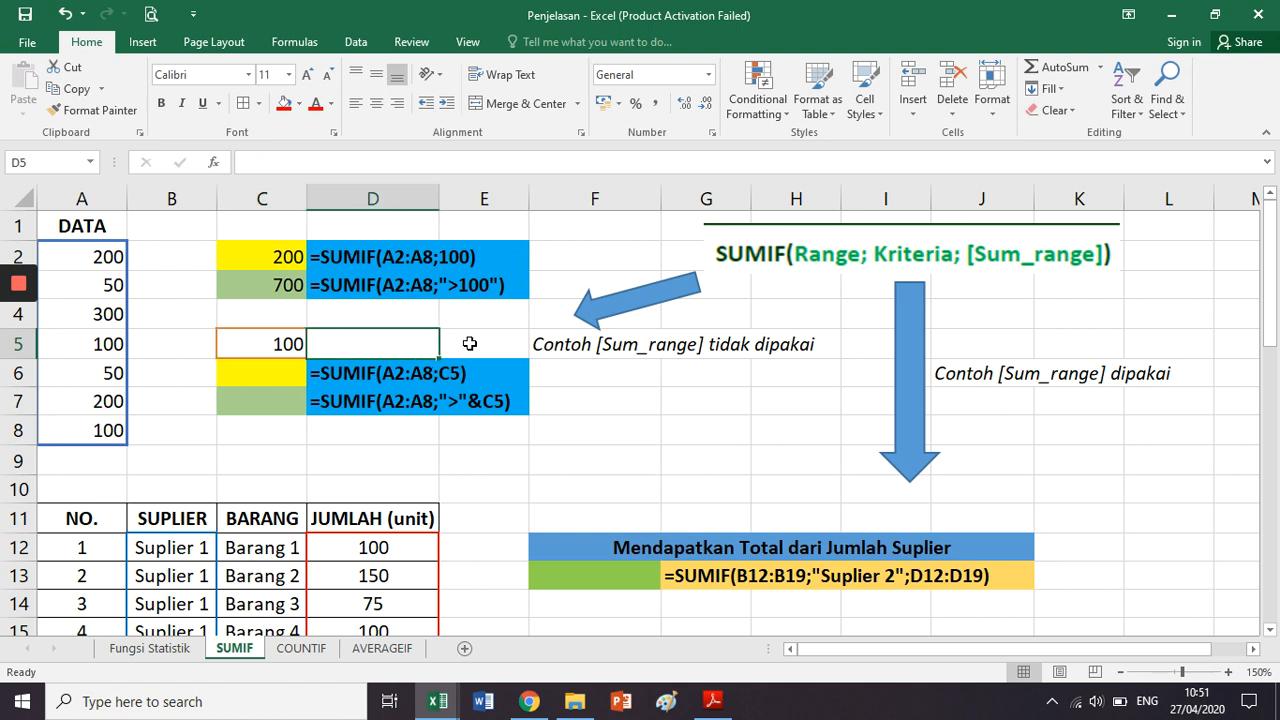
left_click(476, 462)
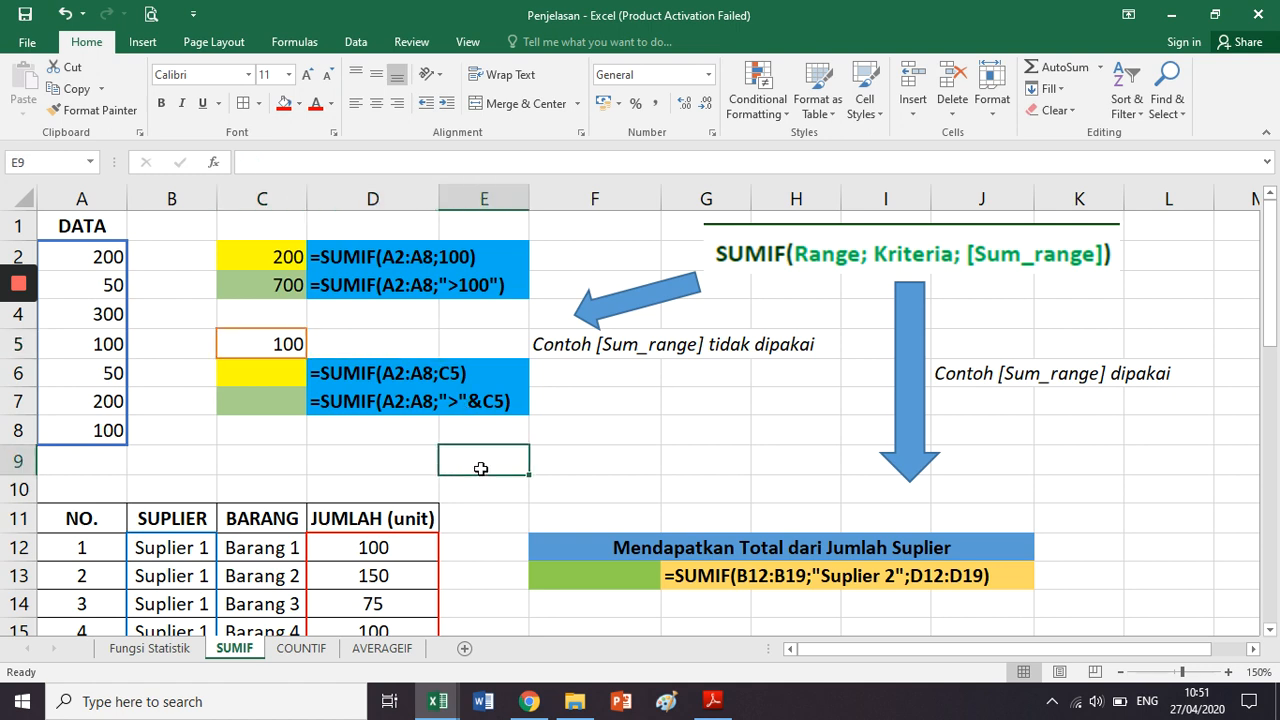
Enter =SUMIF(A2:A8;C5) in cell C6, taking the criterion from cell C5.
left_click(289, 336)
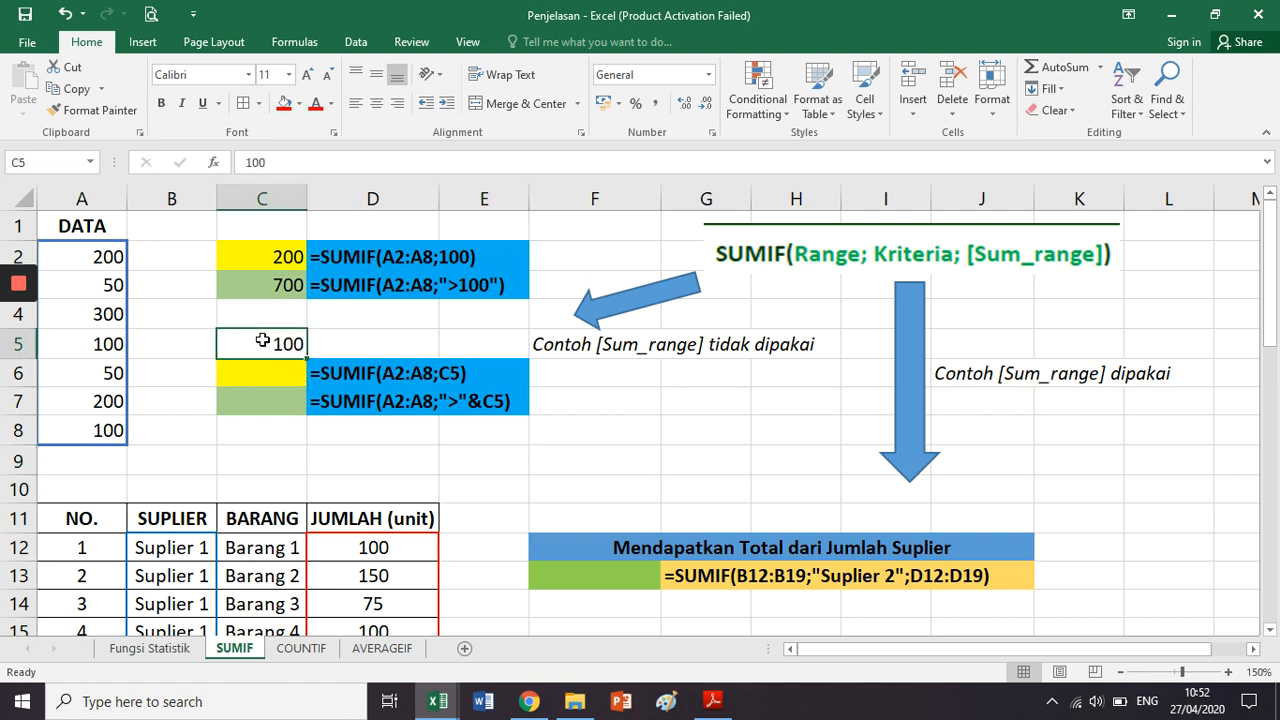
left_click(283, 379)
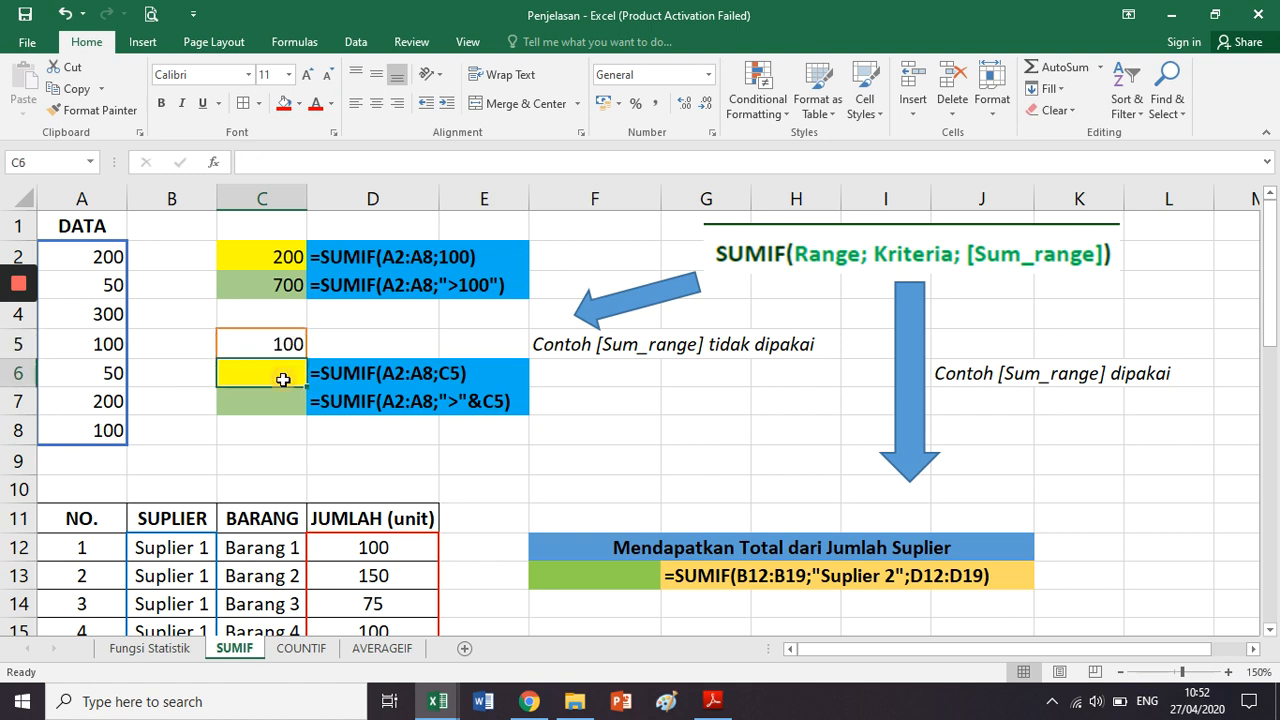
type("=sumif(")
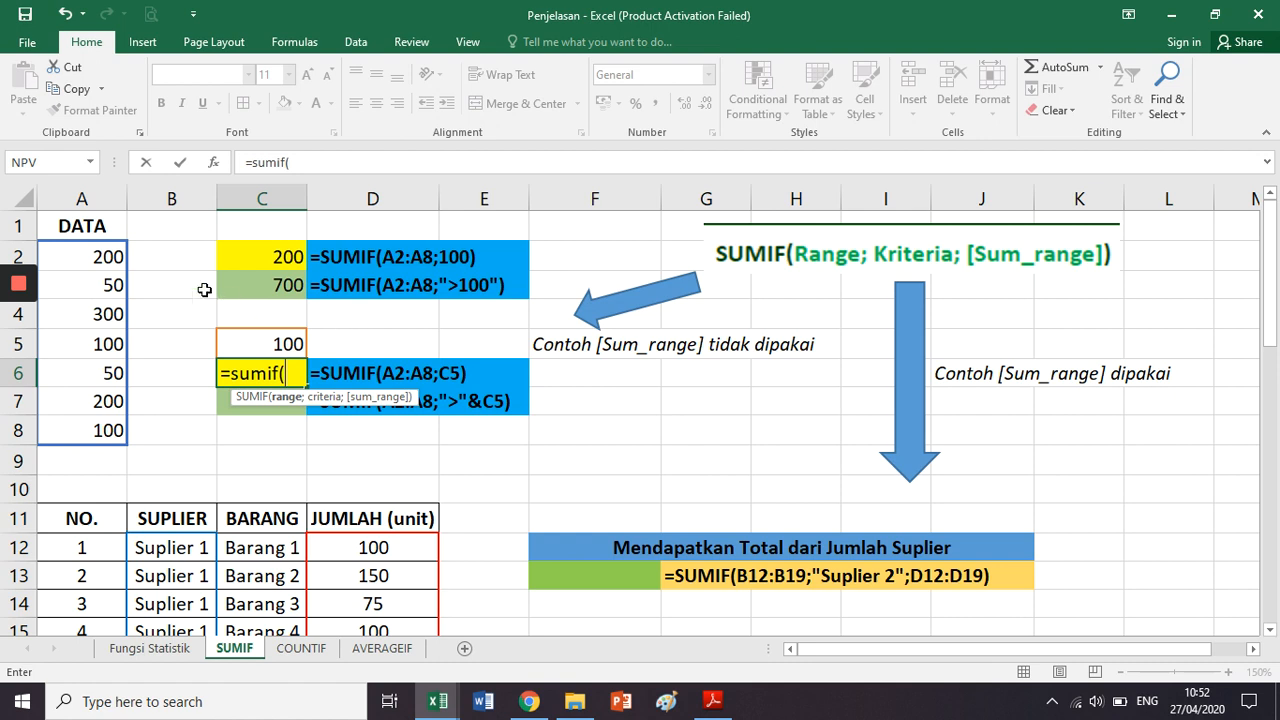
left_click_drag(130, 250, 115, 432)
left_click(160, 262)
type(";")
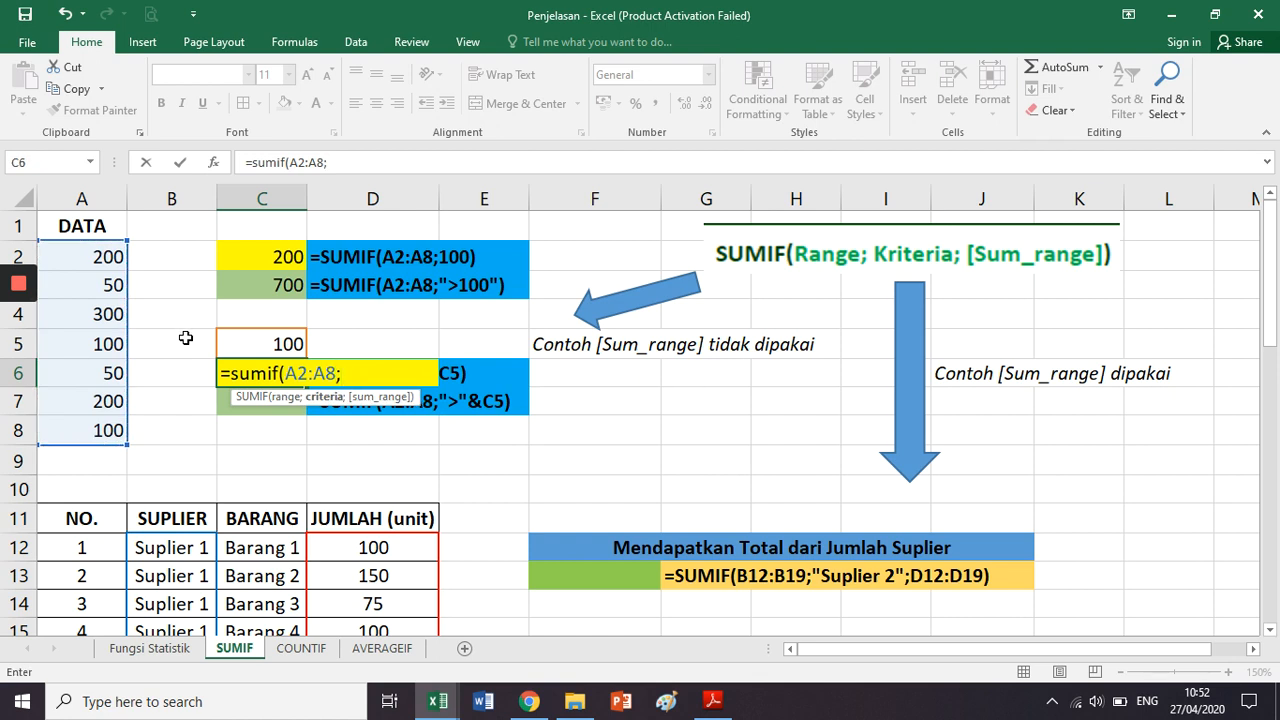
left_click(272, 341)
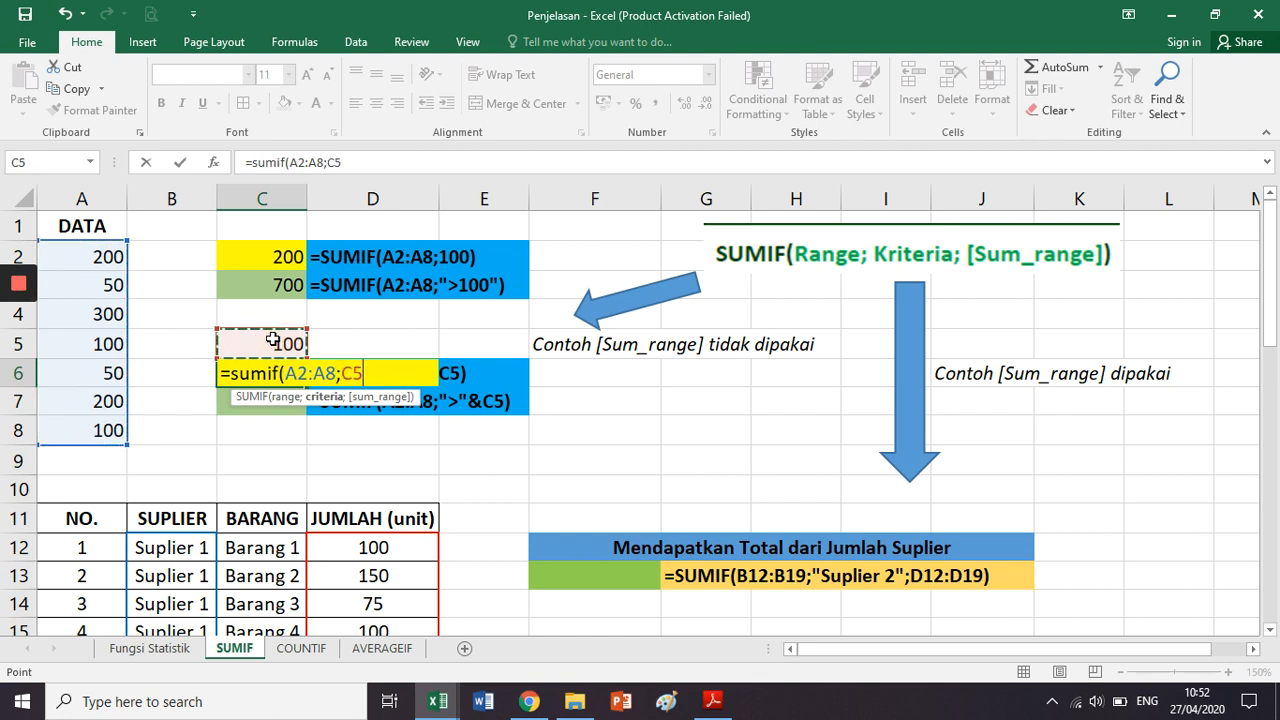
type(")")
key("Return")
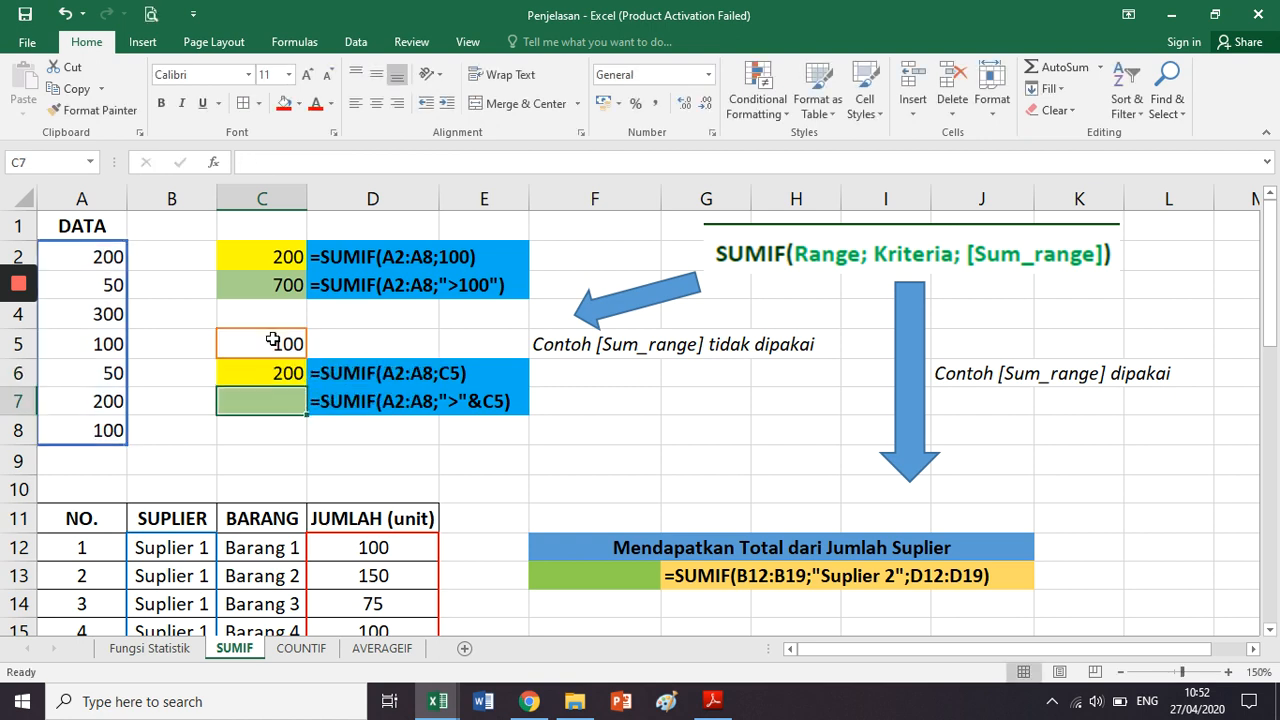
Compare the SUMIF results in C2 and C6, and select the empty result cell C7.
left_click(286, 256)
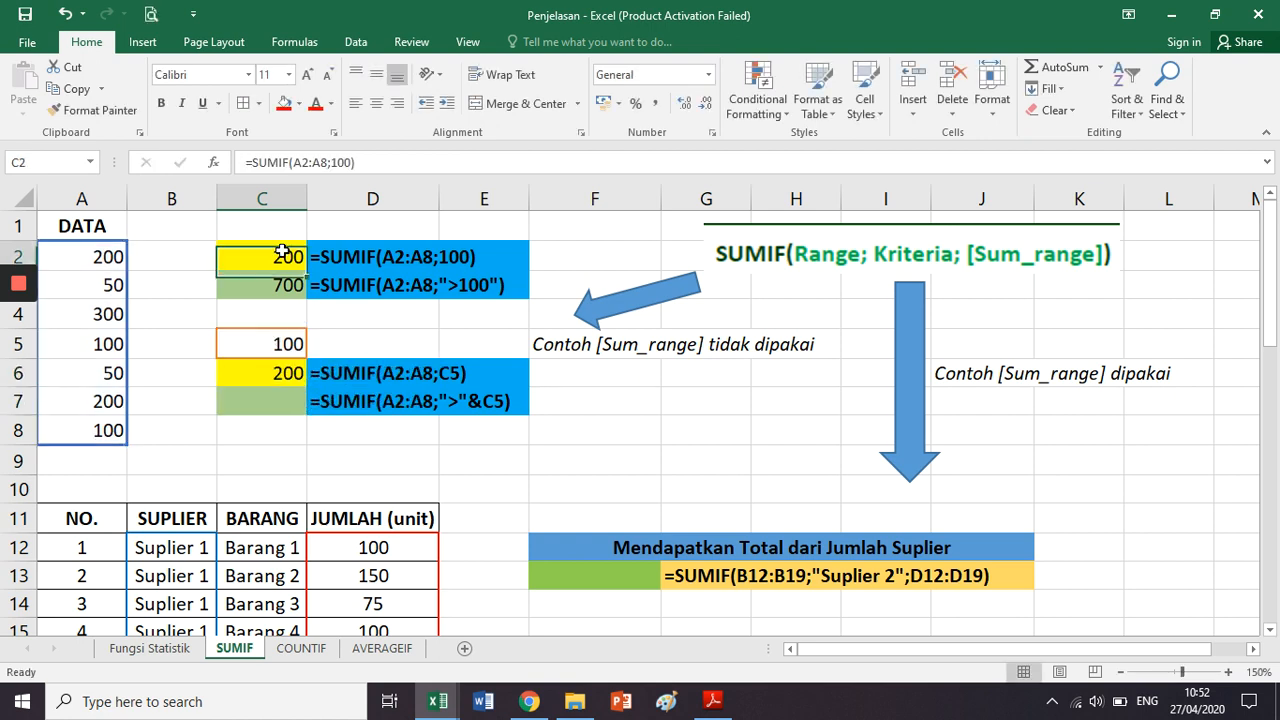
left_click(286, 372)
left_click(278, 404)
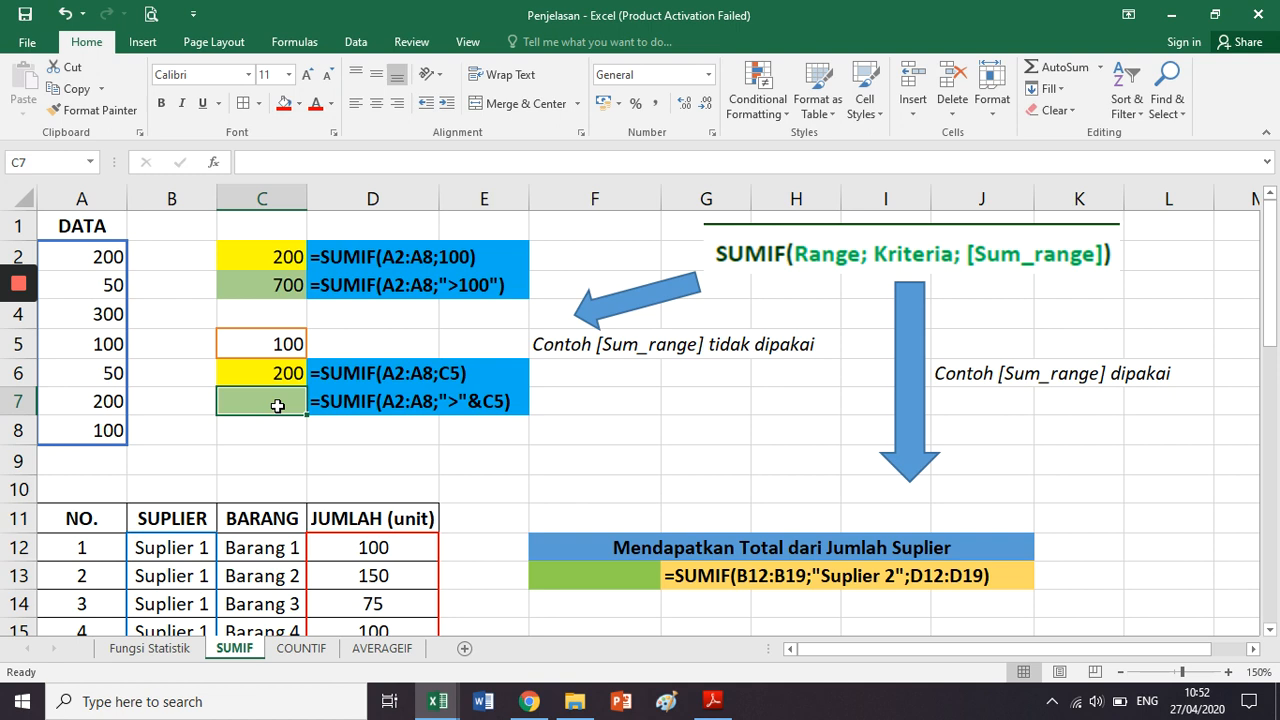
Compare the example formula text in D7 with the one in D3, and check the criterion cell C5.
left_click(480, 401)
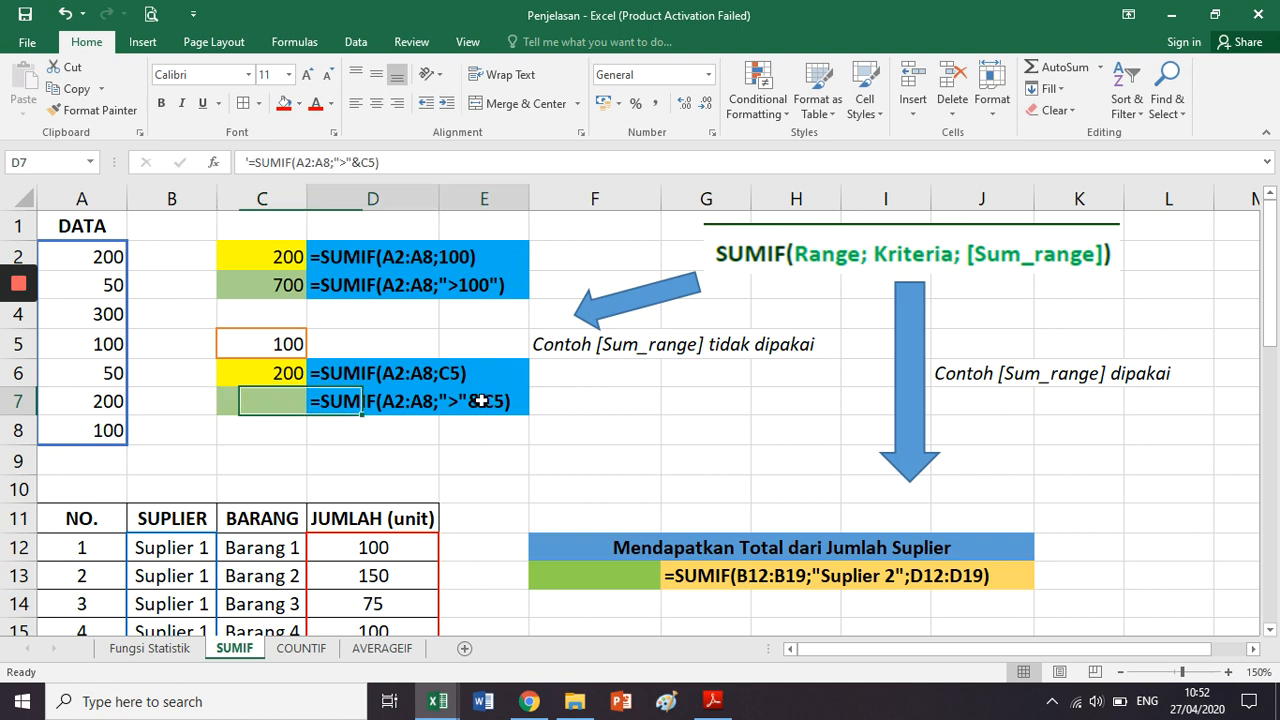
left_click(272, 400)
left_click(447, 283)
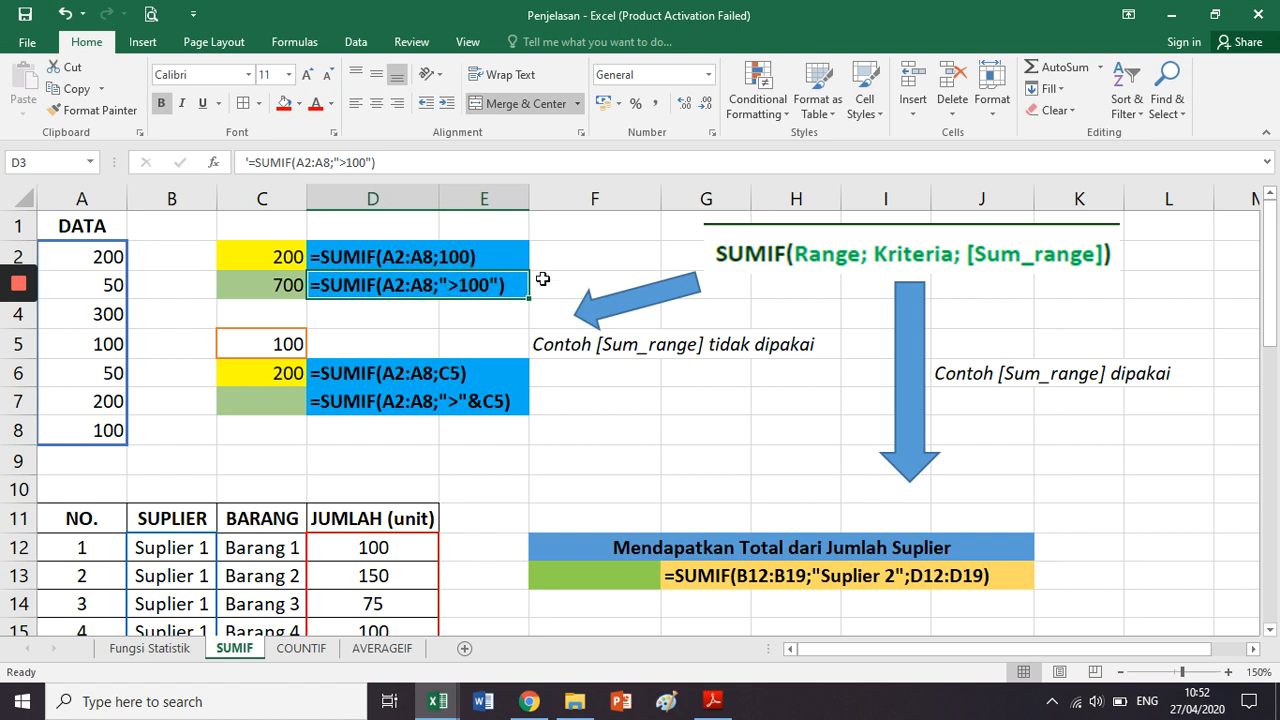
left_click(445, 401)
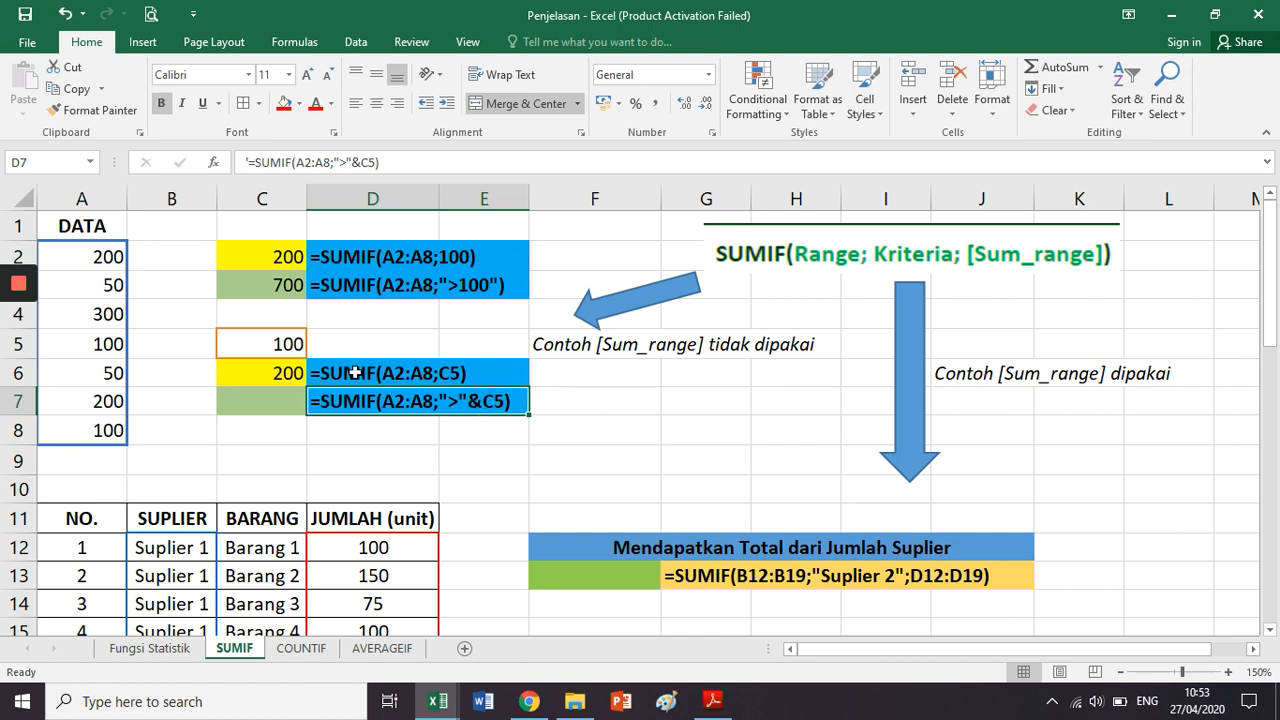
left_click(288, 344)
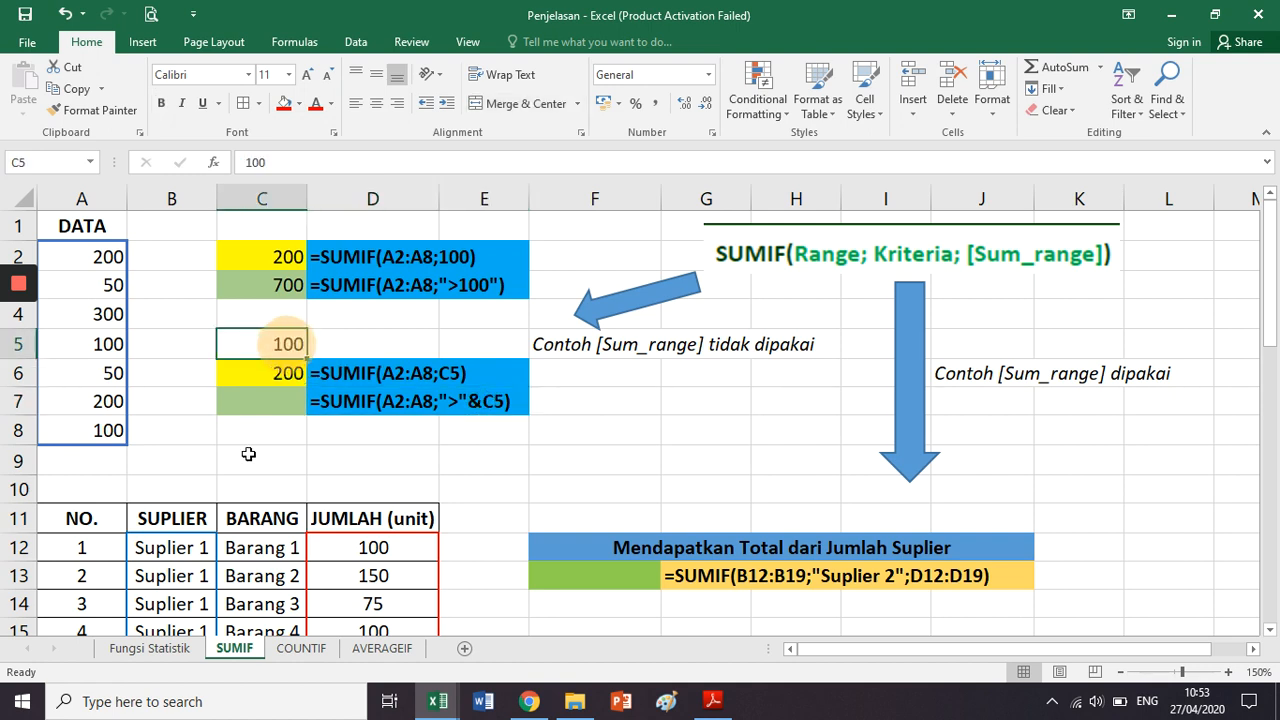
Enter =SUMIF(A2:A8;">"&C5) in cell C7, joining the greater-than operator to the criterion in C5.
left_click(271, 405)
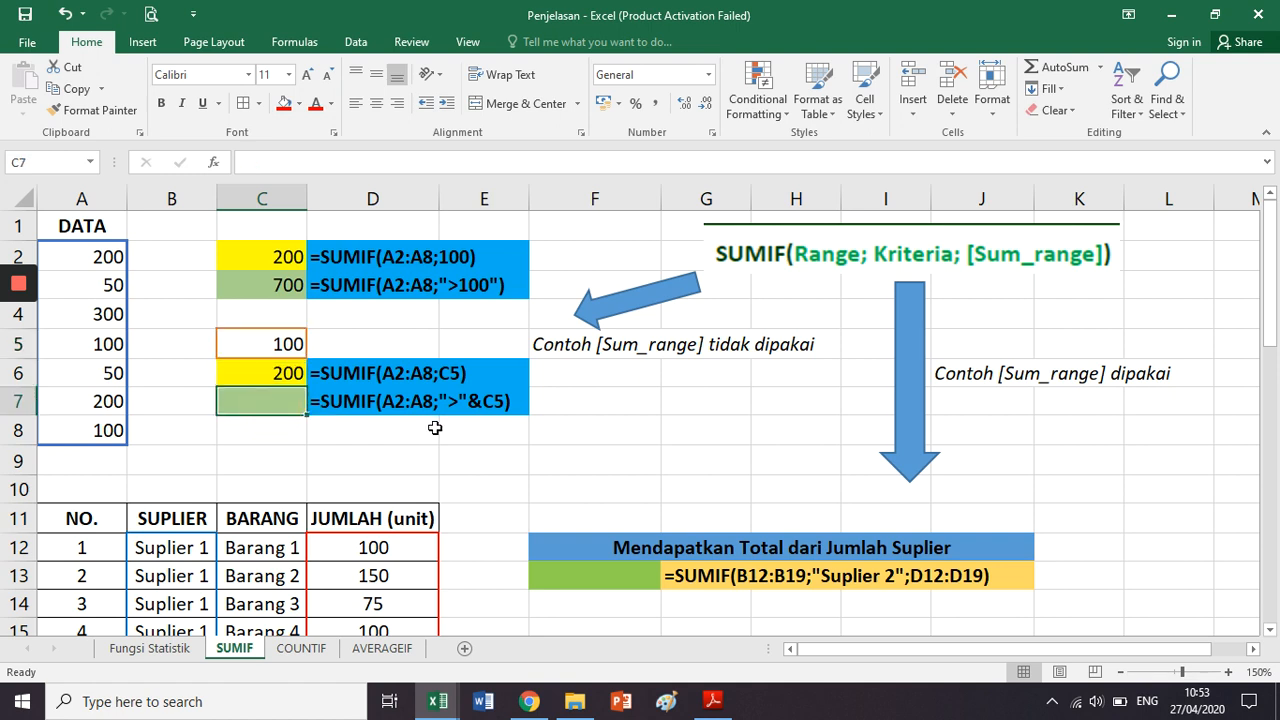
type("=sumif(")
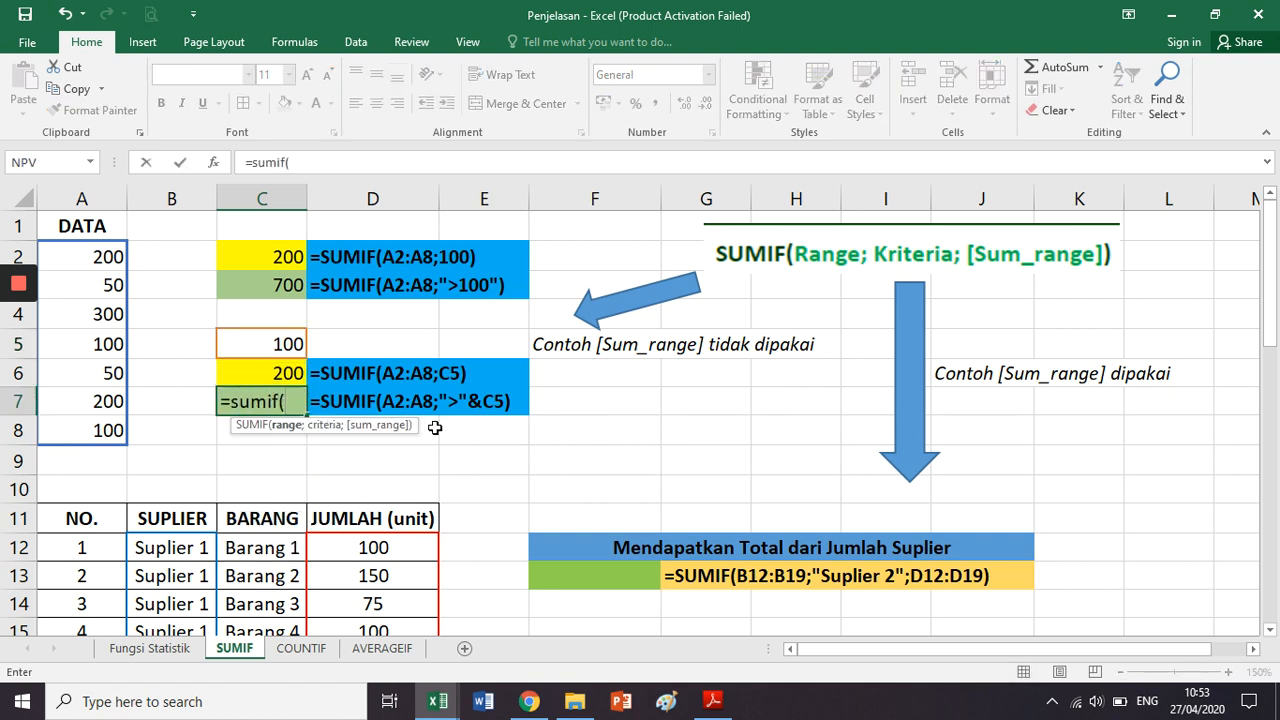
key("Left")
key("Up")
key("Left")
key("Up")
key("Up")
key("Up")
key("Up")
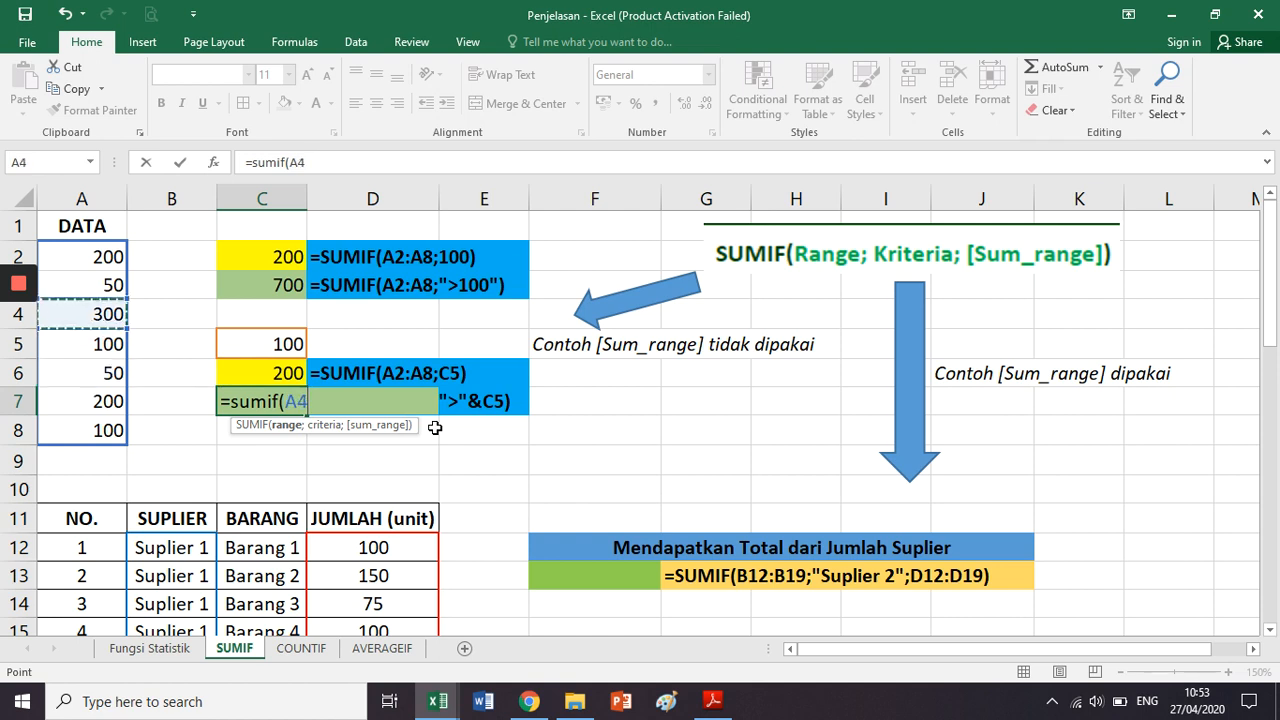
key("shift+Down")
key("shift+Down")
key("shift+Down")
key("shift+Down")
key("shift+Down")
key("shift+Down")
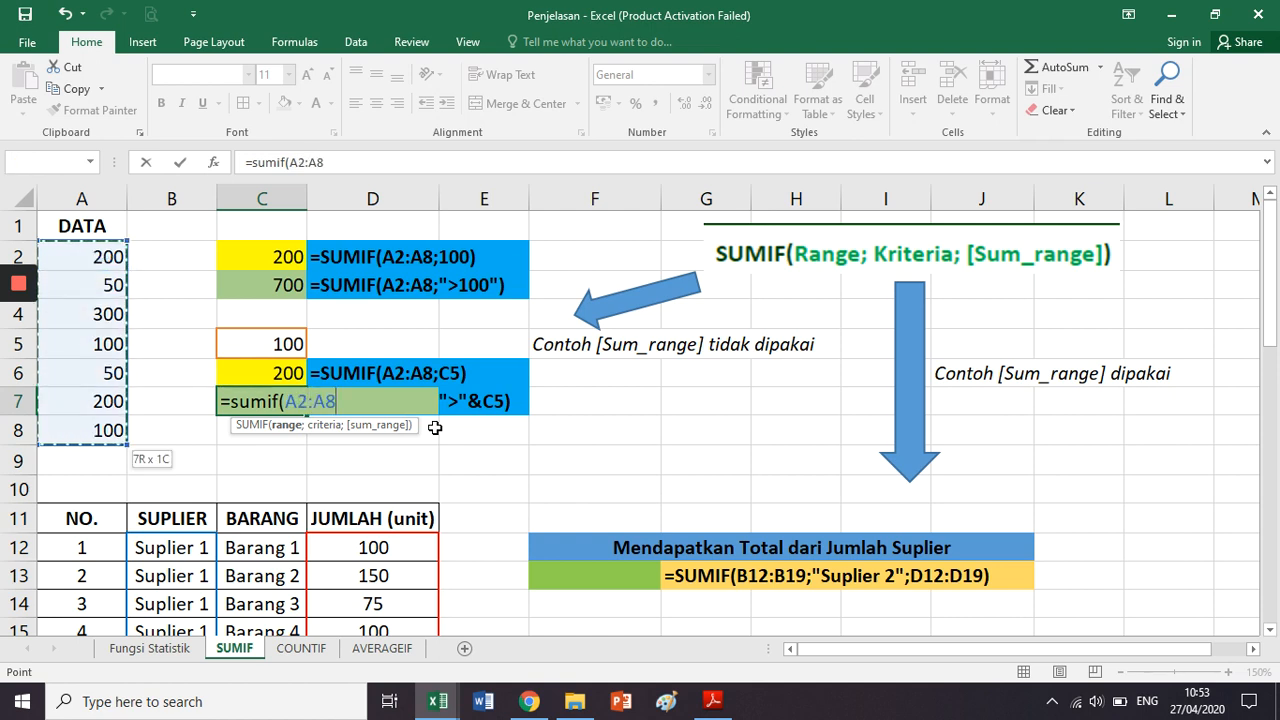
type(";")
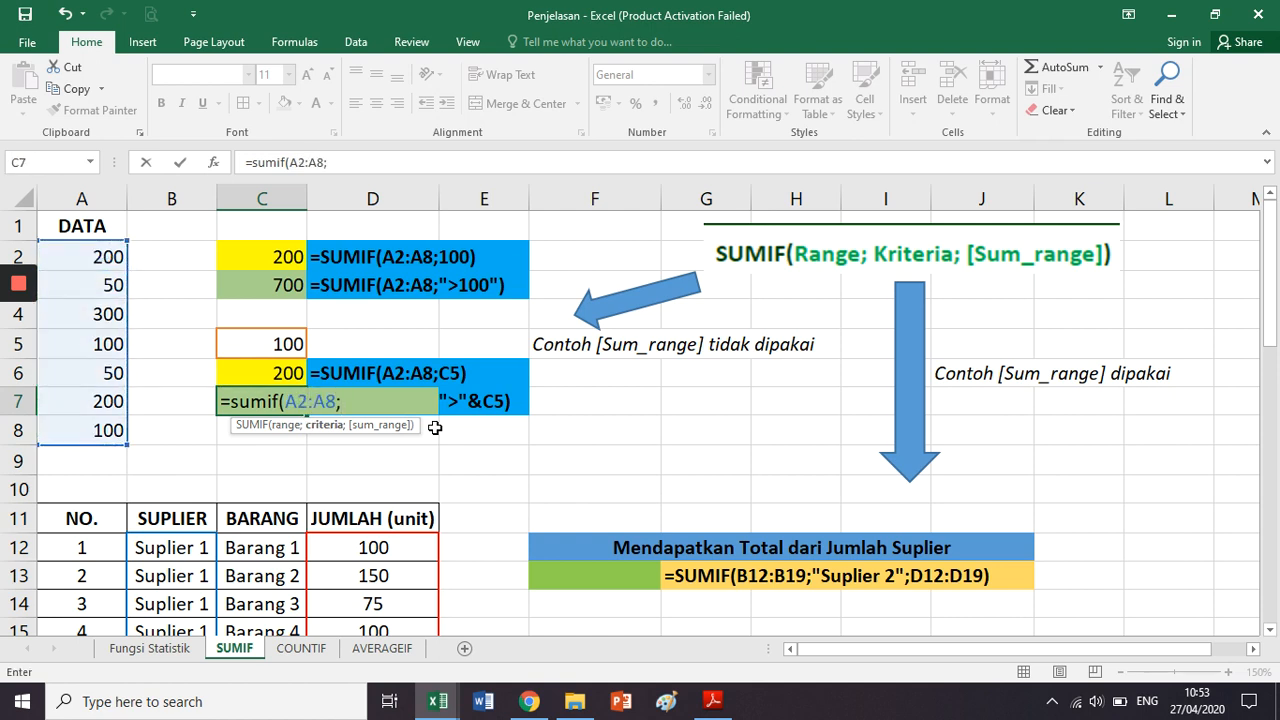
type("\">\"&")
key("Up")
key("Up")
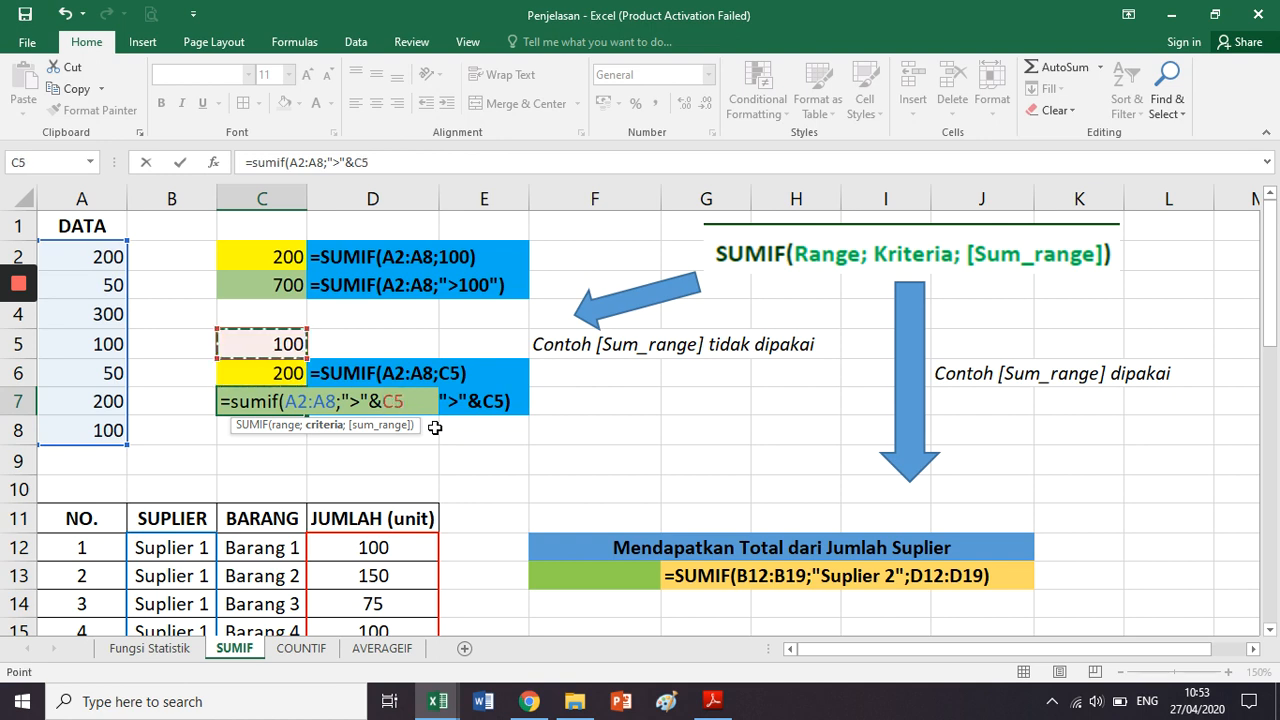
type(")")
key("ctrl+Return")
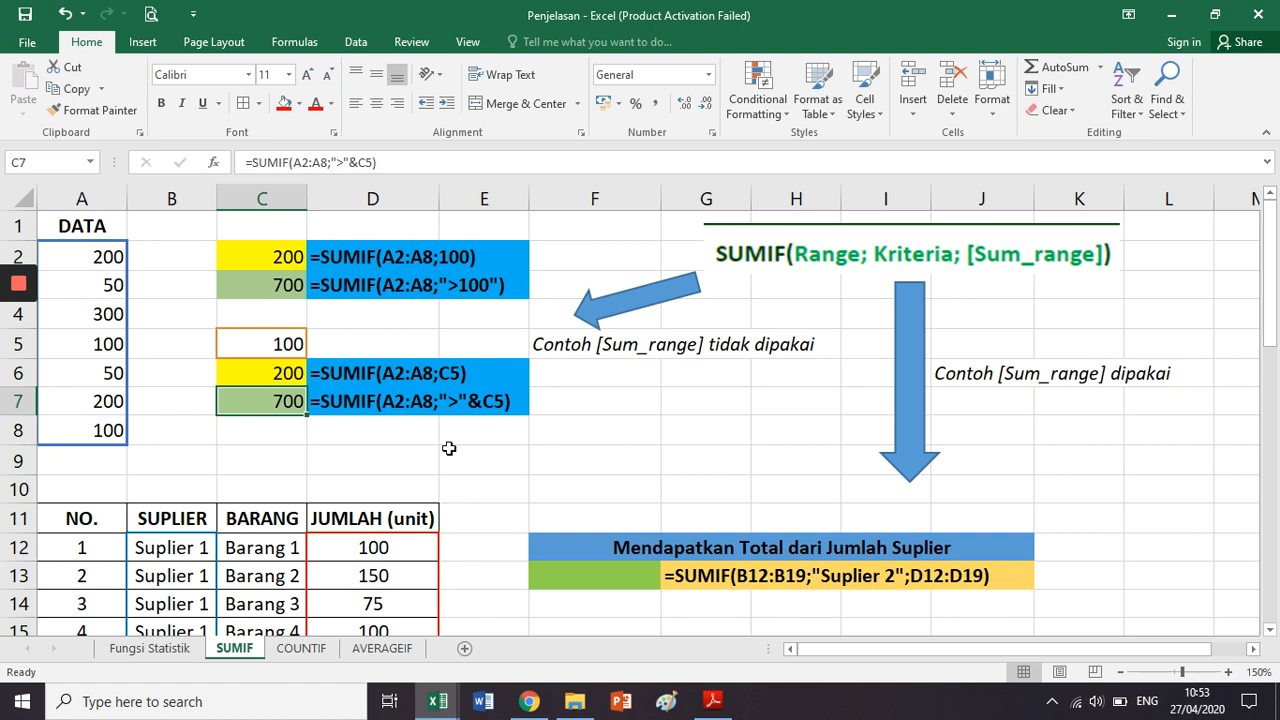
Review the examples without Sum_range in C1:E8, and the note in J6 and syntax picture for the Sum_range example.
left_click_drag(535, 452, 508, 434)
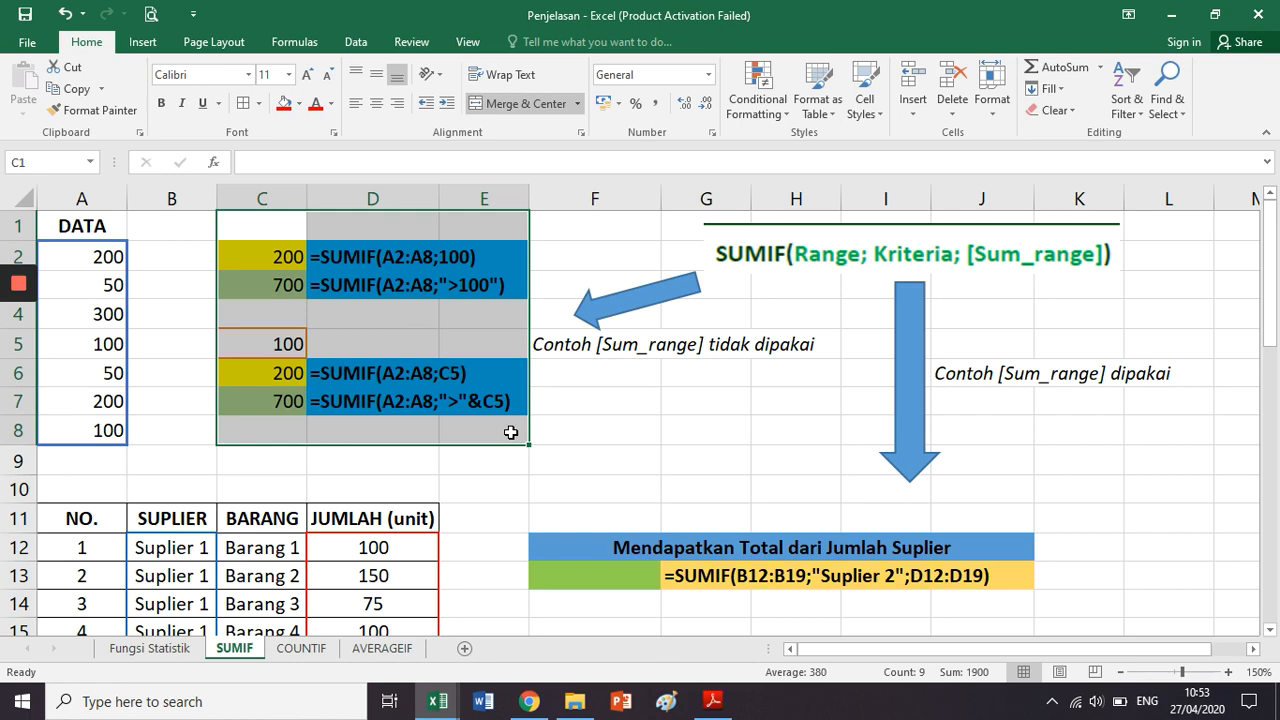
left_click(510, 432)
scroll(510, 432, "down", 4)
scroll(510, 432, "up", 1)
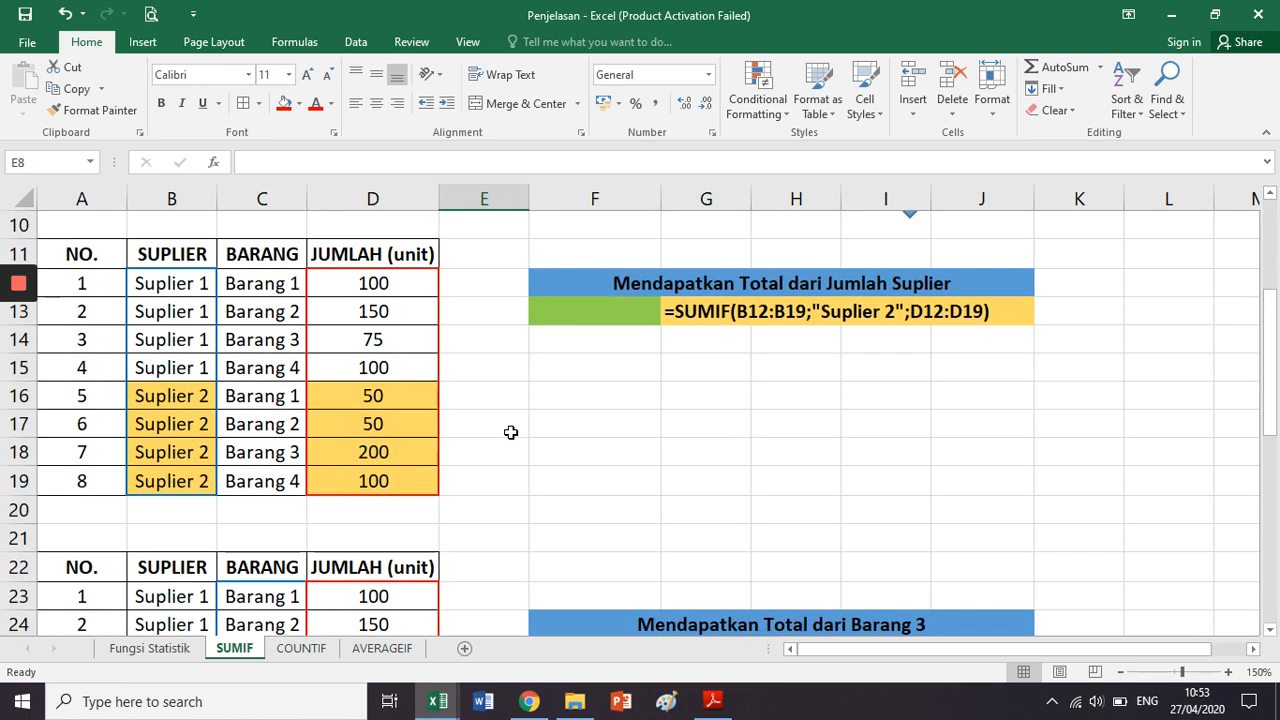
scroll(510, 432, "up", 3)
left_click(1016, 374)
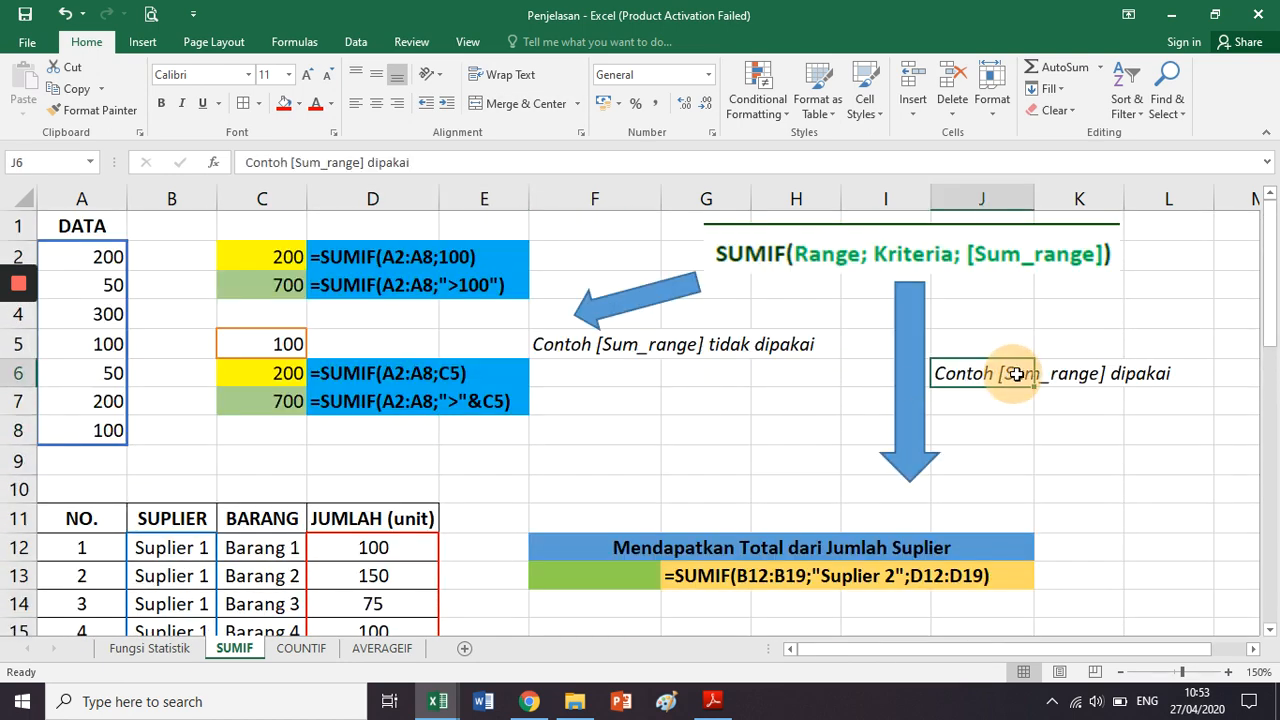
left_click_drag(1016, 374, 1168, 374)
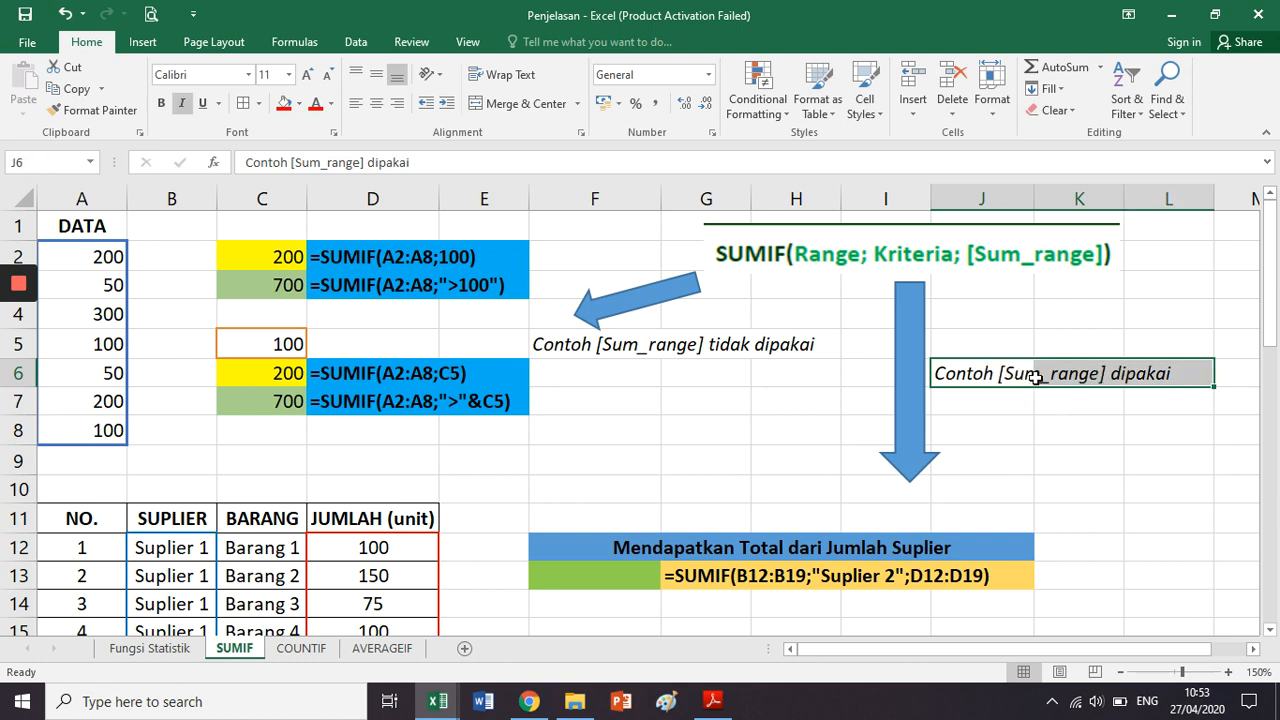
left_click(1018, 258)
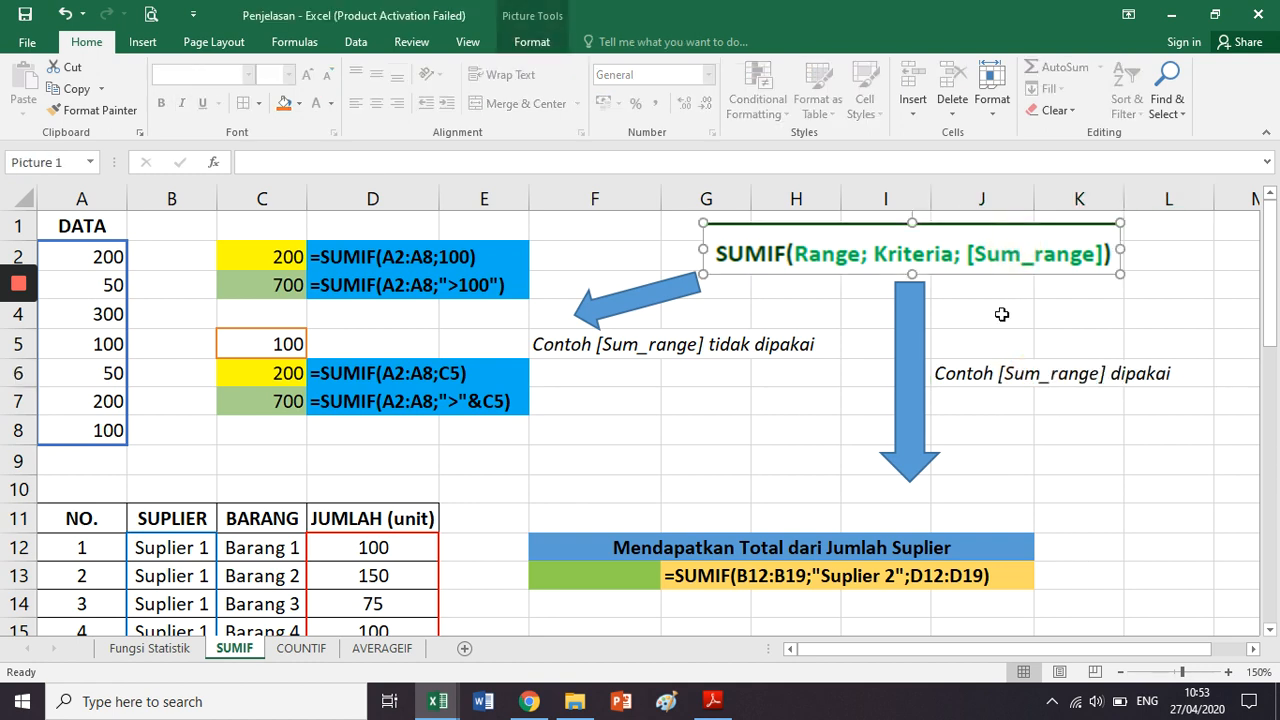
left_click(1028, 374)
Examine the supplier table in rows 11 to 19, including its SUPLIER, BARANG and JUMLAH (unit) columns.
scroll(1029, 377, "down", 3)
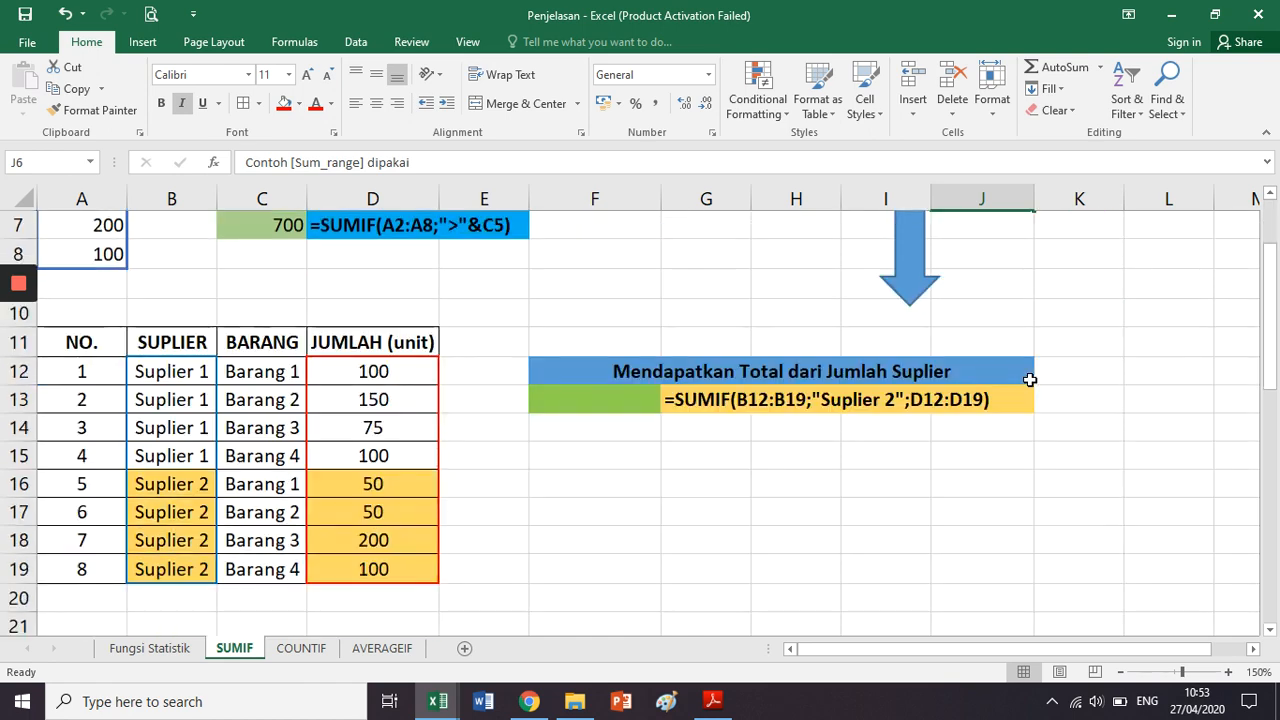
scroll(591, 374, "up", 1)
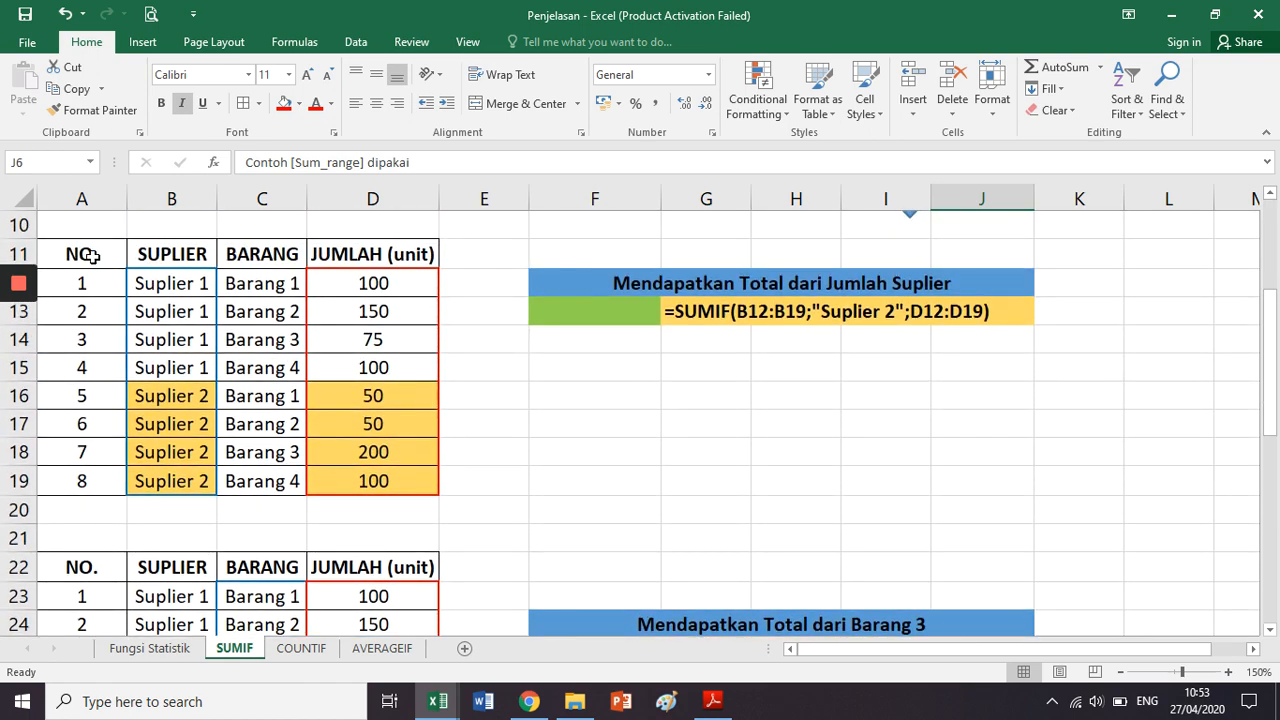
left_click_drag(120, 250, 100, 480)
left_click(300, 257)
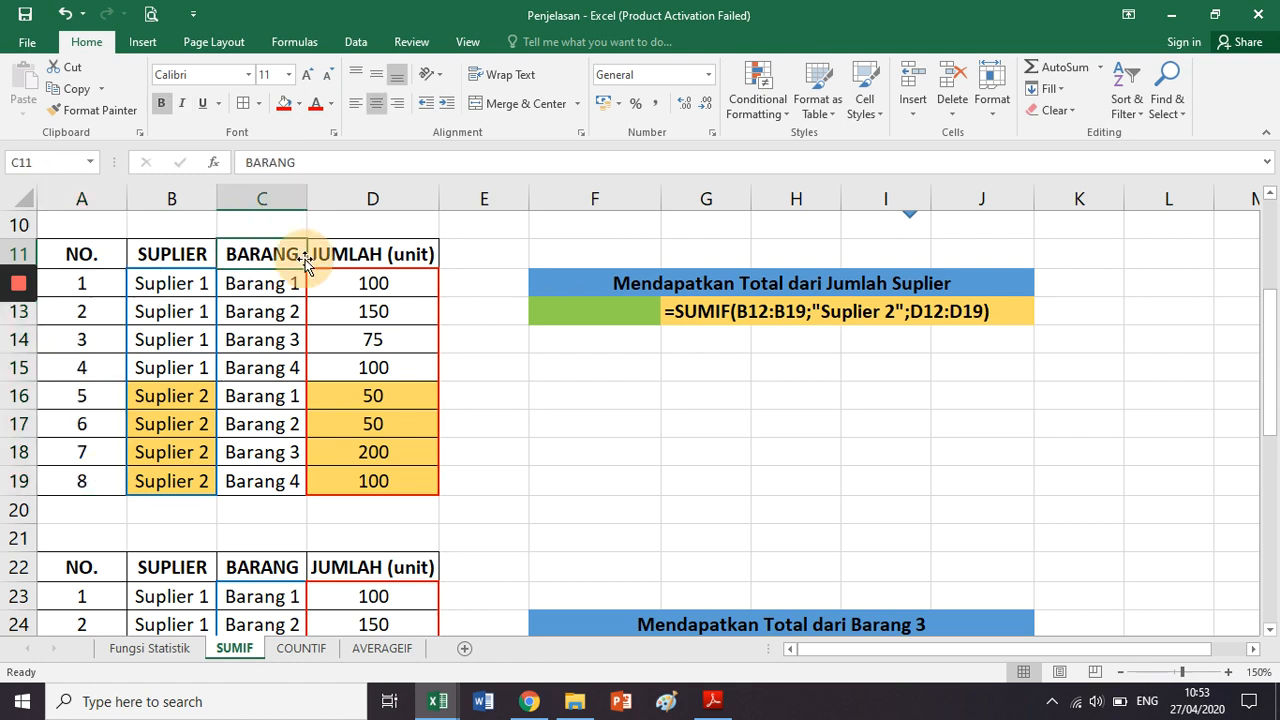
left_click(461, 256)
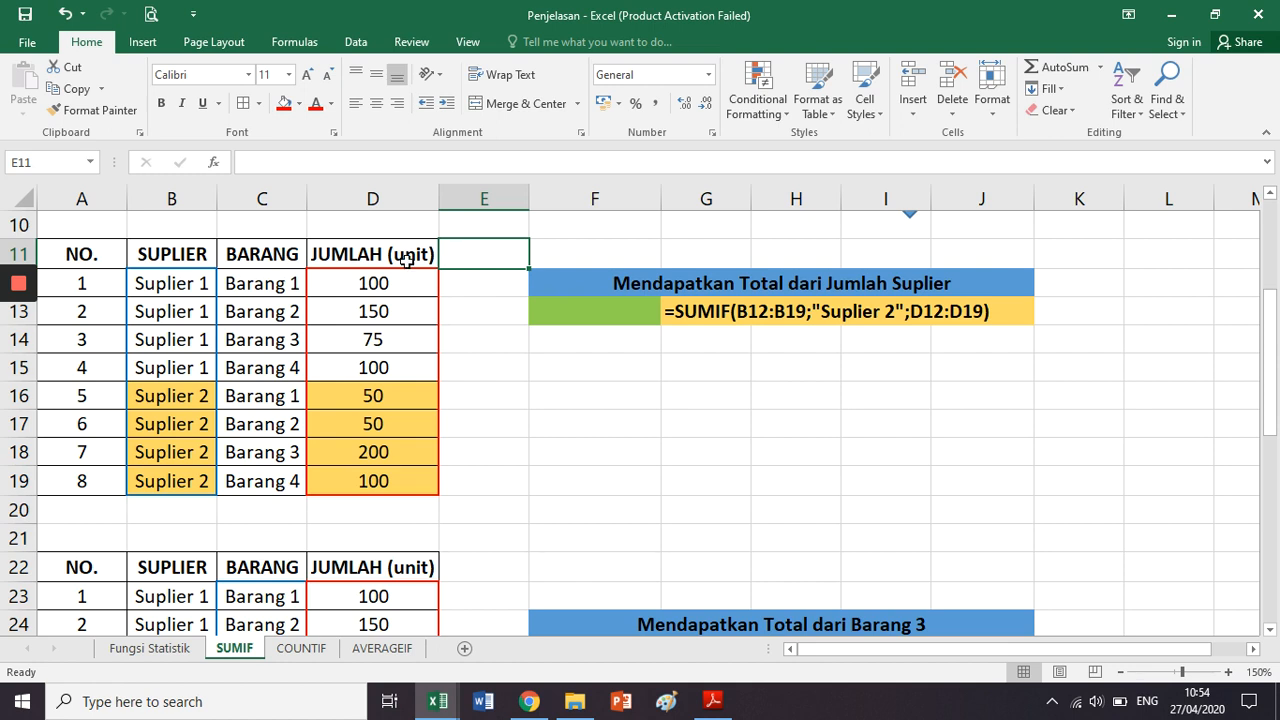
left_click_drag(172, 261, 172, 481)
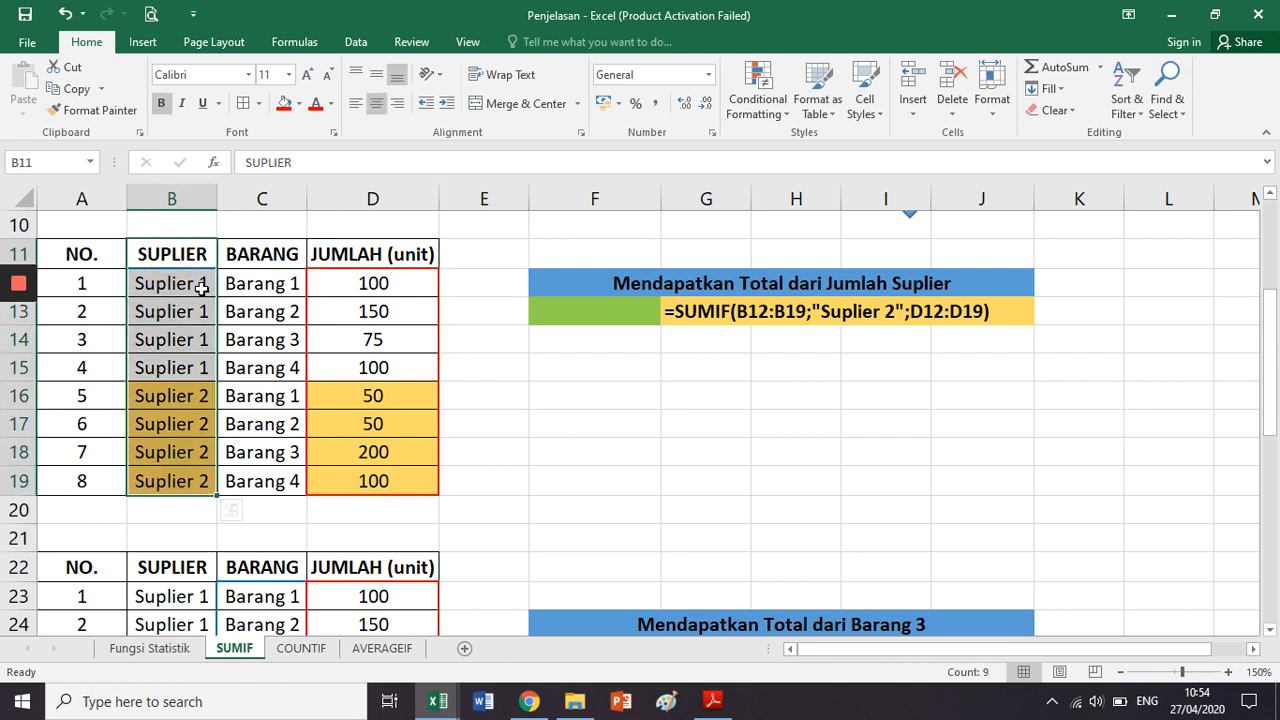
left_click_drag(189, 285, 188, 482)
left_click_drag(175, 286, 355, 482)
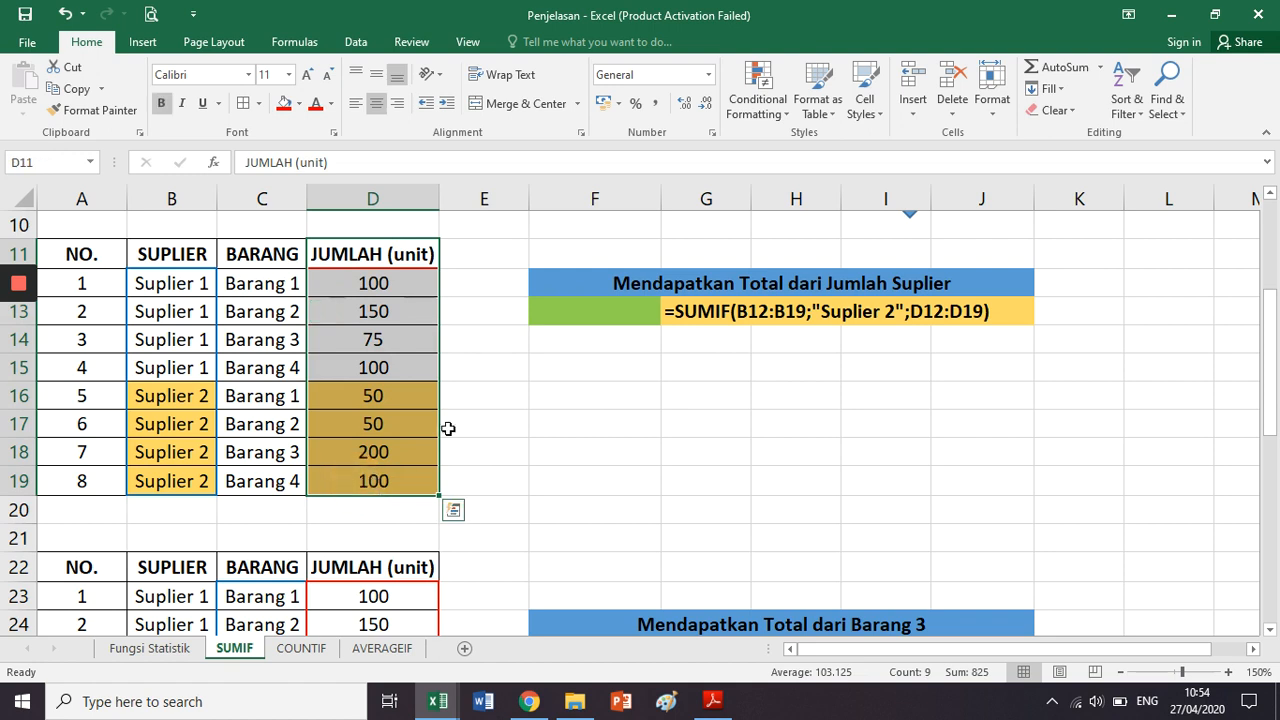
left_click(486, 378)
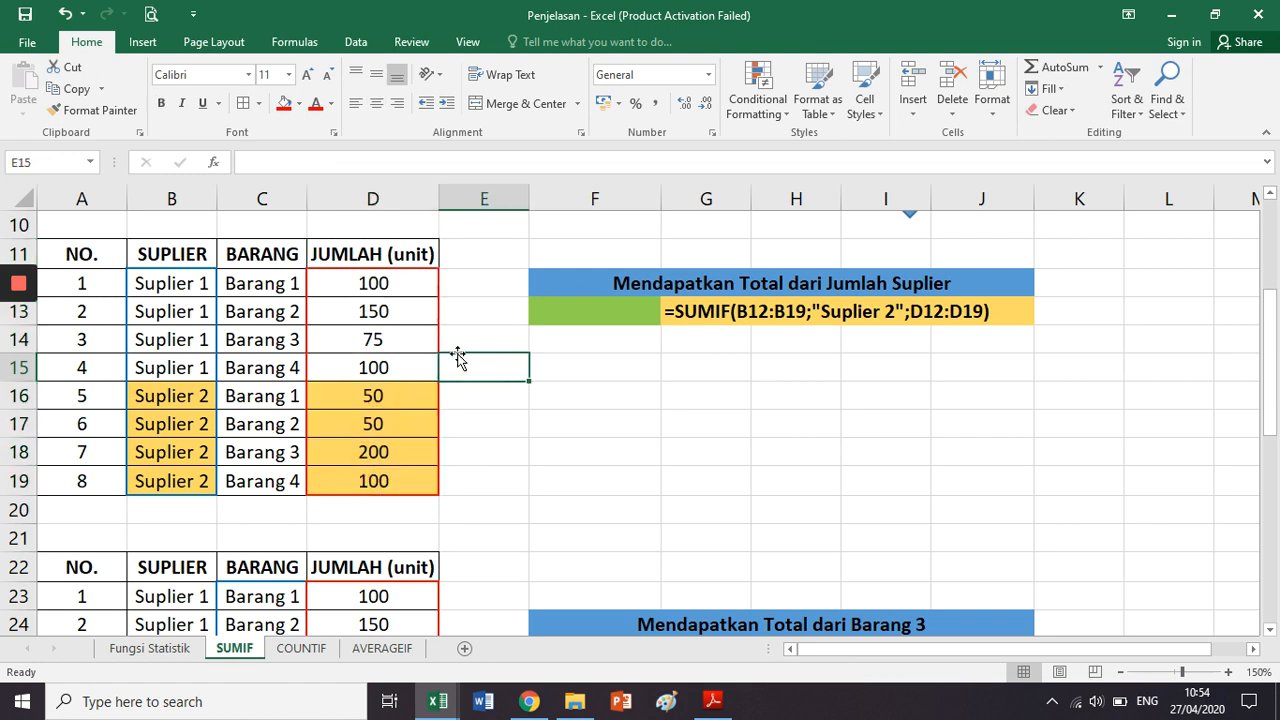
left_click_drag(205, 254, 343, 479)
left_click(594, 379)
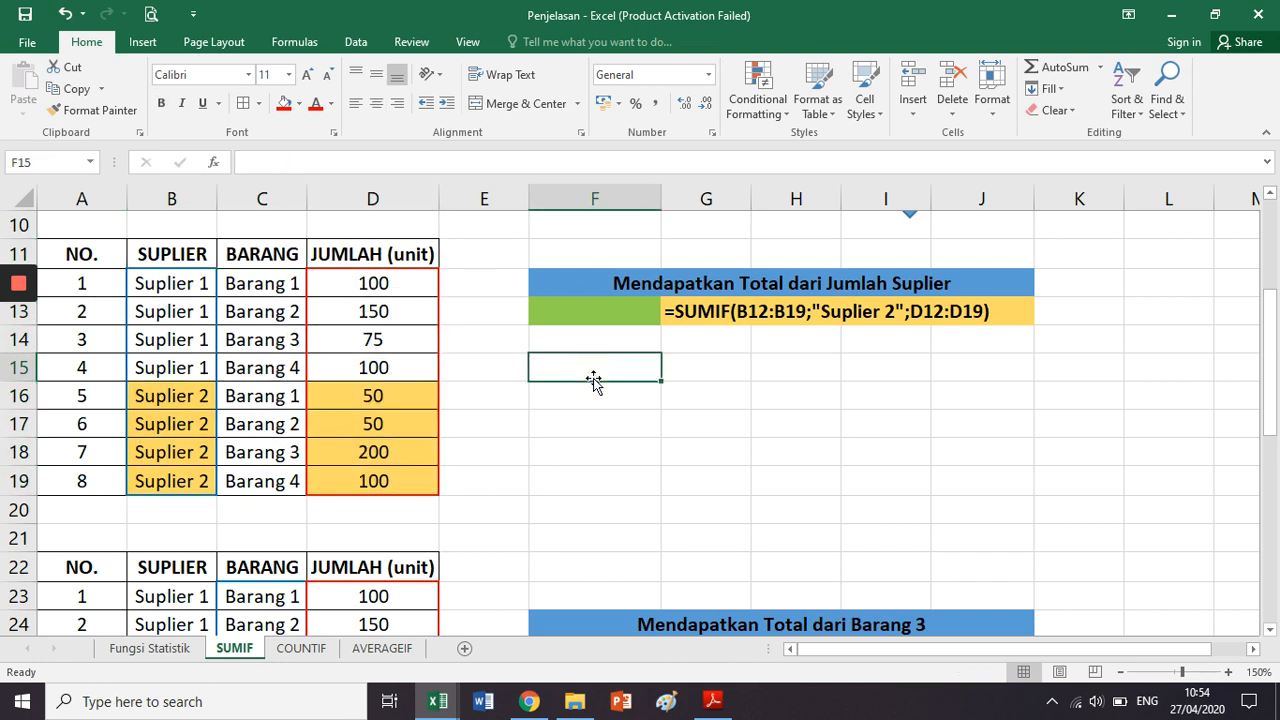
Enter =SUM(D12:D19) in cell D20 to total the whole JUMLAH (unit) column.
left_click(410, 507)
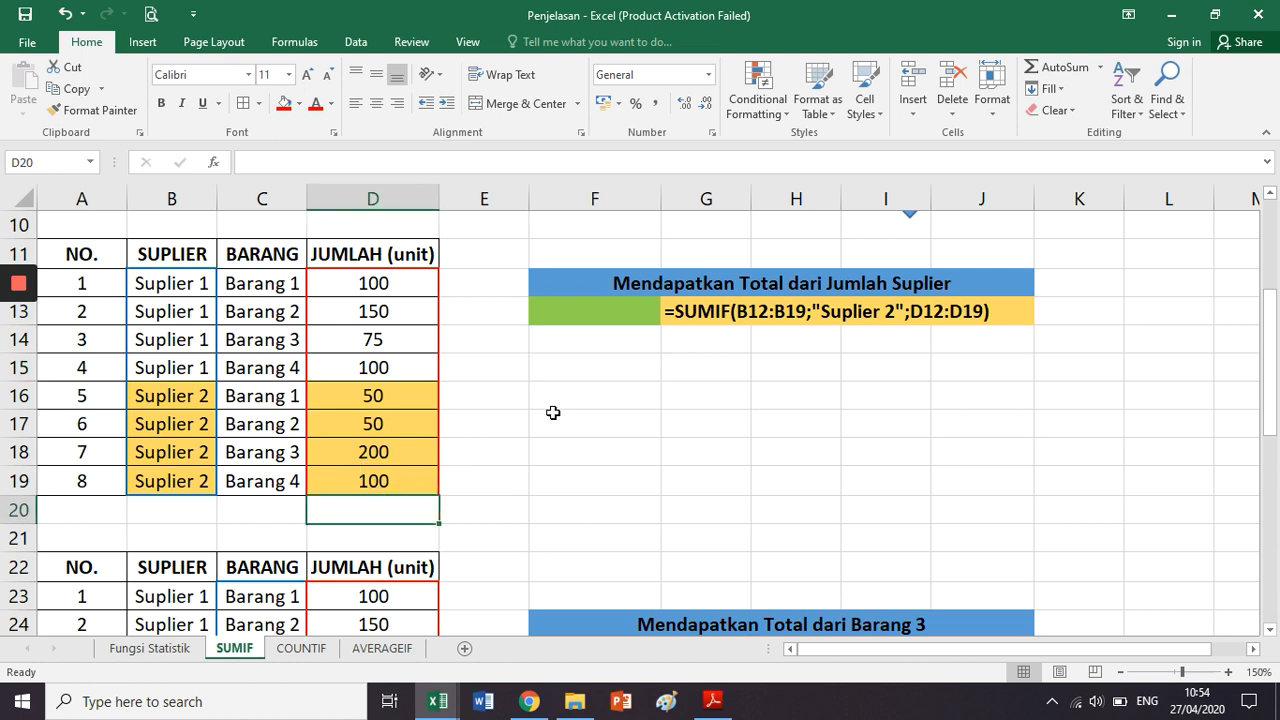
type("=sum(")
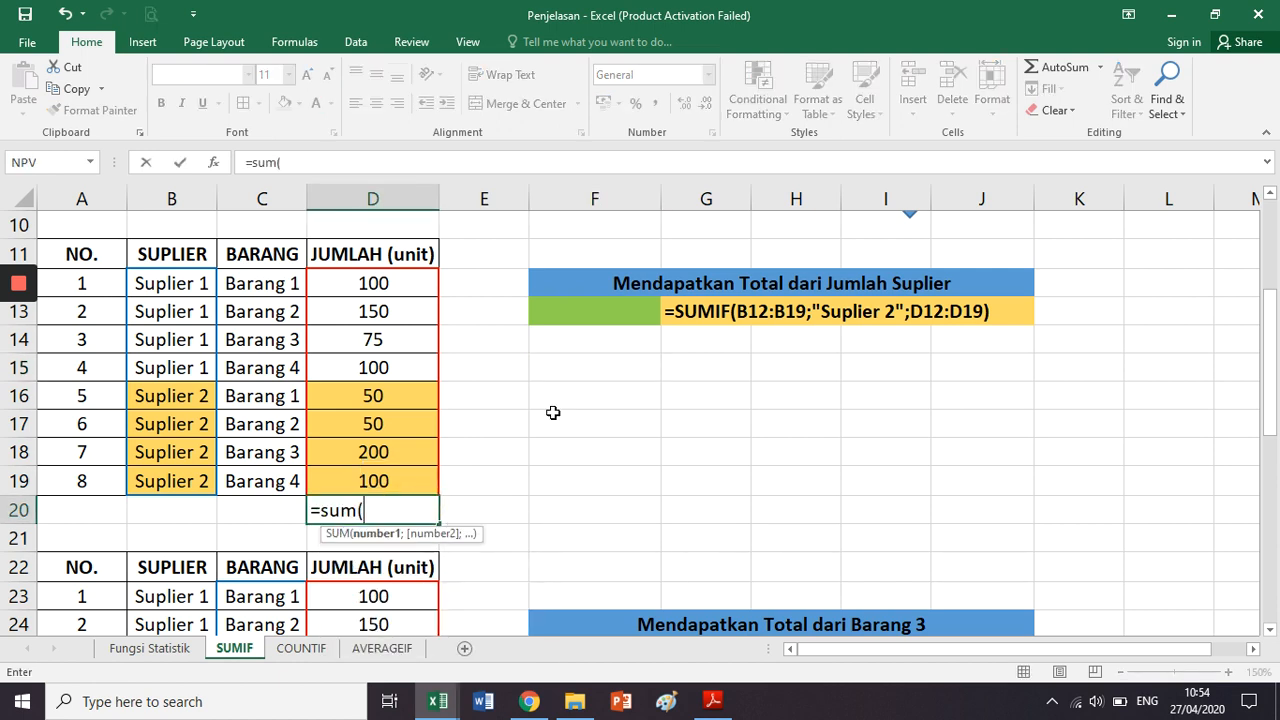
key("Up")
key("shift+Up")
key("shift+Up")
key("shift+Up")
key("shift+Up")
key("shift+Up")
key("shift+Up")
key("shift+Up")
key("shift+Up")
key("shift+Down")
type(")")
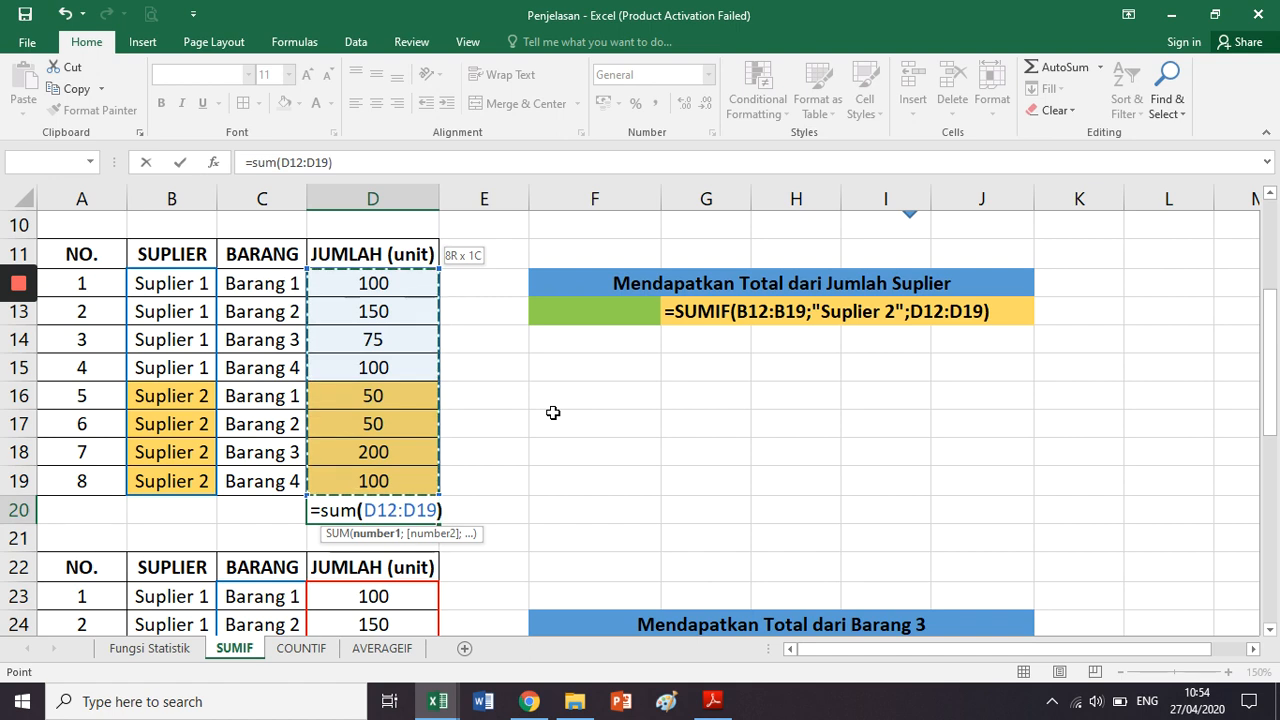
key("Return")
key("Up")
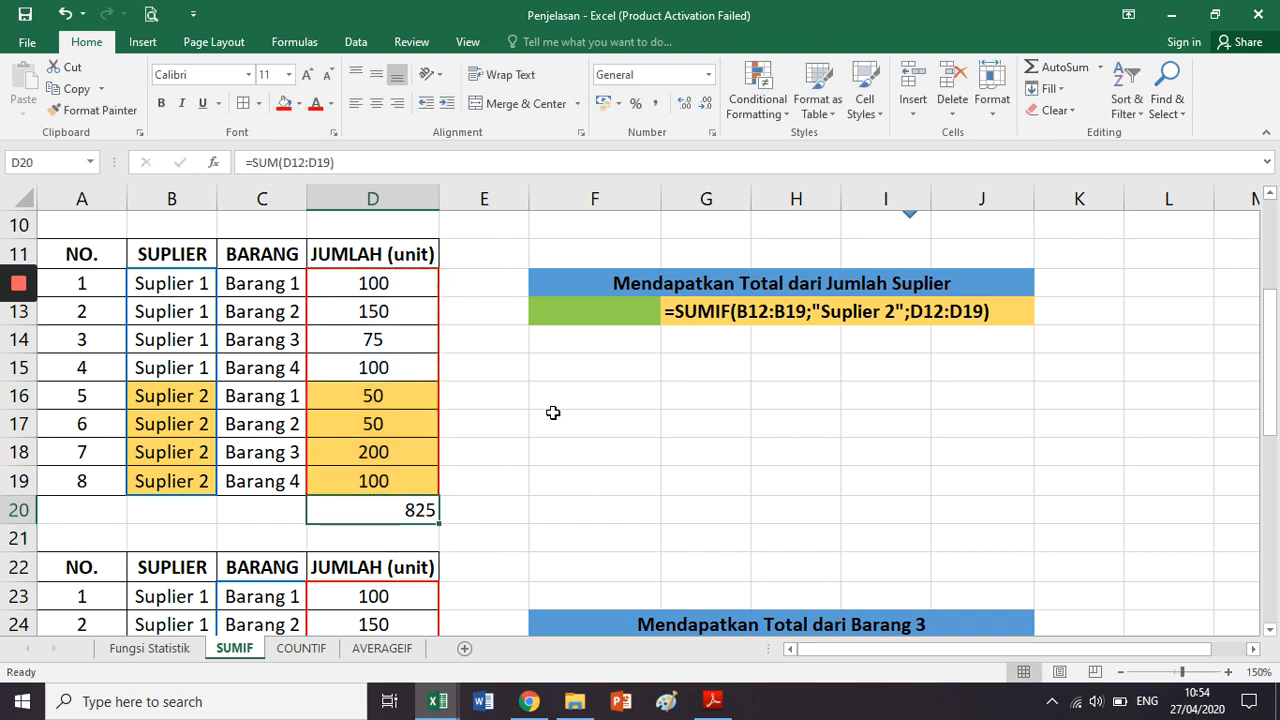
Examine the supplier, item and quantity data in B11:D19 beside the column total.
key("Right")
key("Right")
key("Right")
key("Up")
key("Up")
key("Up")
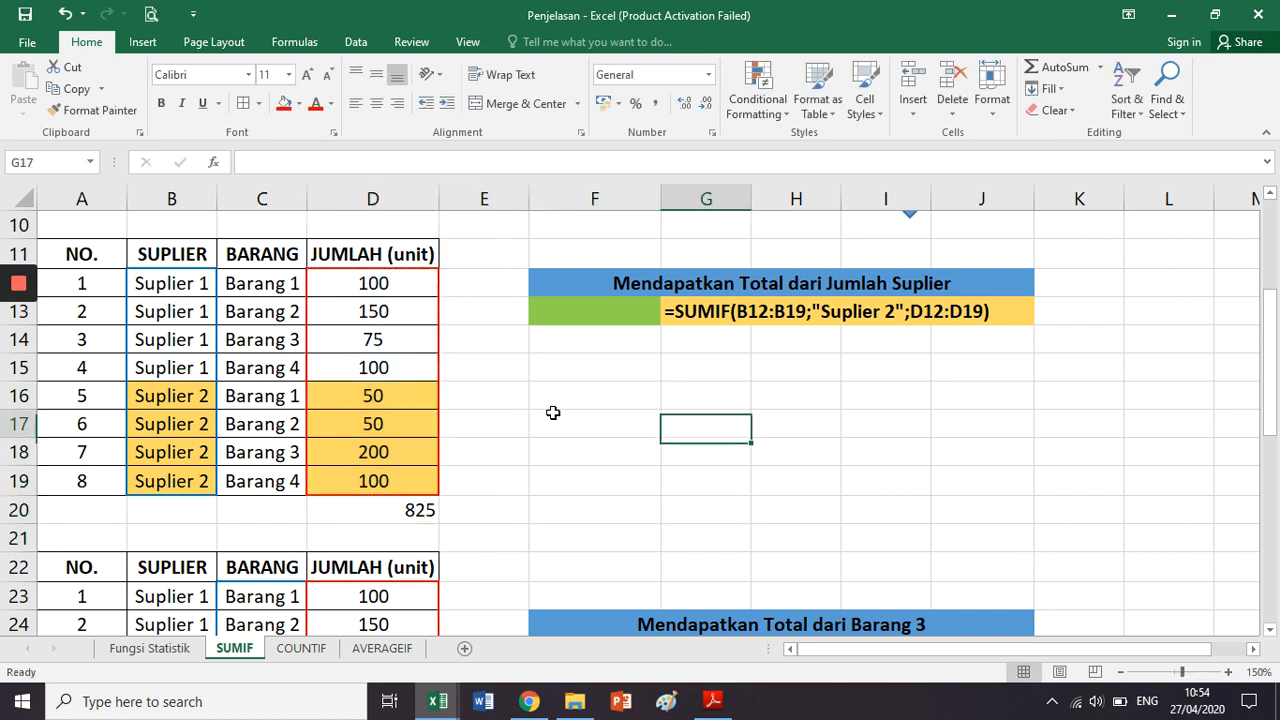
left_click_drag(177, 251, 370, 481)
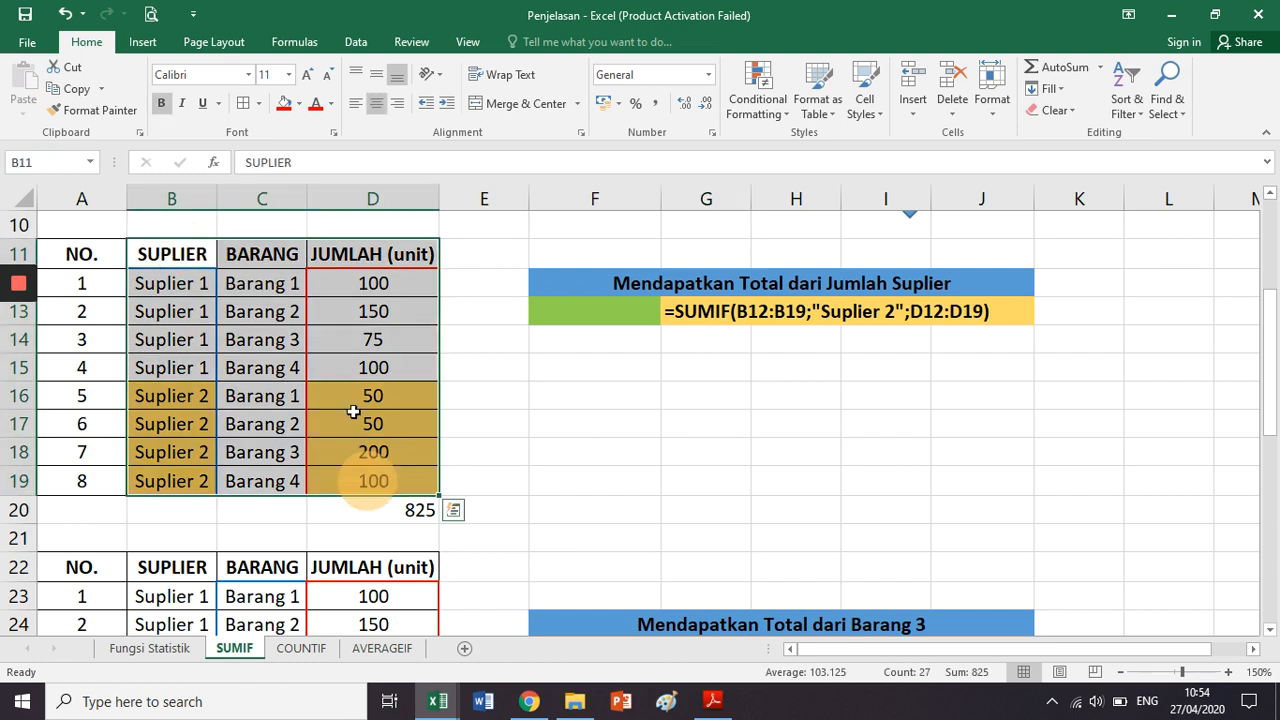
left_click(506, 420)
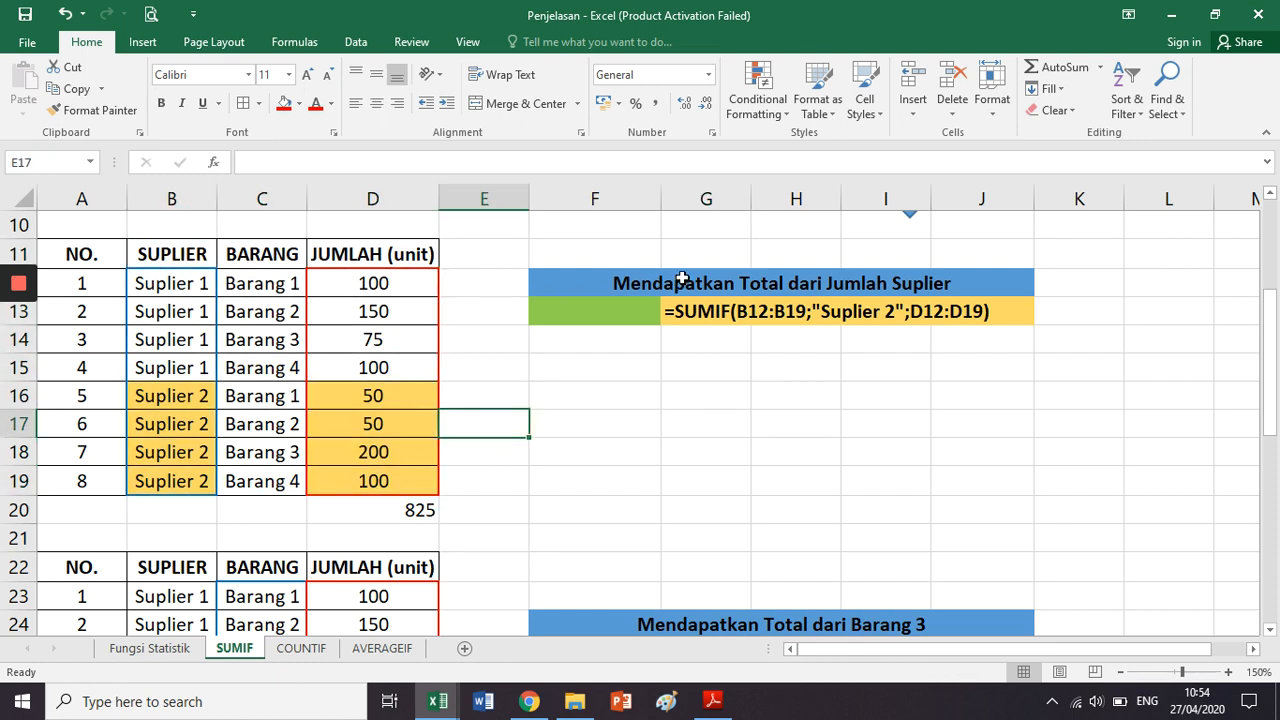
Reword the heading in F12 above the Suplier 2 example to "Mendapatkan Total Jumlah unit dari Suplier 2".
left_click(684, 288)
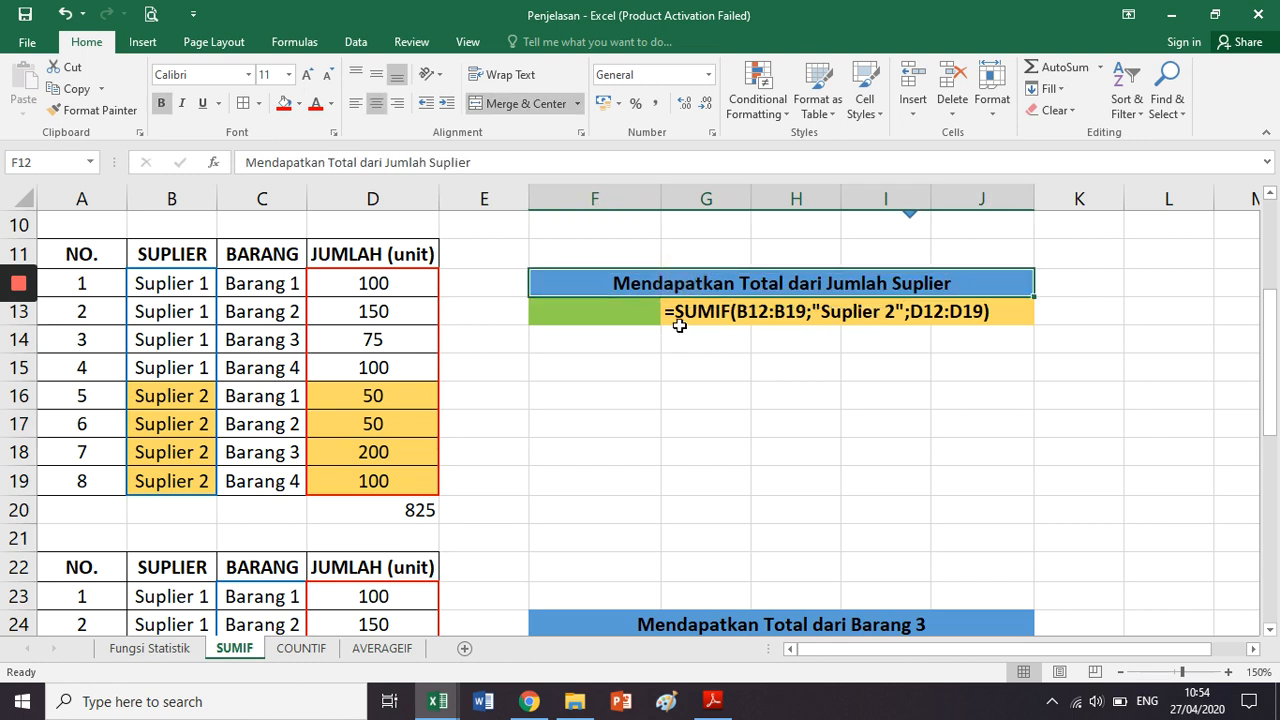
left_click(497, 161)
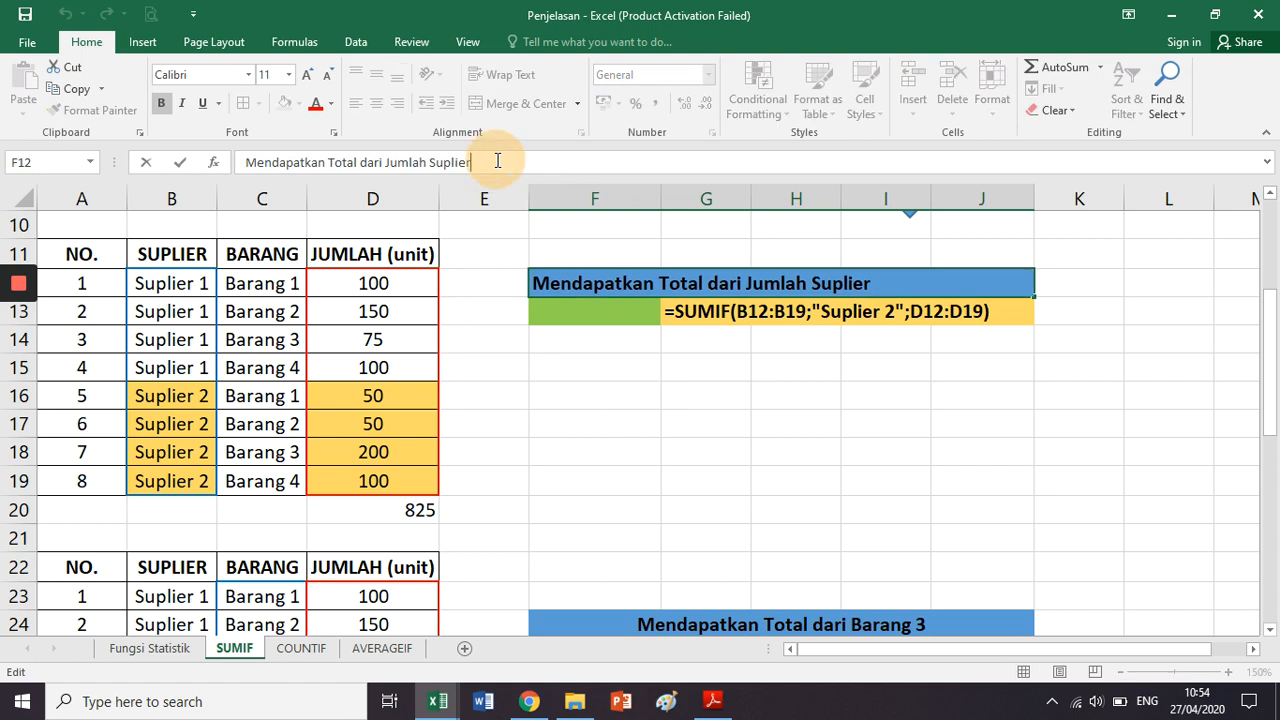
key("ctrl+Left")
type("2")
key("ctrl+Left")
key("ctrl+Left")
type("unit dari")
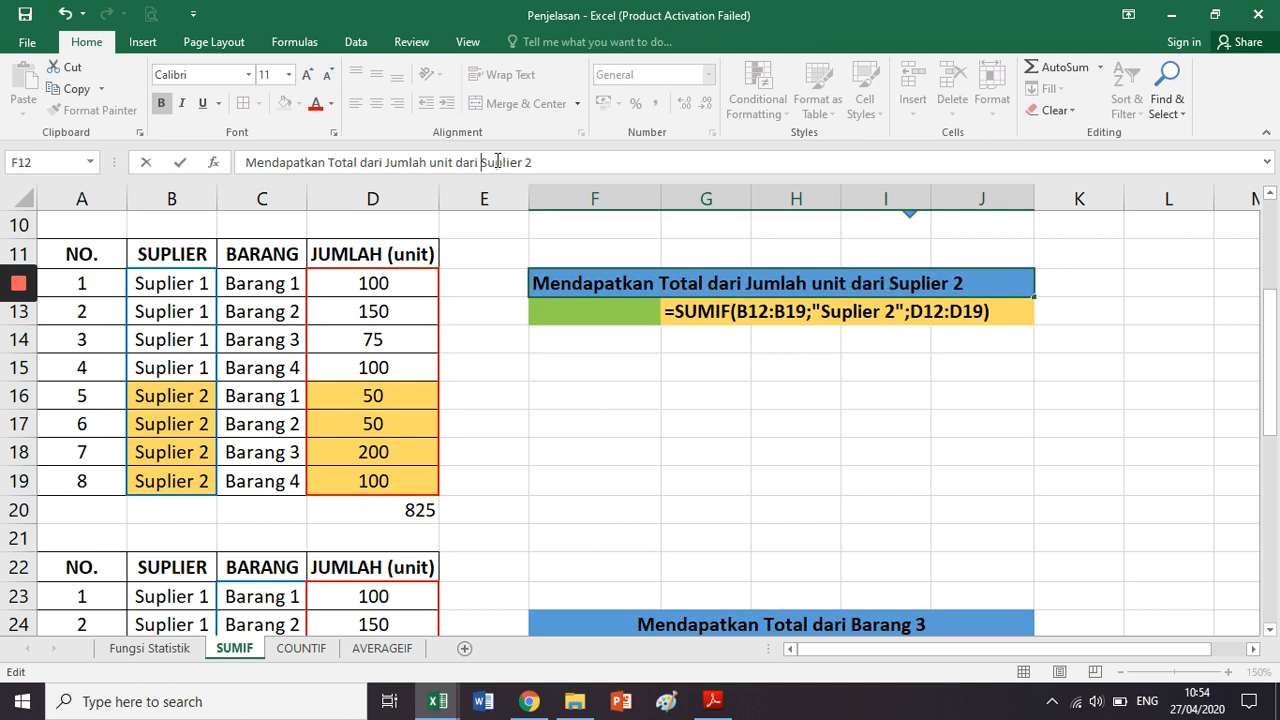
key("ctrl+Left")
key("ctrl+Left")
key("BackSpace")
key("BackSpace")
key("BackSpace")
key("BackSpace")
key("BackSpace")
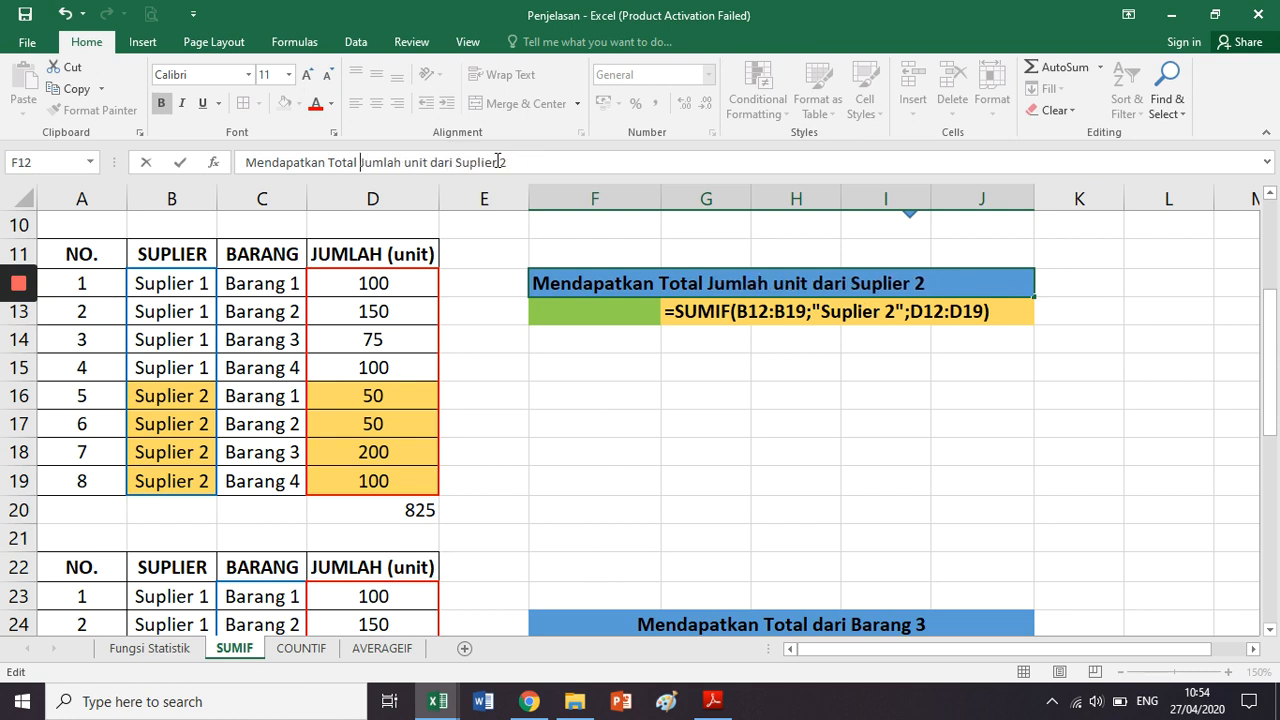
key("Return")
left_click(680, 283)
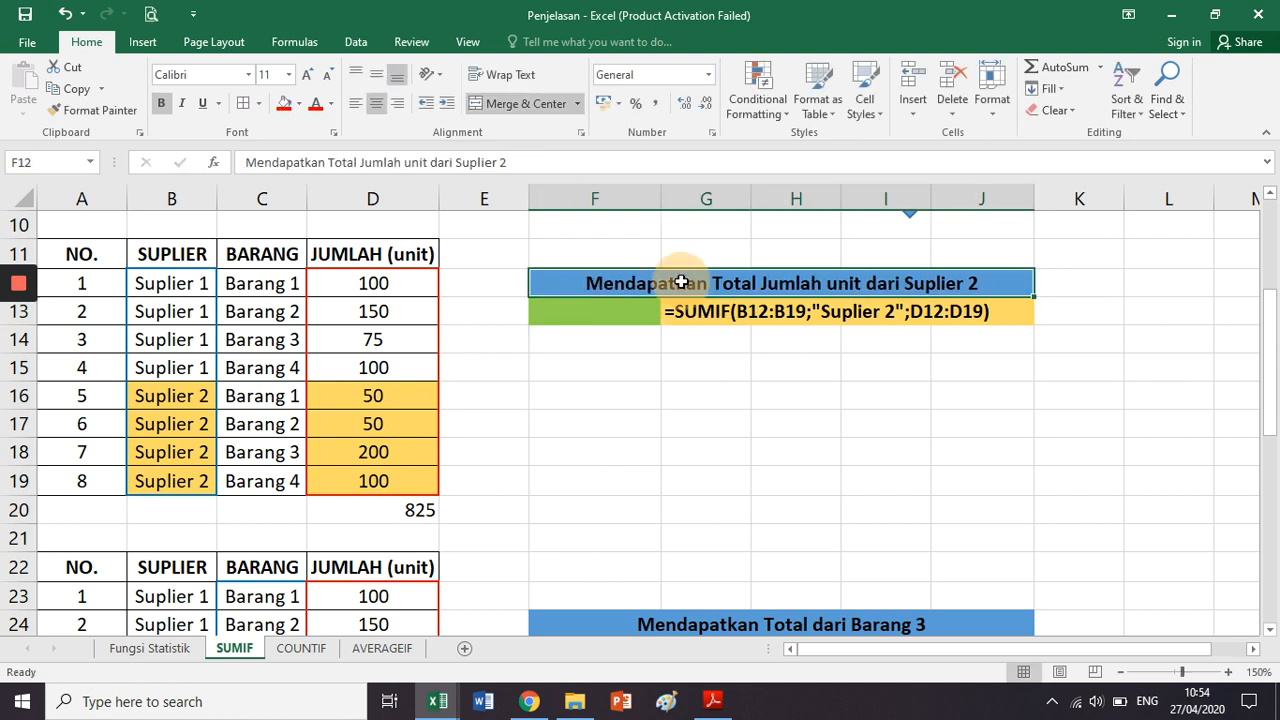
Examine the SUPLIER entries in B12:B19 and the highlighted Suplier 2 quantities in D16:D19.
left_click(203, 398)
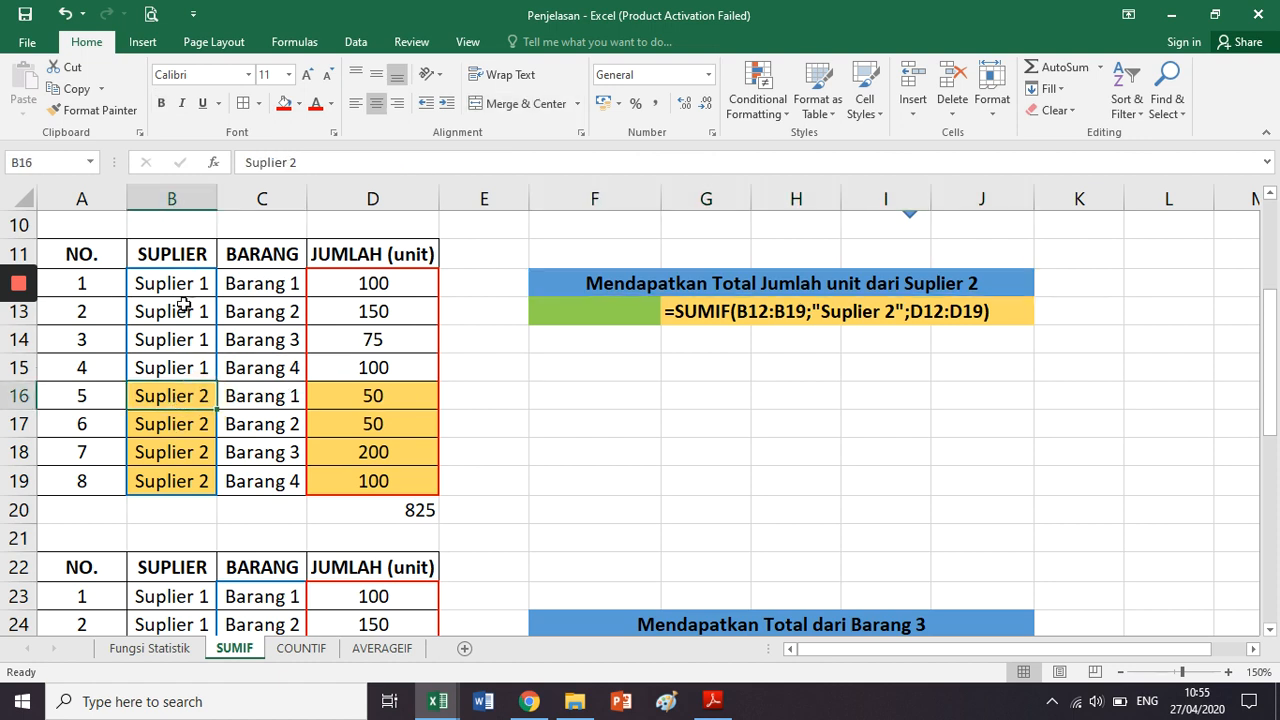
left_click_drag(191, 286, 177, 480)
left_click(189, 400)
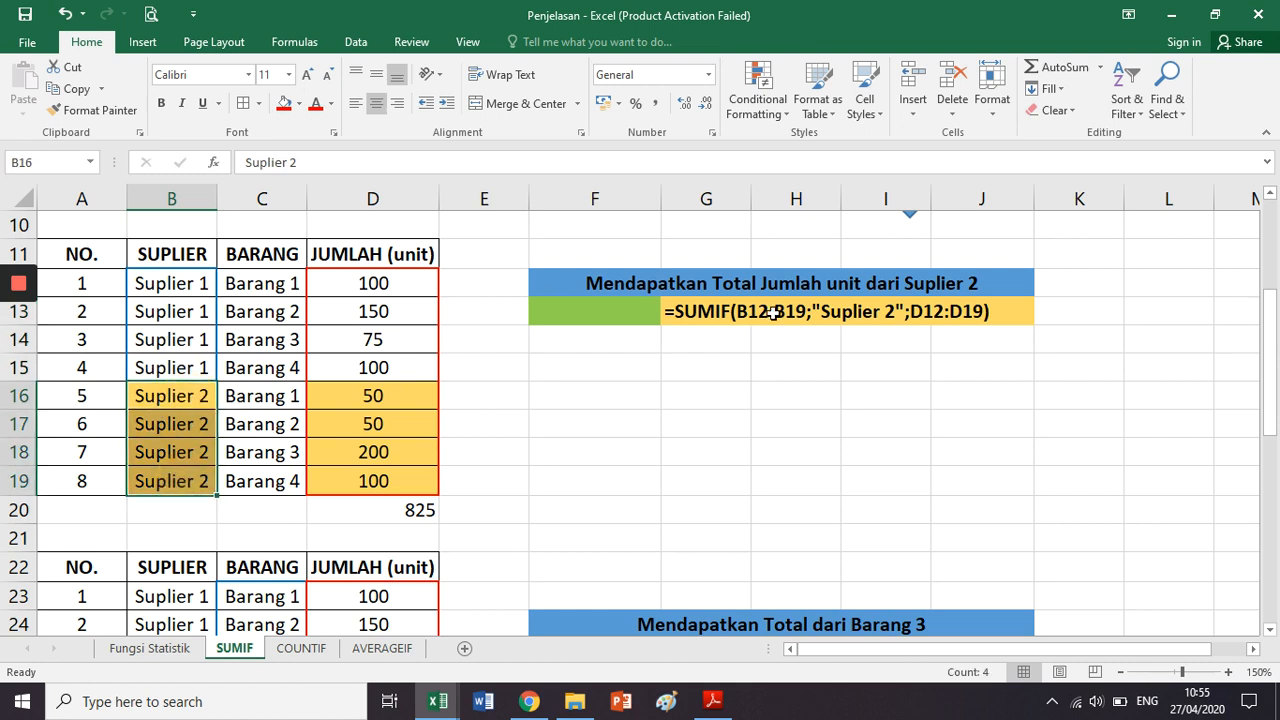
left_click(331, 398)
left_click(355, 425)
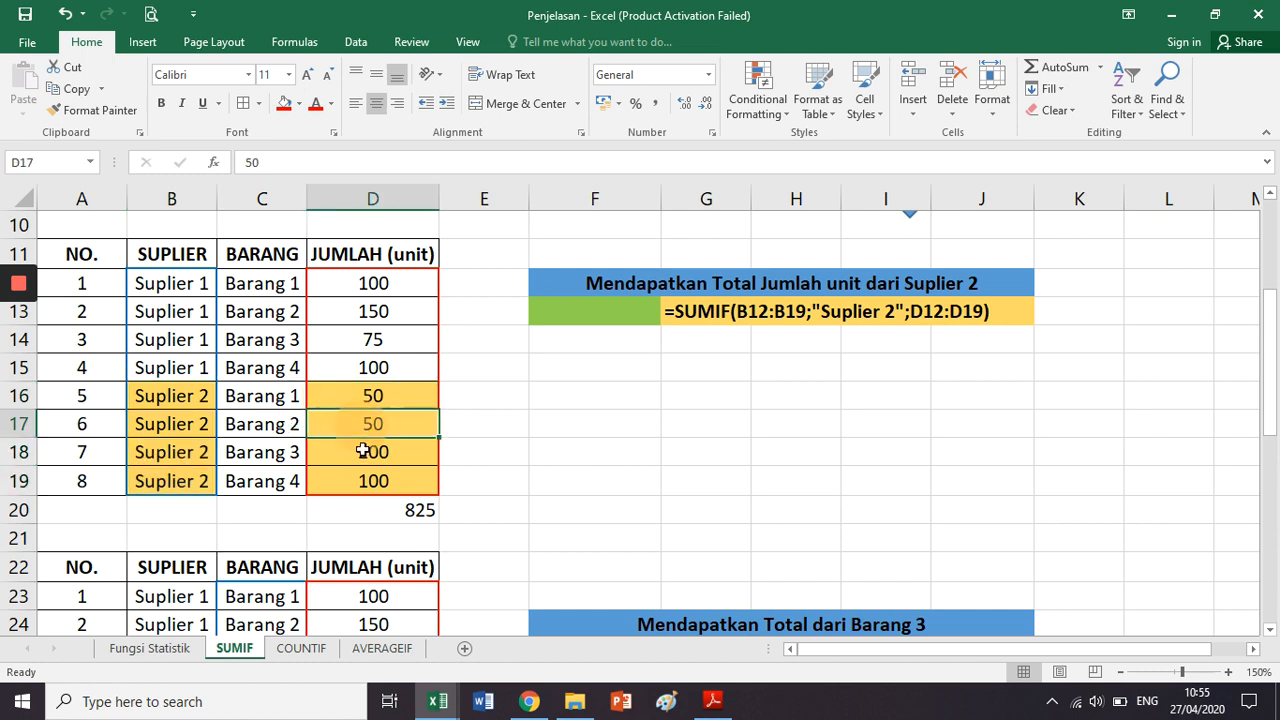
left_click(360, 452)
left_click(368, 482)
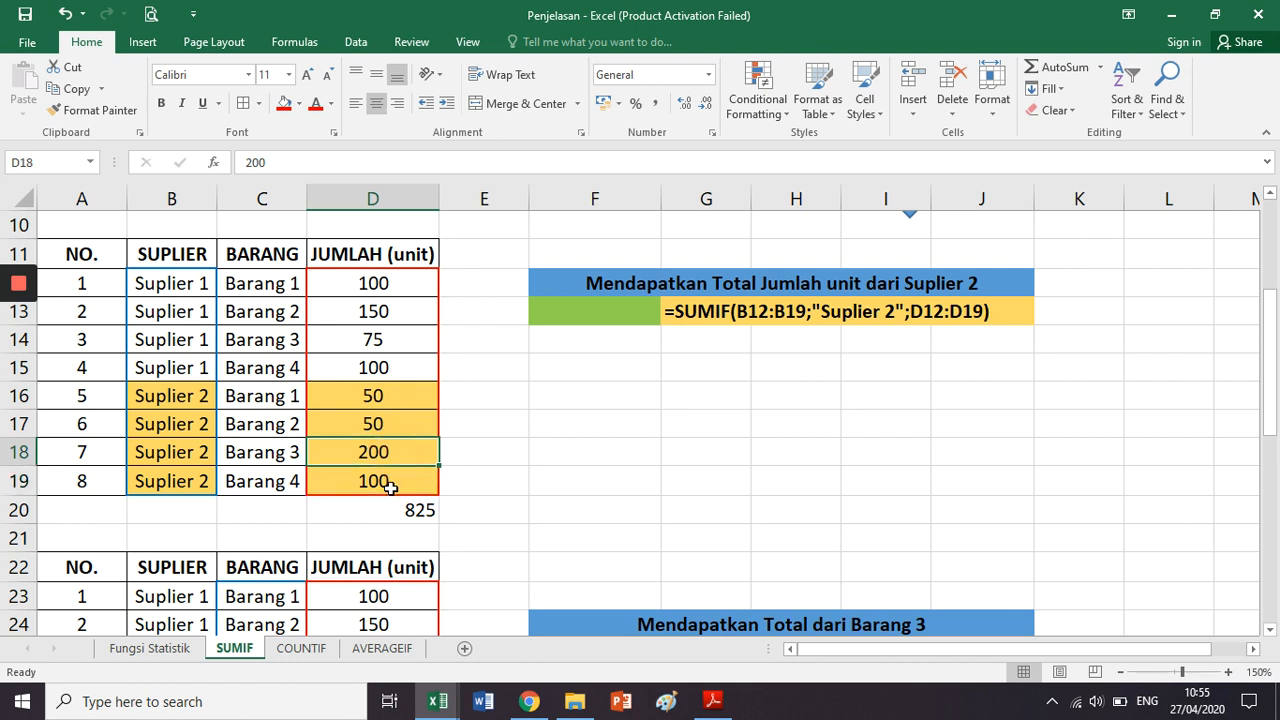
left_click(392, 484)
left_click(389, 428)
left_click(390, 402)
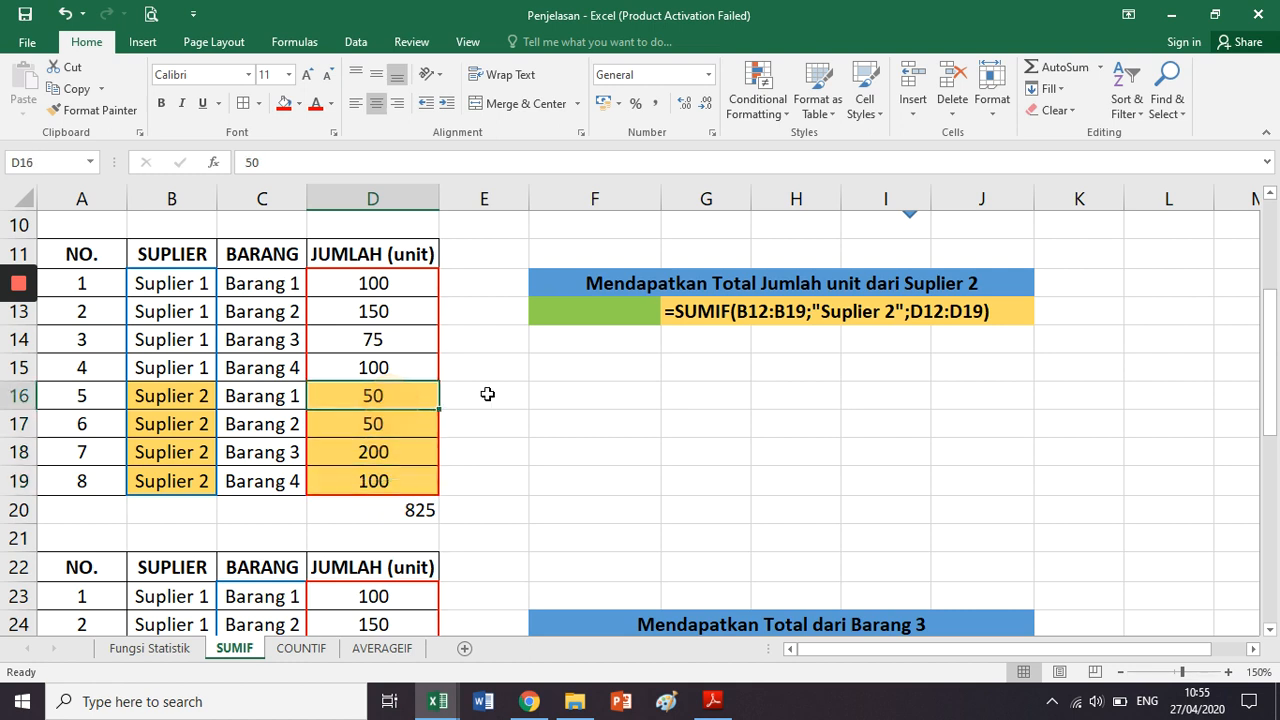
Examine the JUMLAH (unit) column, the whole supplier table in A11:D19 and the sample SUMIF formula in G13.
left_click(640, 311)
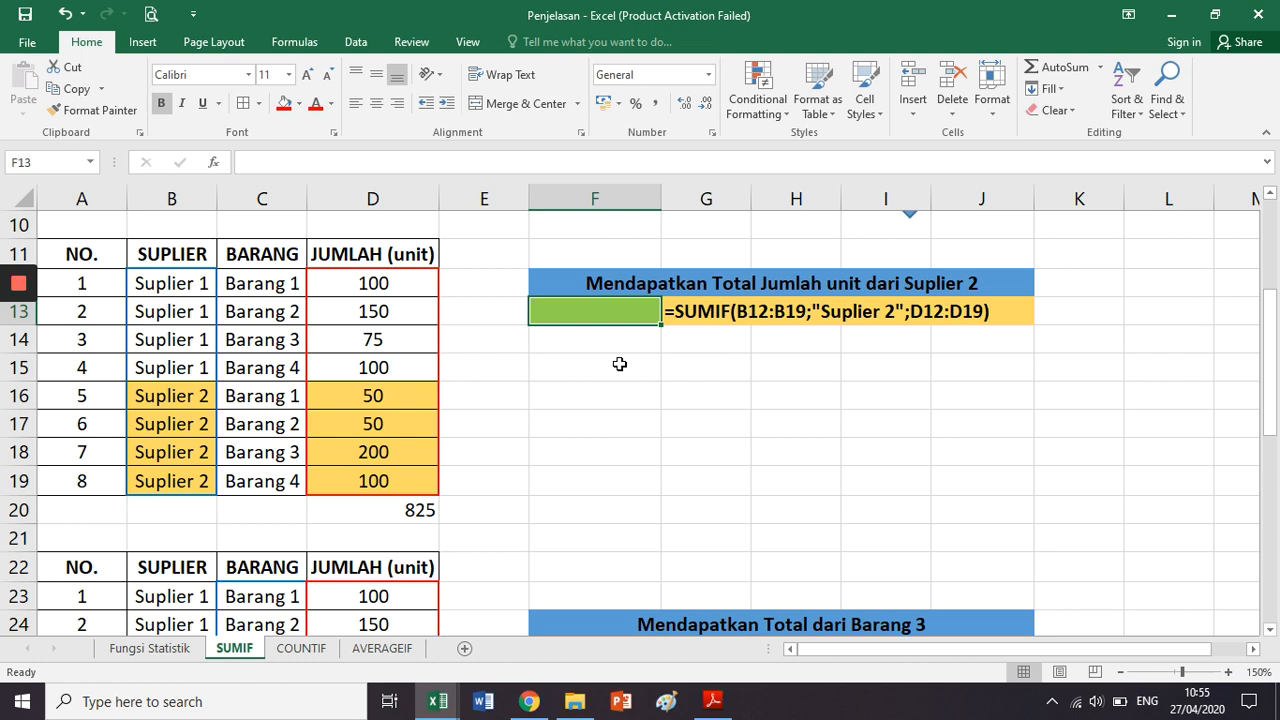
left_click_drag(392, 254, 443, 491)
left_click(548, 410)
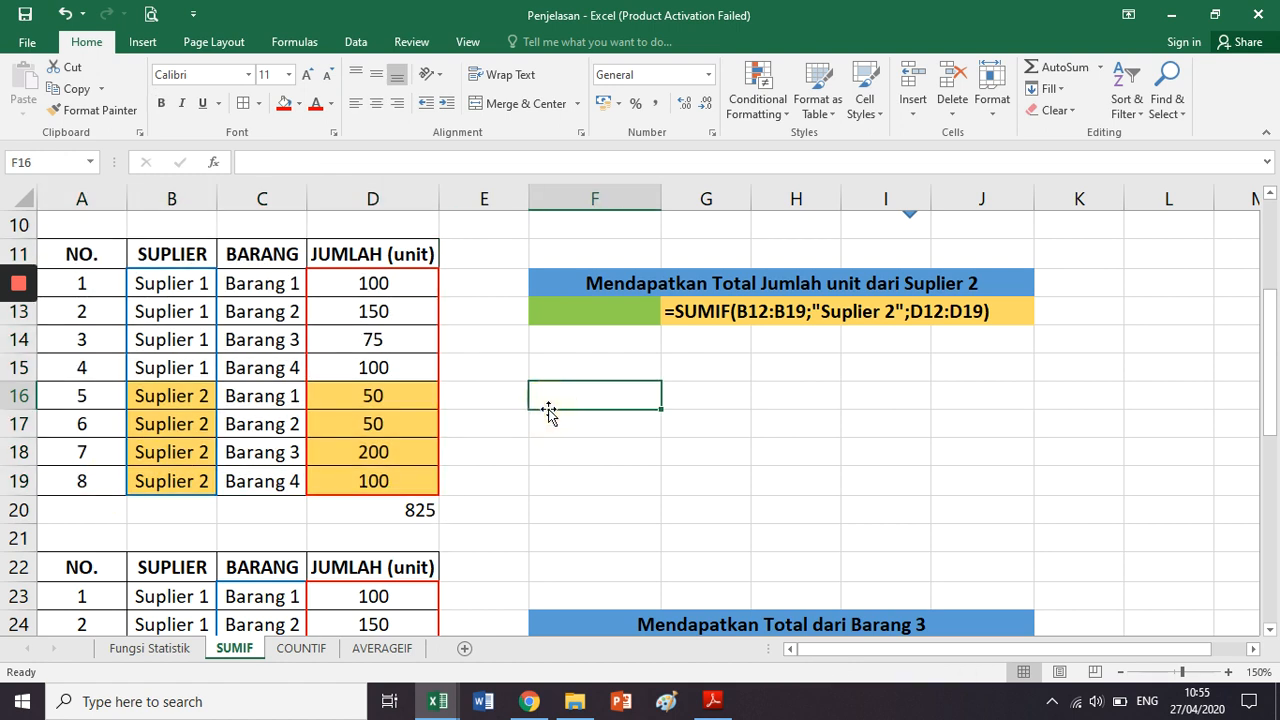
left_click(380, 252)
left_click_drag(380, 252, 95, 481)
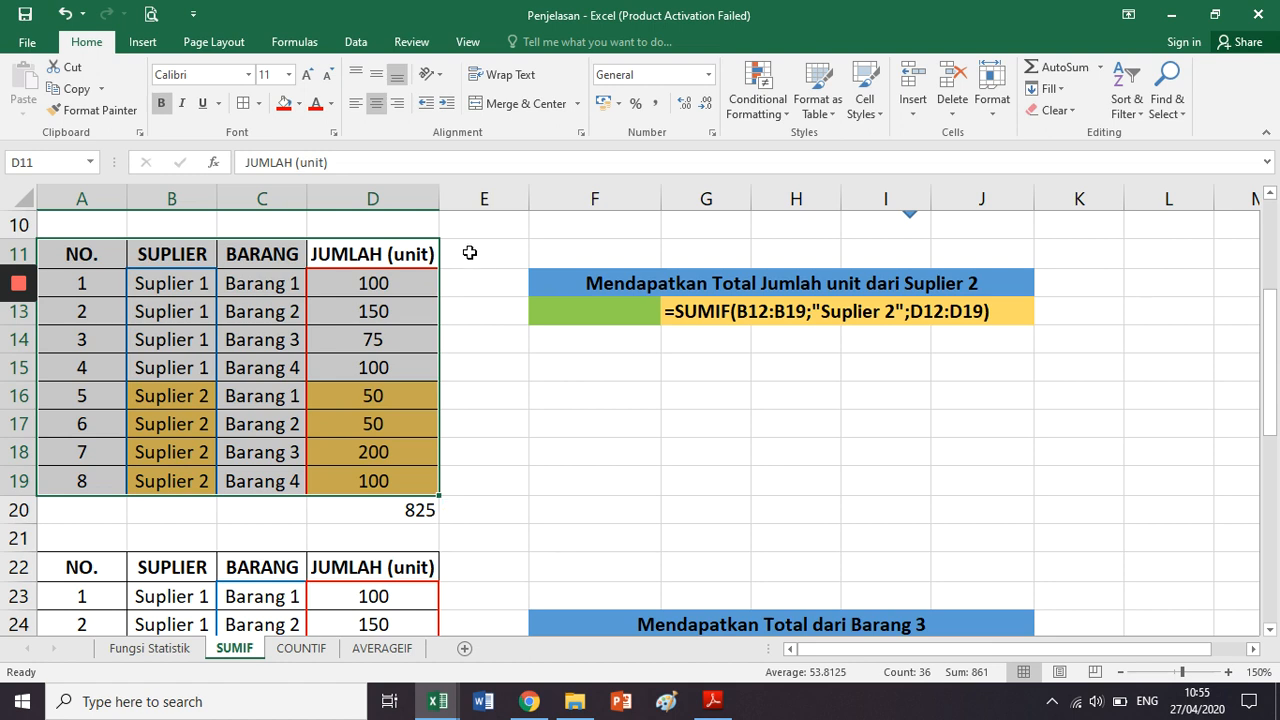
left_click_drag(469, 253, 110, 482)
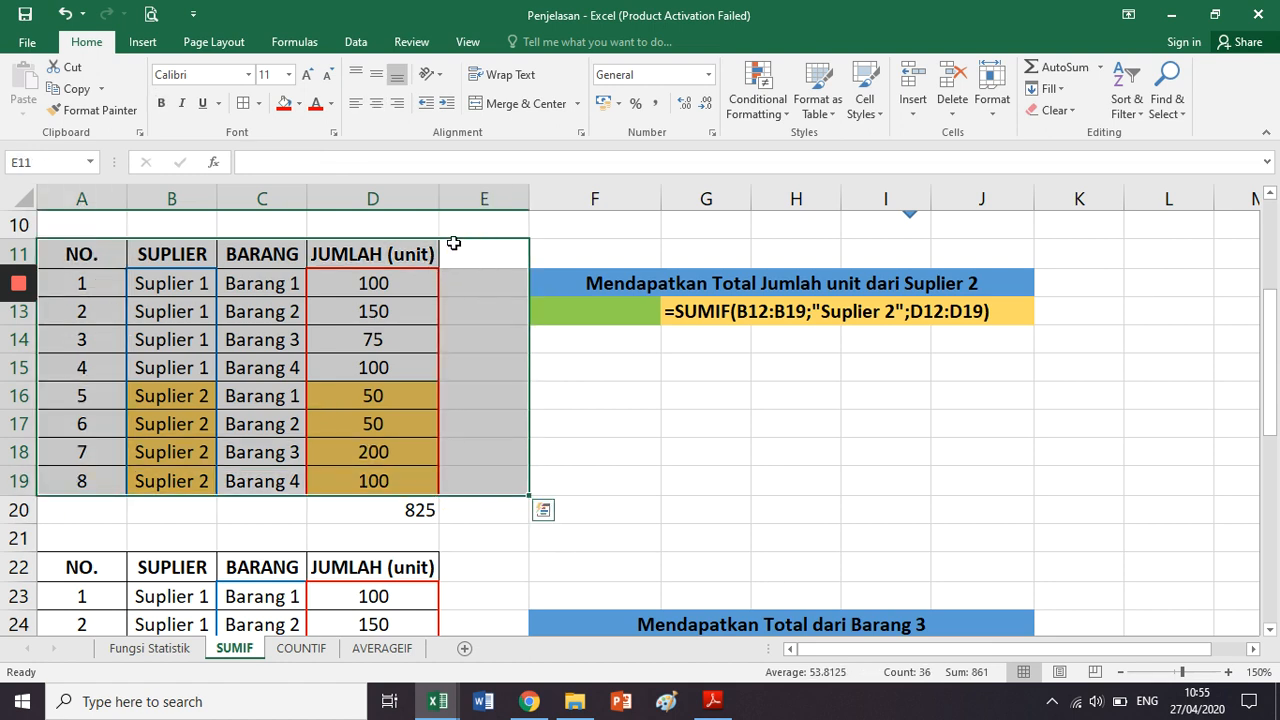
left_click_drag(453, 243, 121, 517)
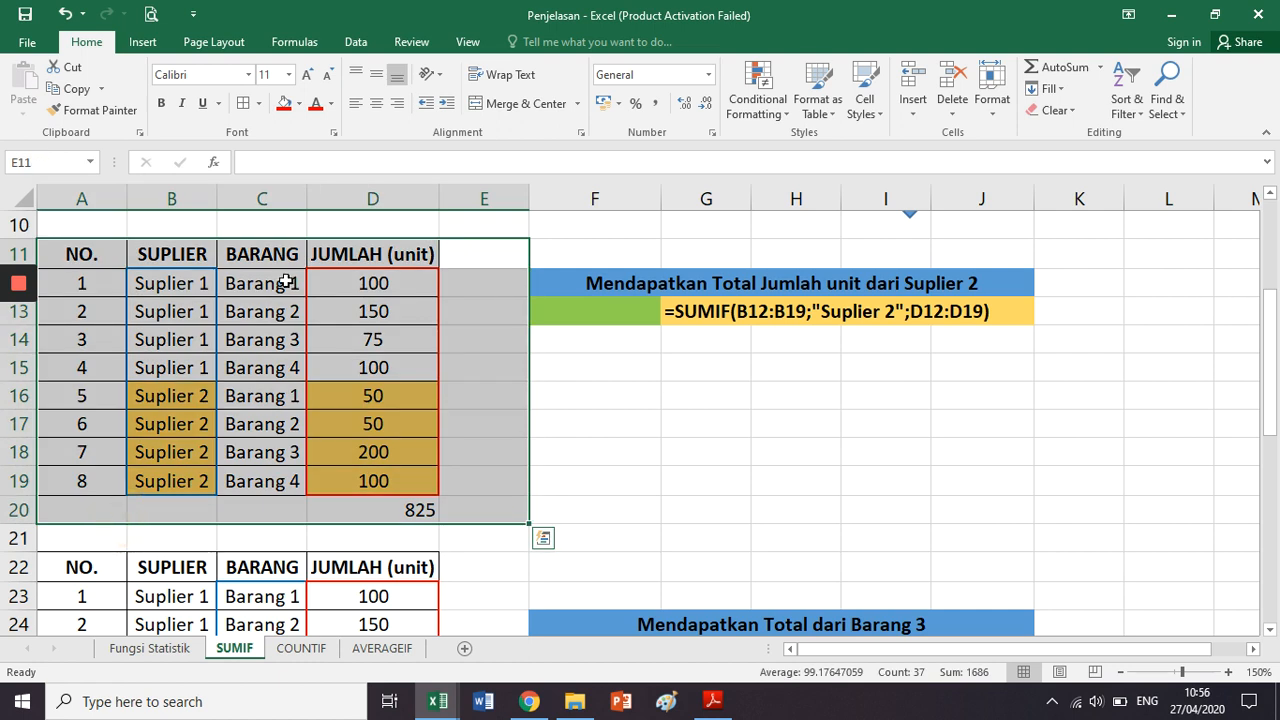
left_click(587, 388)
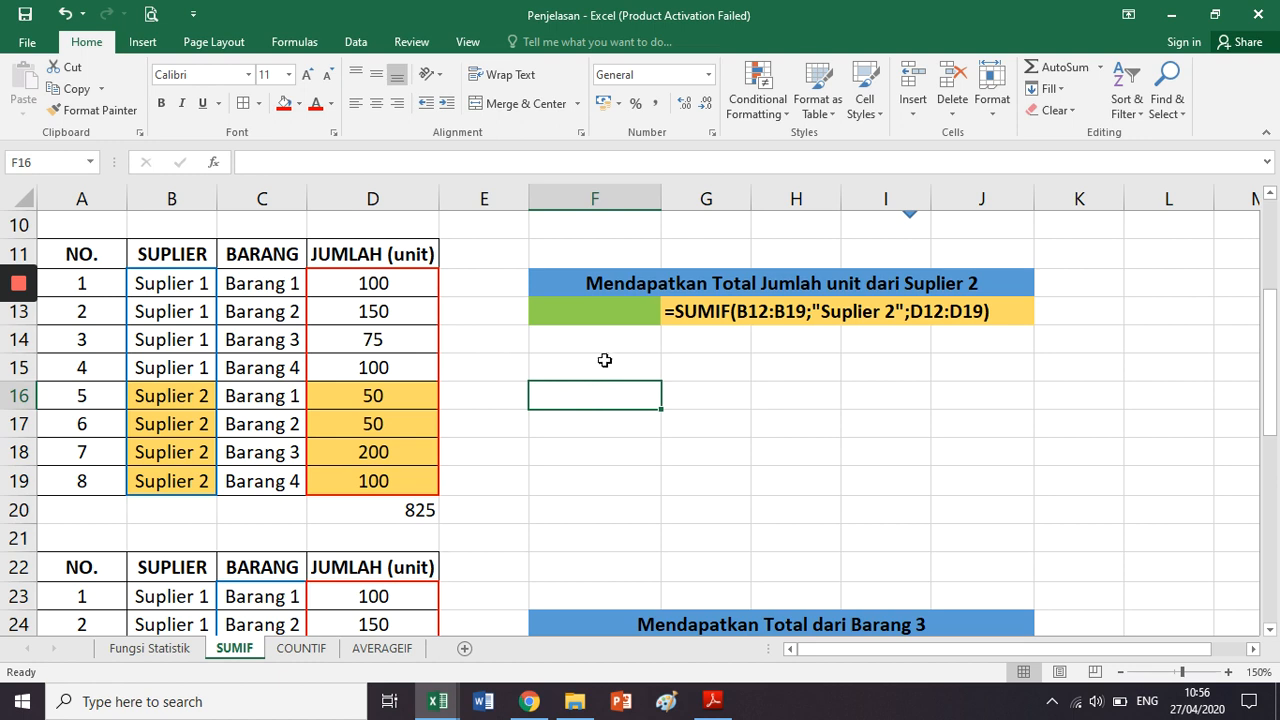
left_click(606, 350)
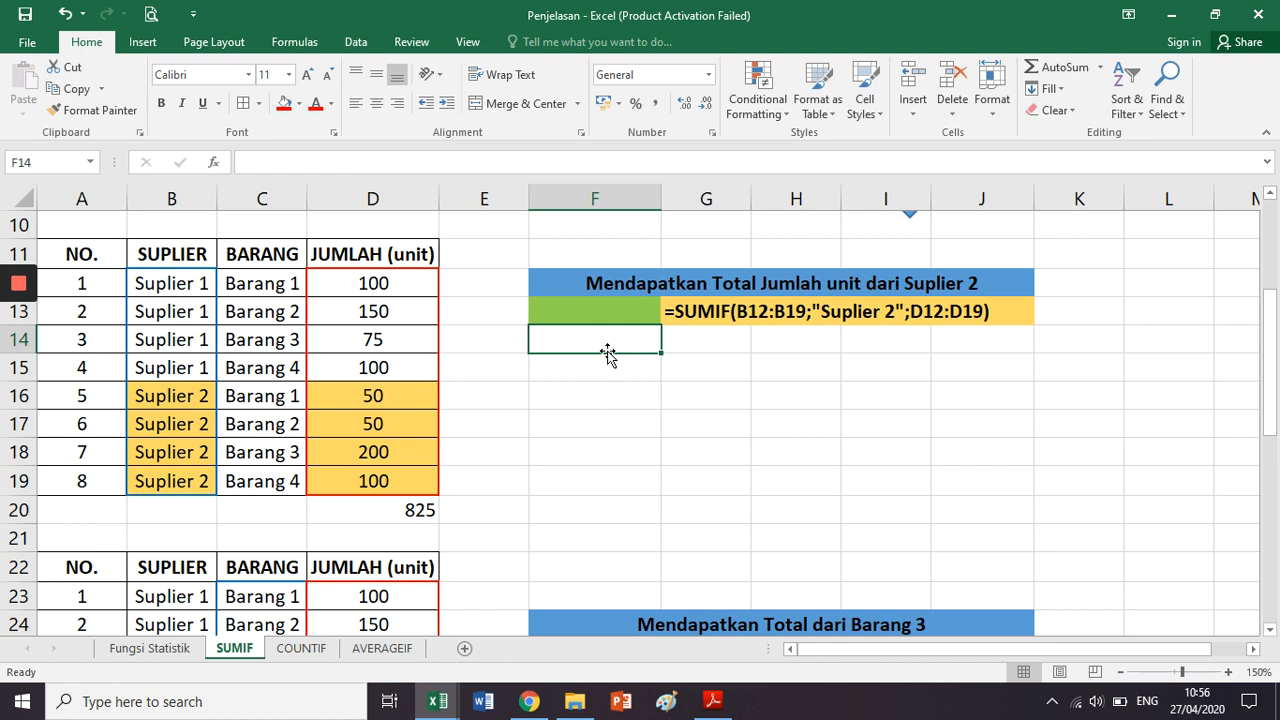
left_click(697, 315)
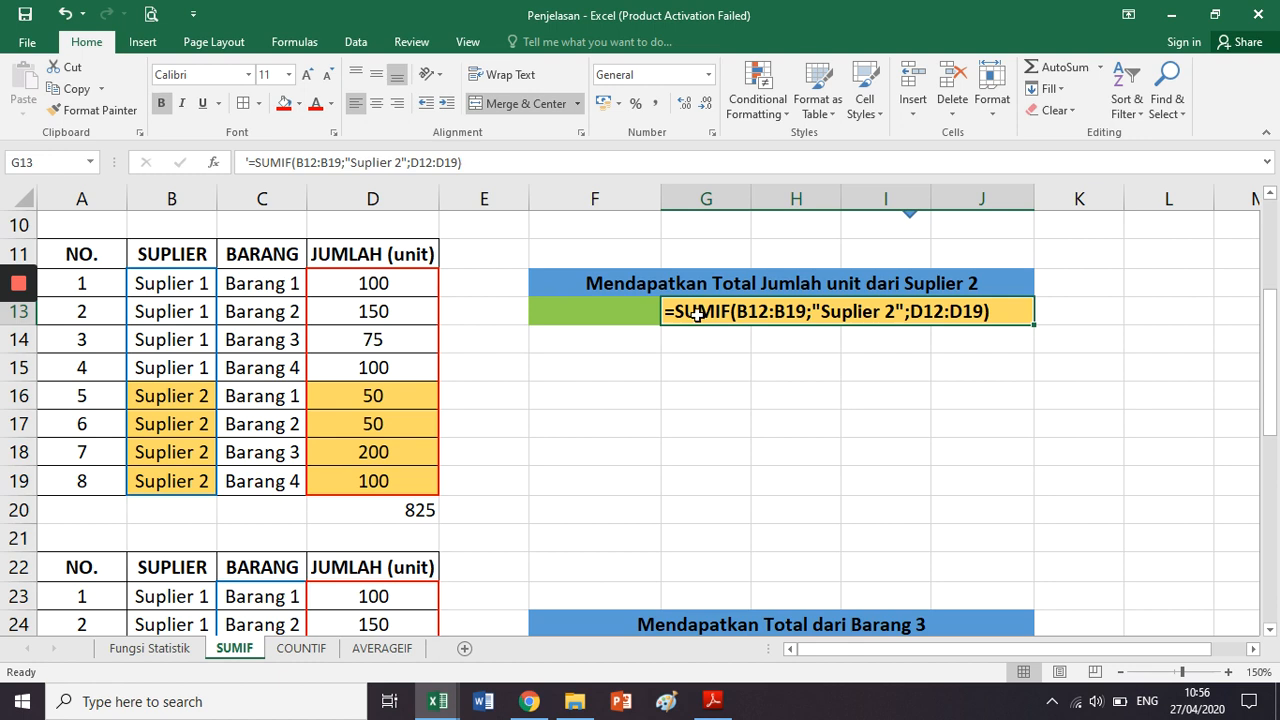
Enter =SUMIF(B12:B19;"Suplier 2";D12:D19) in cell F13 to total the units supplied by Suplier 2.
left_click(613, 304)
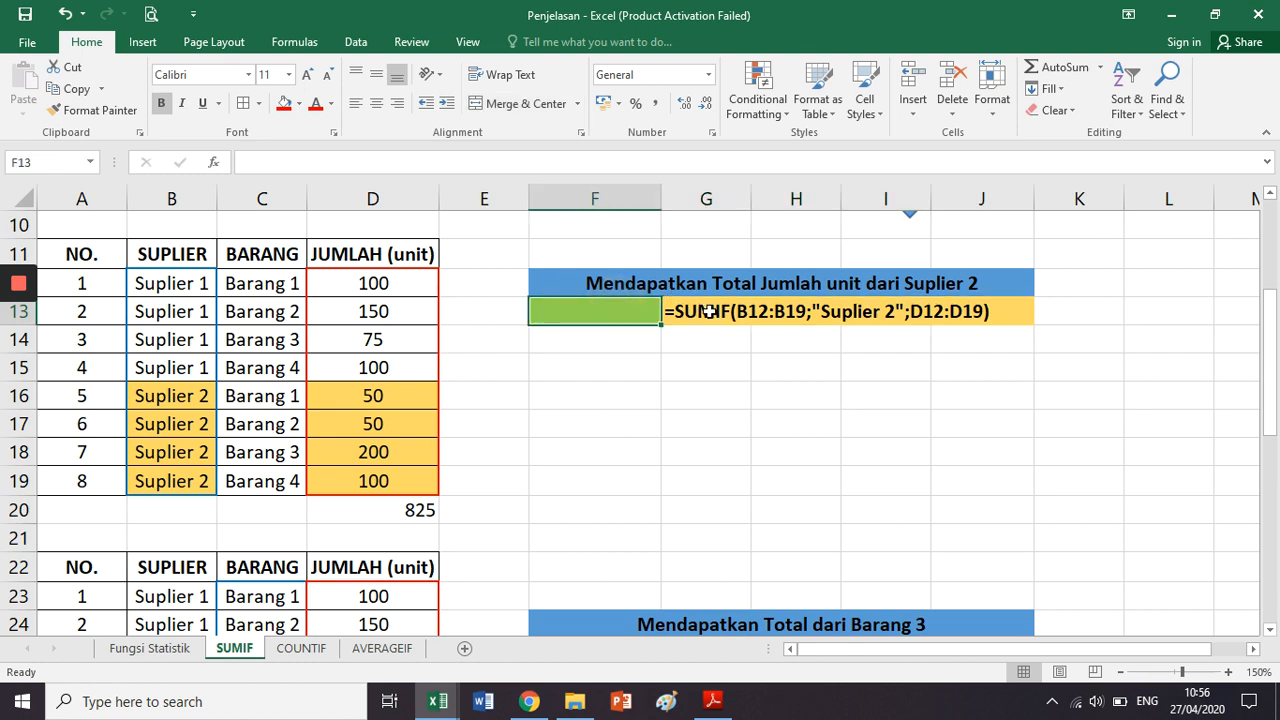
type("=sumi")
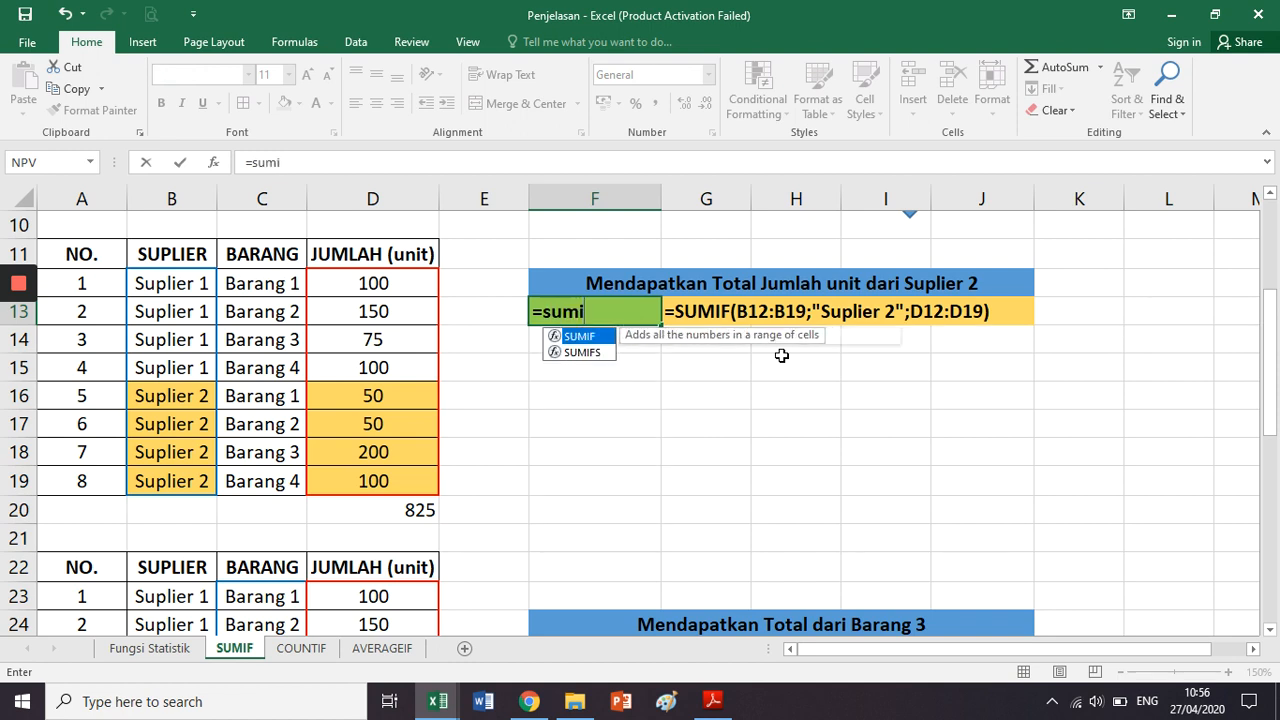
type("f(")
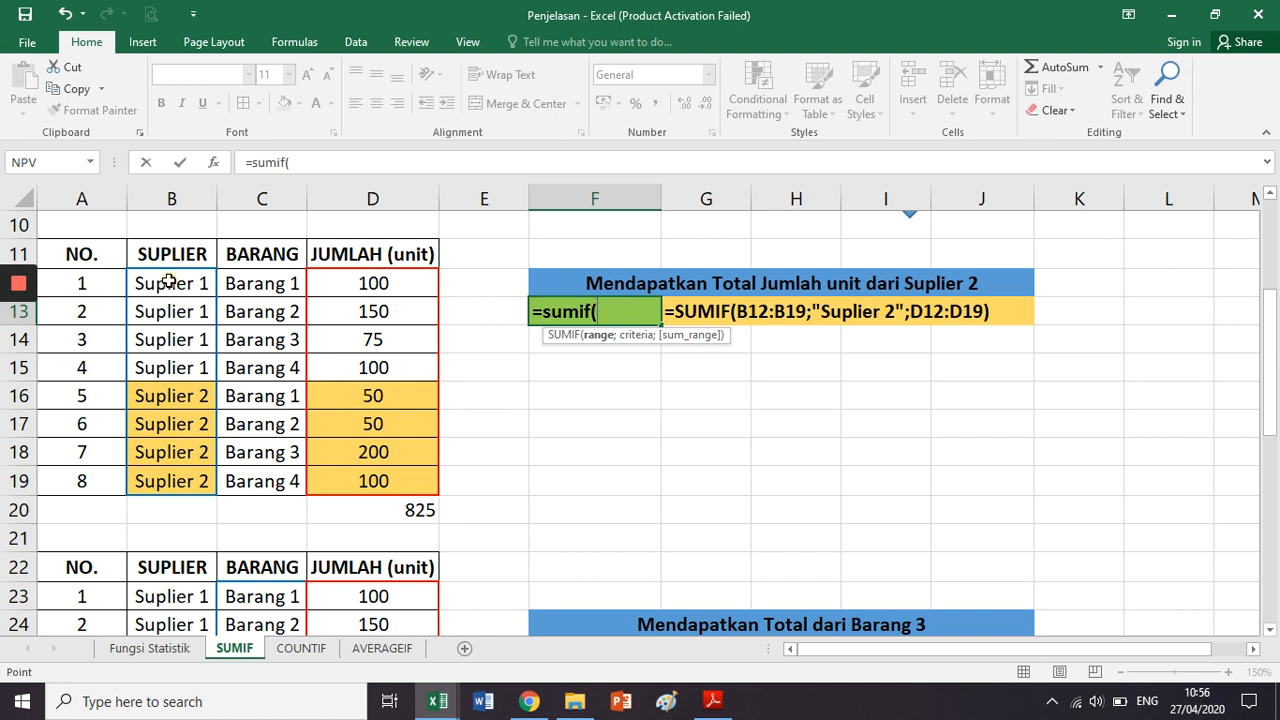
left_click_drag(170, 283, 169, 489)
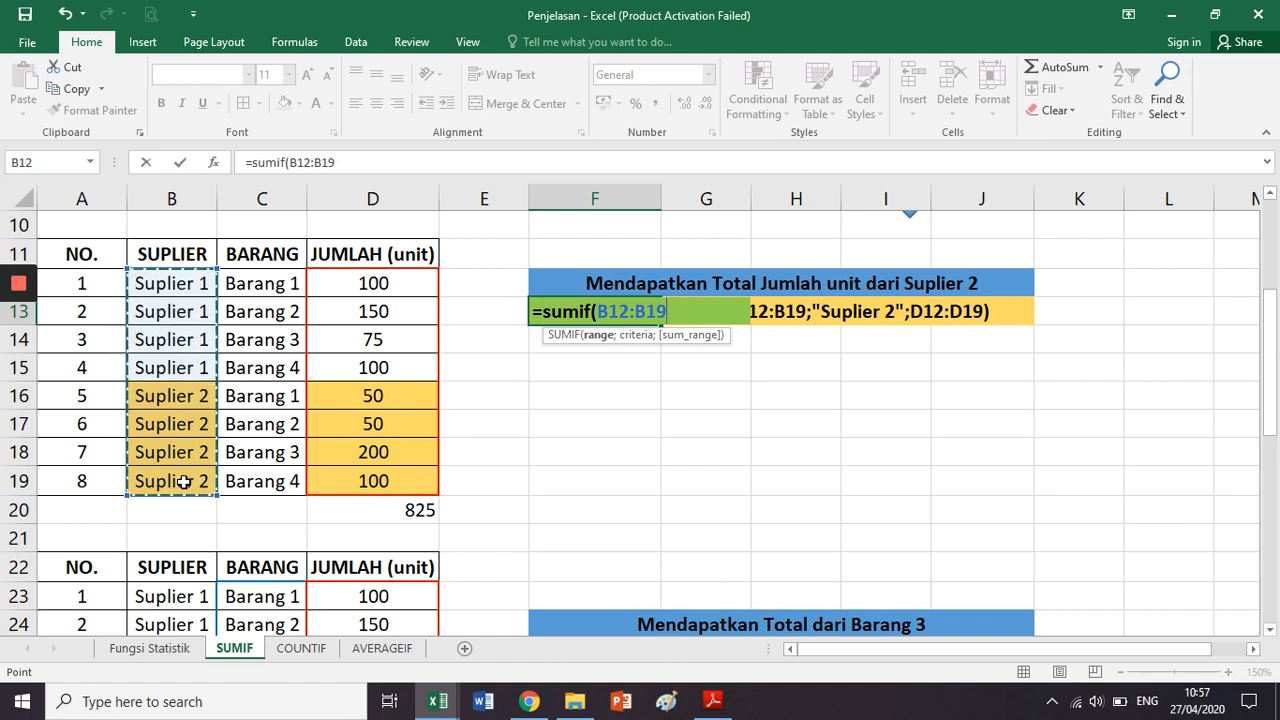
type(";")
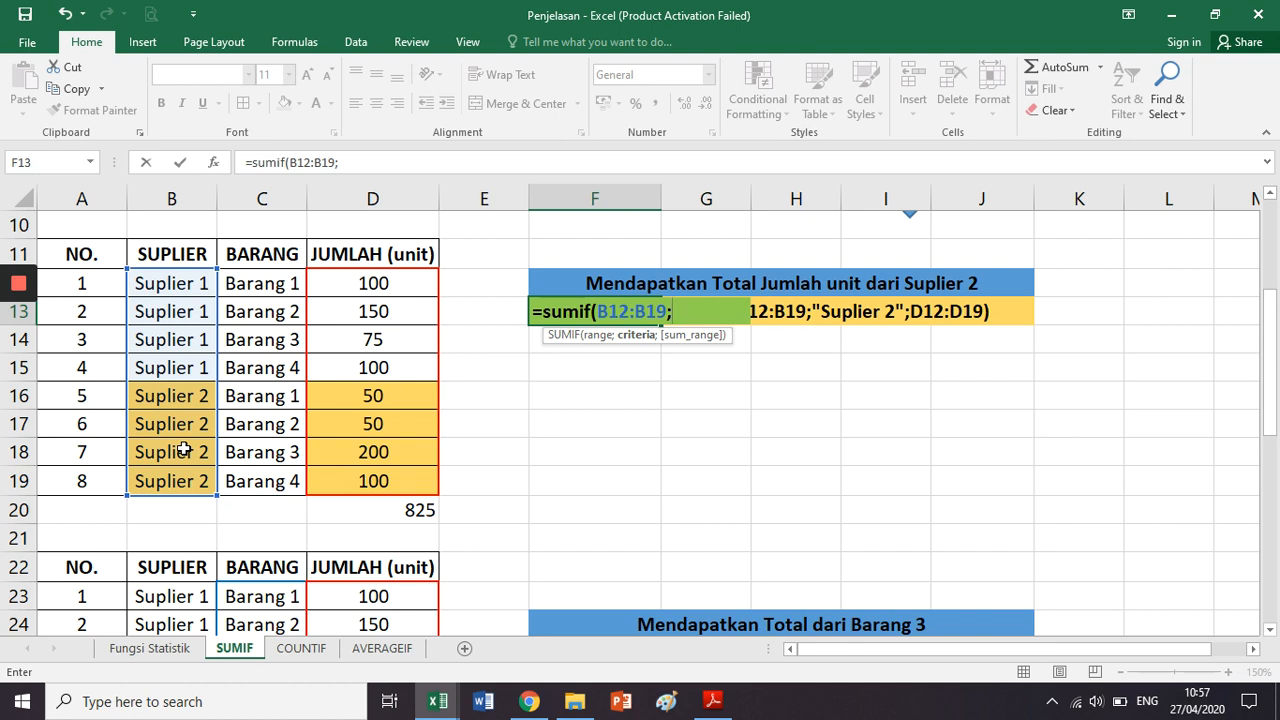
type("\"Suplier")
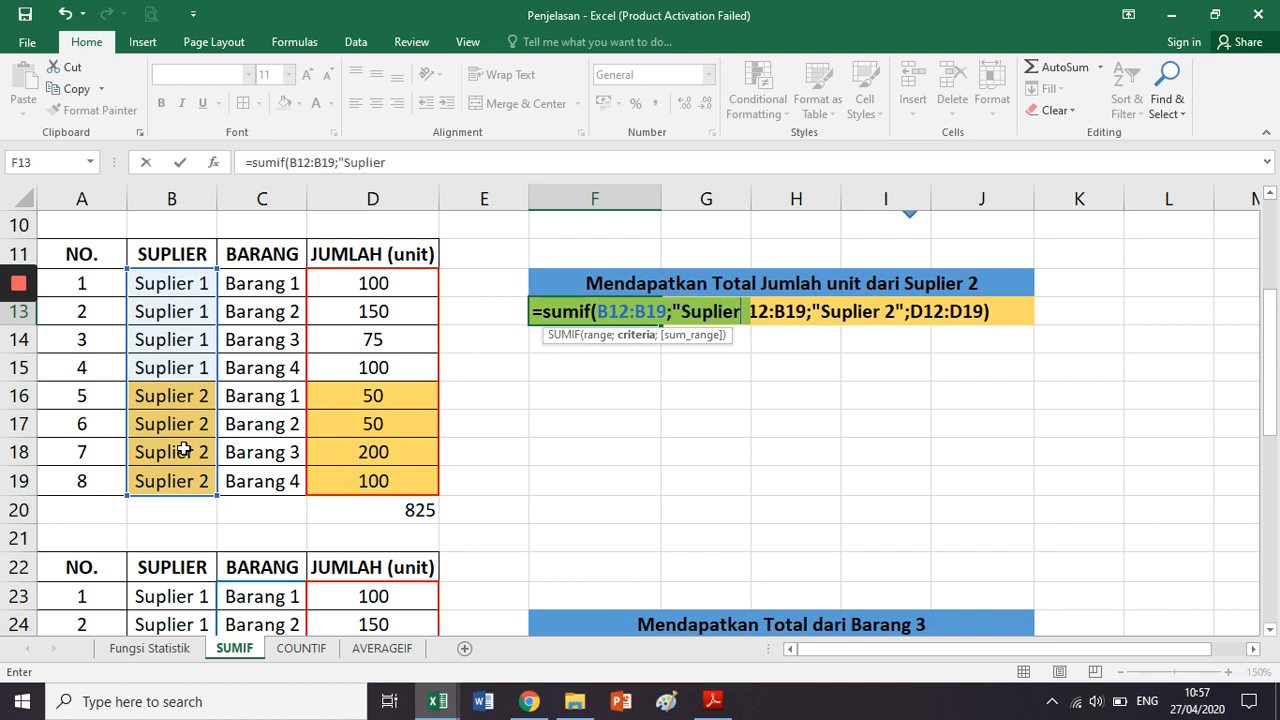
type(" 2\"")
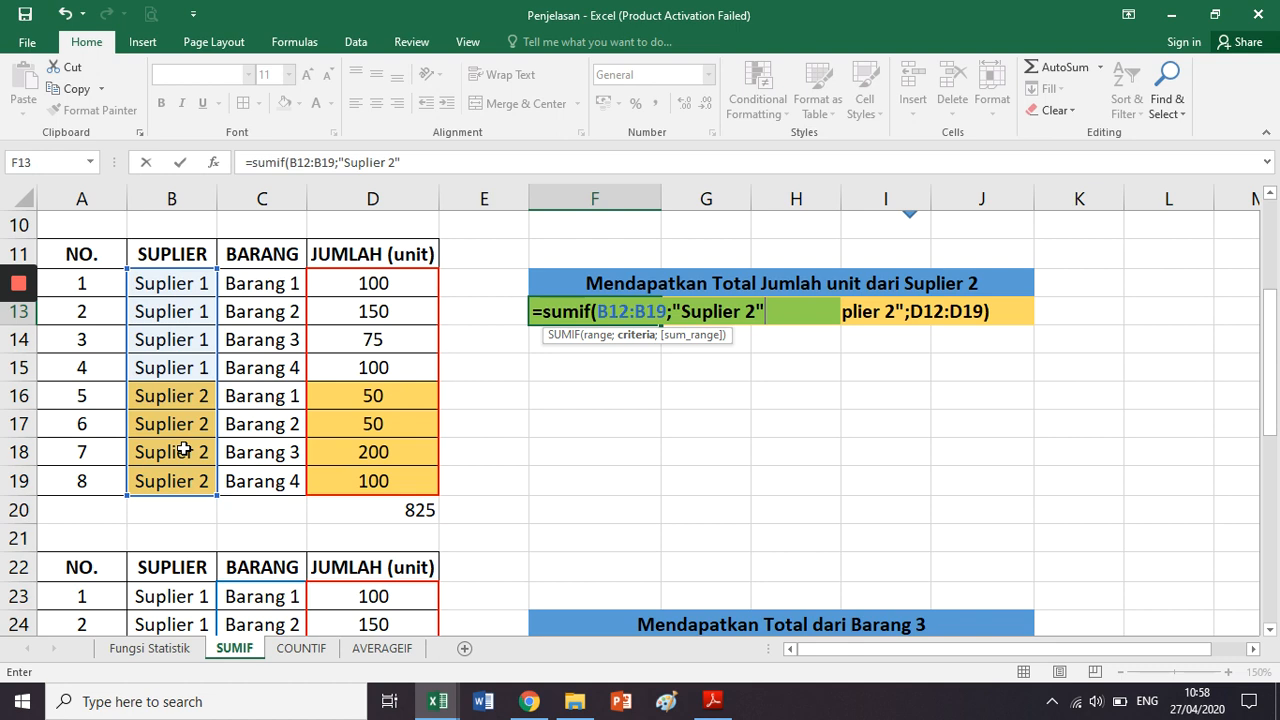
type(";")
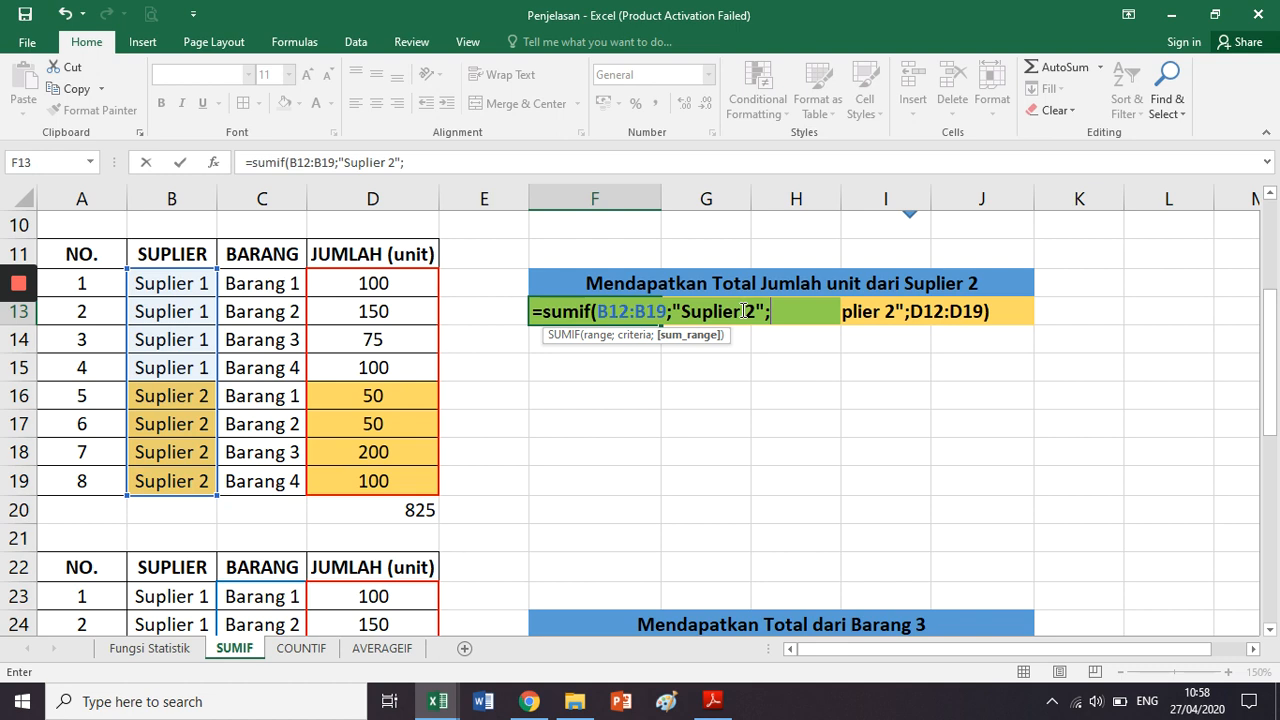
left_click(379, 283)
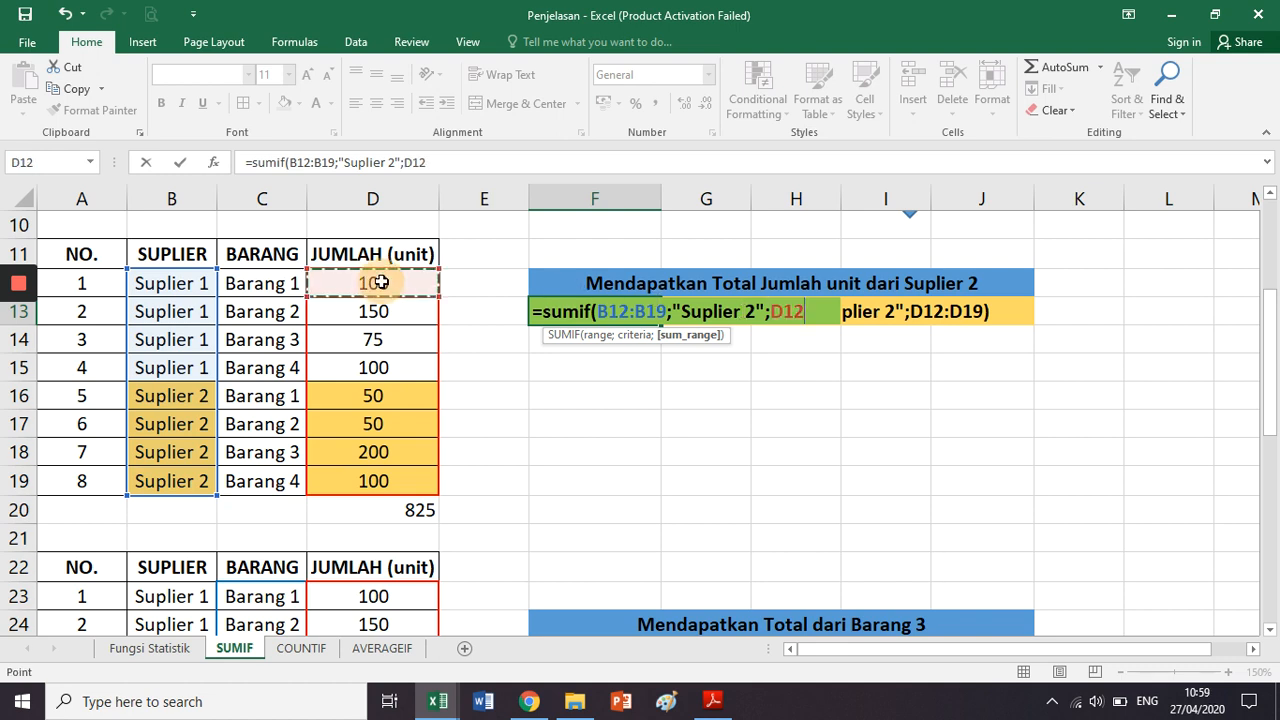
left_click_drag(379, 283, 378, 481)
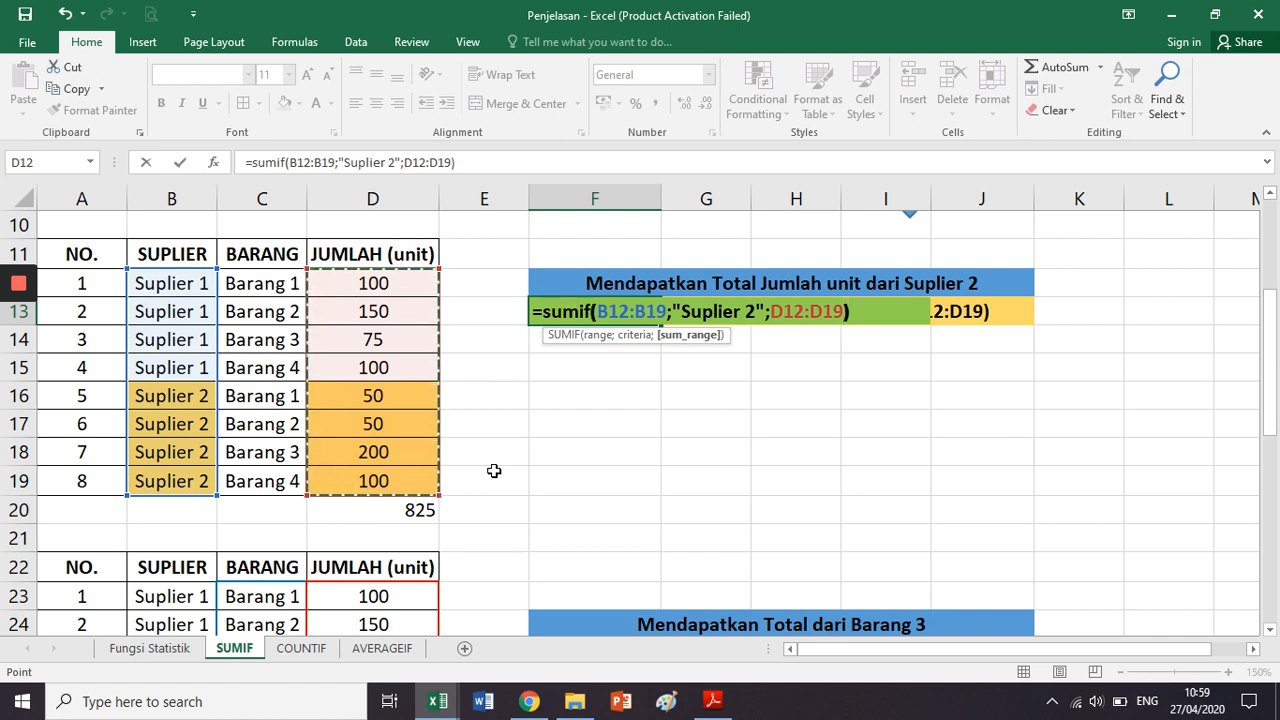
key("ctrl+Return")
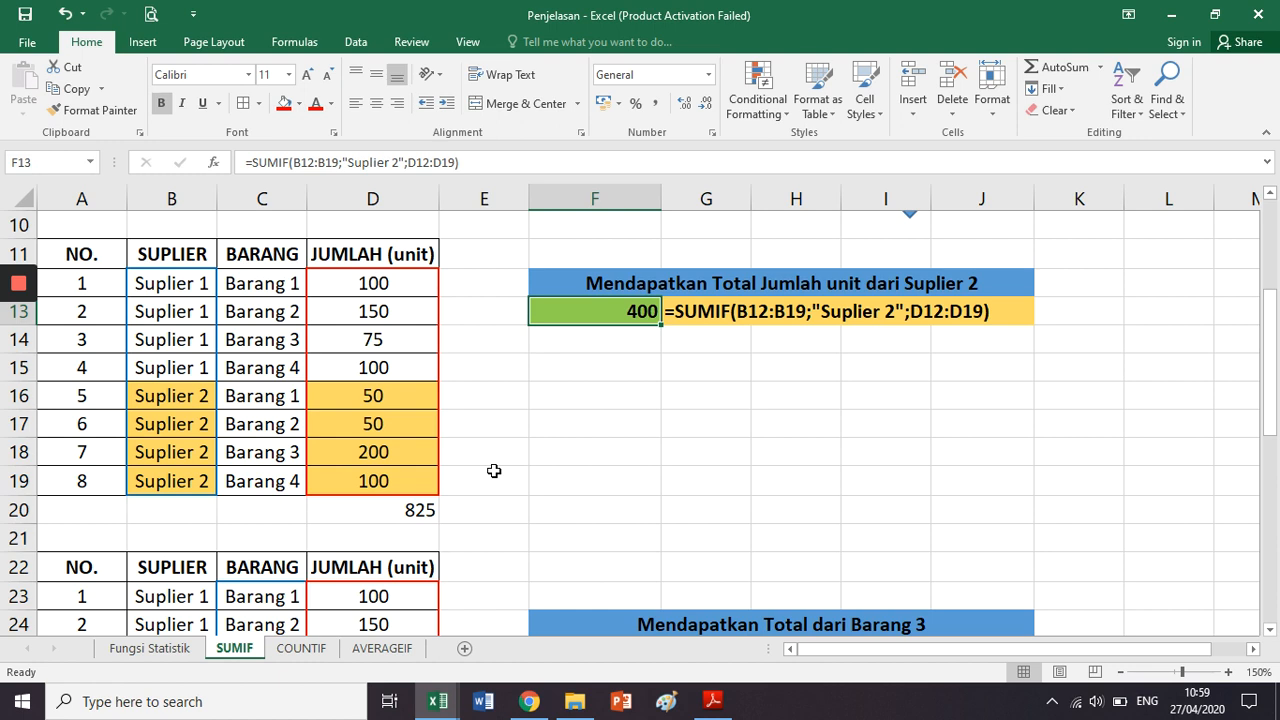
Reword the heading in F24 above the Barang 3 example to "Mendapatkan Total Jumlah Unit dari Barang 3".
scroll(500, 468, "down", 4)
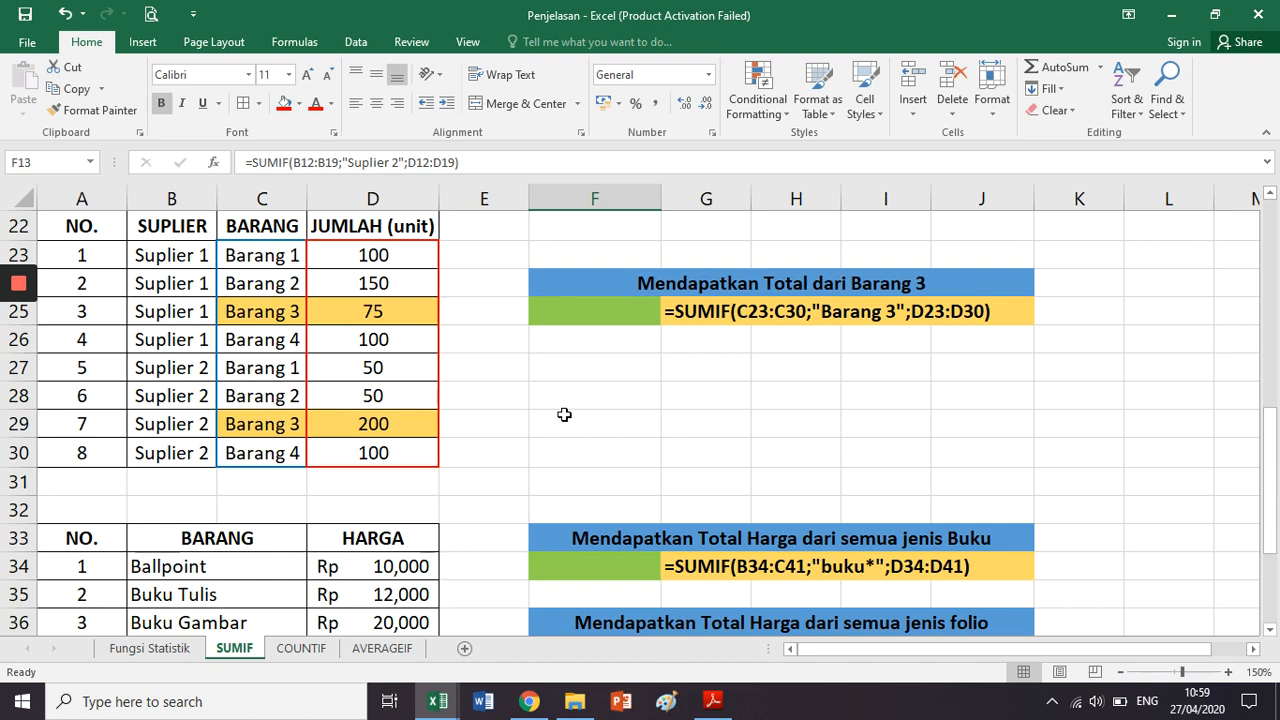
scroll(563, 414, "up", 1)
scroll(564, 415, "up", 1)
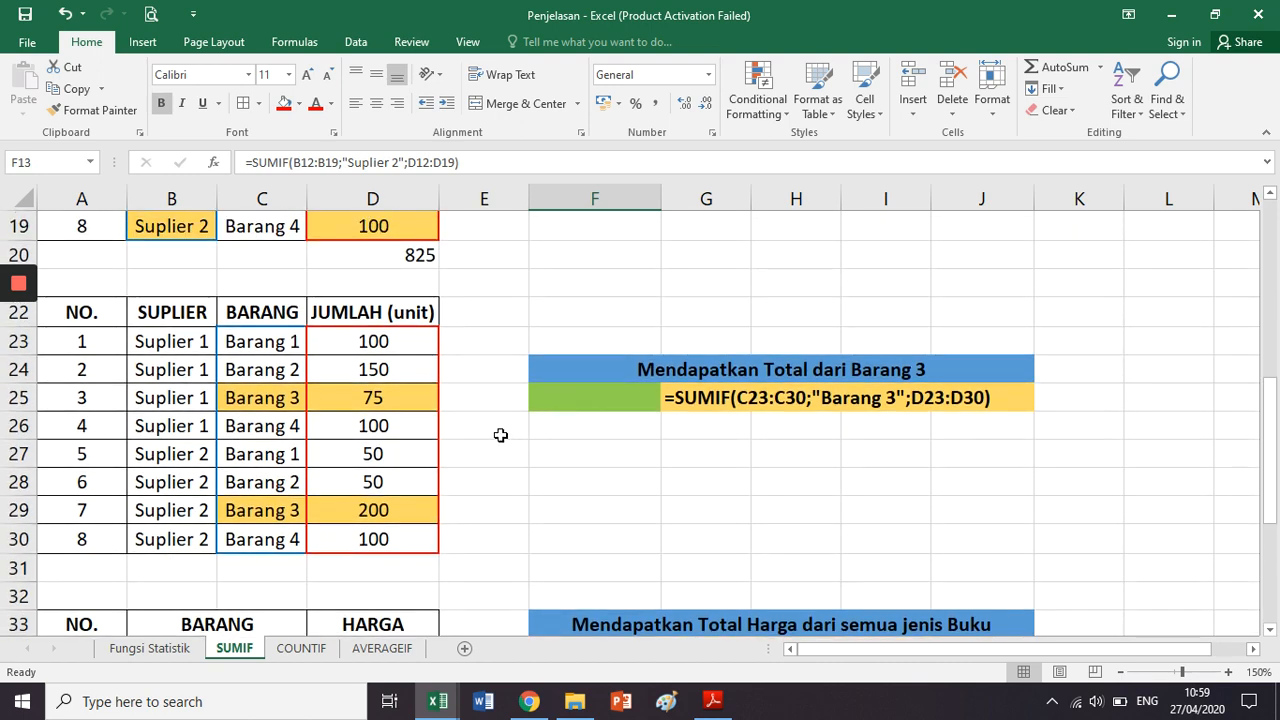
left_click(600, 368)
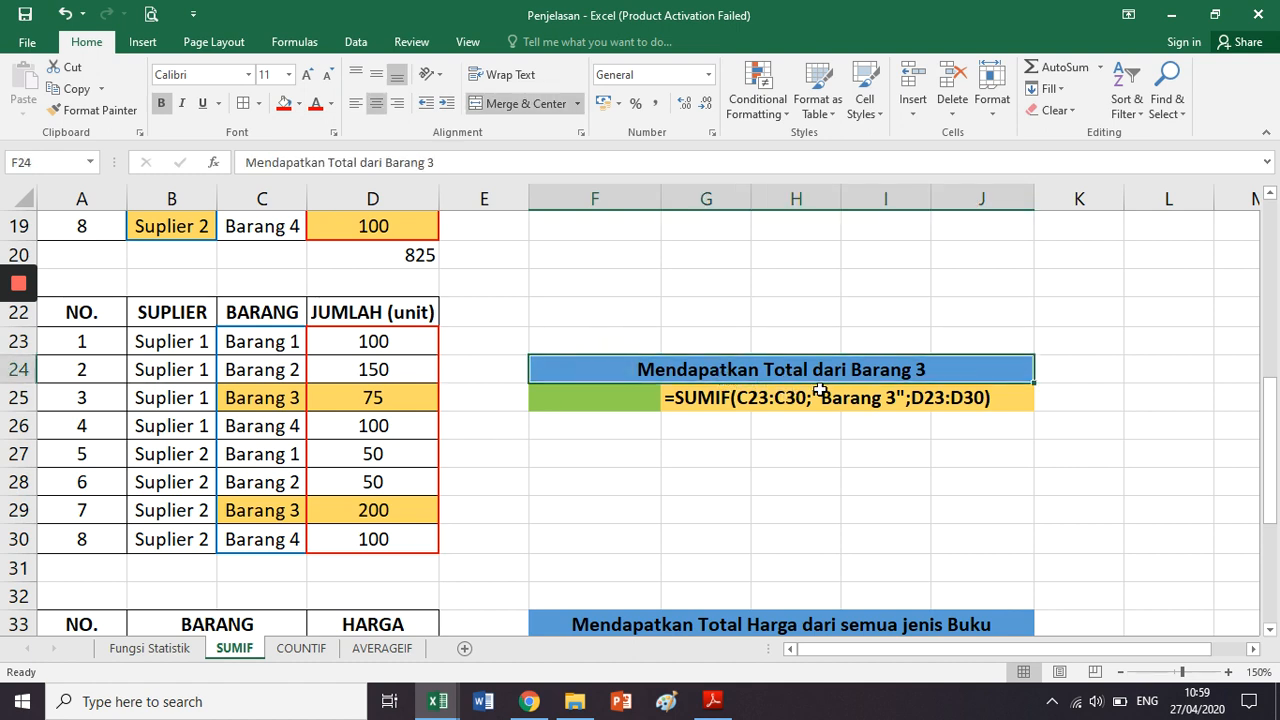
left_click(360, 162)
type("Jumlah U")
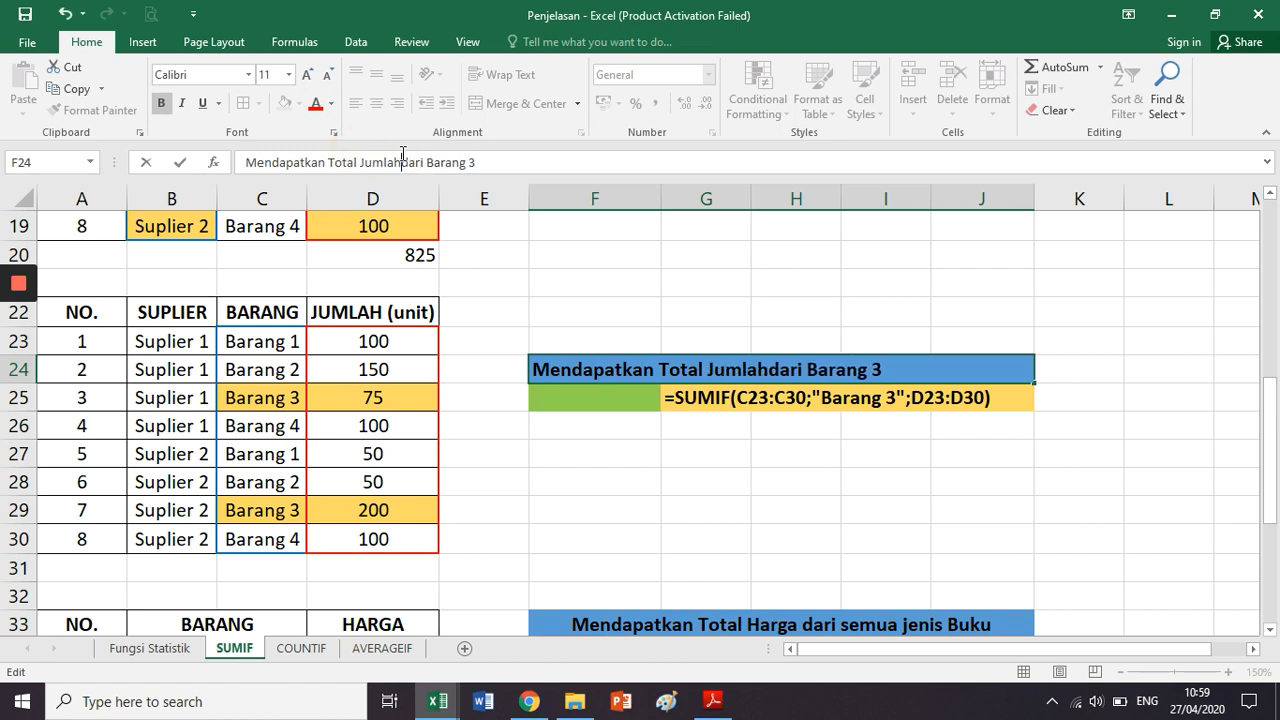
type("nit")
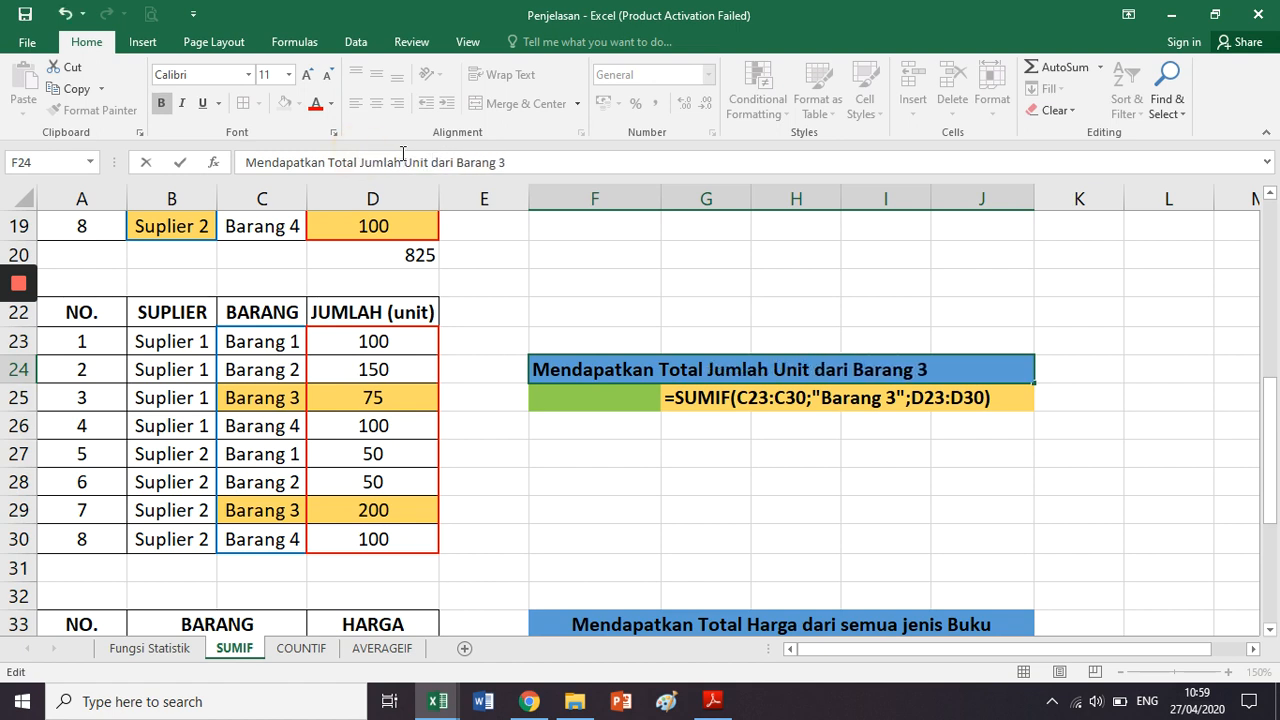
key("Return")
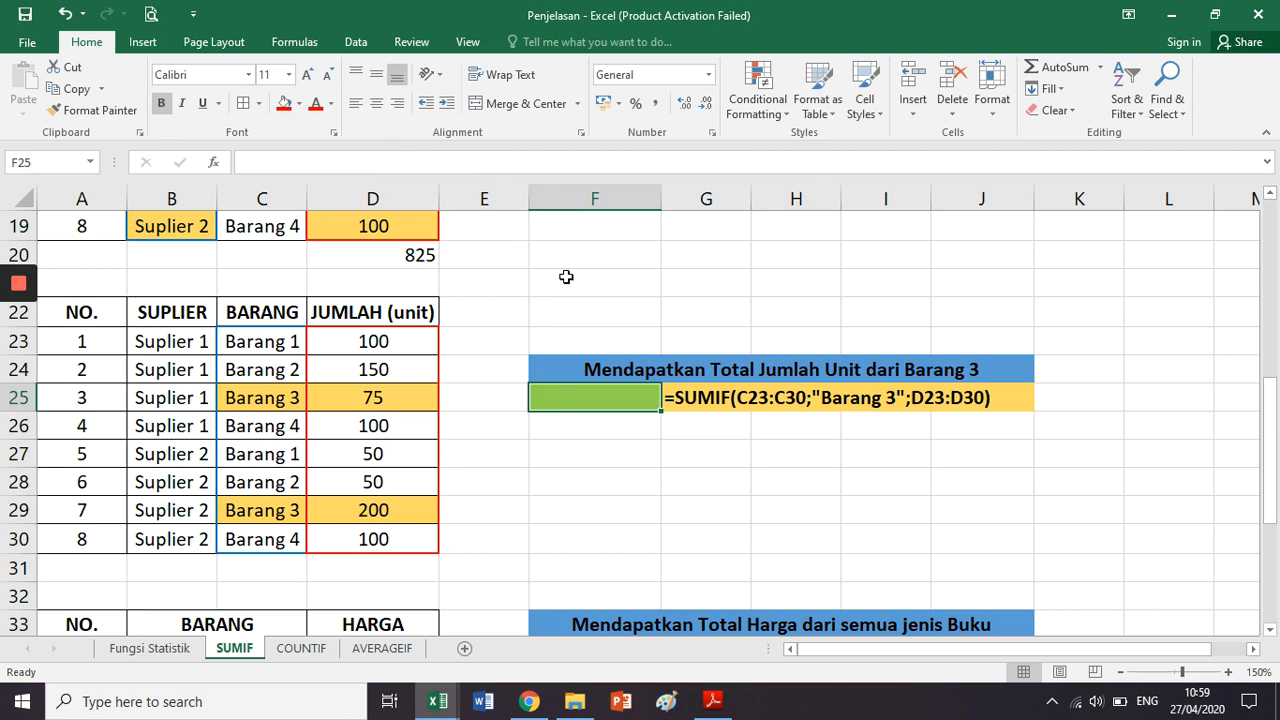
Examine the BARANG entries in C23:C30 and compare the BARANG column with the JUMLAH (unit) column of the second supplier table.
left_click(251, 337)
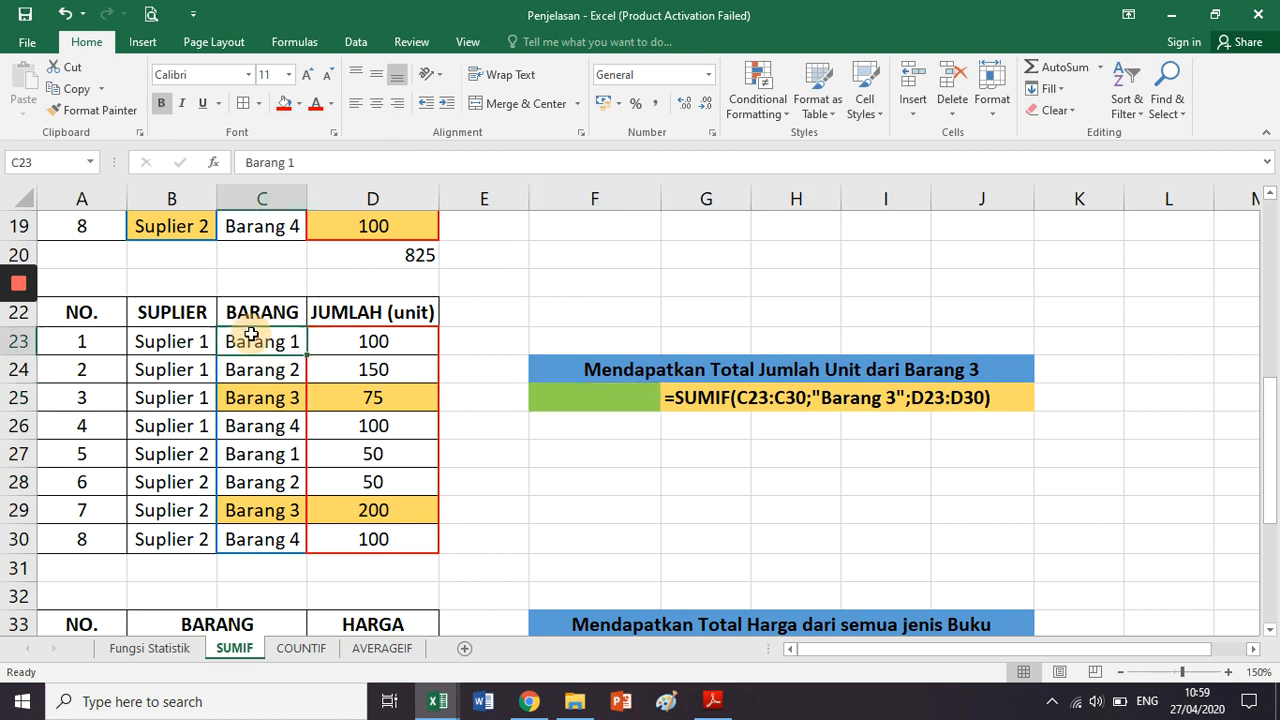
left_click_drag(251, 337, 262, 539)
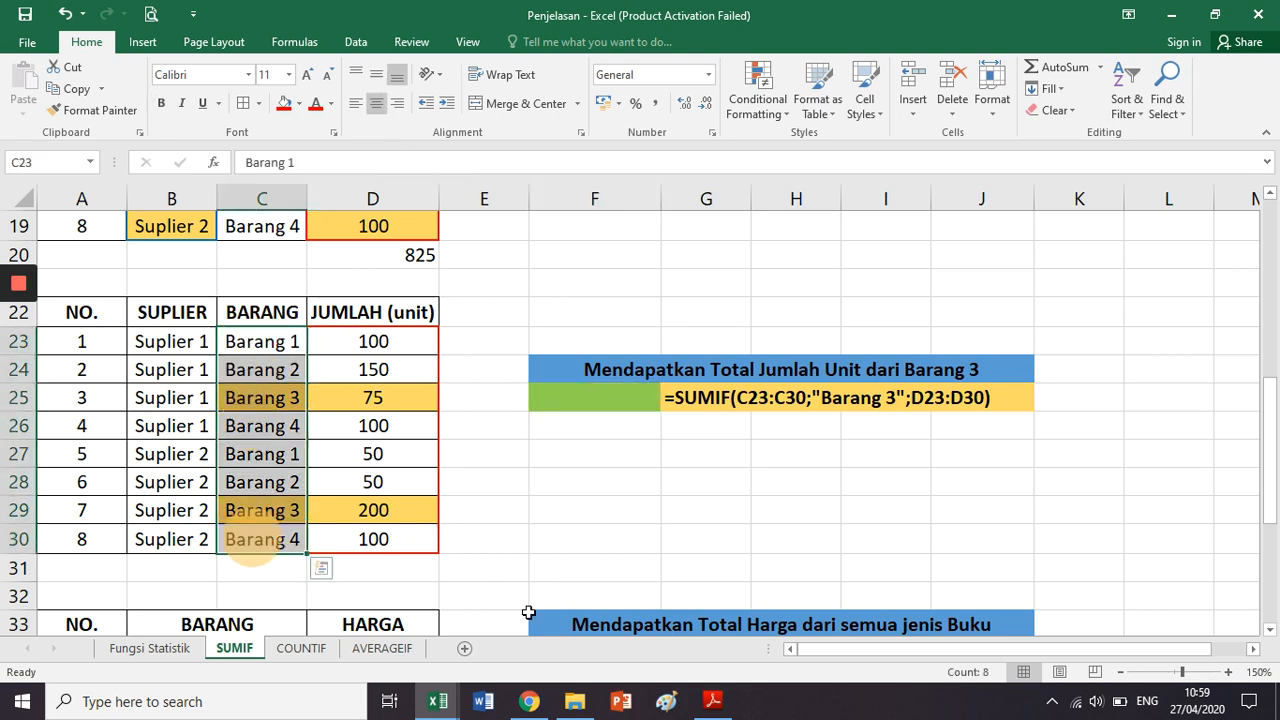
left_click(277, 311)
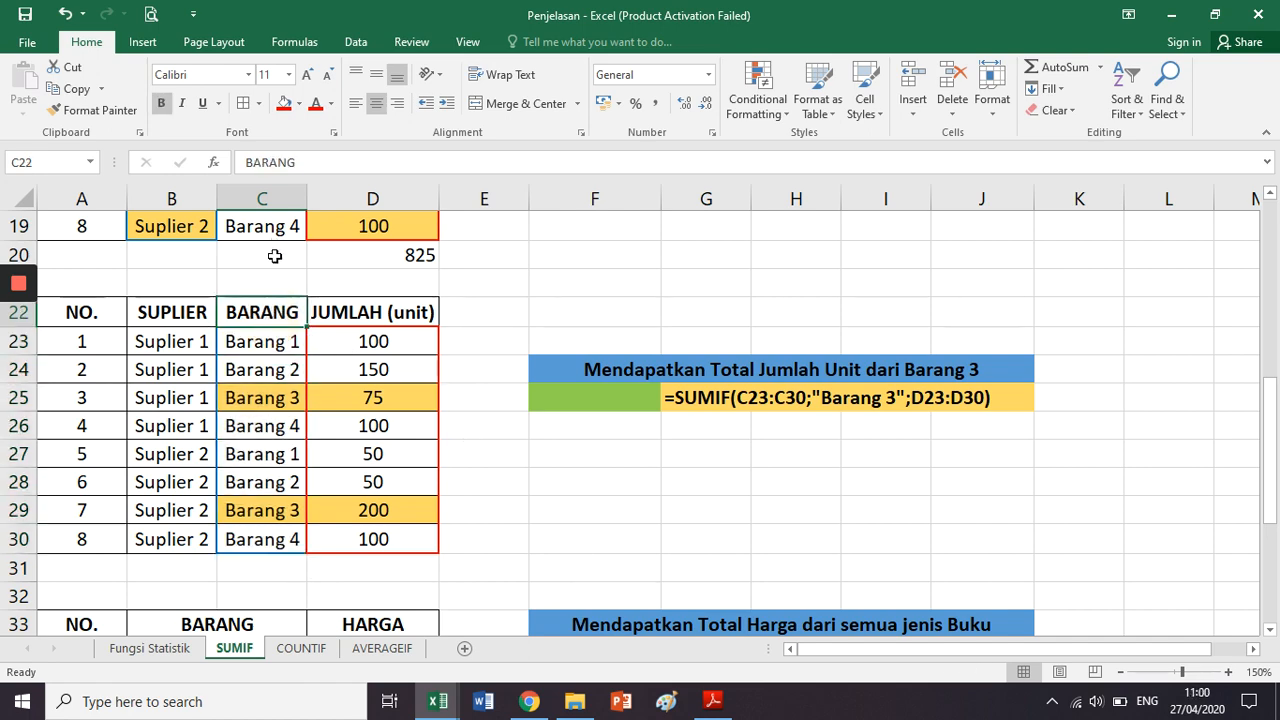
scroll(276, 255, "down", 1)
left_click(266, 200)
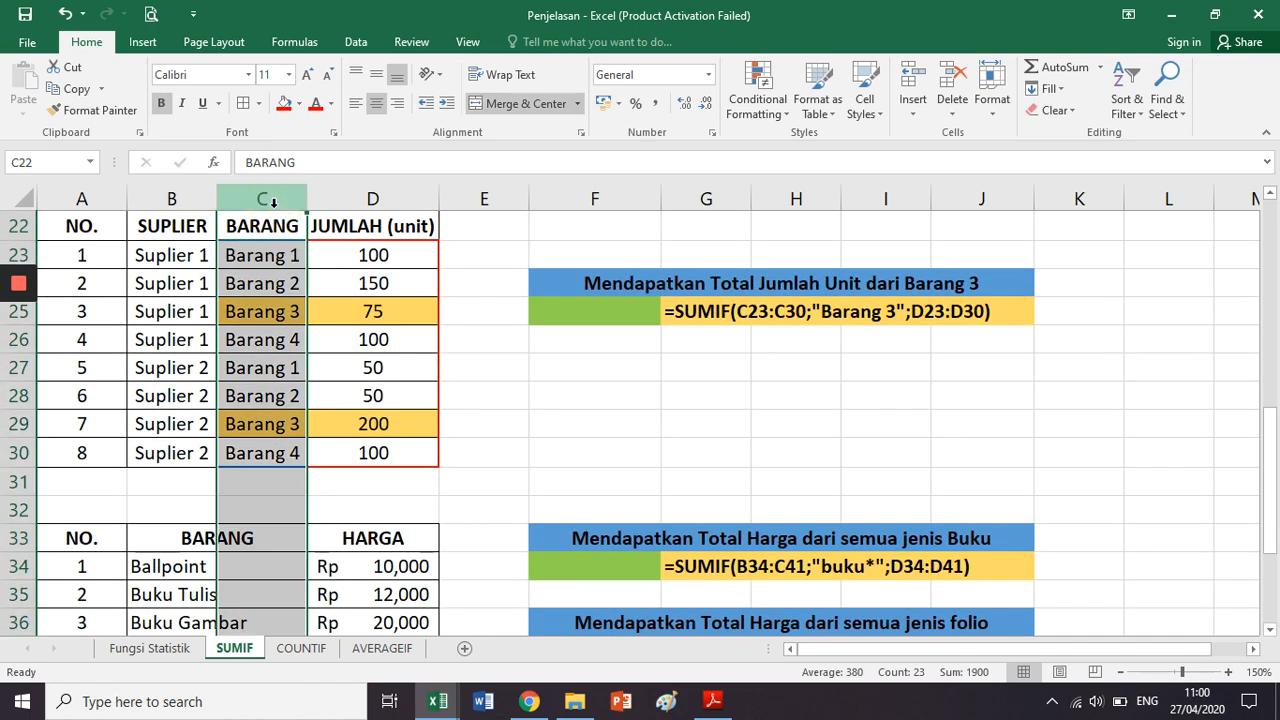
left_click(362, 198)
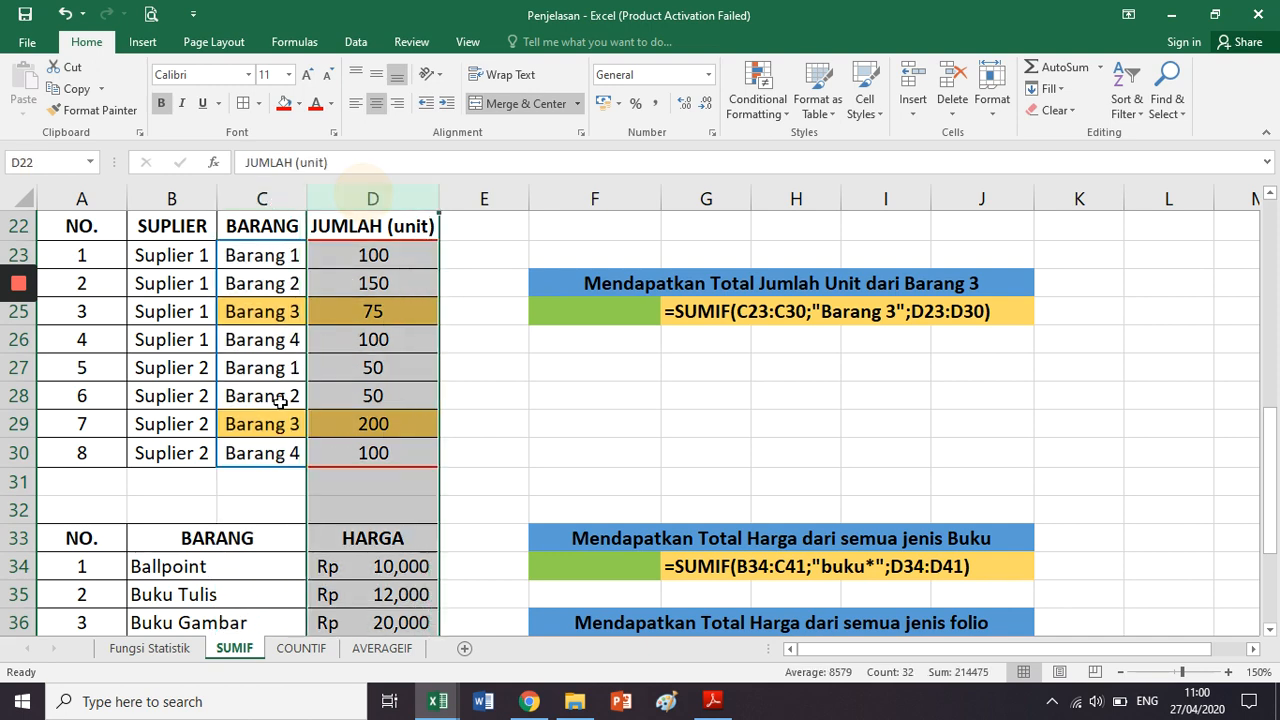
left_click(268, 196)
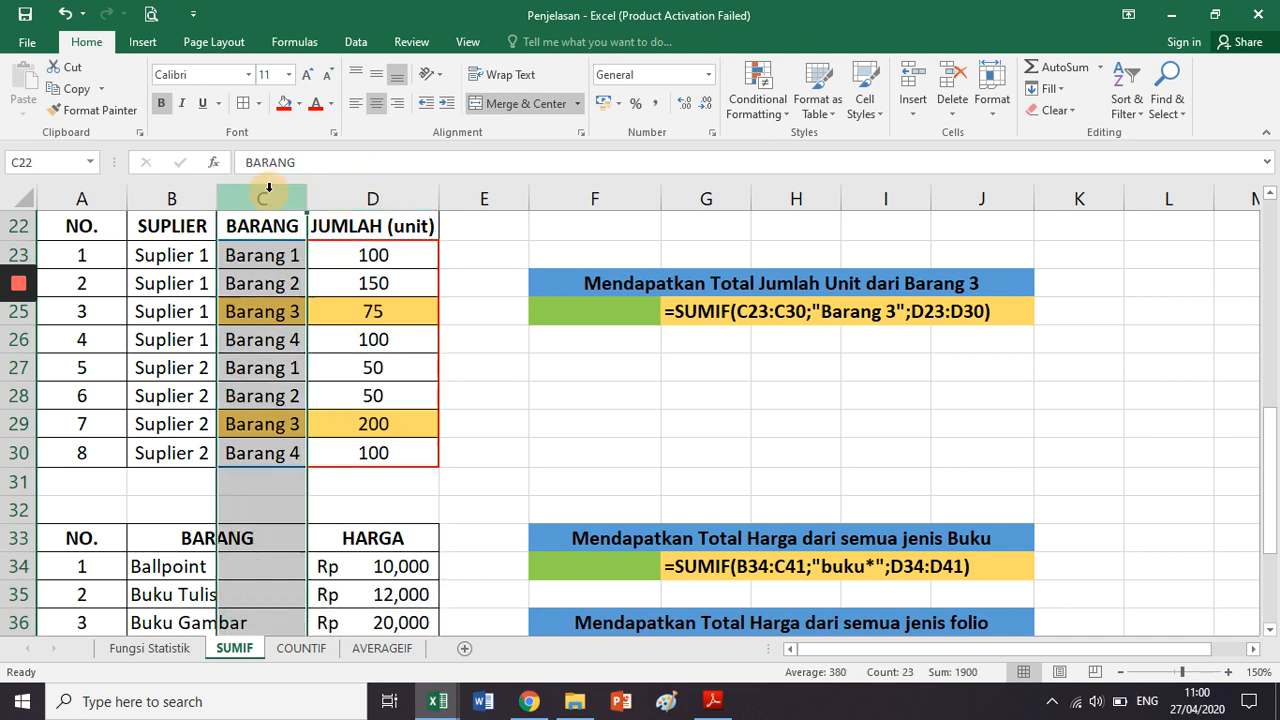
left_click(368, 196)
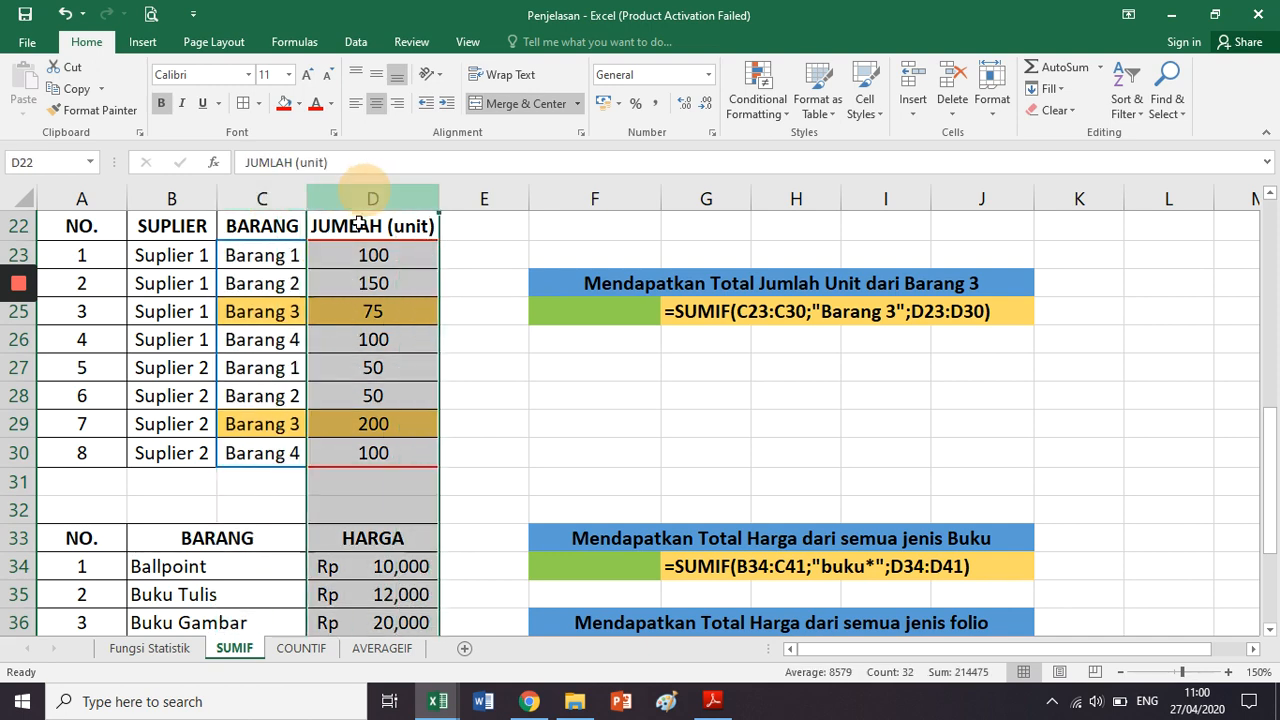
left_click(266, 203)
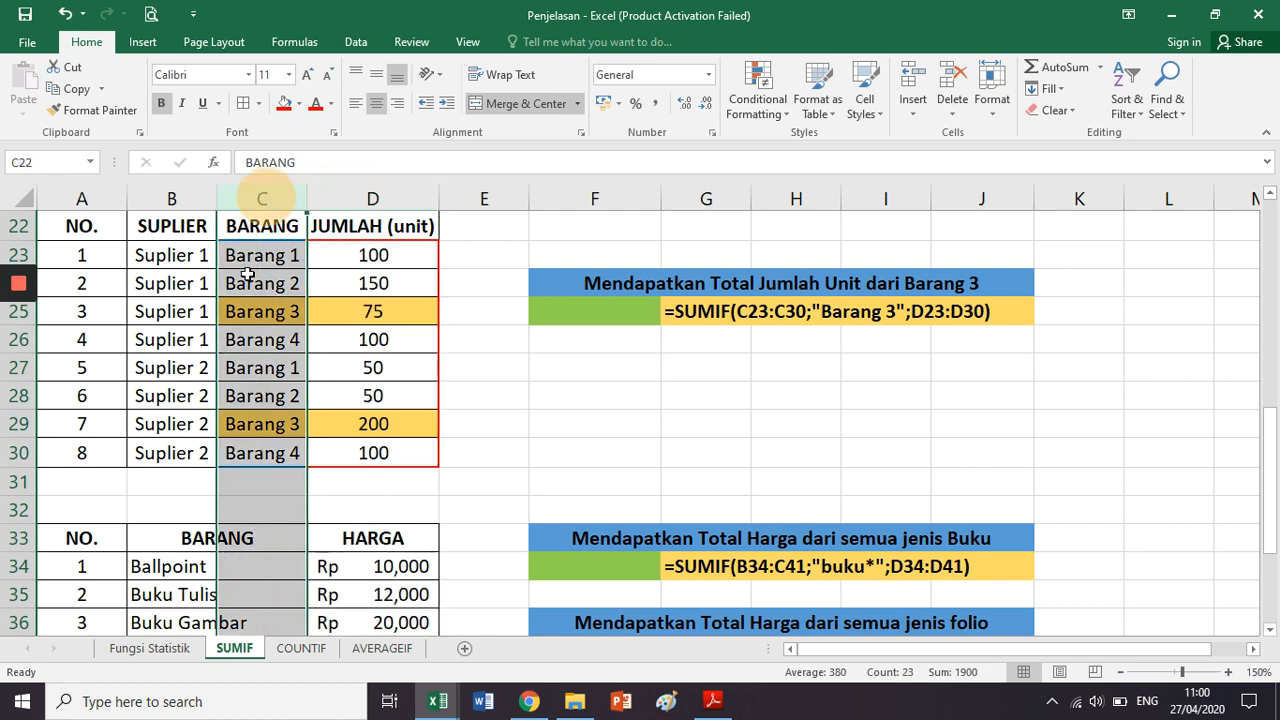
left_click(383, 197)
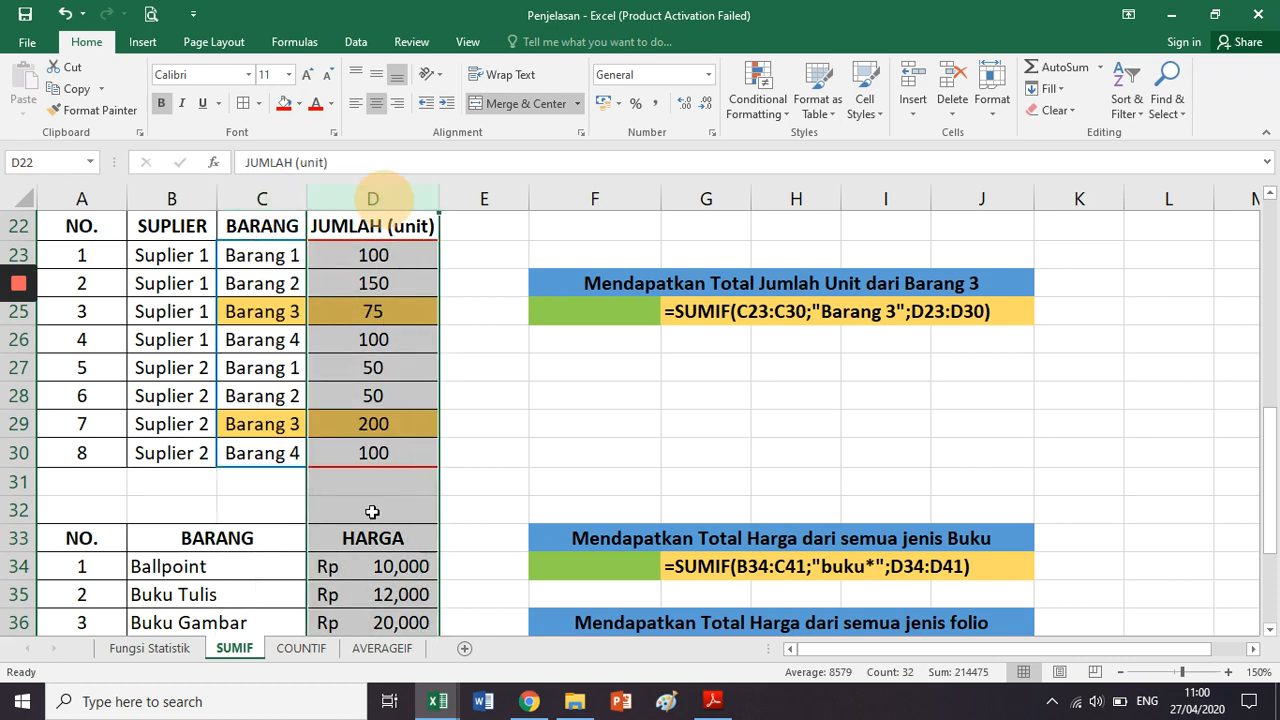
Start a SUMIF formula in cell F25 with C23:C30 as the range and "Barang 3" as the criterion, ready for the sum range.
left_click(580, 315)
type("=")
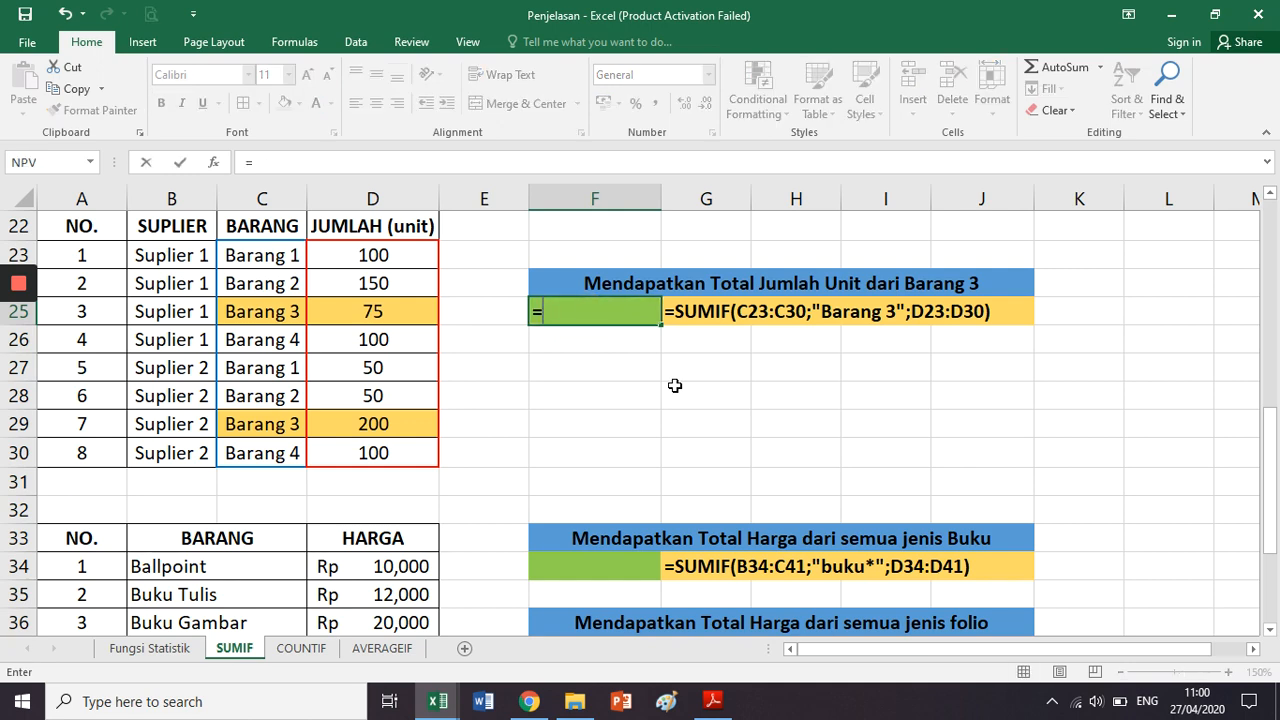
type("sumif(")
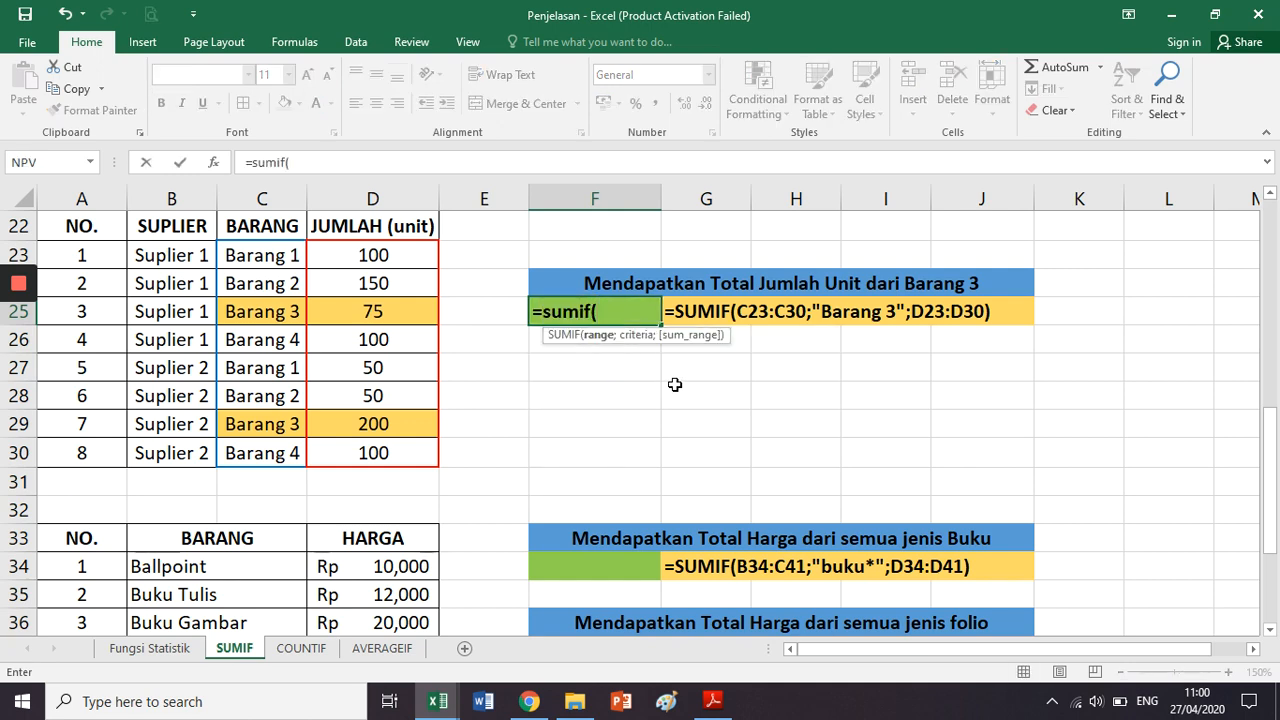
left_click(267, 251)
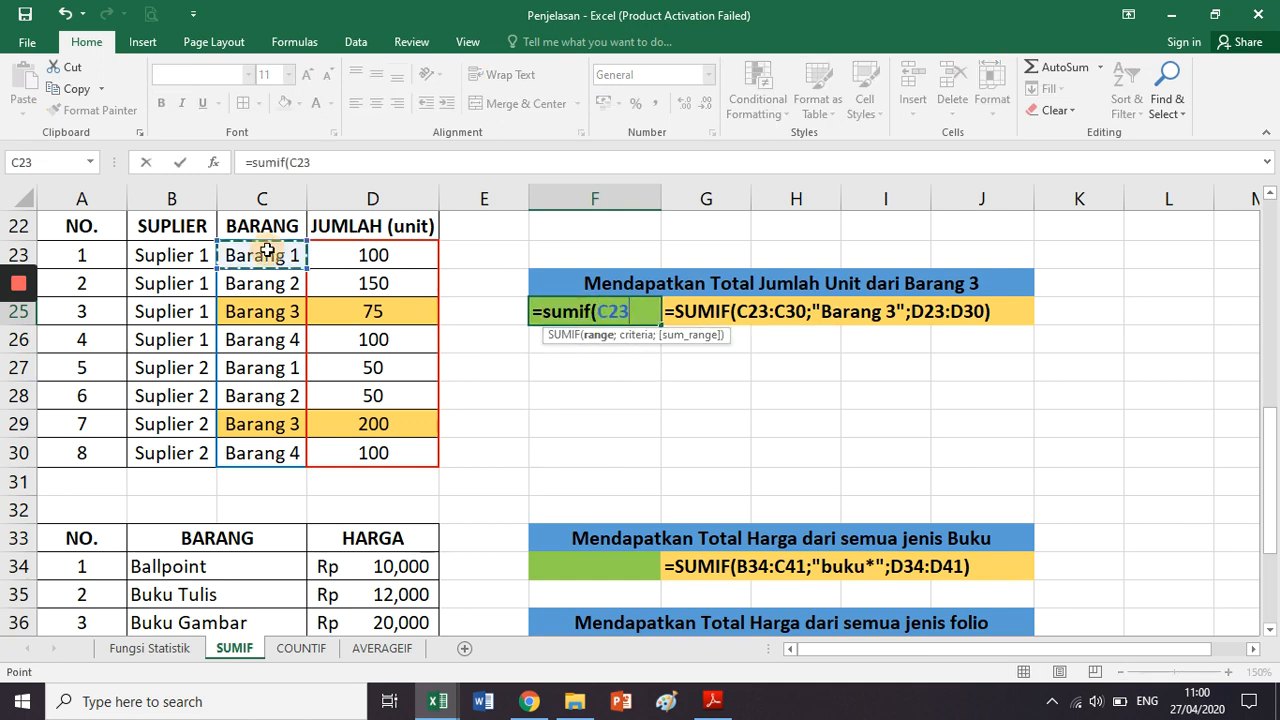
left_click_drag(267, 251, 263, 450)
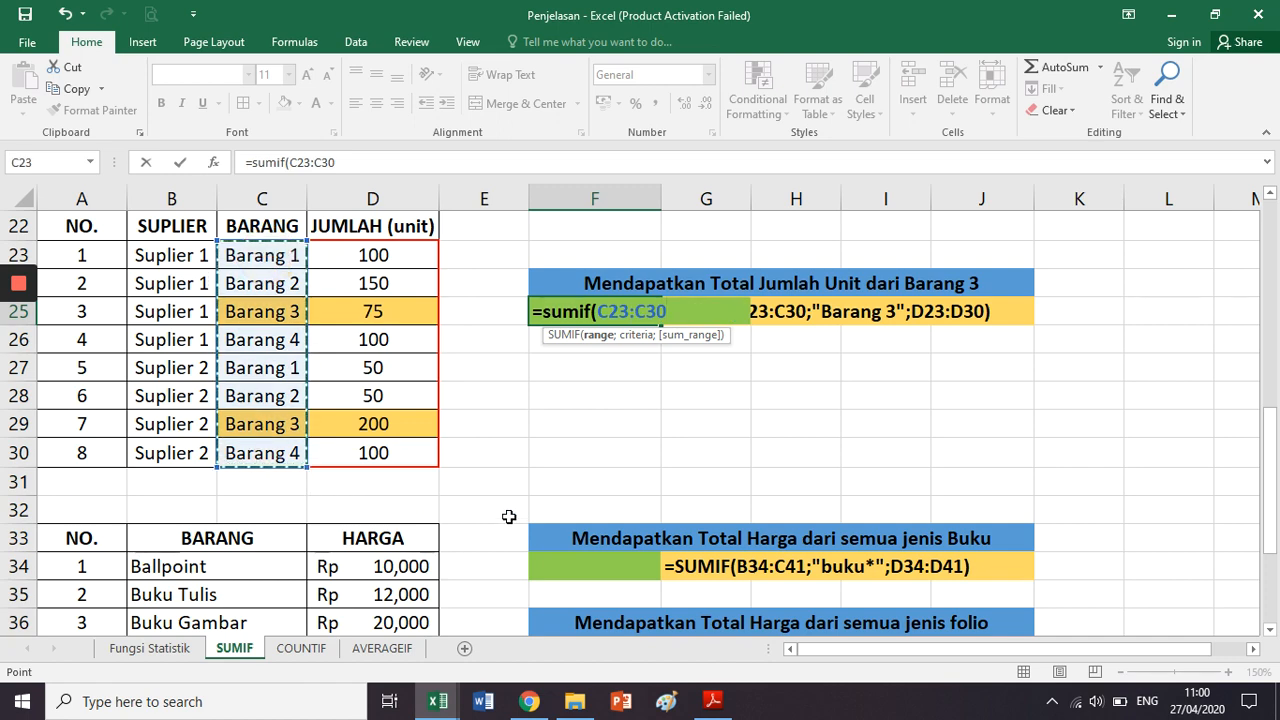
type(";")
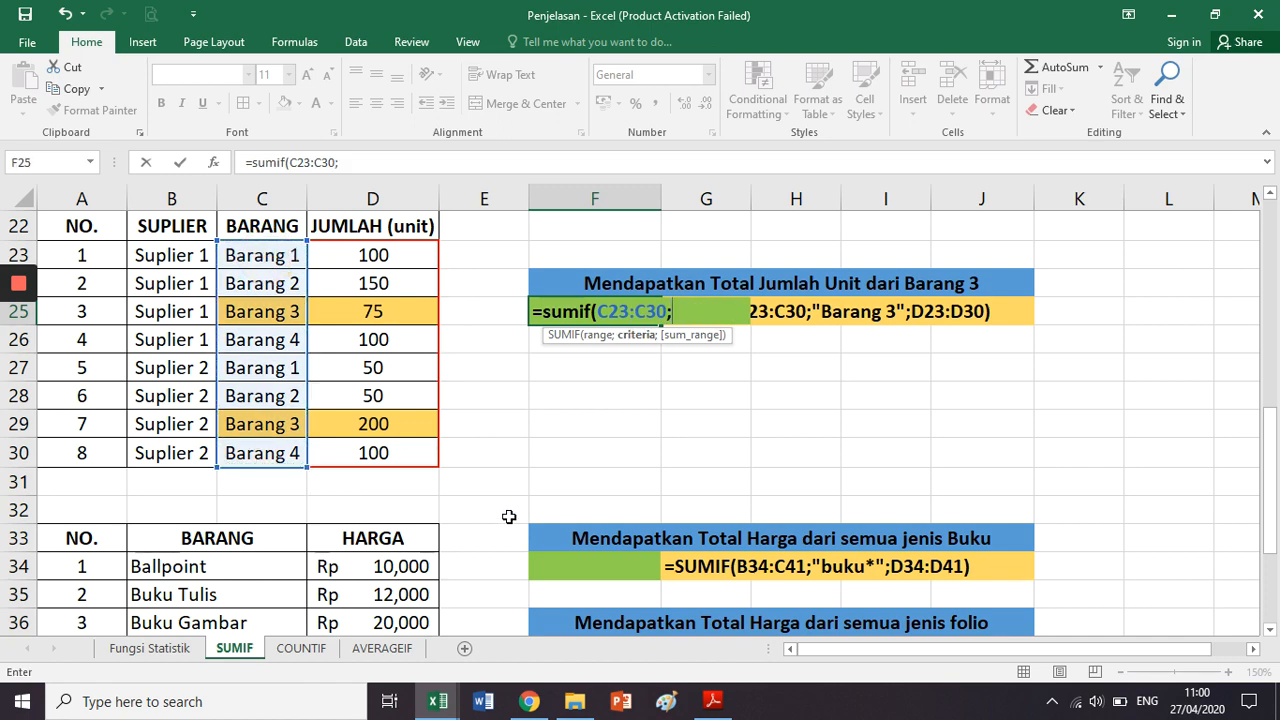
type("\"Barang 3")
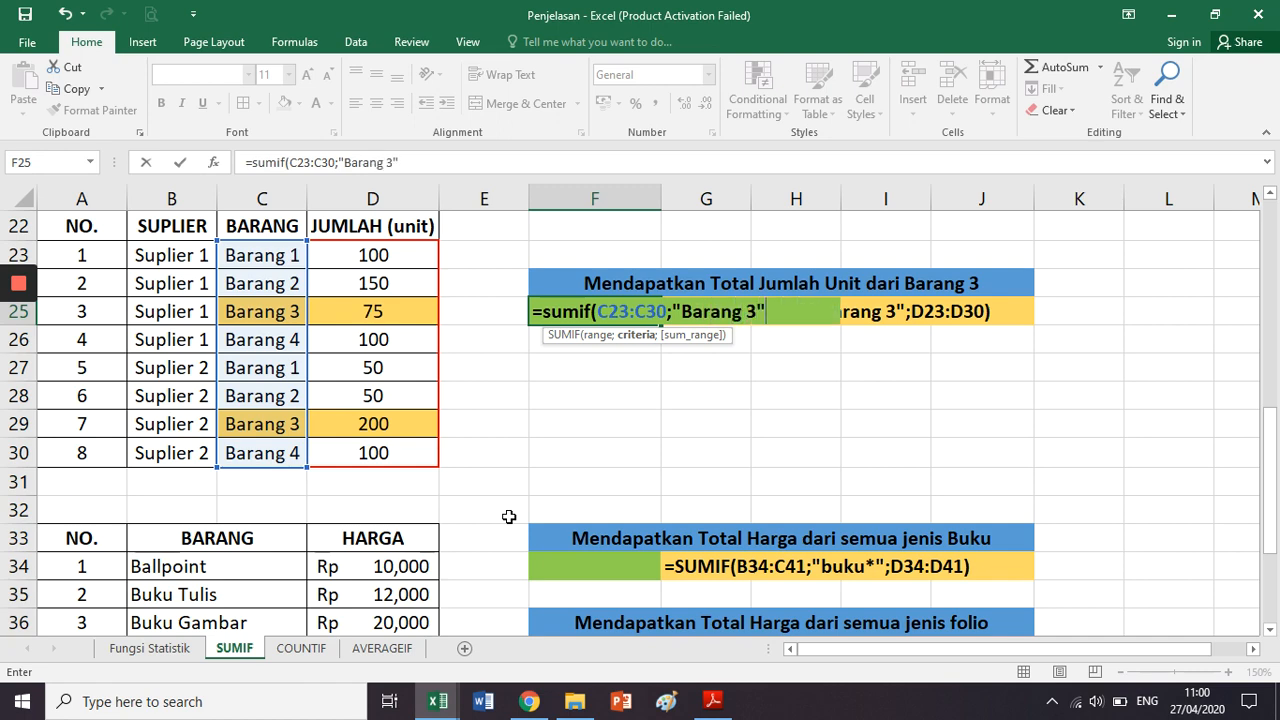
type("\";")
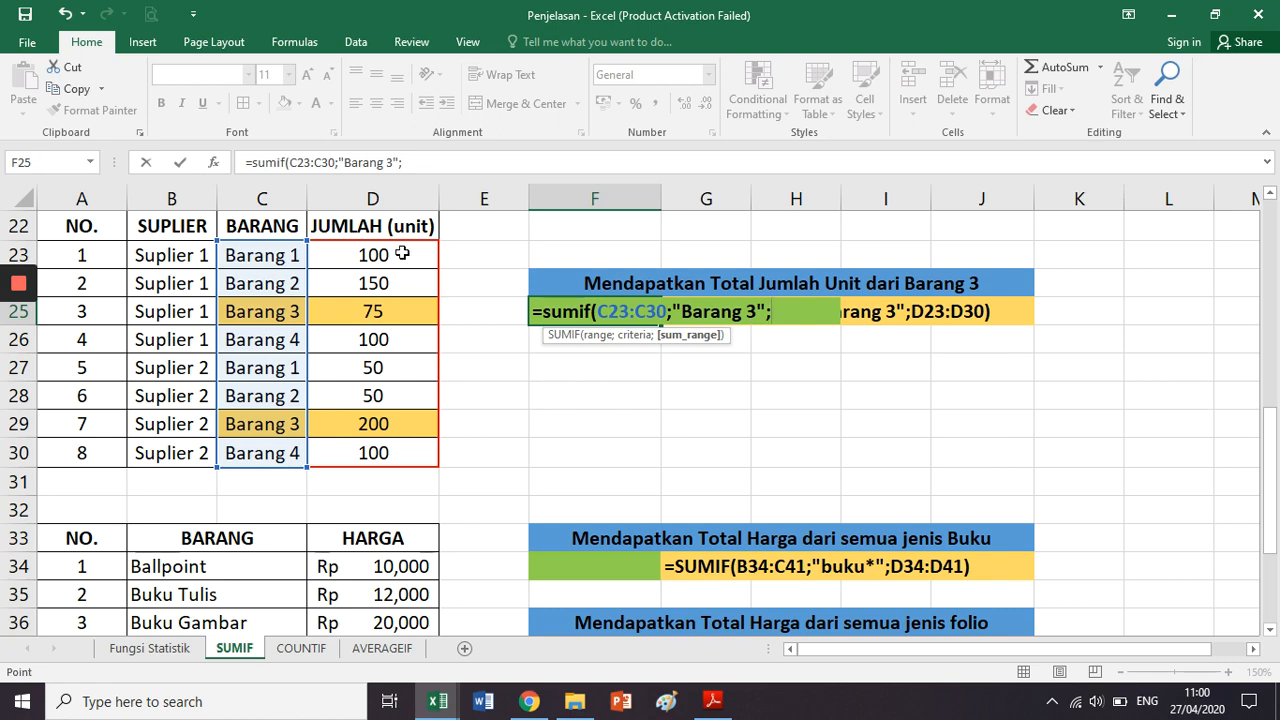
Complete the SUMIF formula in F25 with D23:D30 as the sum range, and check it against the Barang 3 rows.
left_click_drag(401, 254, 401, 458)
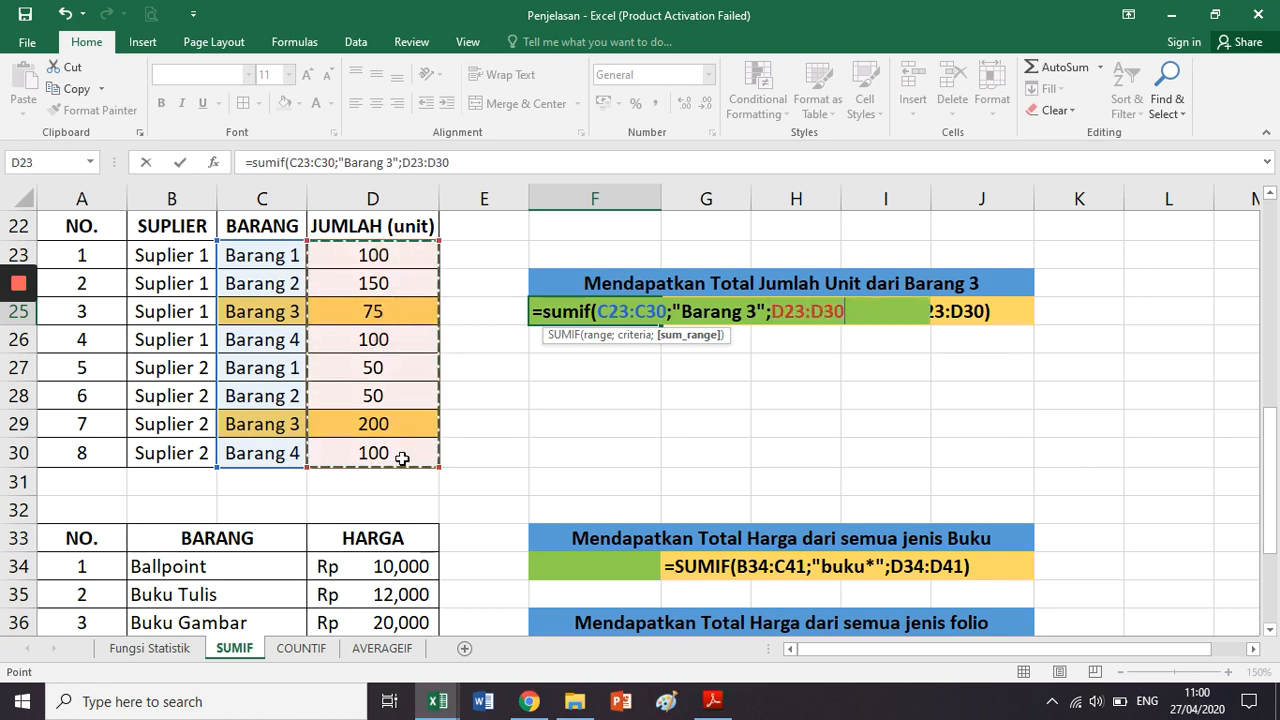
type(")")
key("Return")
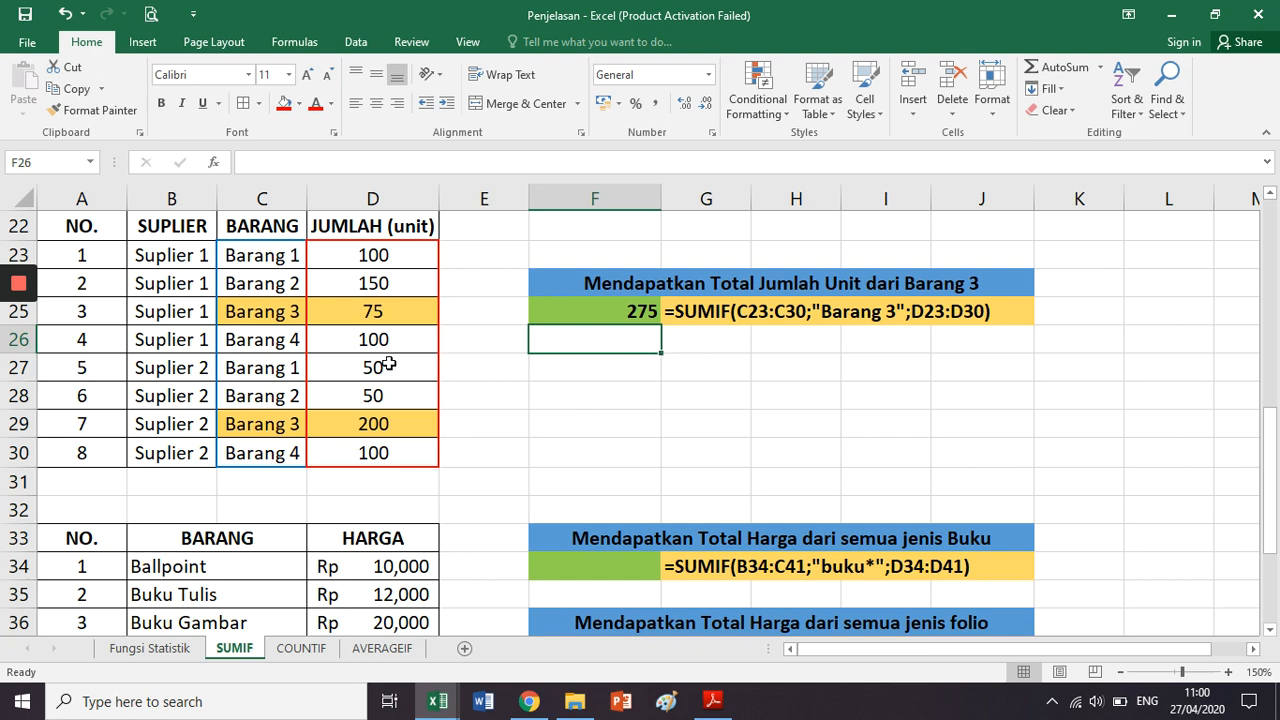
left_click_drag(278, 311, 373, 311)
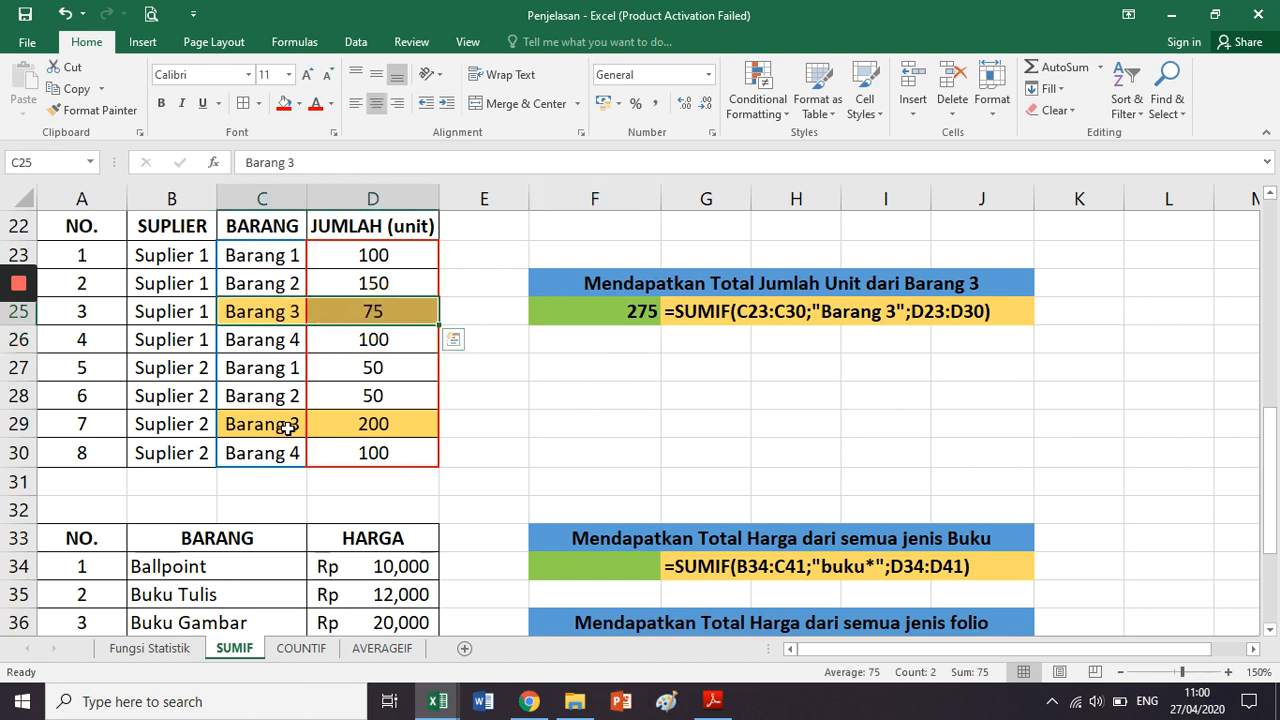
left_click_drag(287, 427, 420, 426)
left_click(377, 426)
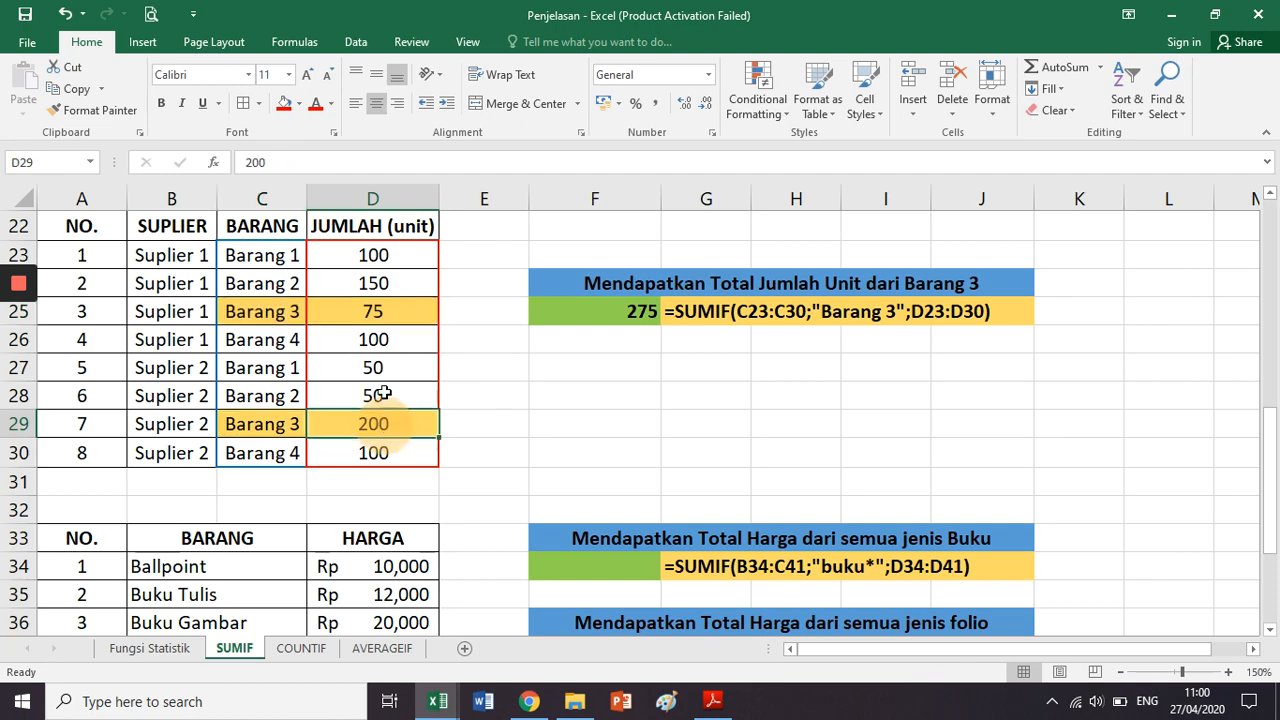
left_click(543, 313)
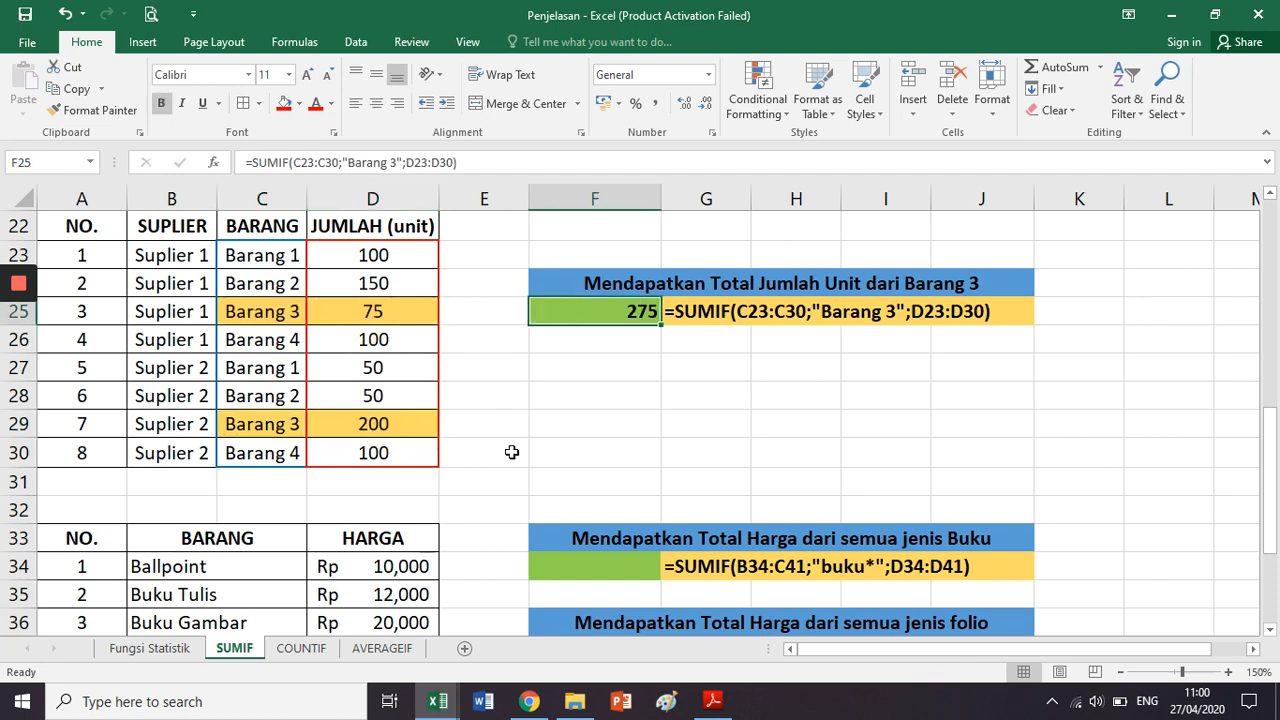
Switch to the PDF guide in Adobe Reader and read the wildcard character explanation in the SUMIF 3 example on page 5.
scroll(505, 448, "down", 4)
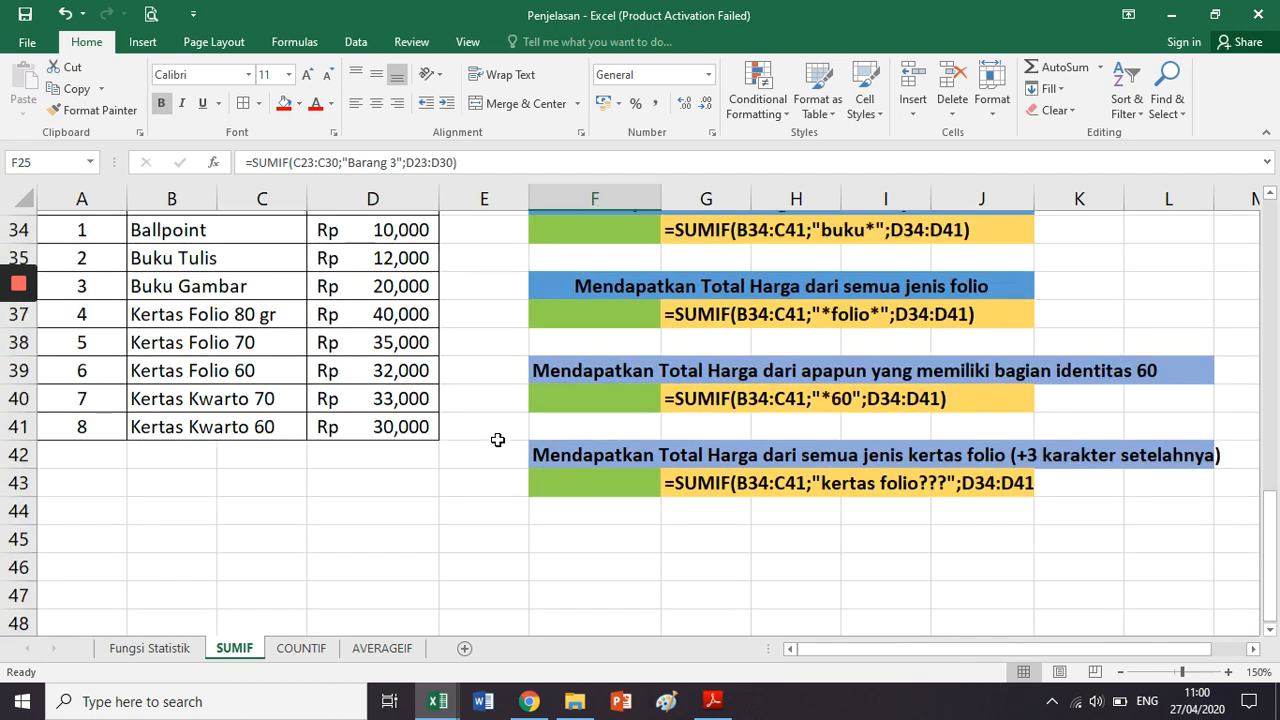
scroll(500, 443, "up", 1)
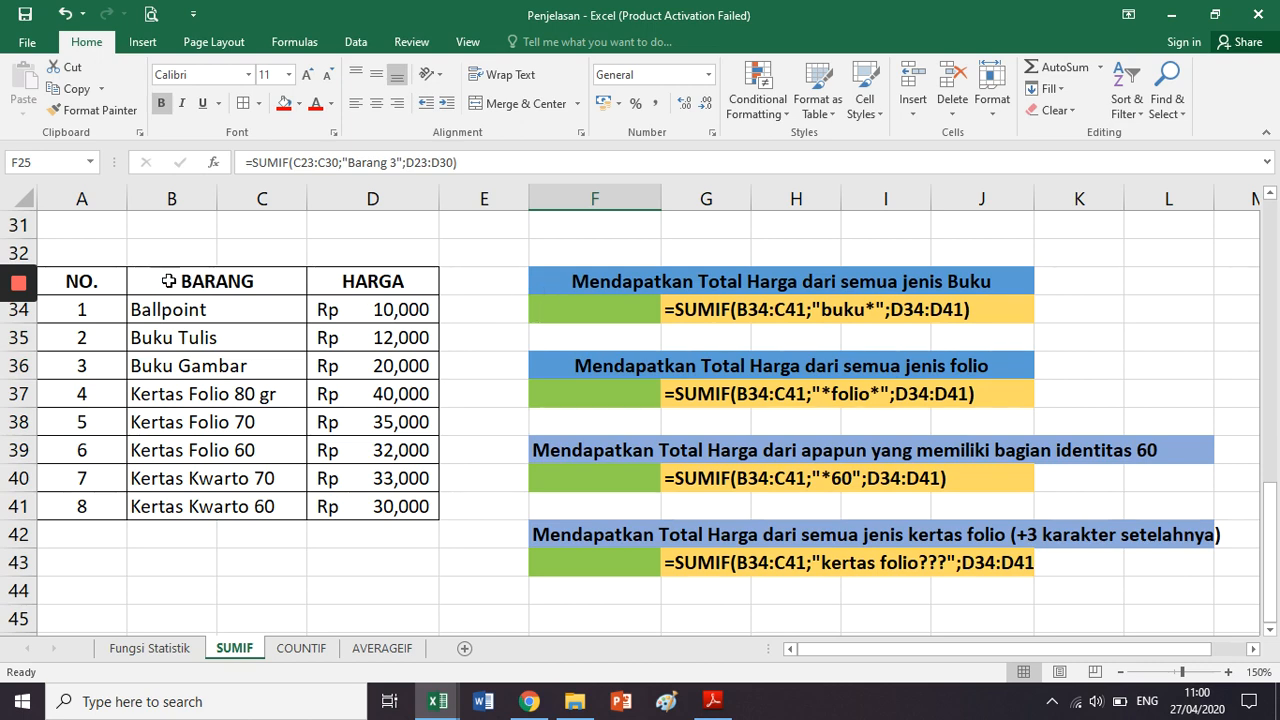
left_click(416, 504)
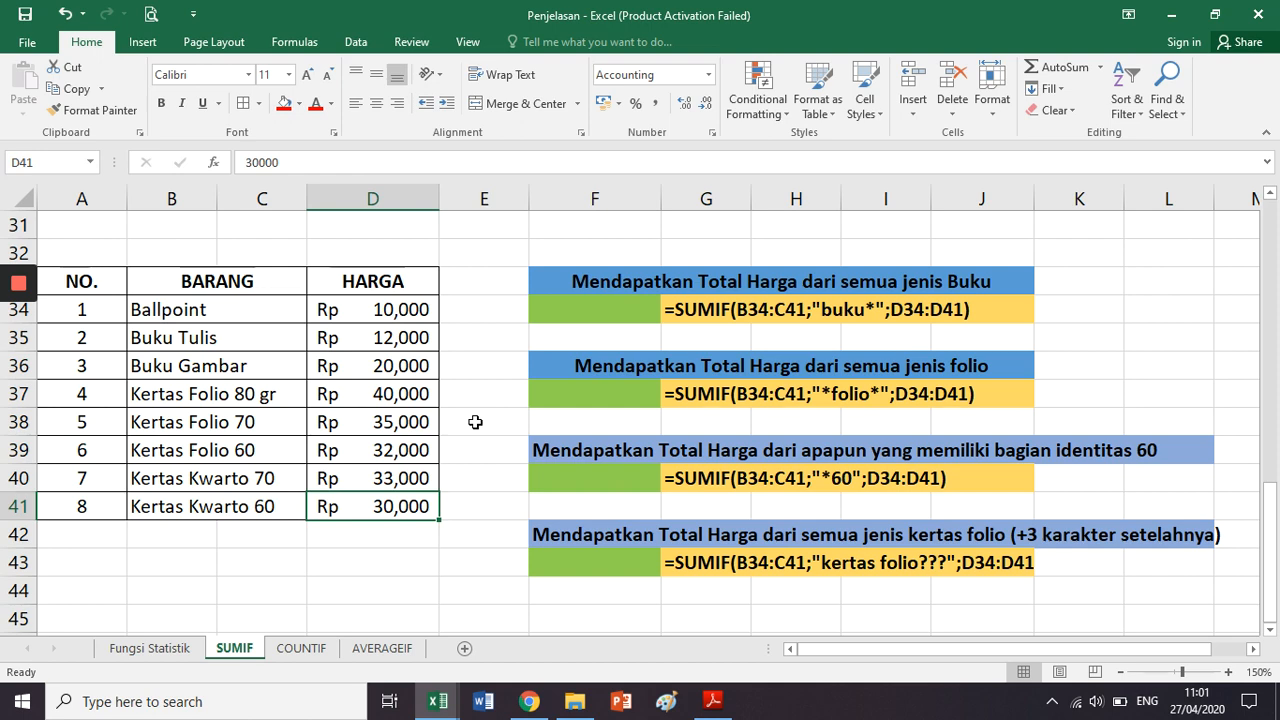
left_click(722, 712)
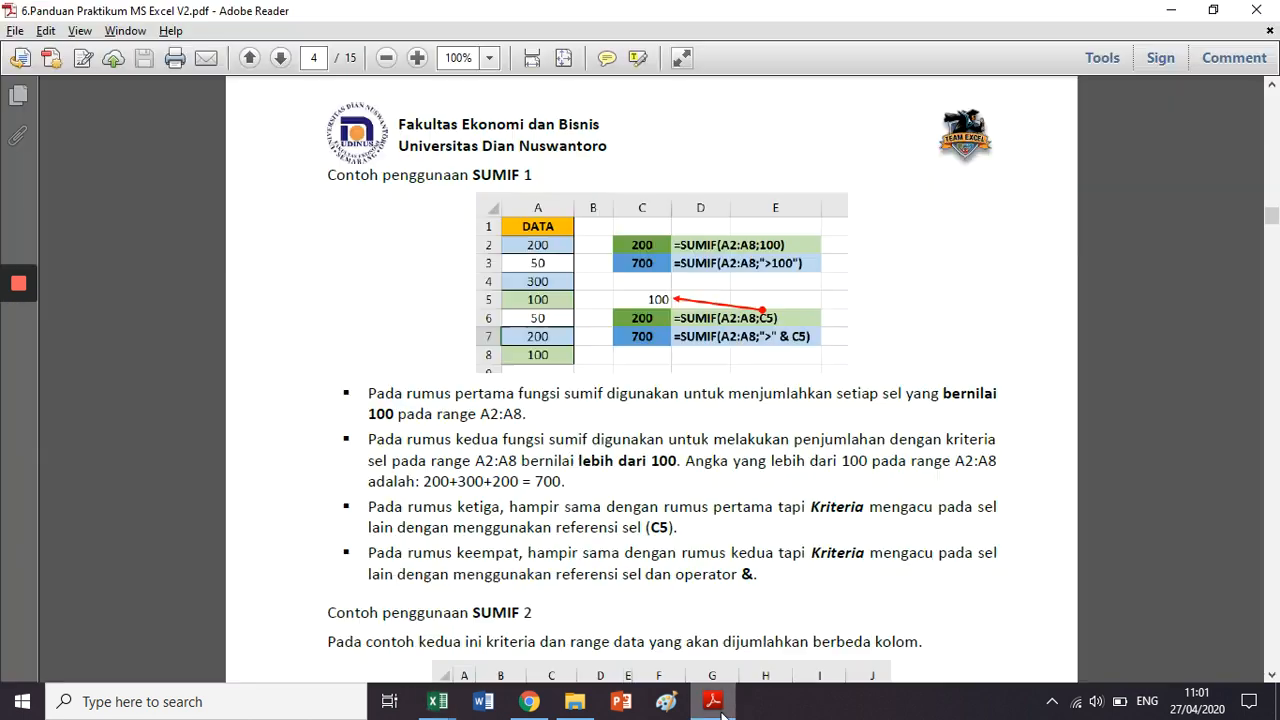
scroll(625, 575, "down", 15)
scroll(647, 490, "down", 5)
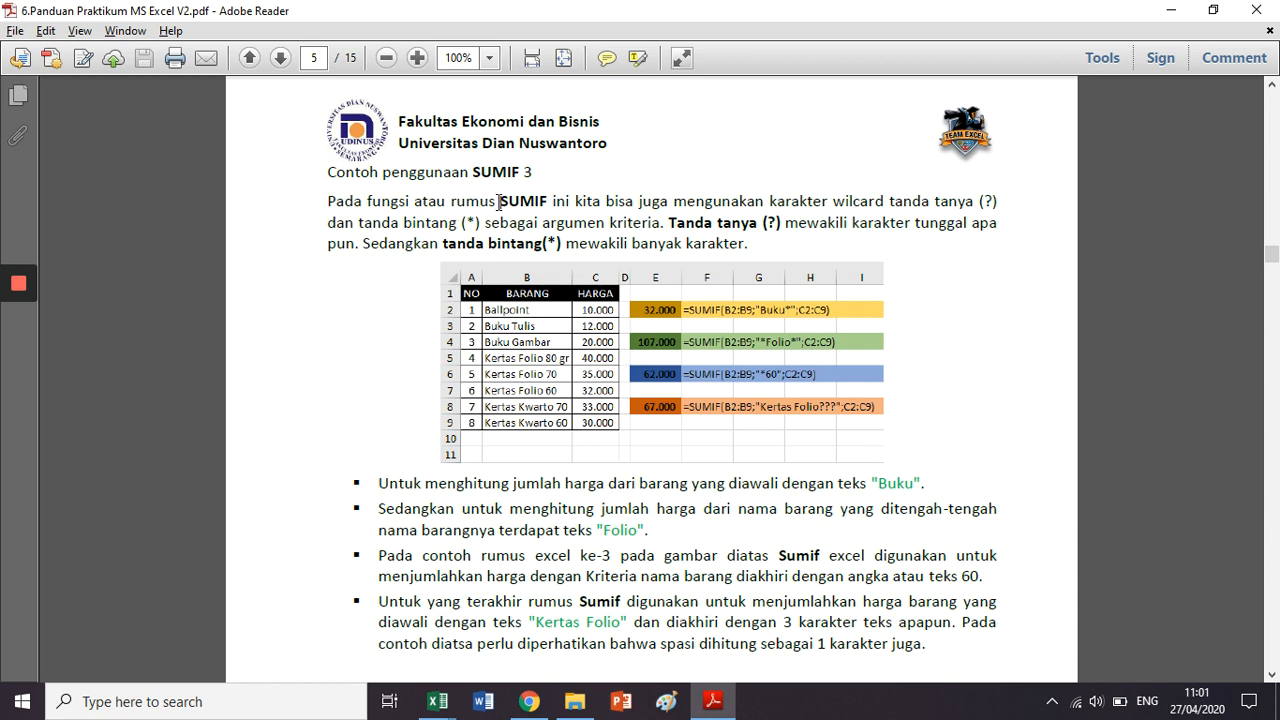
left_click_drag(499, 201, 857, 215)
left_click(847, 207)
left_click_drag(768, 201, 884, 203)
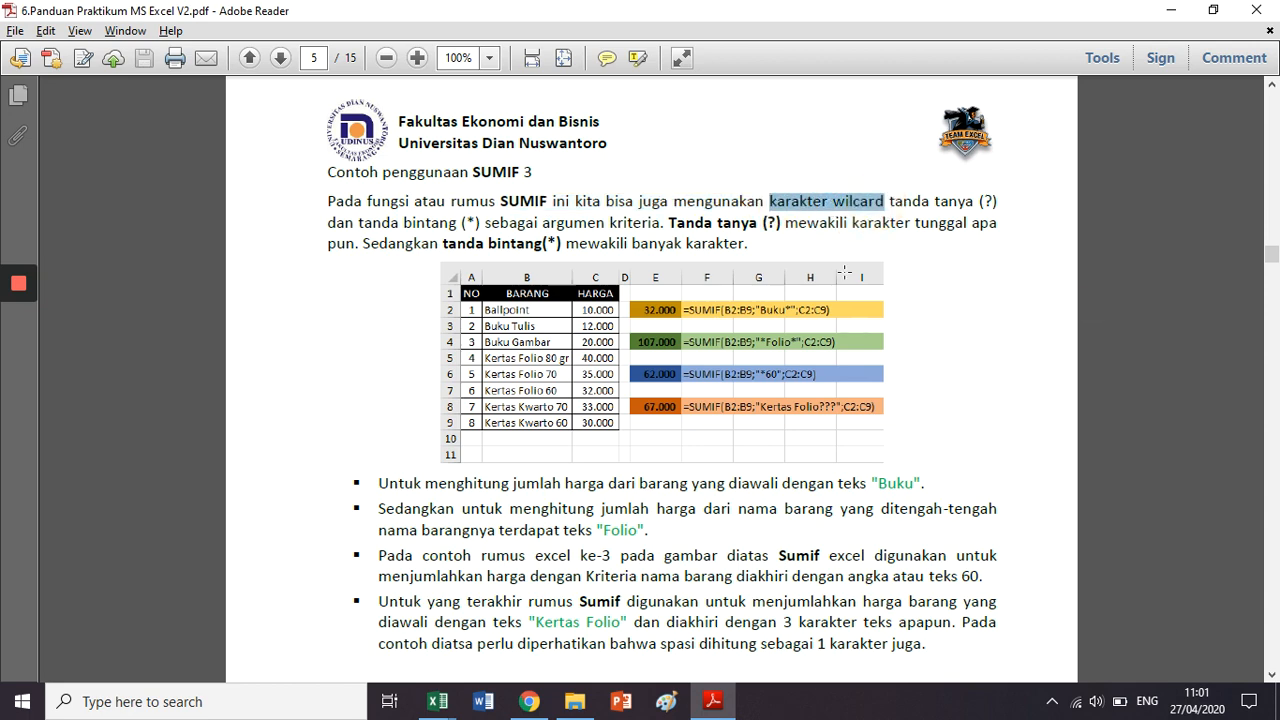
Switch back to the Penjelasan workbook in Excel and enter the bold heading "KARAKTER WILDCARD" in A43.
key("alt+Tab")
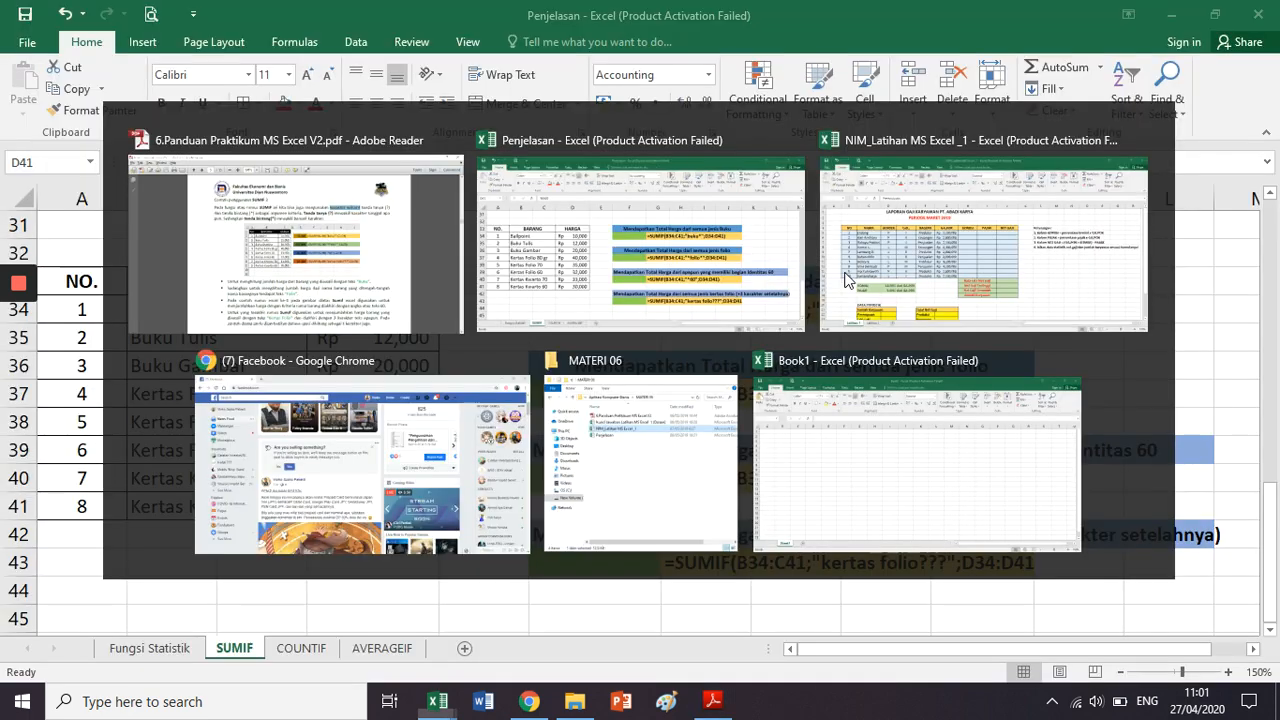
left_click(103, 560)
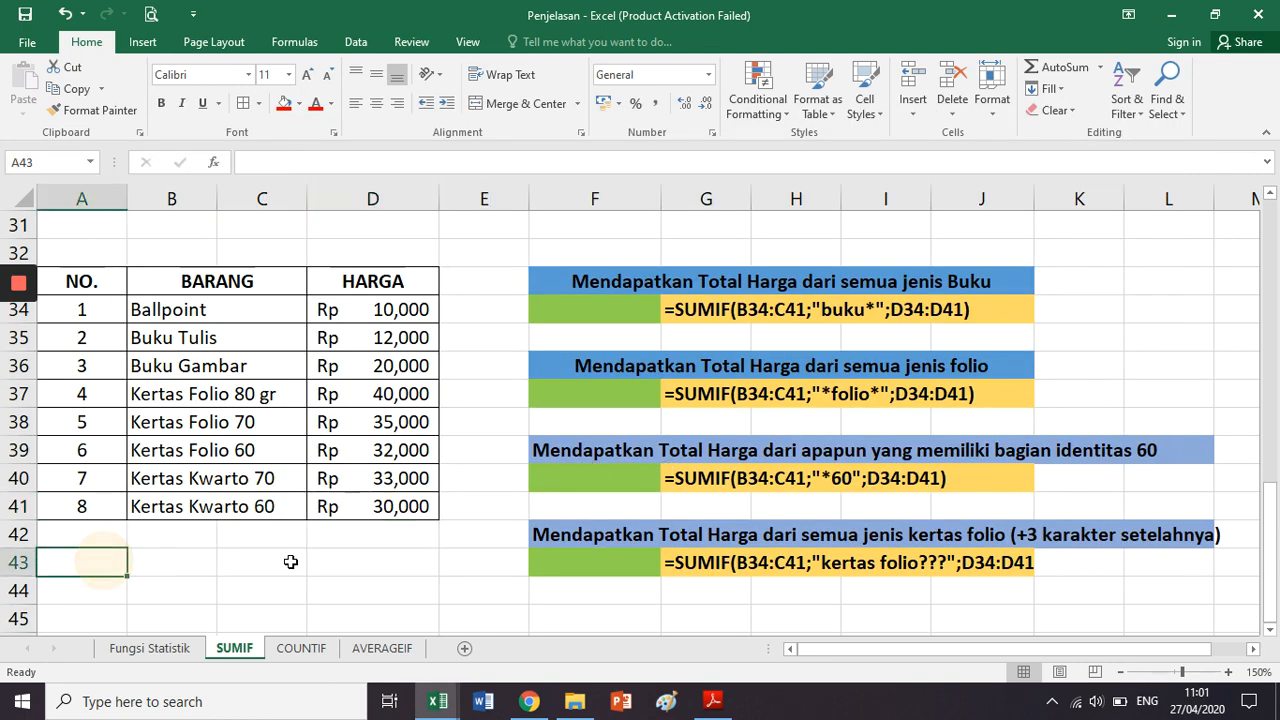
type("KARAKTER ")
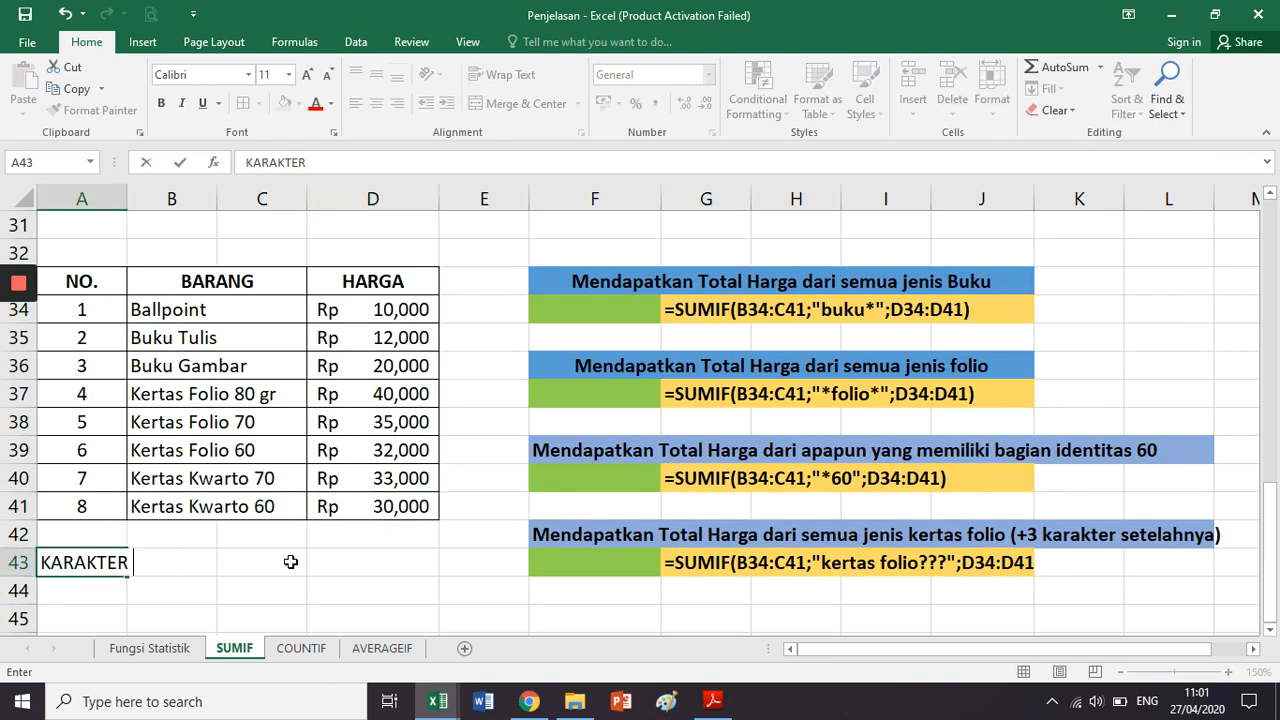
type("WILDCARD")
key("Return")
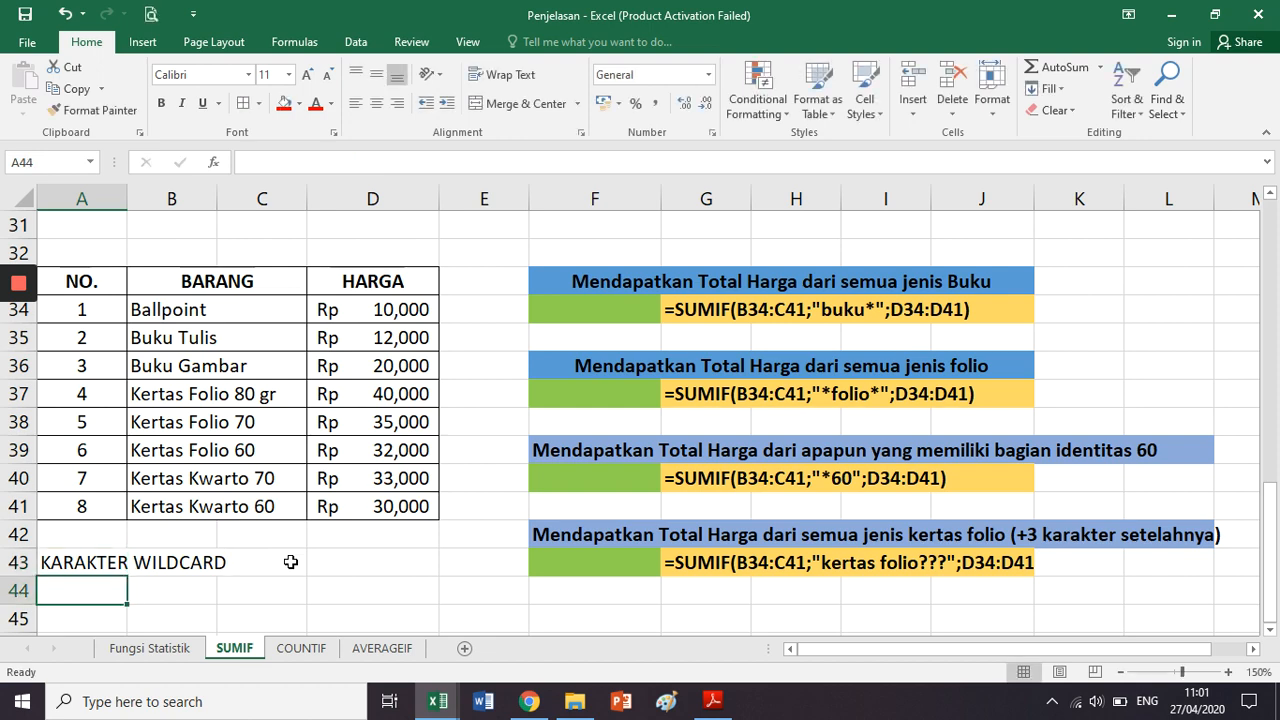
key("Up")
key("ctrl+b")
key("Down")
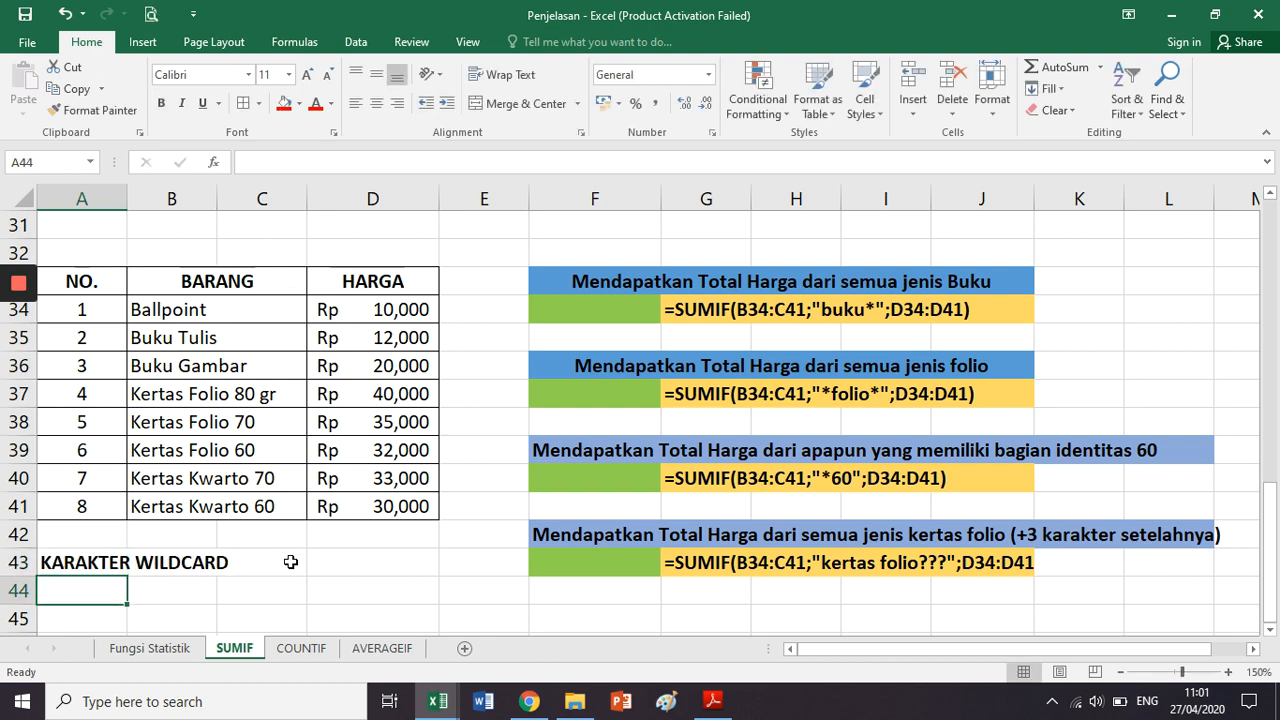
Enter the note "(*) mewakili banyak karakter" in A44, consulting the PDF guide for the asterisk's meaning.
type("(*)")
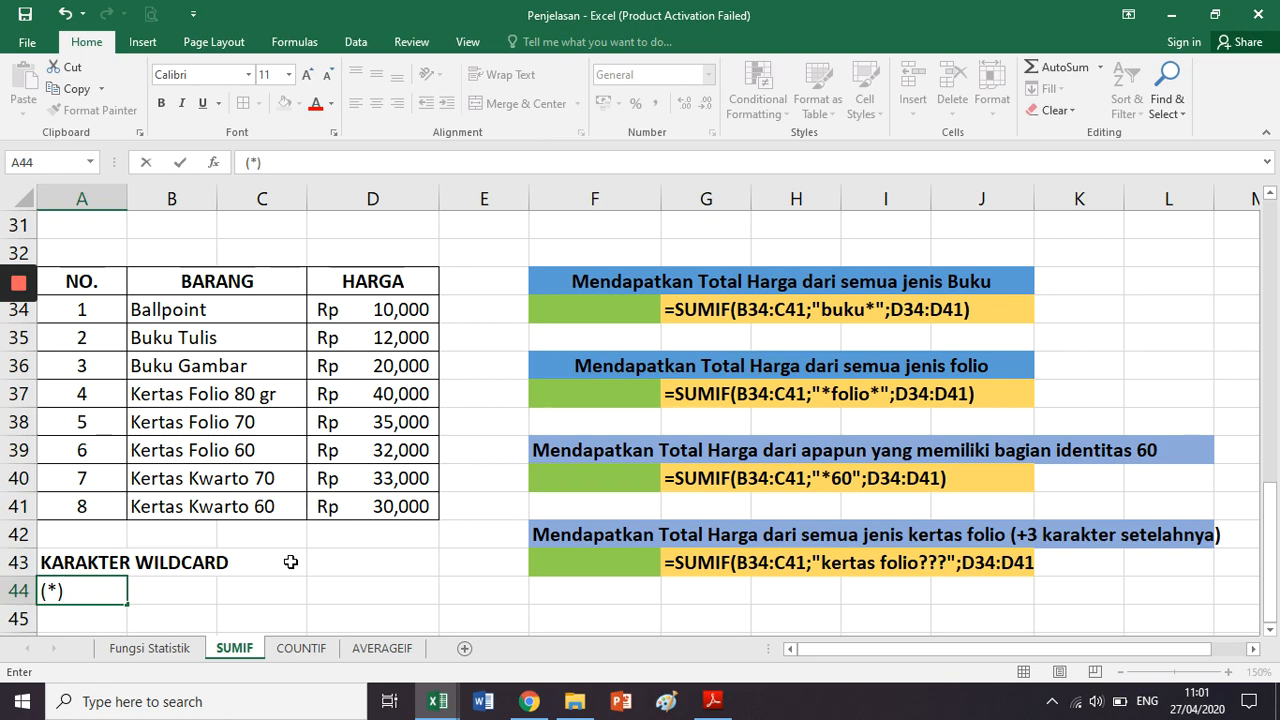
key("alt+Tab")
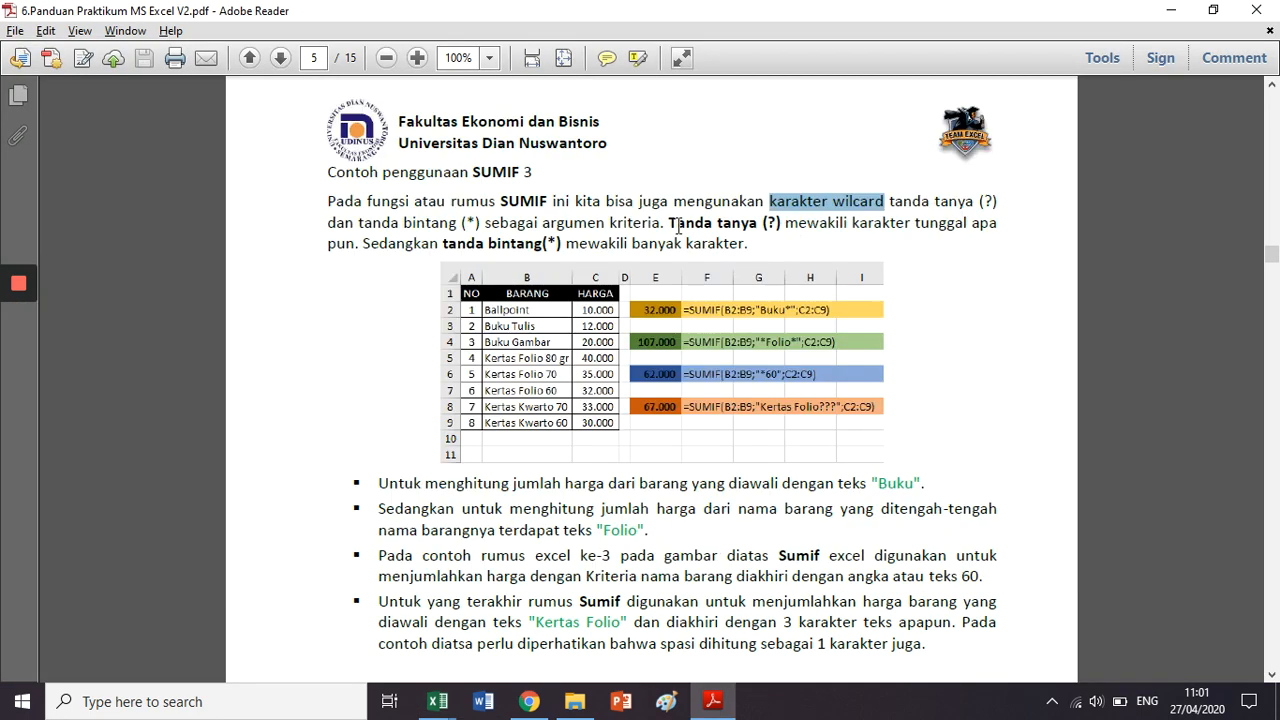
left_click_drag(577, 247, 710, 247)
key("alt+Tab")
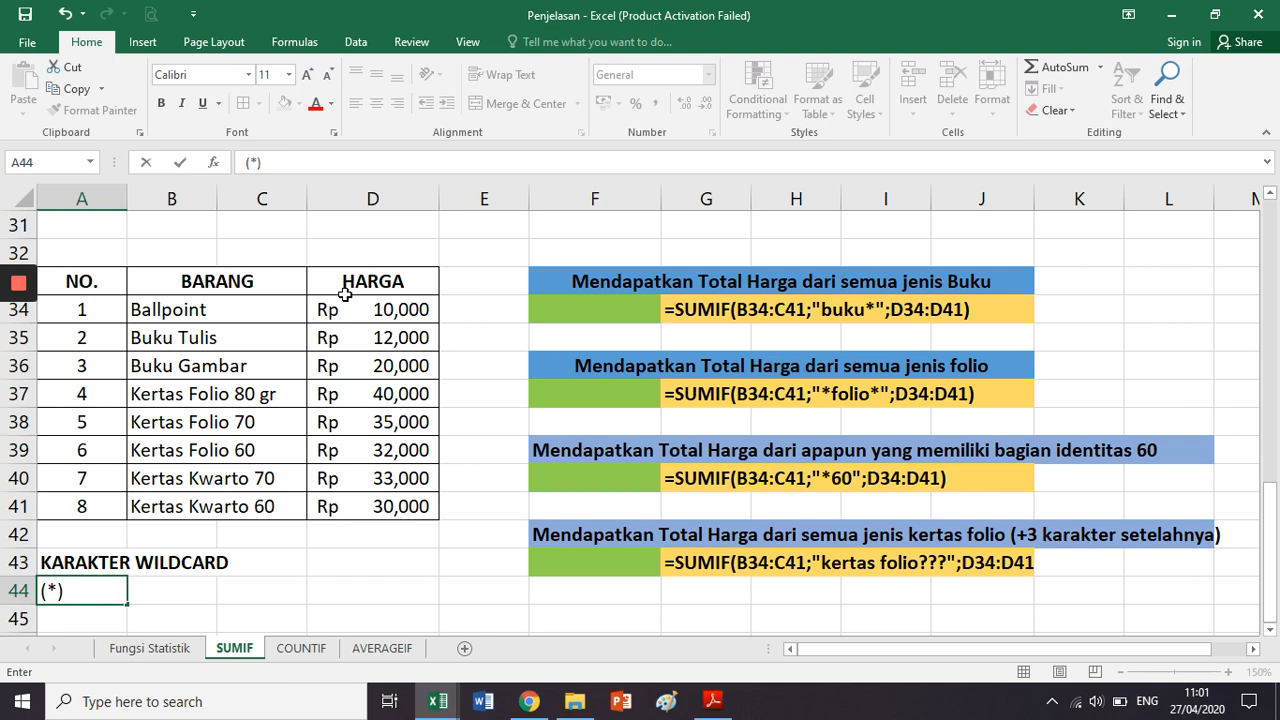
type("mewakili banyak")
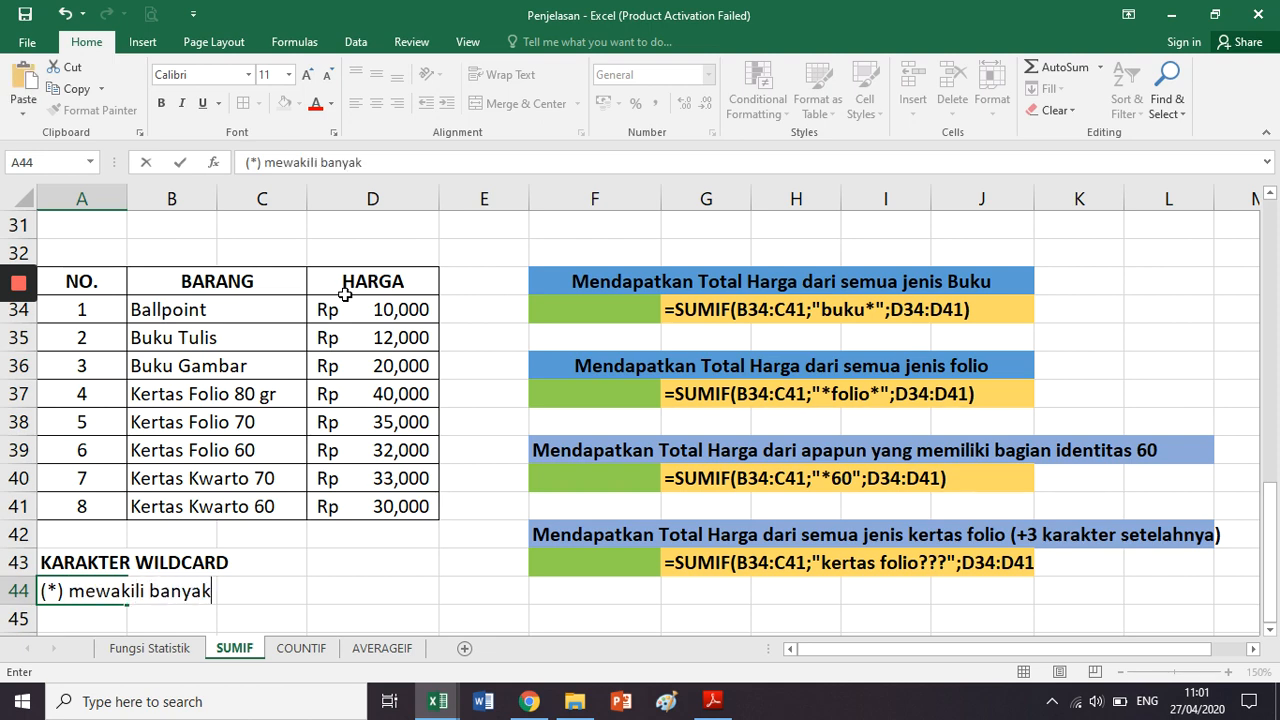
type(" karakter")
key("Return")
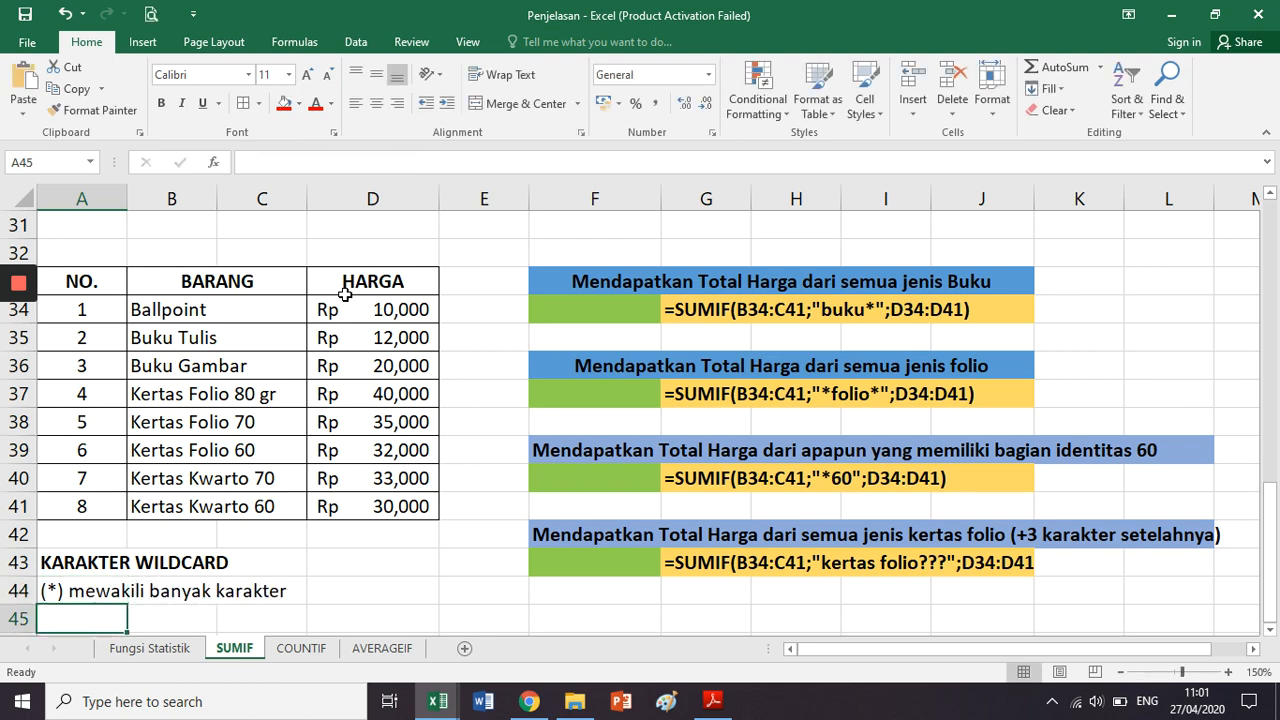
Enter the note "(?) mewakili 1 karakter" in A45 below the asterisk note.
type("(?) ")
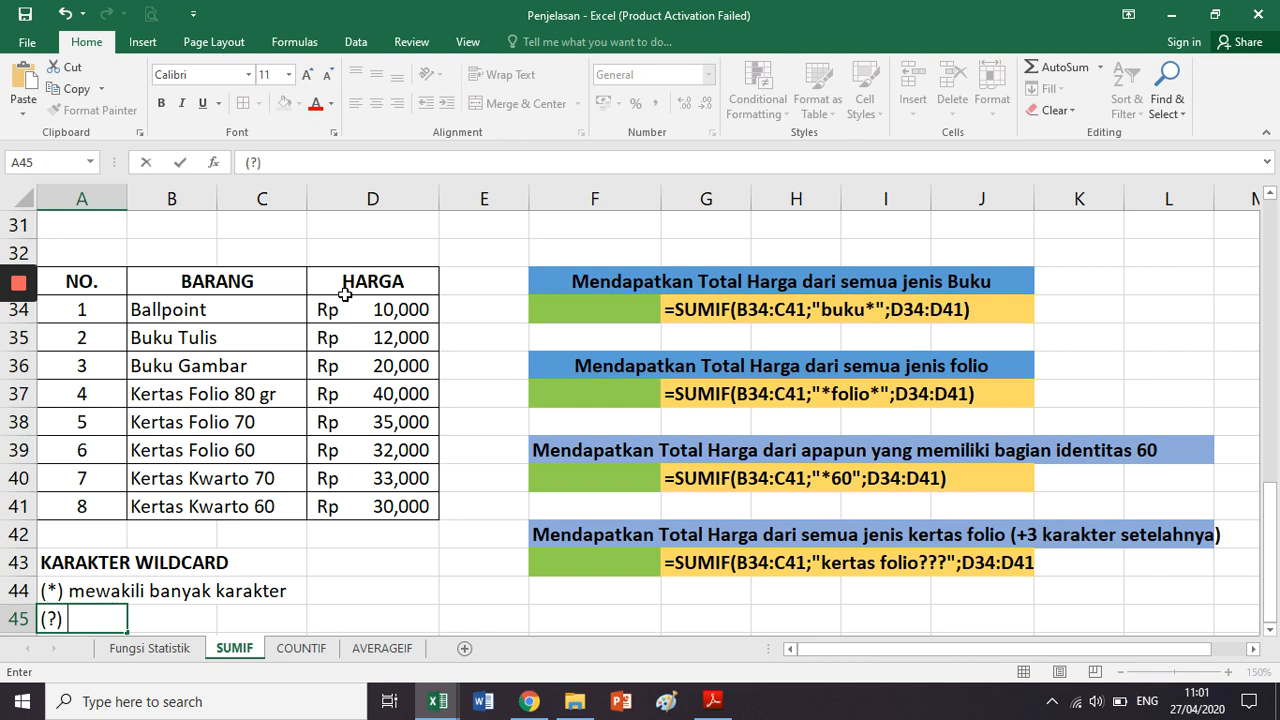
type("mewakili 1")
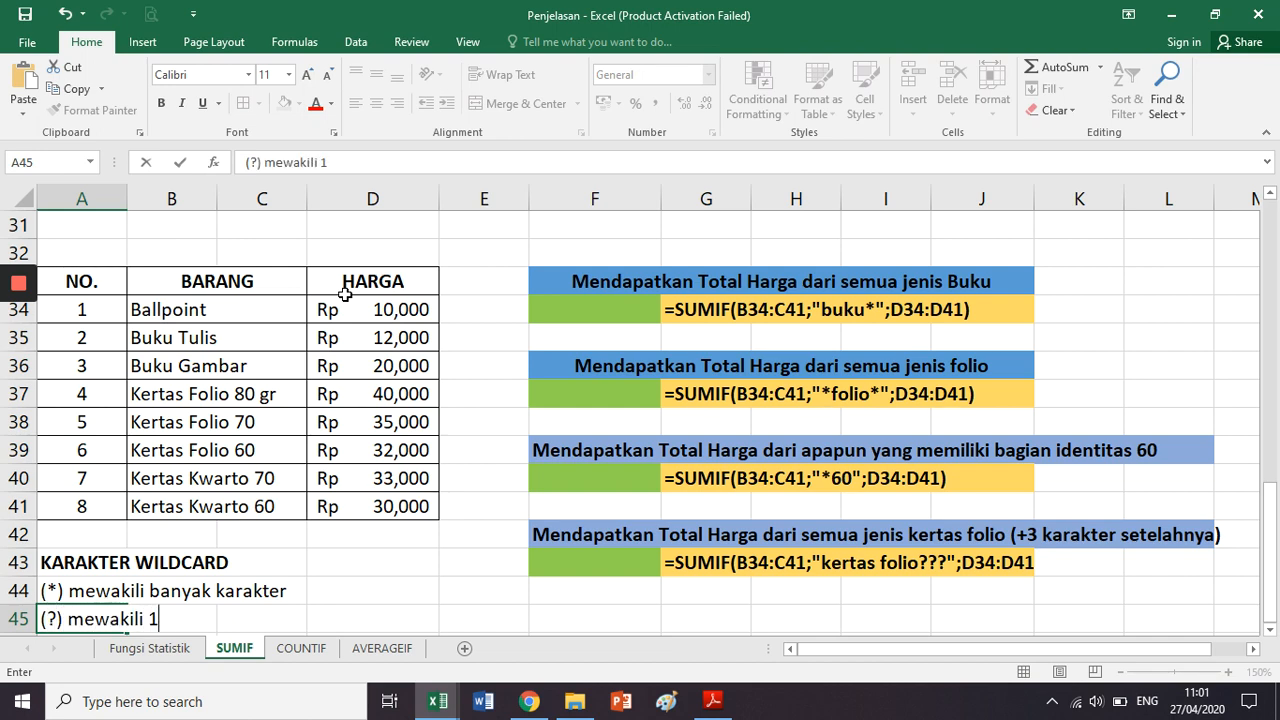
type(" karakter")
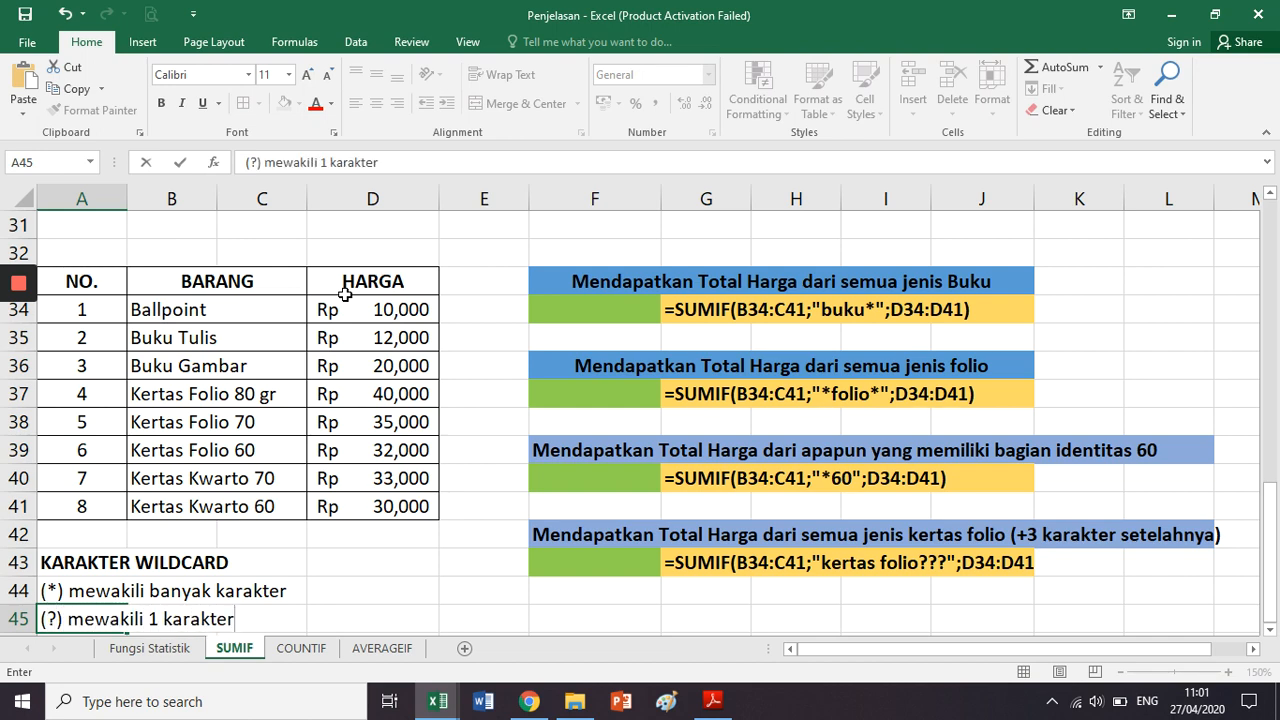
key("Right")
key("Up")
key("Left")
key("shift+Down")
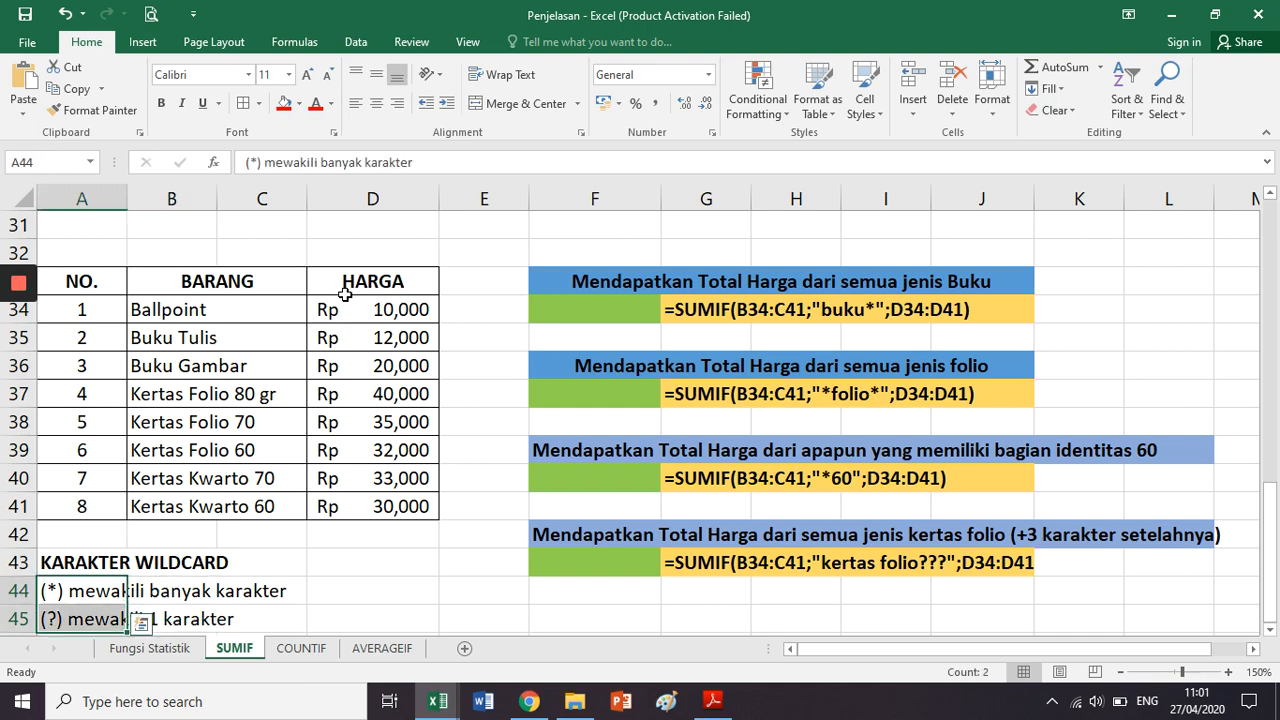
left_click(348, 568)
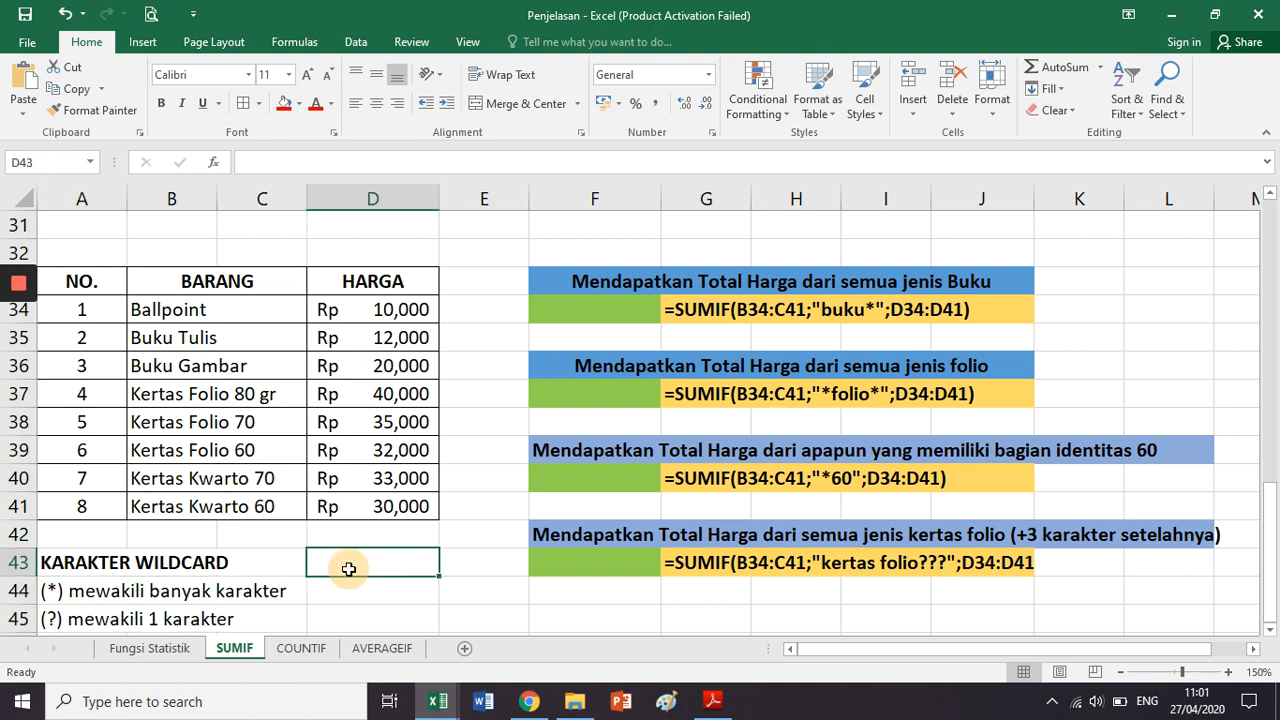
left_click(72, 592)
Examine the total price heading for all Buku items and the item names and prices in the BARANG and HARGA table.
left_click(578, 282)
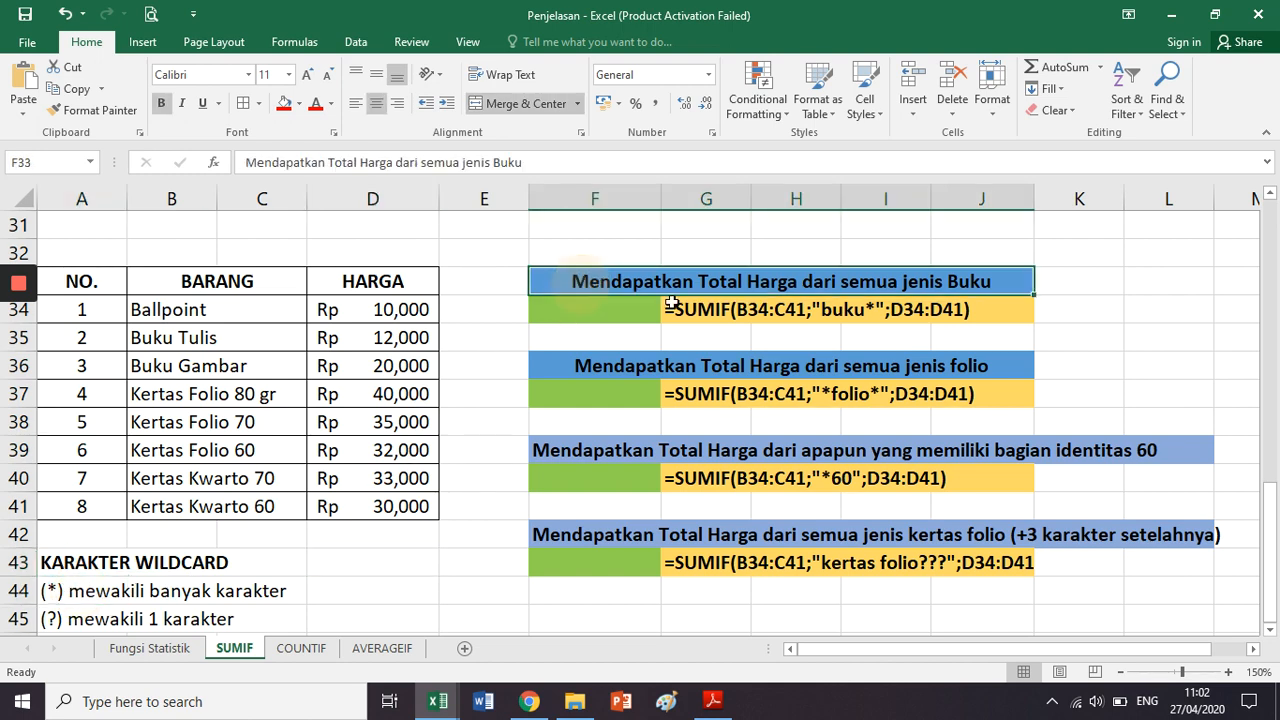
left_click(1270, 629)
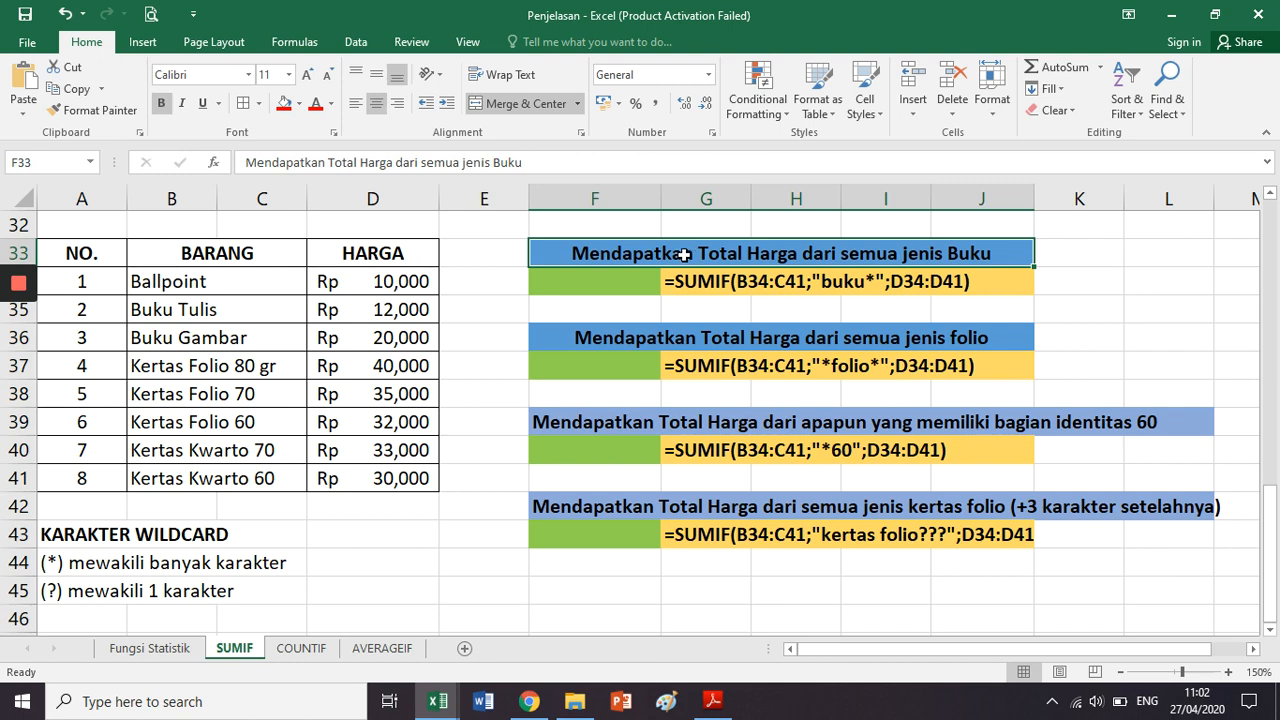
left_click_drag(408, 477, 75, 253)
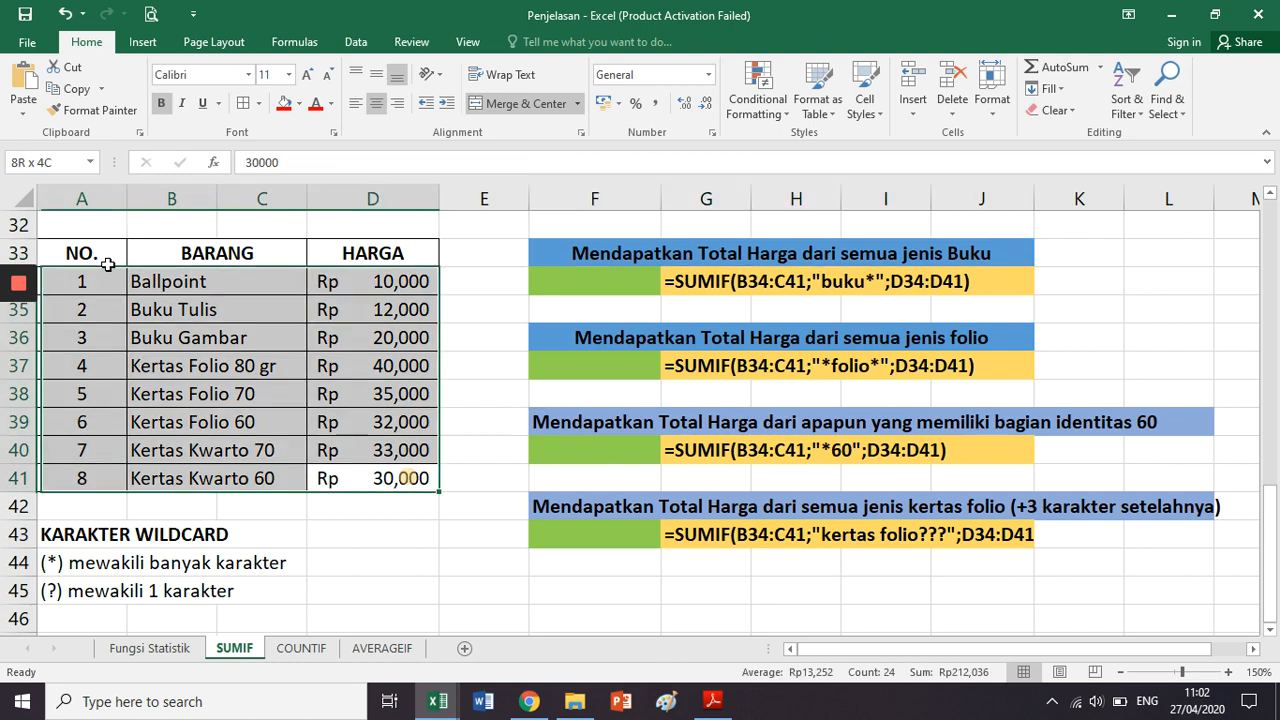
left_click(453, 280)
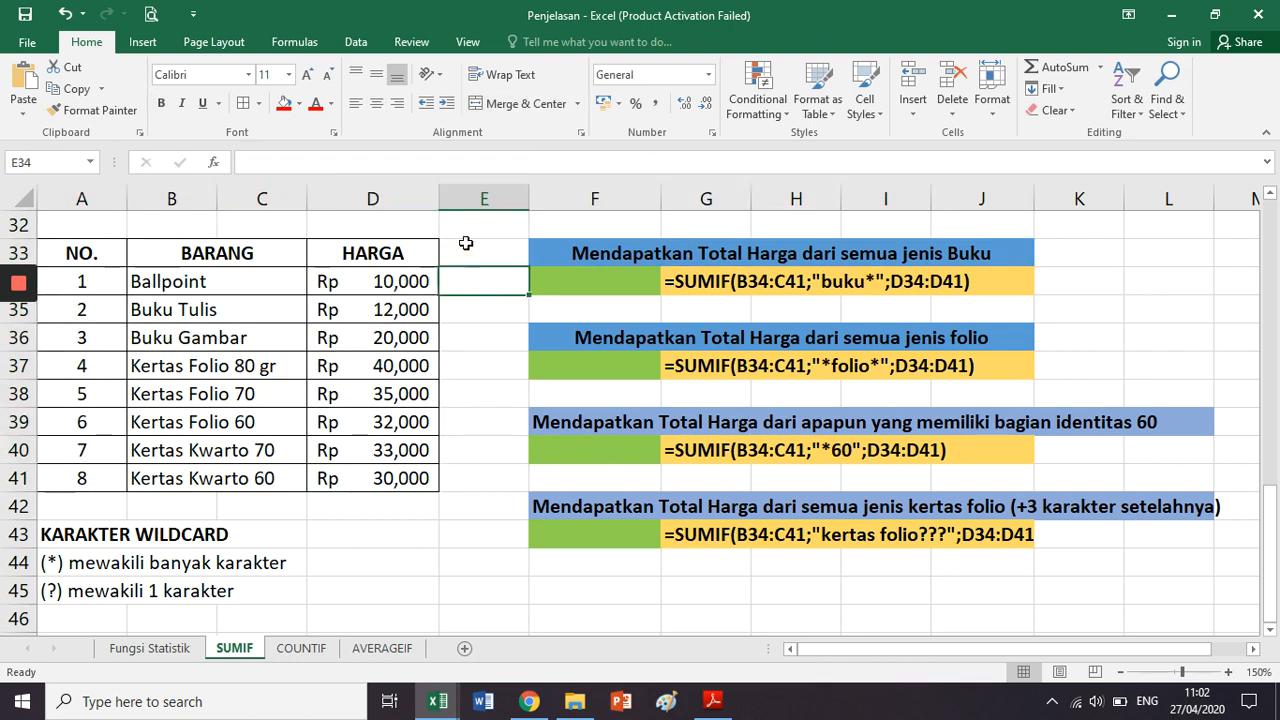
left_click(463, 250)
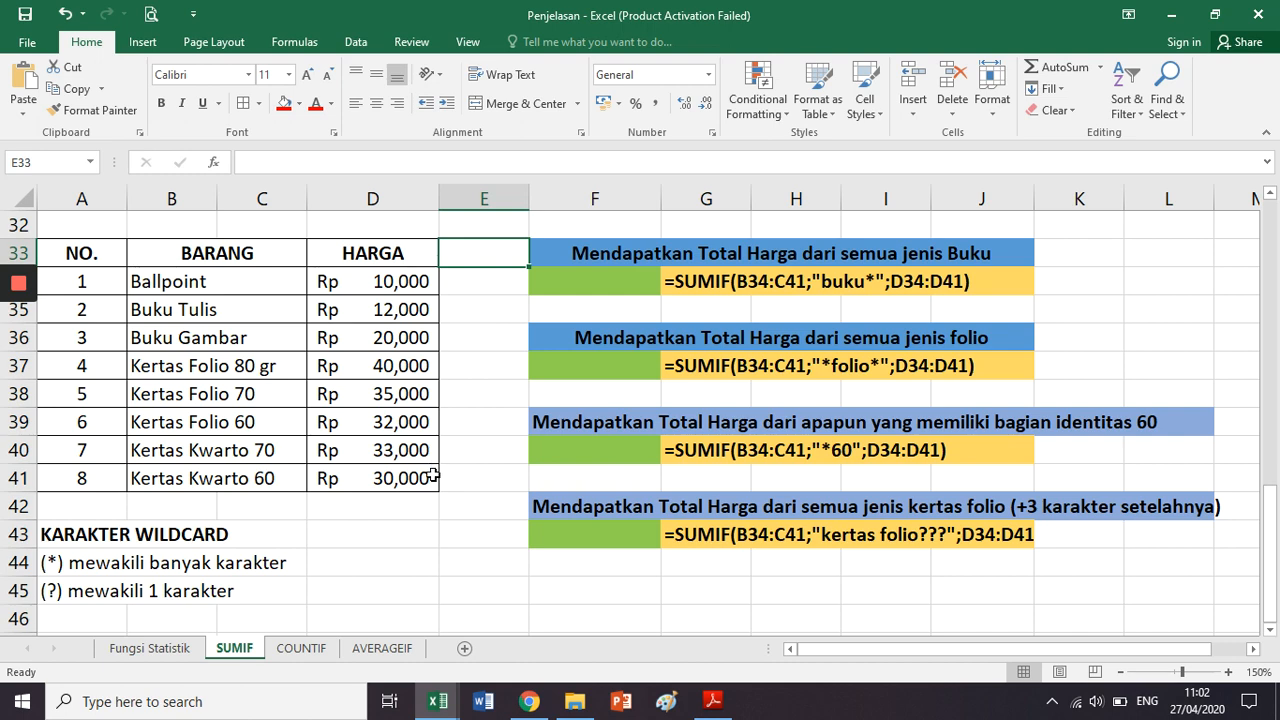
left_click_drag(268, 284, 337, 283)
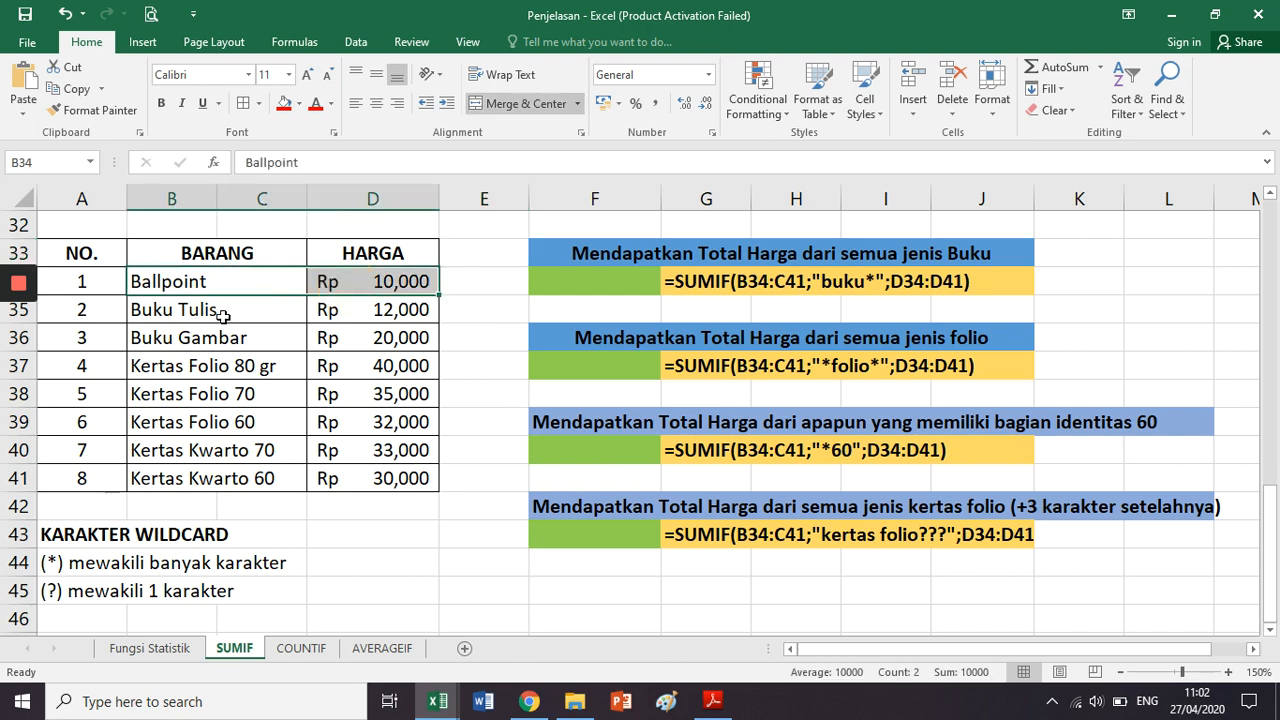
left_click_drag(223, 316, 330, 312)
left_click(238, 353)
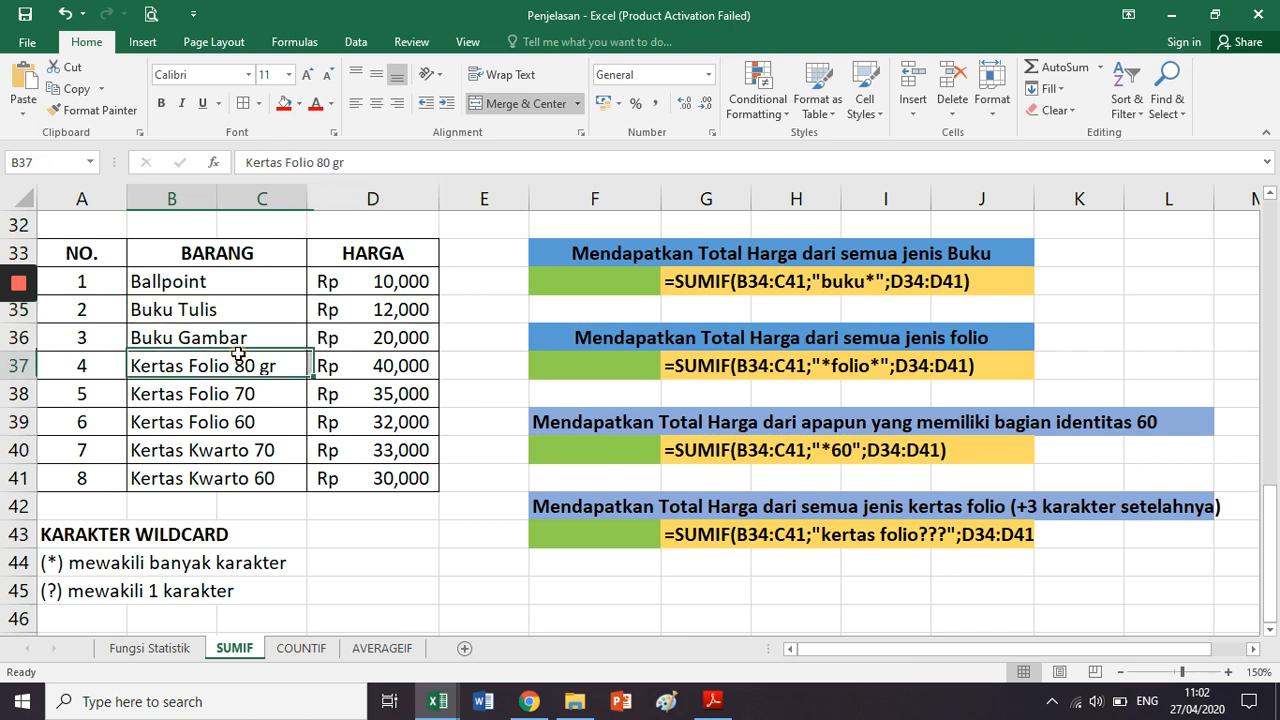
left_click_drag(238, 353, 360, 362)
left_click_drag(277, 337, 380, 337)
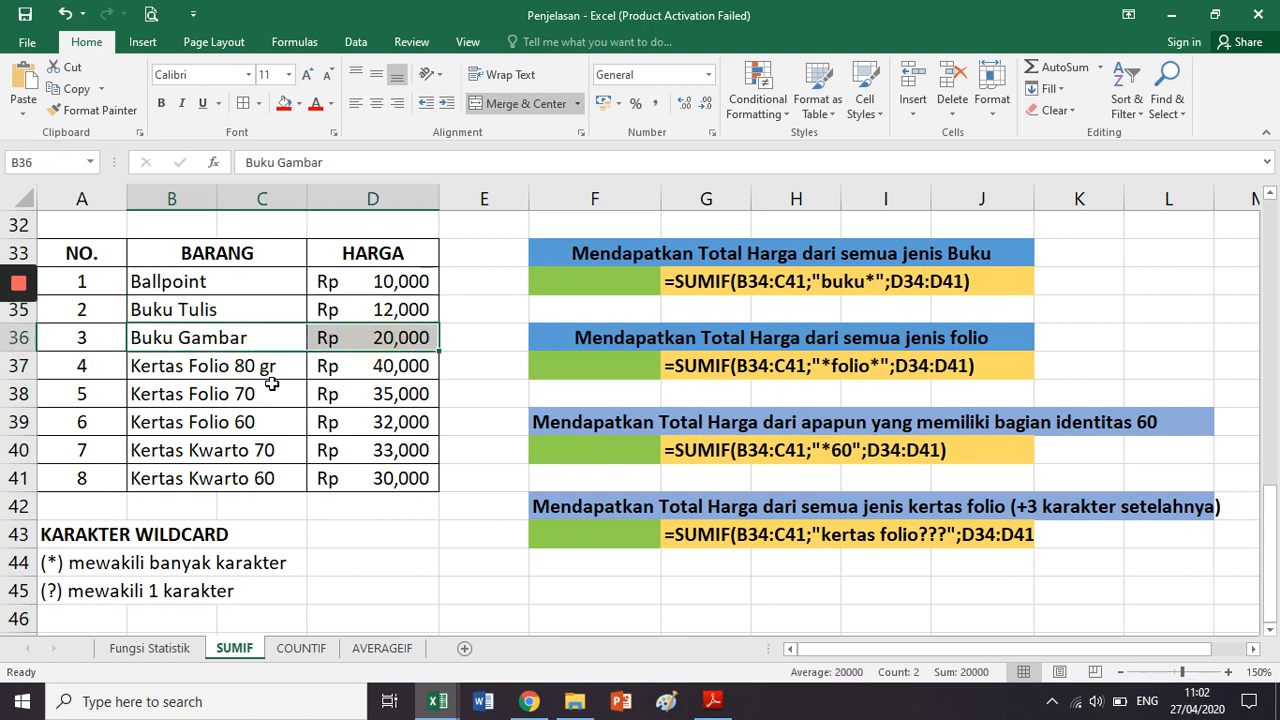
left_click_drag(255, 367, 335, 367)
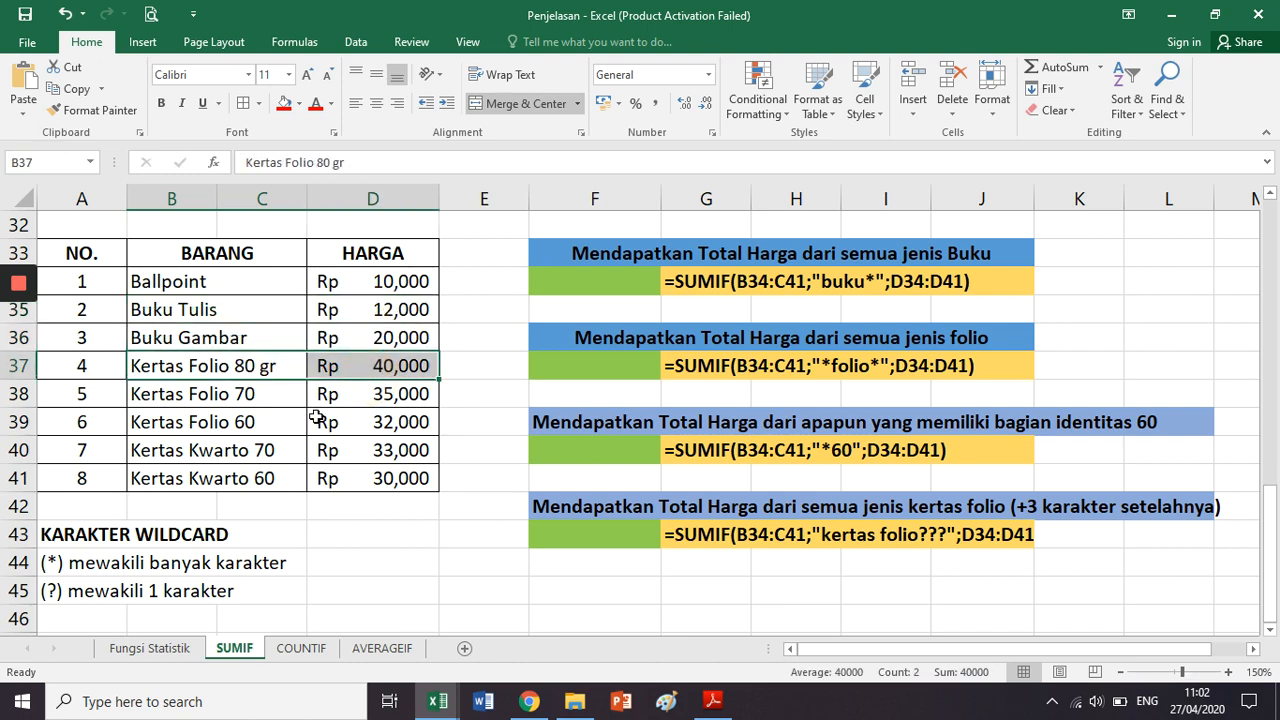
Examine which BARANG entries and HARGA prices in the table fall under the all-Buku total heading.
left_click_drag(248, 397, 334, 398)
left_click_drag(257, 422, 339, 425)
left_click(263, 478)
left_click(366, 338)
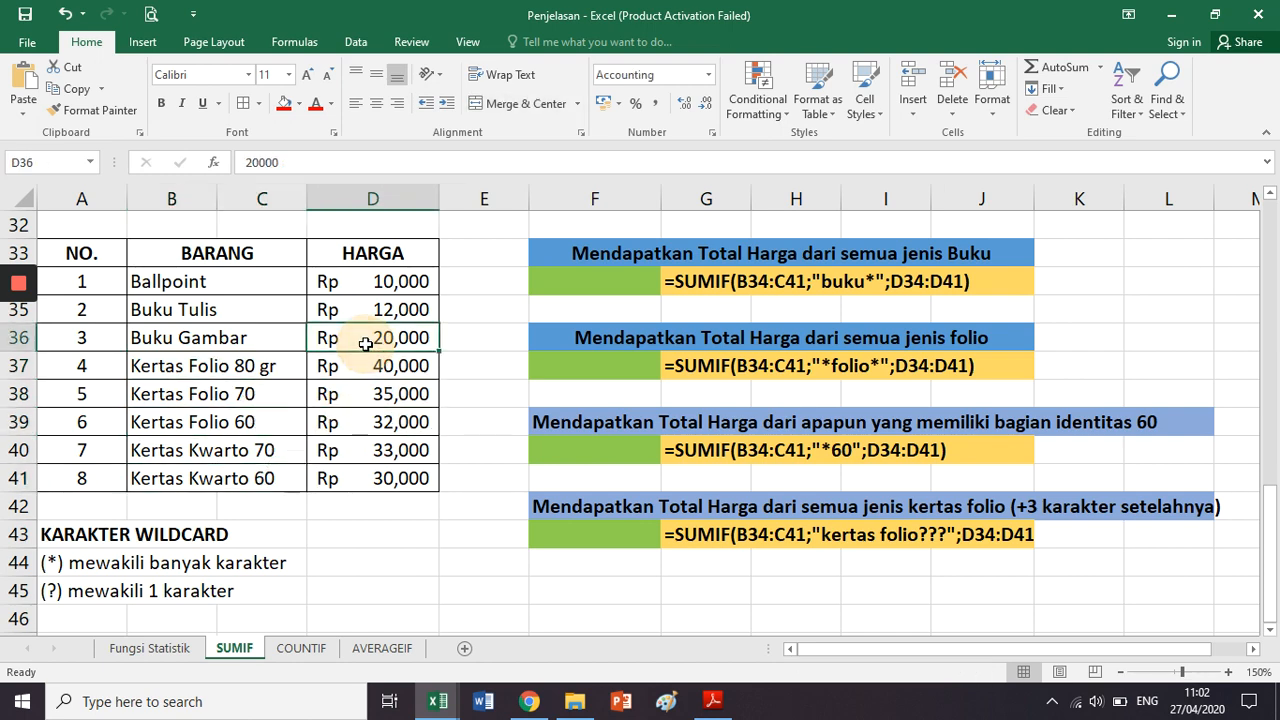
left_click(566, 258)
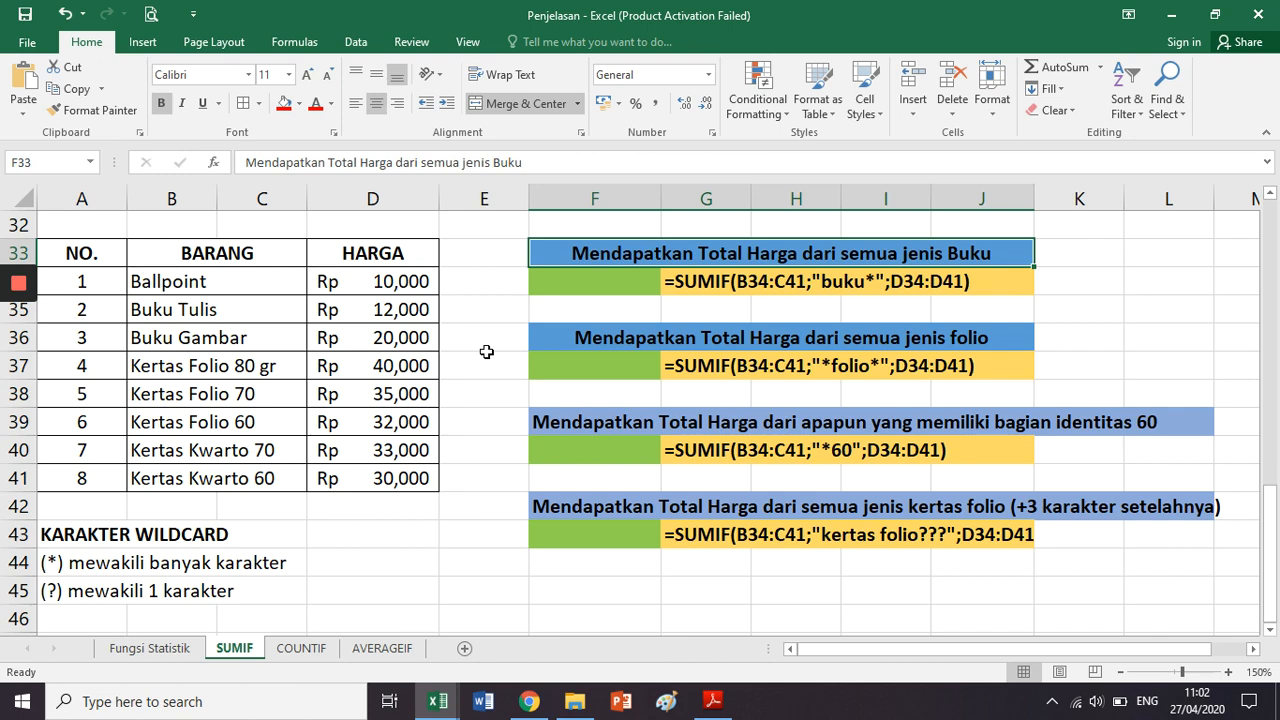
left_click(505, 299)
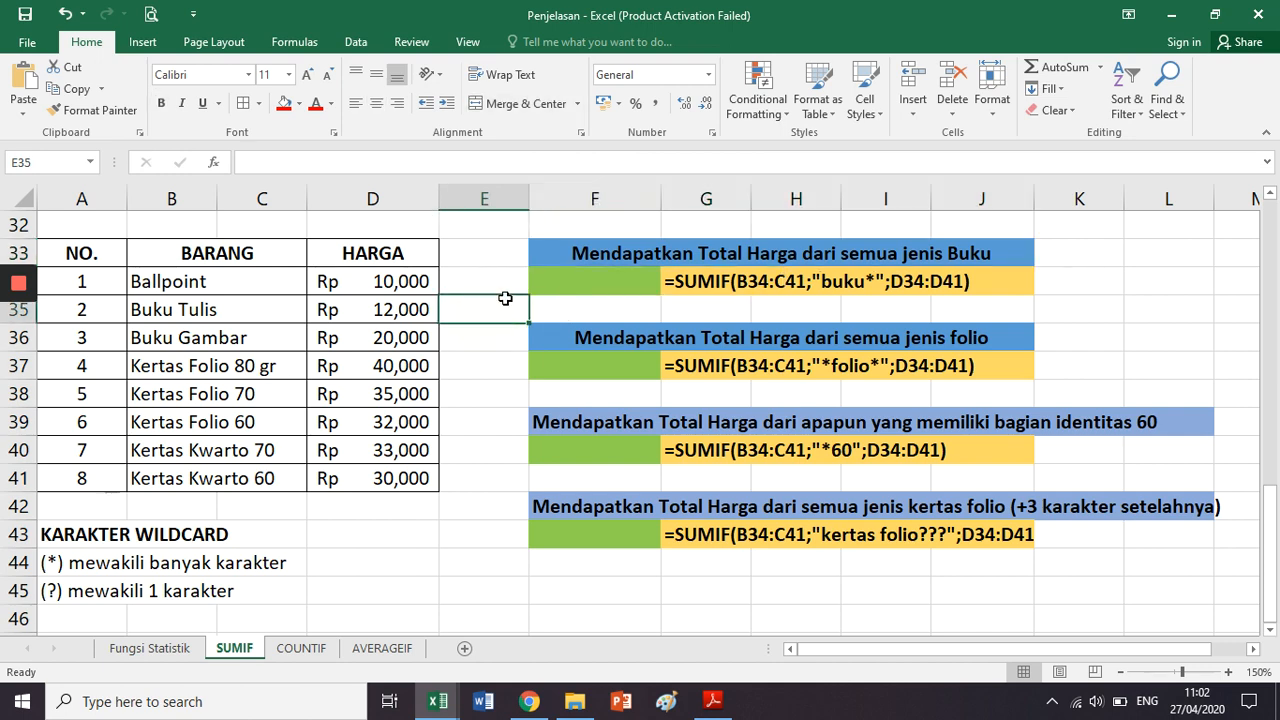
left_click(610, 257)
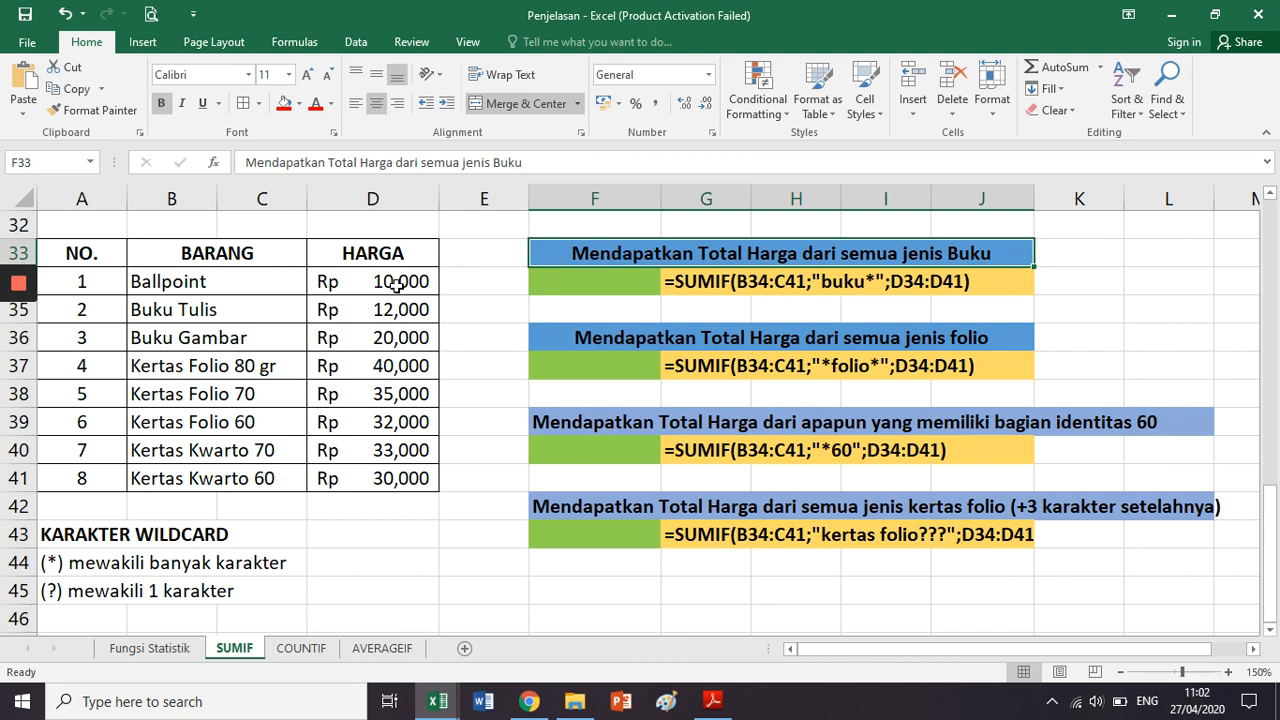
left_click_drag(215, 253, 210, 480)
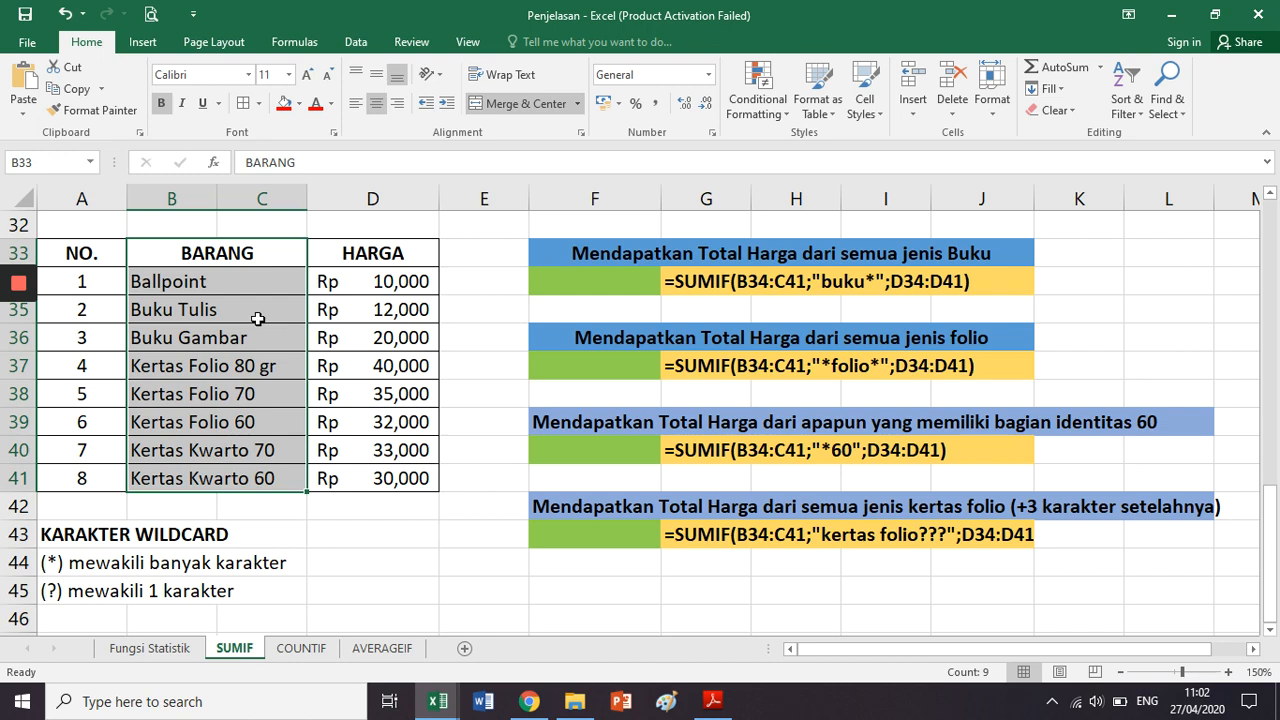
left_click(247, 308)
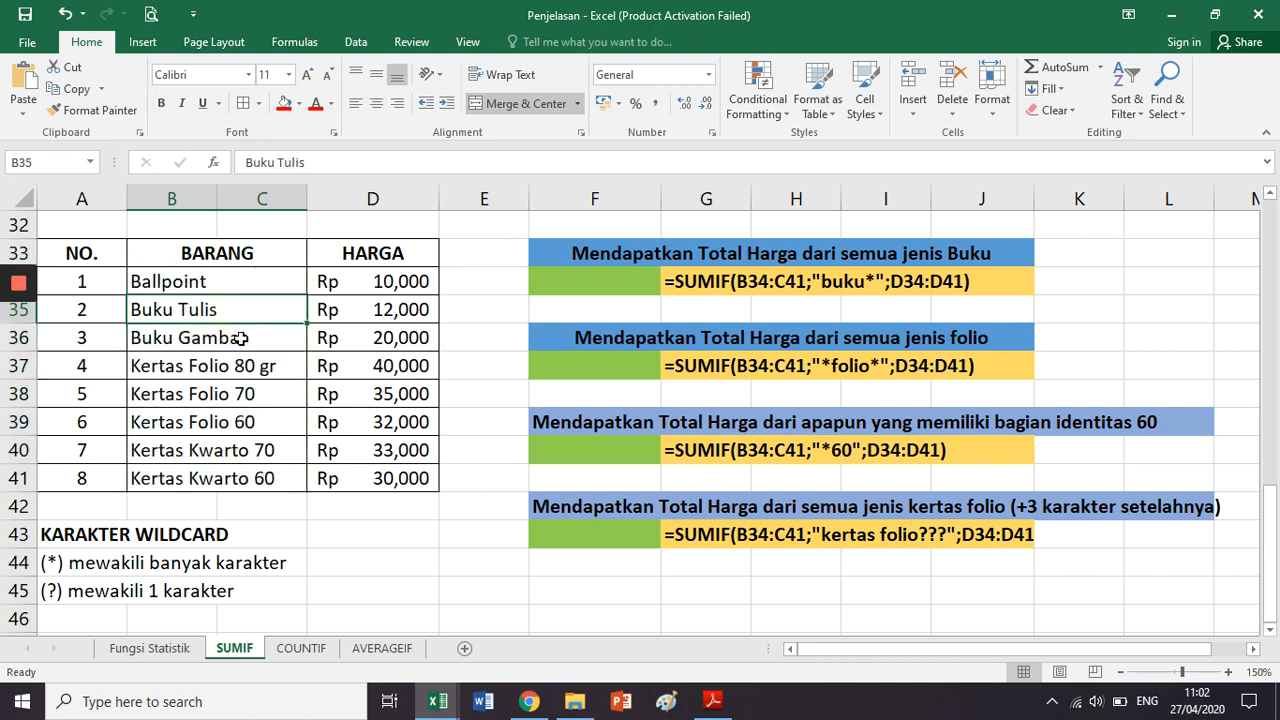
left_click(241, 339)
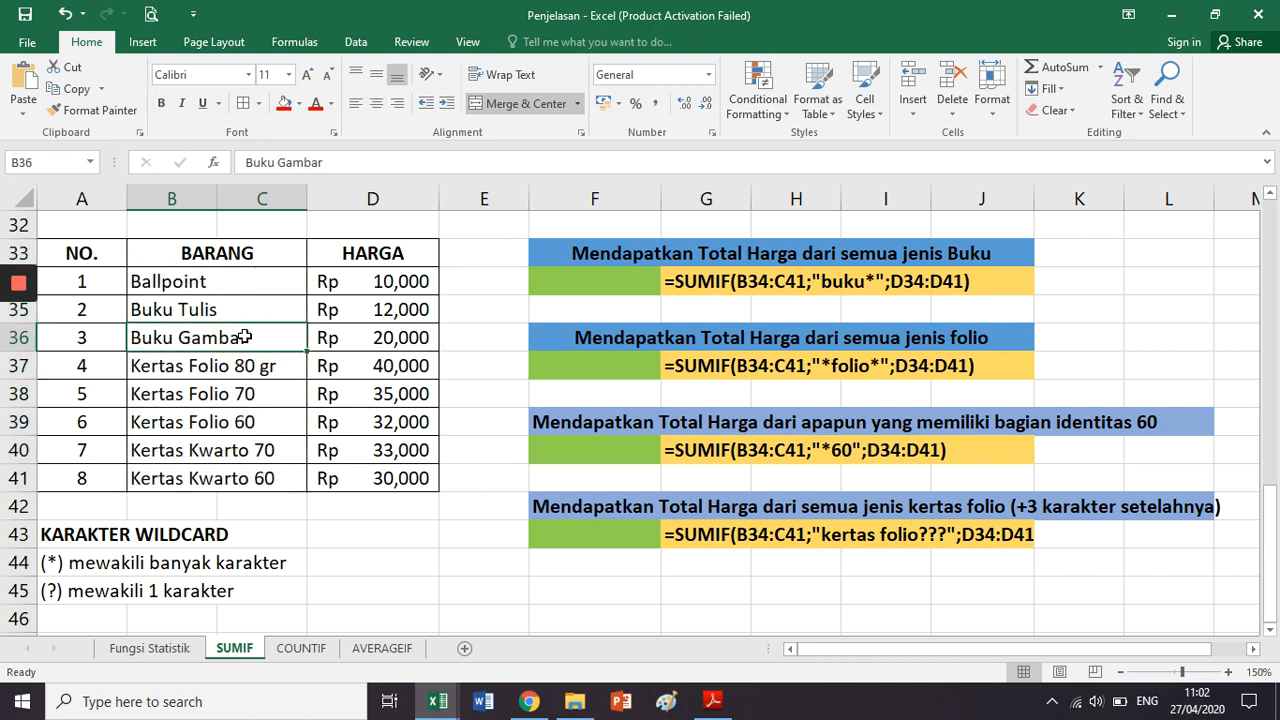
left_click_drag(250, 309, 400, 338)
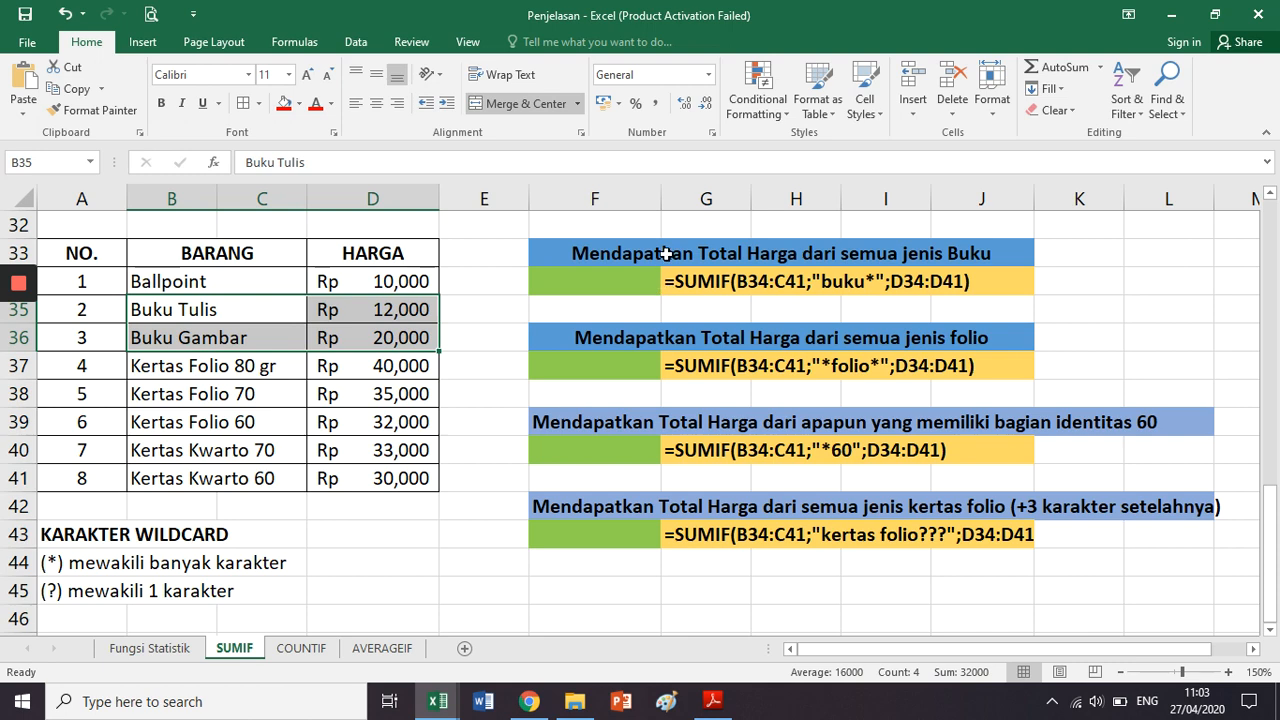
left_click_drag(666, 256, 676, 290)
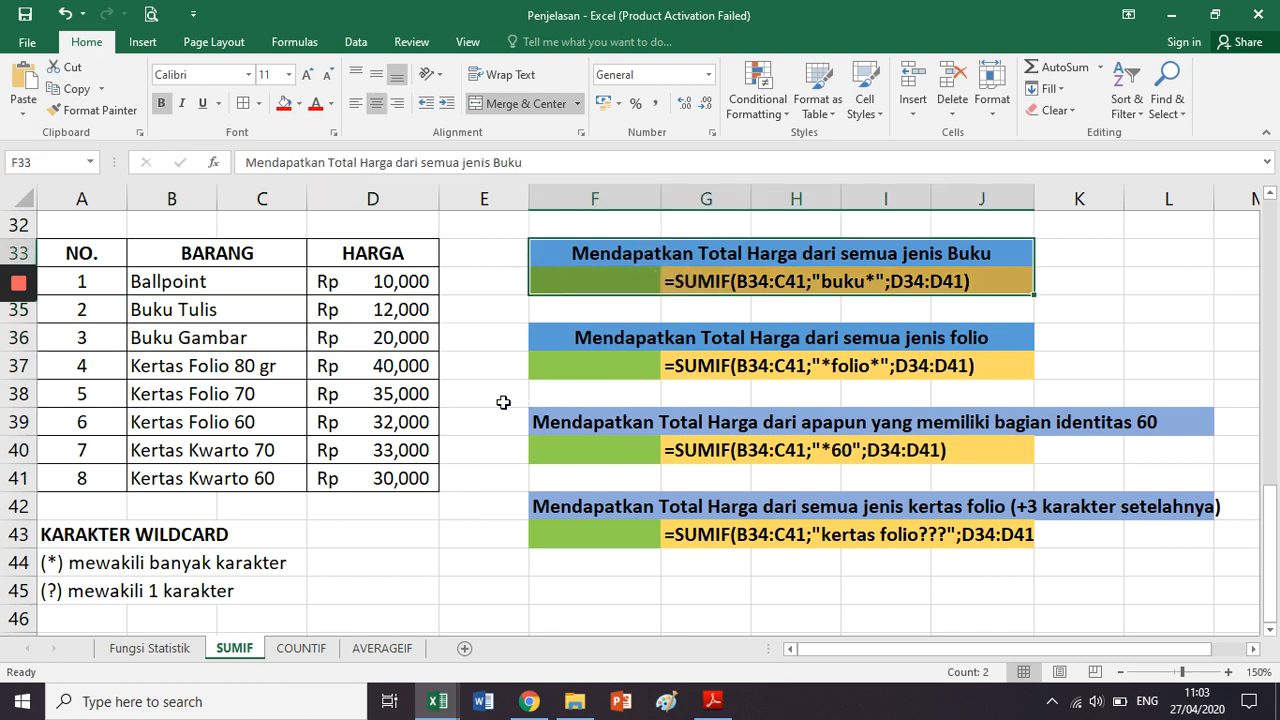
Start a SUMIF formula in F34 with range B34:C41 and the wildcard criterion "buku*".
left_click(579, 282)
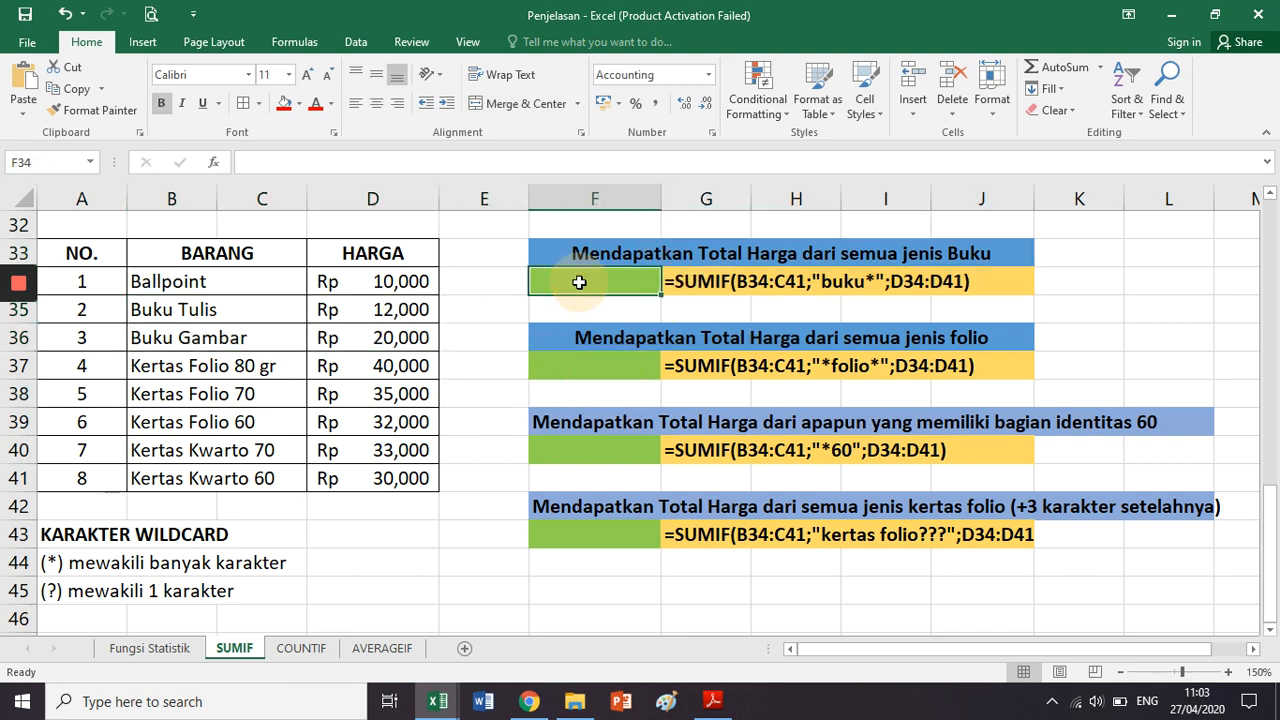
type("=sumif(")
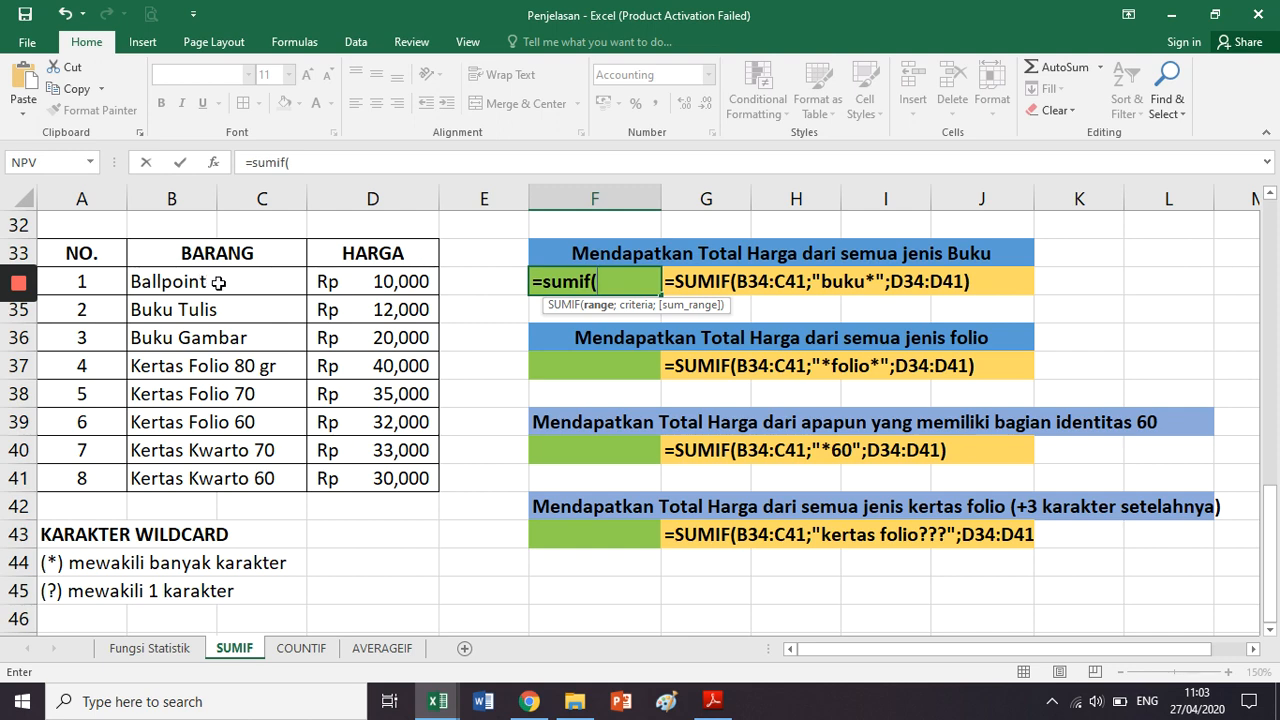
left_click_drag(218, 283, 290, 478)
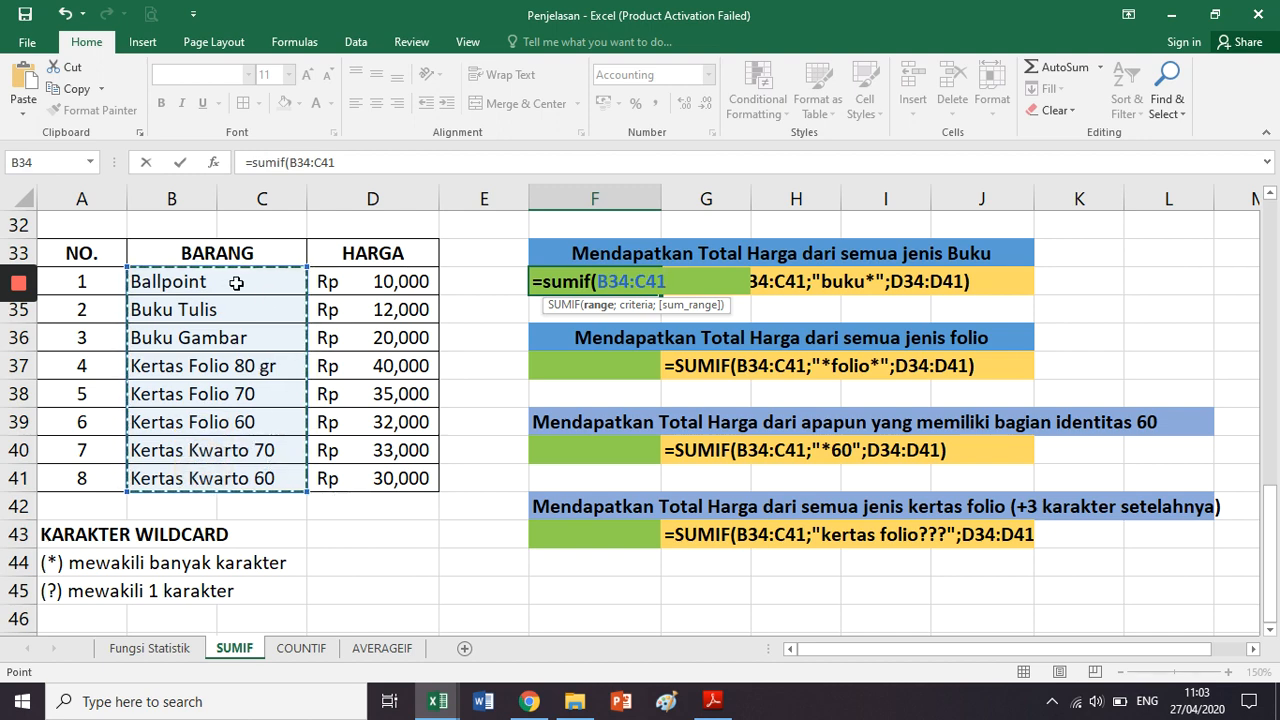
type(";")
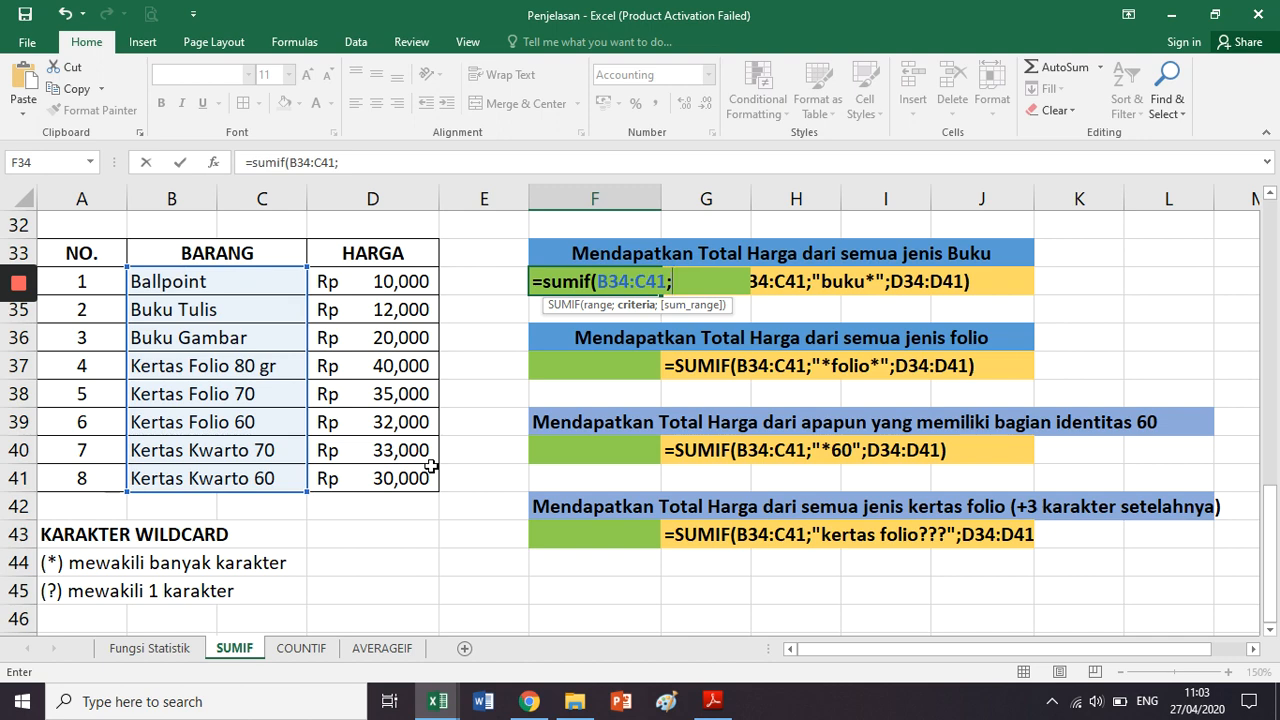
type("\"buku")
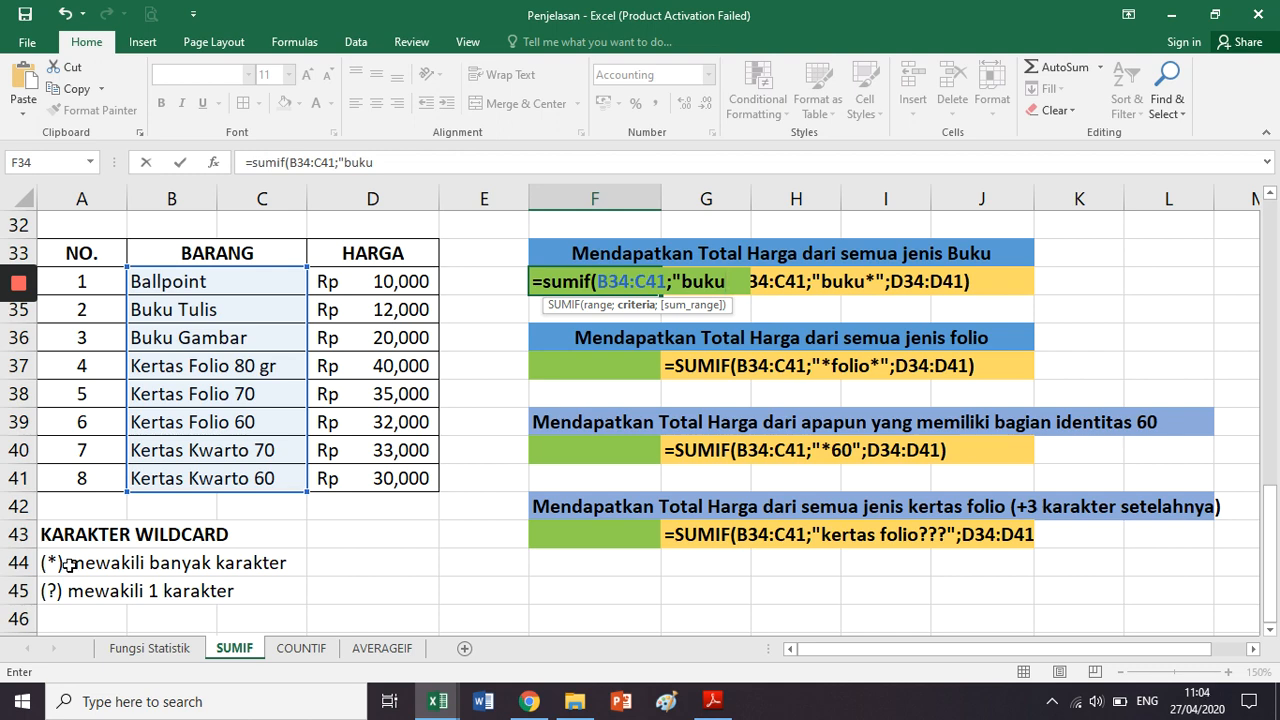
type("*\"")
type(";")
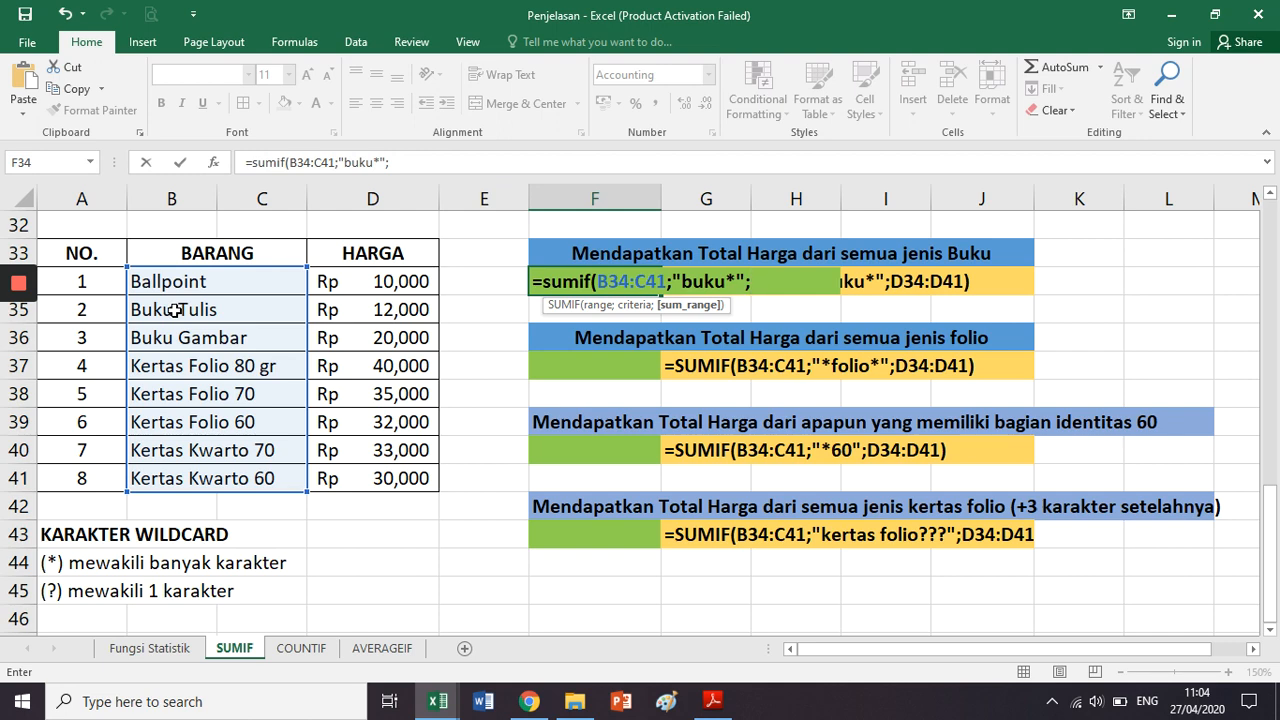
Complete the F34 formula with D34:D41 as the sum range and enter it.
left_click(743, 289)
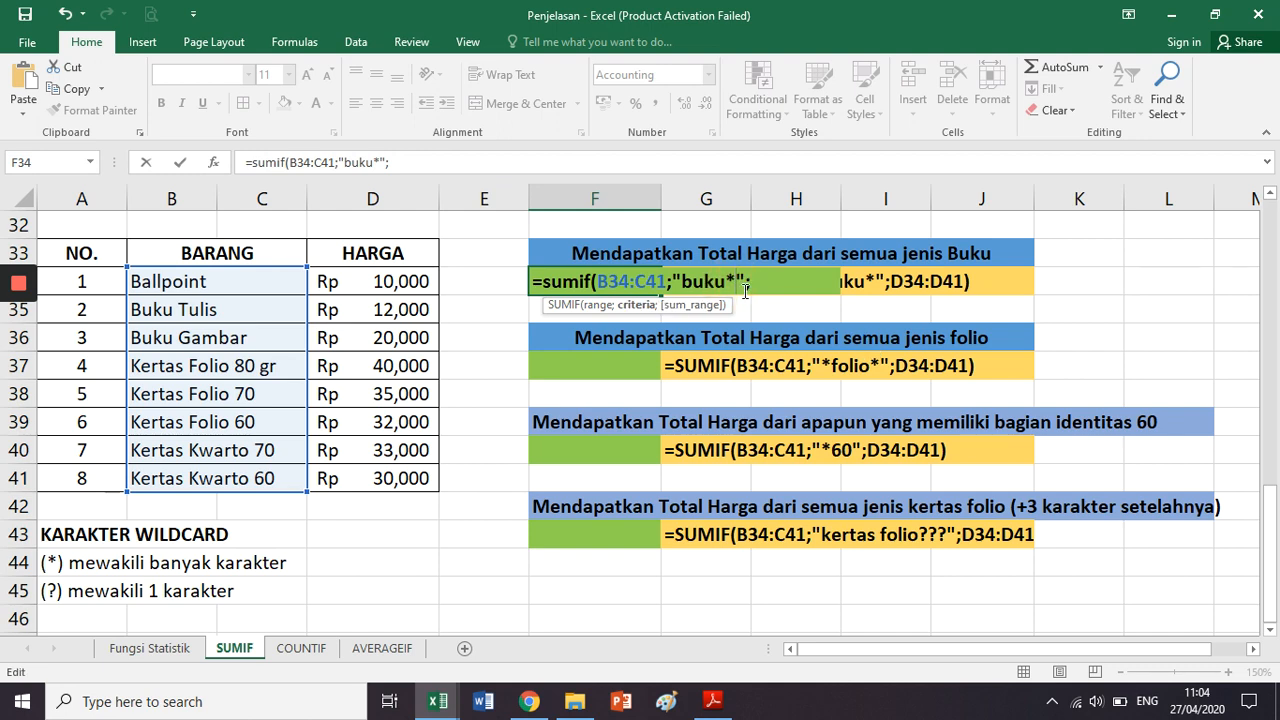
key("shift+Left")
key("Right")
key("Right")
key("Right")
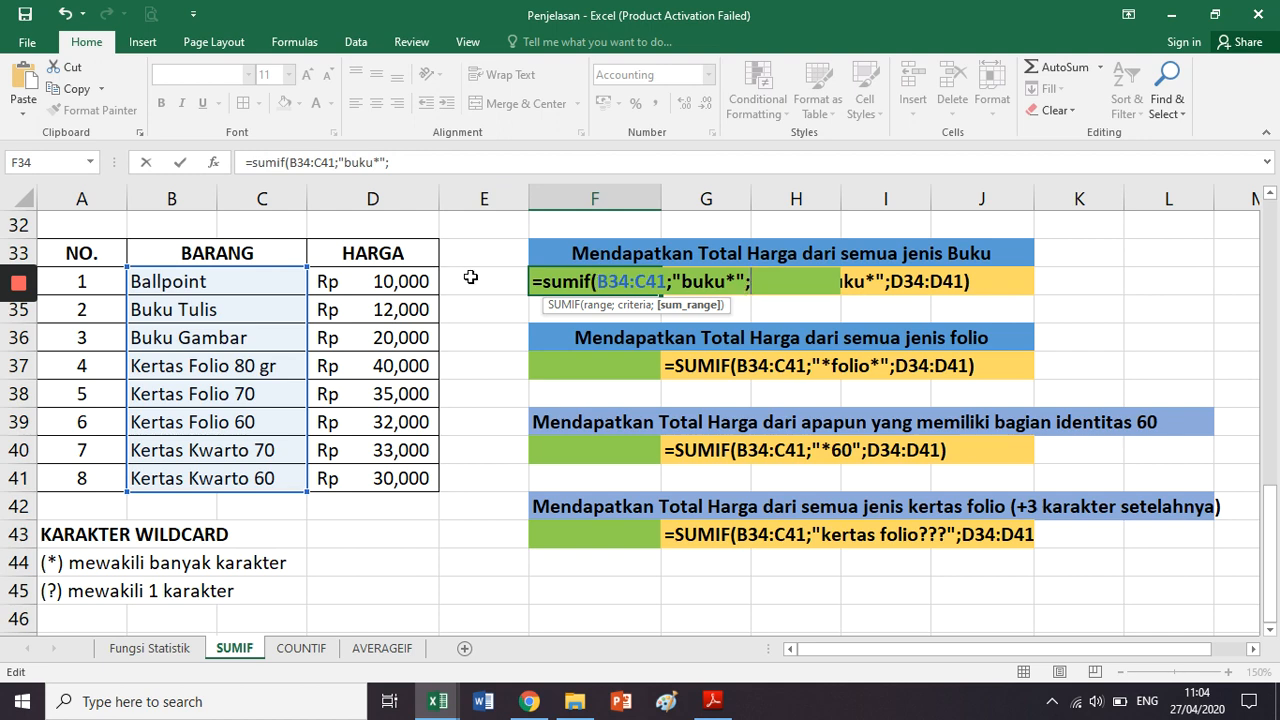
left_click(362, 283)
left_click_drag(362, 283, 366, 464)
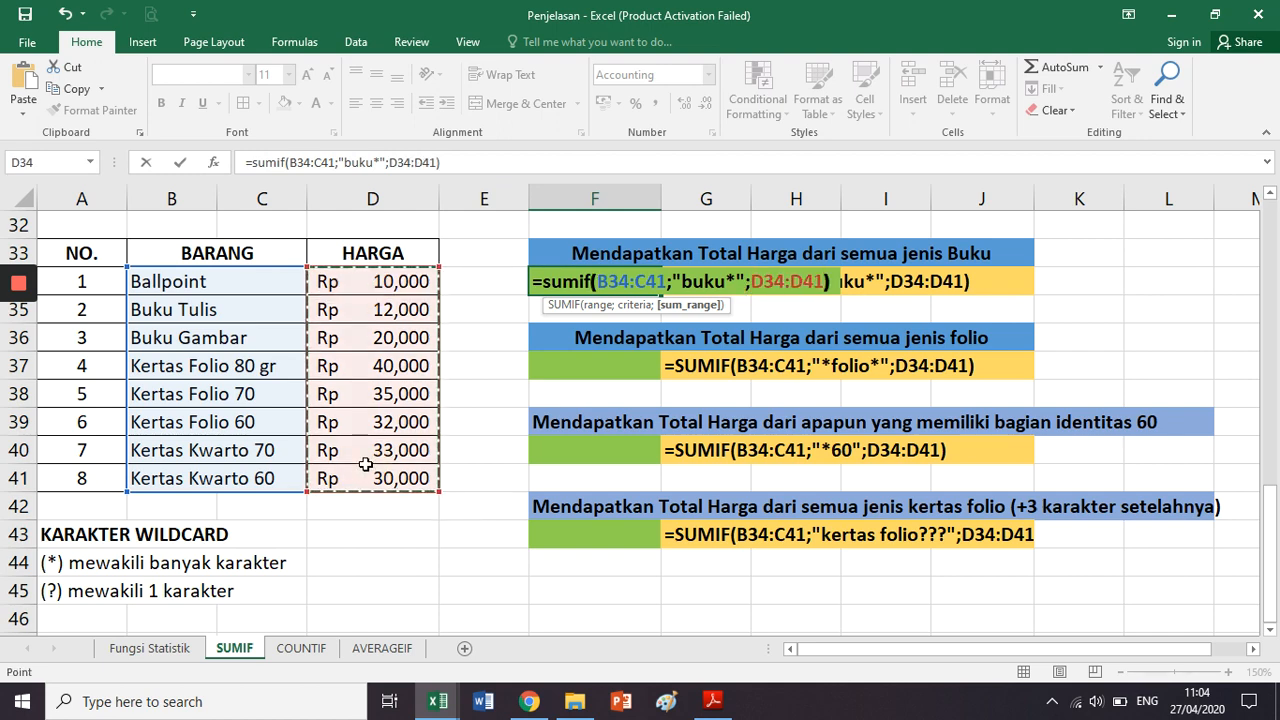
type(")")
key("Return")
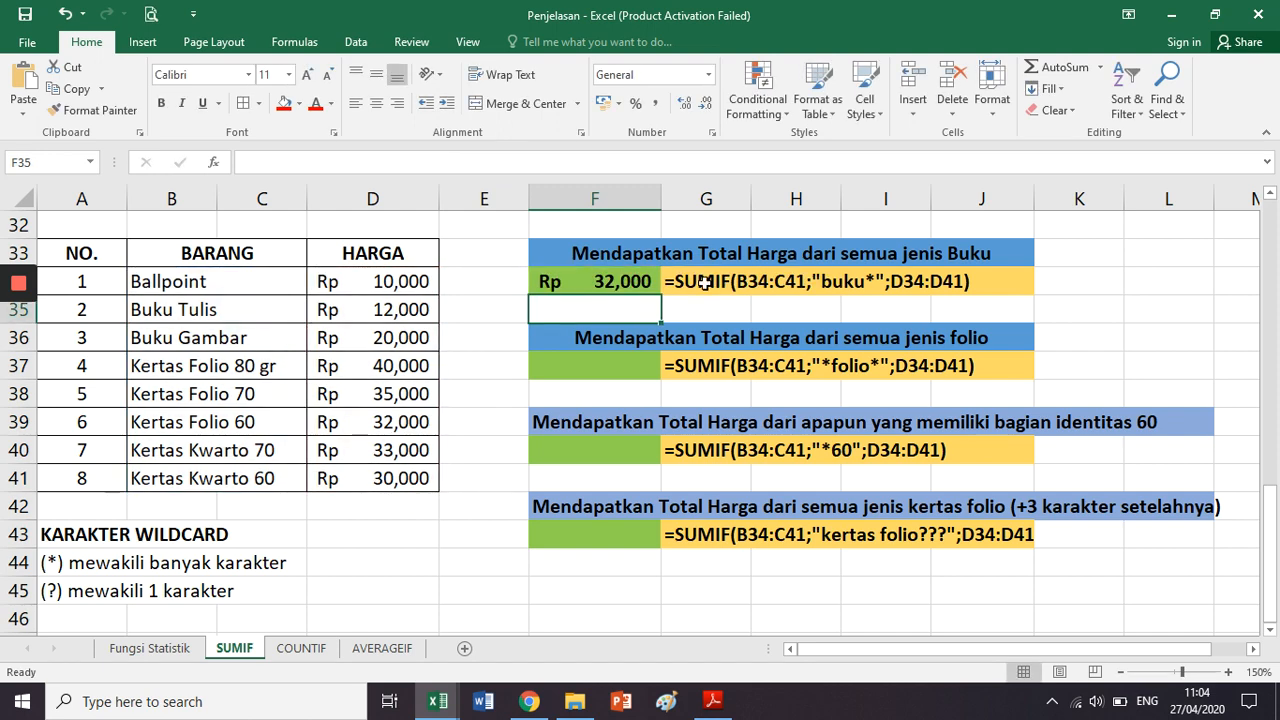
Examine the folio total heading and the names and prices of the Kertas Folio items in rows 37 to 39.
left_click(652, 272)
left_click(651, 331)
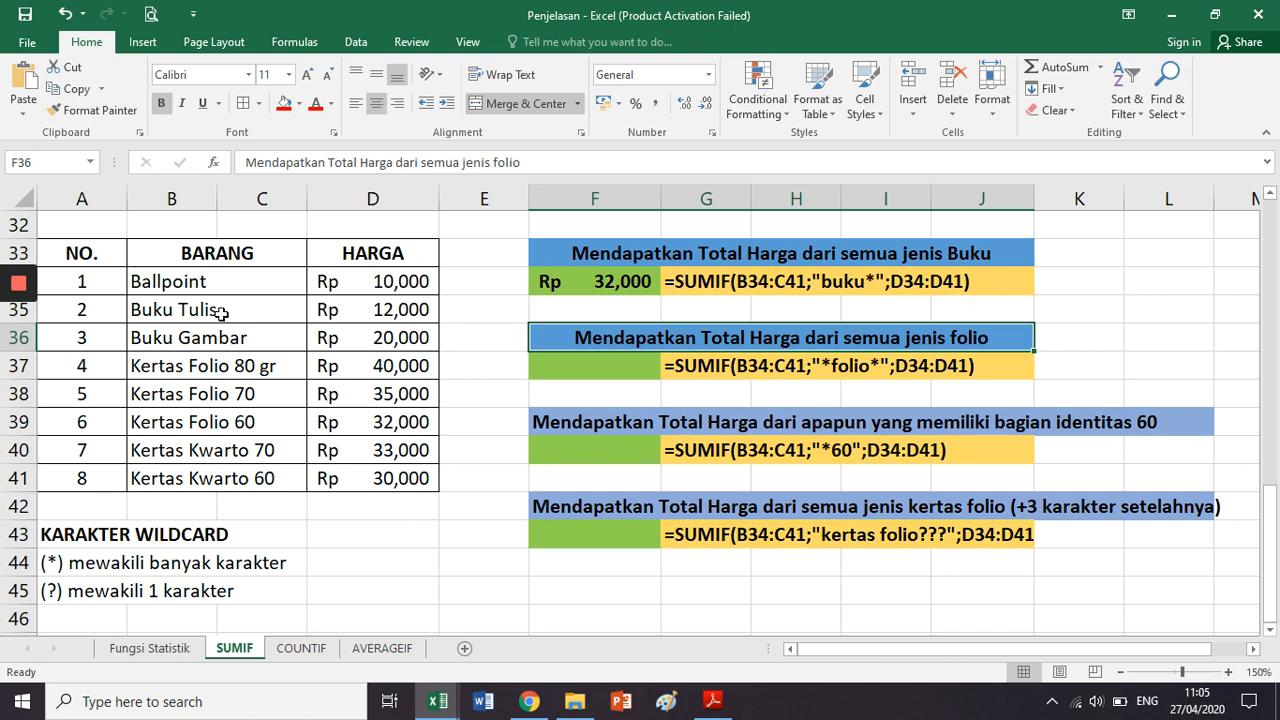
left_click(224, 376)
left_click(211, 396)
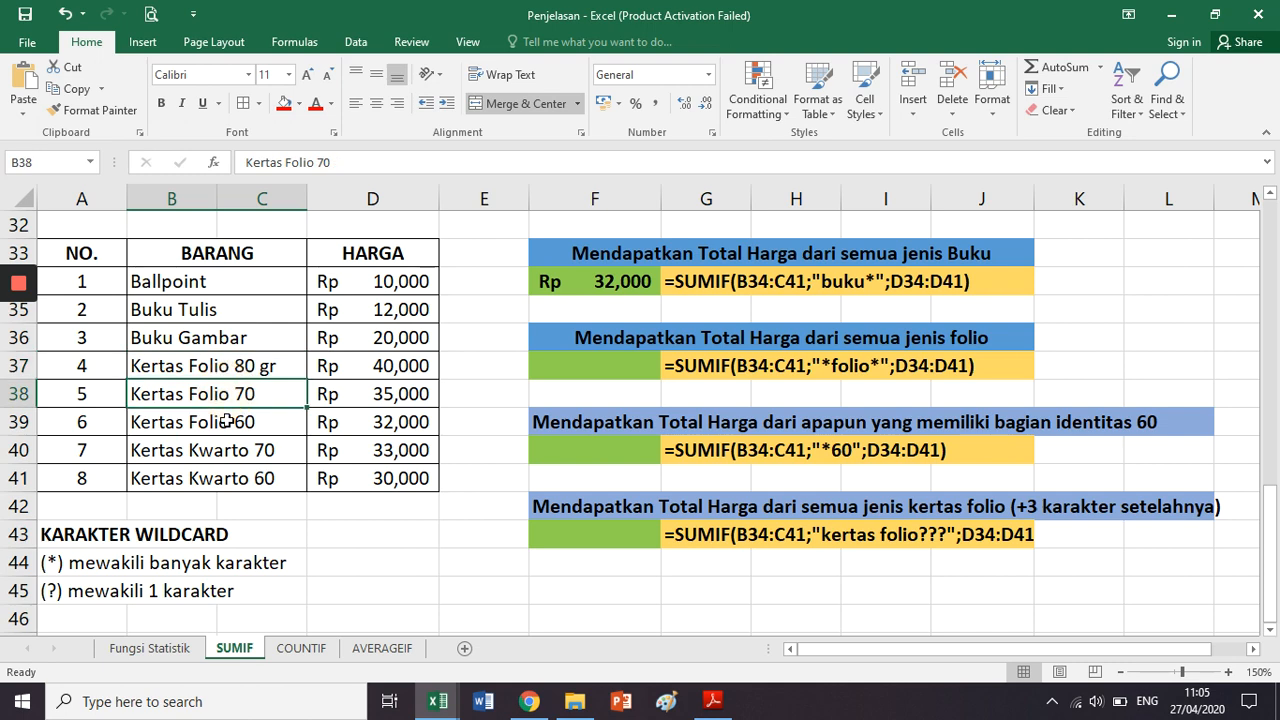
left_click(214, 421)
left_click_drag(231, 365, 229, 420)
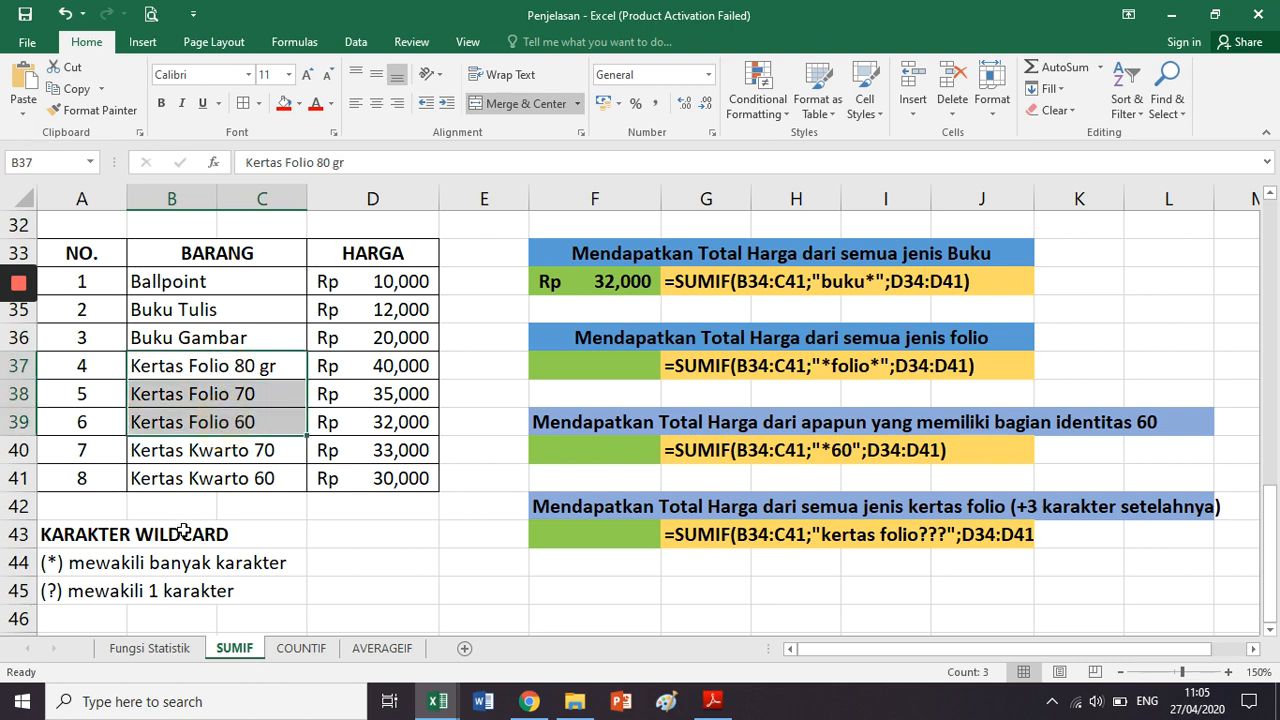
left_click(399, 366)
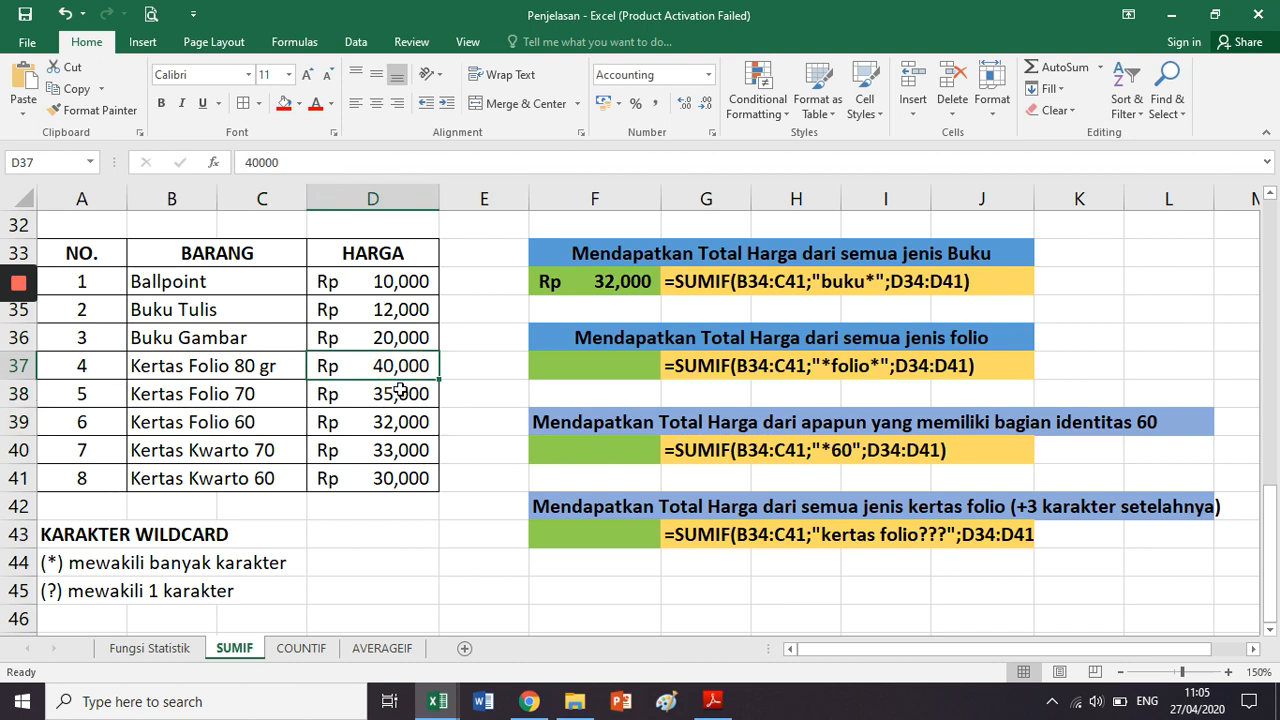
left_click(400, 392)
left_click(401, 427)
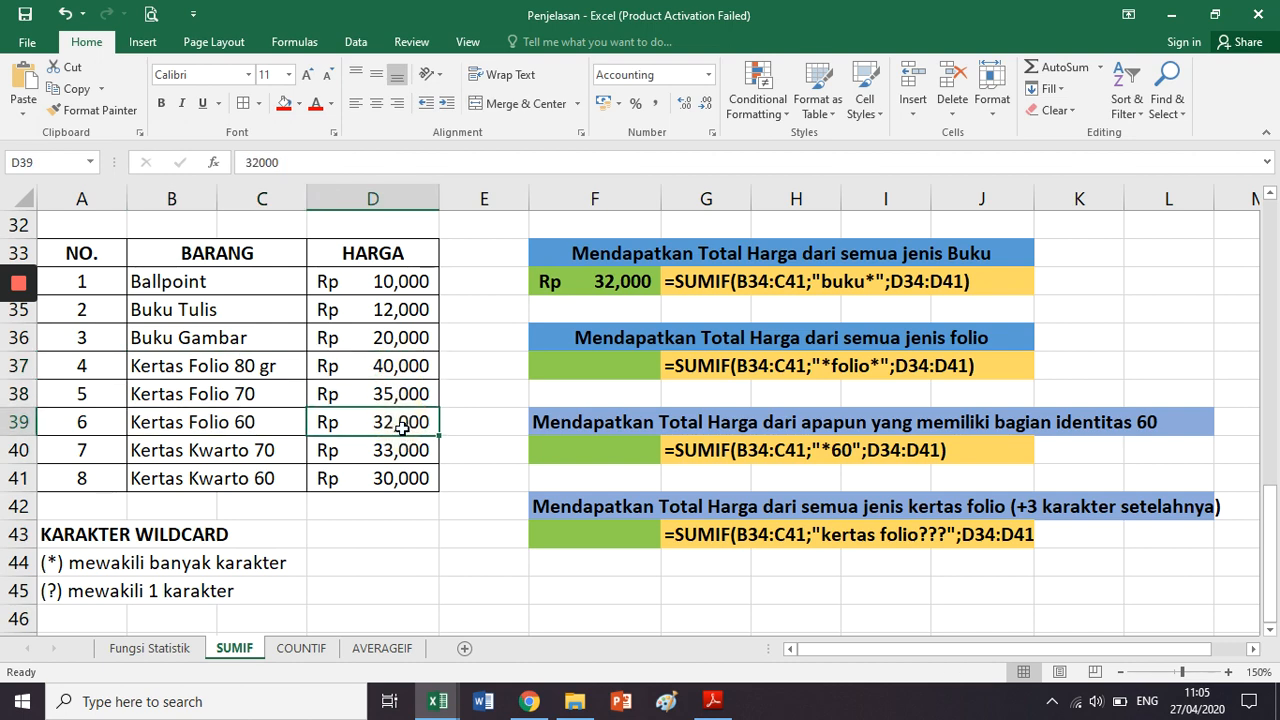
left_click(402, 388)
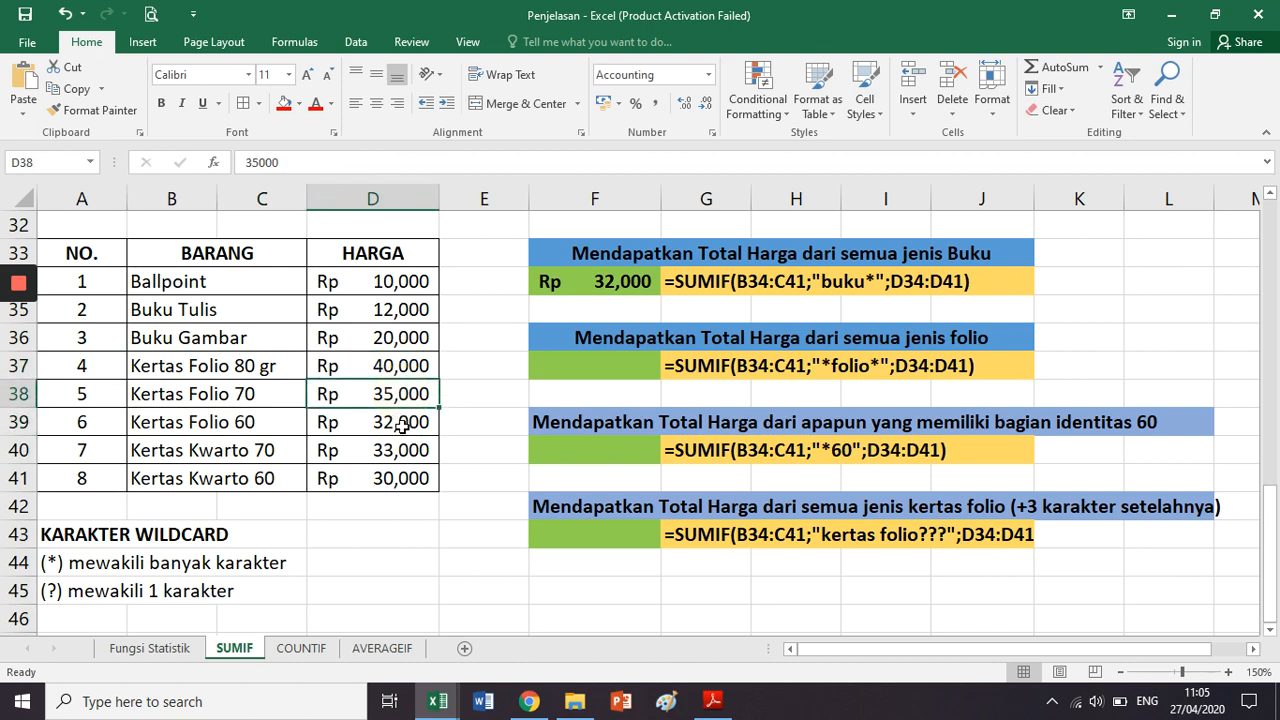
left_click(401, 424)
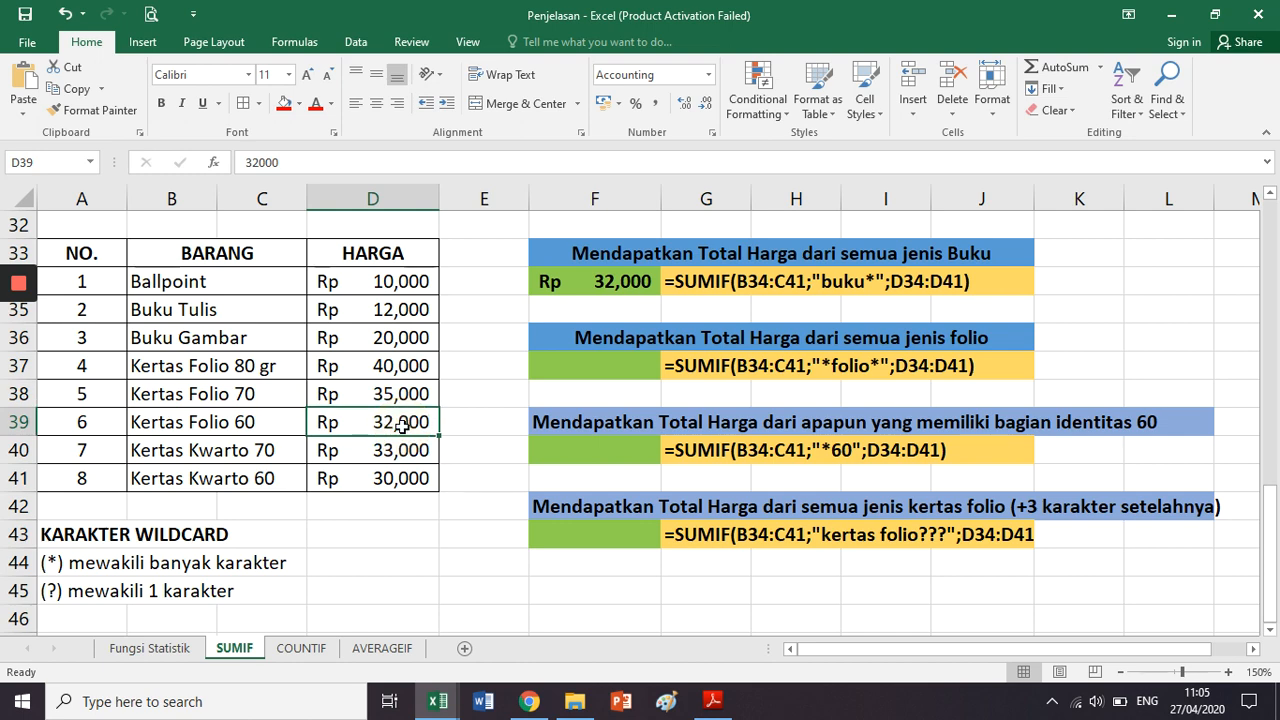
left_click(404, 367)
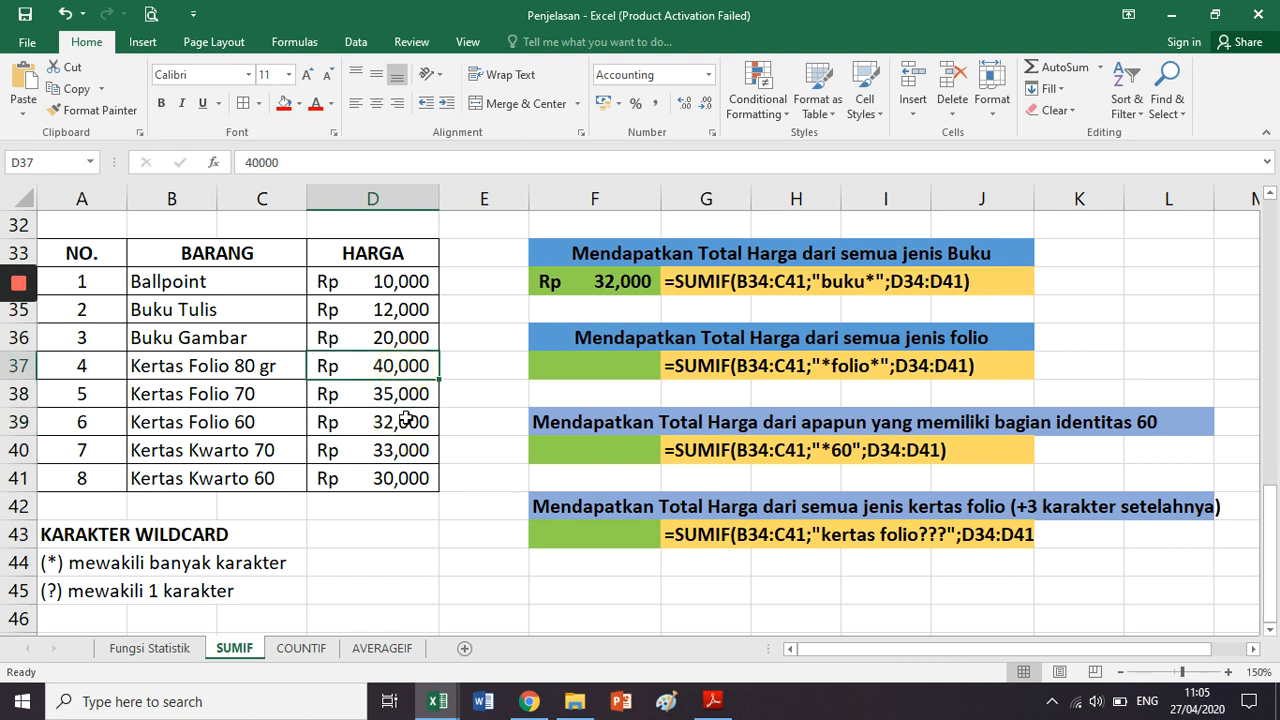
left_click(406, 418)
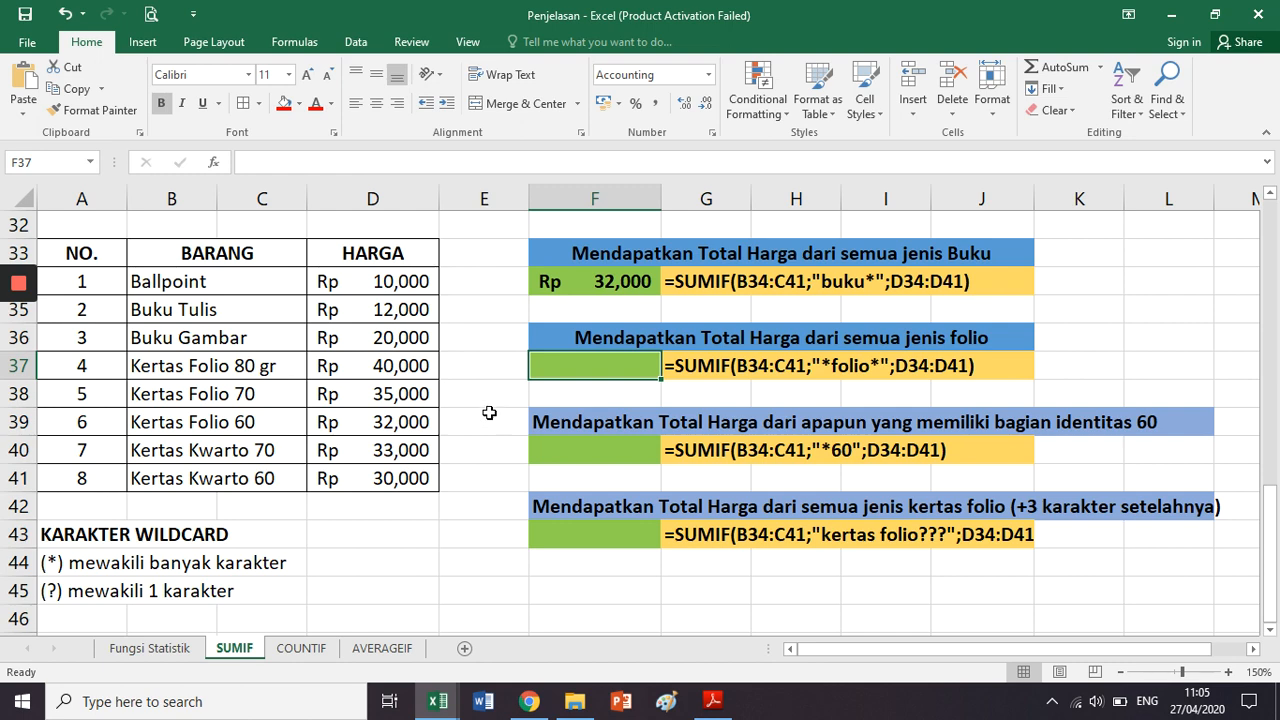
Start a SUMIF formula in F37 with range B34:C41 and the wildcard criterion *folio*.
type("=sum")
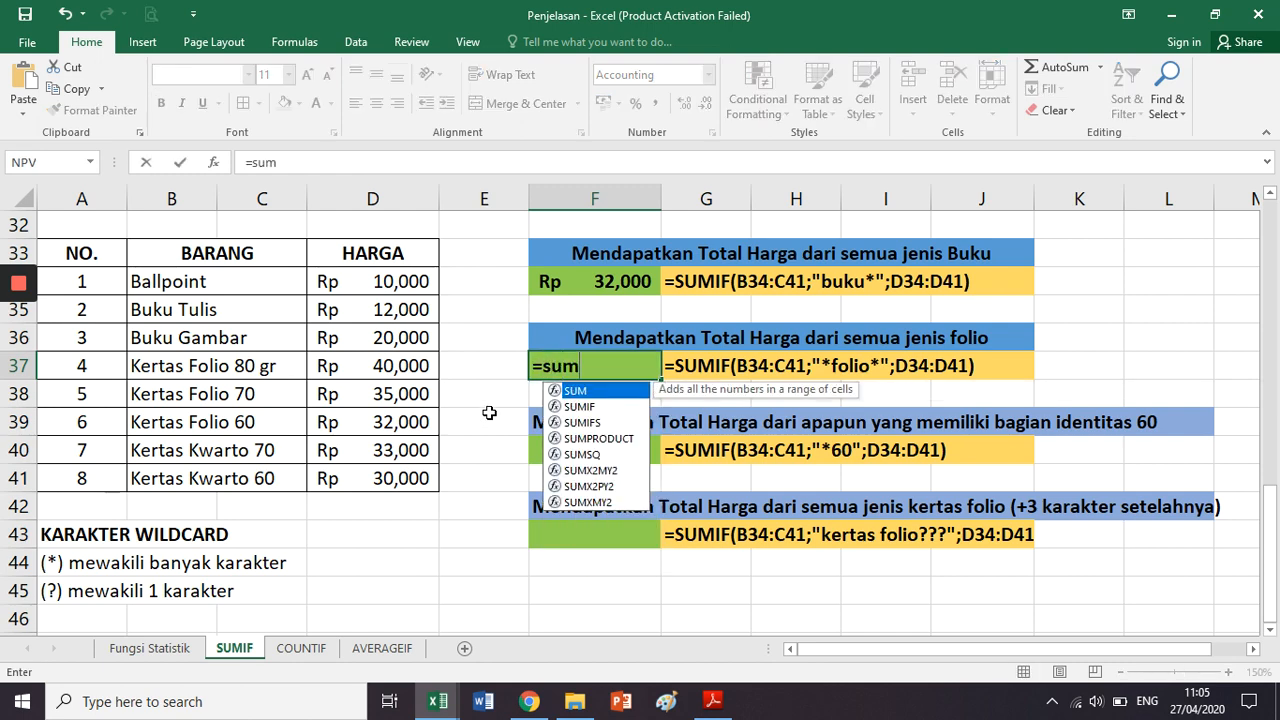
type("if(")
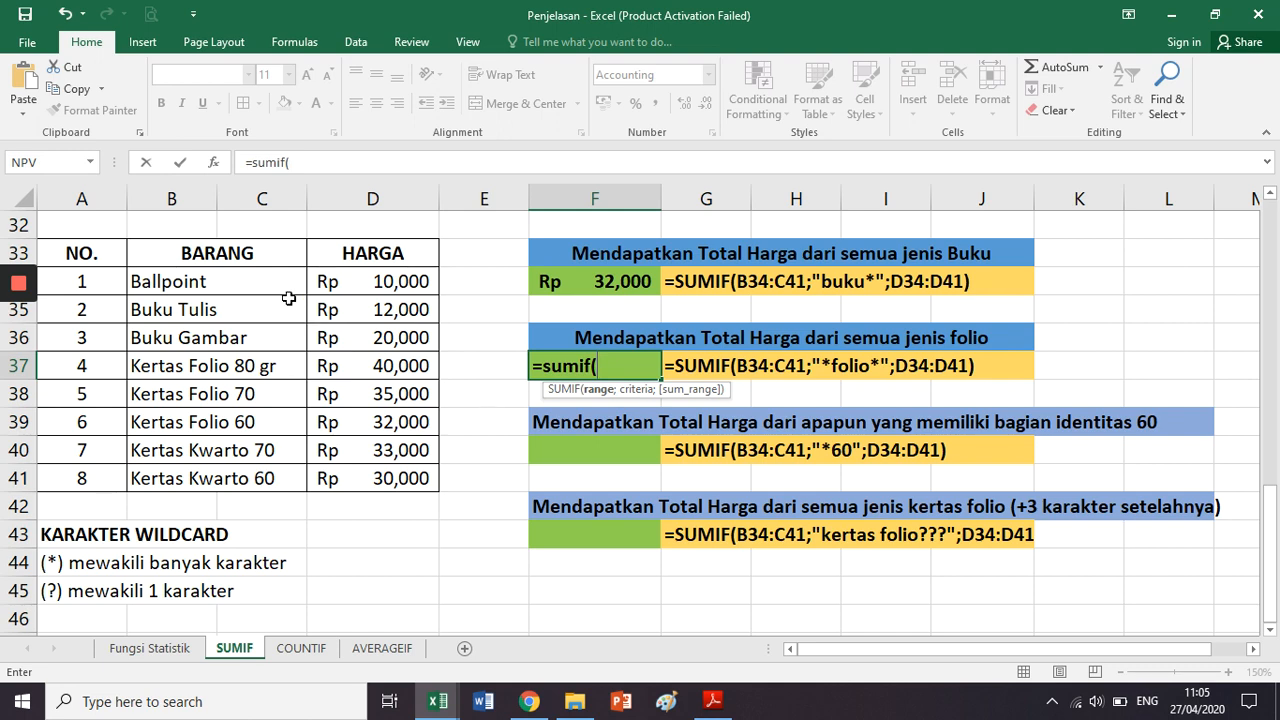
left_click_drag(150, 281, 282, 477)
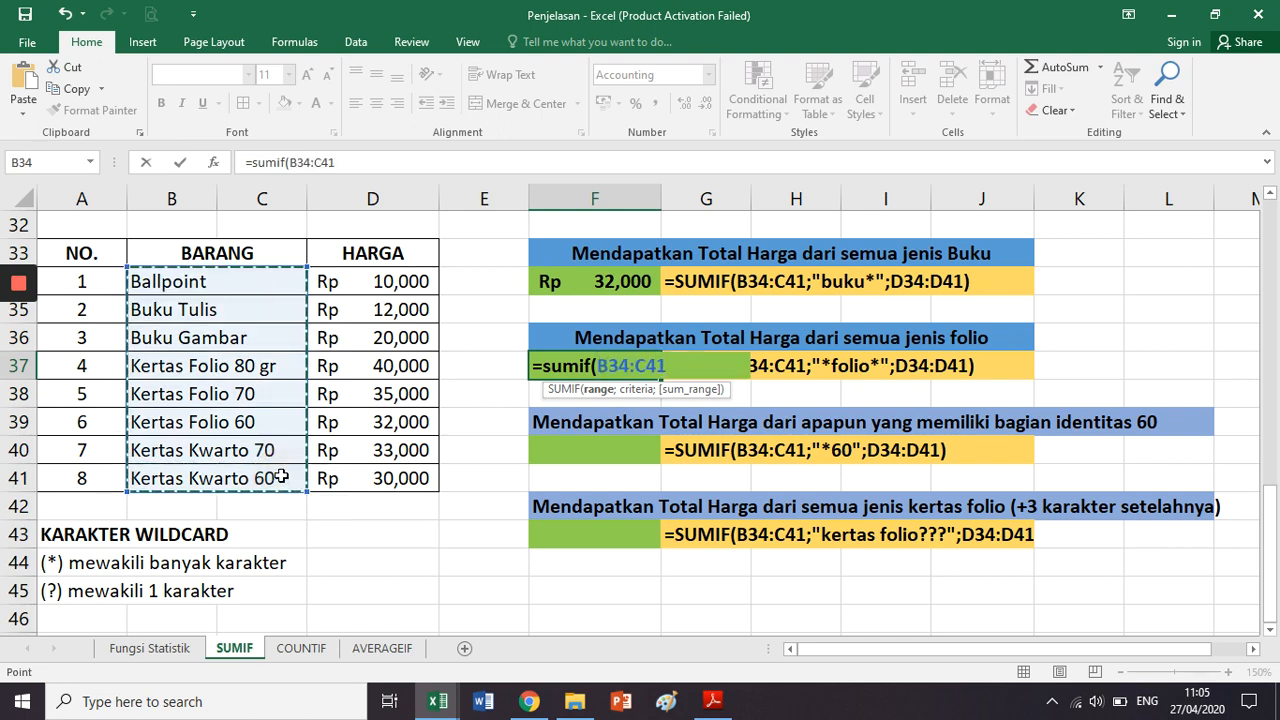
type(";")
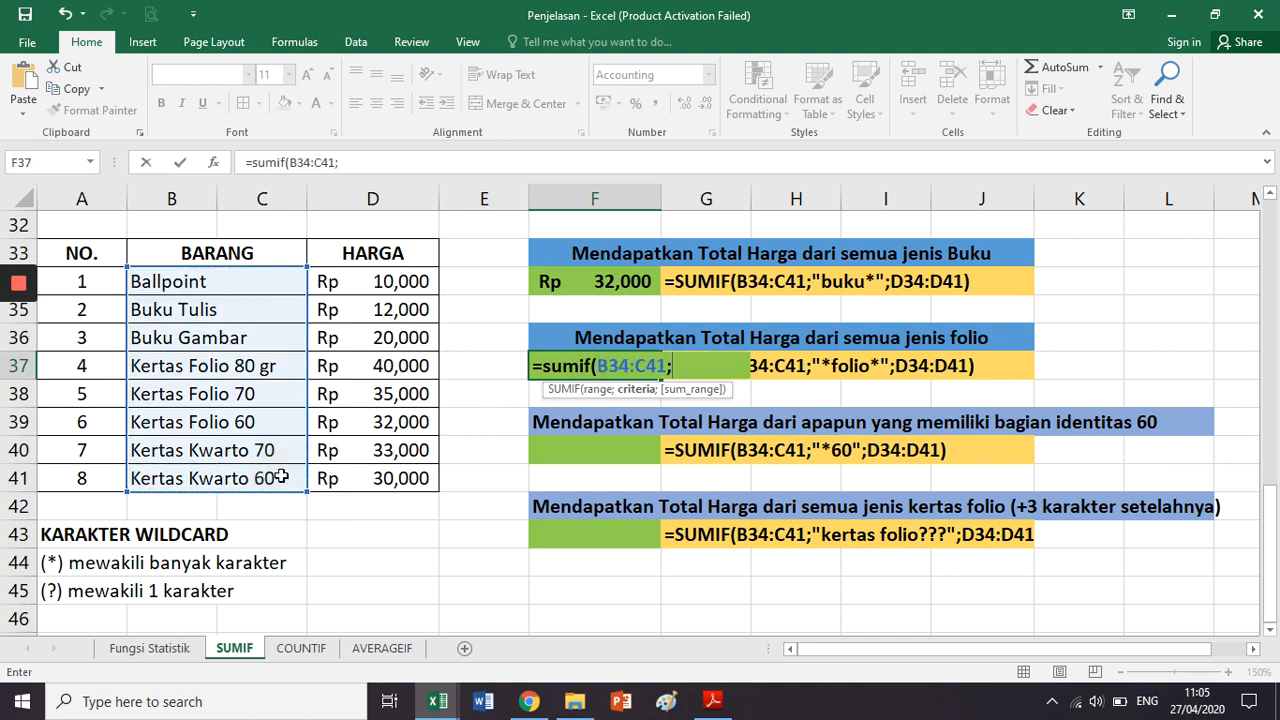
type("\"*")
type("fo")
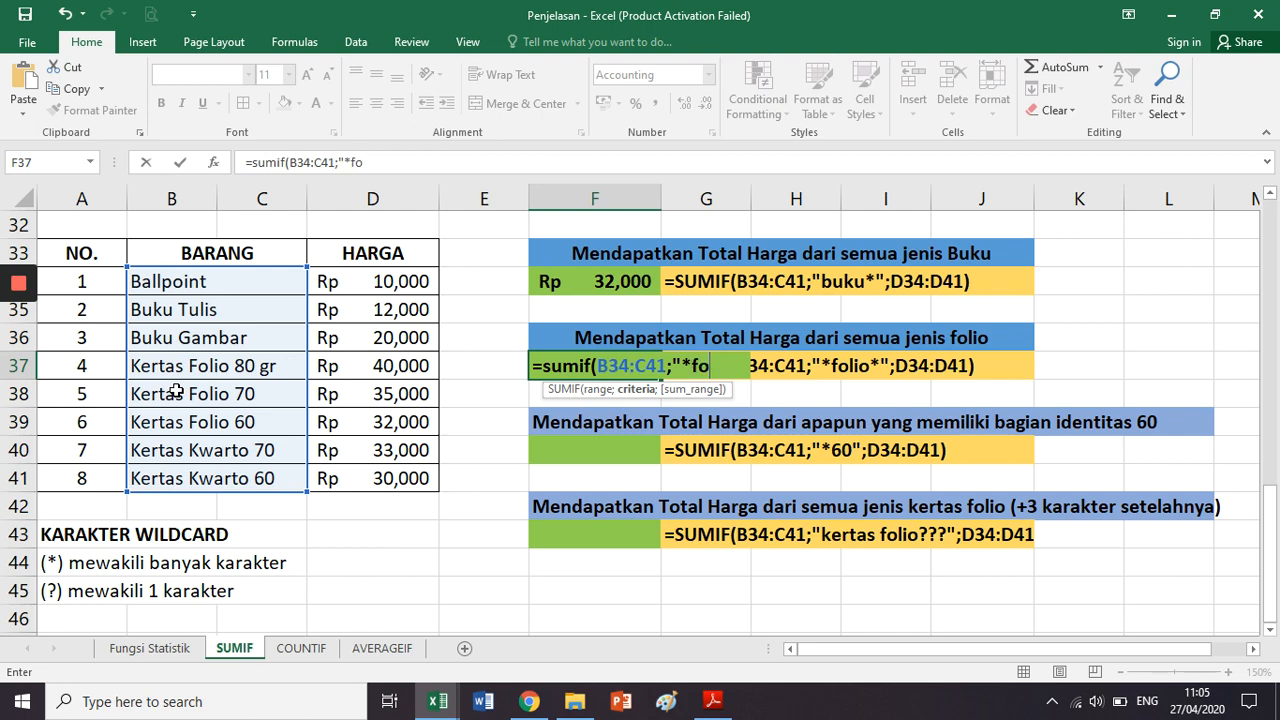
type("lio*")
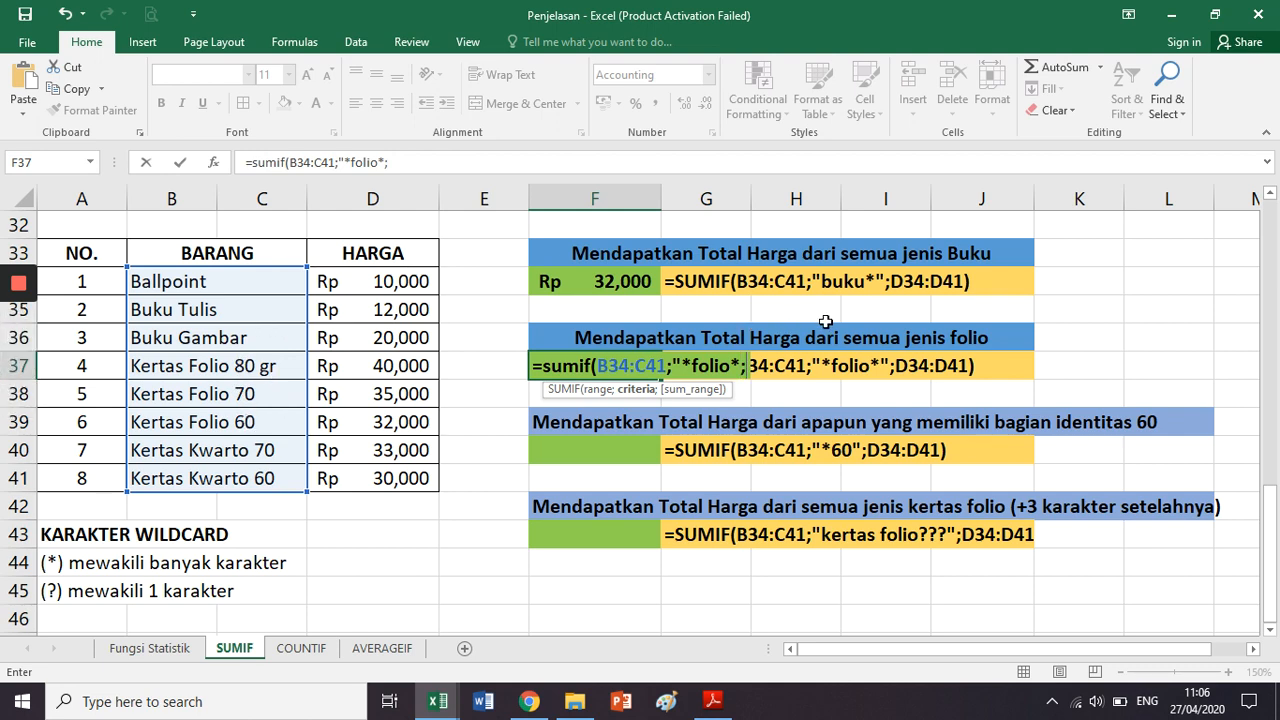
Add D34:D41 as the sum range of the F37 formula, close its parenthesis and try to enter it.
left_click_drag(374, 281, 380, 479)
type(")")
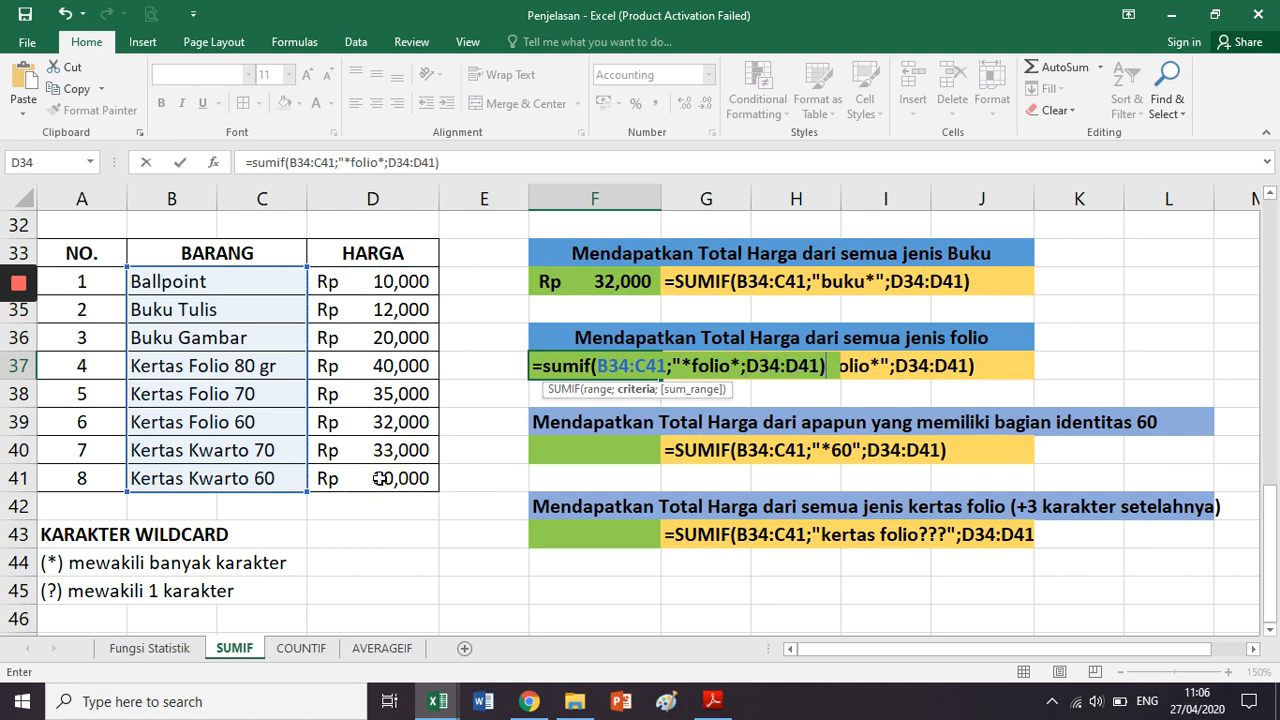
key("Return")
key("Return")
Insert the missing closing quotation mark after *folio* in the F37 formula, enter it and compare it with the written formula beside it.
key("Left")
key("Left")
key("Left")
key("Left")
key("Left")
key("Left")
key("Left")
key("Left")
key("Left")
key("Left")
key("Left")
key("Right")
key("Right")
key("Right")
key("Right")
key("Right")
key("Right")
key("Left")
type("\"")
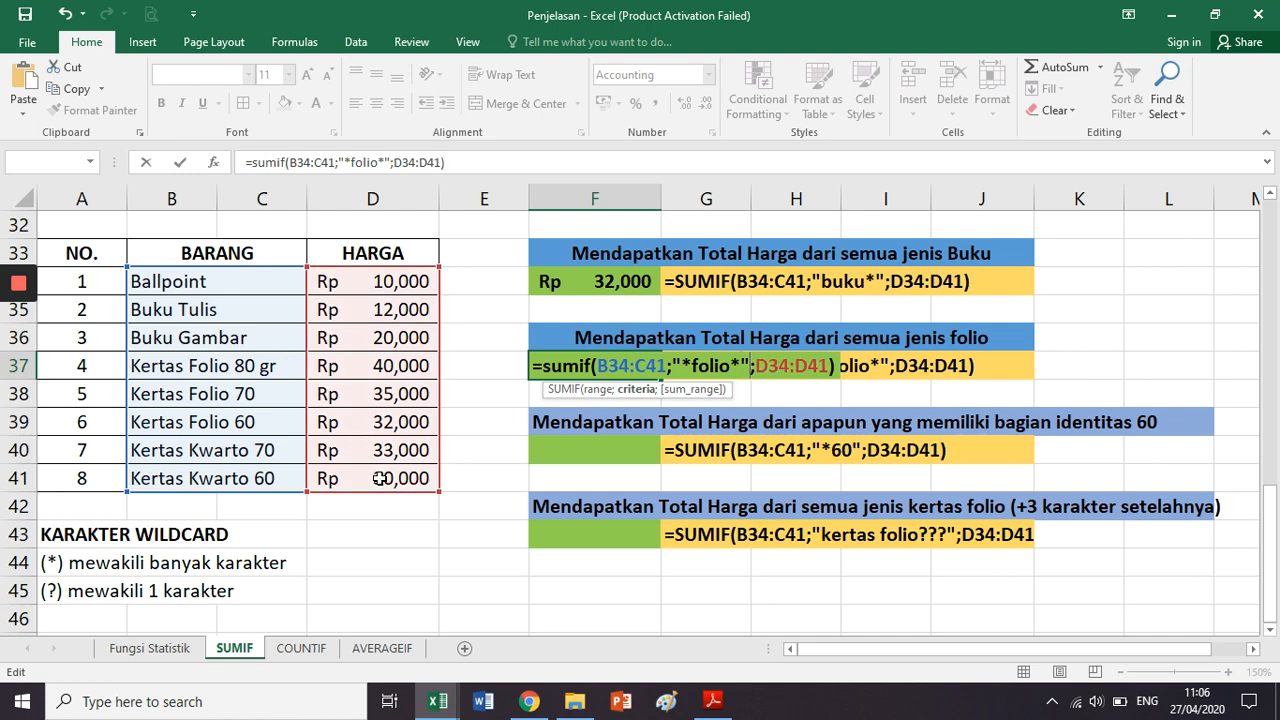
key("Return")
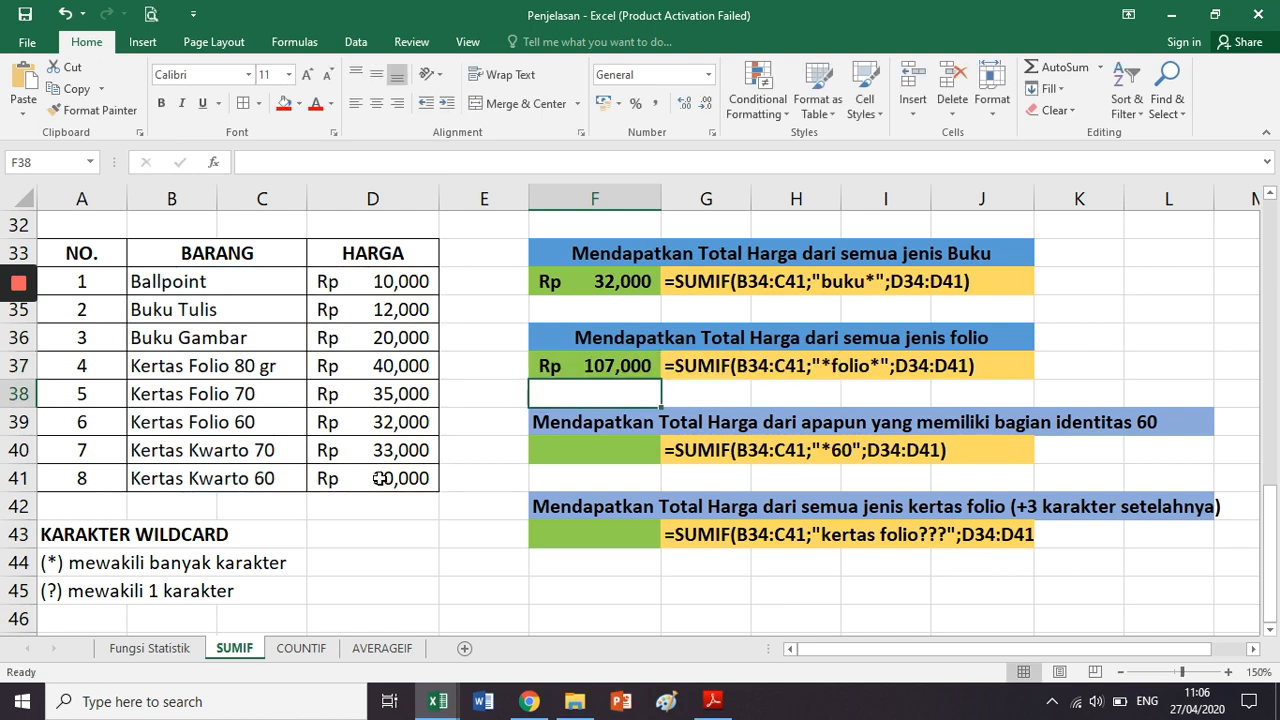
key("Up")
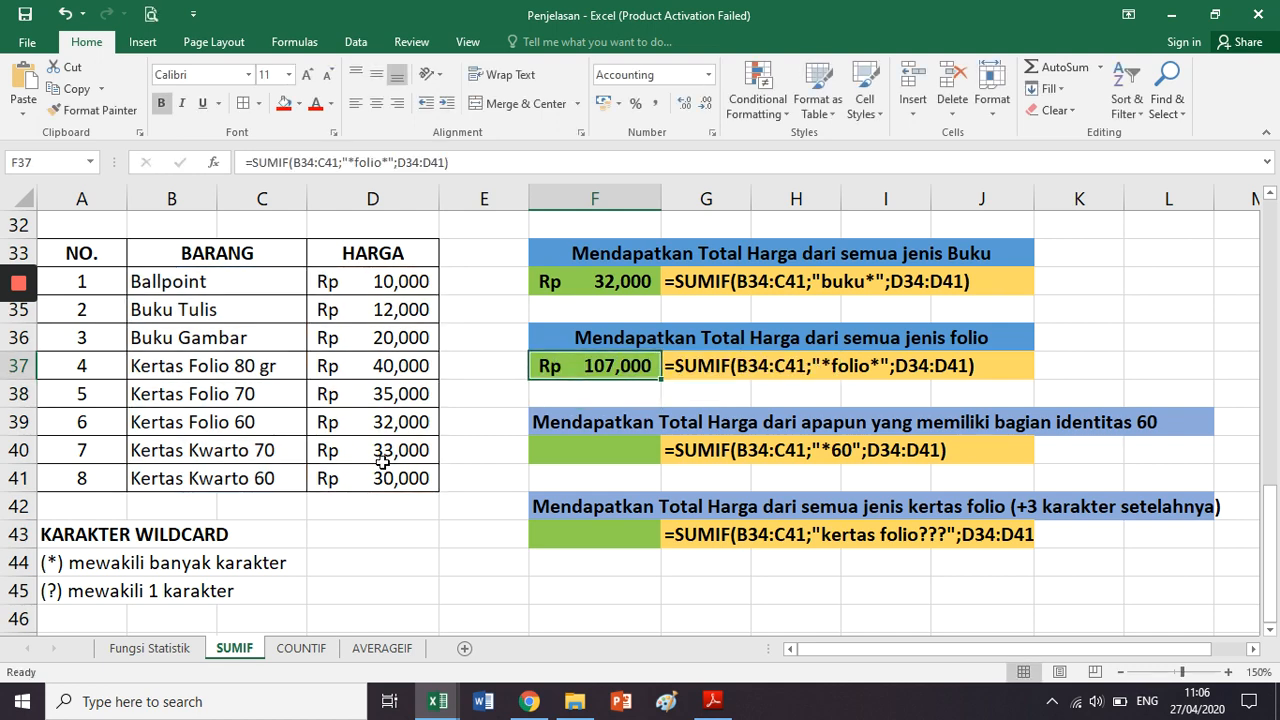
left_click(850, 369)
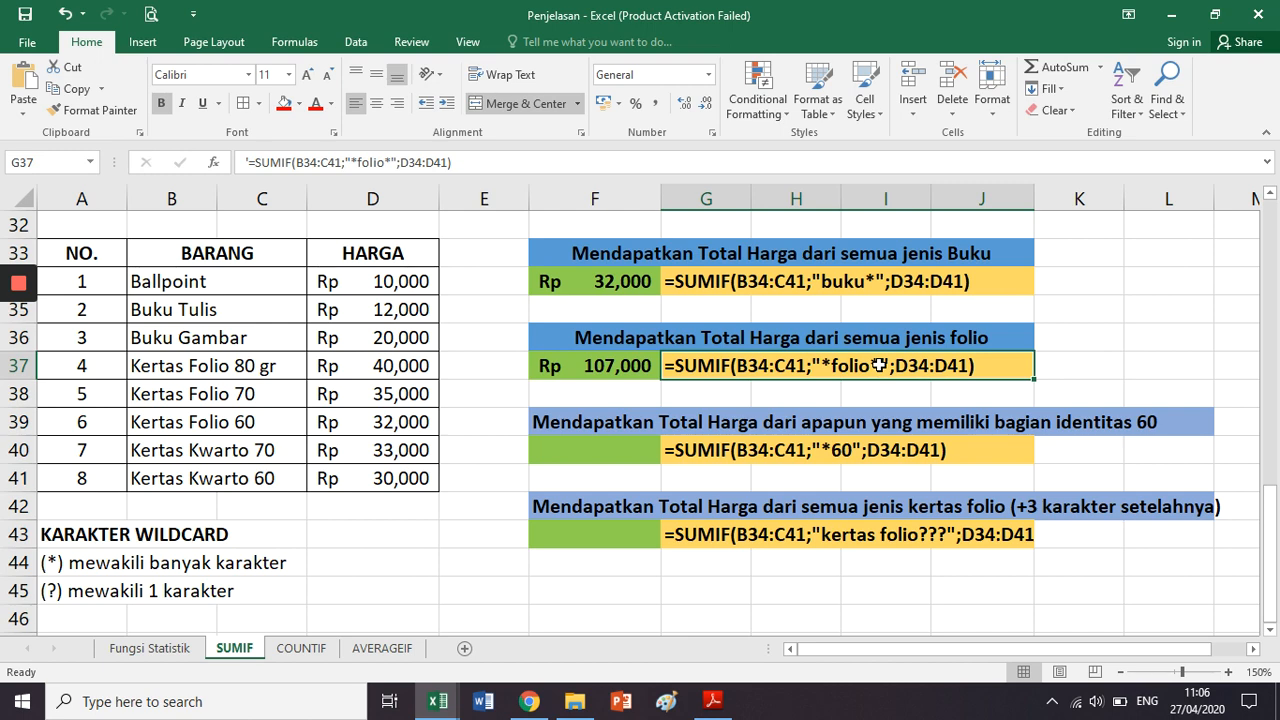
Examine the identity 60 total heading and the names and prices of the matching items in rows 39 and 41.
left_click(610, 428)
scroll(471, 375, "down", 1)
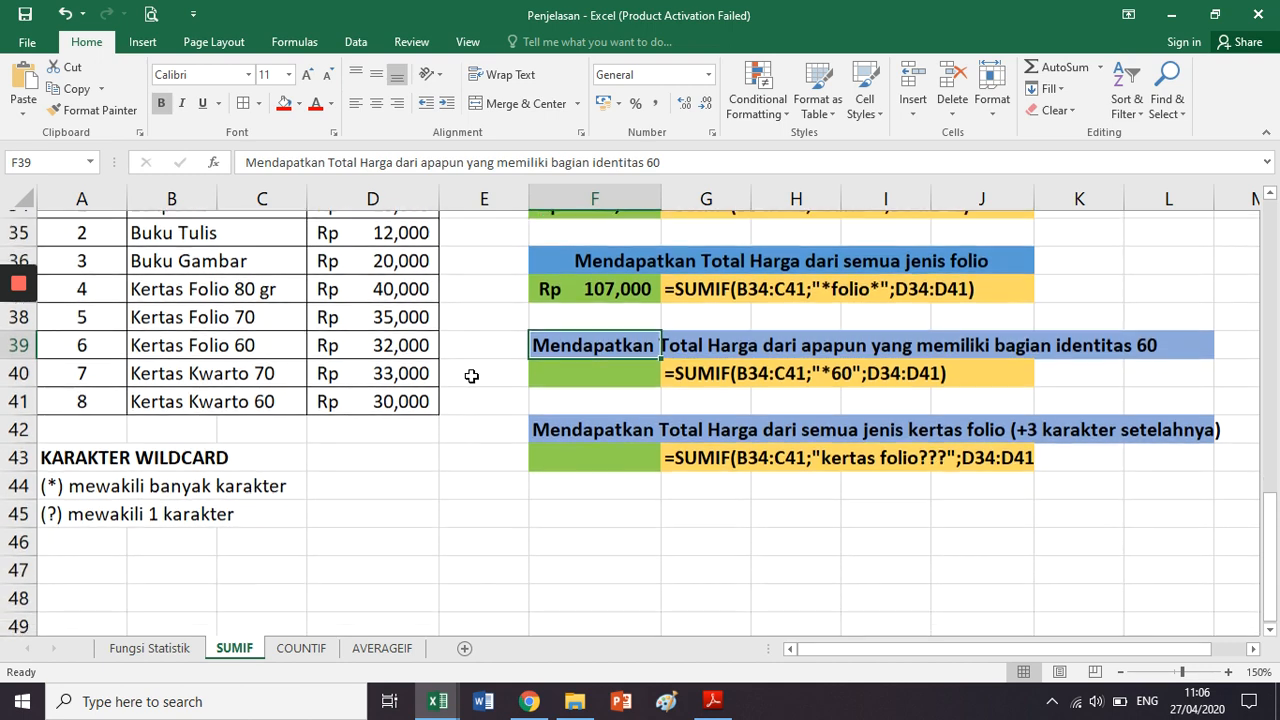
scroll(517, 369, "up", 1)
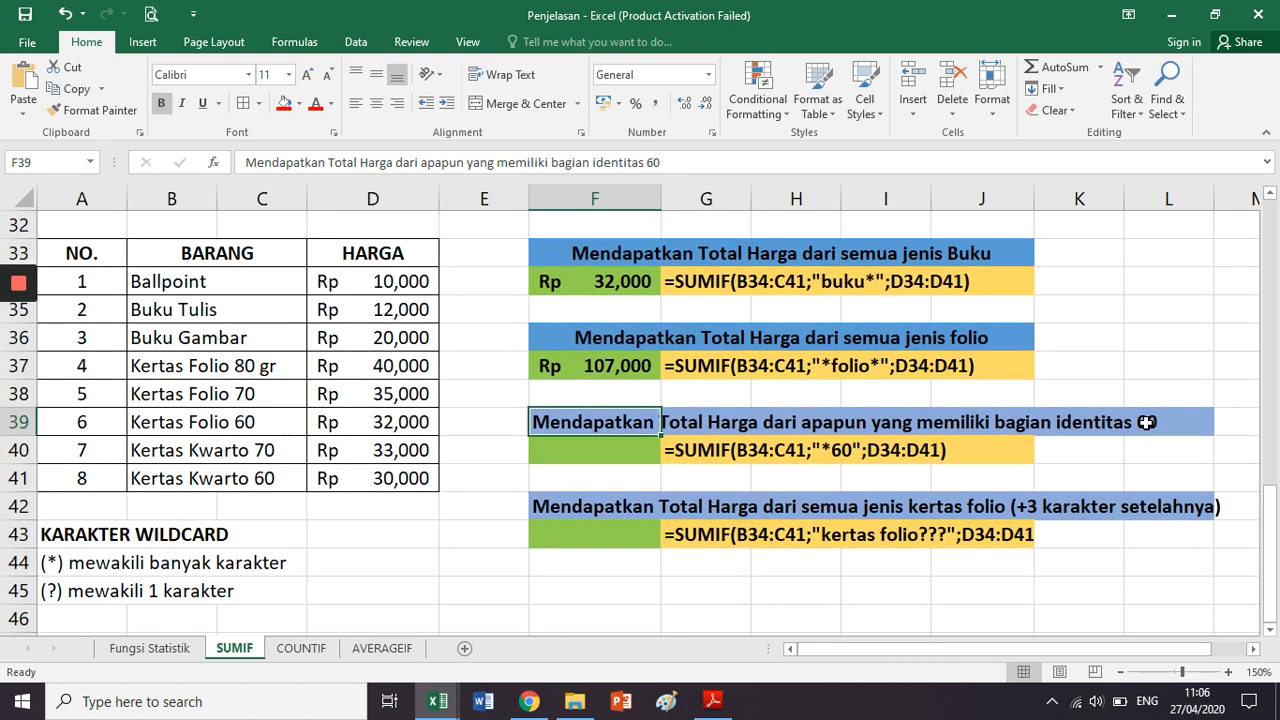
left_click(1146, 422)
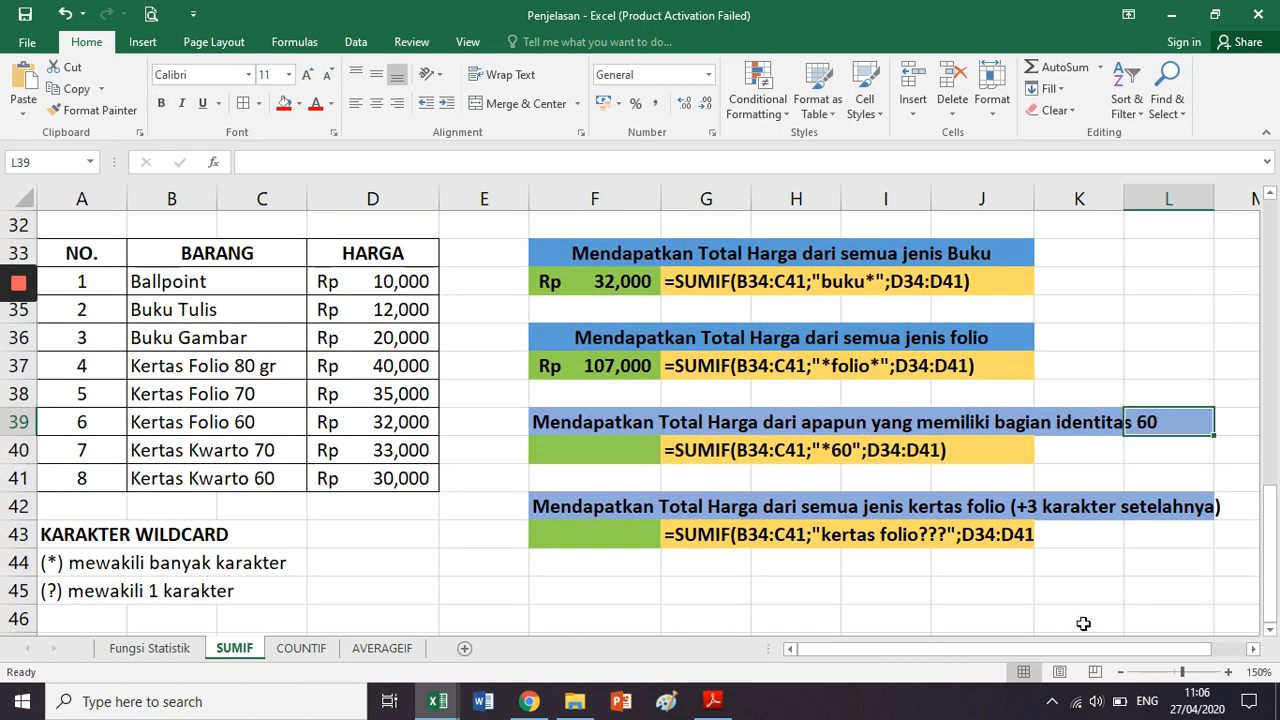
left_click(275, 424)
key("Down")
key("Down")
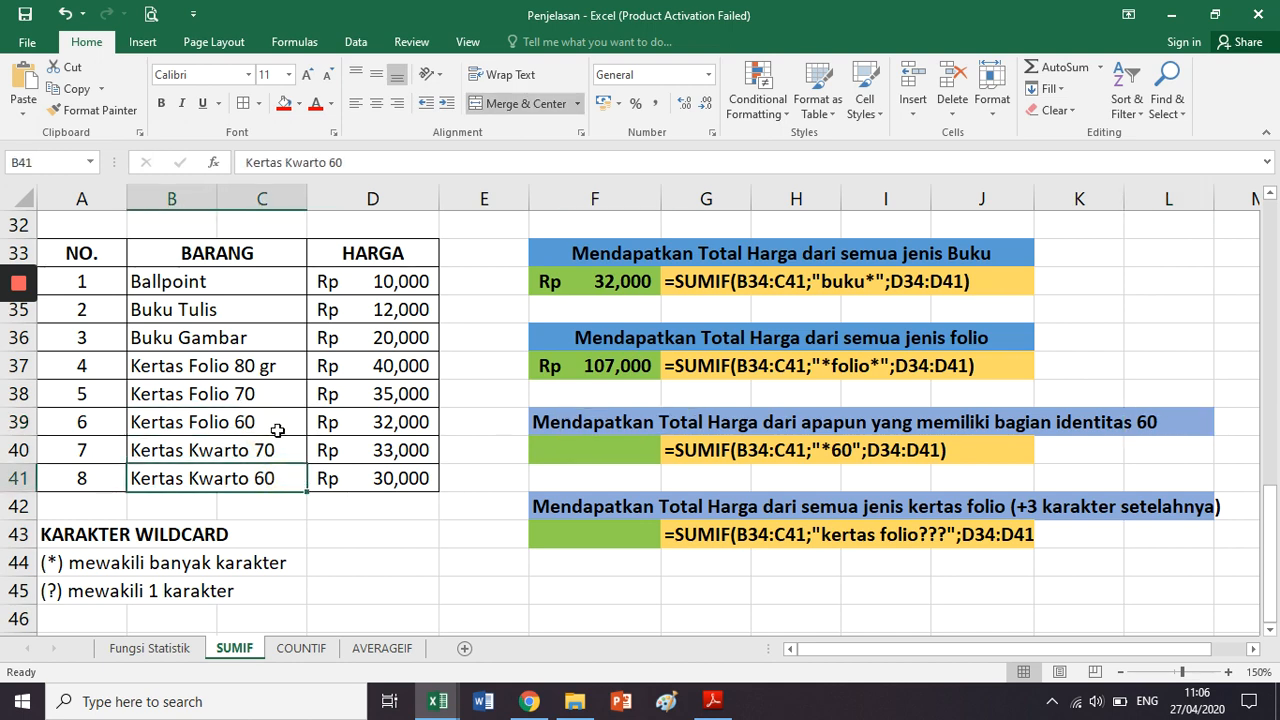
left_click(277, 430)
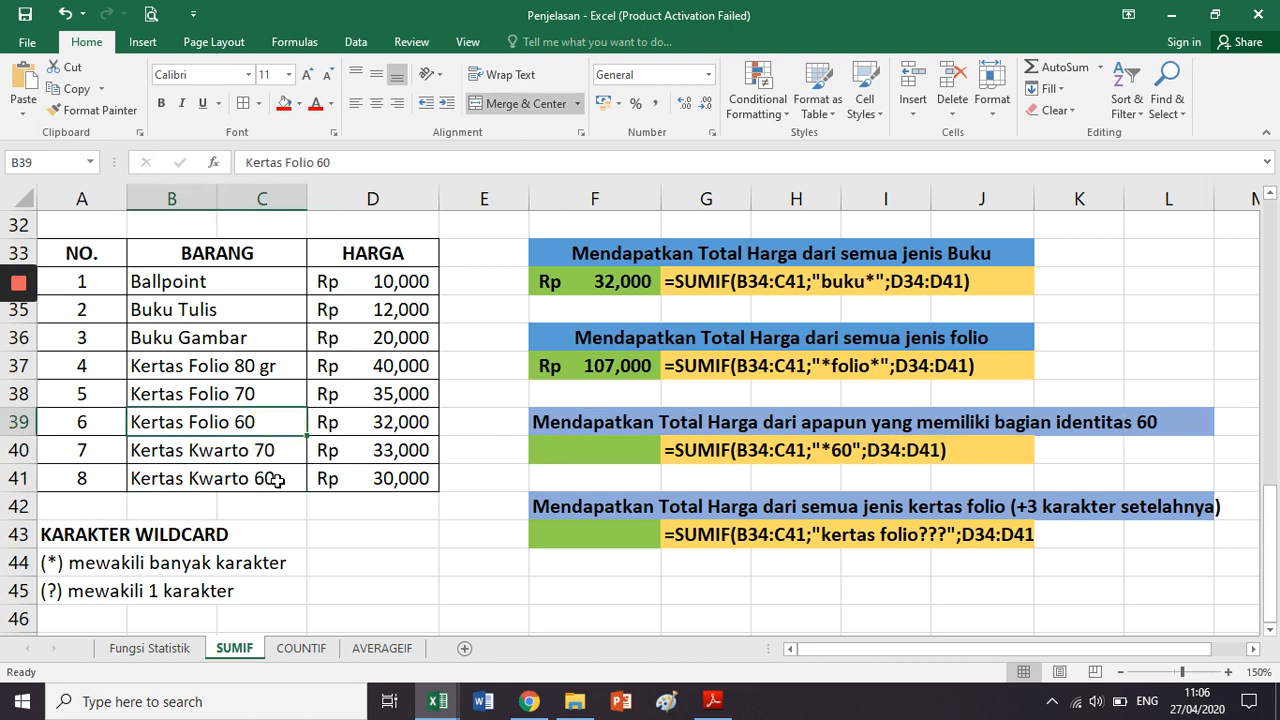
left_click(277, 480)
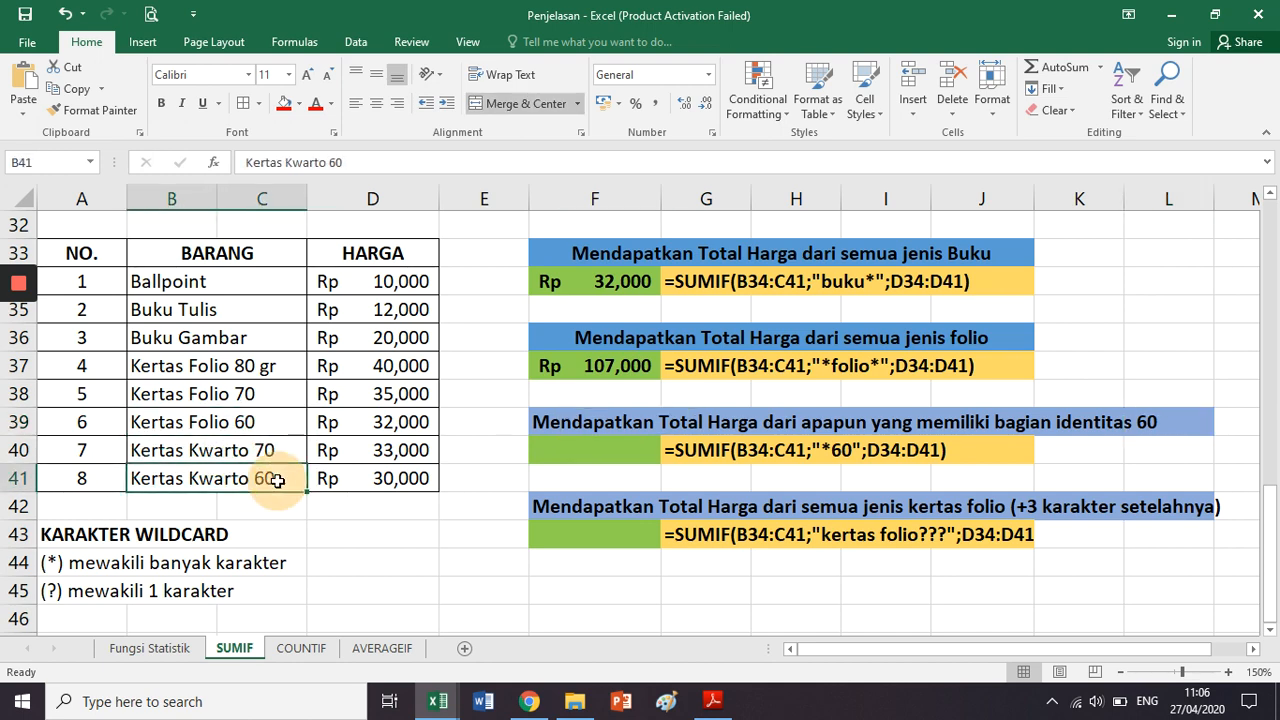
left_click(375, 424)
left_click(375, 476)
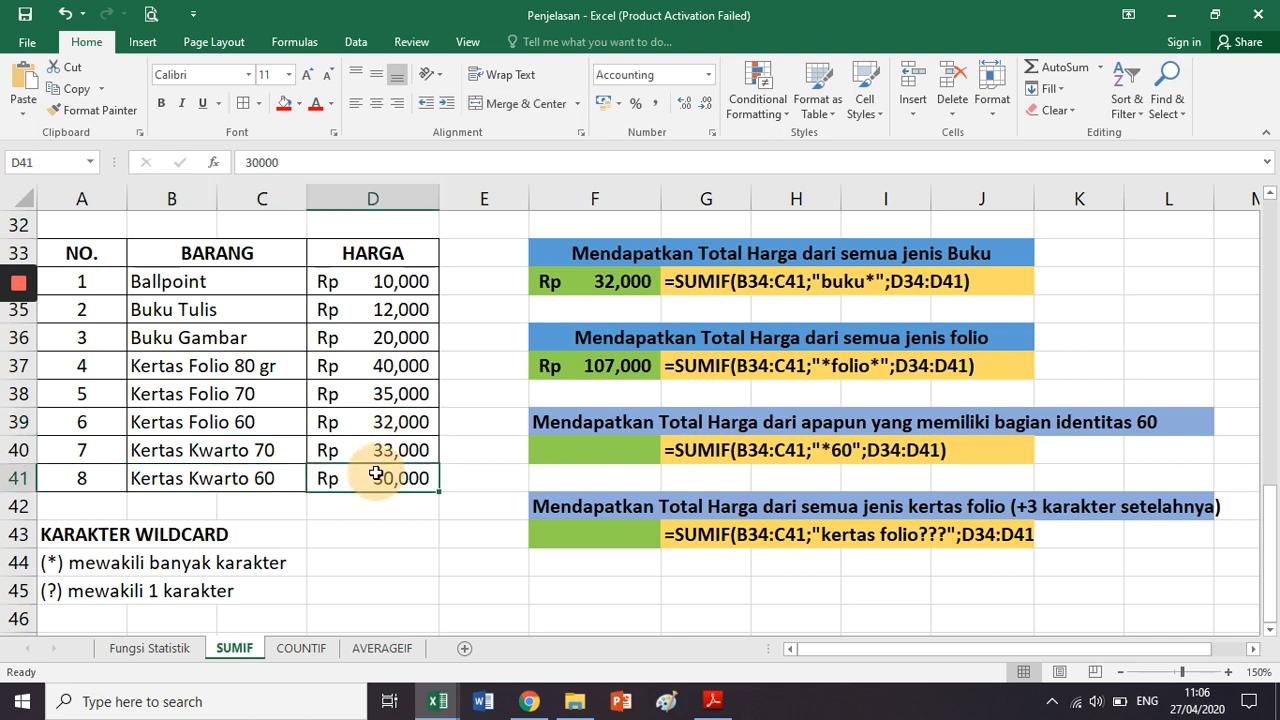
Start a SUMIF formula in F40 with range B34:C41 and the wildcard criterion "*60".
left_click(597, 452)
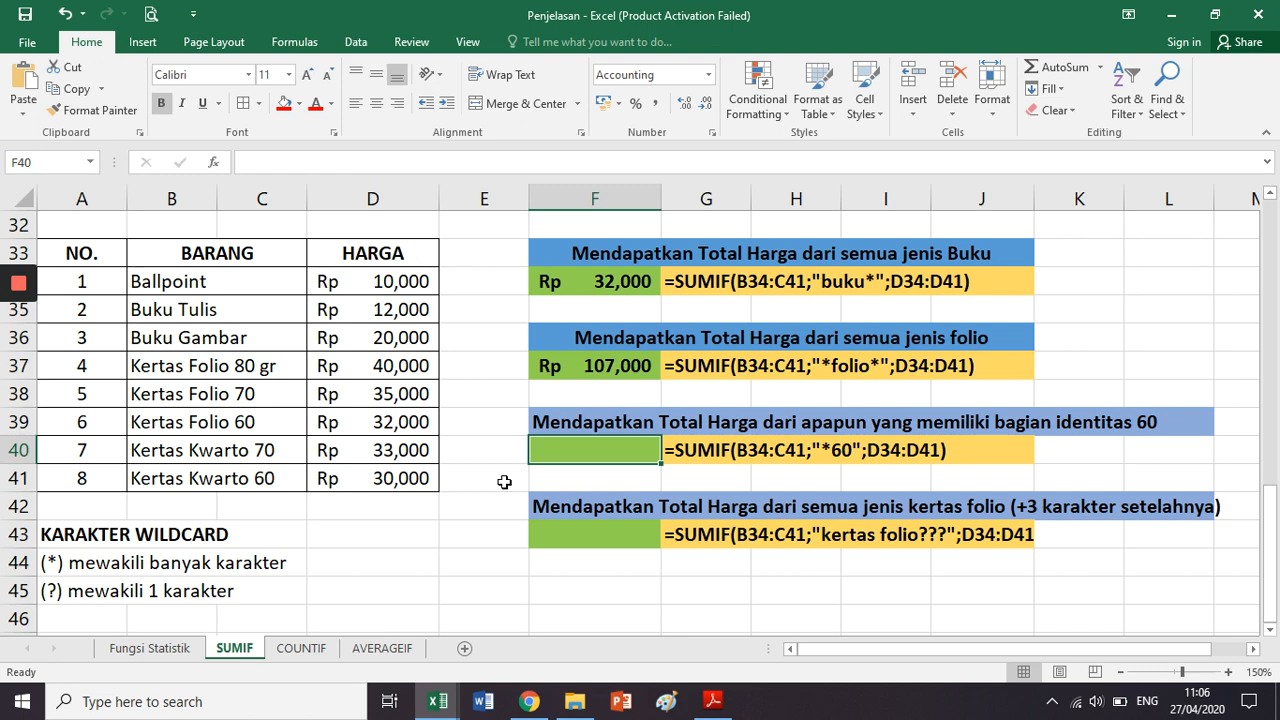
type("=sum")
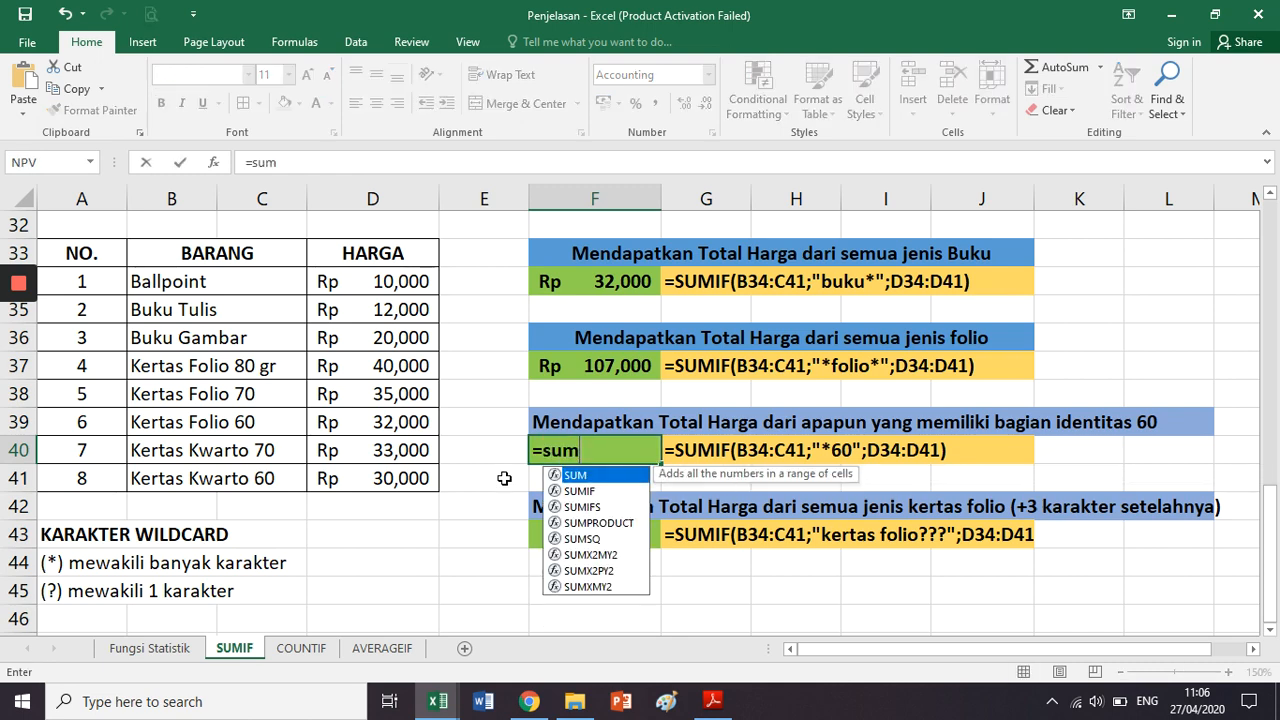
type("if(")
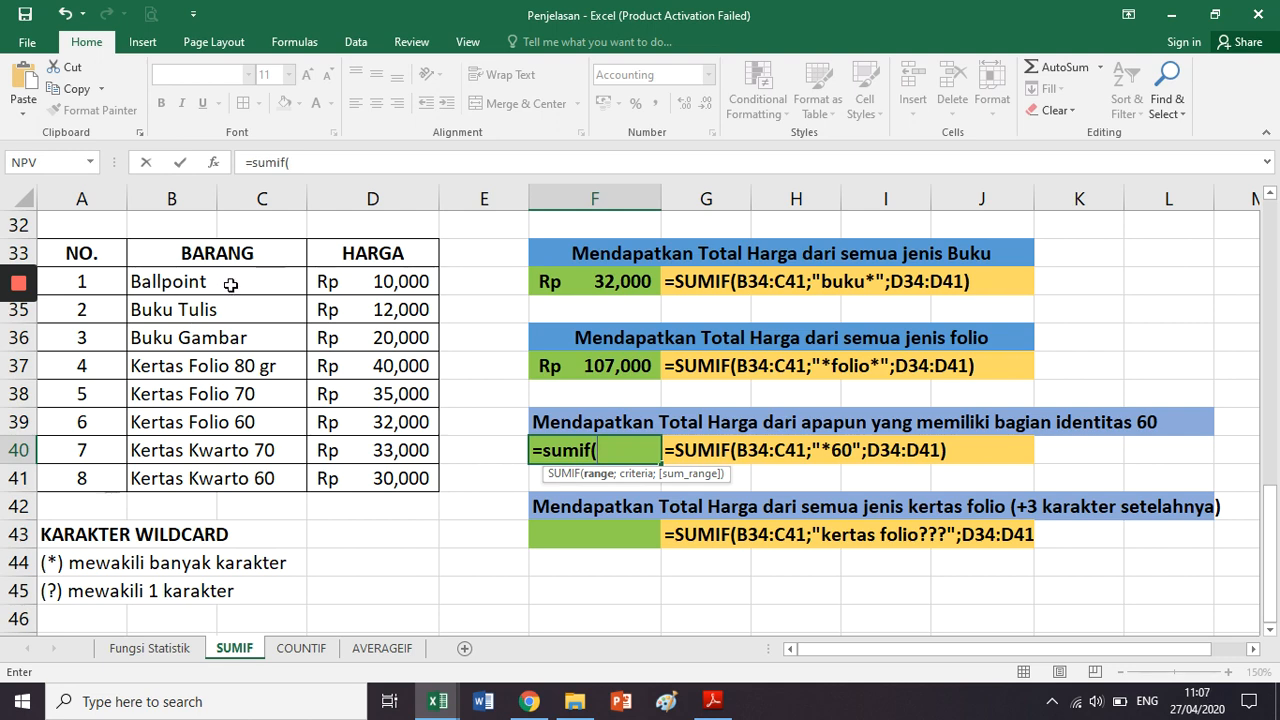
left_click_drag(282, 285, 266, 480)
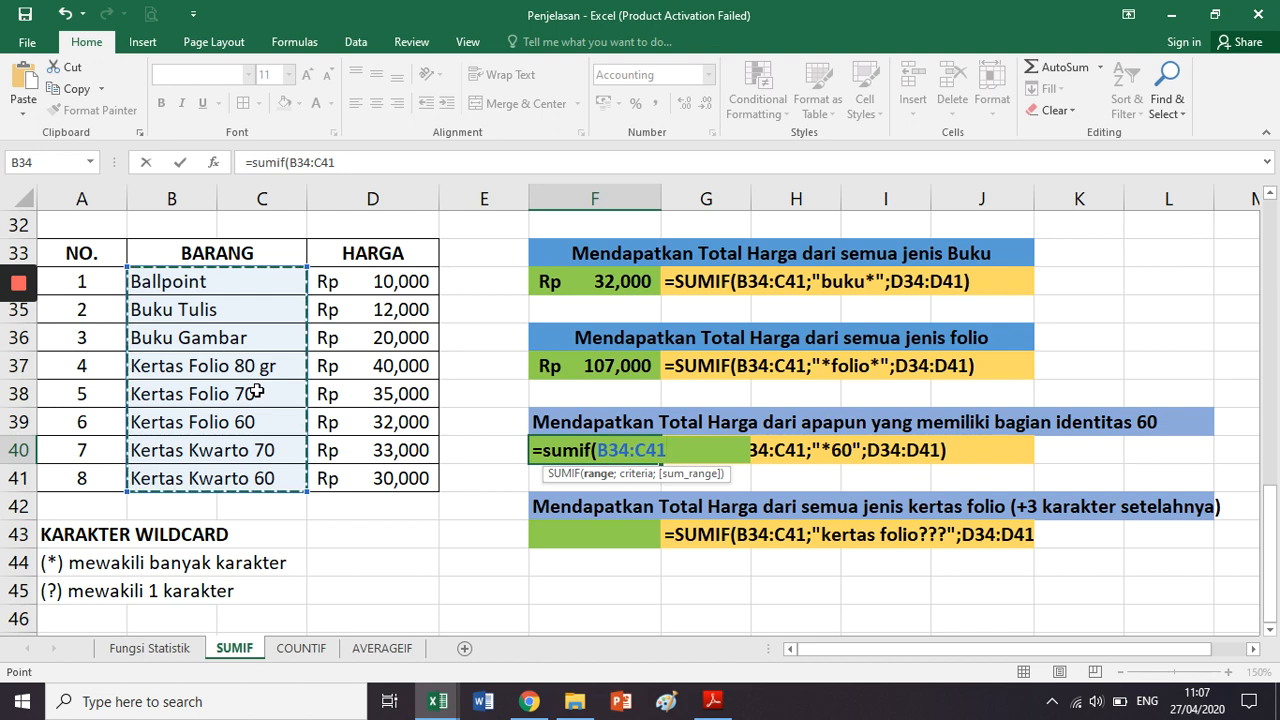
type(";")
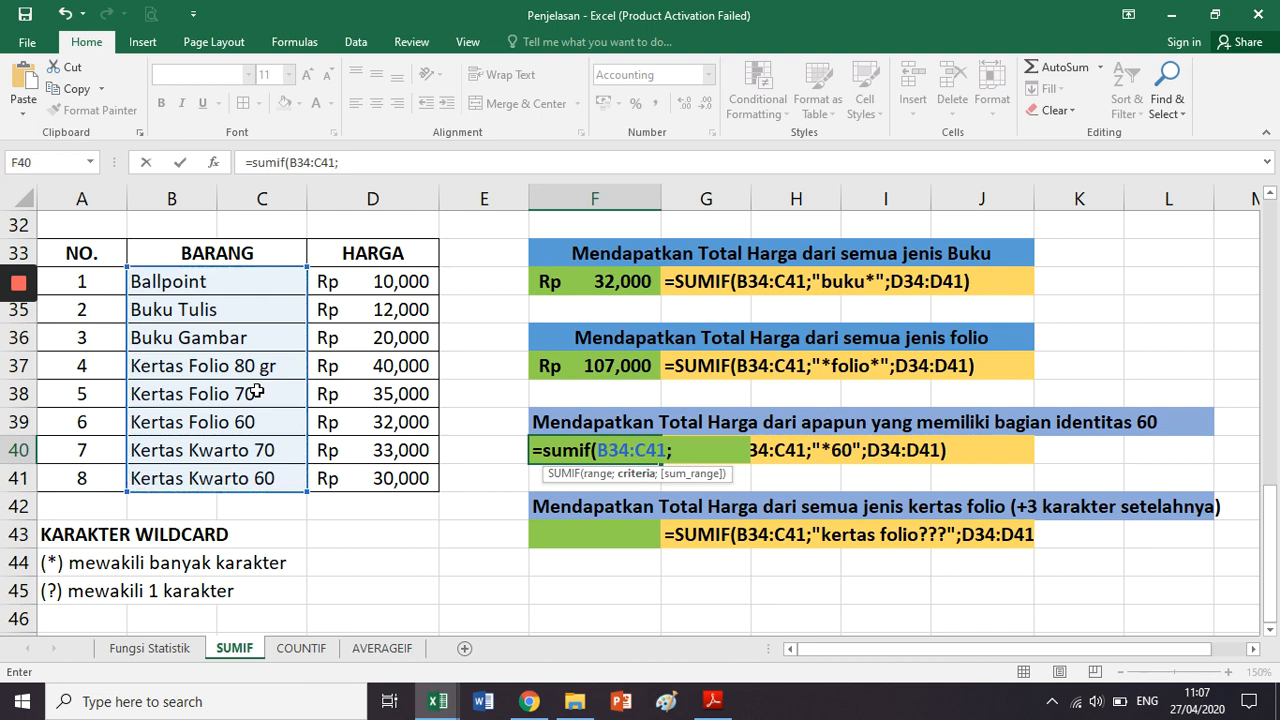
type("\"")
type("*60")
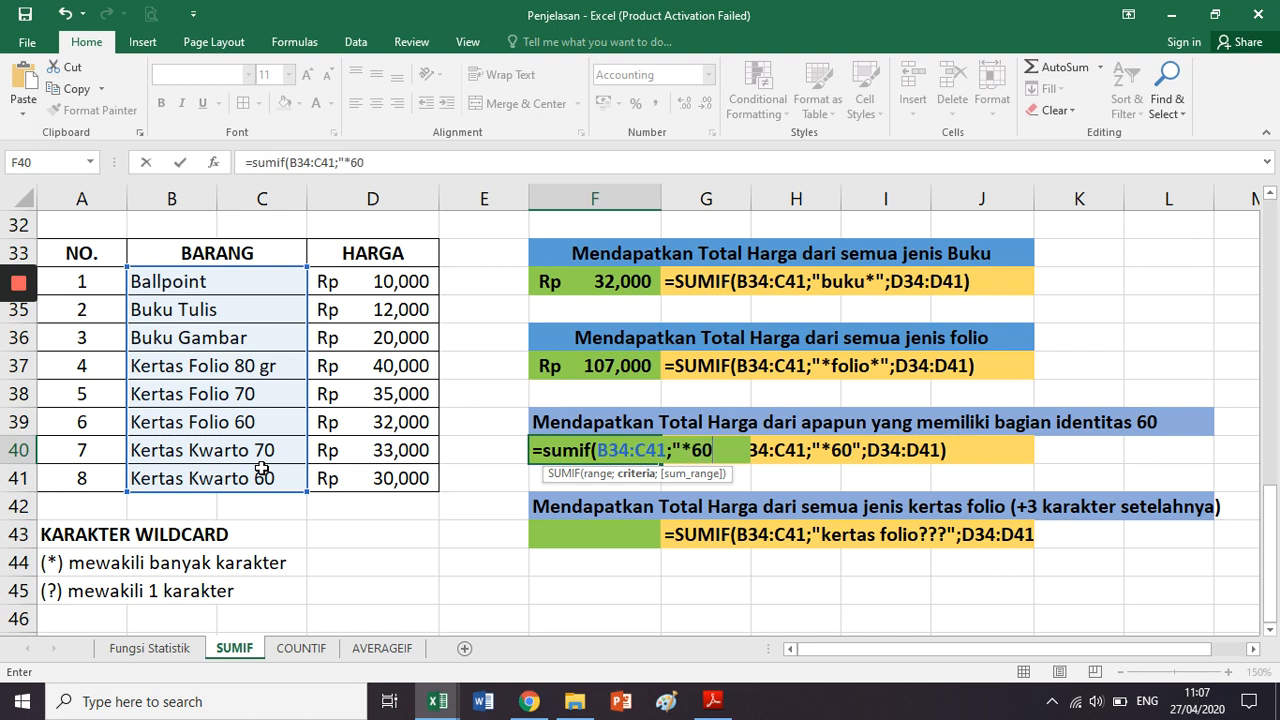
type("\";")
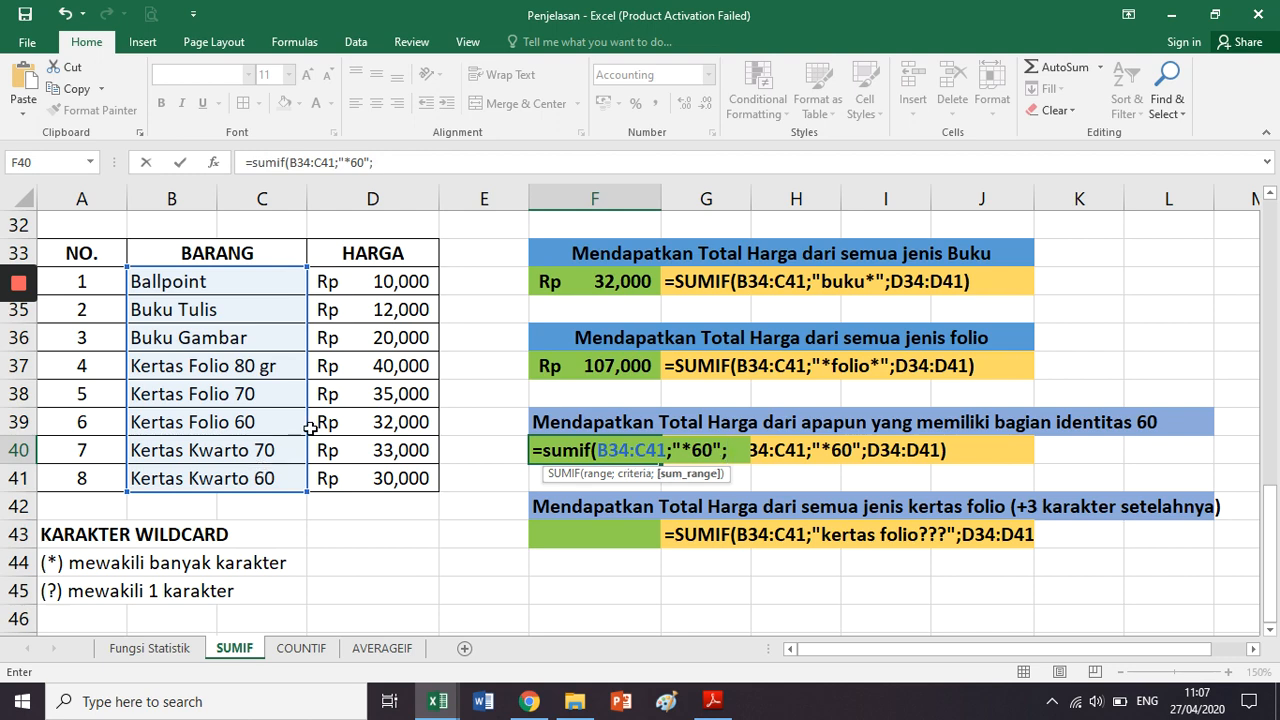
Complete the F40 formula with D34:D41 as the sum range, enter it and check it against the prices in D39 and D41.
left_click_drag(352, 283, 382, 477)
type(")")
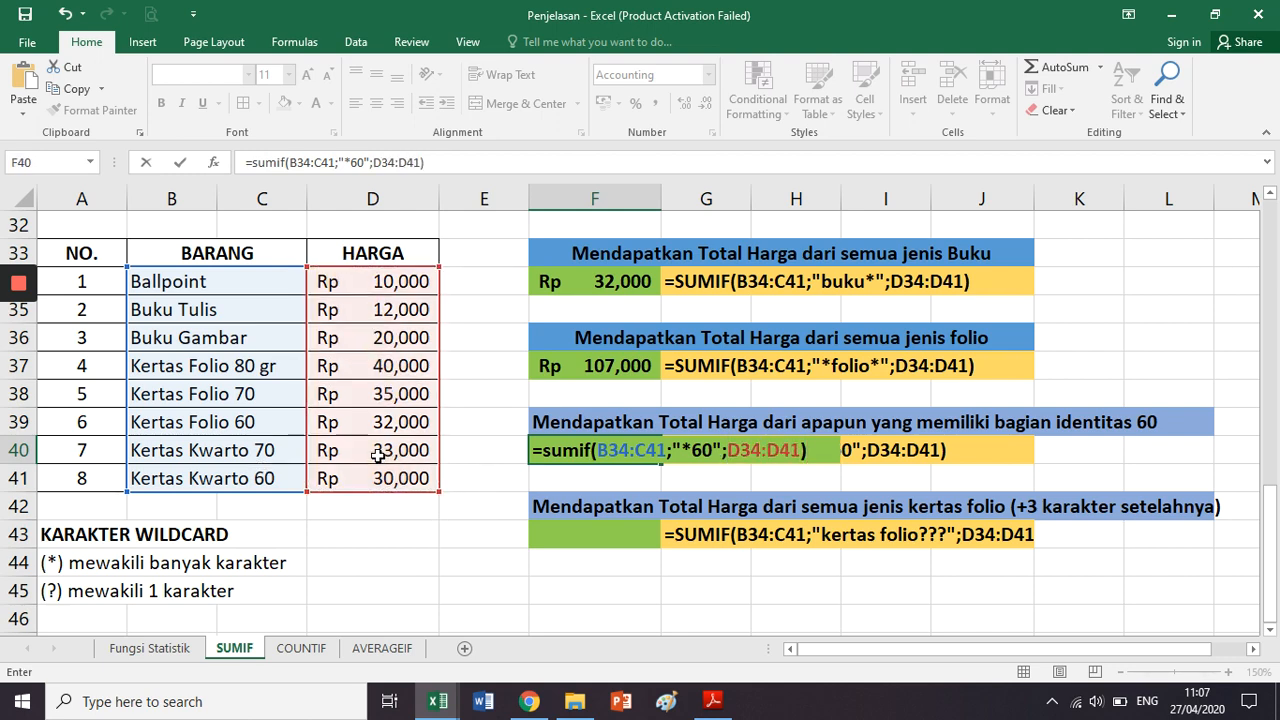
key("Return")
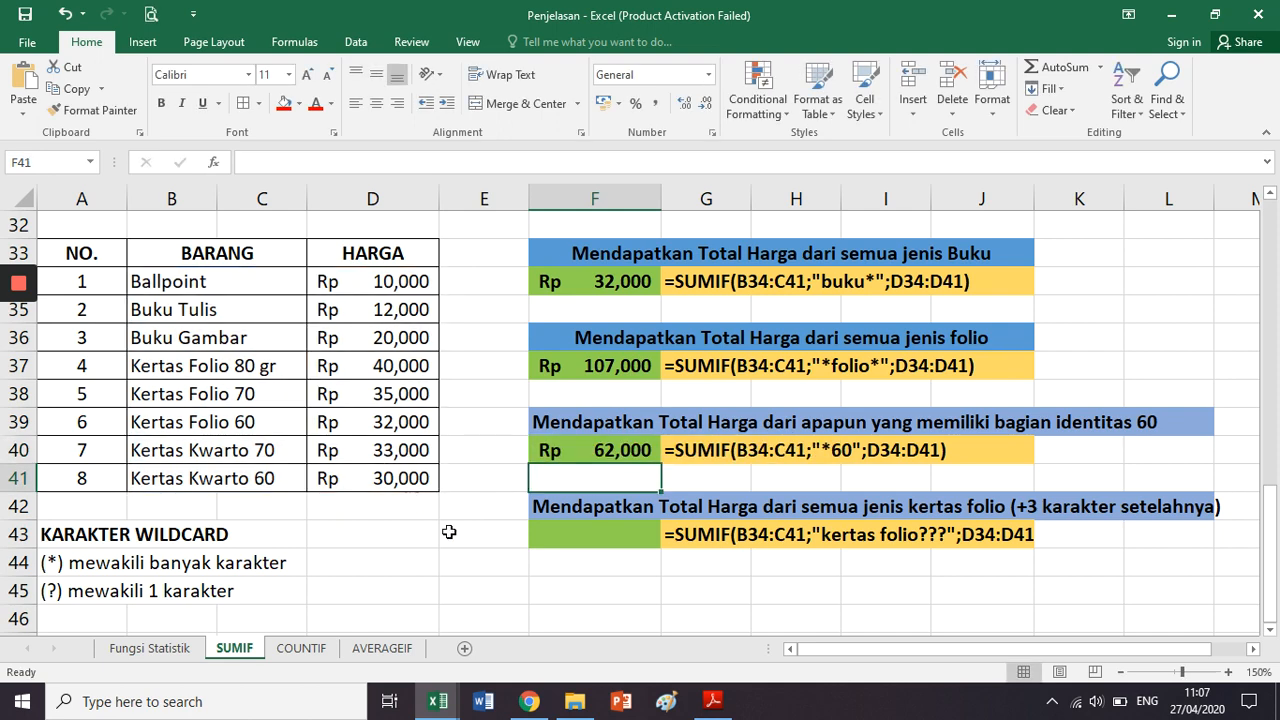
left_click(585, 456)
left_click(400, 418)
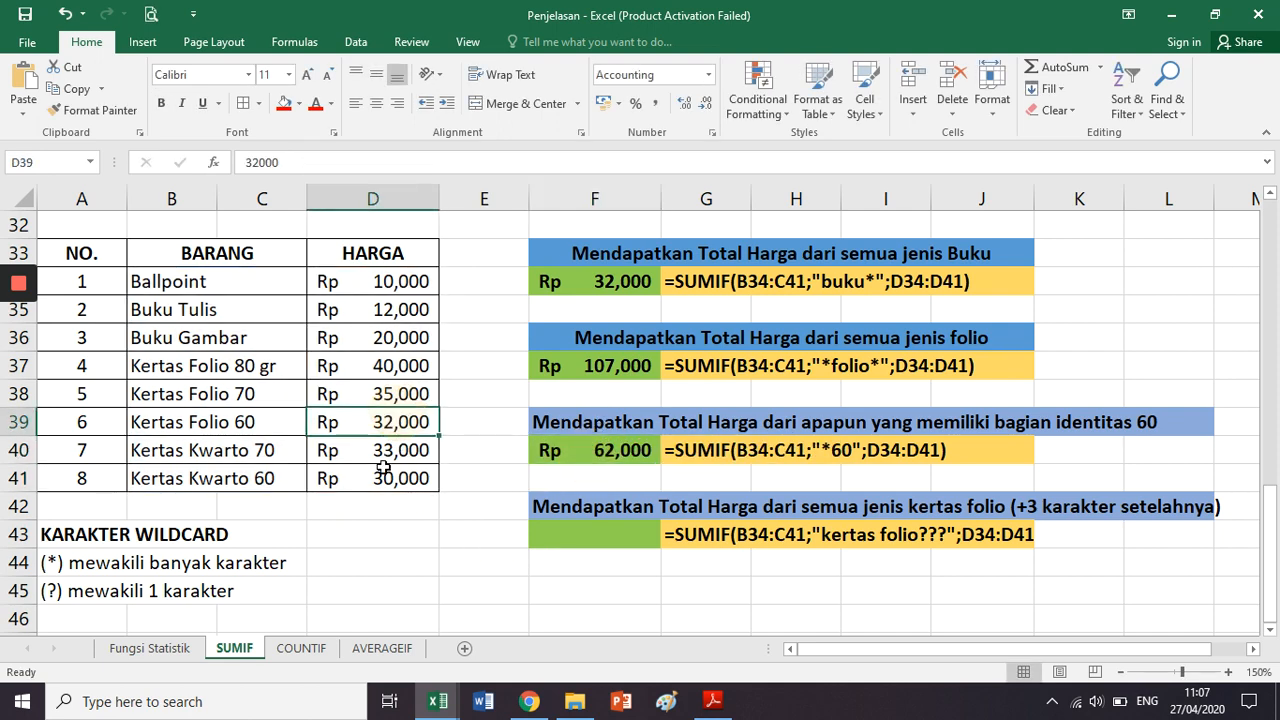
left_click(384, 474)
Examine the kertas folio heading about three following characters and the asterisk and question mark wildcard notes in A44 and A45.
left_click(593, 525)
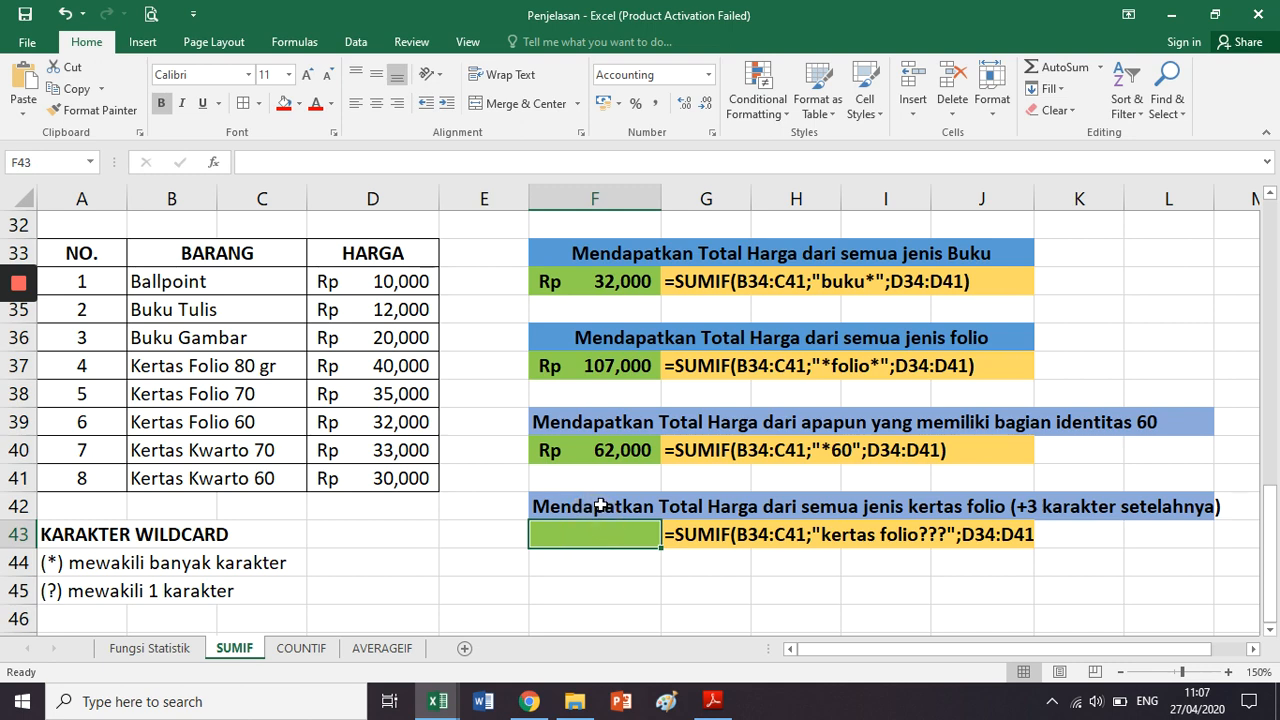
left_click_drag(600, 506, 964, 512)
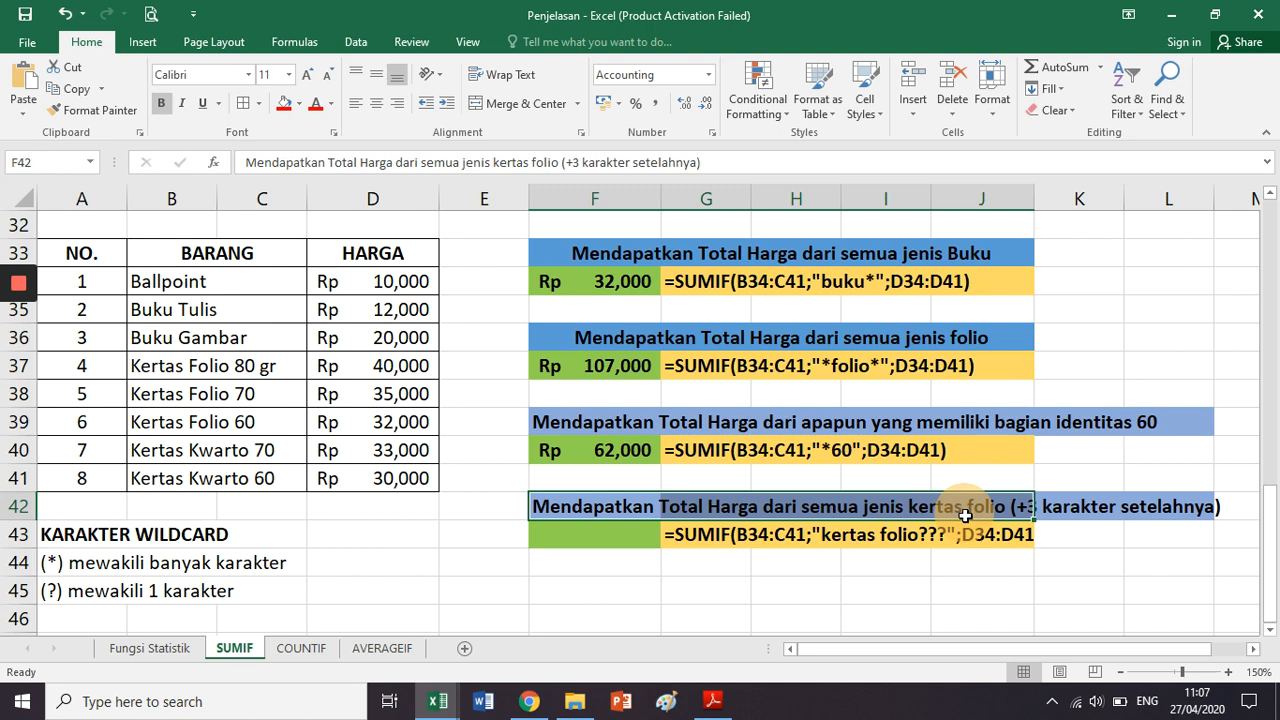
left_click(1045, 506)
left_click(1141, 510)
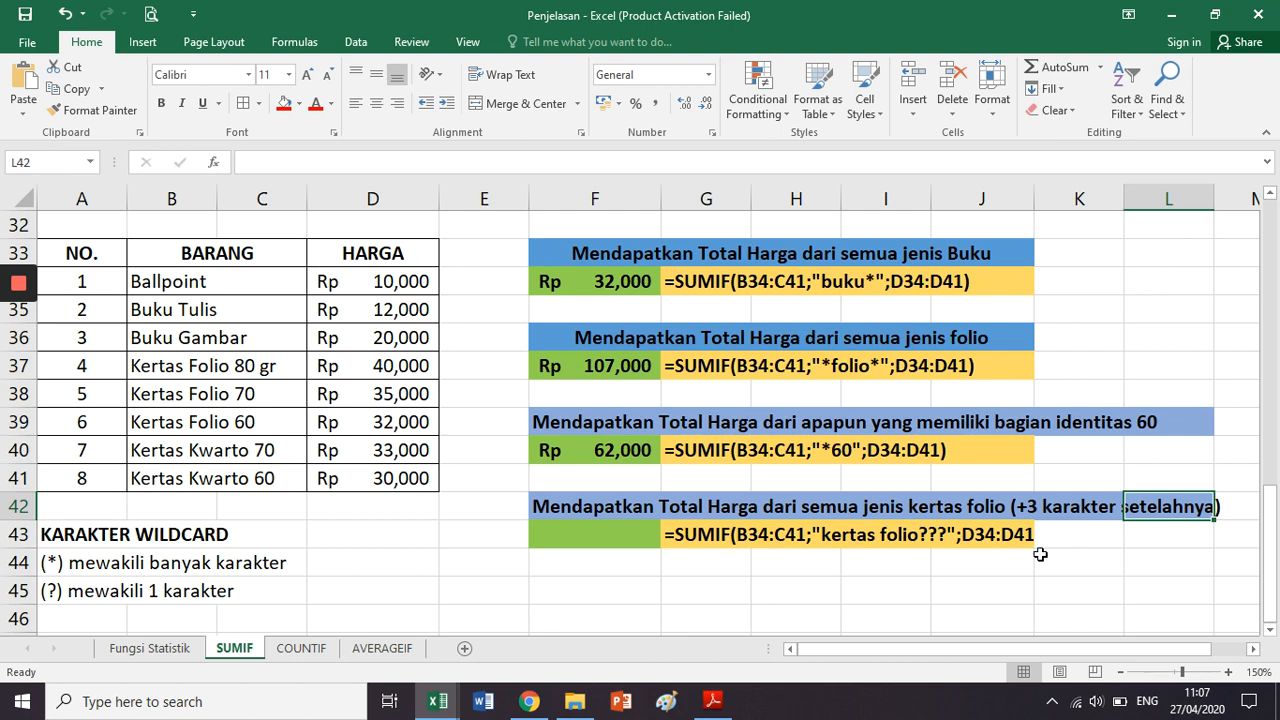
left_click(590, 534)
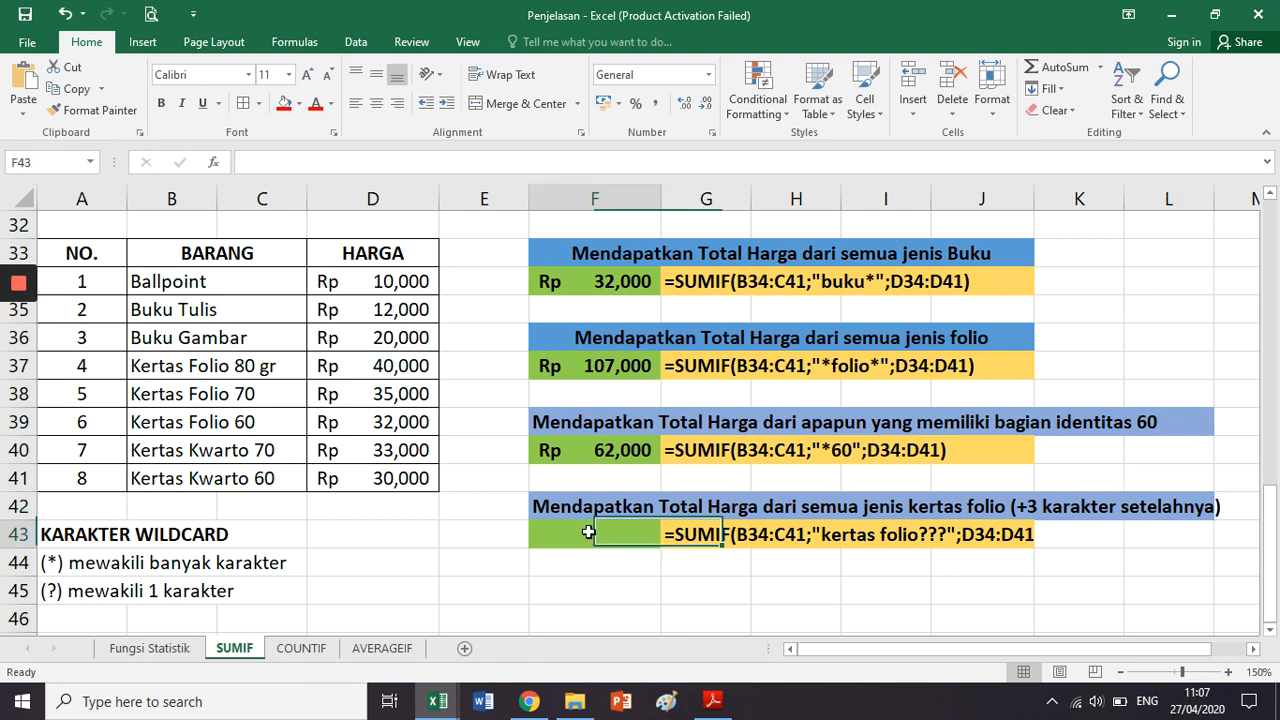
left_click(1028, 508)
left_click(1083, 517)
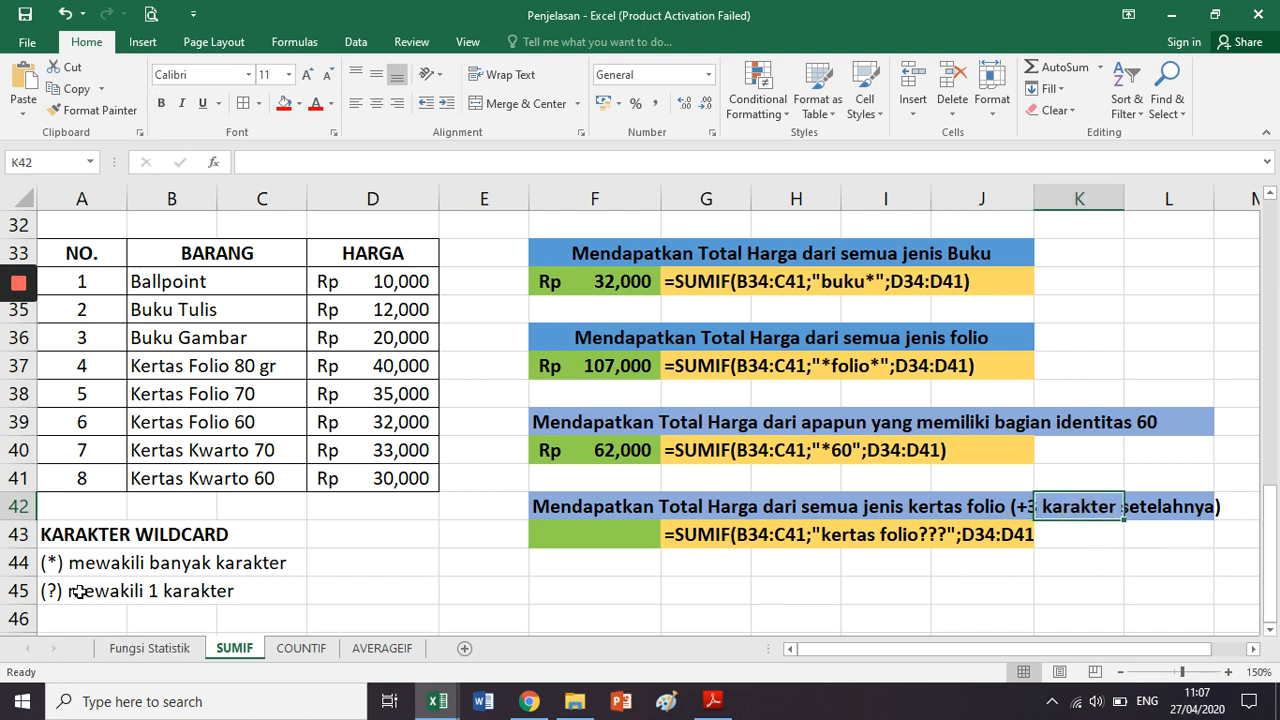
left_click(62, 565)
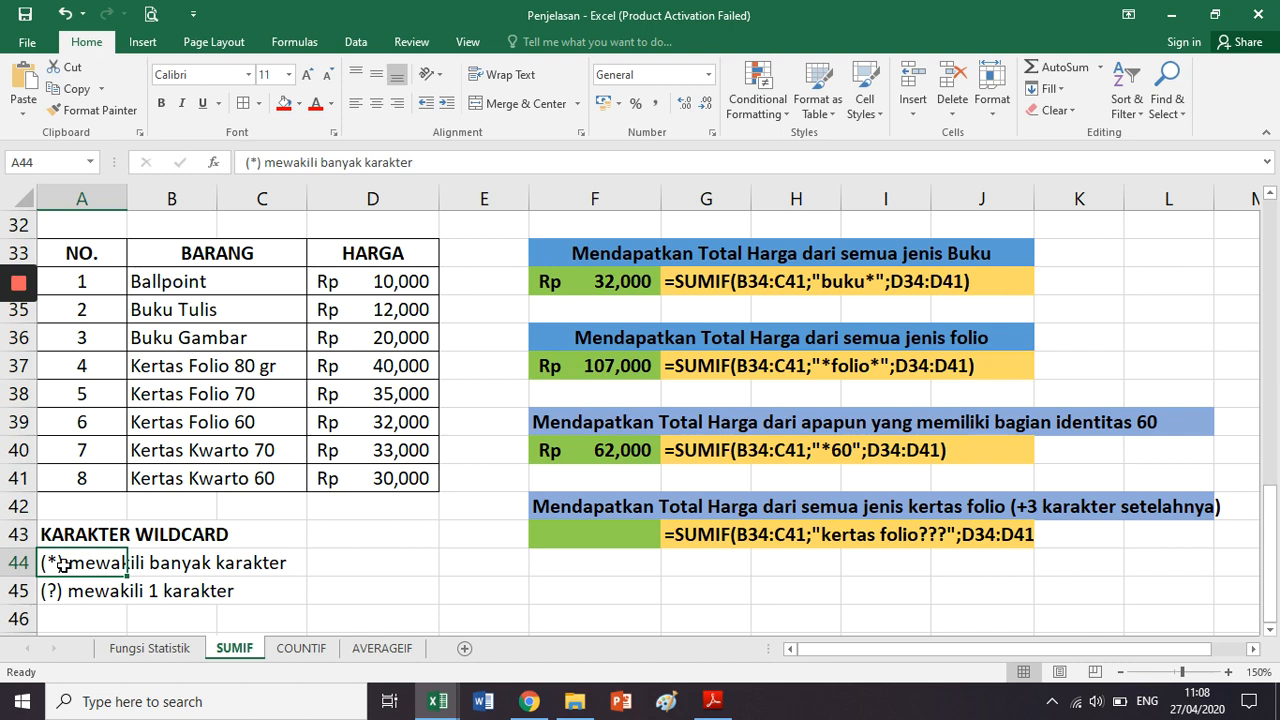
key("Down")
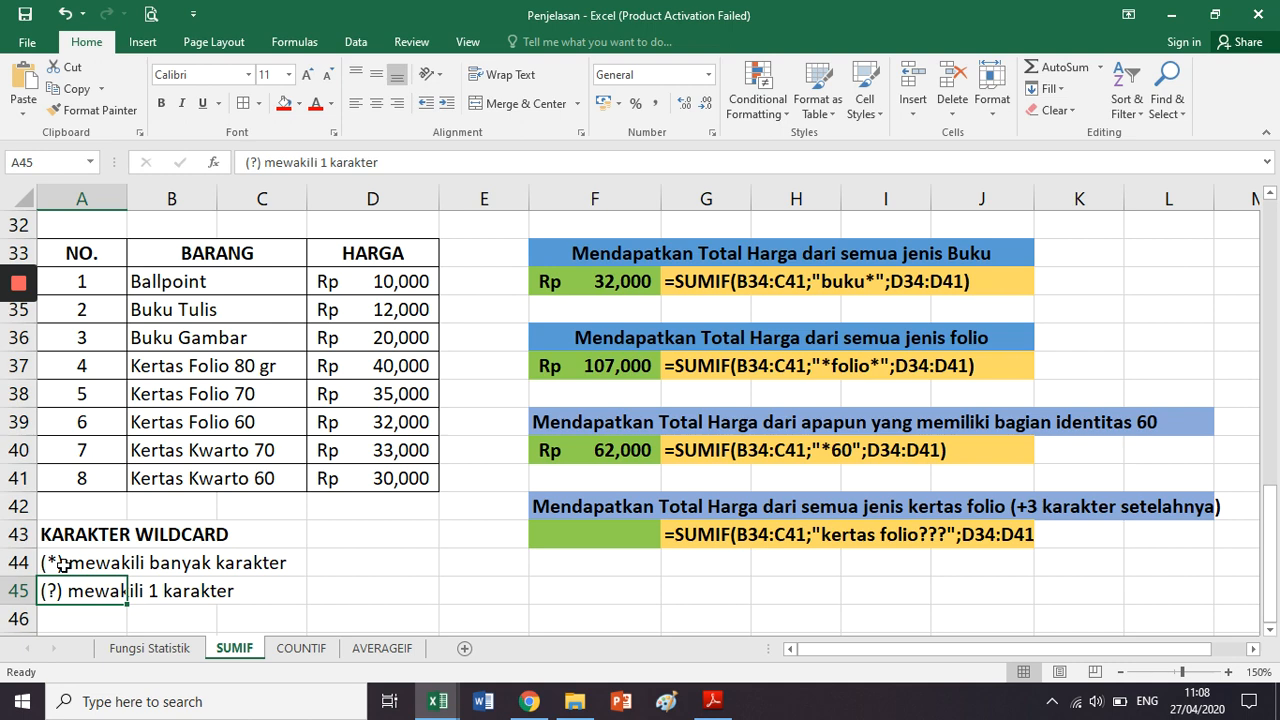
Start a SUMIF formula in F43 with range B34:C41 and the wildcard criterion "kertas folio???".
left_click(617, 526)
type("=su")
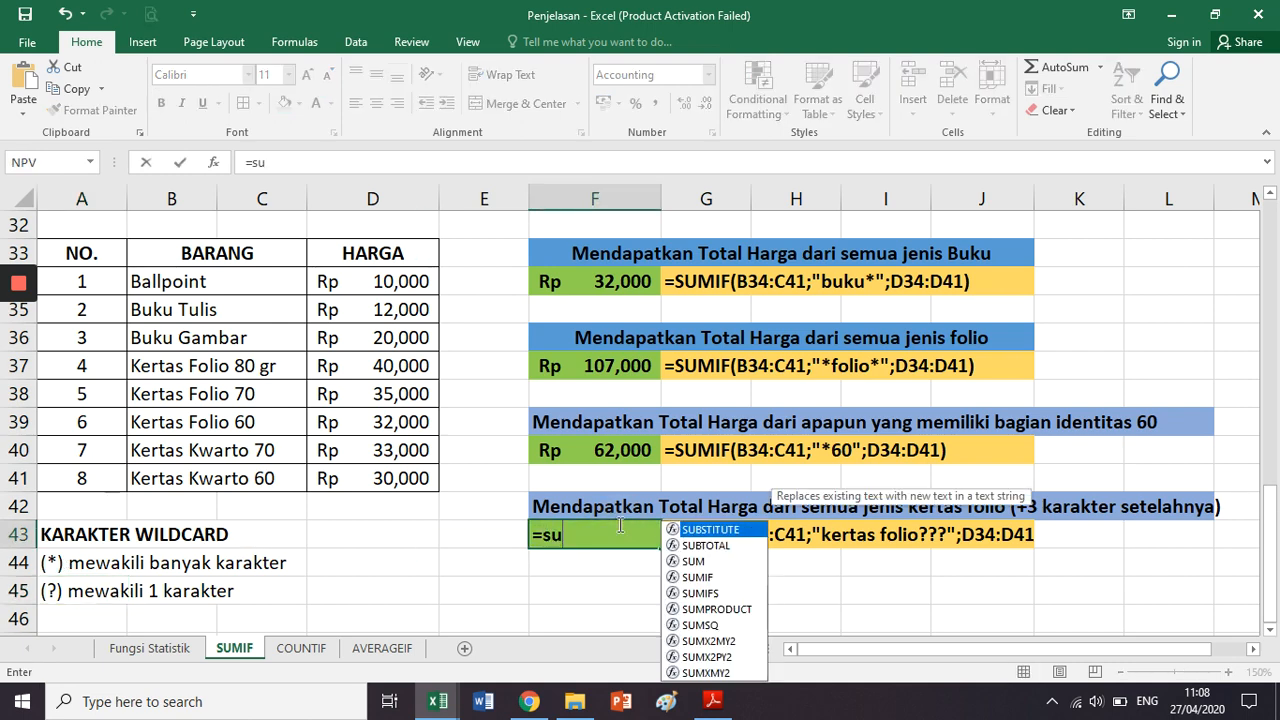
type("mif(")
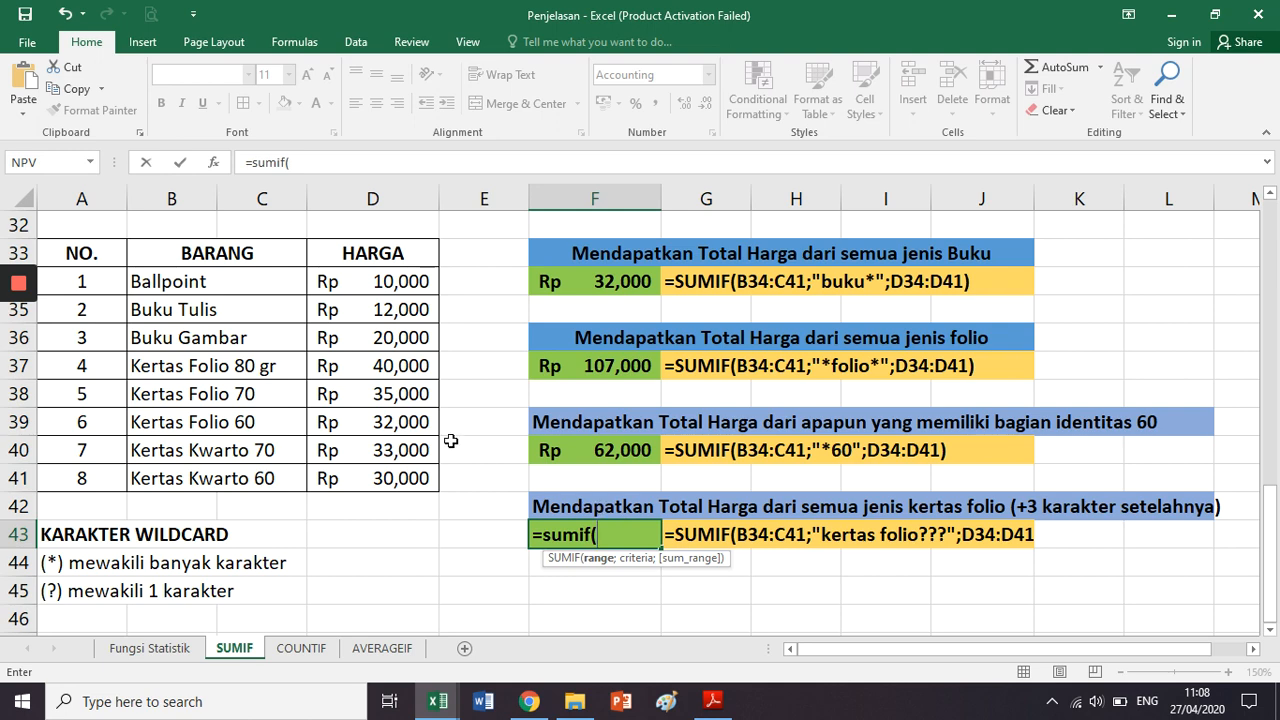
left_click_drag(300, 281, 278, 482)
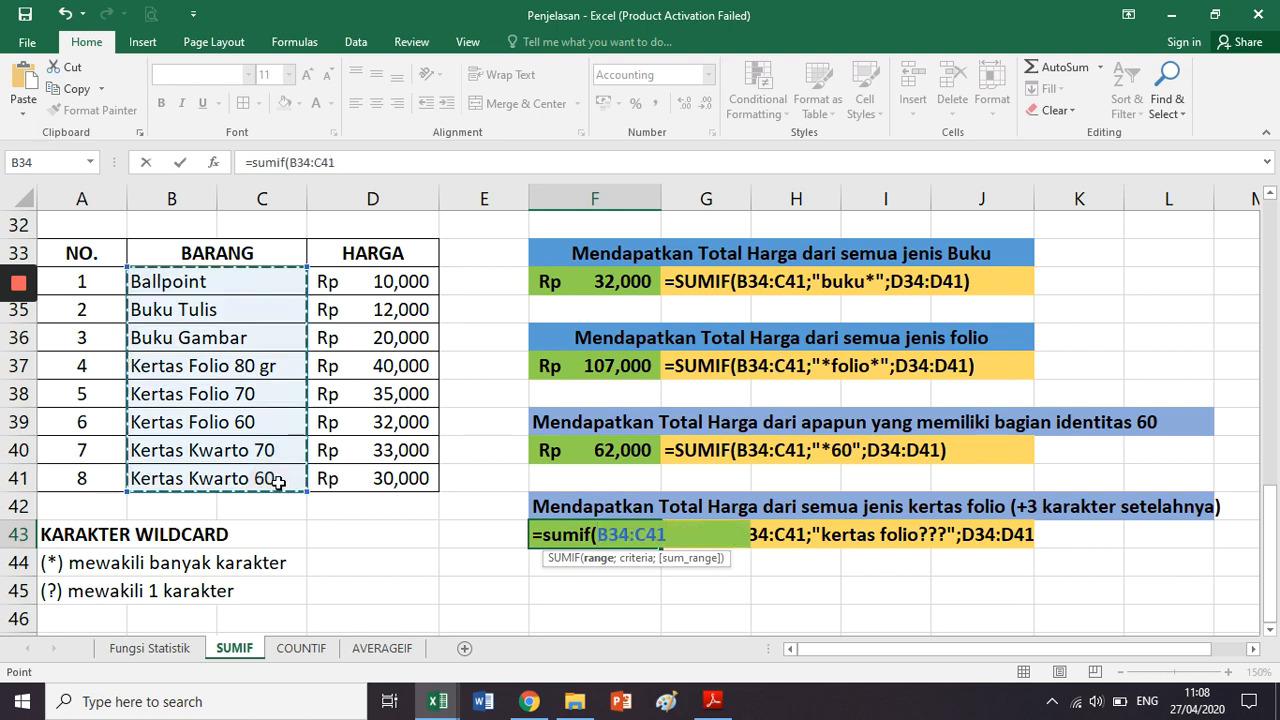
type(";")
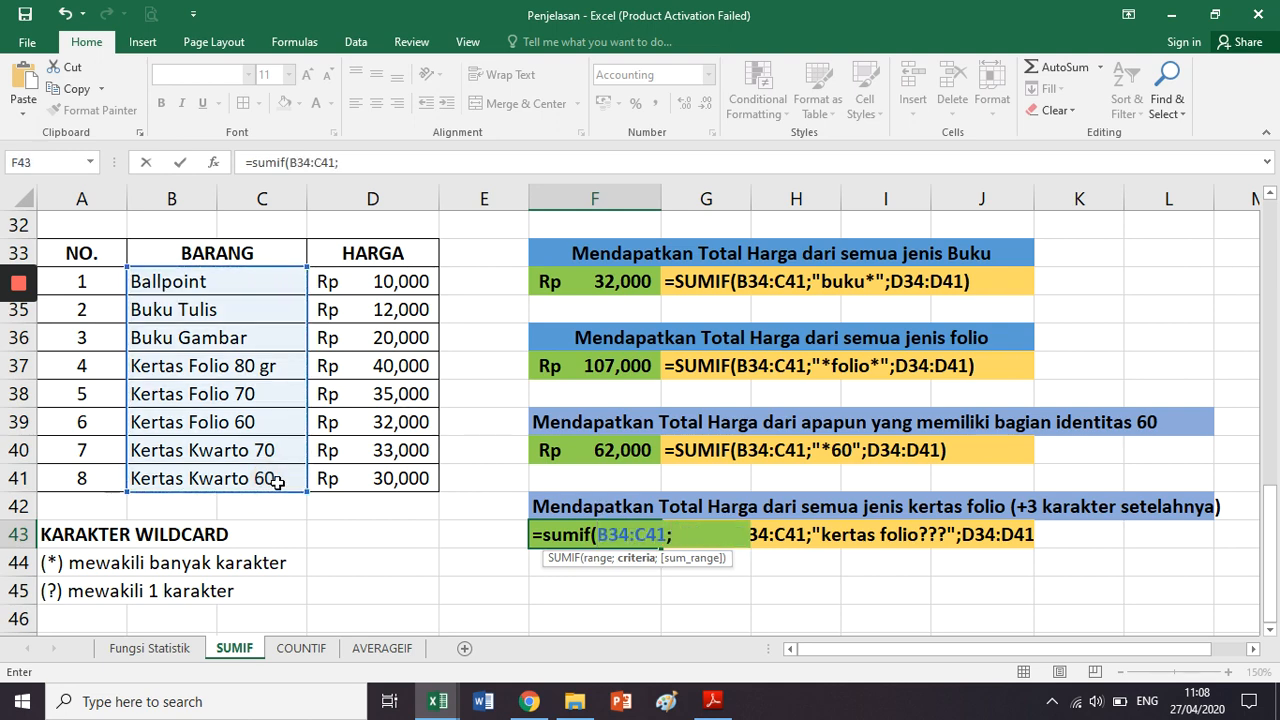
type("\"kertas folio")
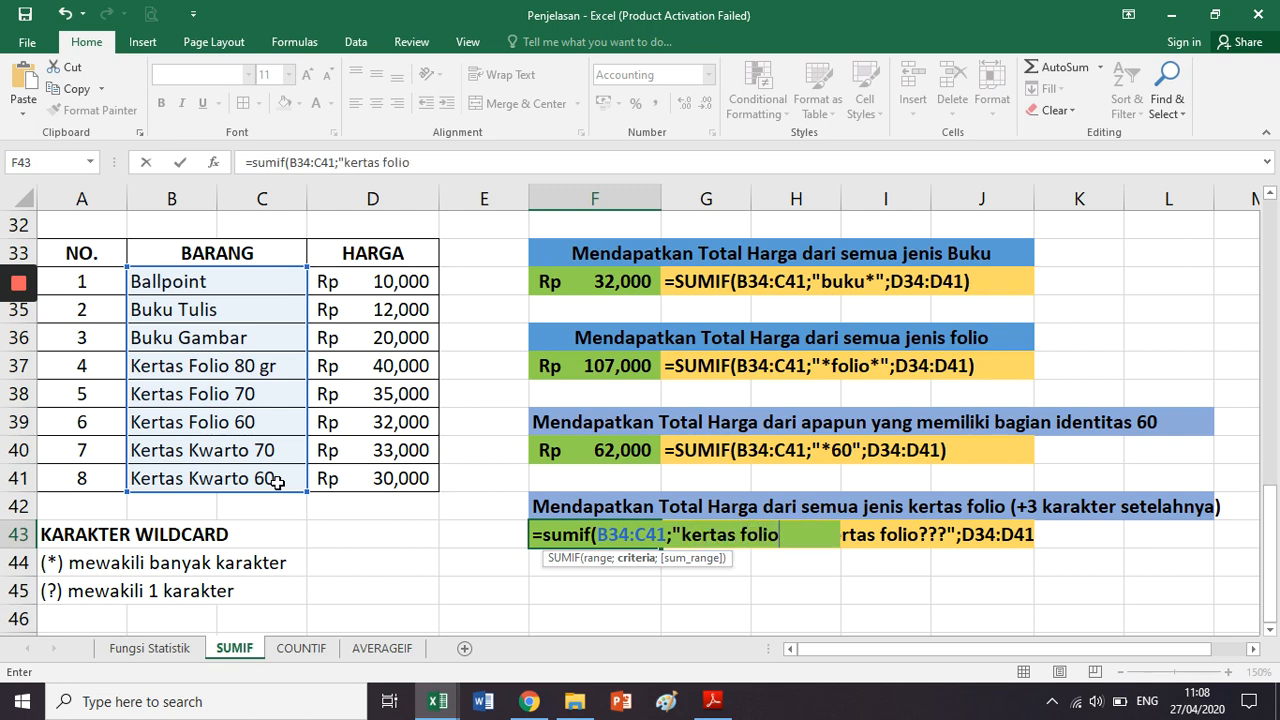
type("???\";")
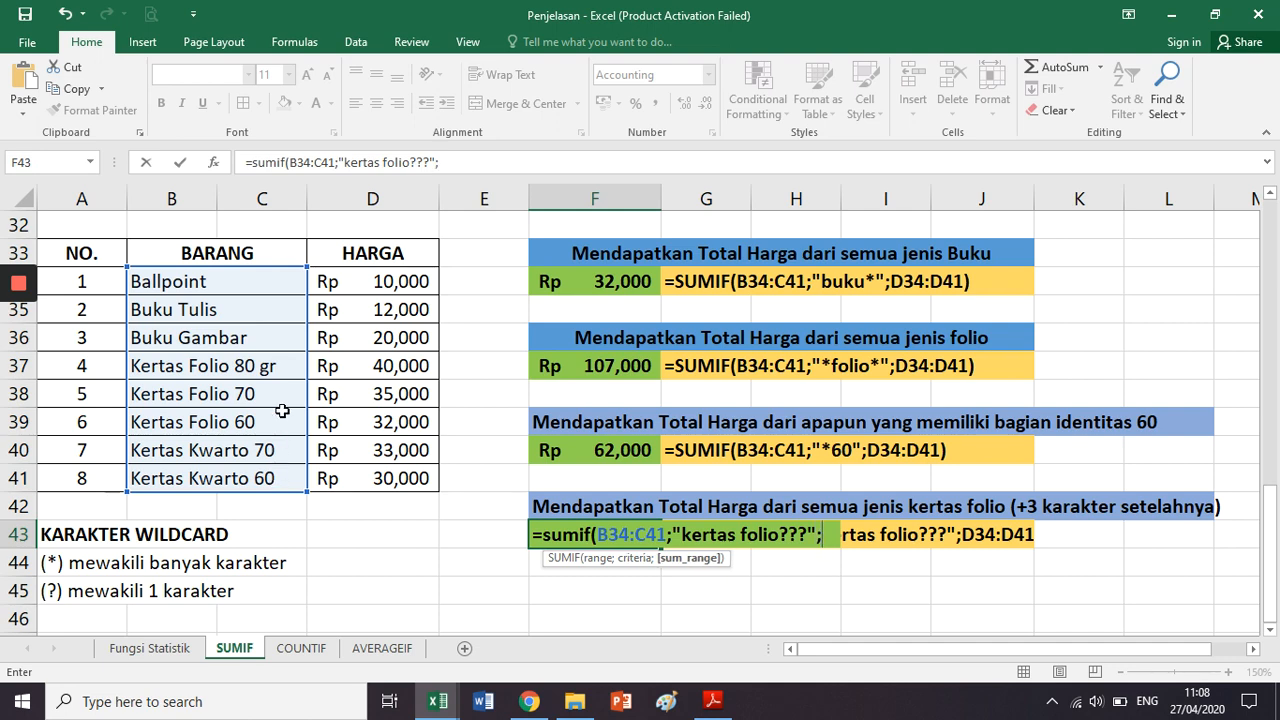
Complete the F43 formula with D34:D41 as the sum range and enter it.
left_click(348, 283)
left_click_drag(348, 283, 356, 462)
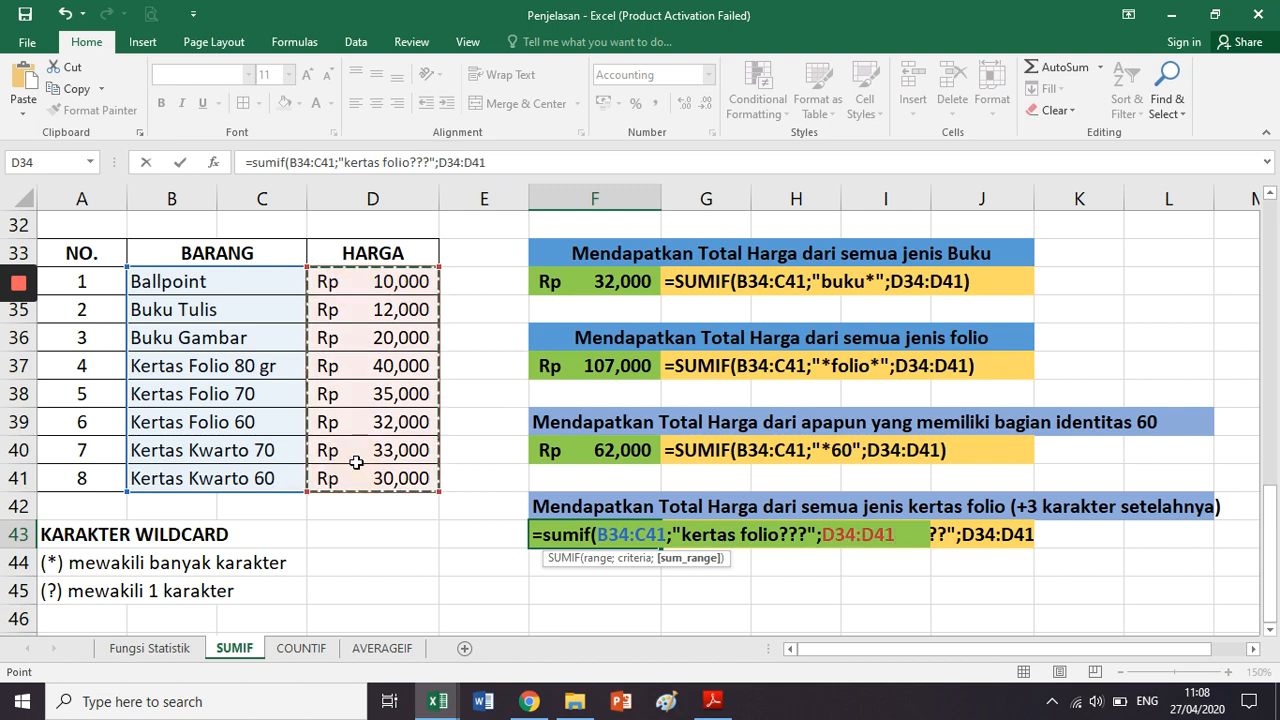
type(")")
key("Up")
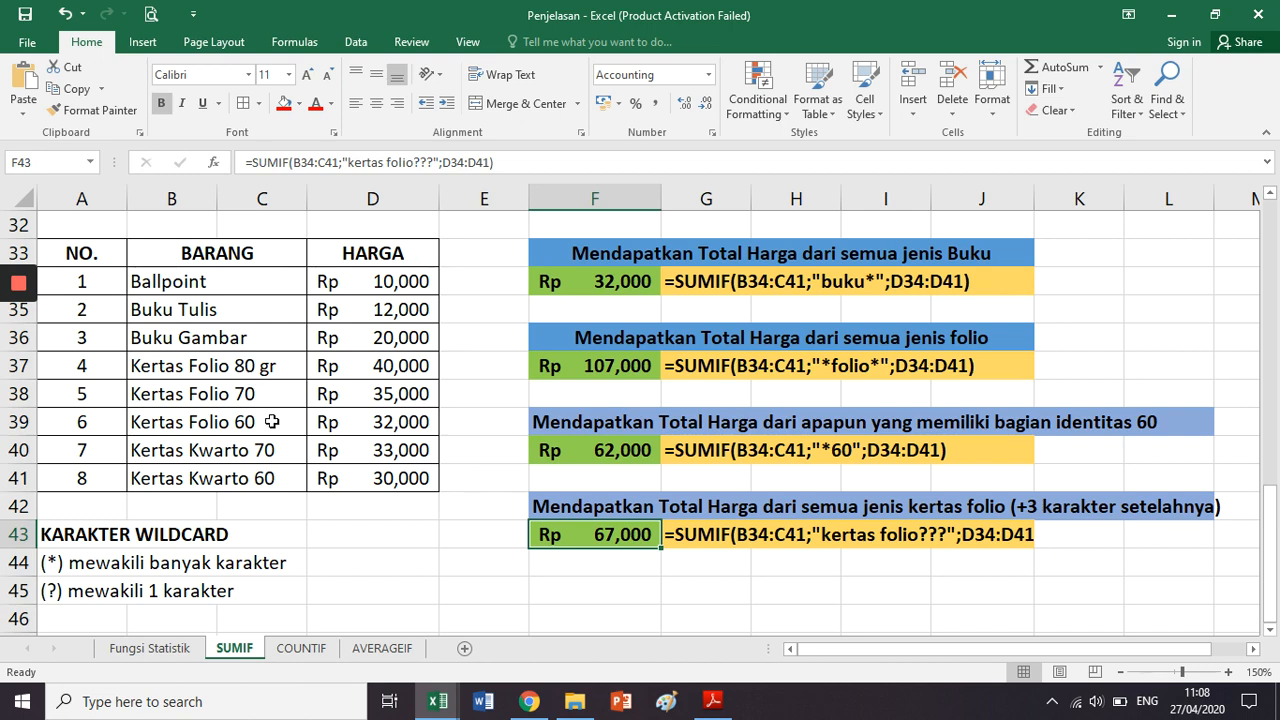
Check the F43 total and its written formula against the Kertas Folio items and prices in rows 37 to 39.
left_click_drag(268, 394, 405, 422)
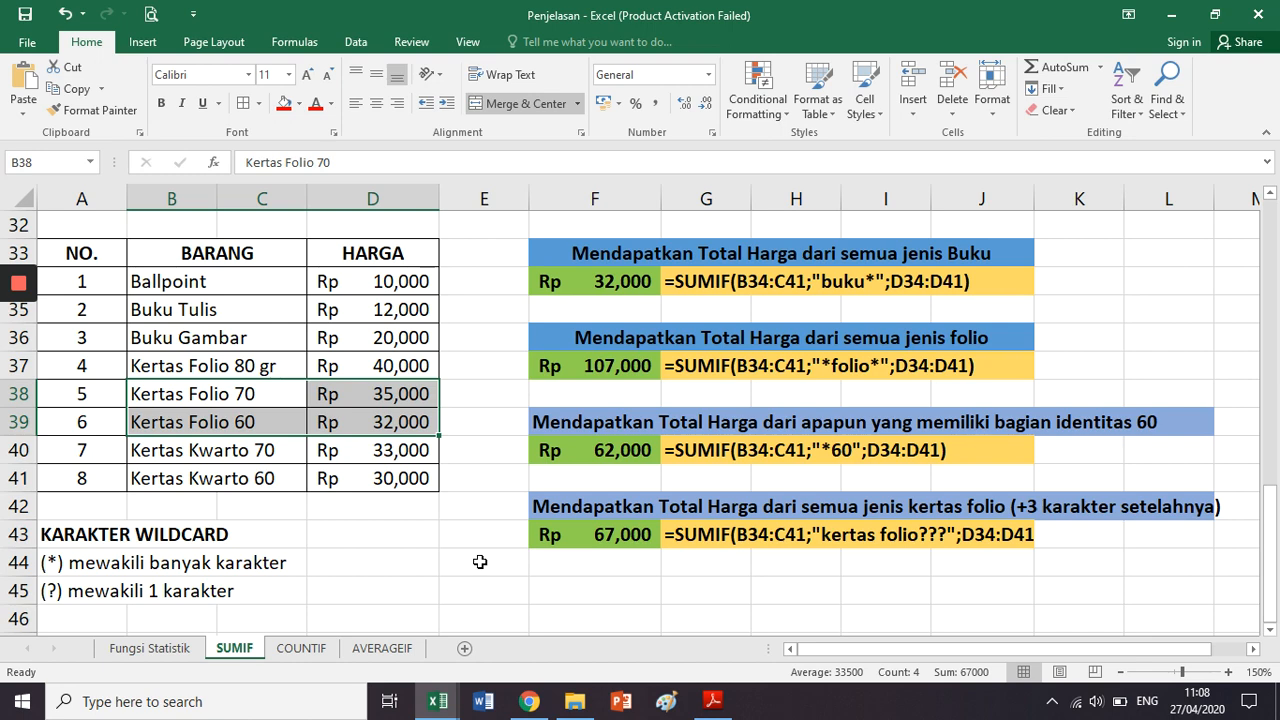
left_click(265, 366)
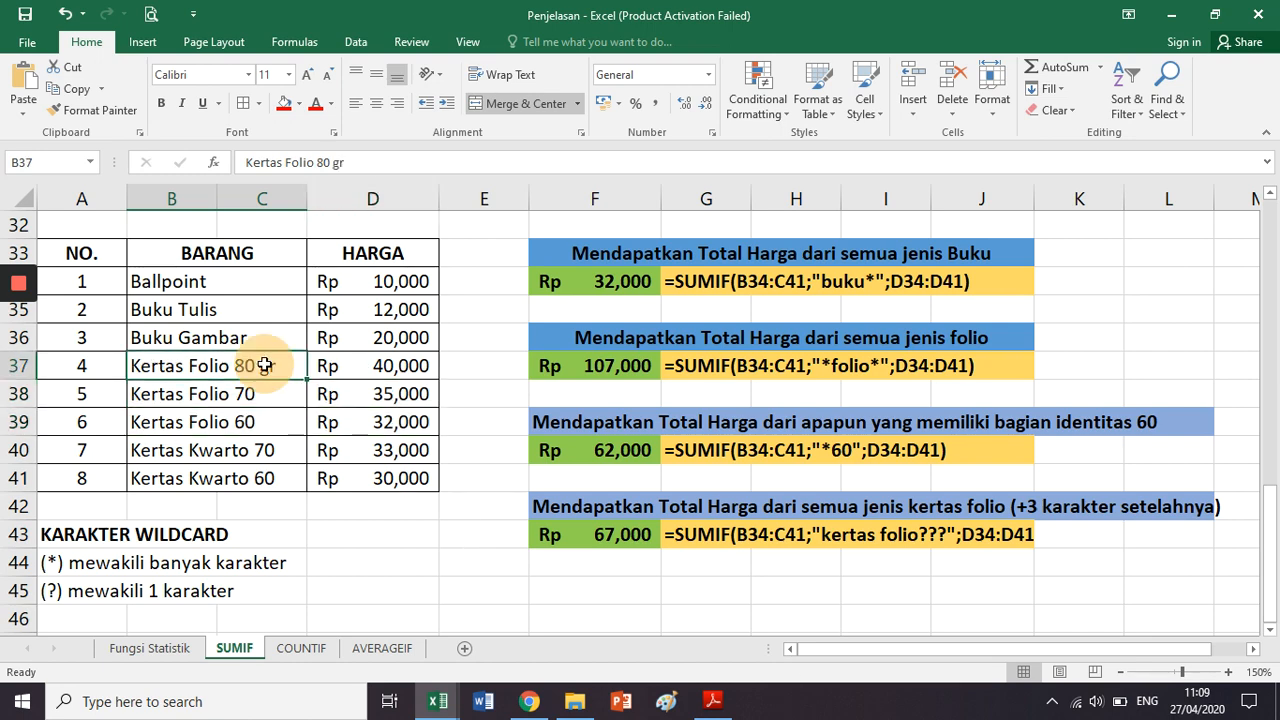
left_click_drag(265, 366, 380, 366)
left_click(566, 527)
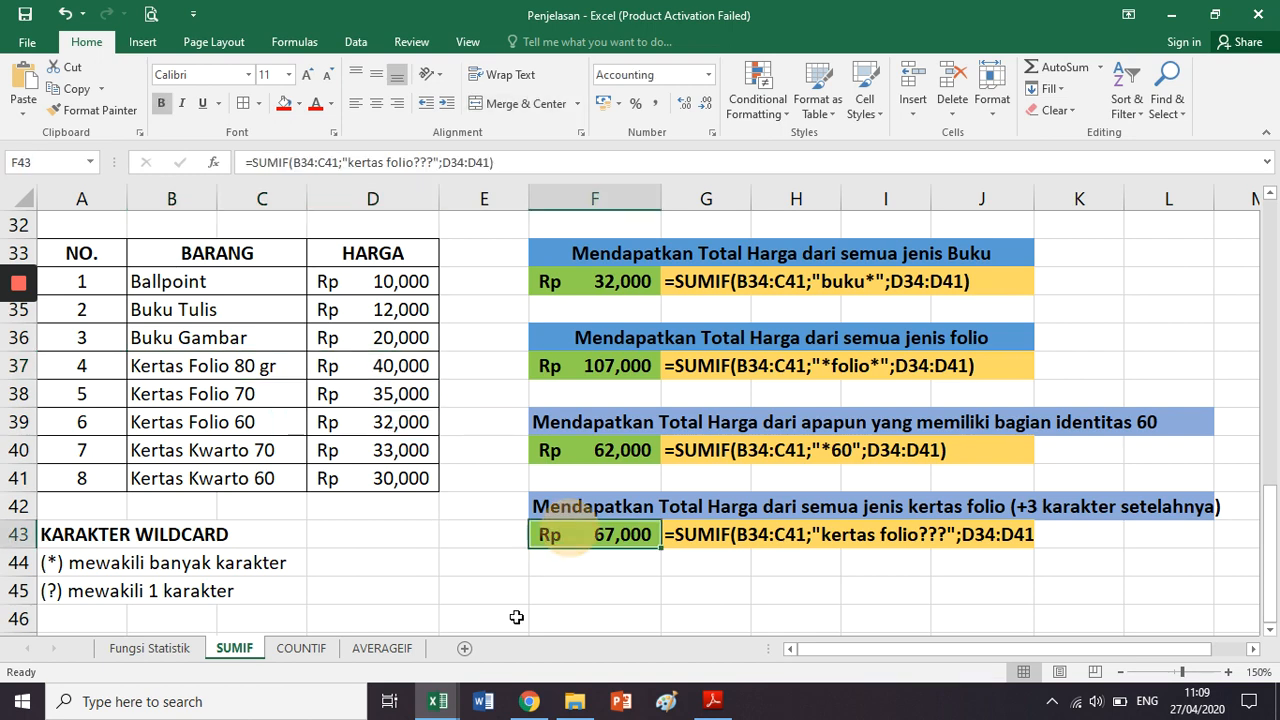
left_click(885, 562)
left_click(872, 538)
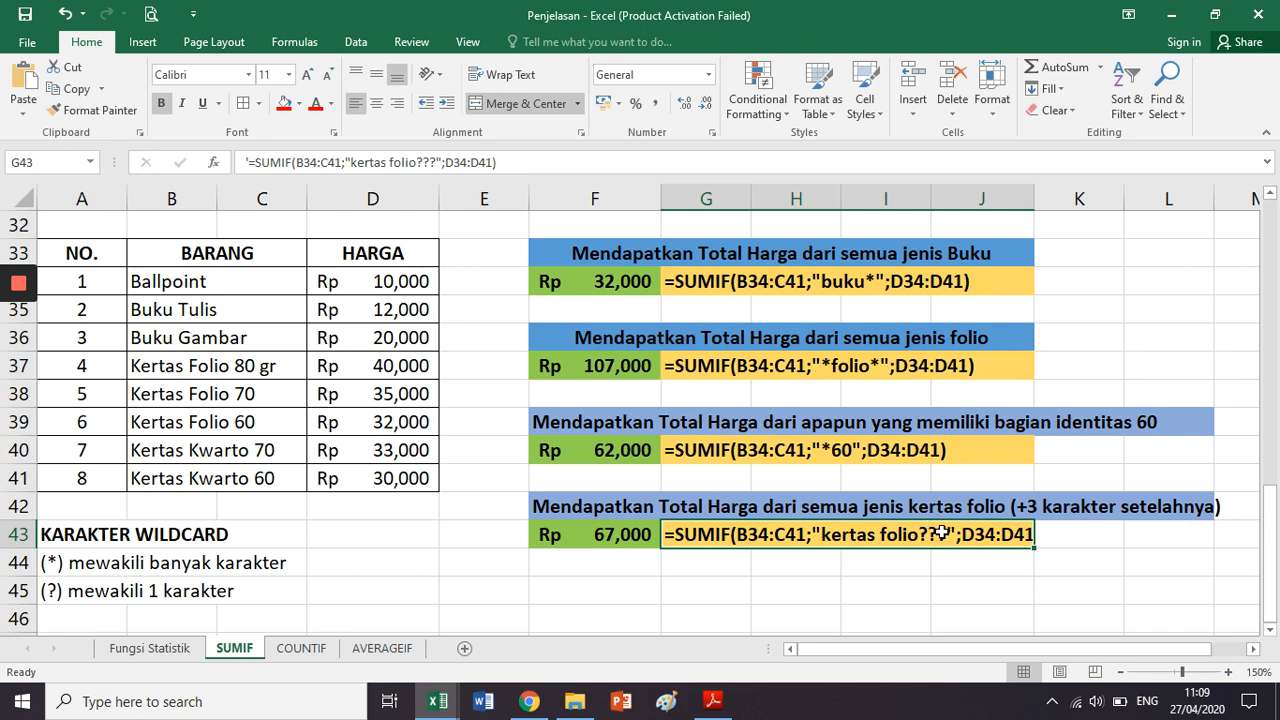
Examine the characters, including the space, that follow "Kertas Folio" in B38 and B39.
left_click(237, 364)
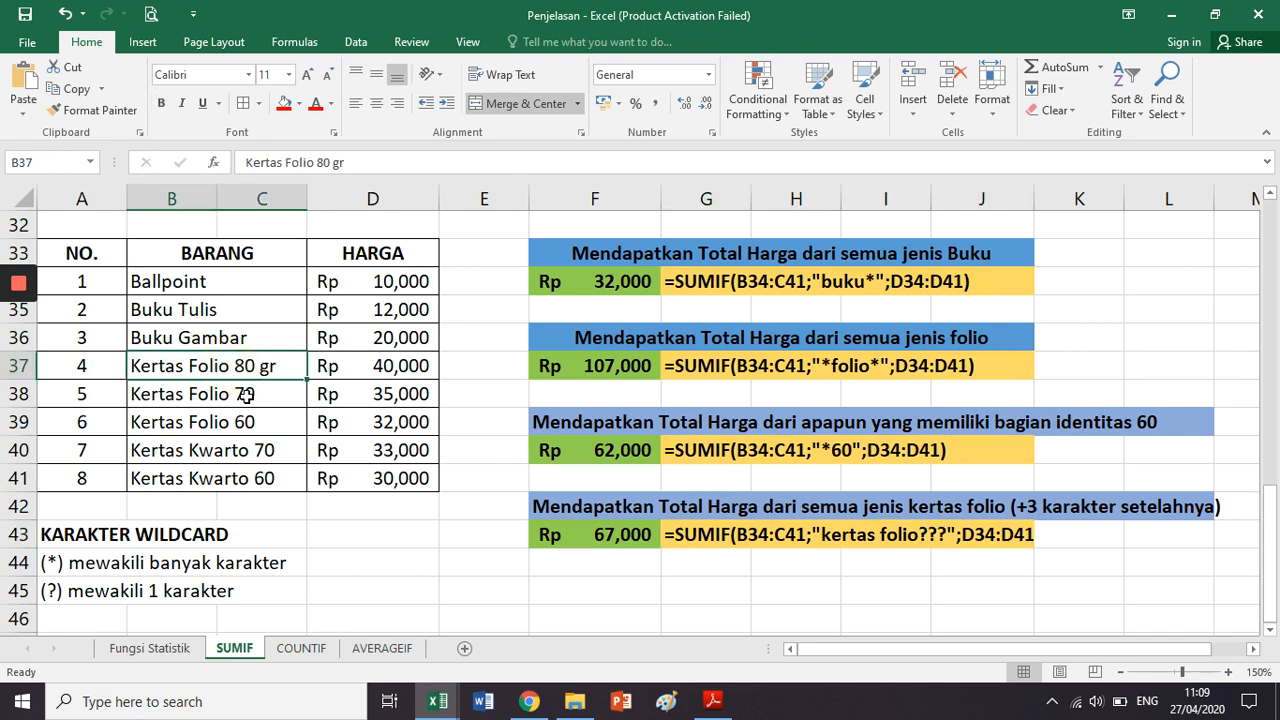
double_click(244, 394)
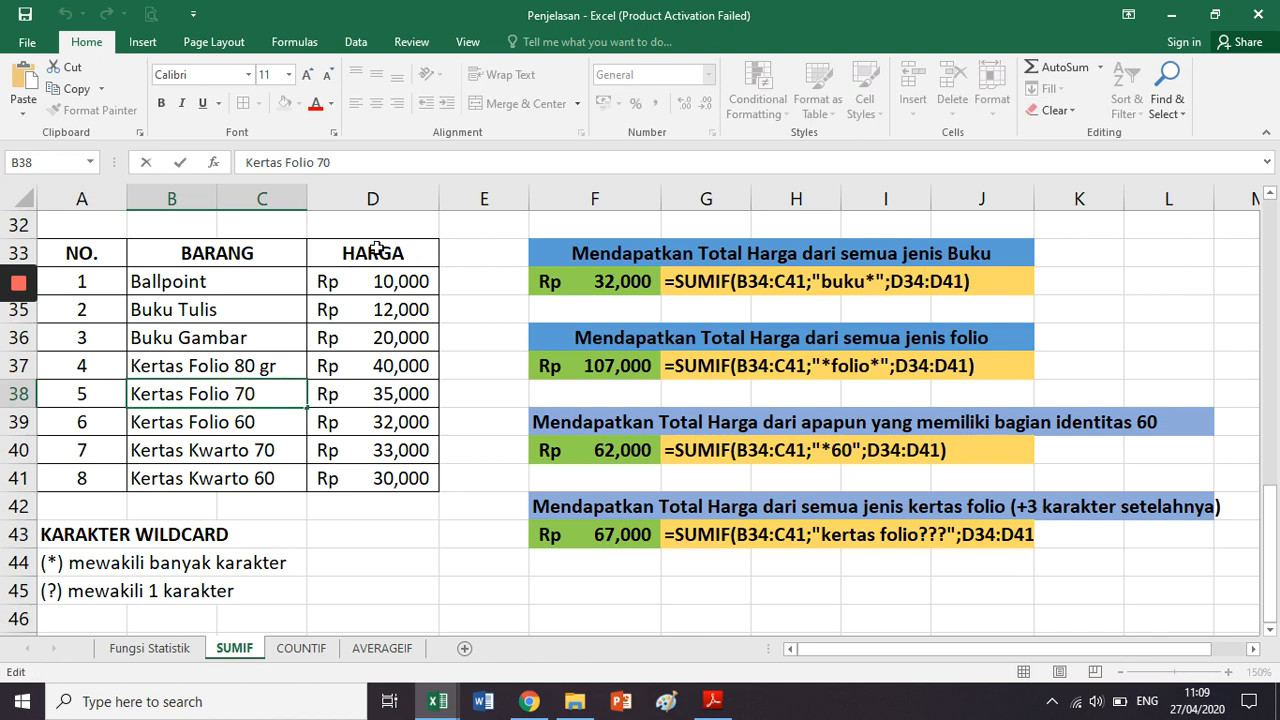
key("shift+Right")
key("shift+Right")
key("Return")
left_click(318, 165)
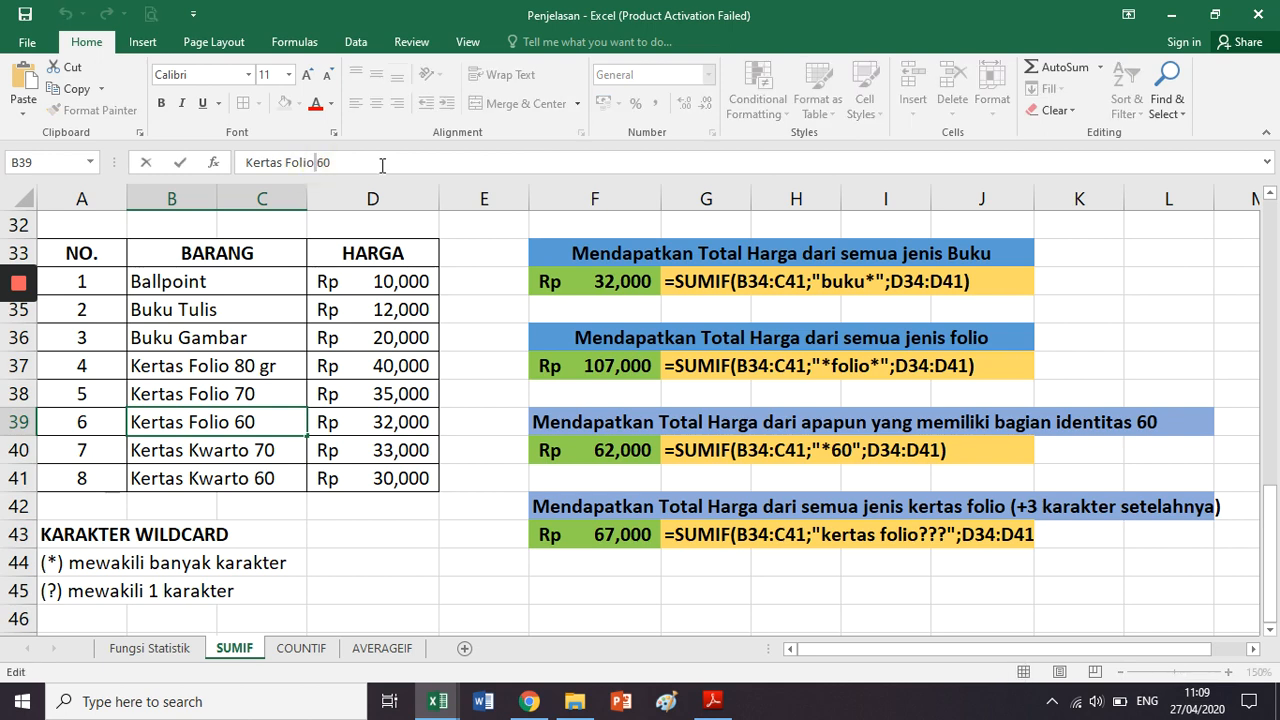
key("Return")
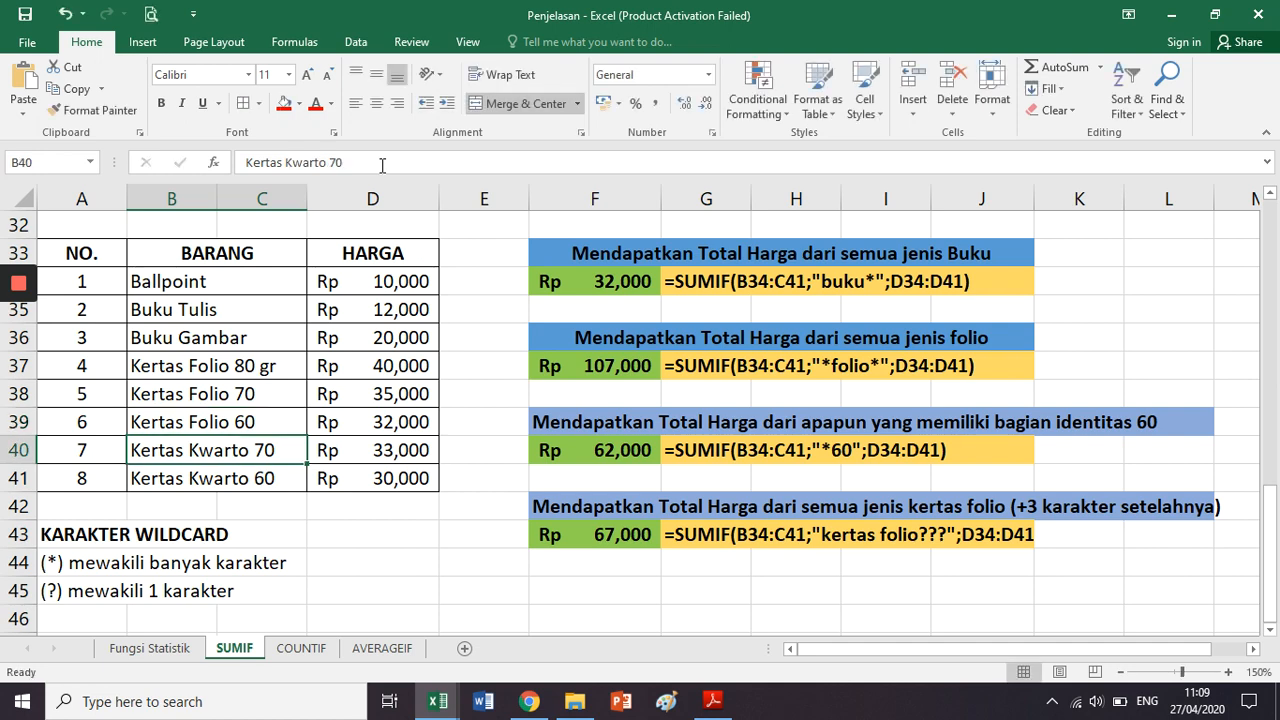
Highlight the characters after "Kertas Folio" in B37 to compare their number with the three question marks, leaving the text unedited.
double_click(236, 365)
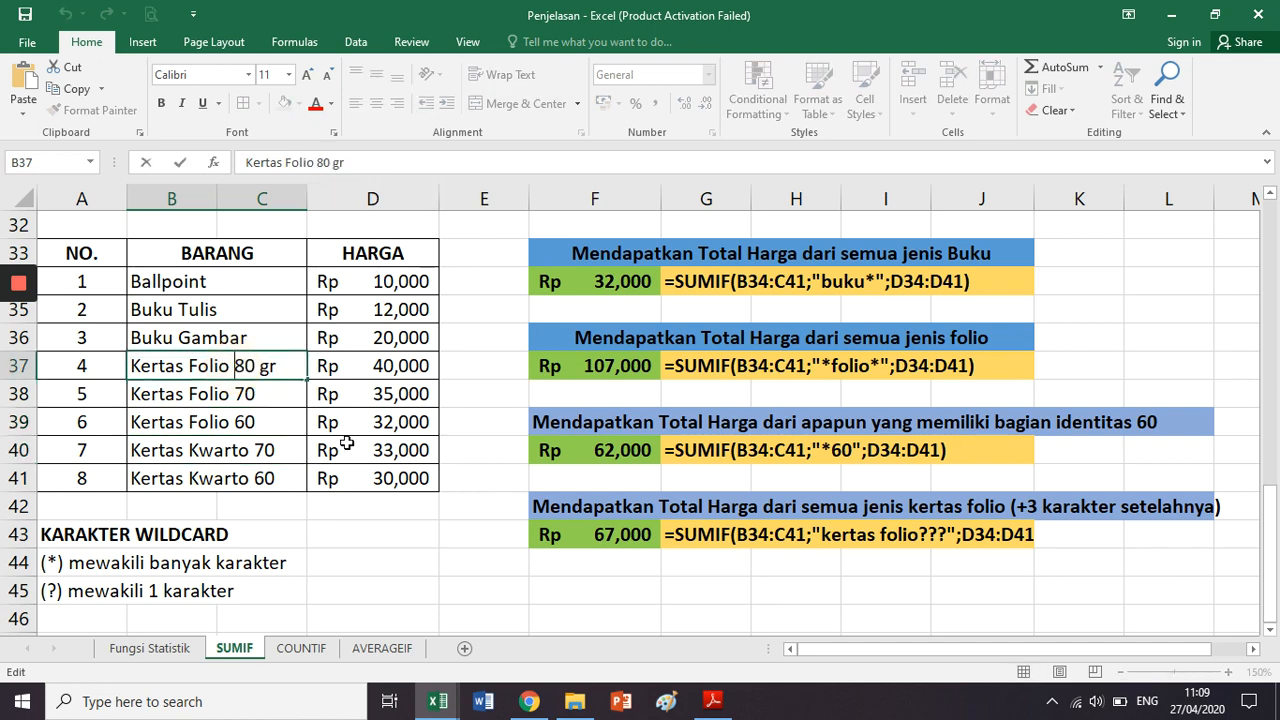
key("Left")
key("Right")
key("shift+Right")
key("shift+Right")
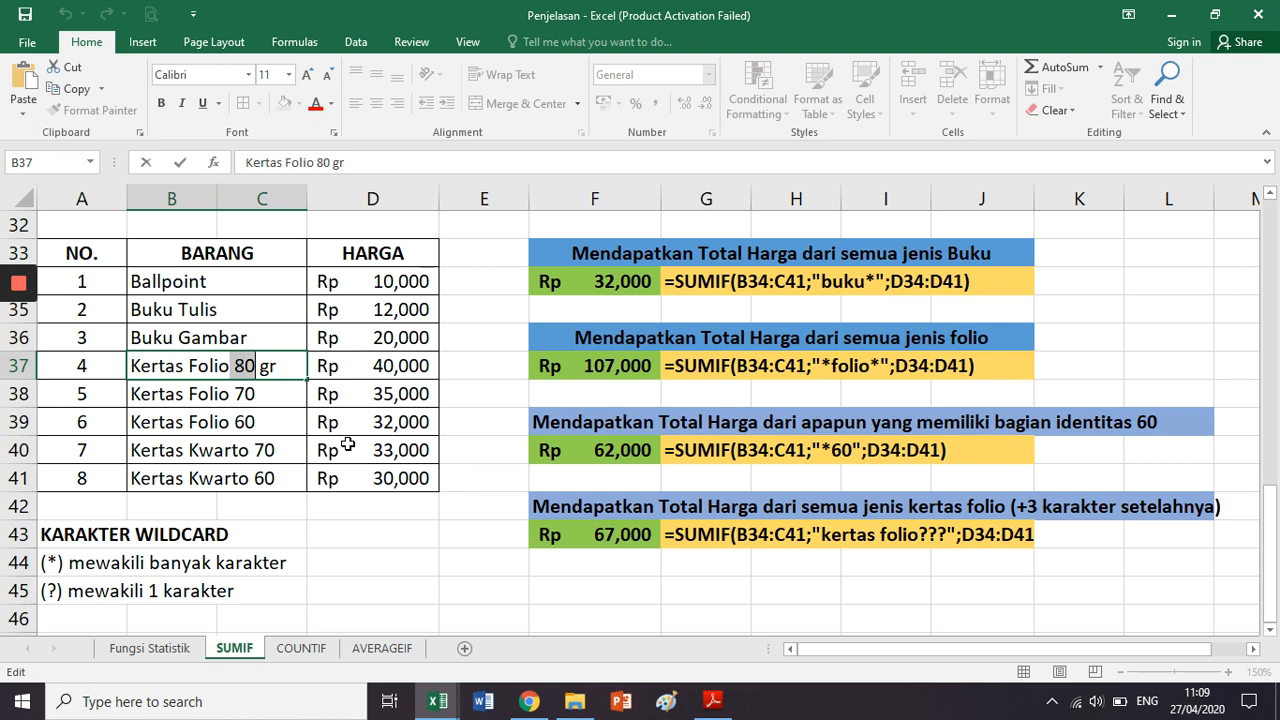
key("shift+Right")
key("shift+Right")
key("shift+Right")
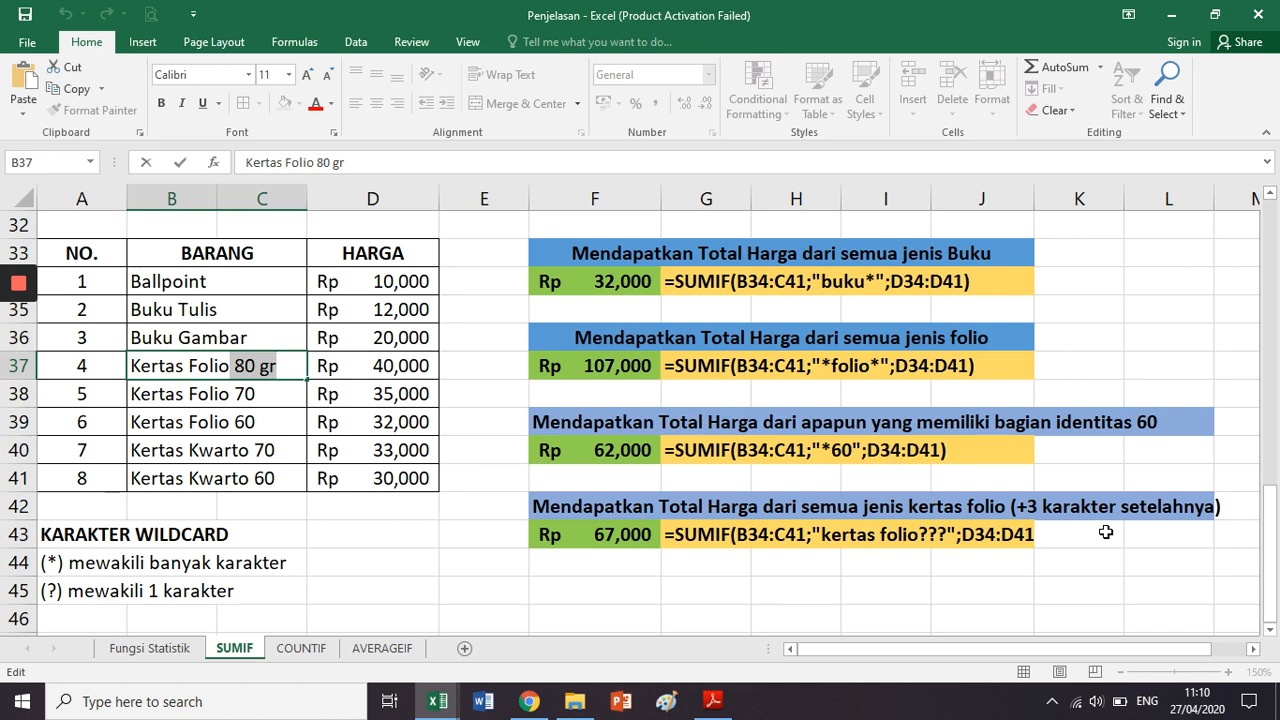
key("Return")
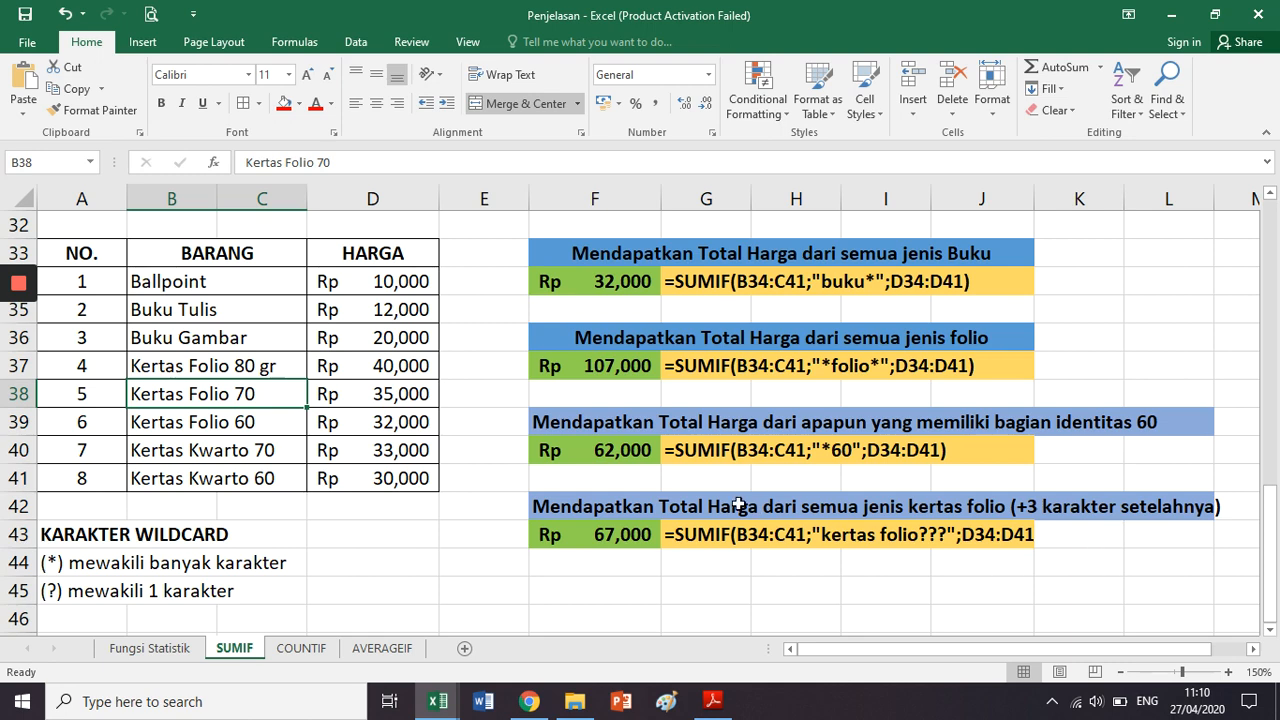
Switch to the COUNTIF sheet and highlight the student table's number column A5:A12.
scroll(737, 503, "up", 10)
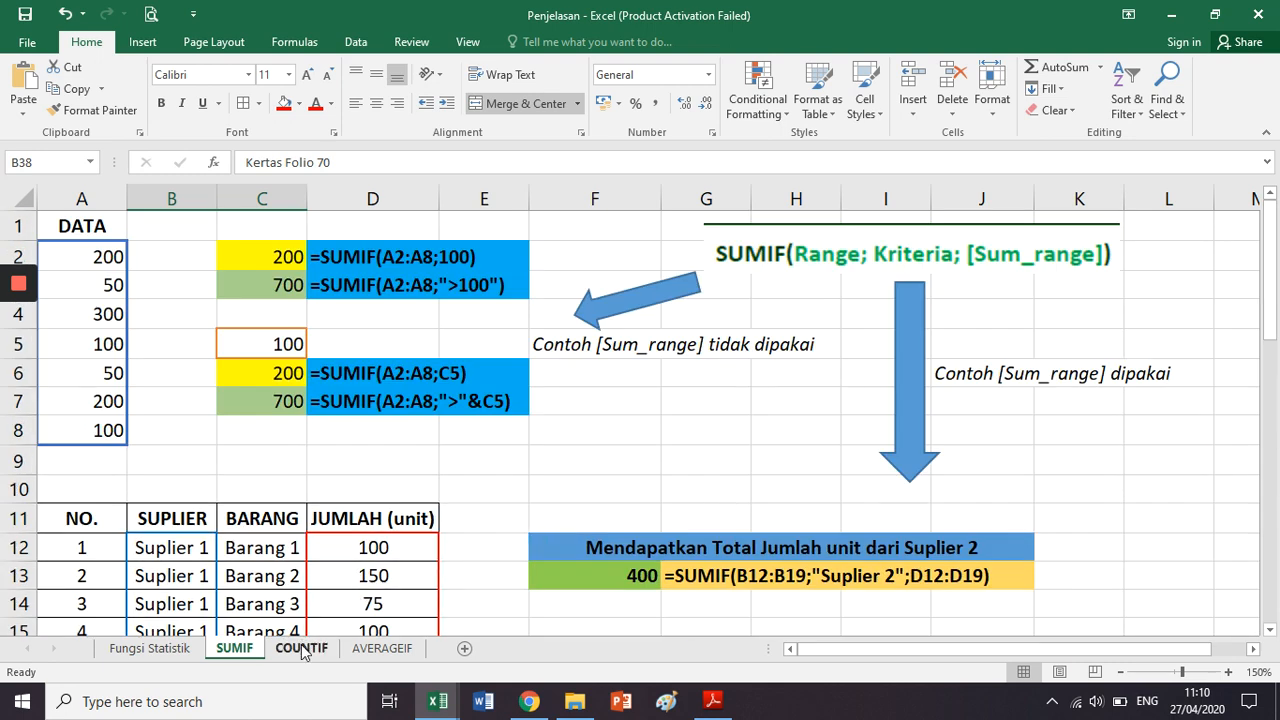
left_click(301, 649)
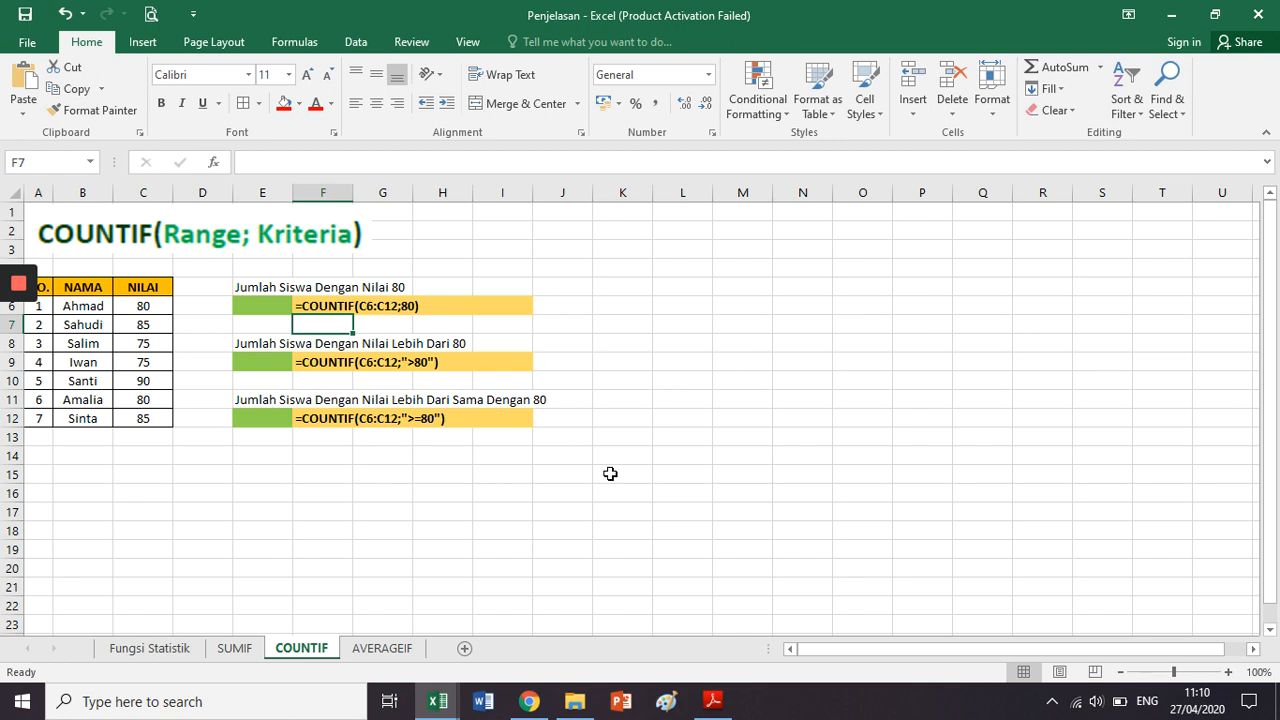
left_click(218, 425)
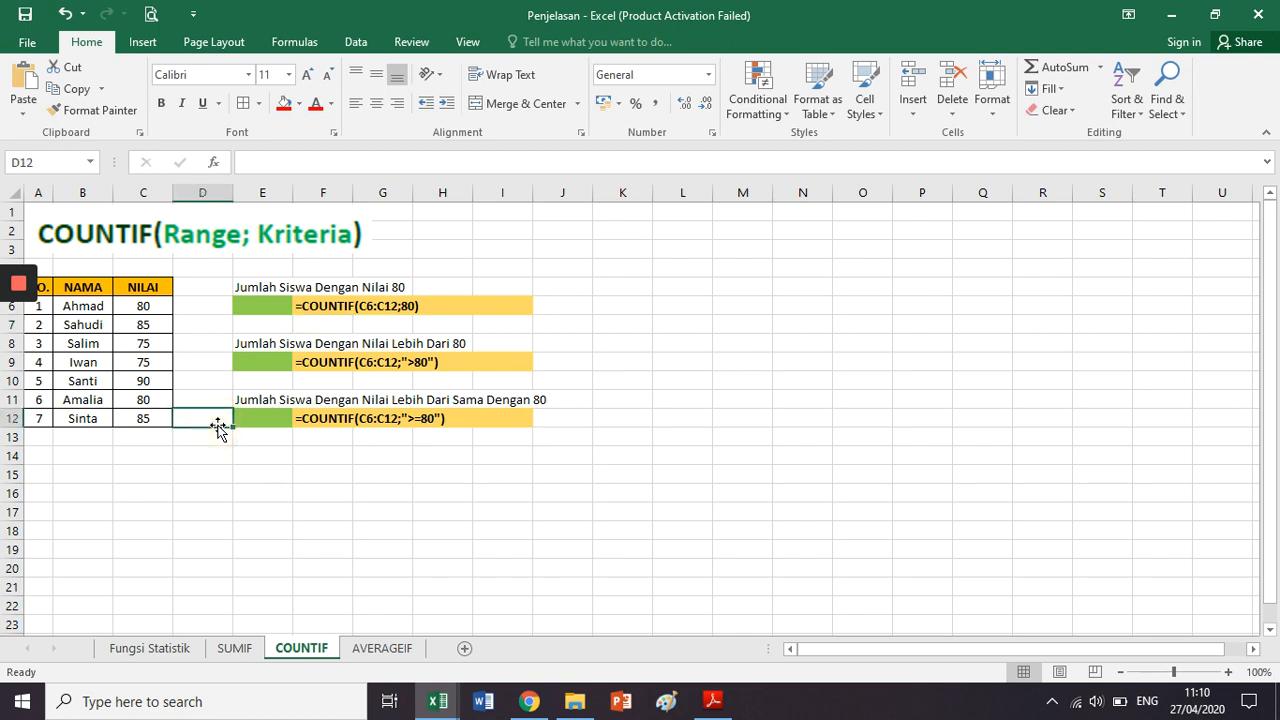
key("Left")
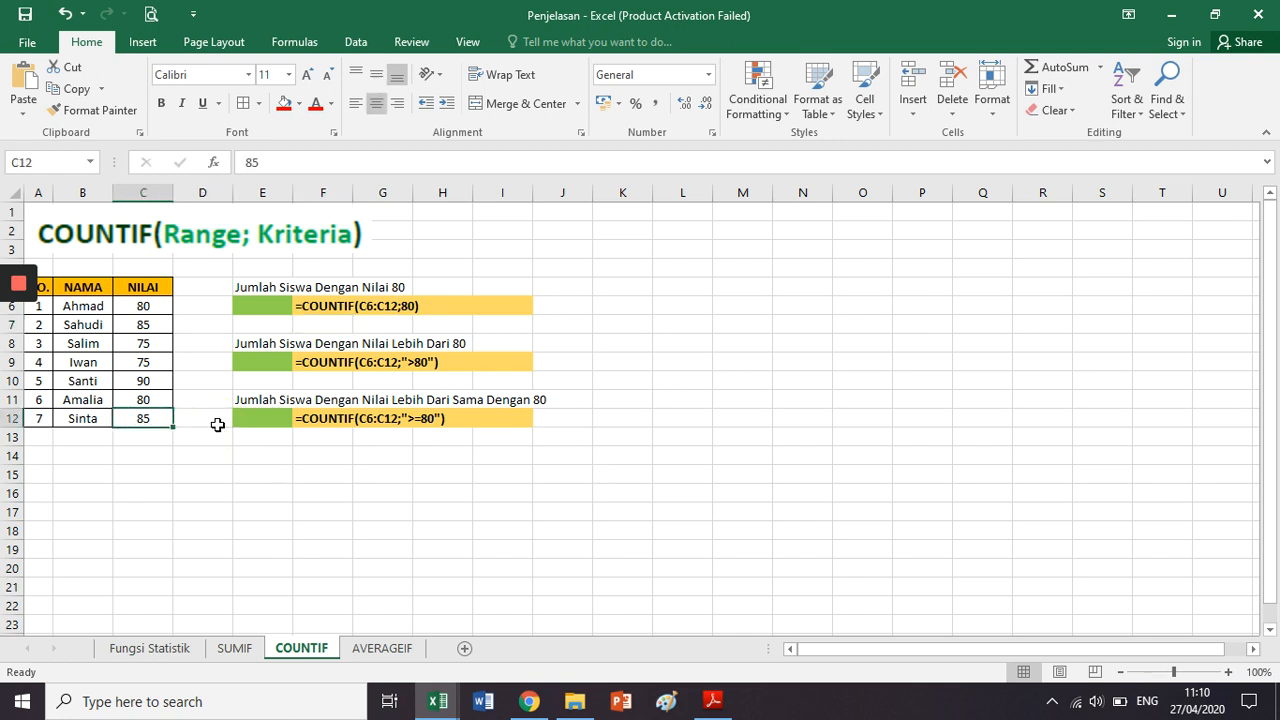
key("Left")
key("Up")
key("Left")
key("Up")
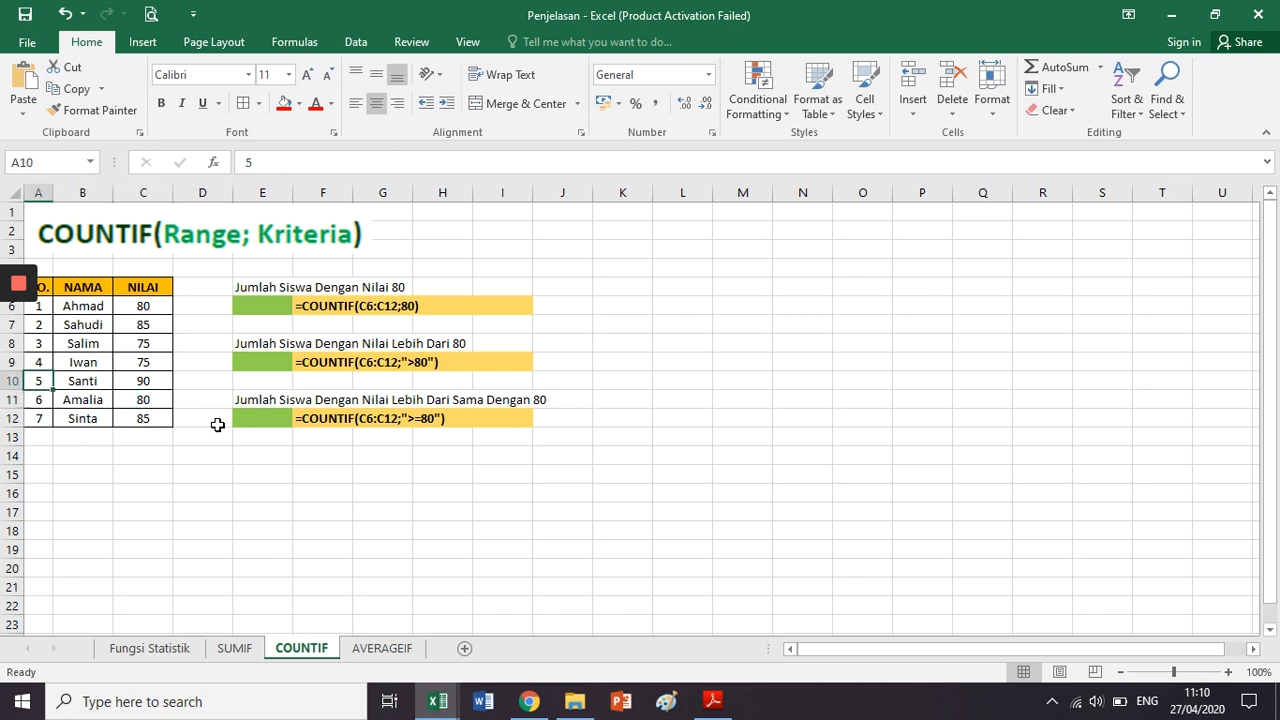
key("Up")
key("Up")
key("Up")
key("Up")
key("Up")
key("ctrl+shift+Down")
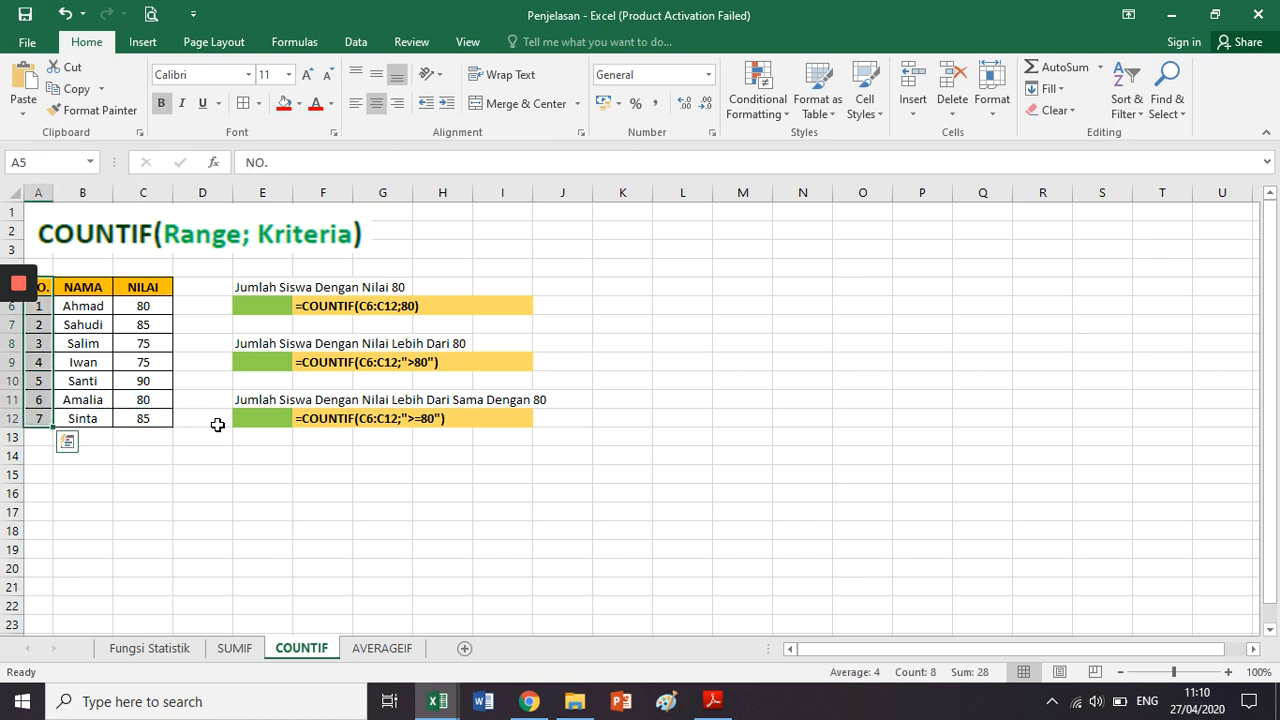
Highlight the student names in B6:B12 to examine them.
key("Right")
key("Down")
key("shift+Down")
key("shift+Down")
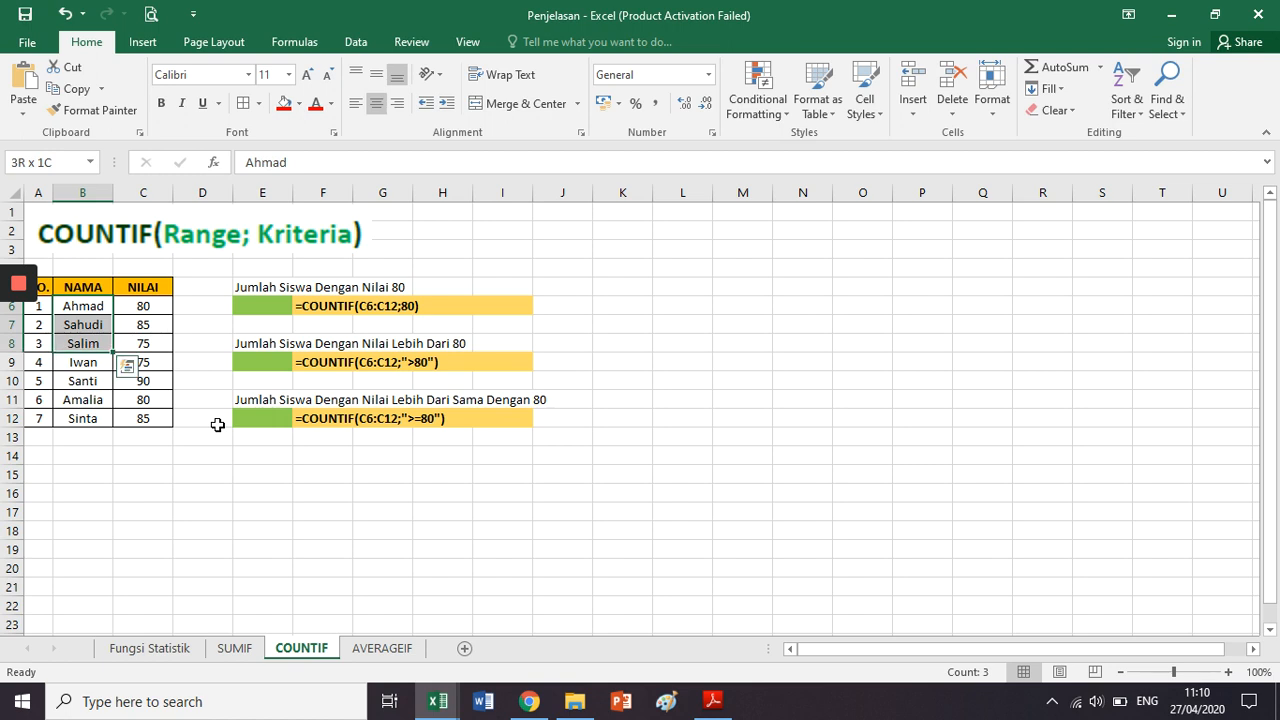
key("shift+Down")
key("shift+Down")
key("shift+Down")
key("shift+Down")
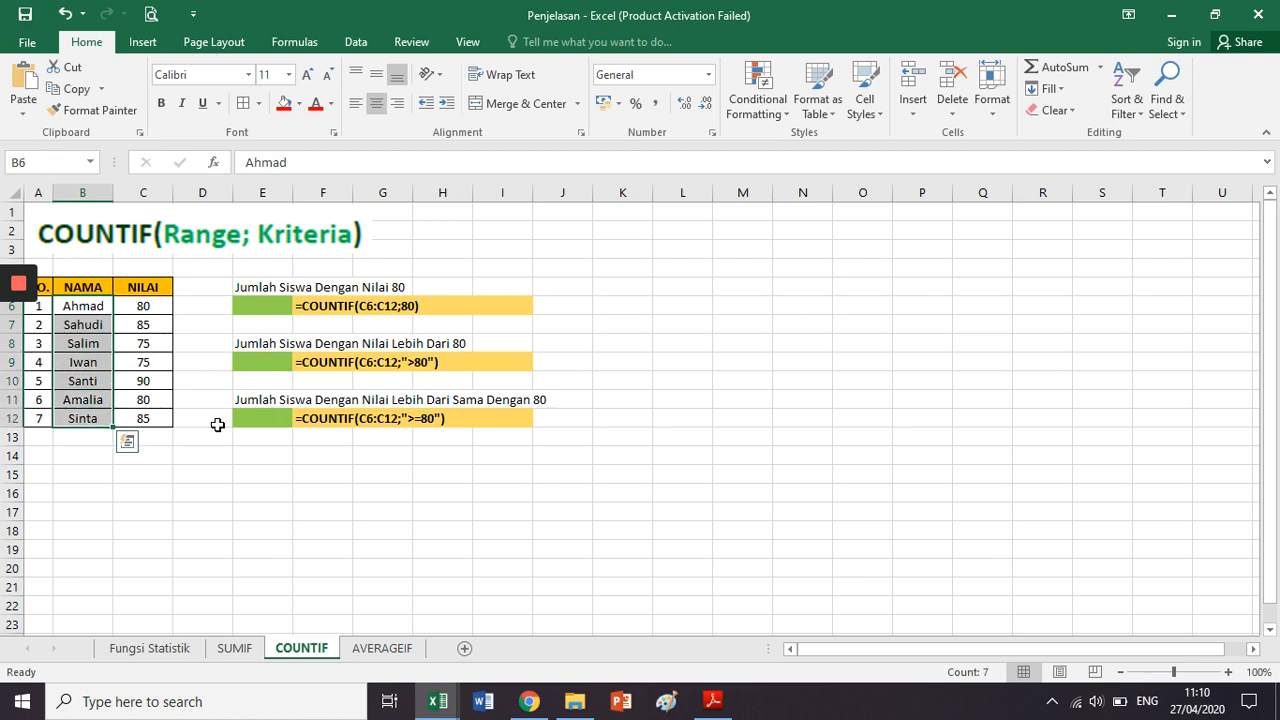
Highlight the student scores in the NILAI column, starting from C6, to examine them.
key("Right")
key("shift+Down")
key("shift+Down")
key("shift+Down")
key("shift+Down")
key("shift+Down")
key("shift+Down")
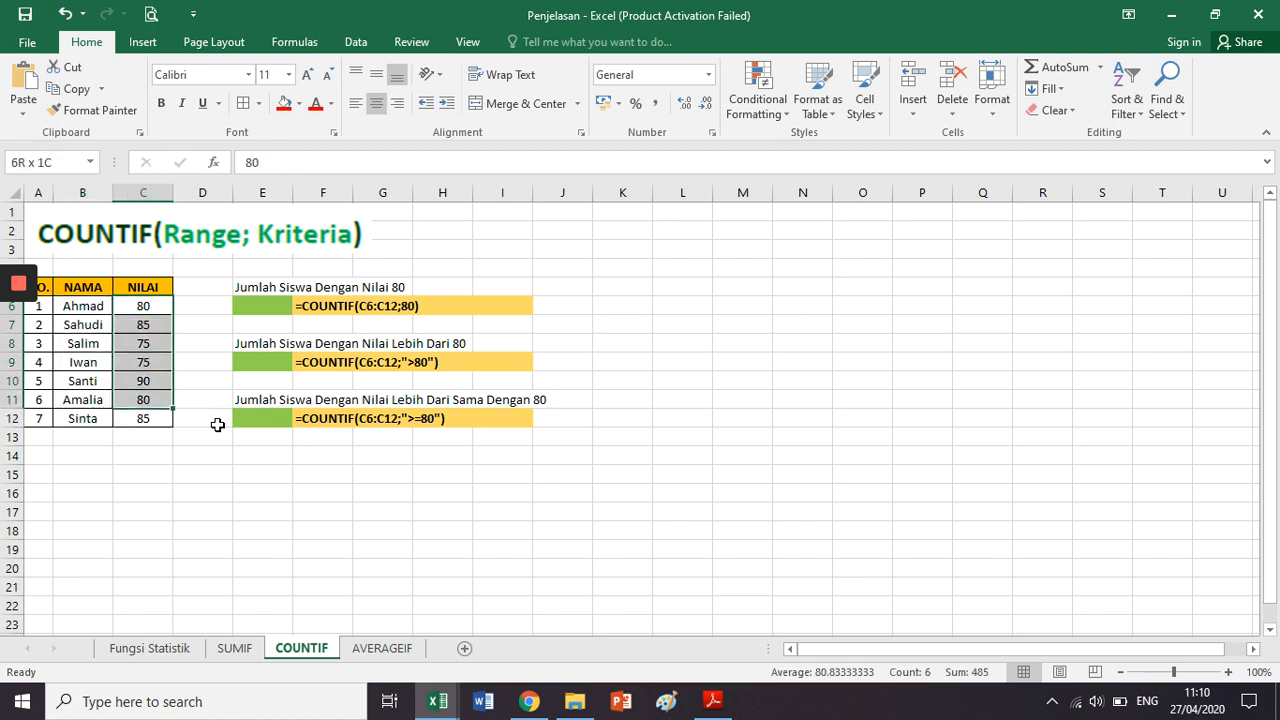
Make the "Jumlah Siswa Dengan Nilai 80" heading in E5 bold.
key("Right")
key("Right")
key("Up")
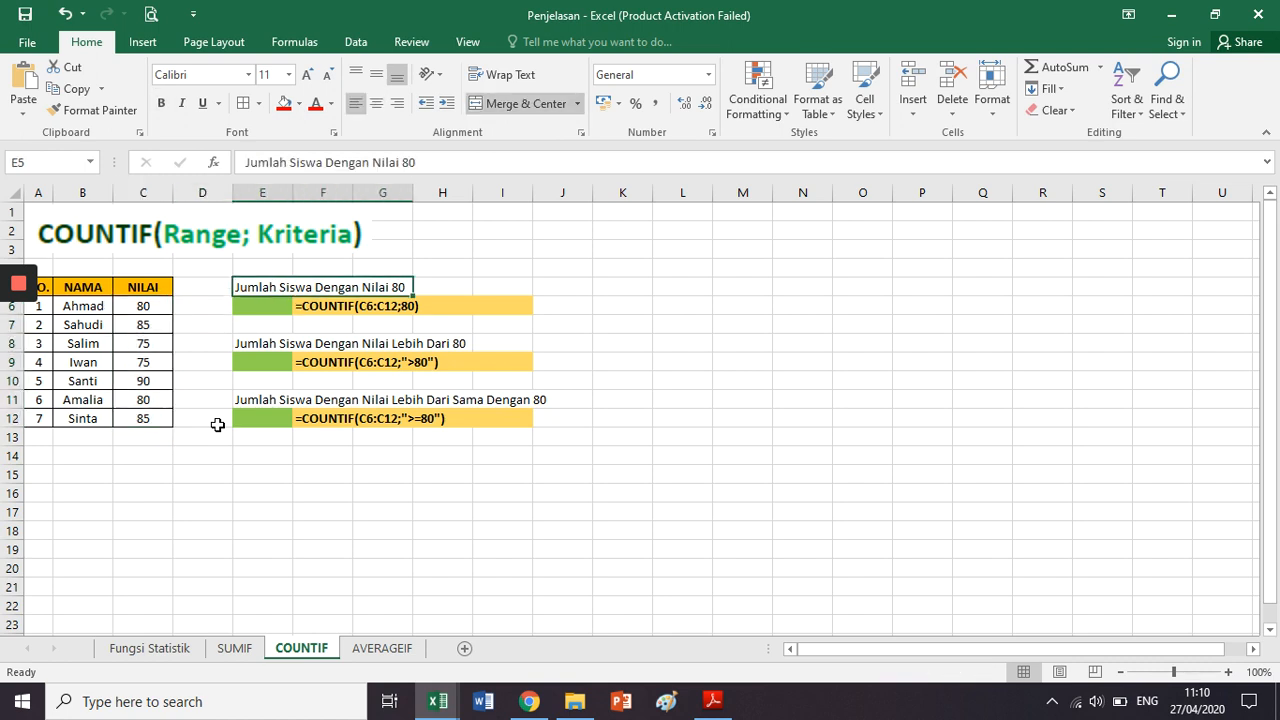
key("ctrl+b")
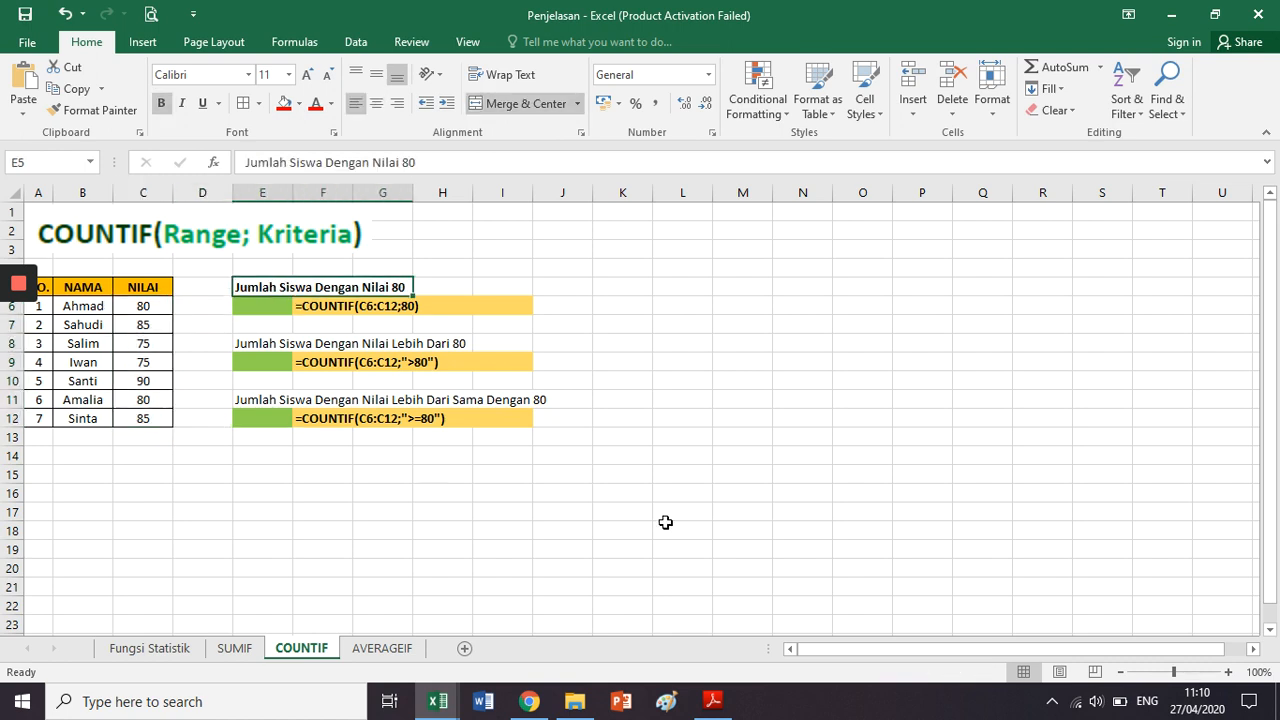
Enter =COUNTIF(C6:C12;80) in E6 to count the students scoring exactly 80, and check the matching scores in C6 and C11.
left_click(1229, 673)
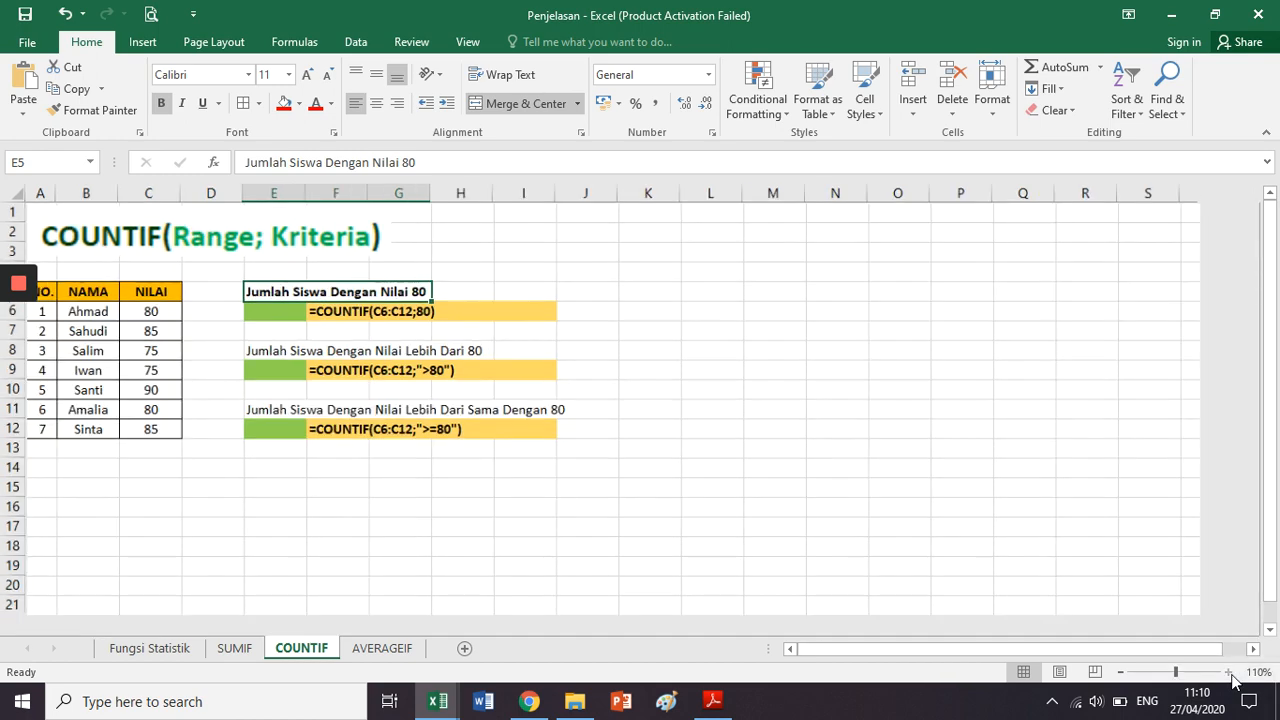
left_click(1229, 673)
left_click(1229, 673)
left_click(369, 348)
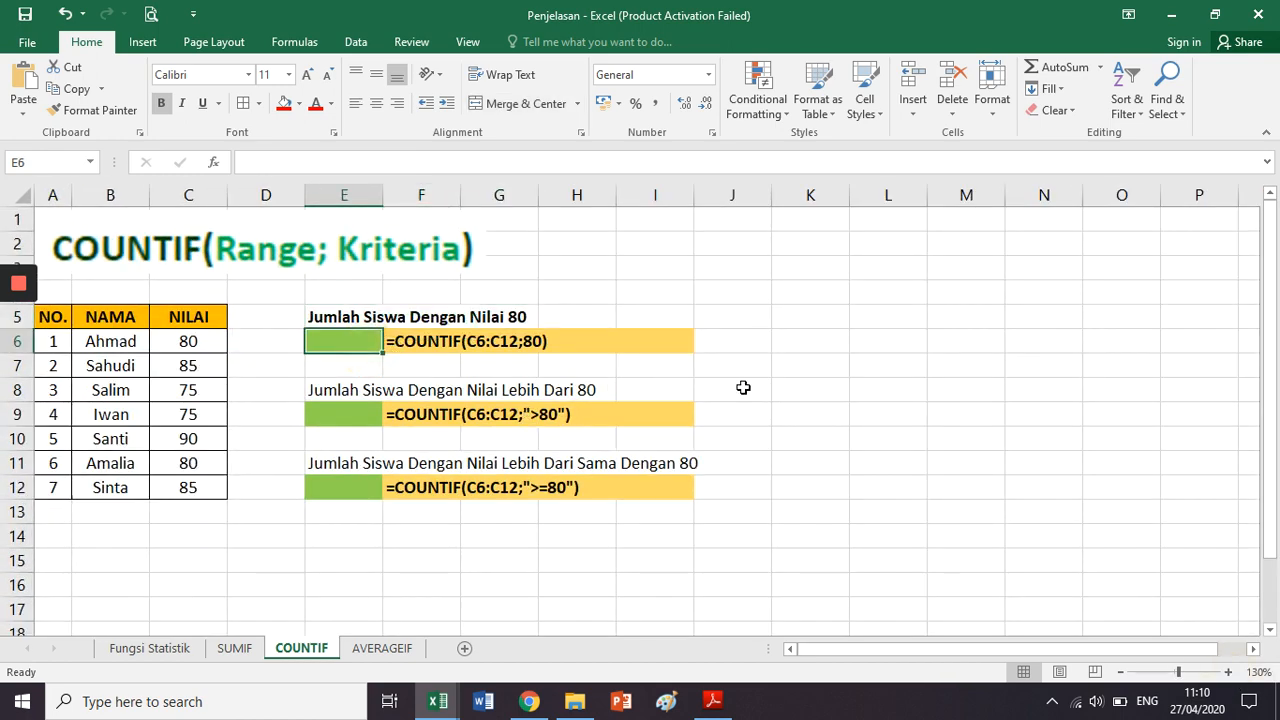
type("=cou")
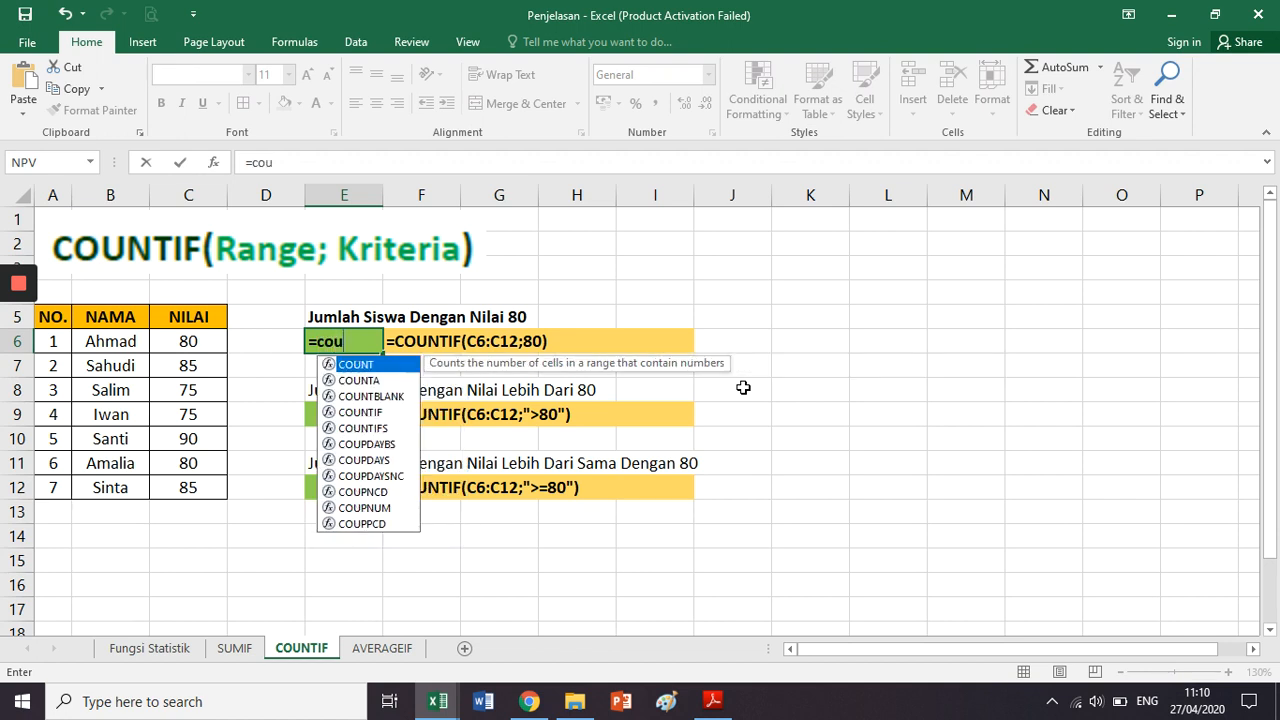
type("ntif(")
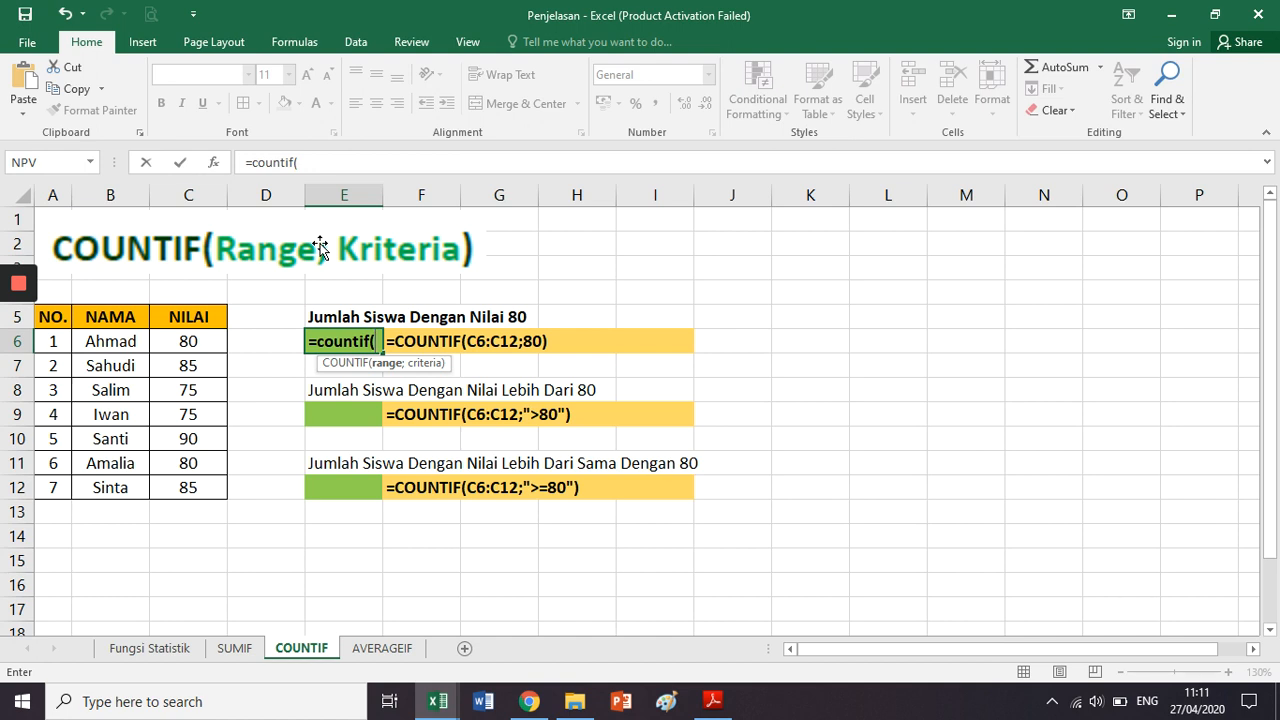
left_click(190, 345)
left_click_drag(192, 347, 186, 488)
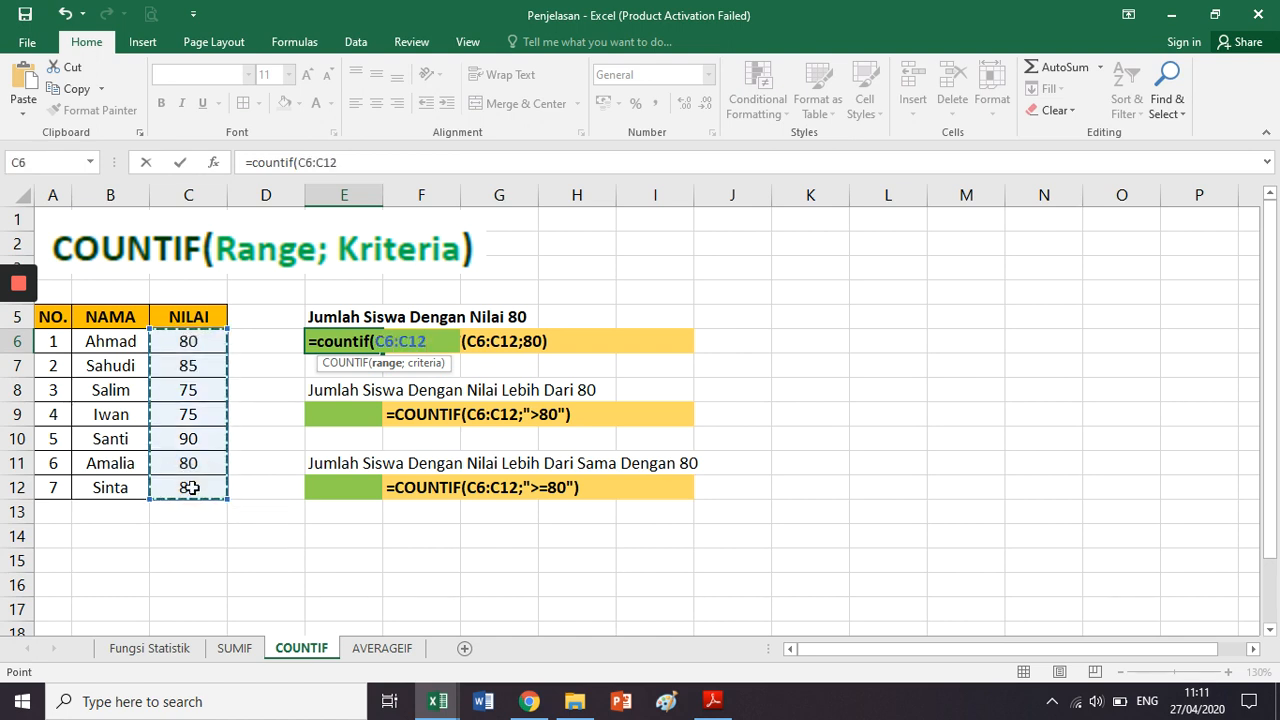
type(";")
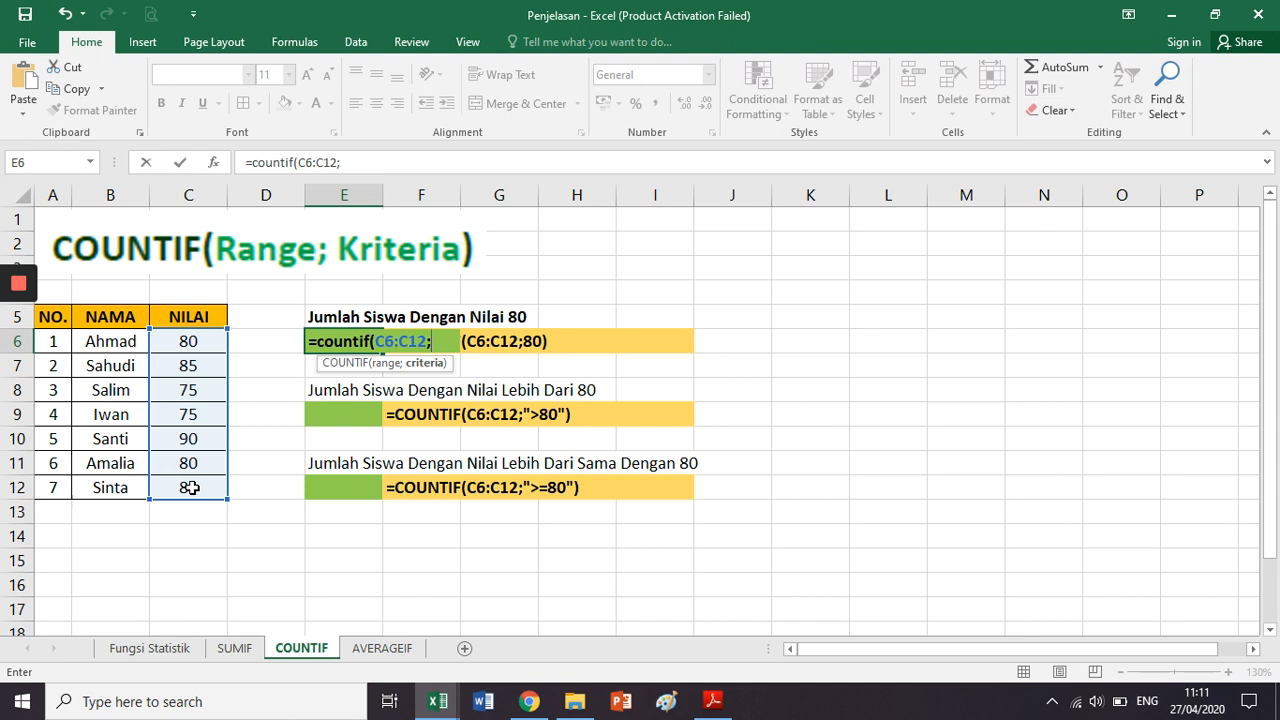
type("80)")
key("Return")
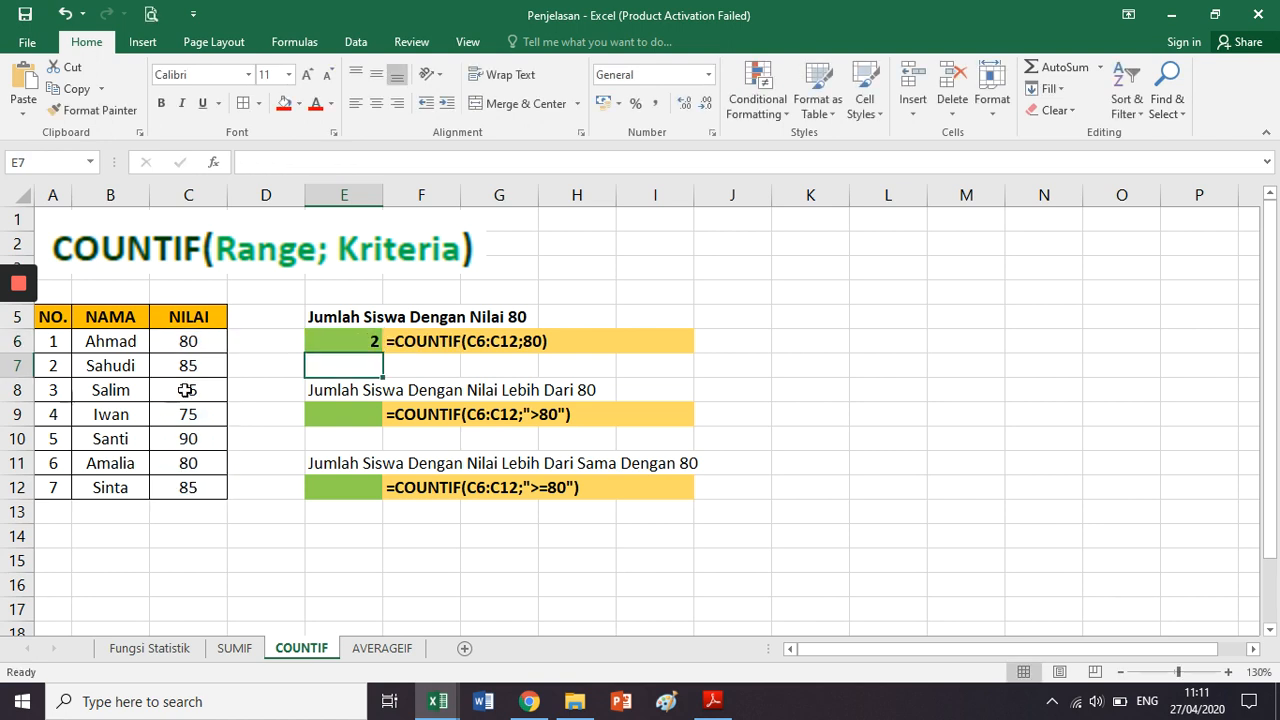
left_click(186, 345)
left_click(187, 460)
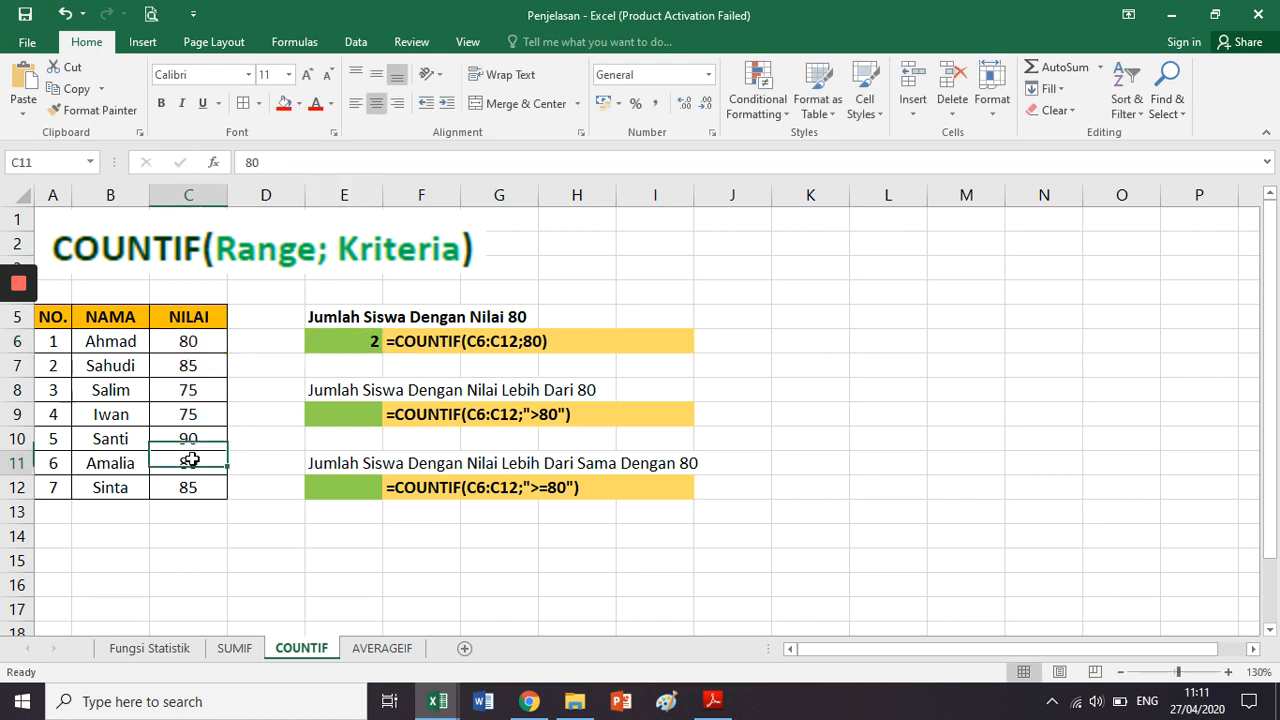
Make the "Jumlah Siswa Dengan Nilai Lebih Dari 80" heading bold and enter =COUNTIF(C6:C12;">80") in E9.
left_click(355, 392)
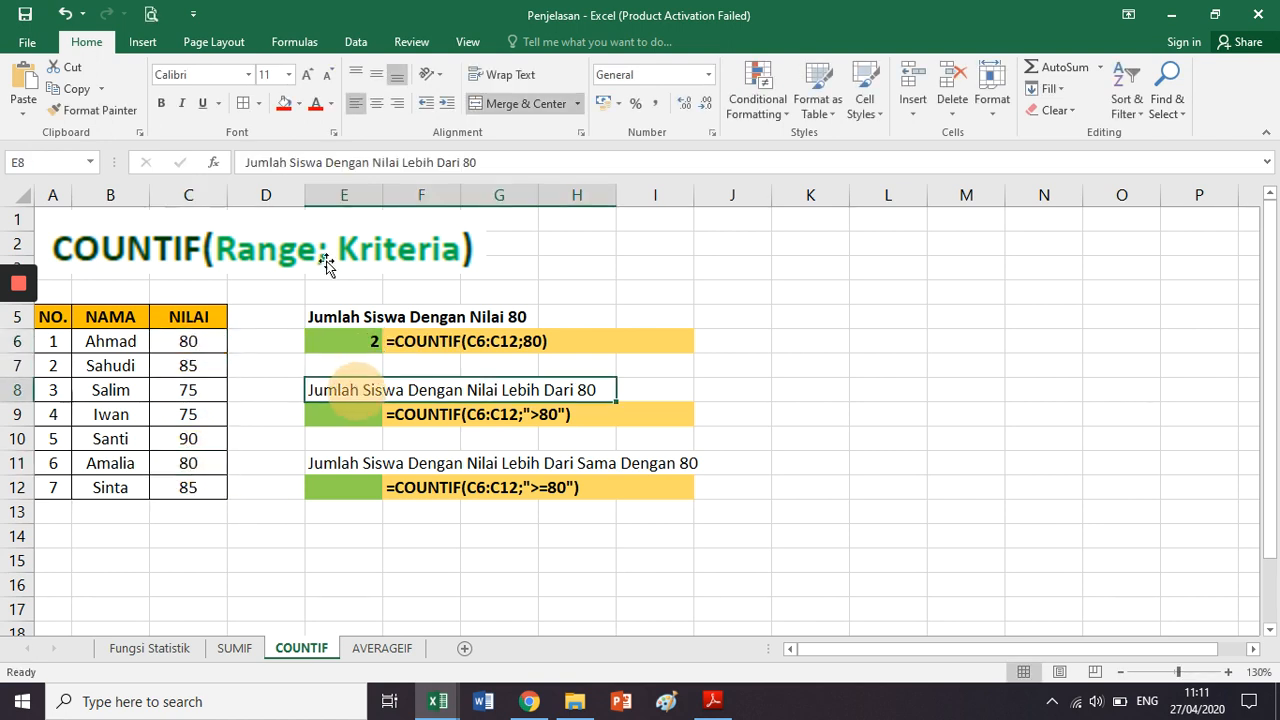
left_click(160, 103)
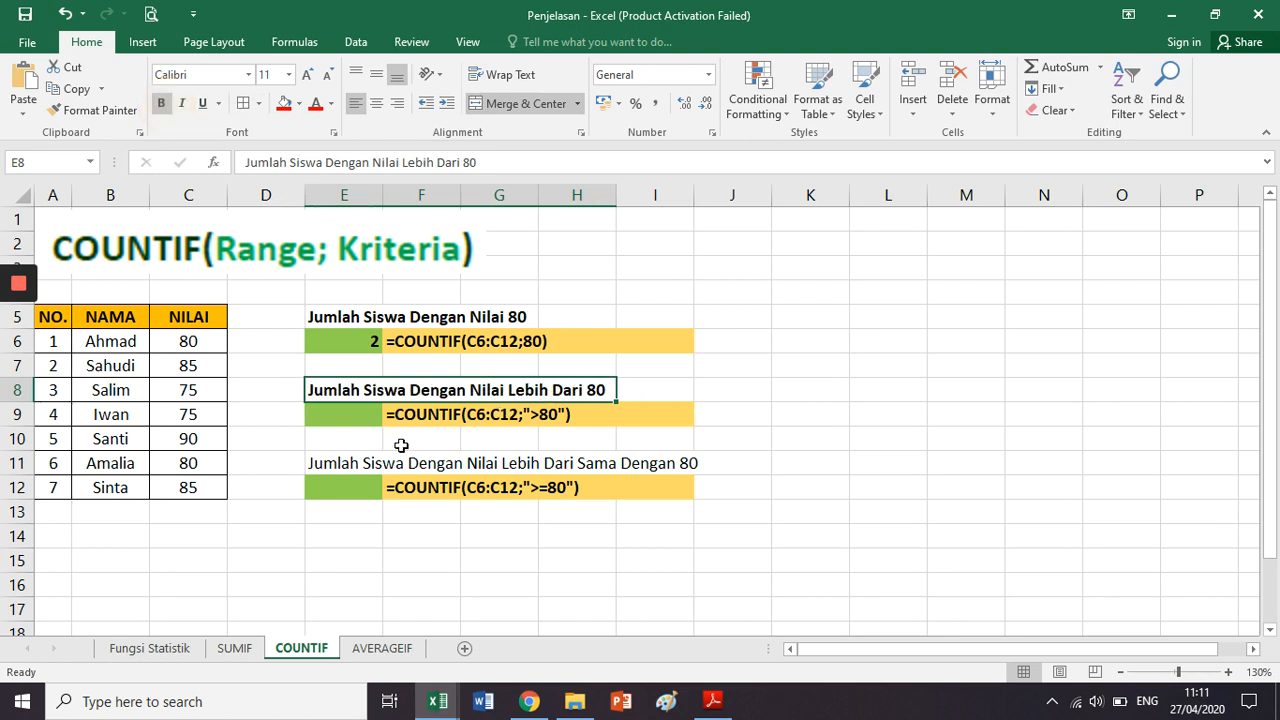
left_click(360, 414)
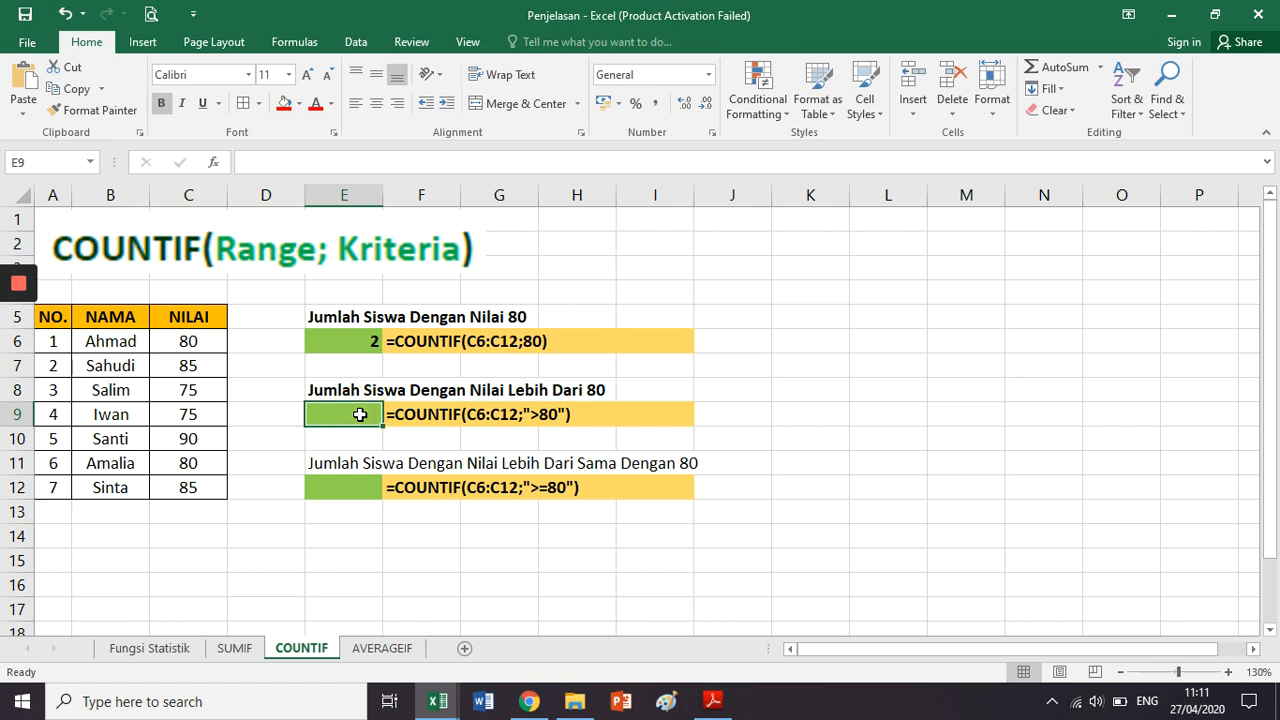
type("=counti")
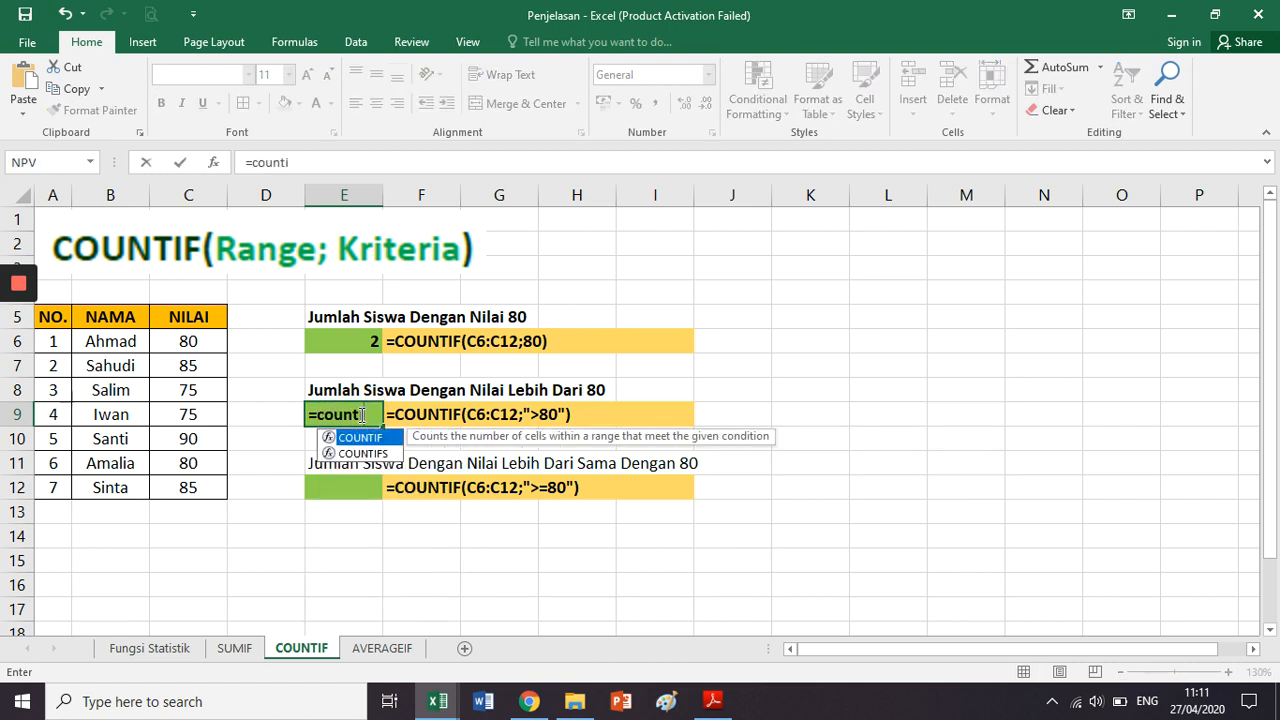
type("f(")
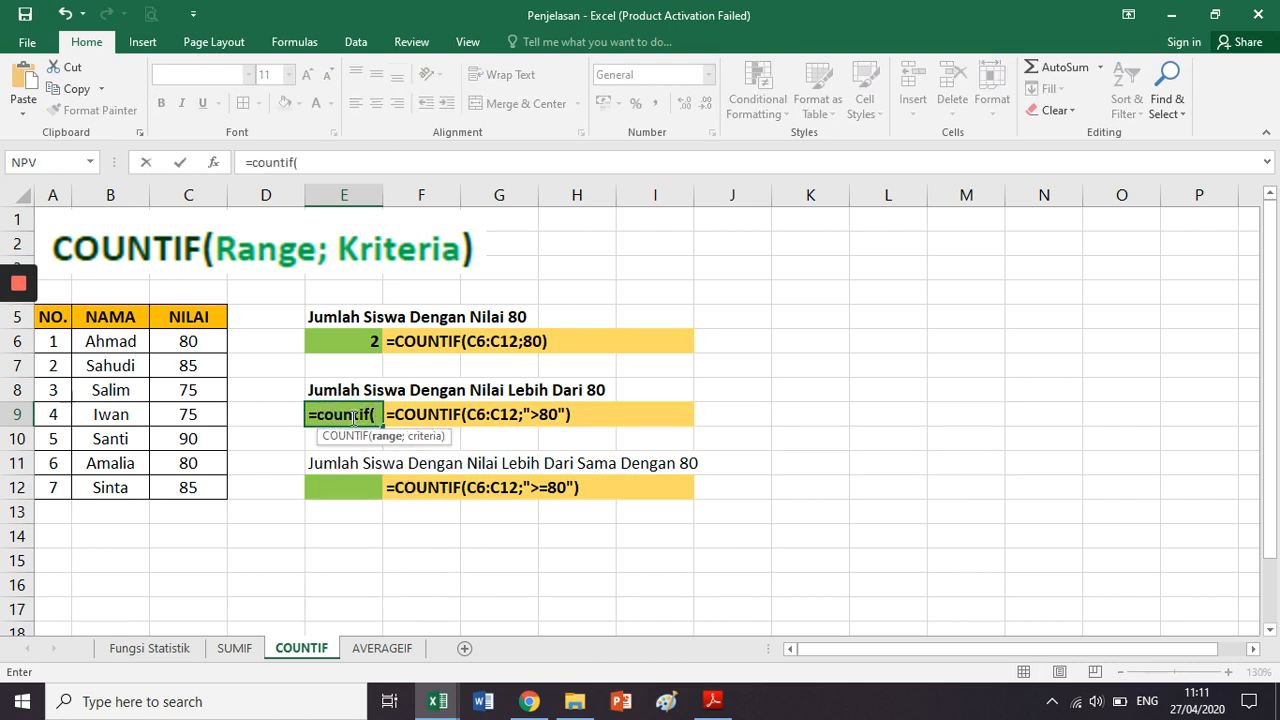
left_click(187, 344)
left_click_drag(187, 344, 190, 487)
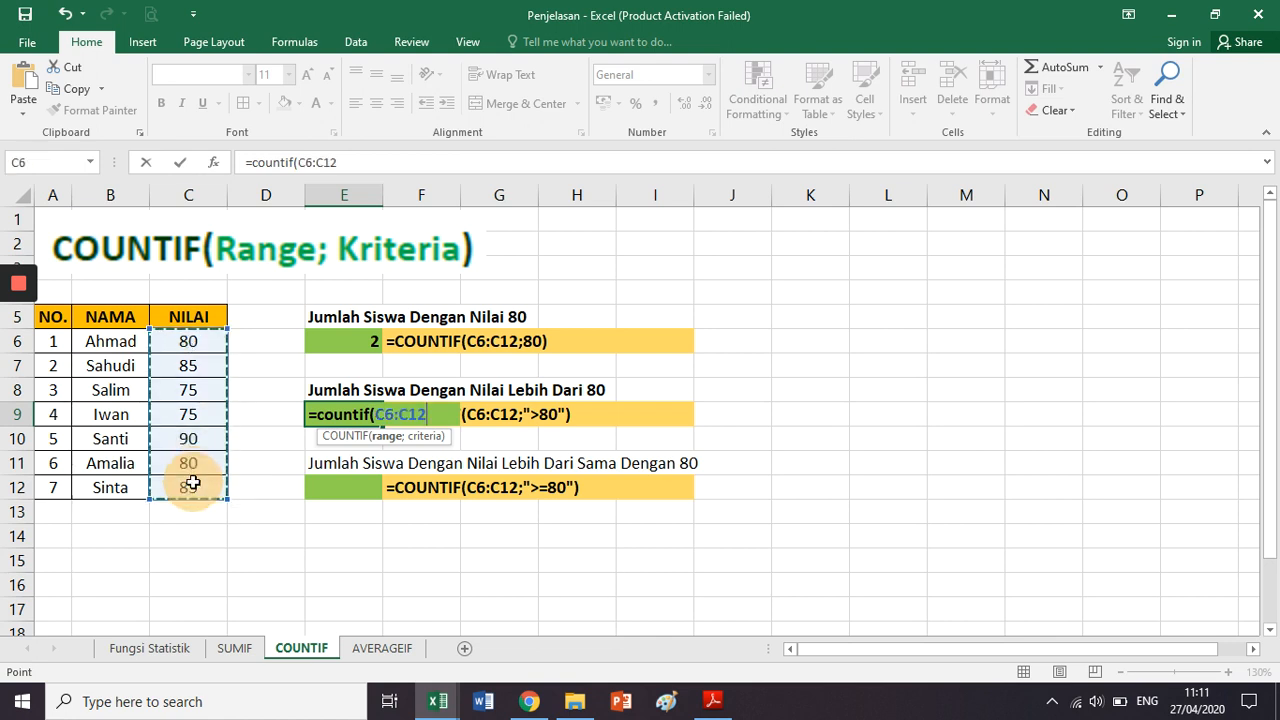
type(";")
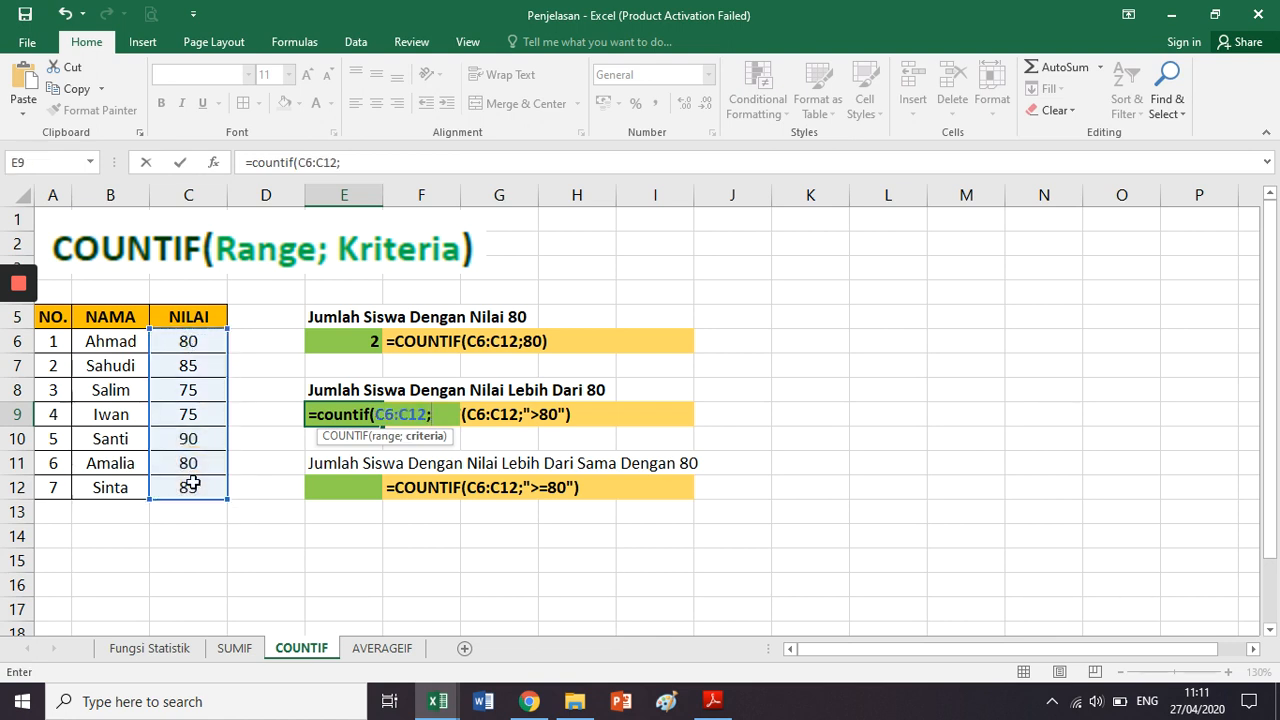
type("\">80\"")
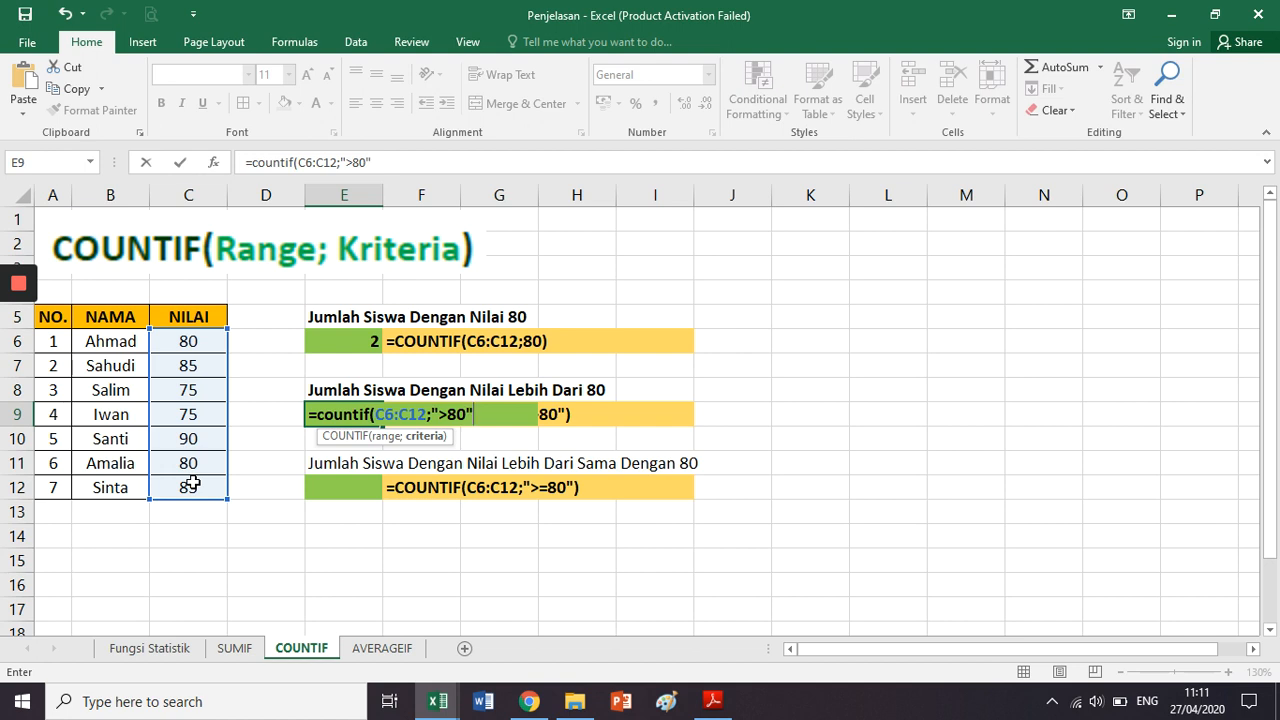
type(")")
key("Return")
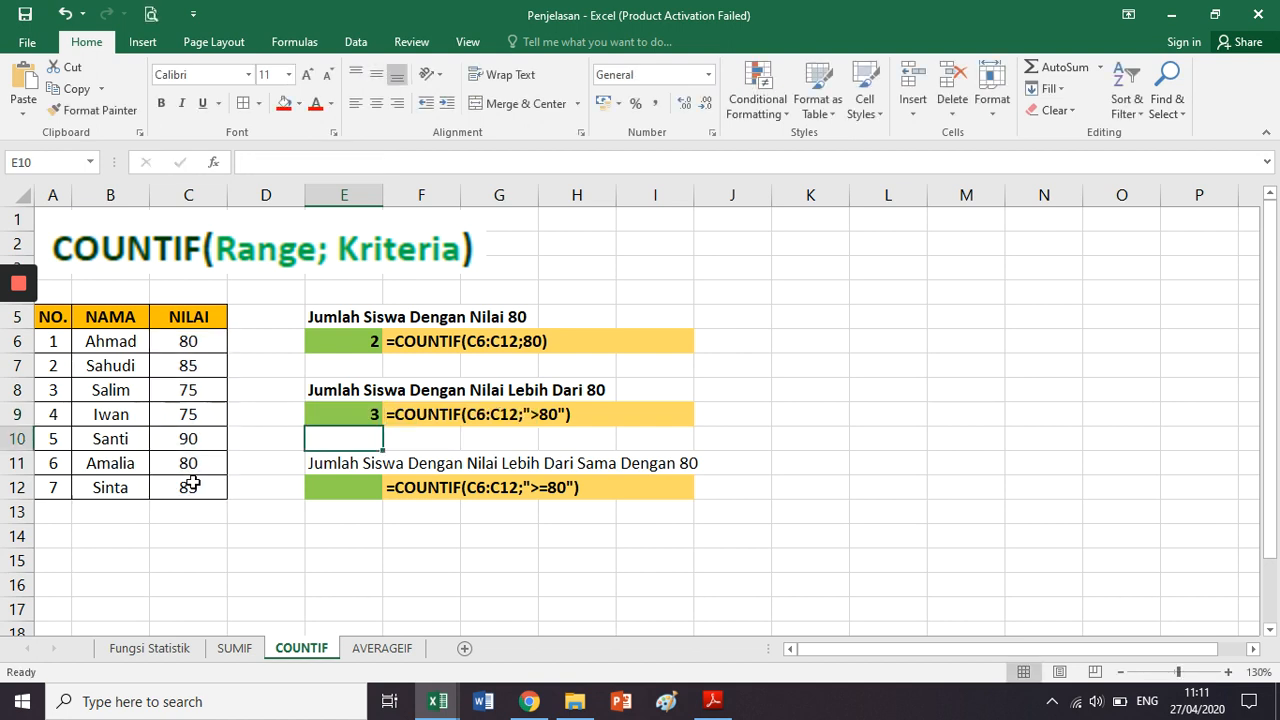
Check the scores above 80 in the NILAI column against the count in E9.
left_click(188, 368)
left_click(178, 436)
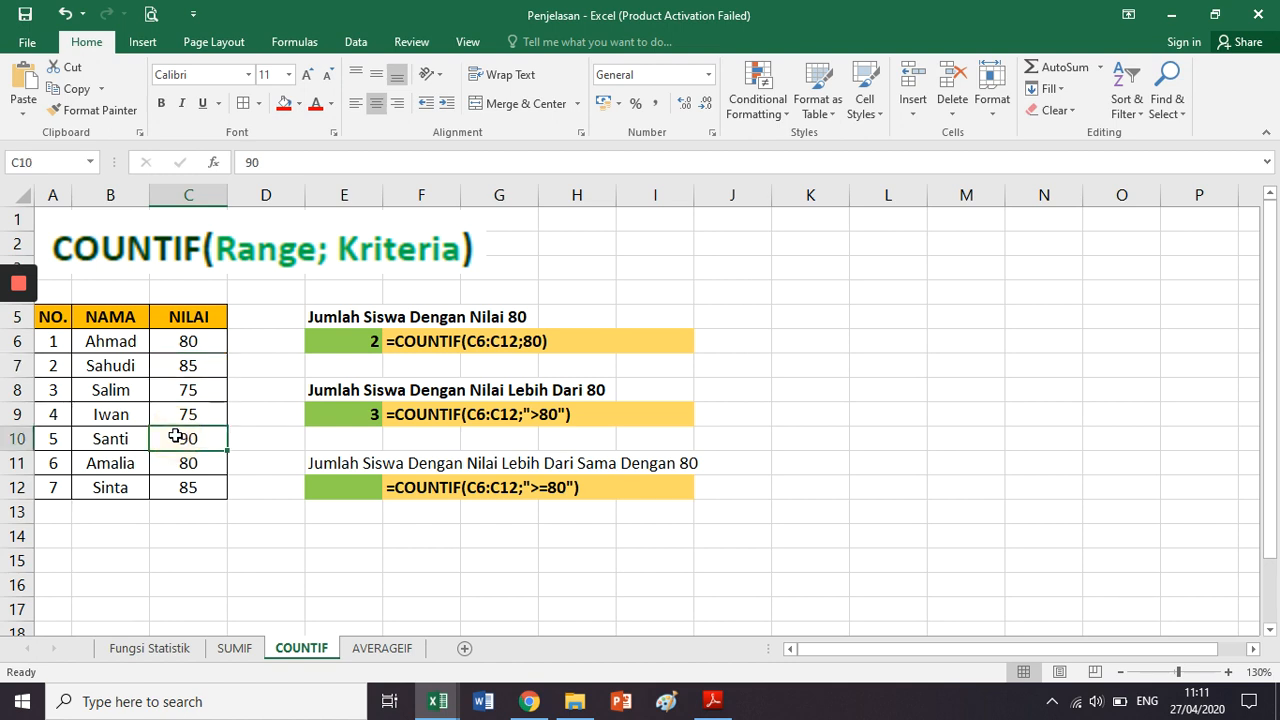
left_click(195, 487)
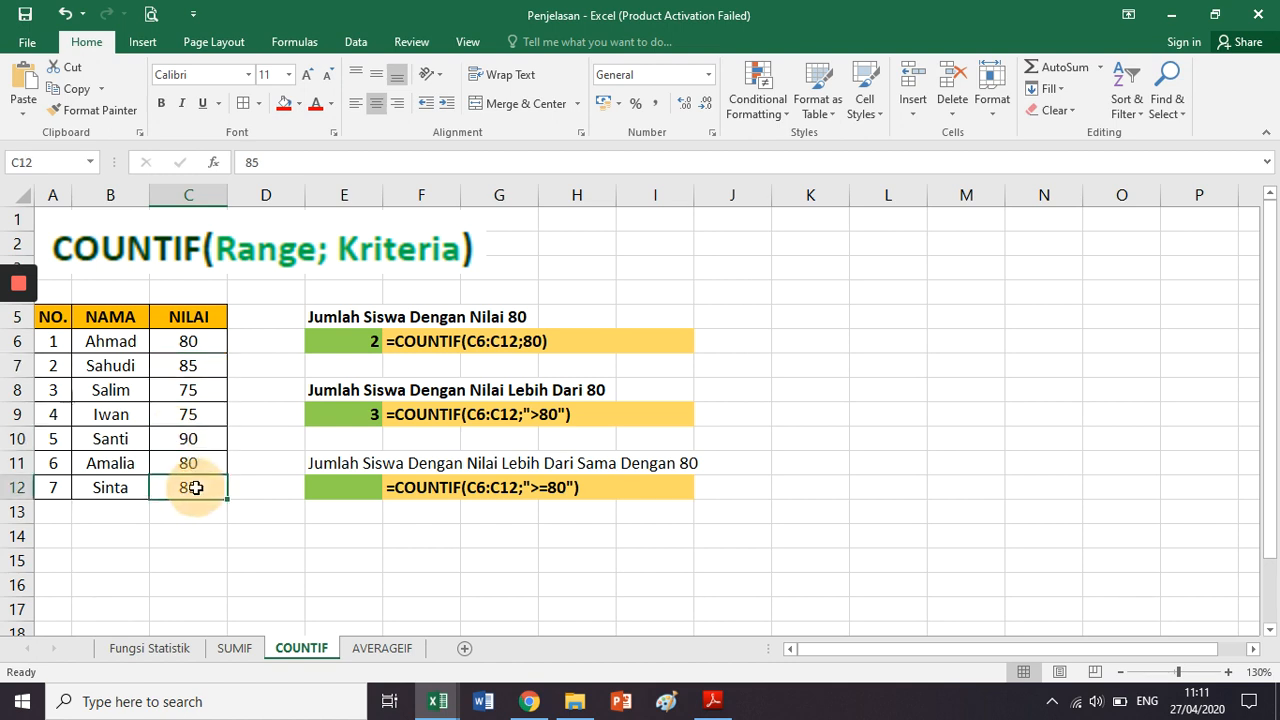
left_click(187, 389)
left_click(205, 440)
left_click(196, 488)
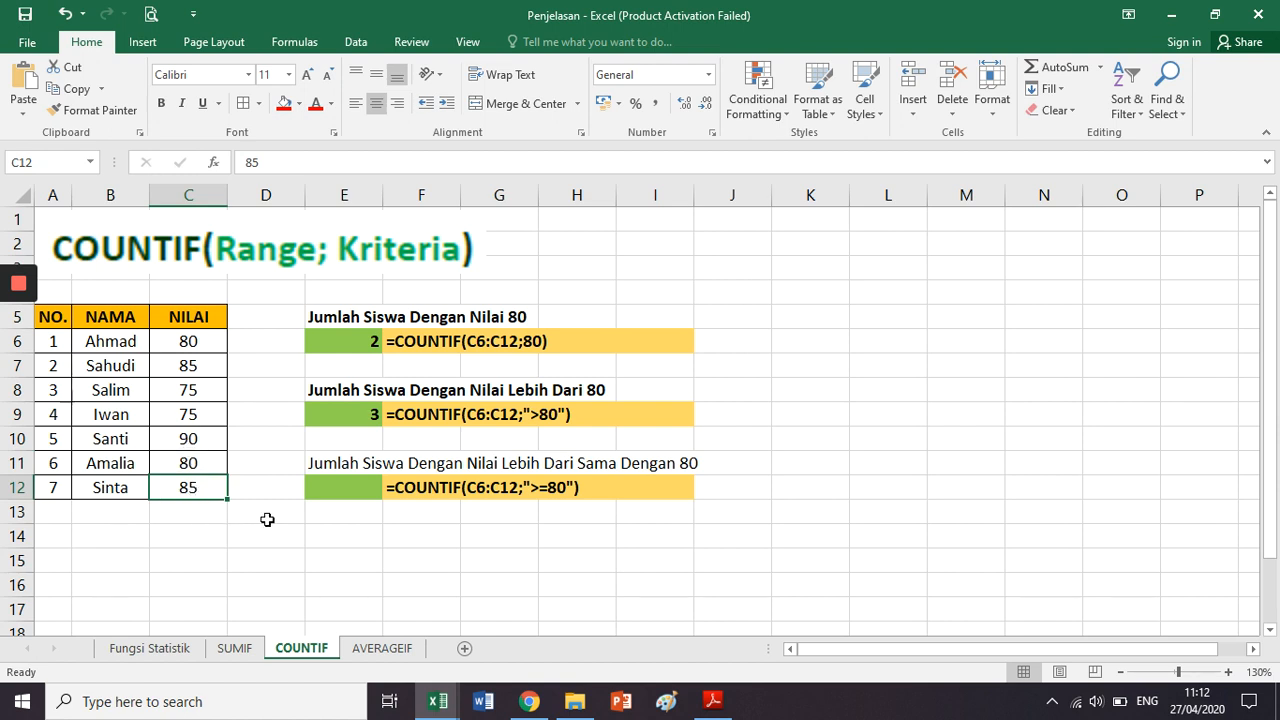
Make the "Jumlah Siswa Dengan Nilai Lebih Dari Sama Dengan 80" heading bold and enter =COUNTIF(C6:C12;">=80") in E12.
left_click(340, 467)
key("ctrl+b")
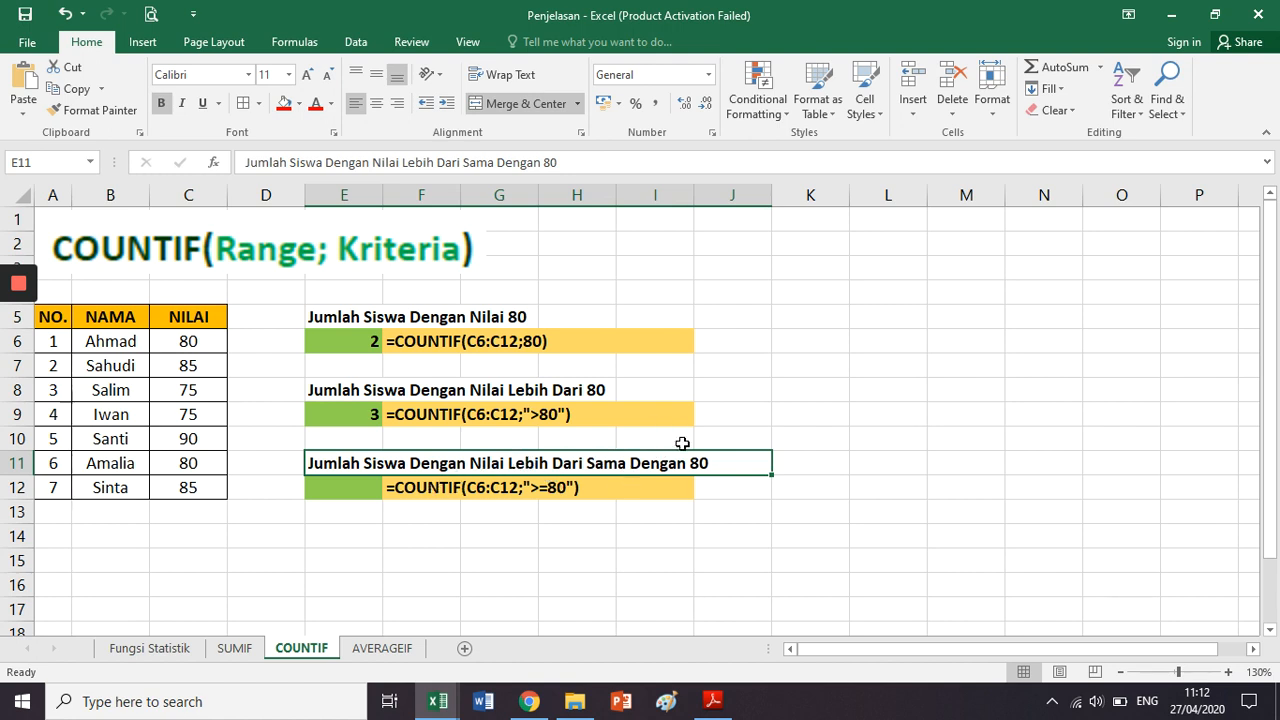
left_click(369, 480)
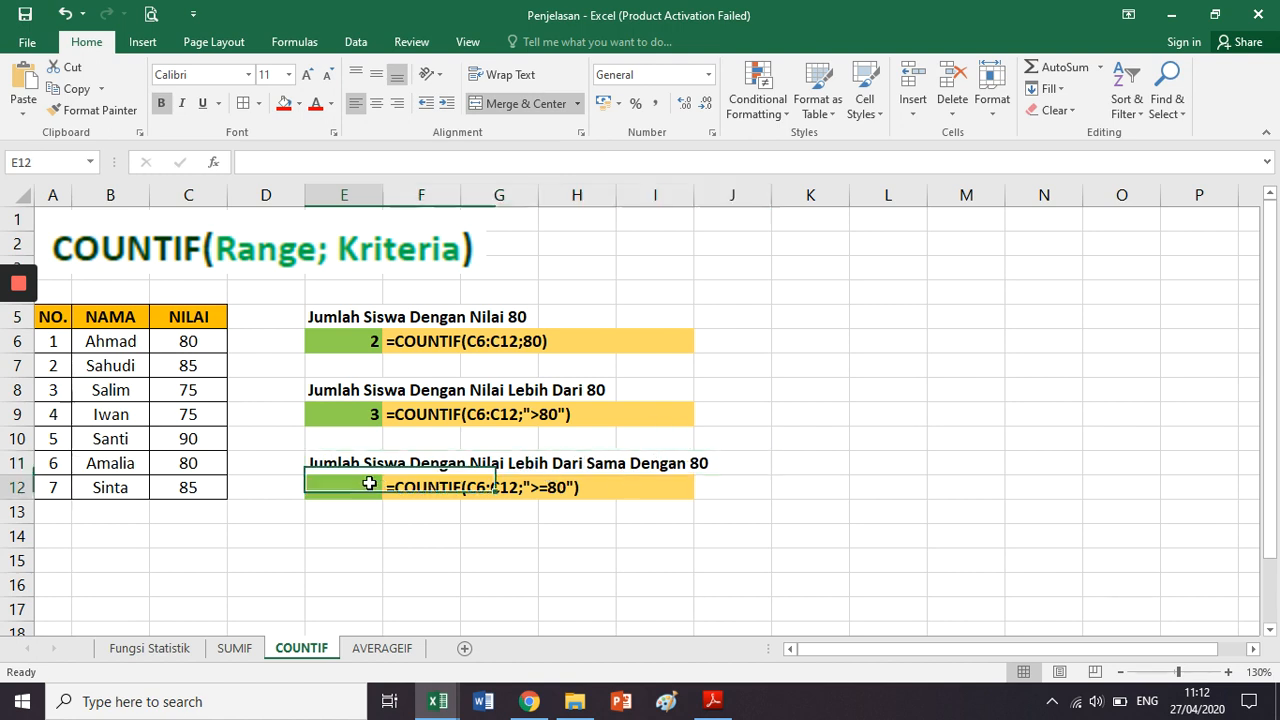
type("=co")
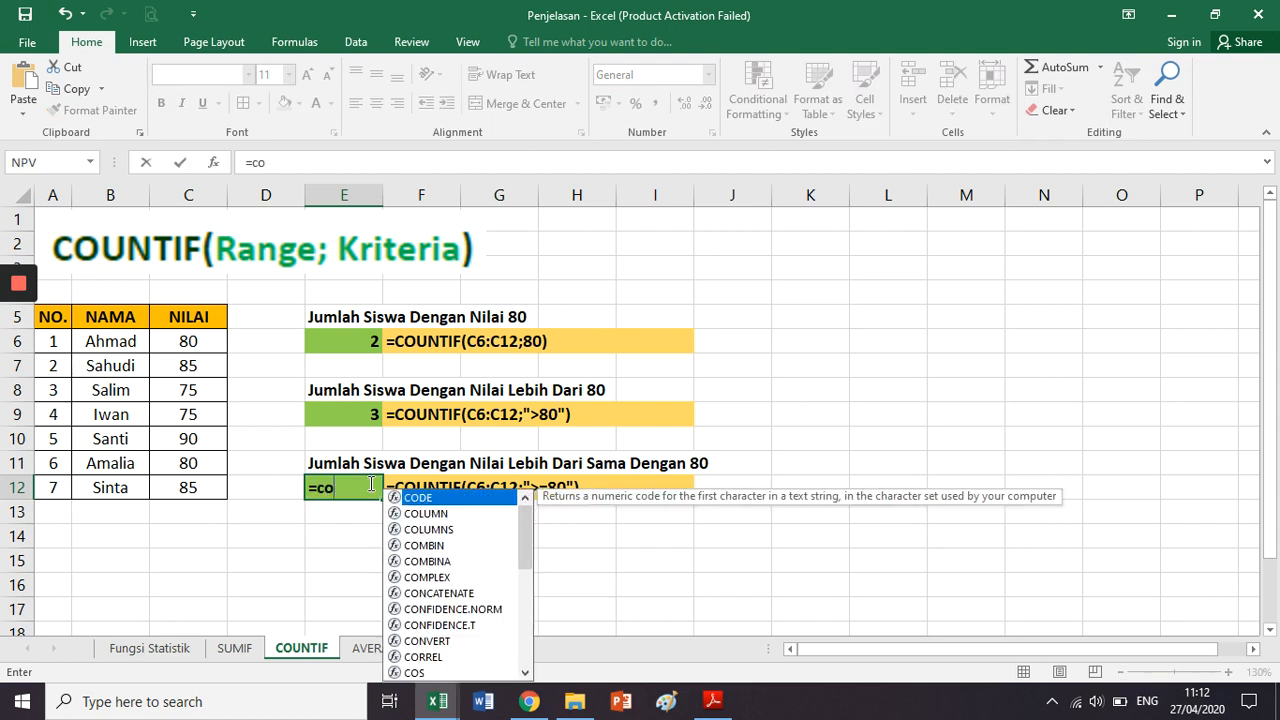
type("untif(")
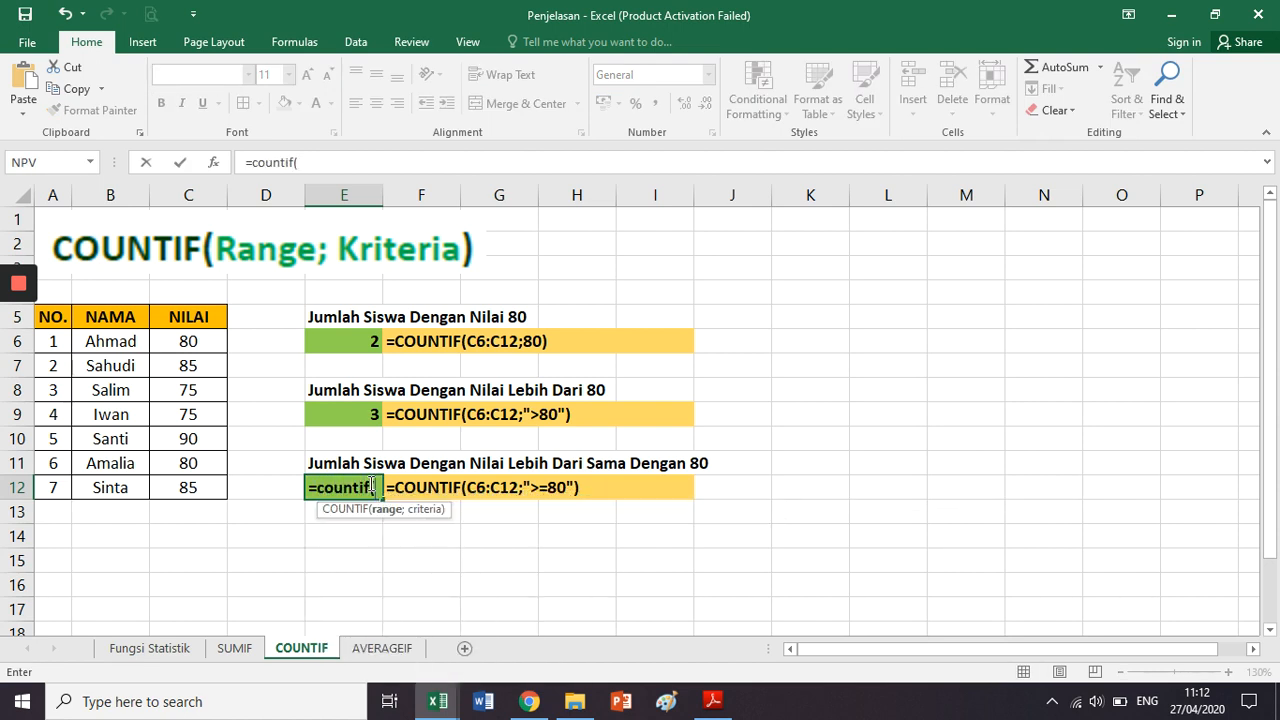
left_click_drag(176, 340, 197, 476)
type(";\">")
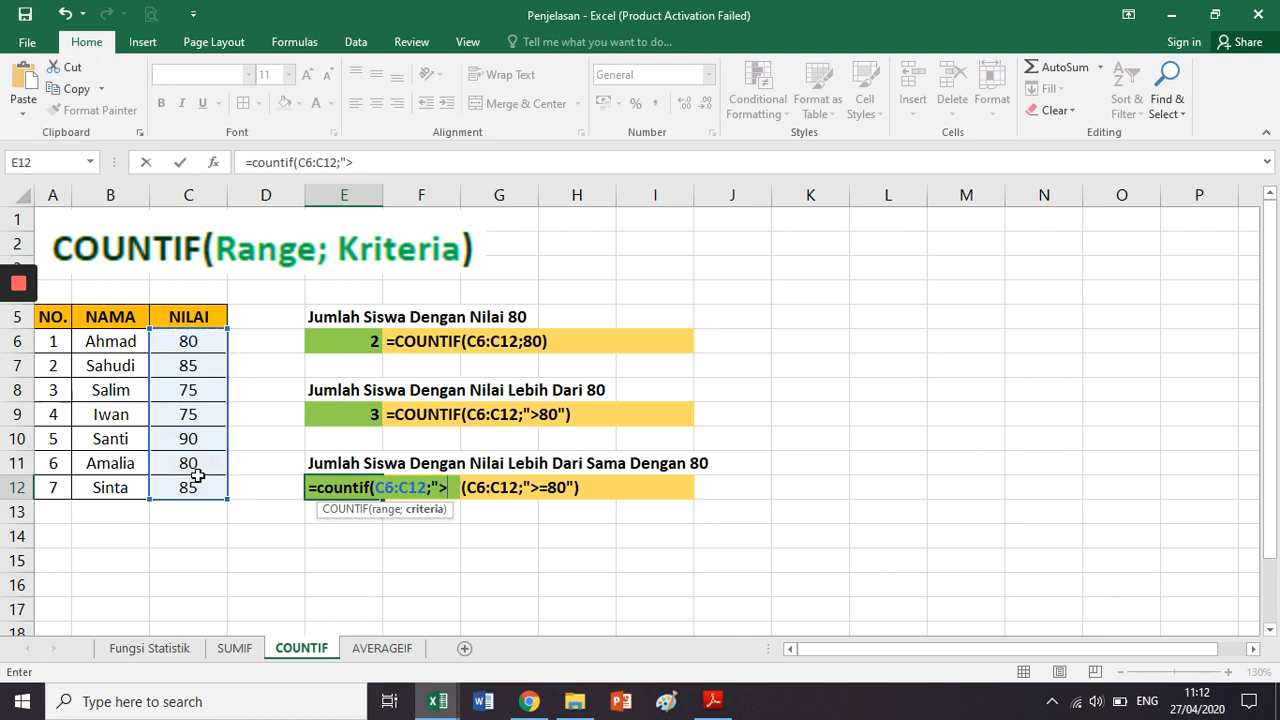
type("=80")
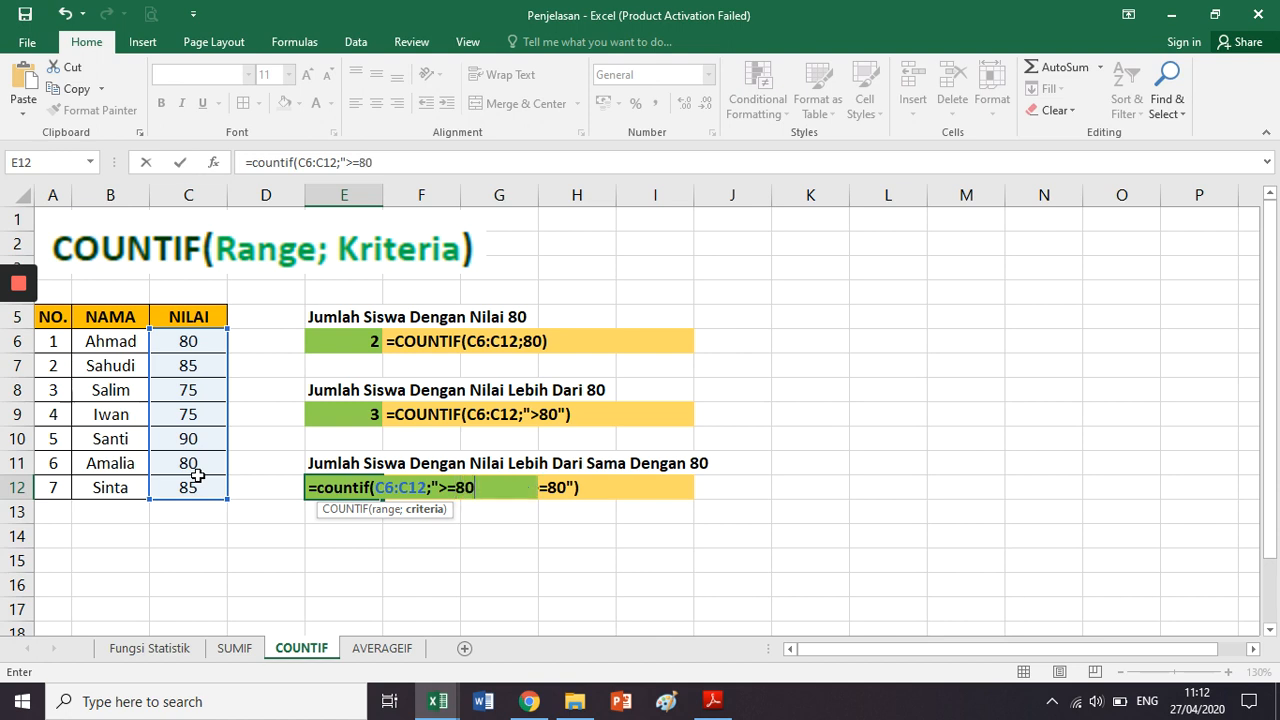
type("\")")
key("Return")
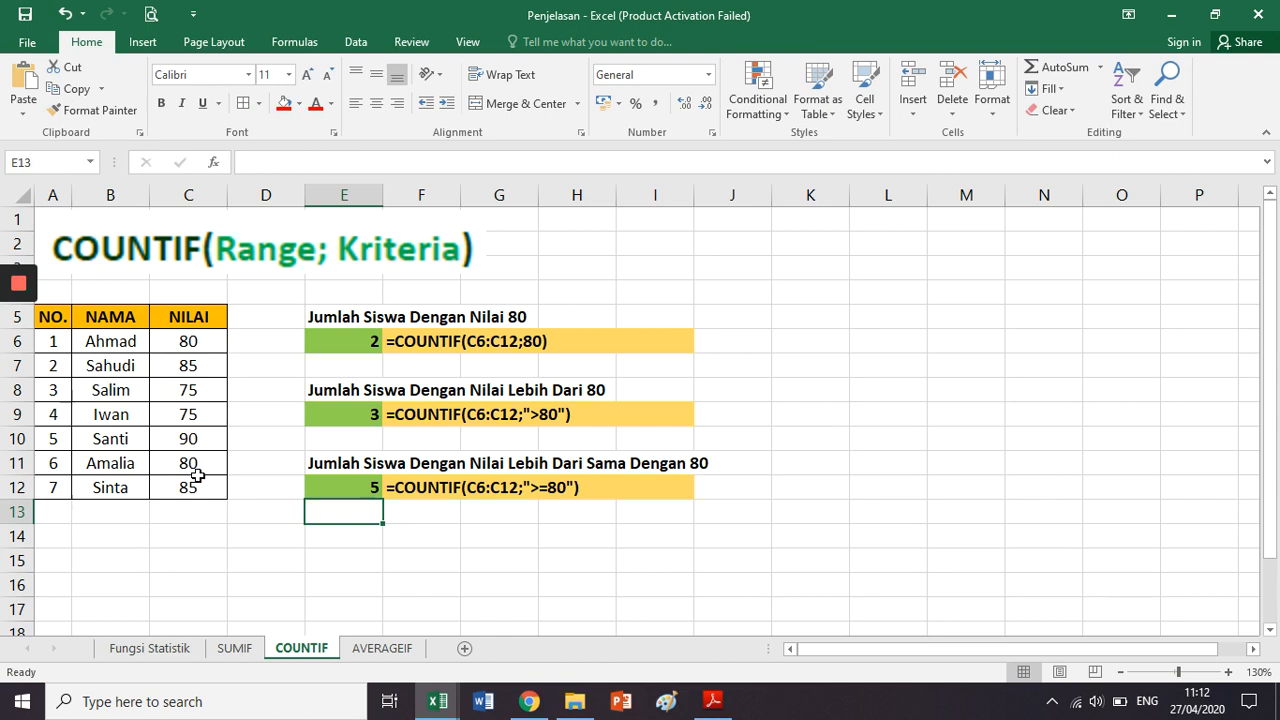
Compare the ">80" count in E9 with the ">=80" count in E12.
left_click(320, 488)
left_click(343, 417)
left_click(325, 485)
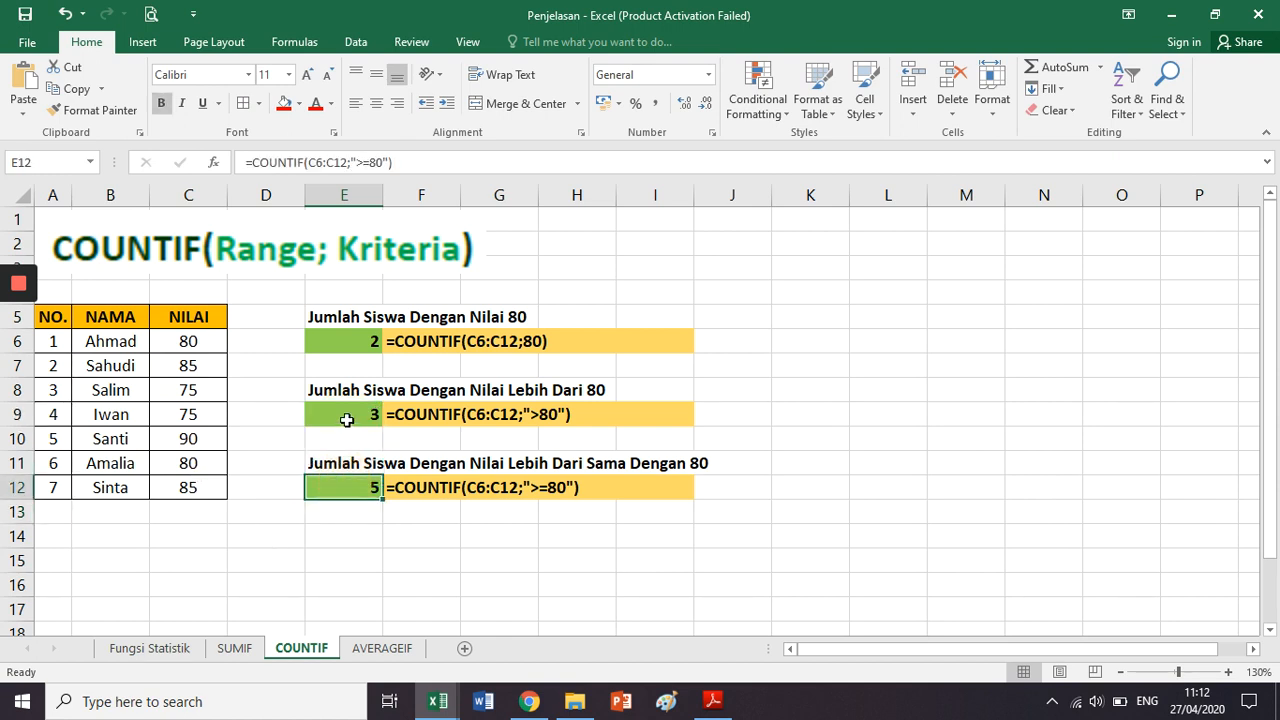
left_click(346, 419)
left_click(357, 489)
Highlight the student records scoring 80 in B6:C6 and B11:C11 and trace the scores behind the counts in E9 and E12.
left_click_drag(138, 346, 186, 345)
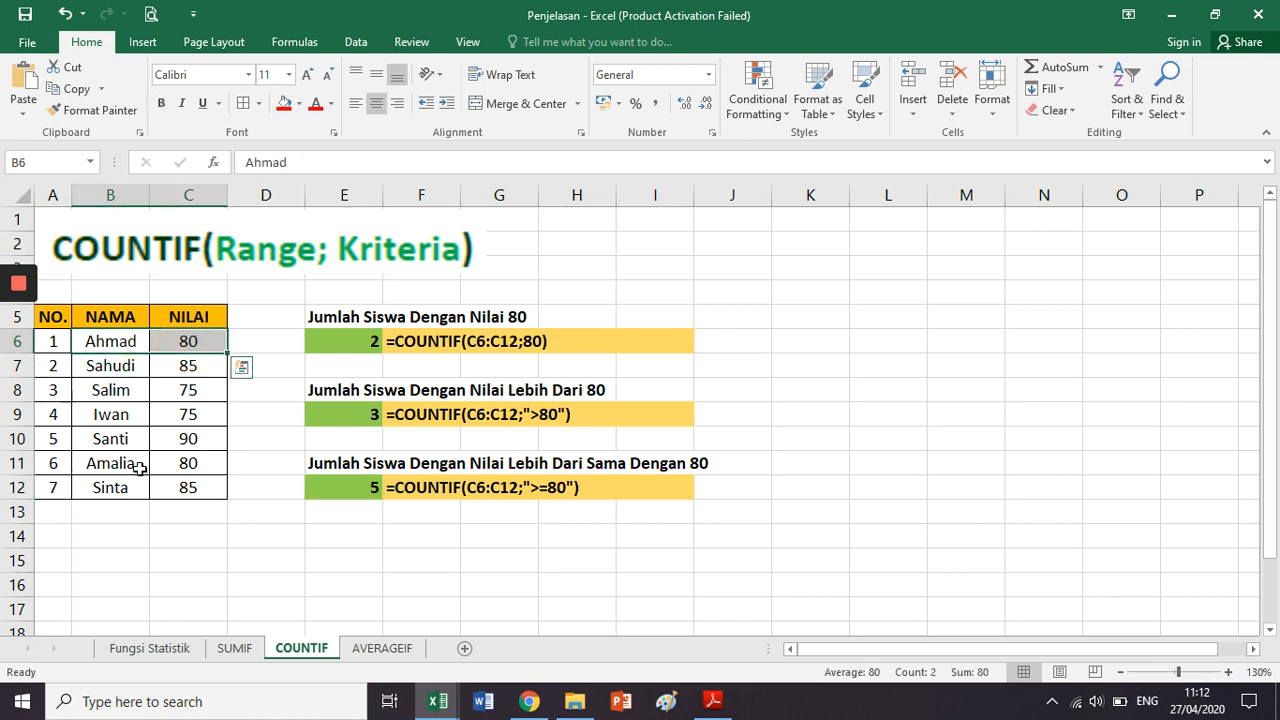
left_click_drag(134, 463, 216, 466)
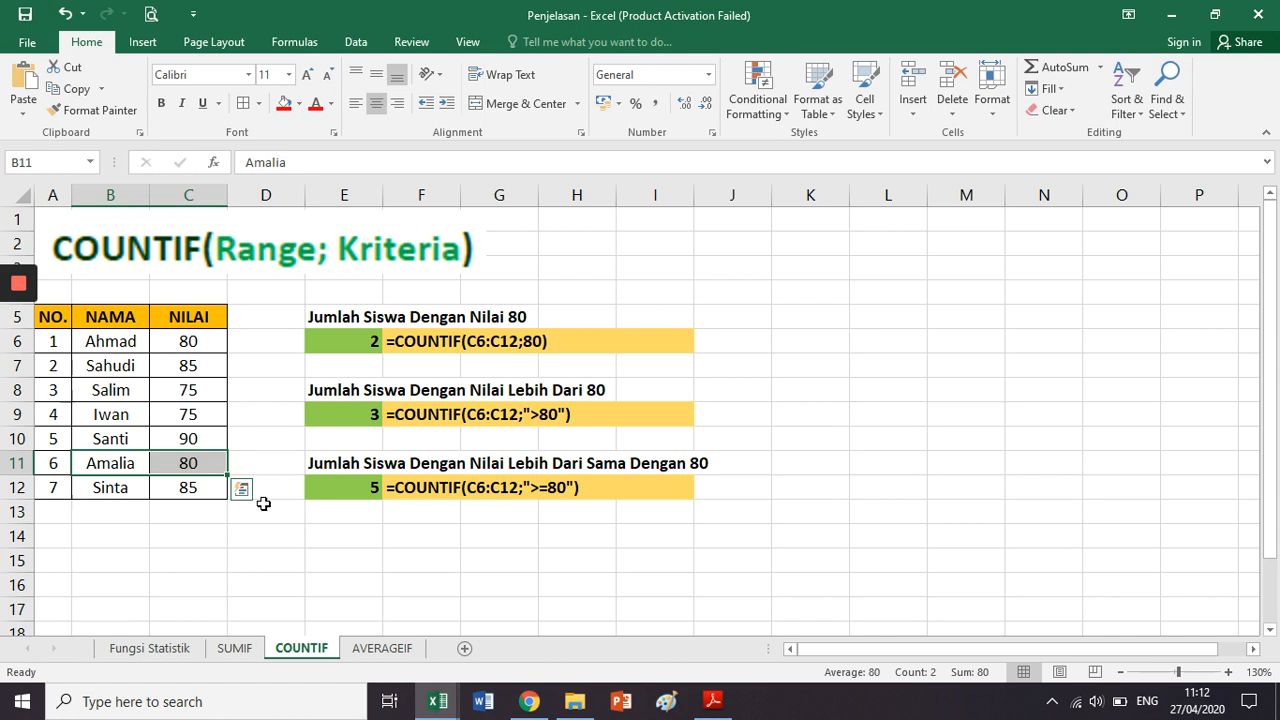
left_click(200, 368)
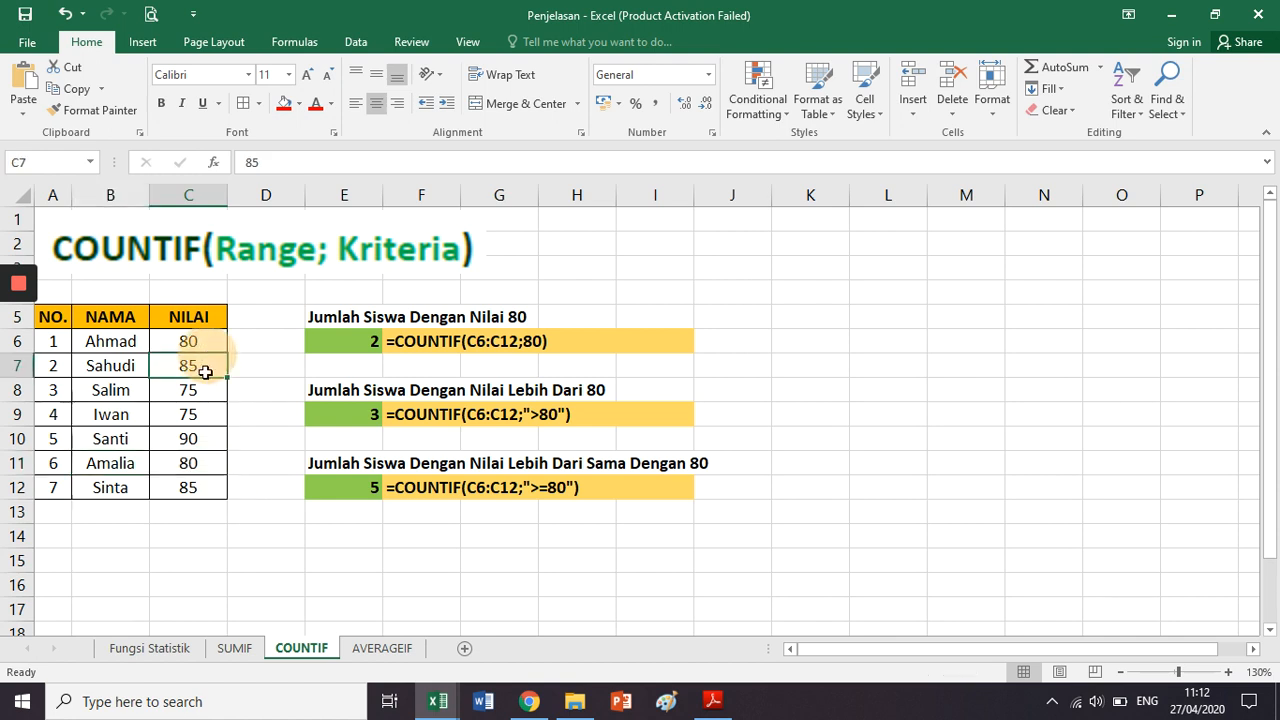
left_click(186, 340)
left_click(186, 480)
left_click(356, 420)
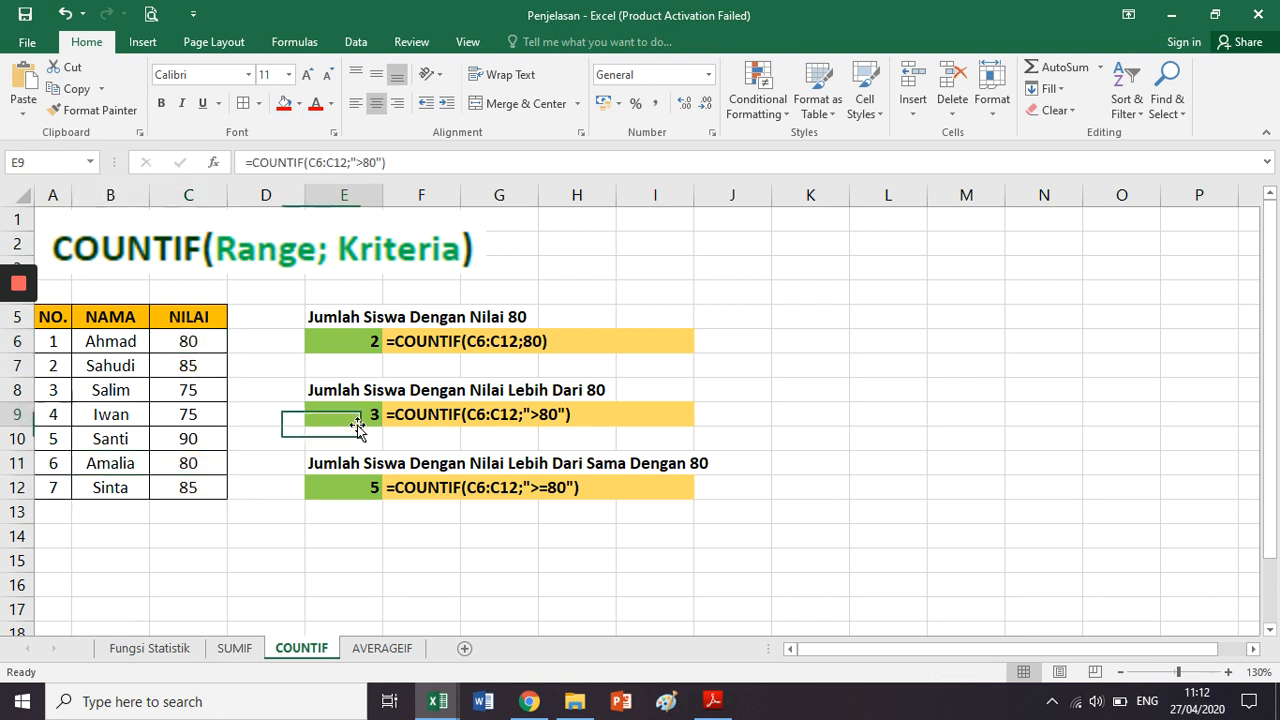
left_click(346, 492)
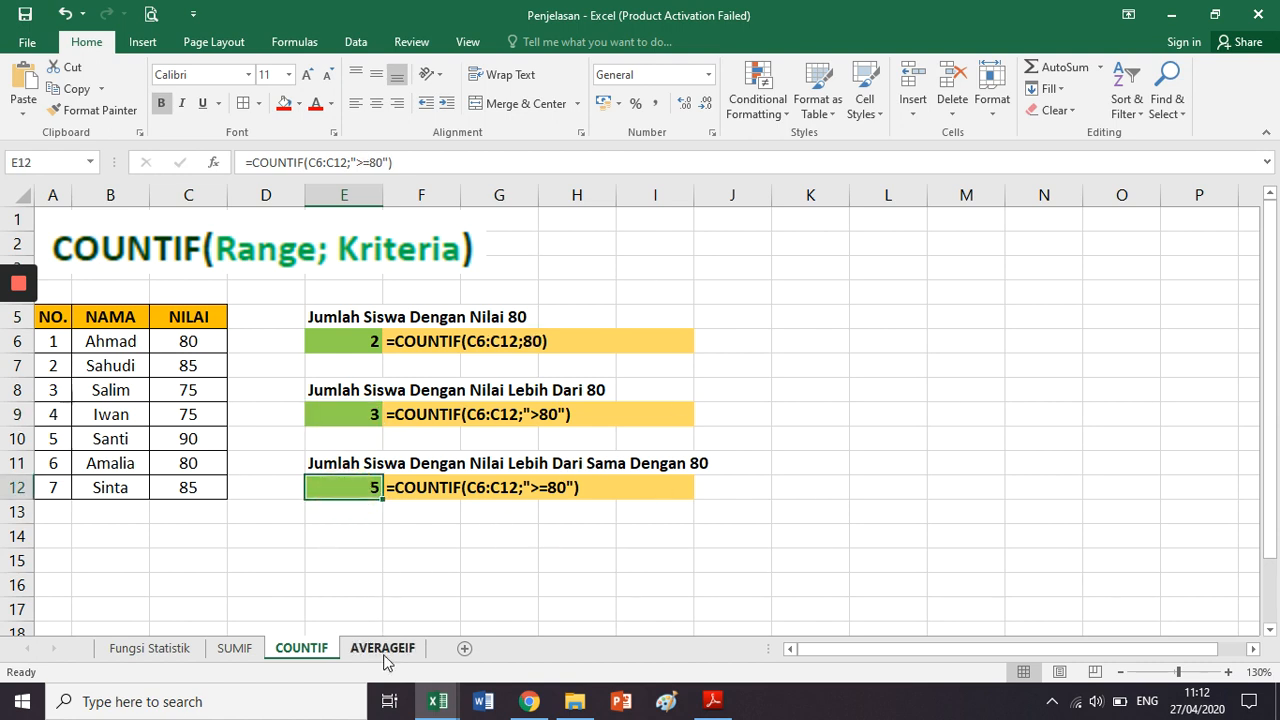
Switch to the SUMIF sheet and review its examples from the wildcard section back up to the function syntax.
left_click(234, 648)
scroll(697, 395, "up", 2)
scroll(697, 395, "down", 13)
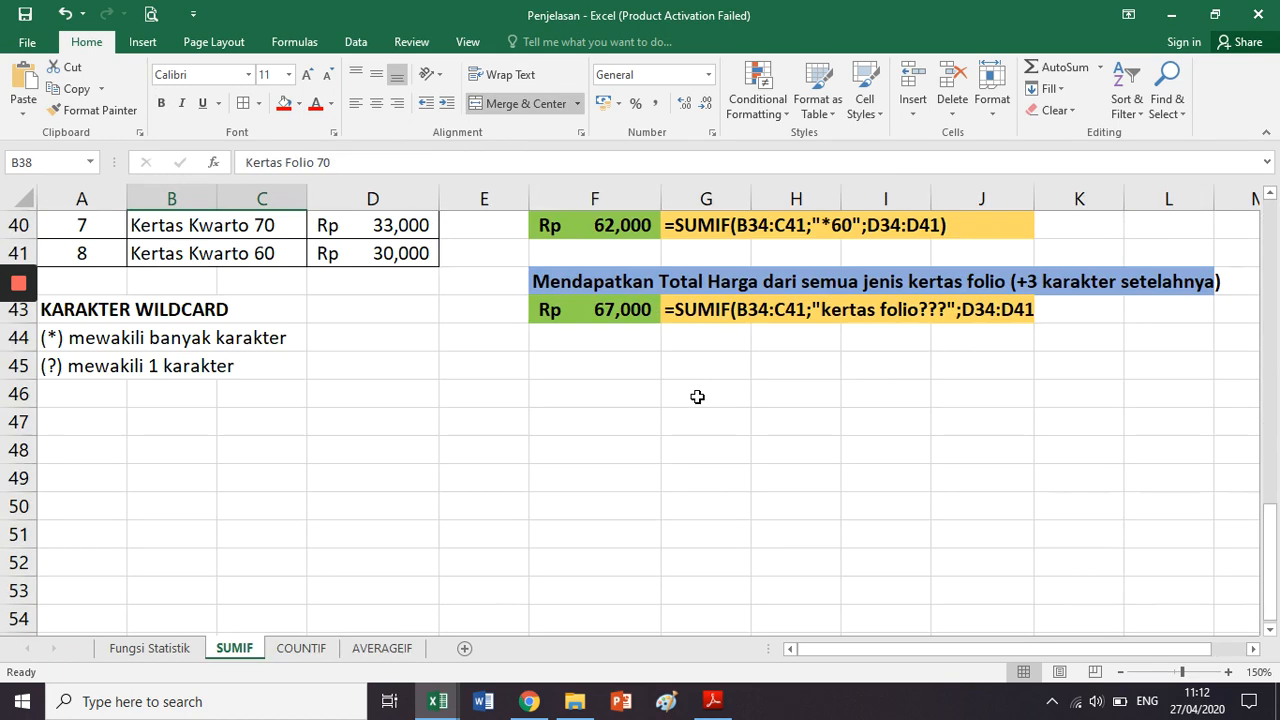
scroll(697, 395, "up", 13)
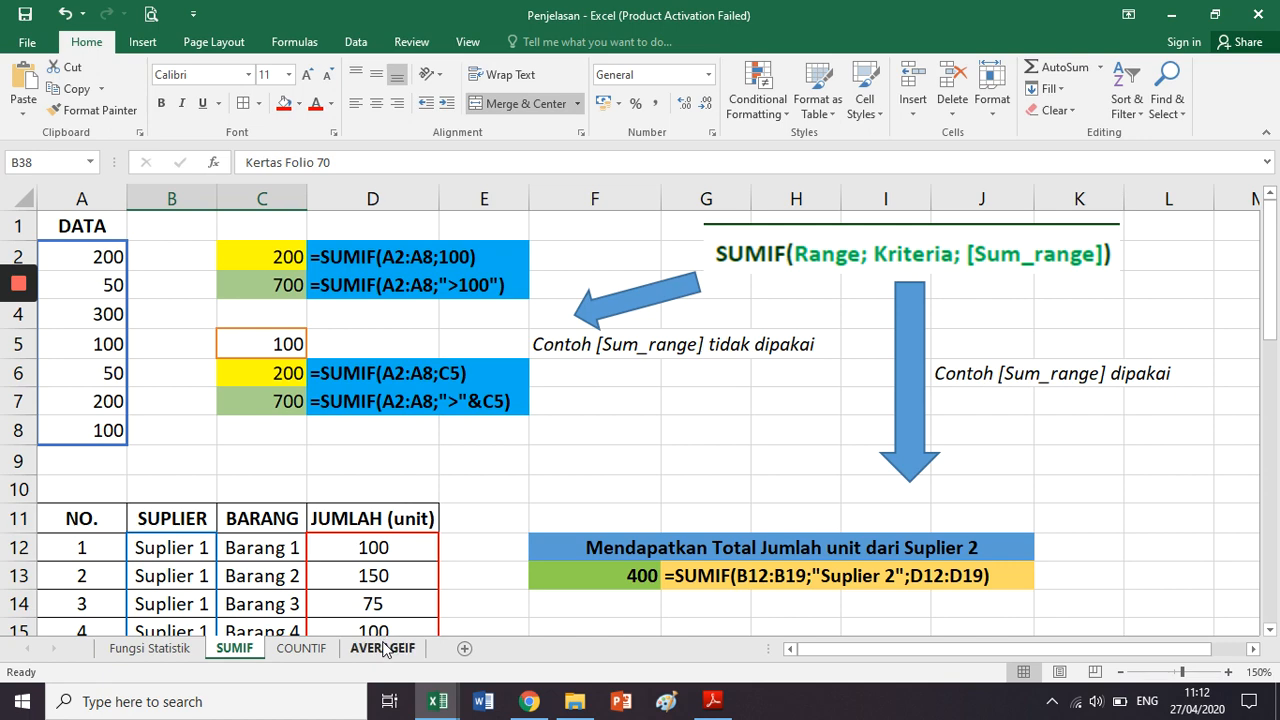
Switch to the AVERAGEIF sheet and enlarge it to 130% zoom.
left_click(384, 648)
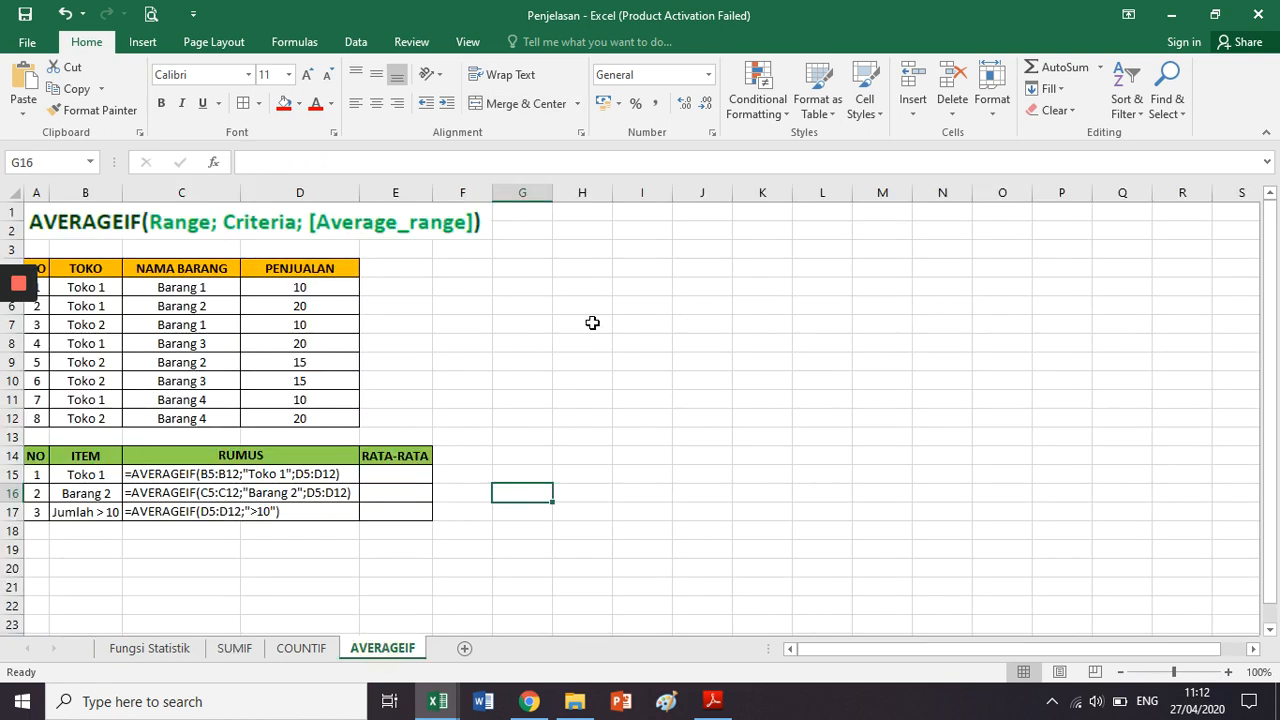
left_click(476, 363)
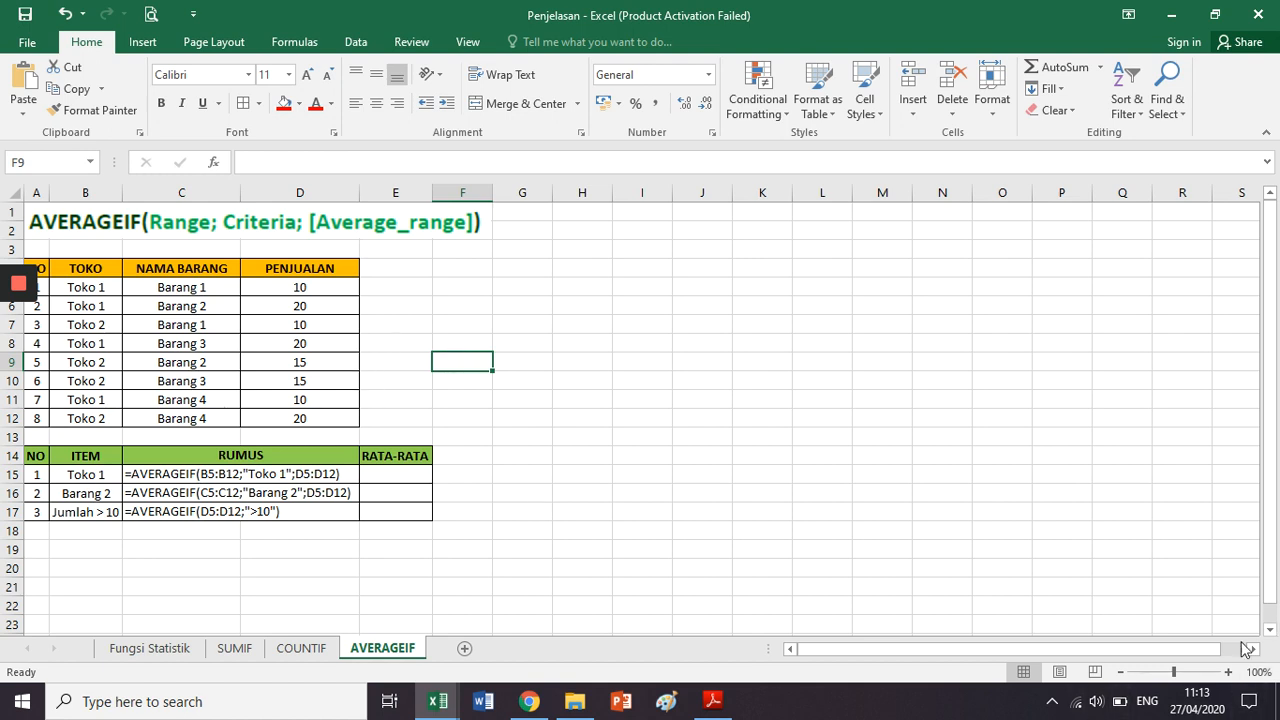
left_click(1228, 672)
left_click(1228, 672)
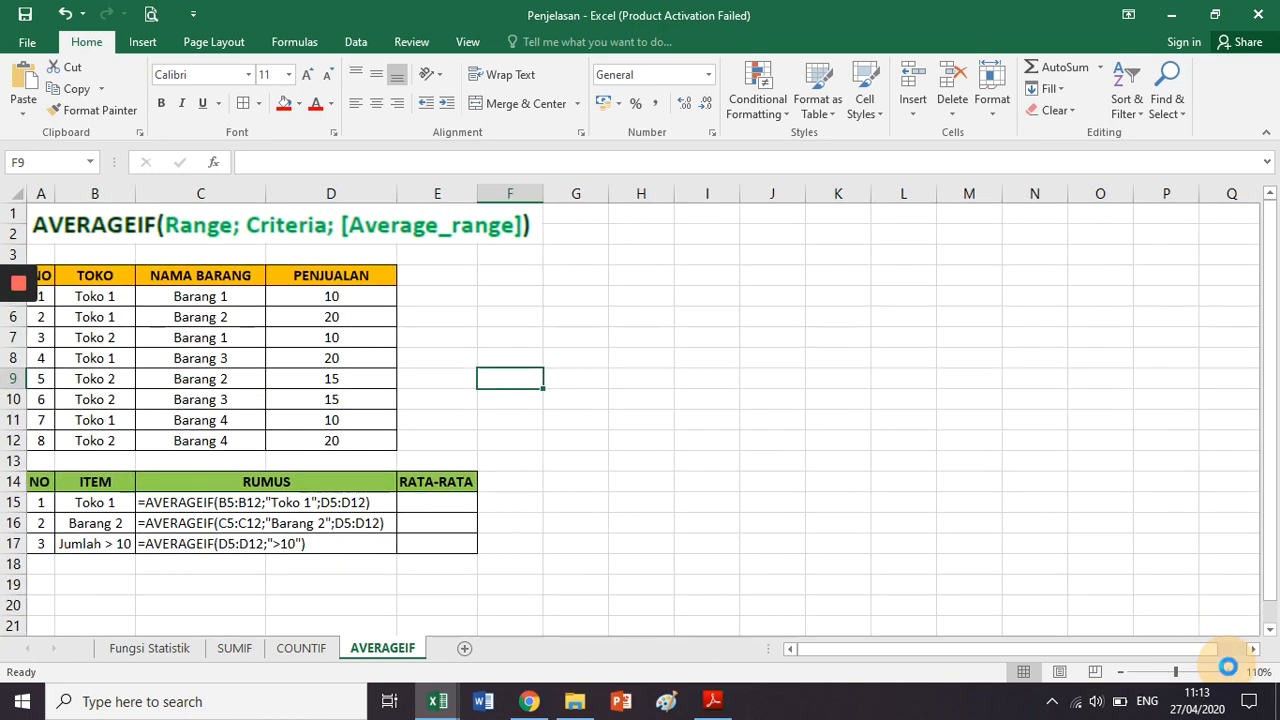
left_click(1228, 672)
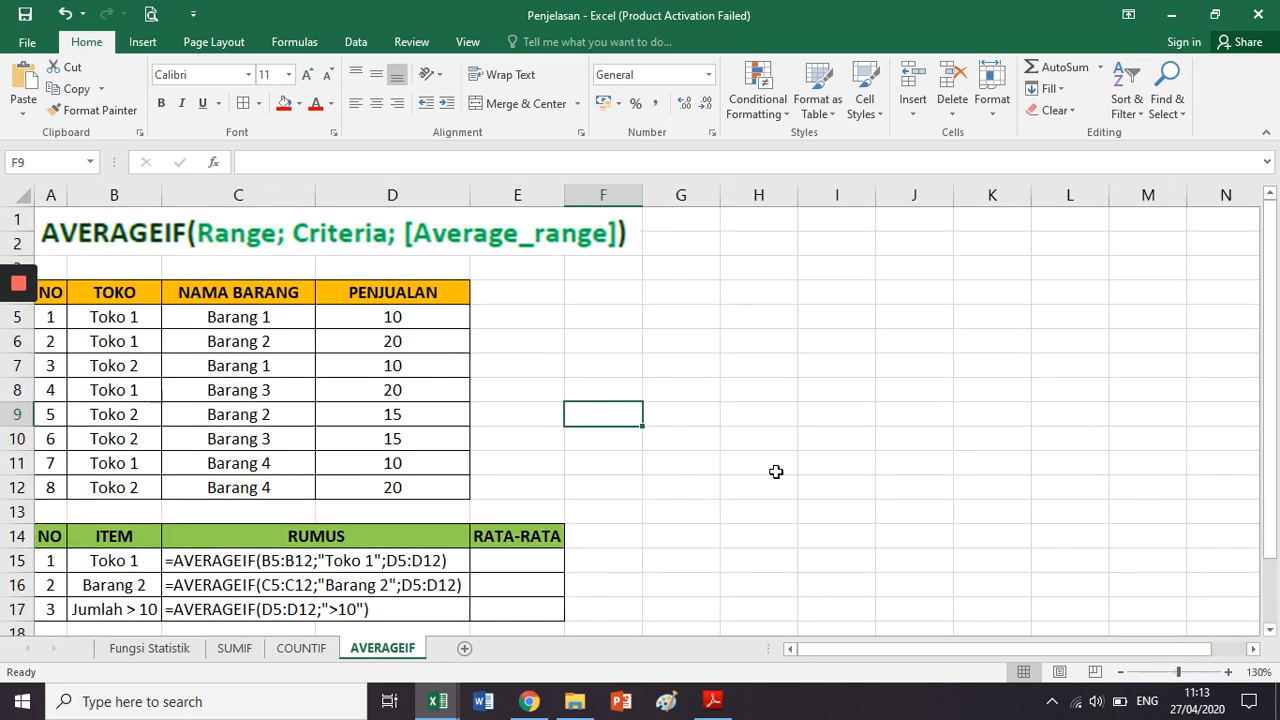
Highlight the sales table A4:D12 and look over the AVERAGEIF examples table below it, ending on E15.
key("Left")
key("Left")
key("ctrl+Left")
key("ctrl+Up")
key("ctrl+a")
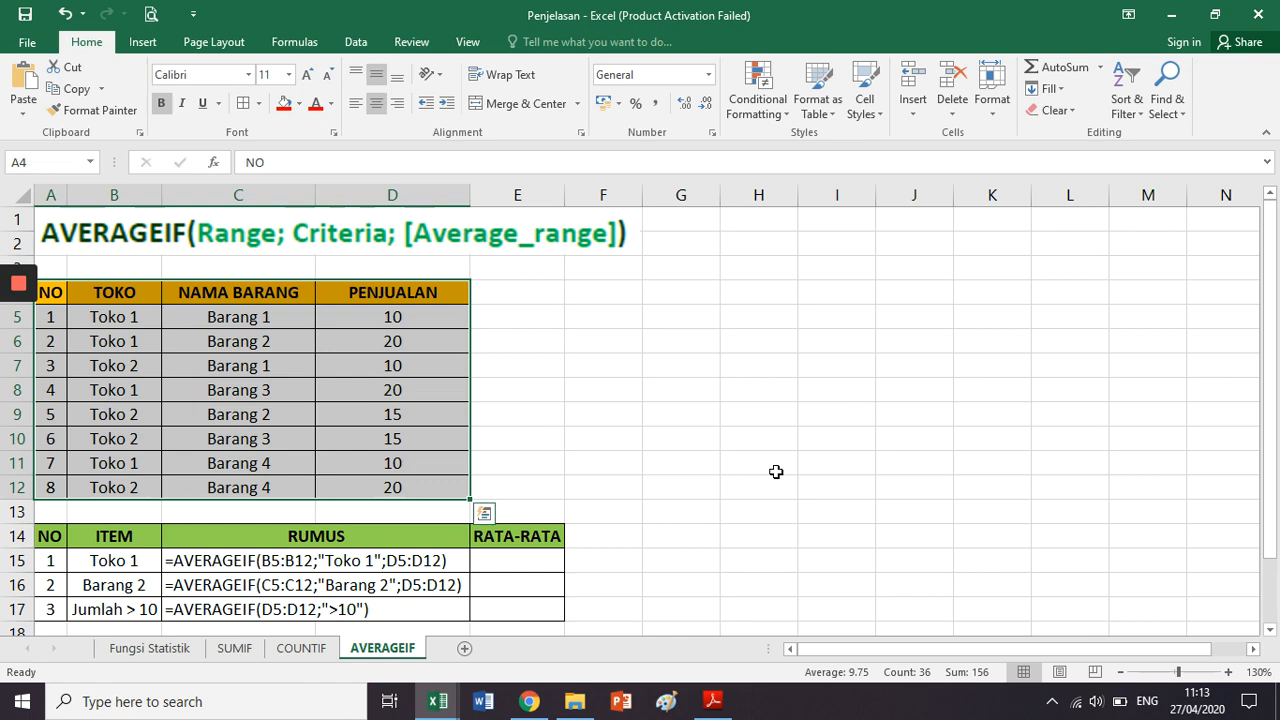
left_click(686, 438)
scroll(516, 508, "down", 1)
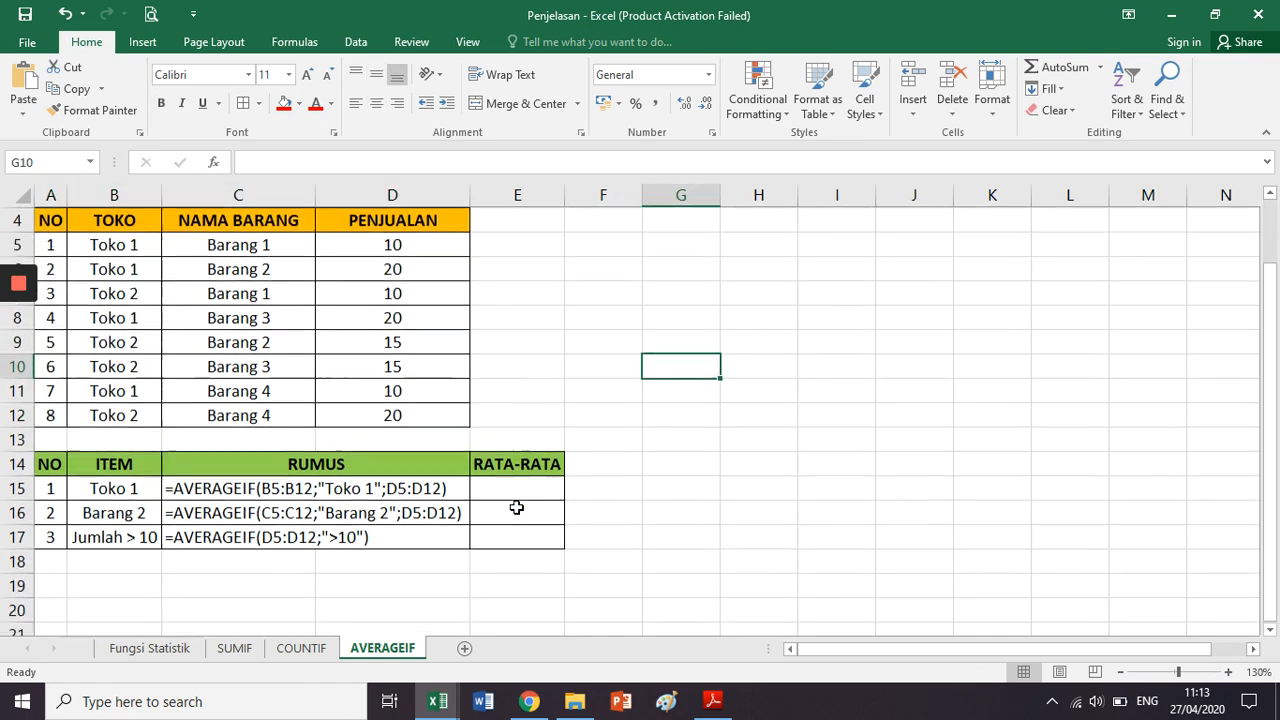
left_click(524, 488)
scroll(531, 500, "up", 1)
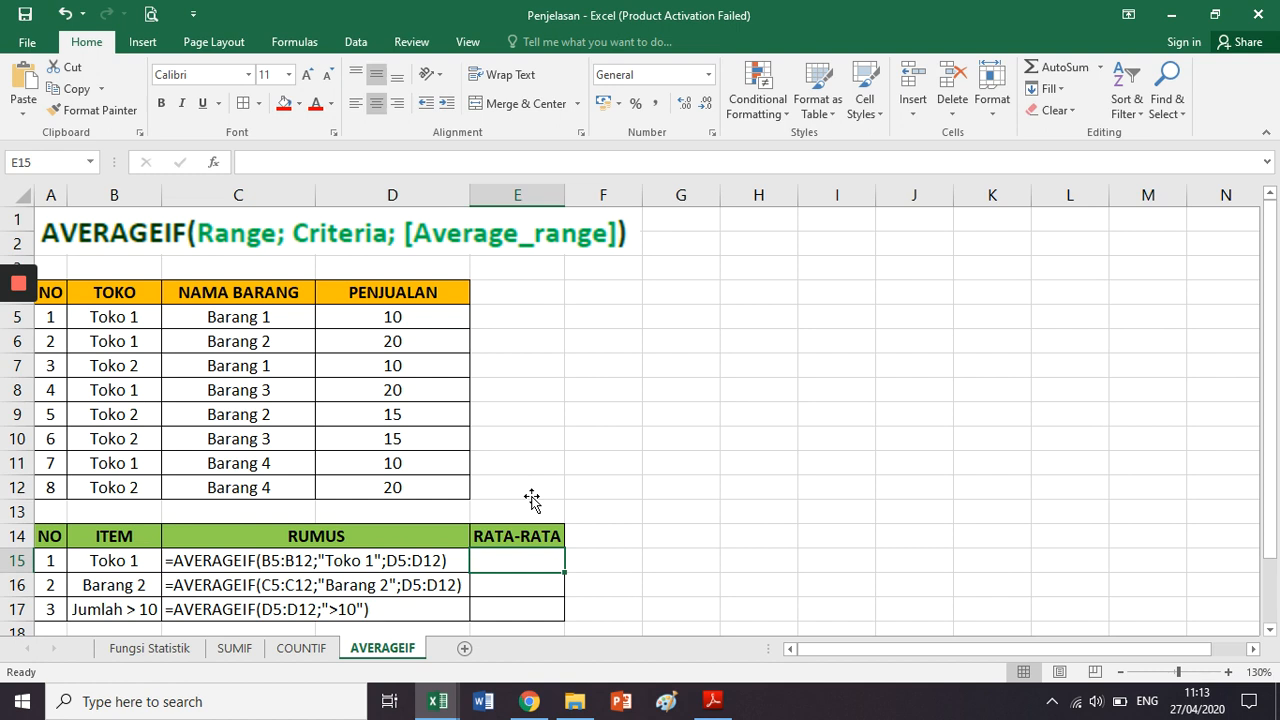
Compare the Toko 1 example in row 15 with the AVERAGEIF syntax picture and the TOKO range B5:B12.
left_click(18, 560)
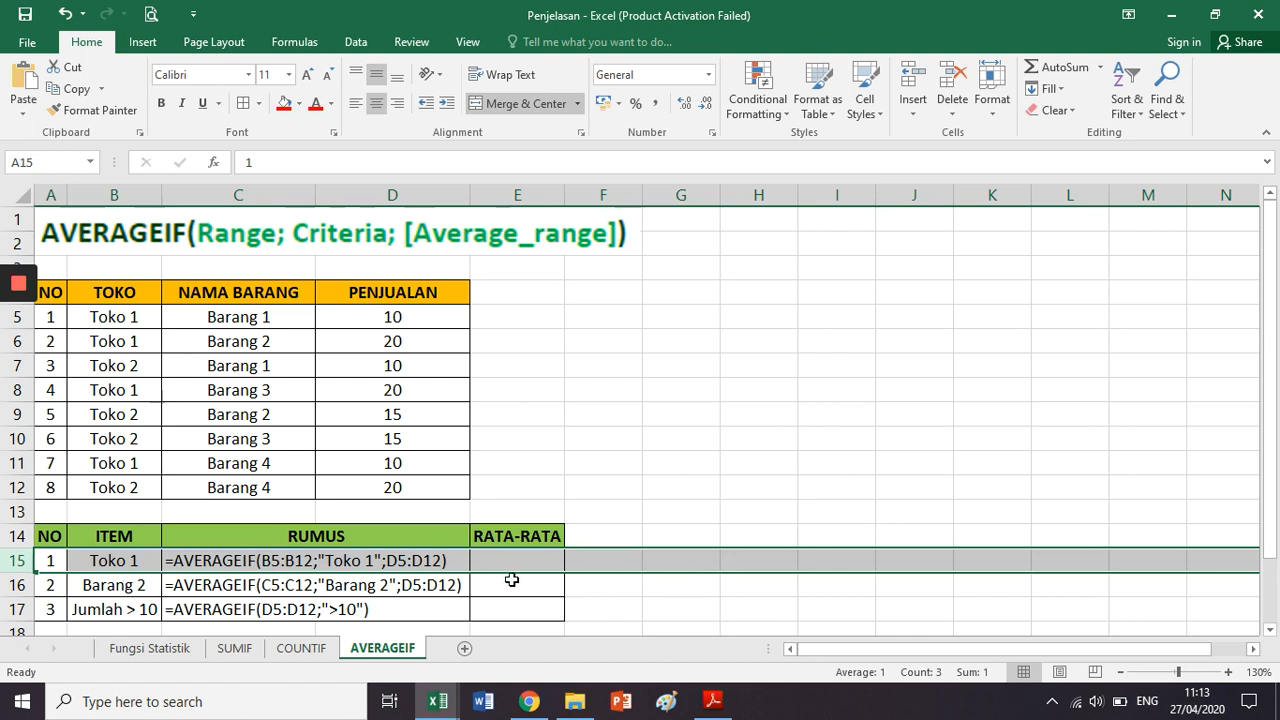
left_click(258, 242)
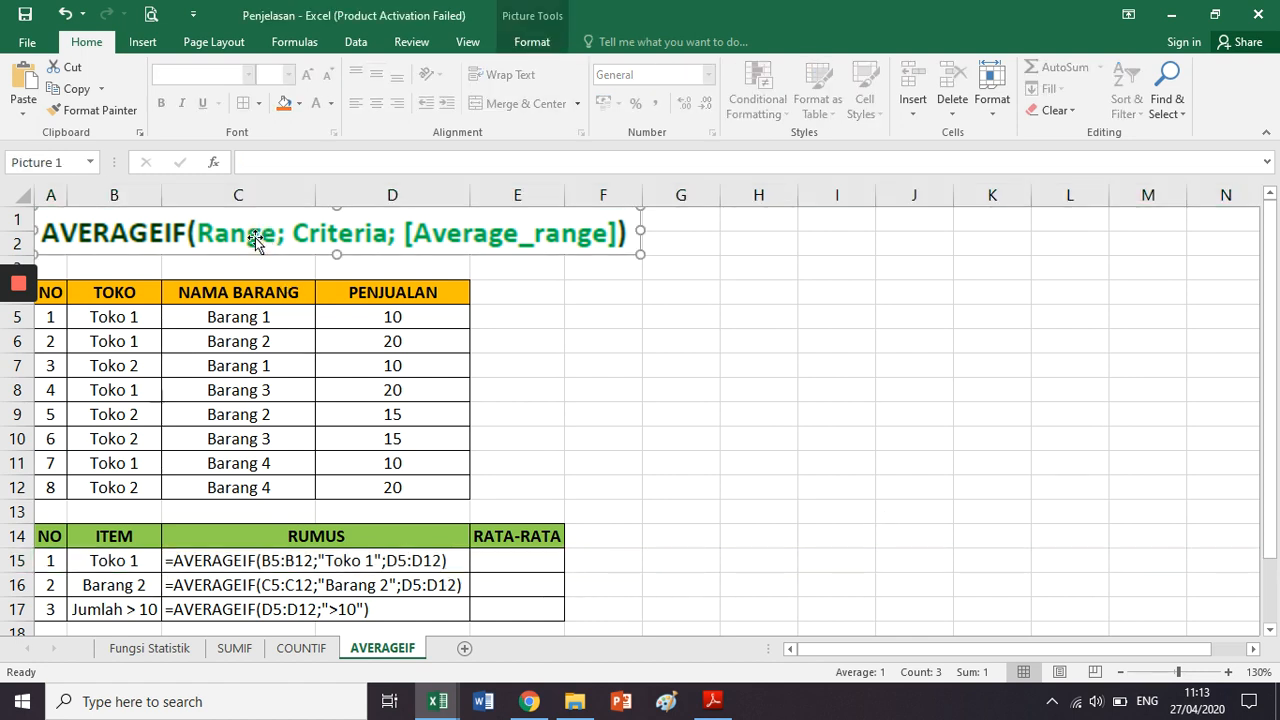
left_click_drag(143, 317, 141, 486)
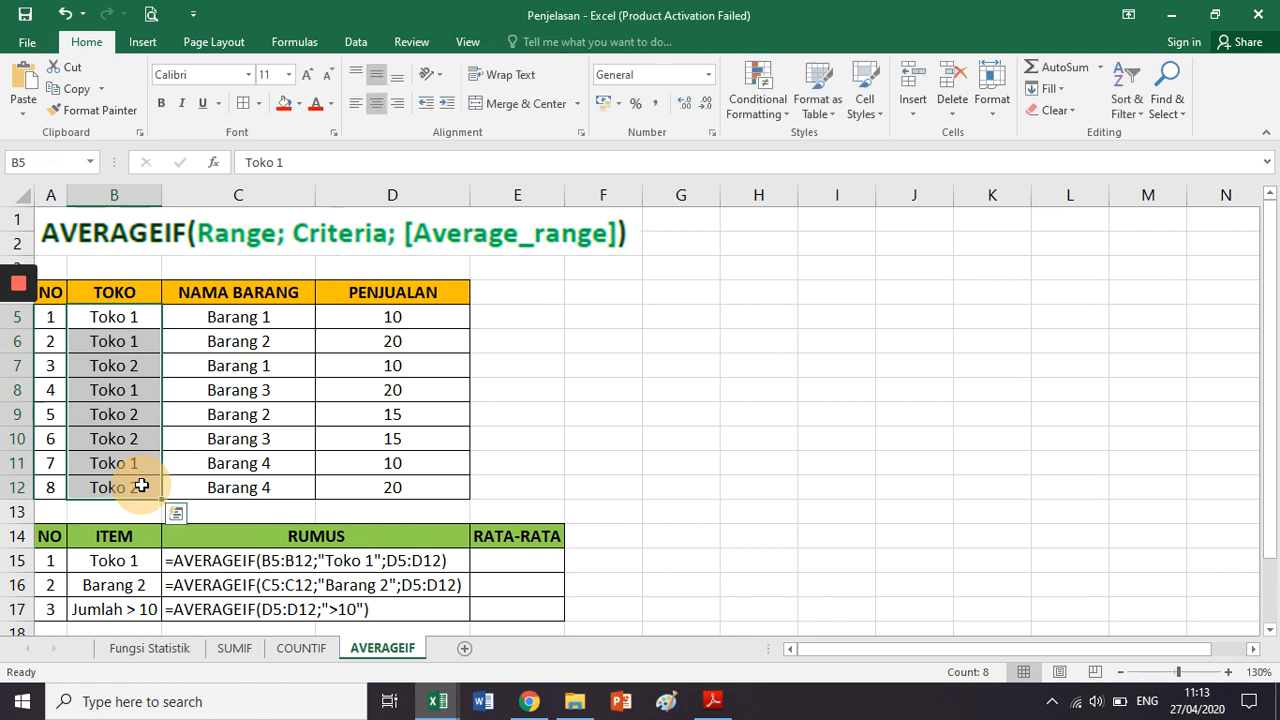
left_click(152, 324)
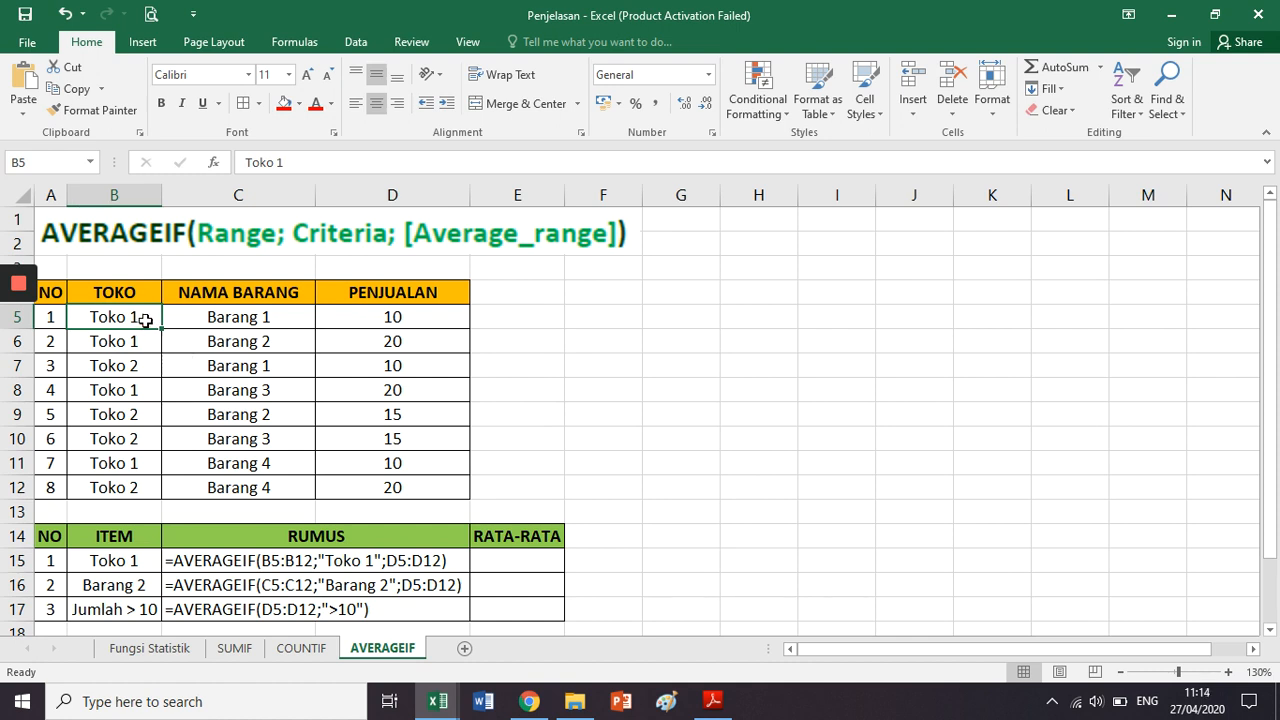
left_click_drag(146, 320, 134, 490)
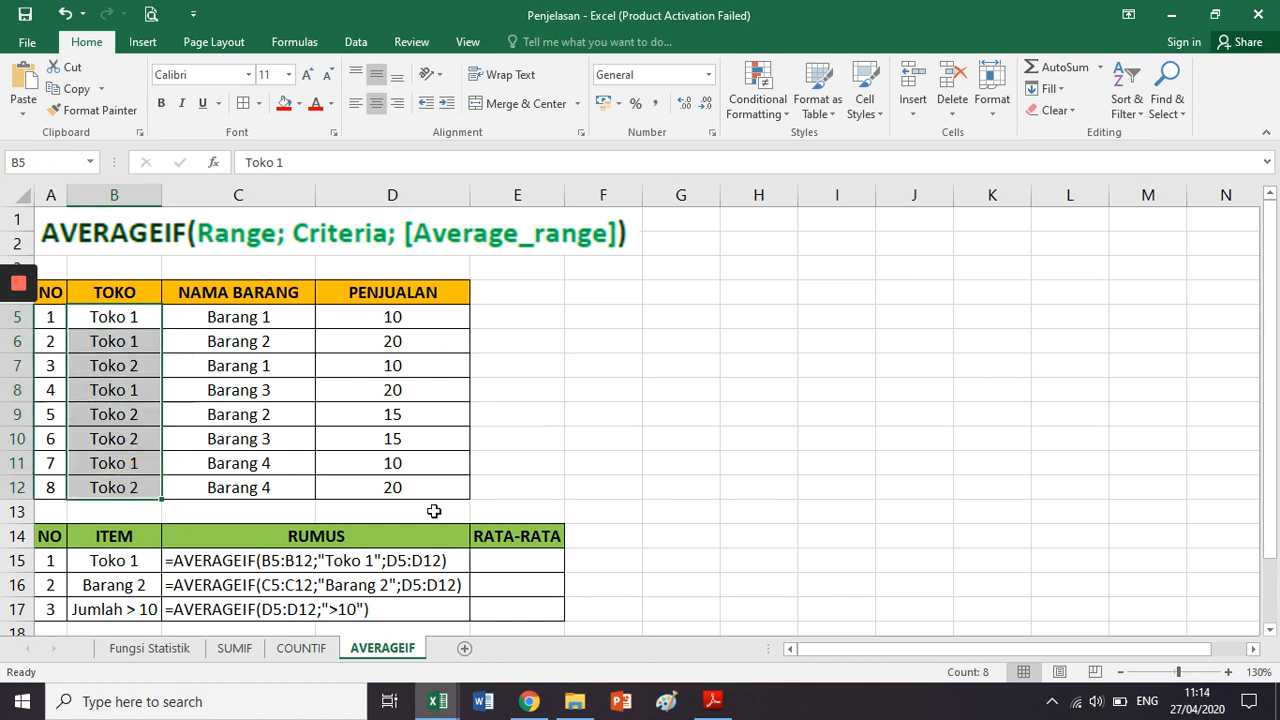
left_click(500, 242)
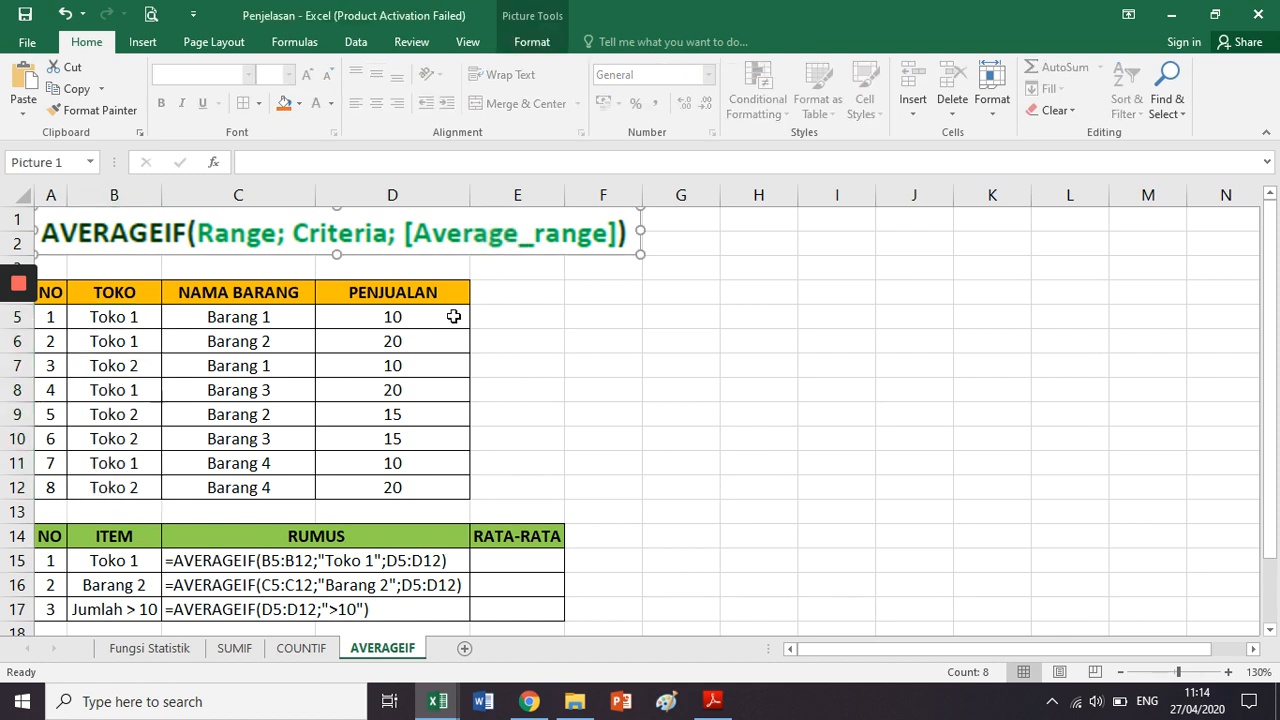
Fill the Toko 1 cells B5, B6, B8 and B11 with yellow.
left_click(133, 318)
left_click(126, 342, "ctrl")
left_click(129, 389, "ctrl")
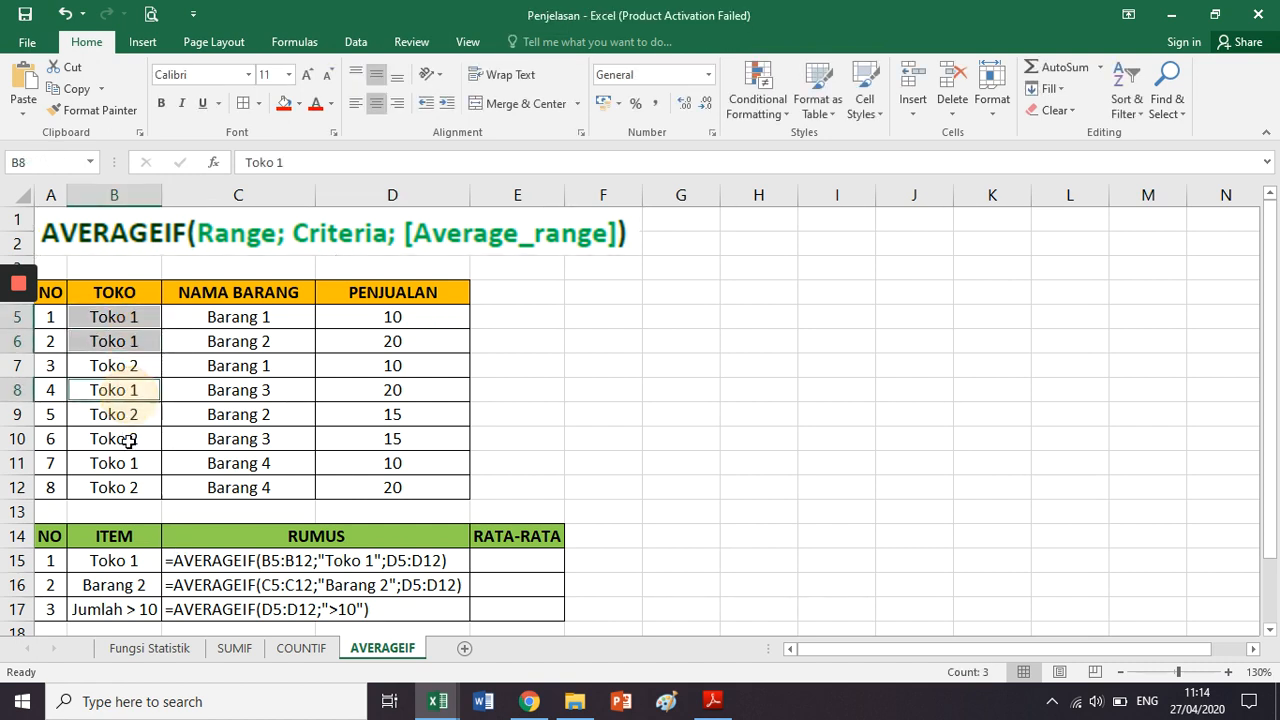
left_click(126, 462, "ctrl")
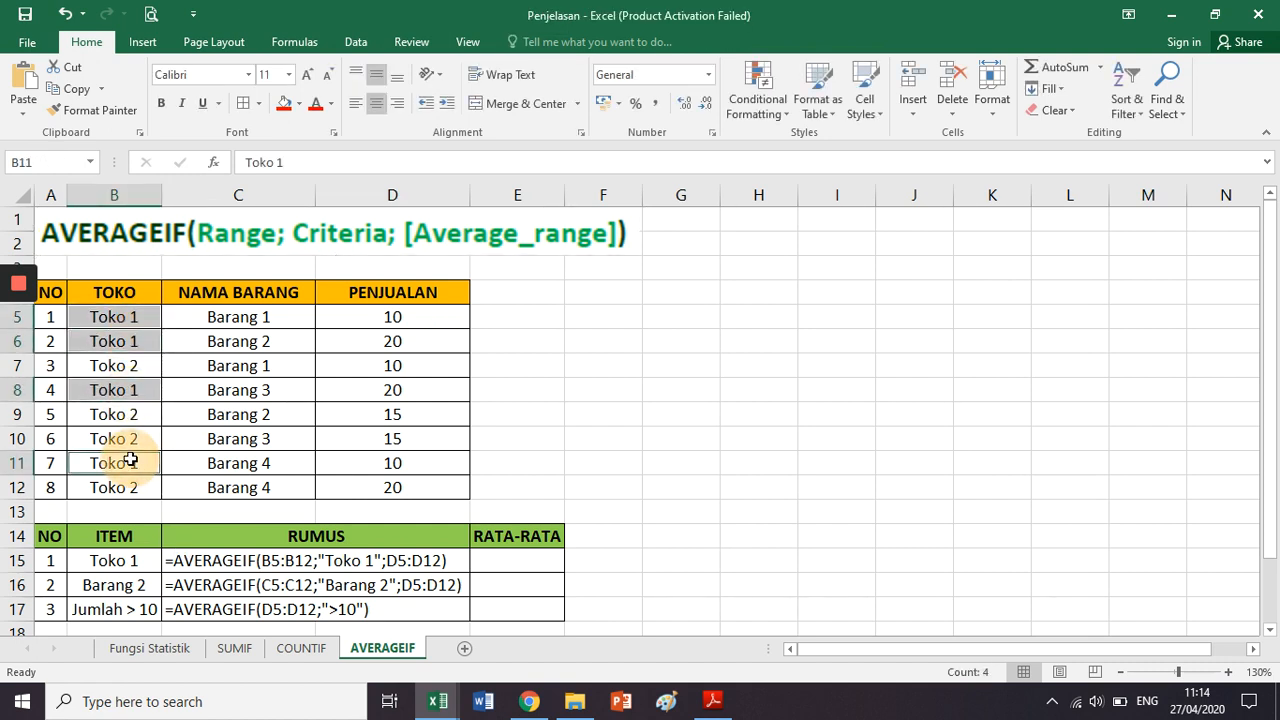
left_click(298, 103)
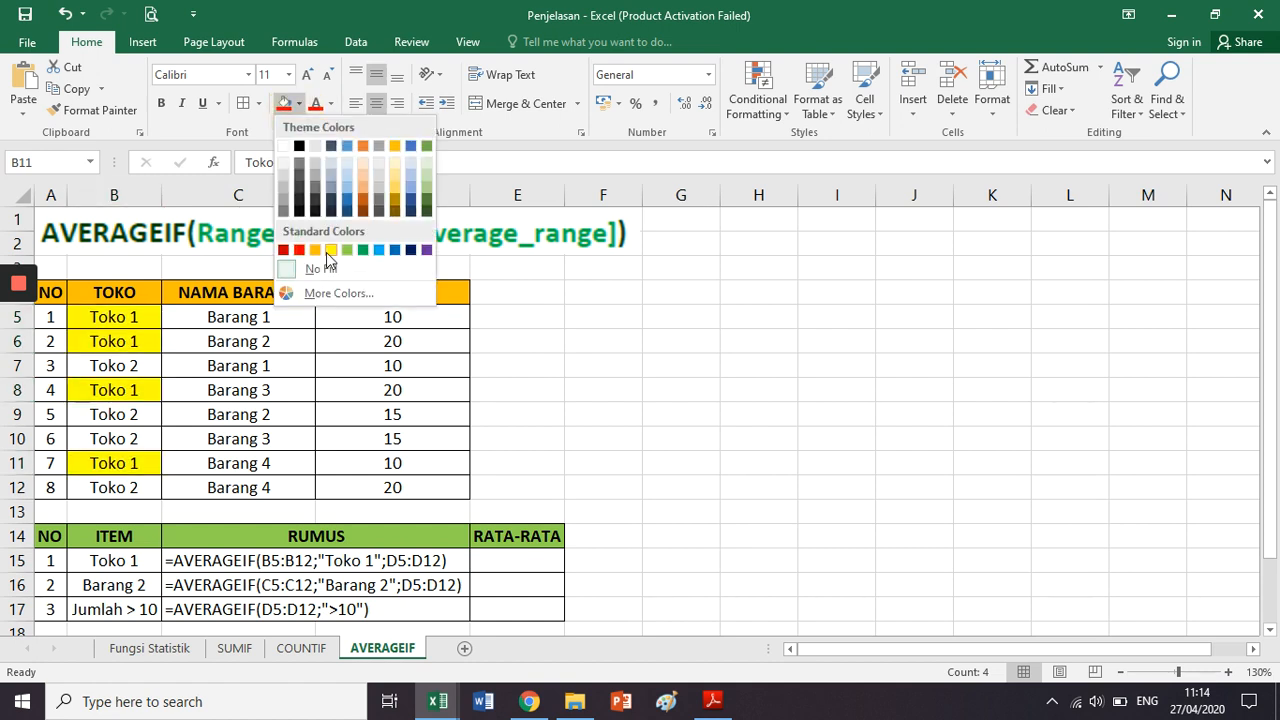
left_click(330, 250)
Fill the matching PENJUALAN cells D5:D6, D8 and D11 with the same yellow.
left_click(375, 319)
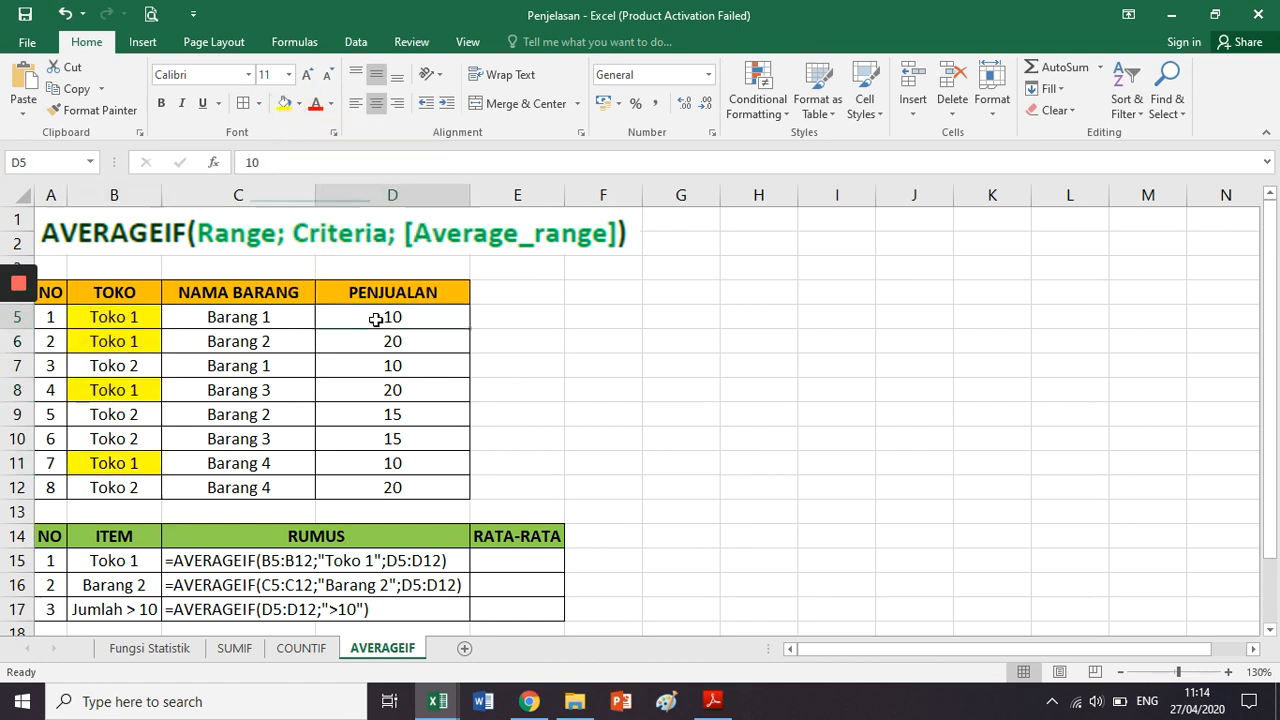
left_click_drag(375, 319, 377, 336)
left_click(386, 392, "ctrl")
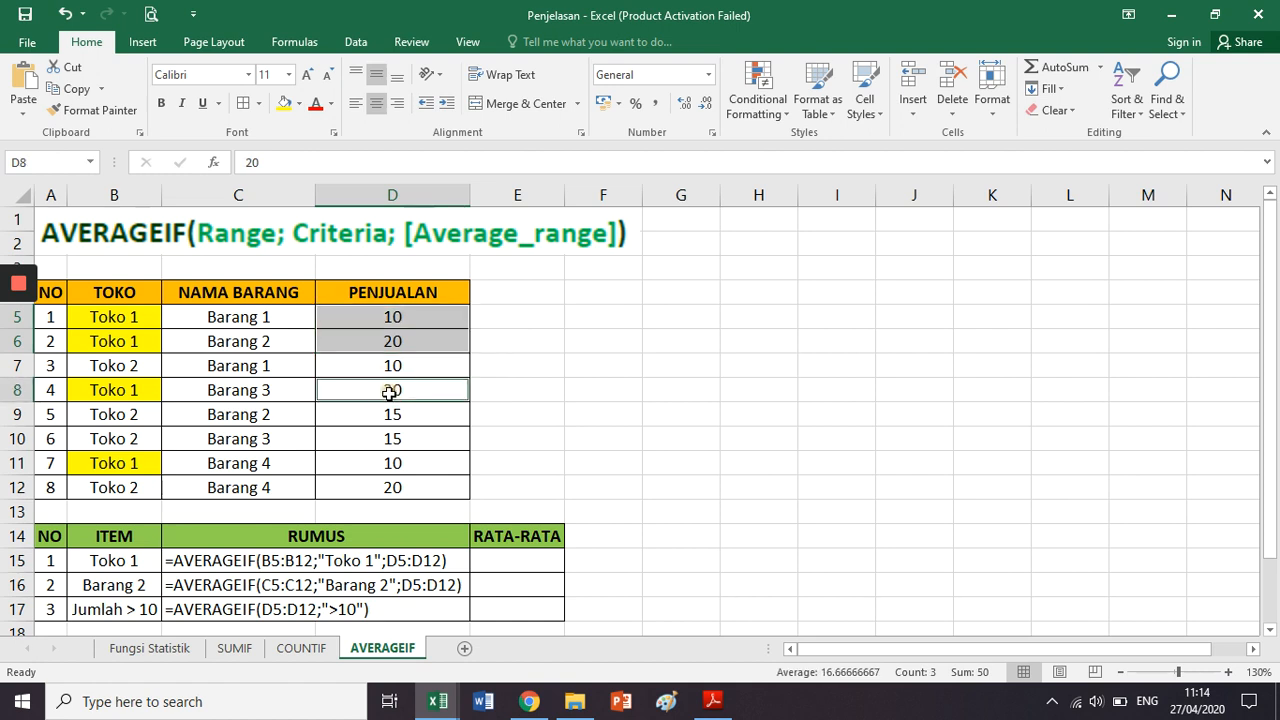
left_click(381, 465, "ctrl")
left_click(285, 103)
left_click(596, 364)
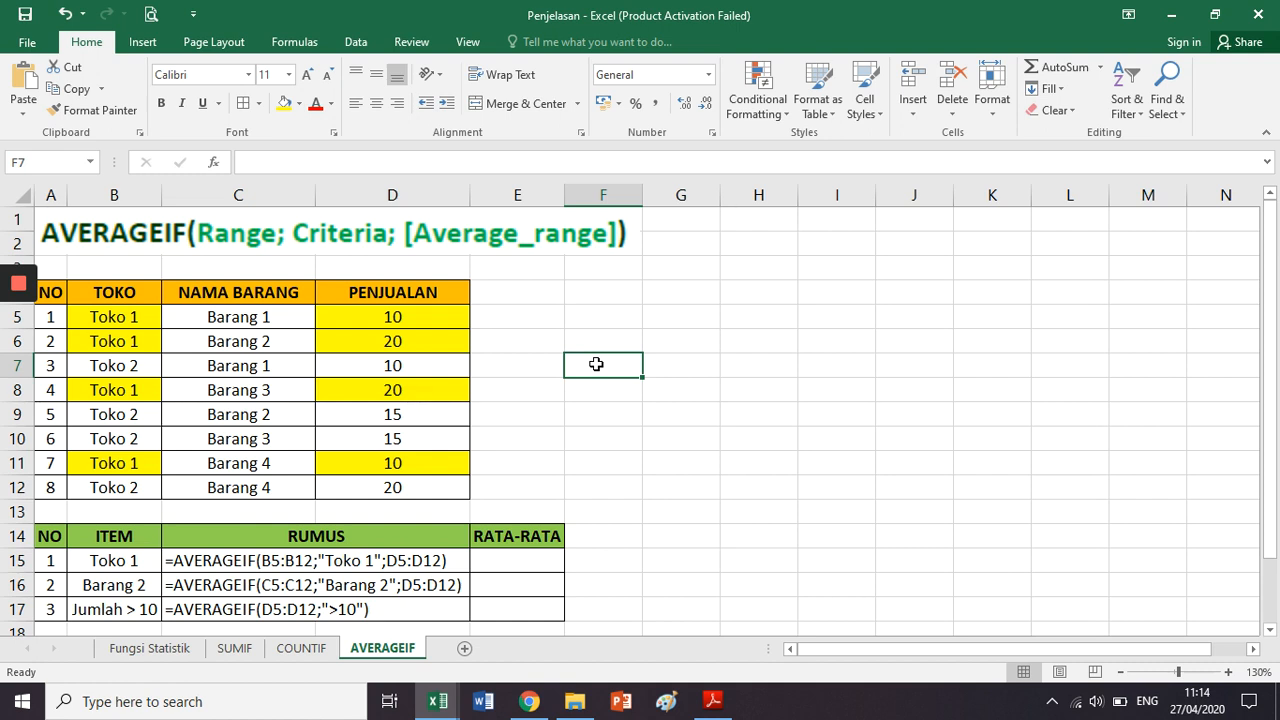
Undo both yellow fills in the TOKO and PENJUALAN columns.
key("ctrl+z")
key("ctrl+z")
left_click(596, 364)
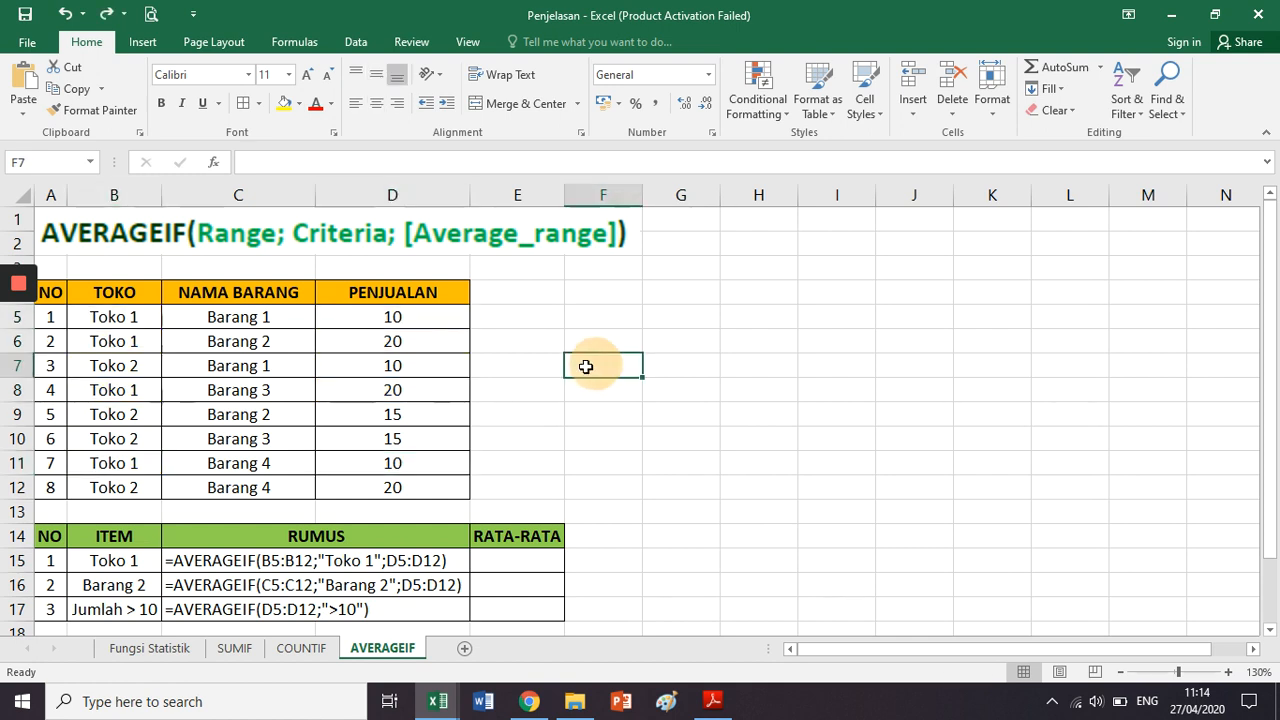
Enter =AVERAGEIF(B5:B12;"Toko 1";D5:D12) in E15 and make the cell bold.
left_click(543, 558)
type("=av")
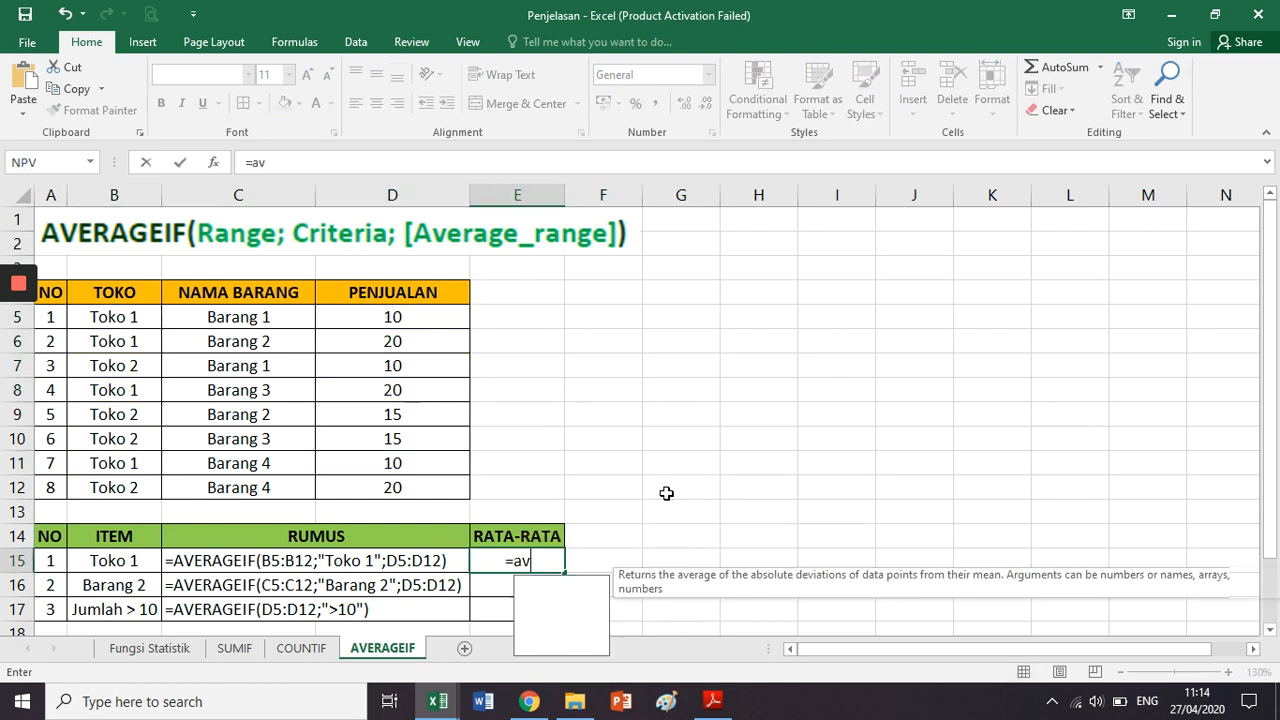
type("erageif(")
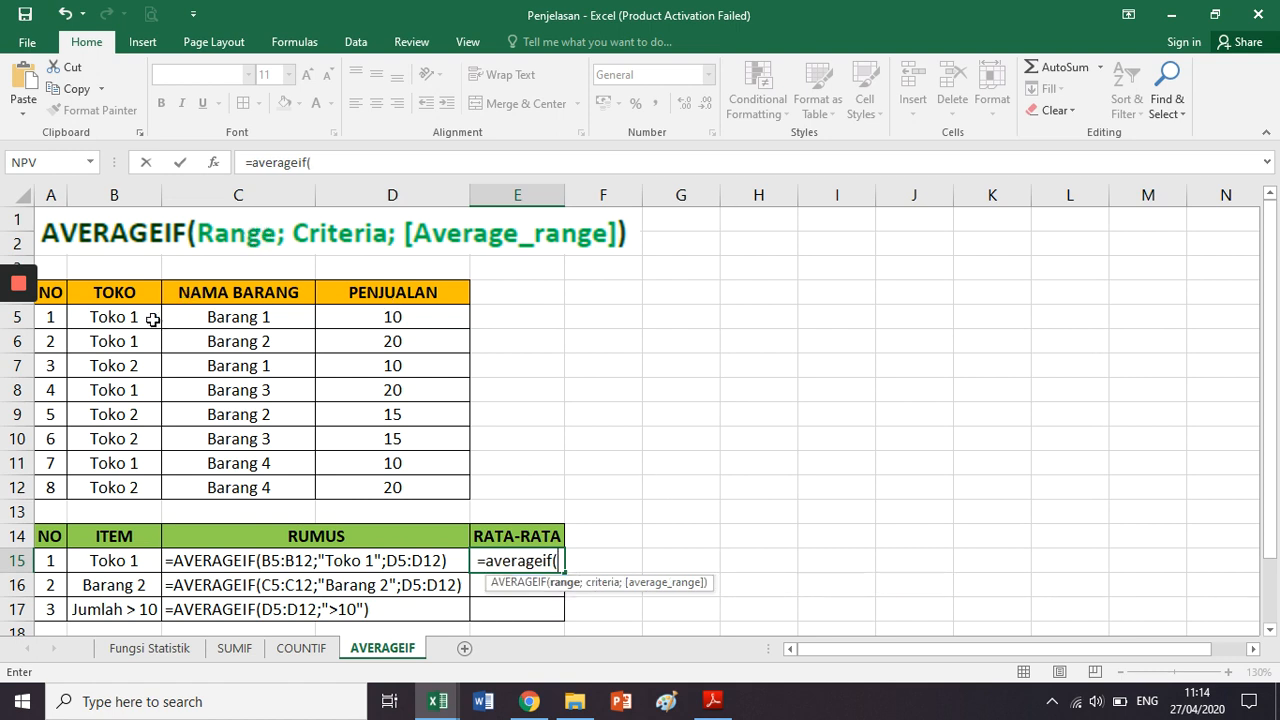
left_click_drag(160, 316, 145, 487)
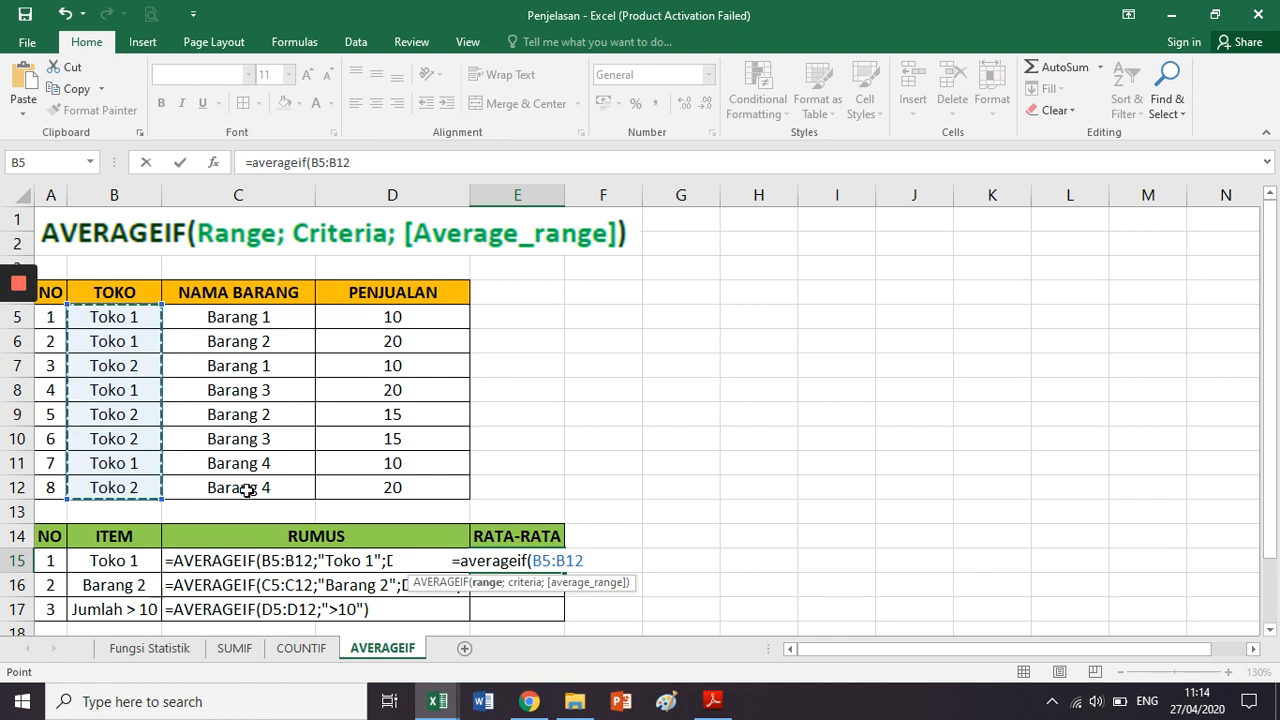
type(";")
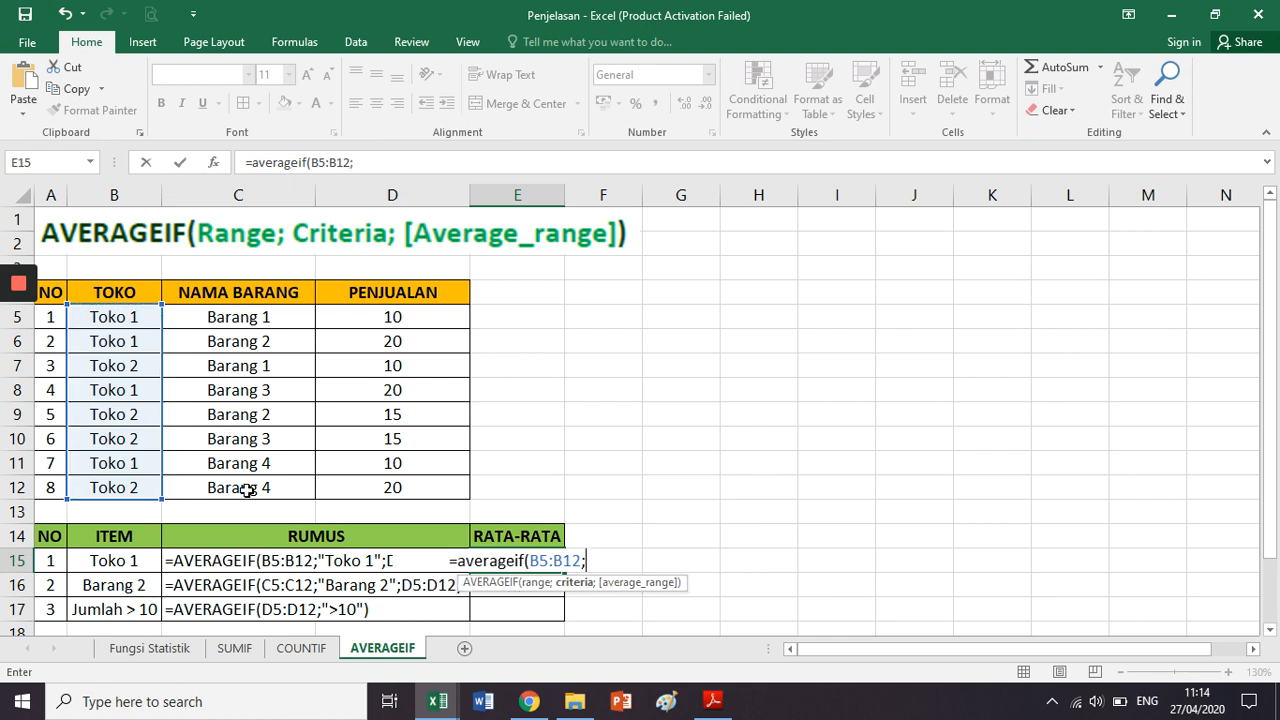
type("\"T")
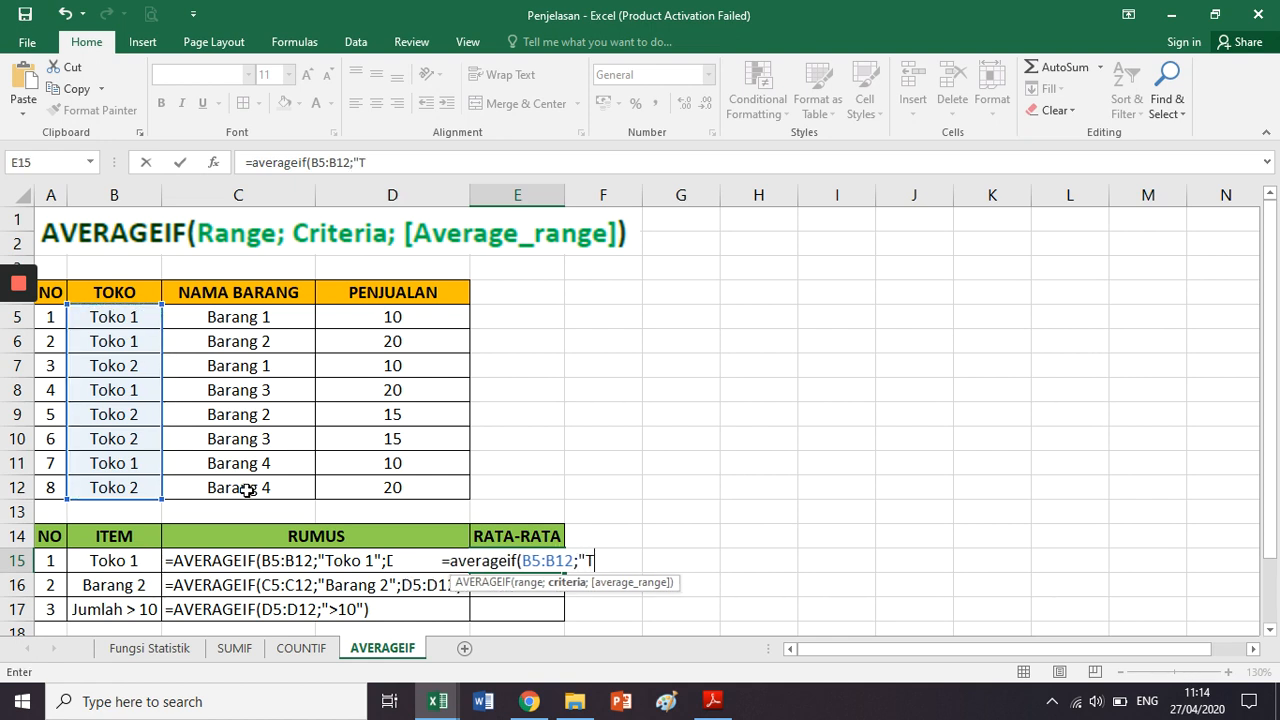
type("oko 1")
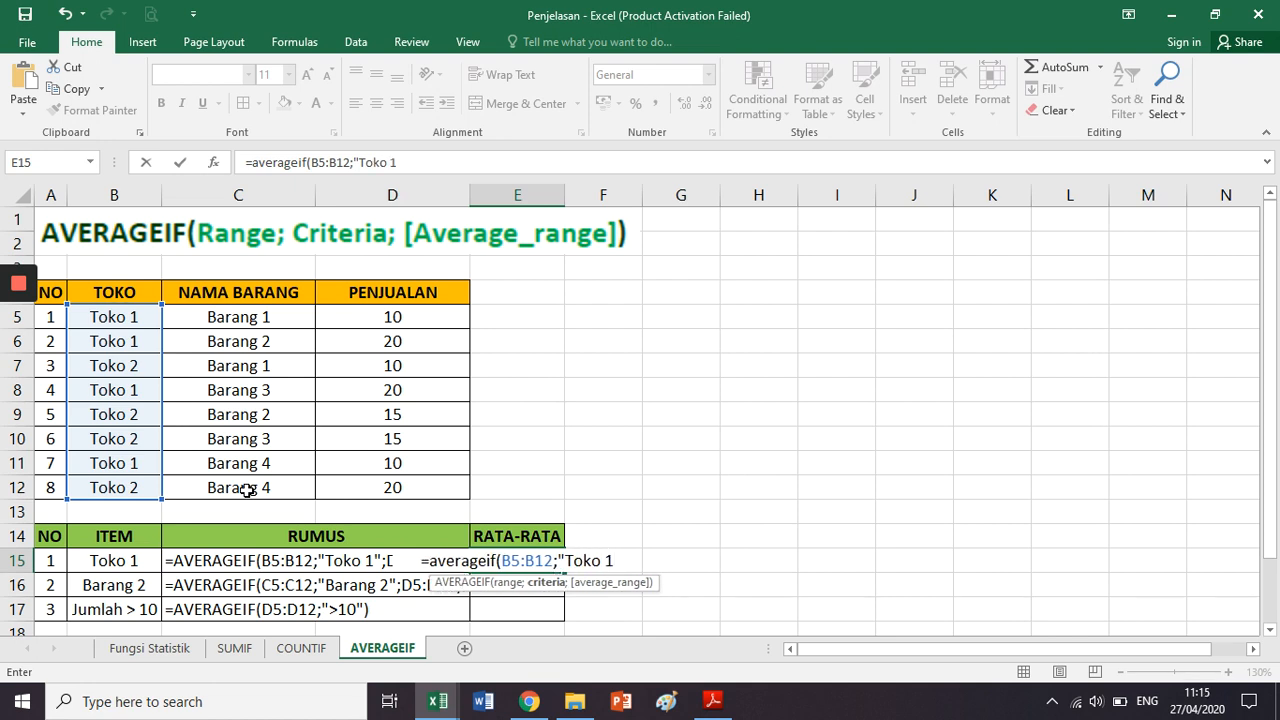
type("\";")
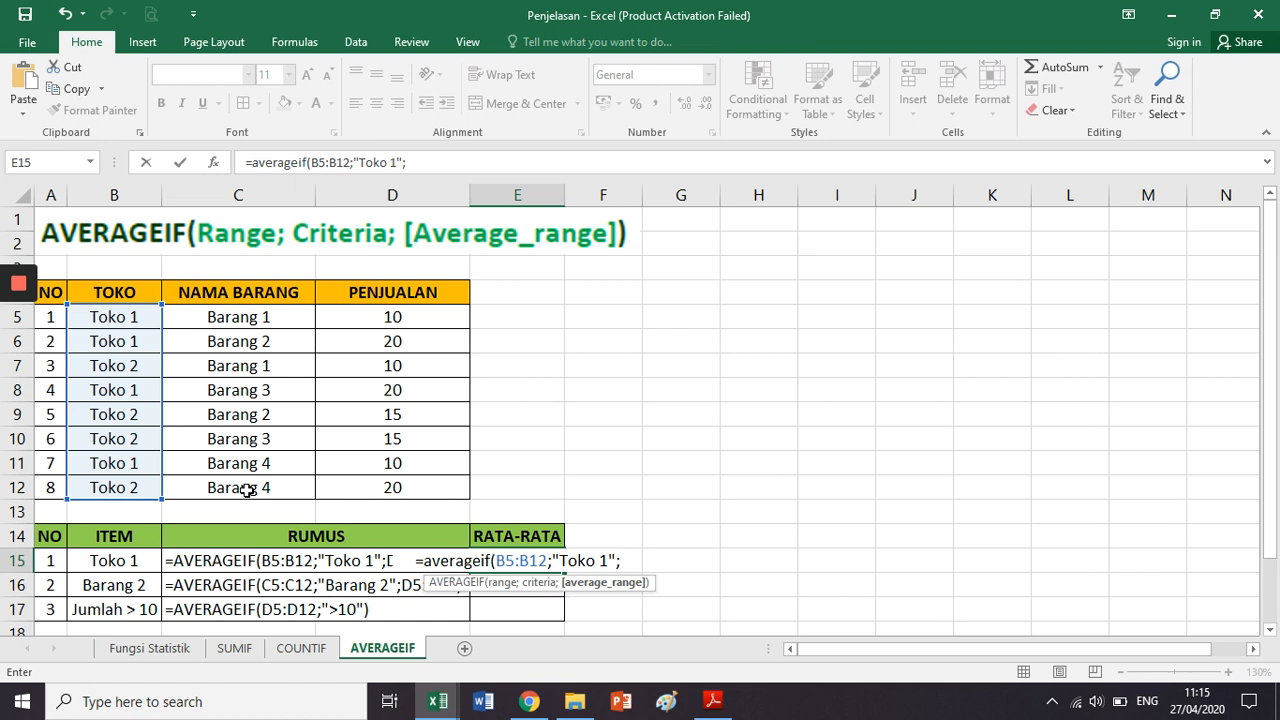
left_click(386, 317)
left_click_drag(386, 317, 392, 488)
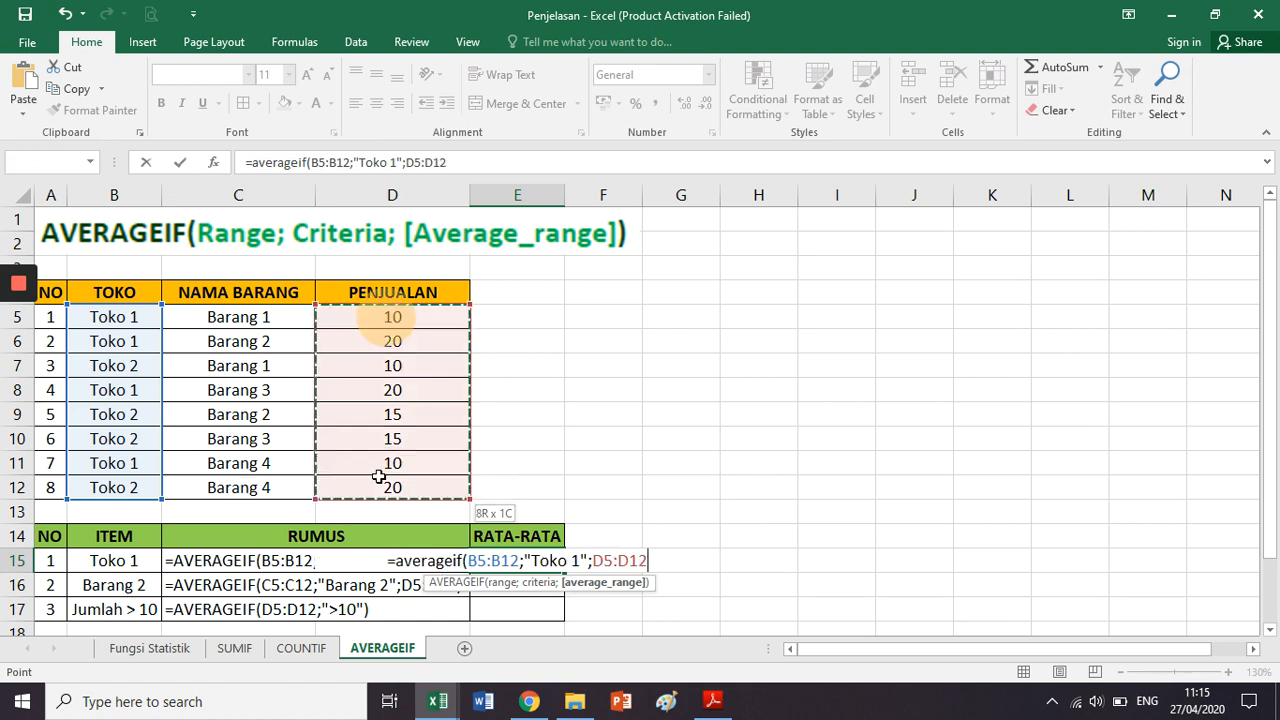
type(")")
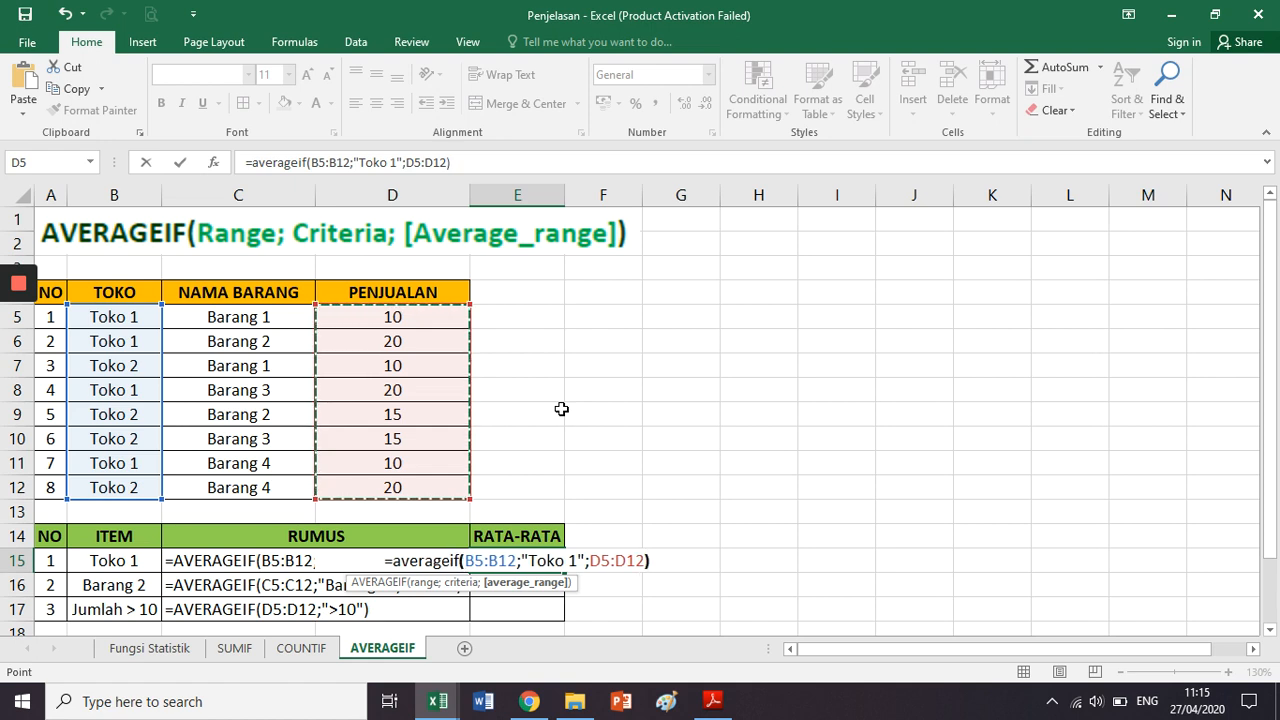
key("Return")
key("Up")
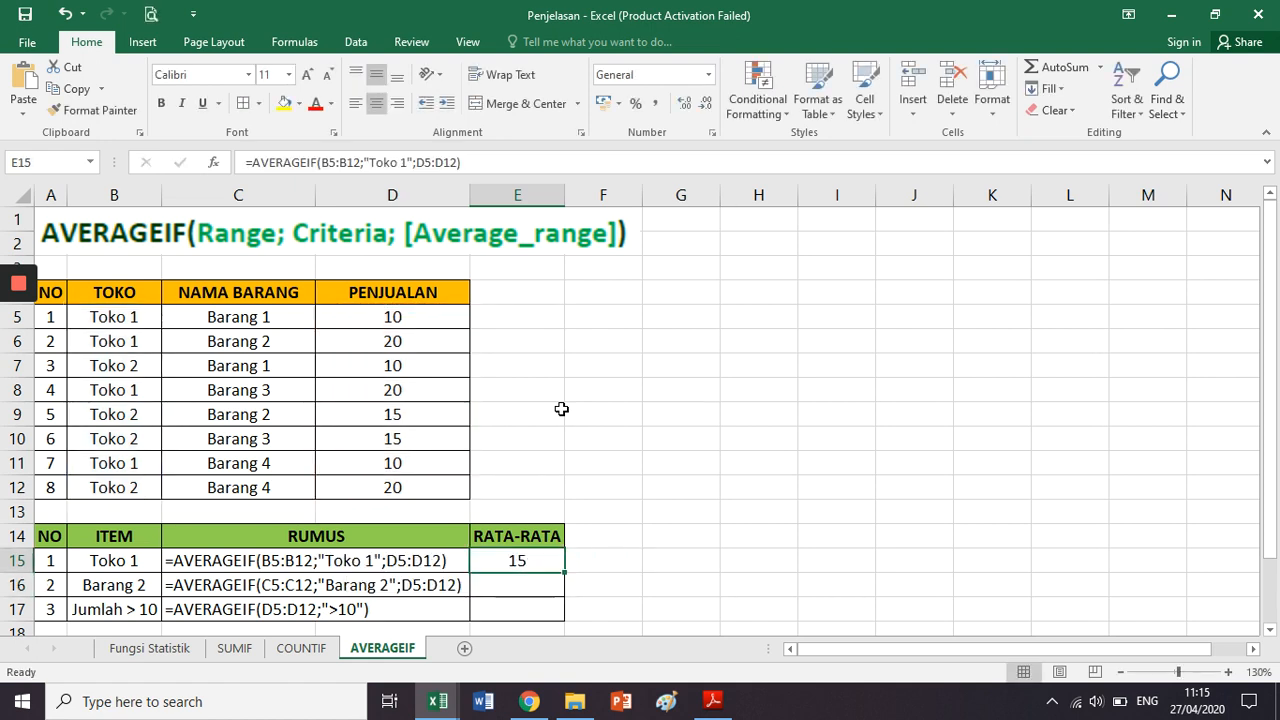
key("ctrl+b")
Enter =AVERAGEIF(C5:C12;"Barang 2";D5:D12) in E16 and make the cell bold.
left_click(152, 585)
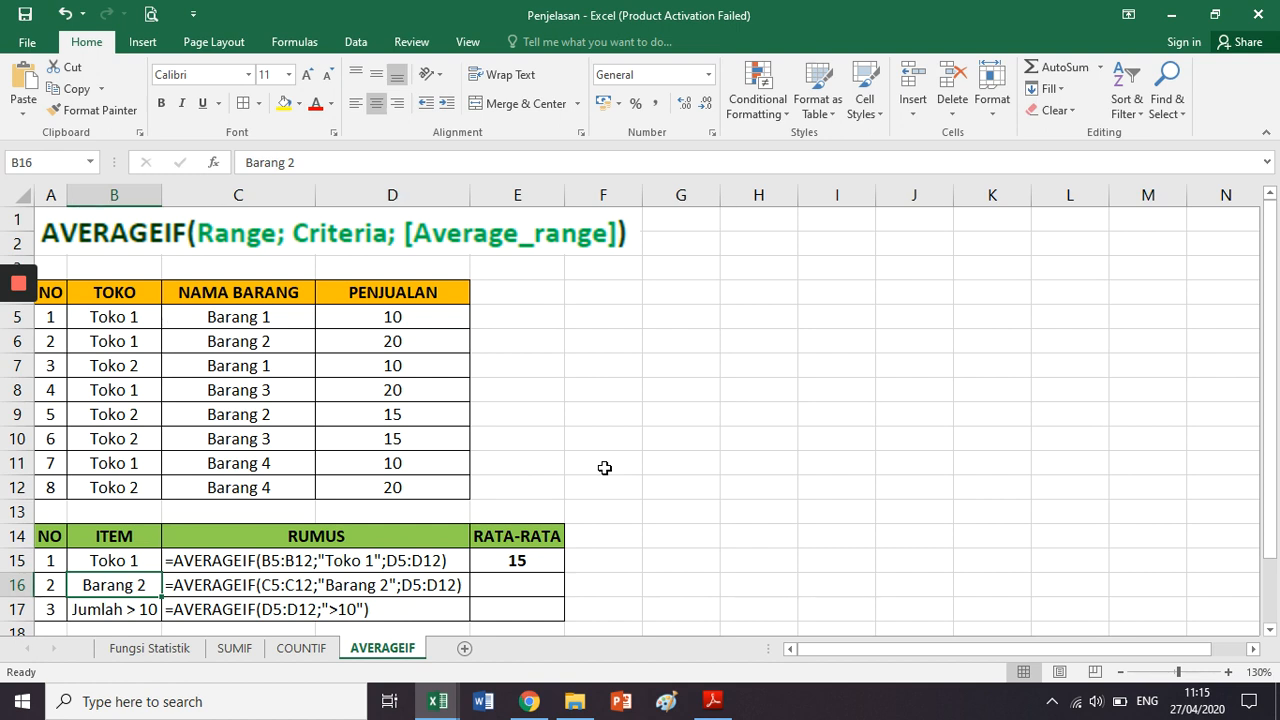
key("Right")
key("Right")
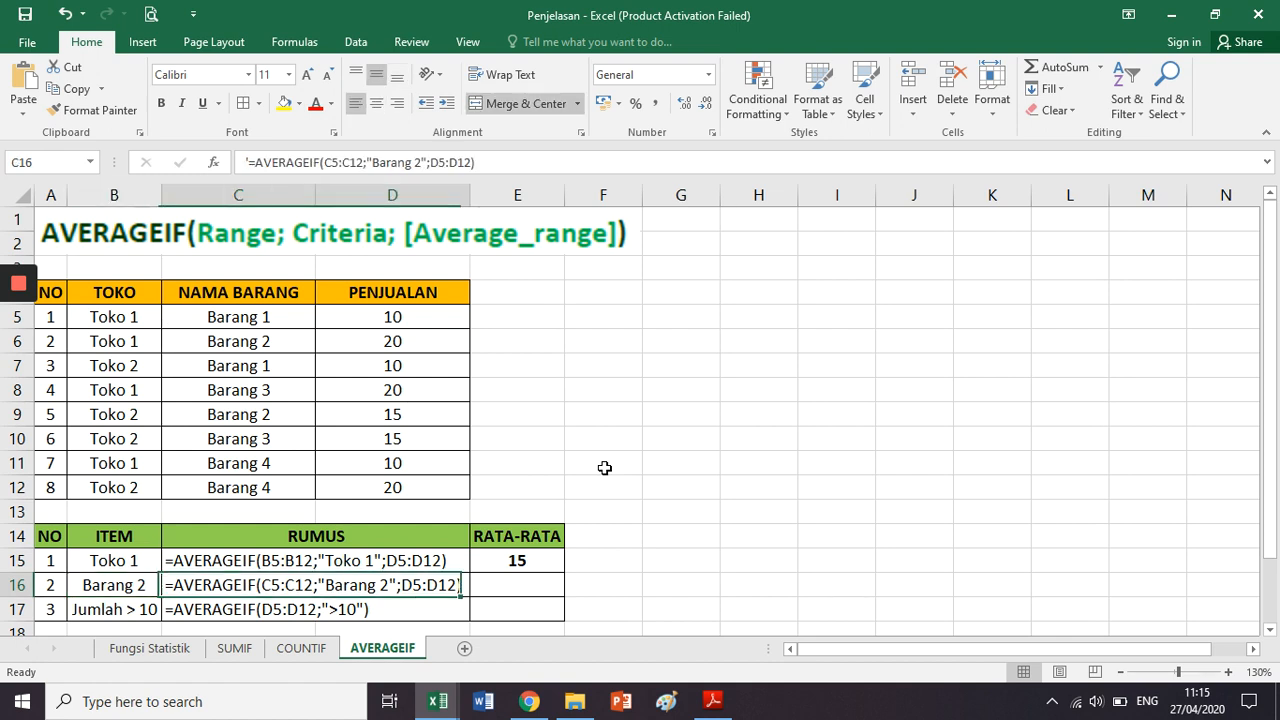
type("=ave")
type("rageif(")
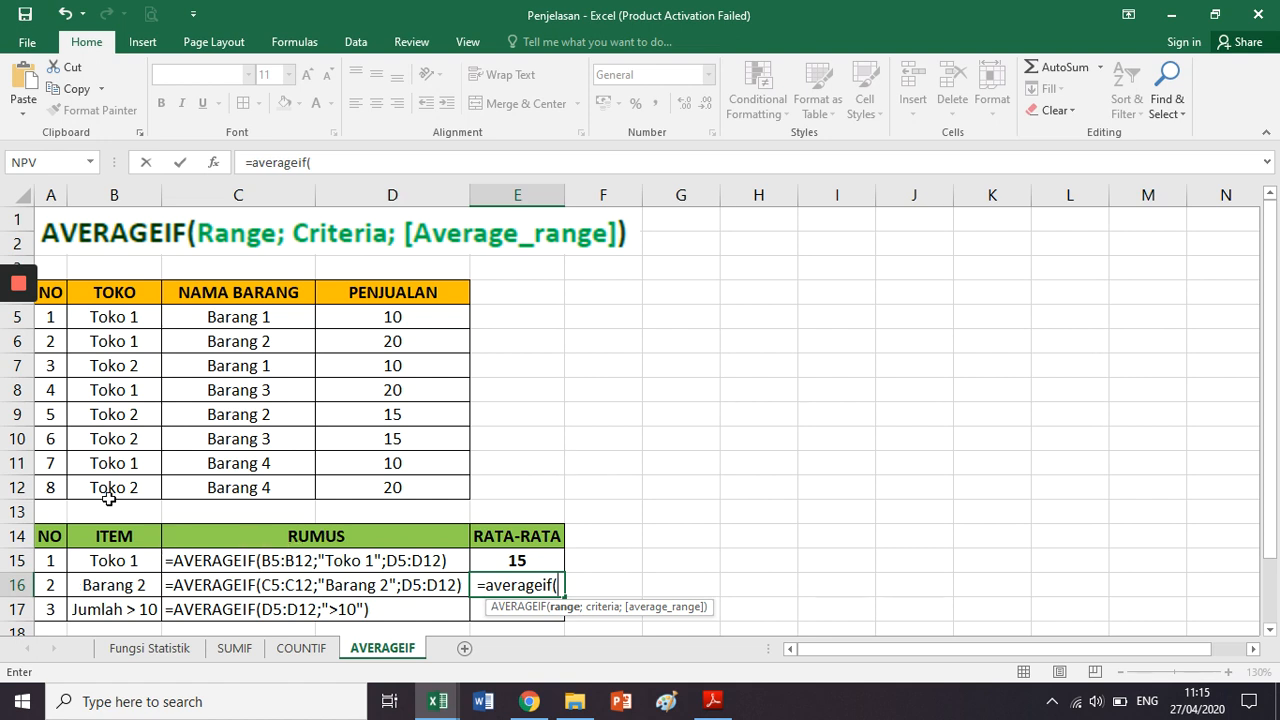
left_click(227, 315)
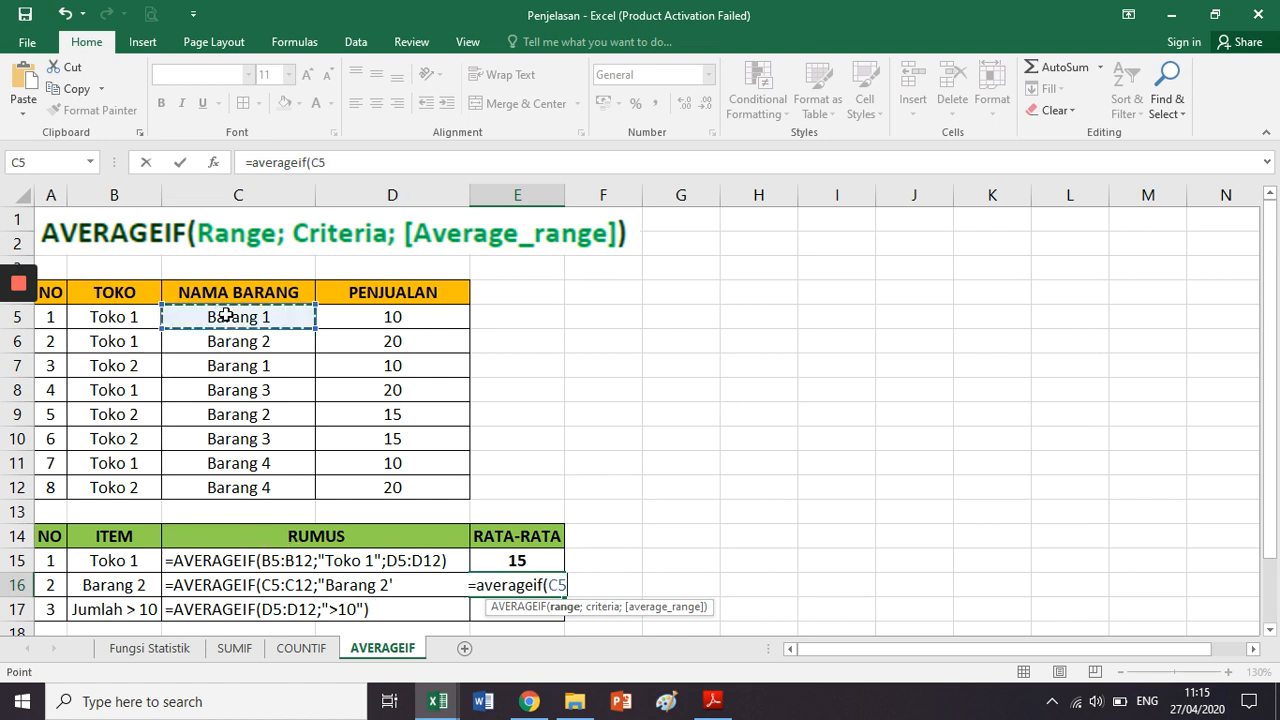
left_click_drag(227, 315, 217, 483)
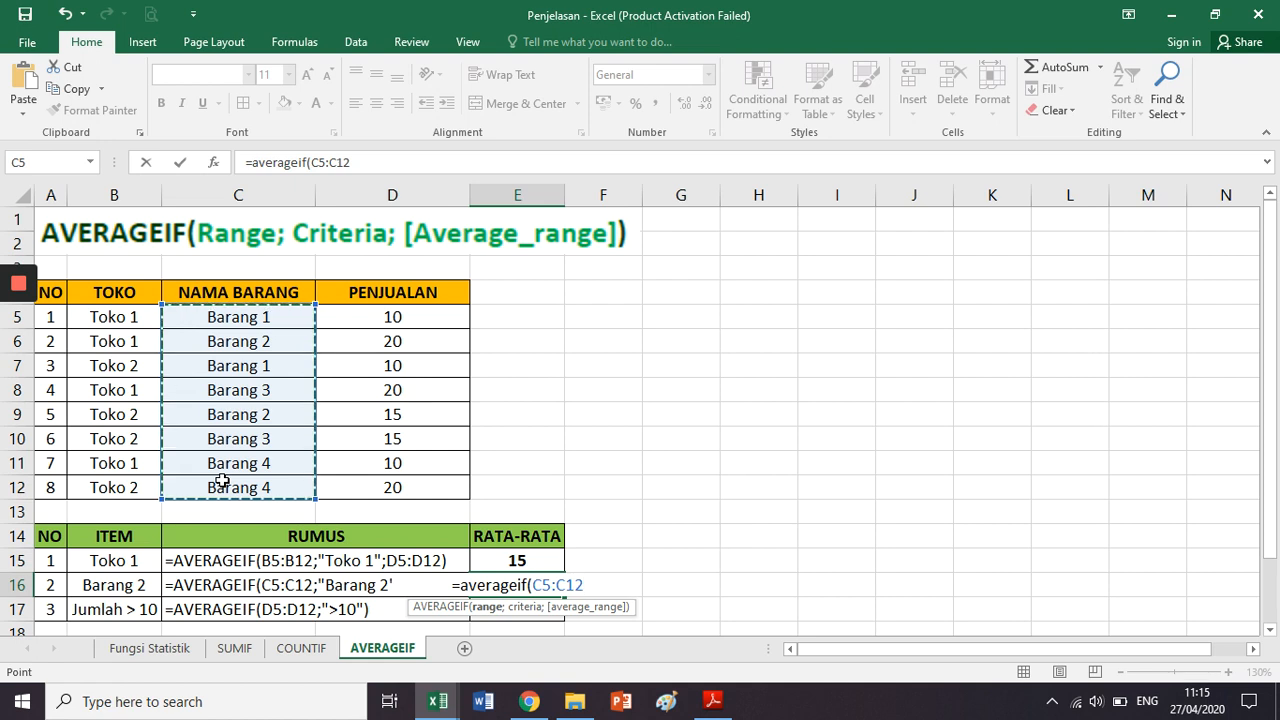
type(";")
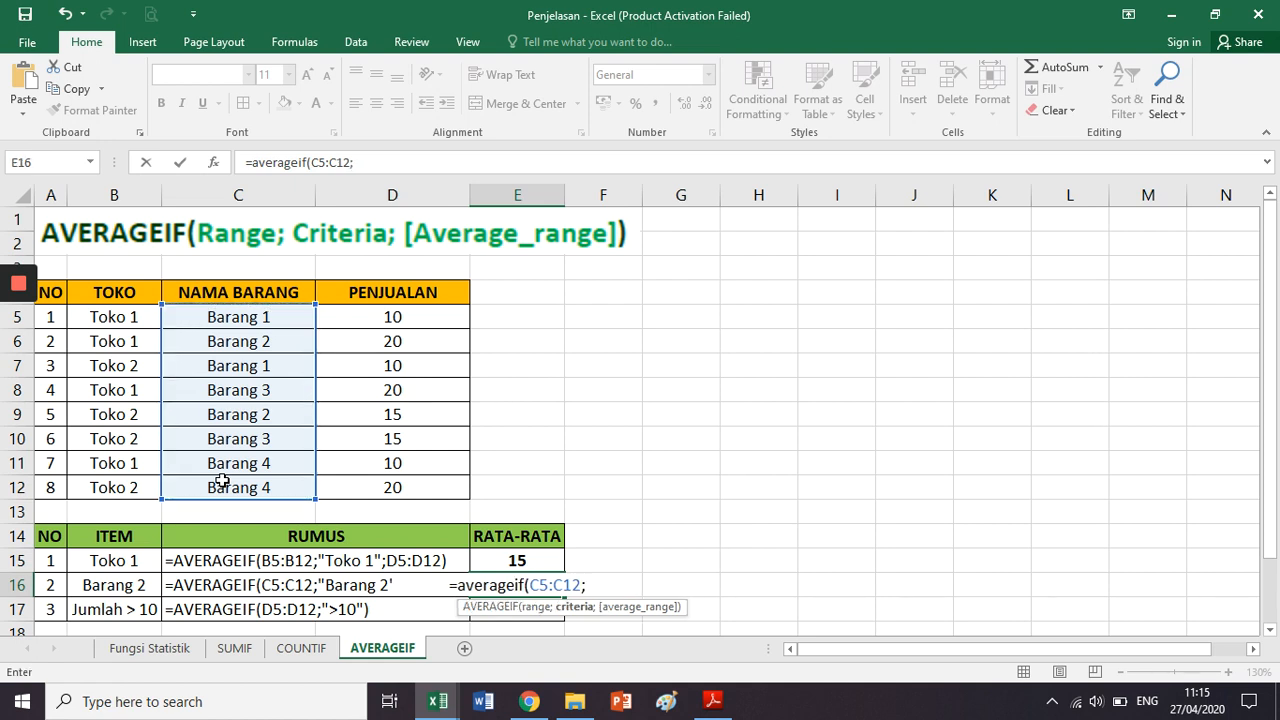
type("\"Bara")
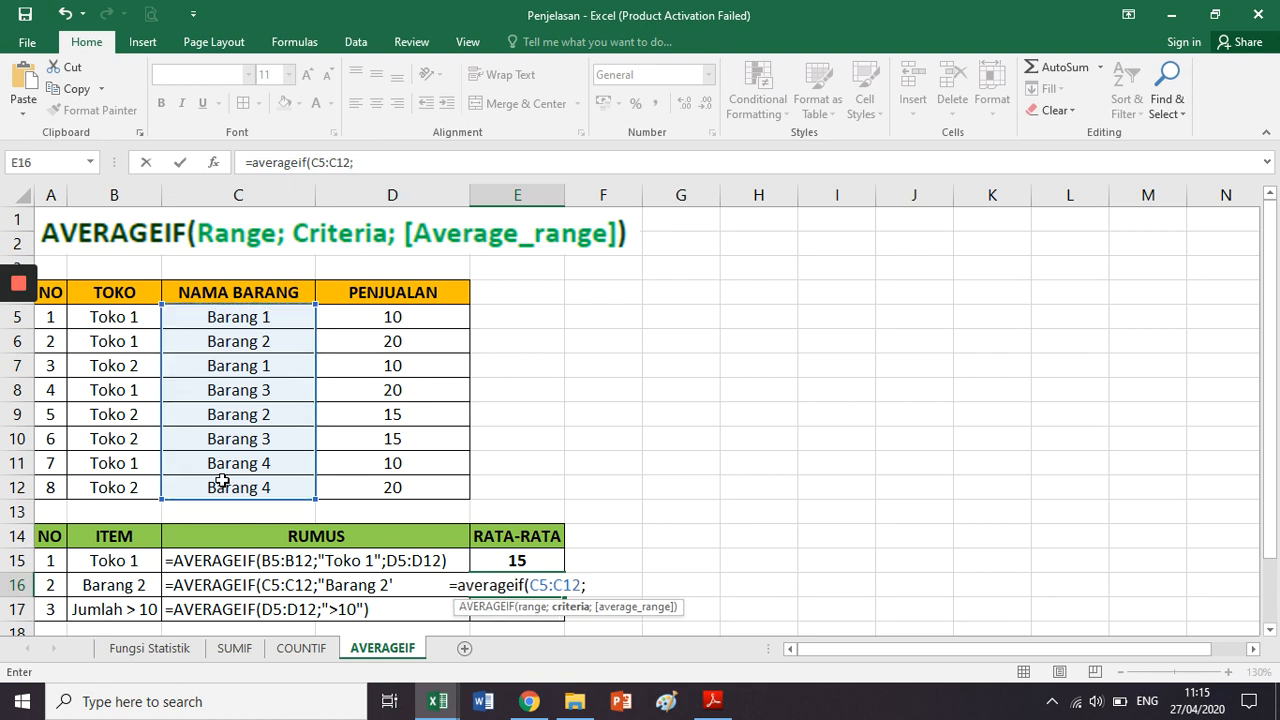
type("ng ")
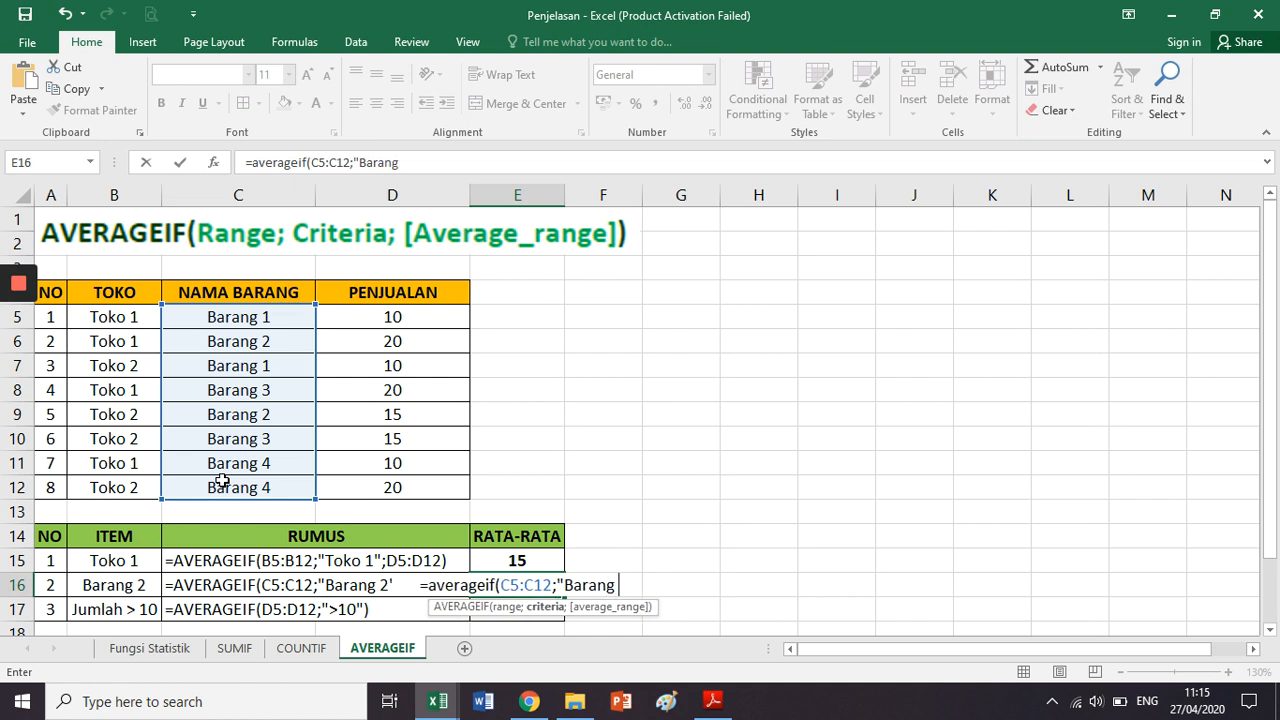
type("2\"")
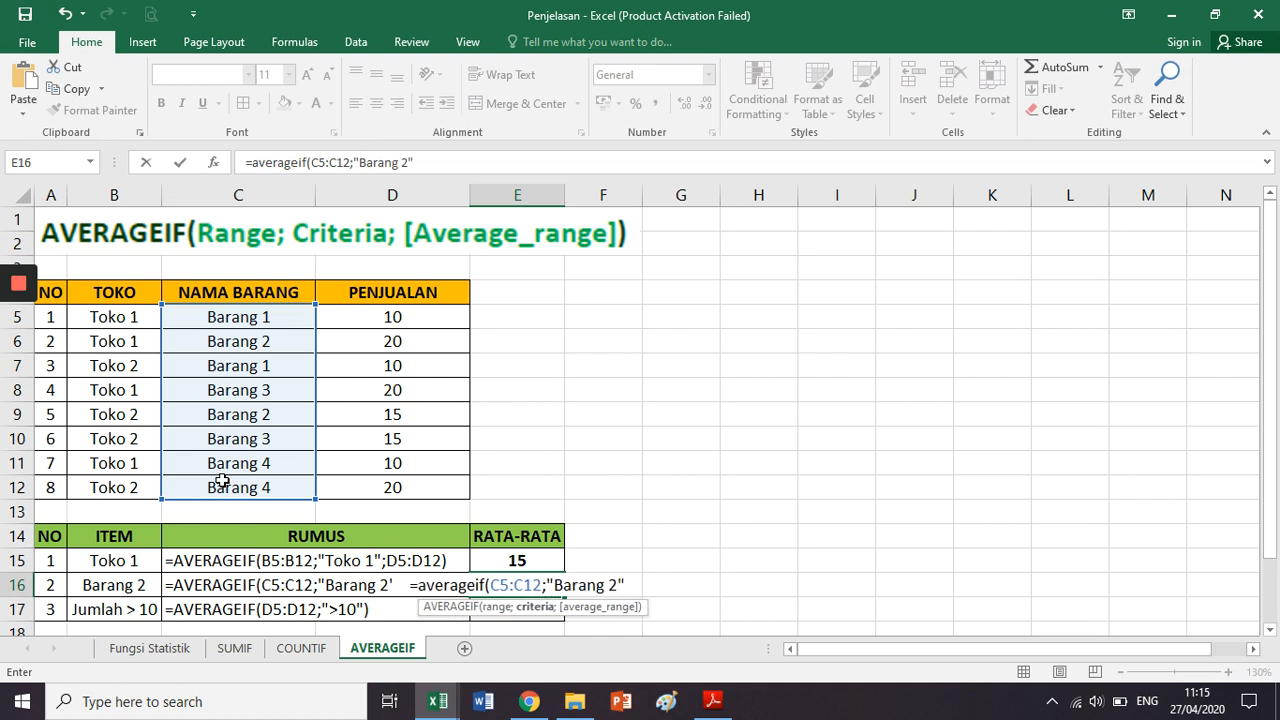
type(";")
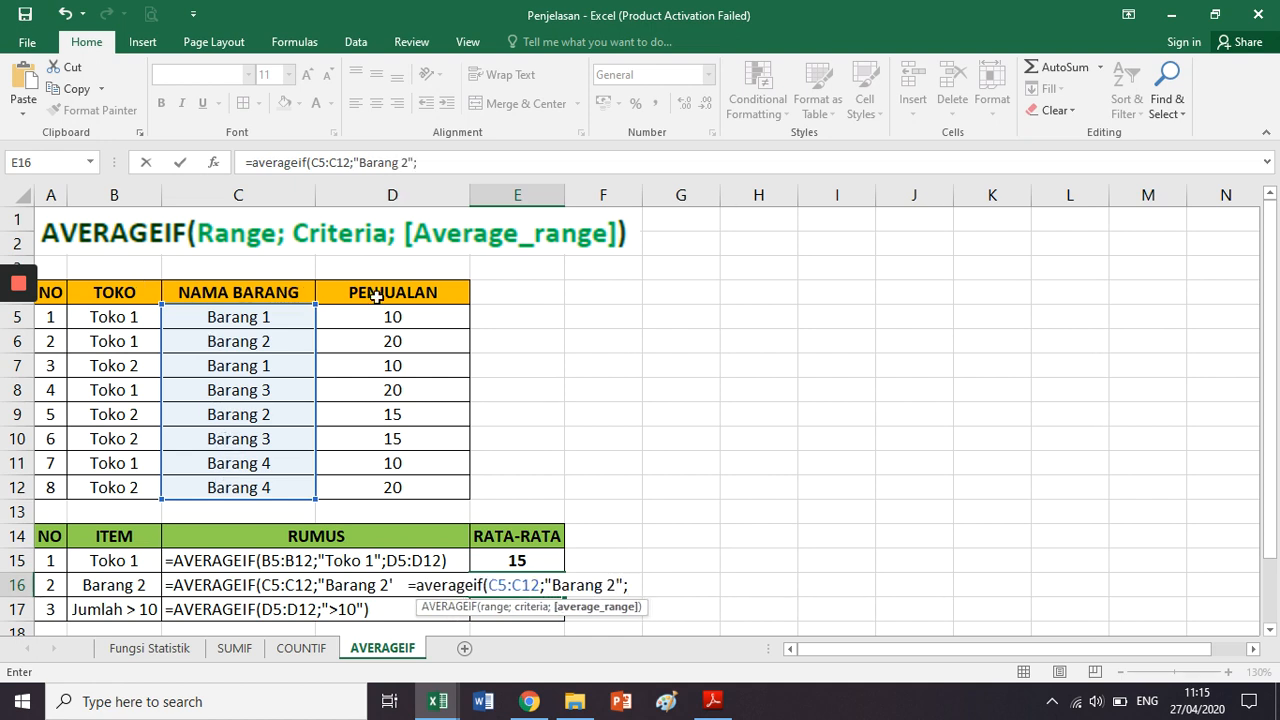
left_click(410, 318)
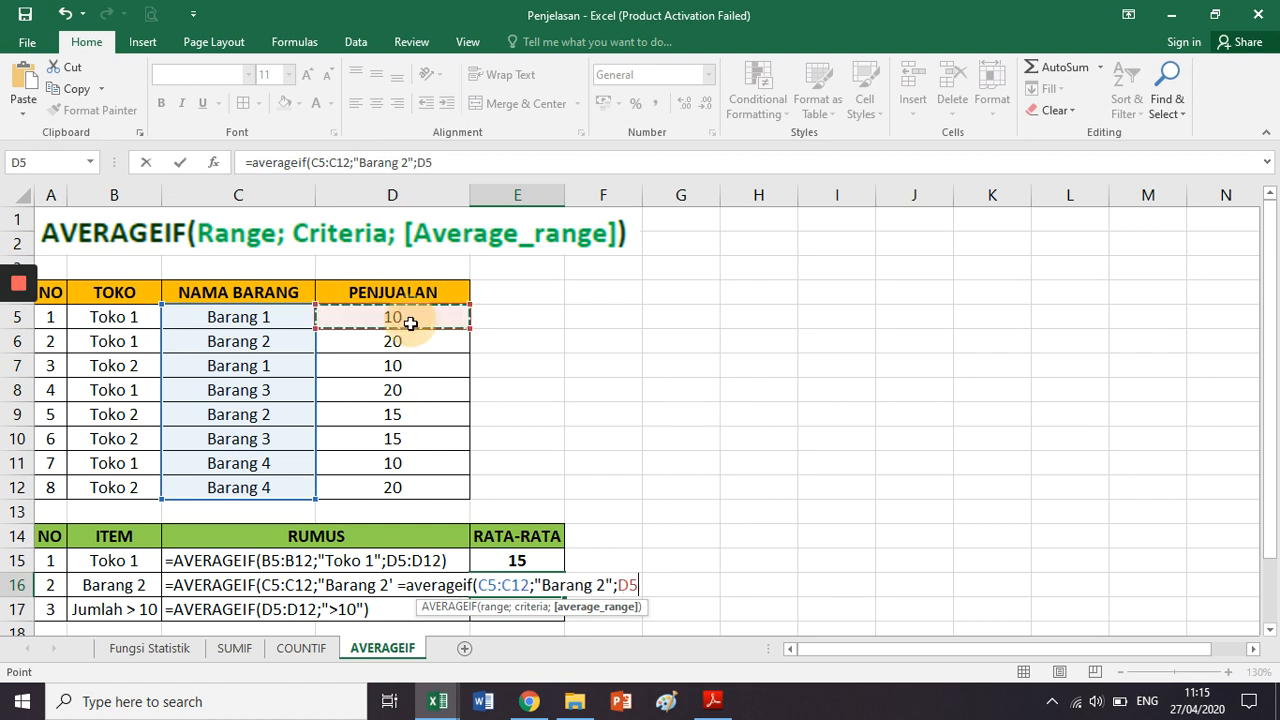
left_click_drag(409, 321, 408, 478)
type(")")
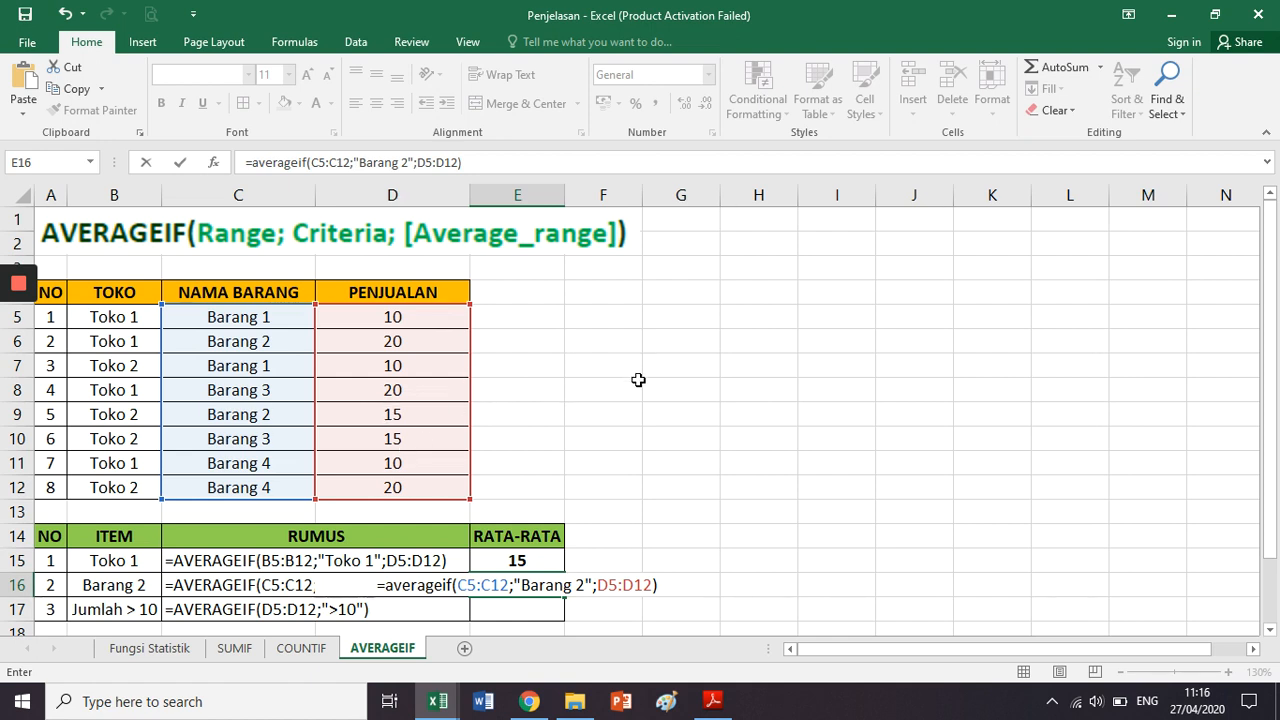
key("Return")
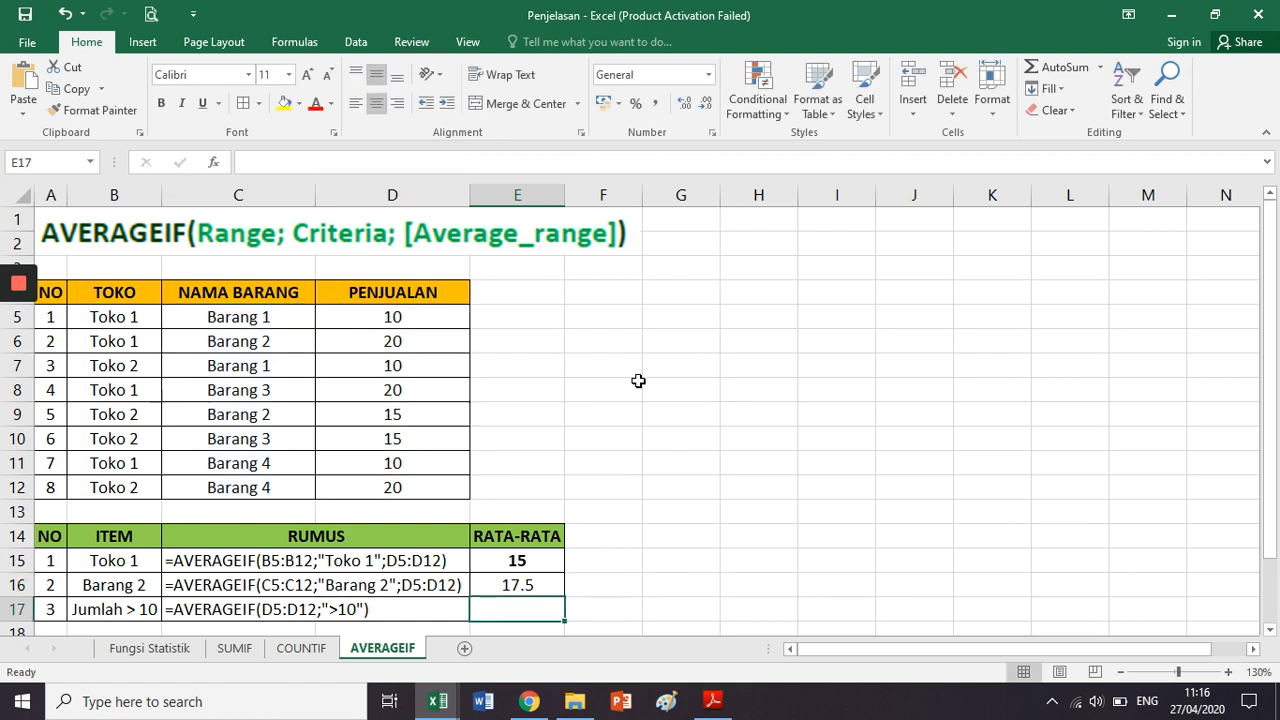
key("Up")
key("ctrl+b")
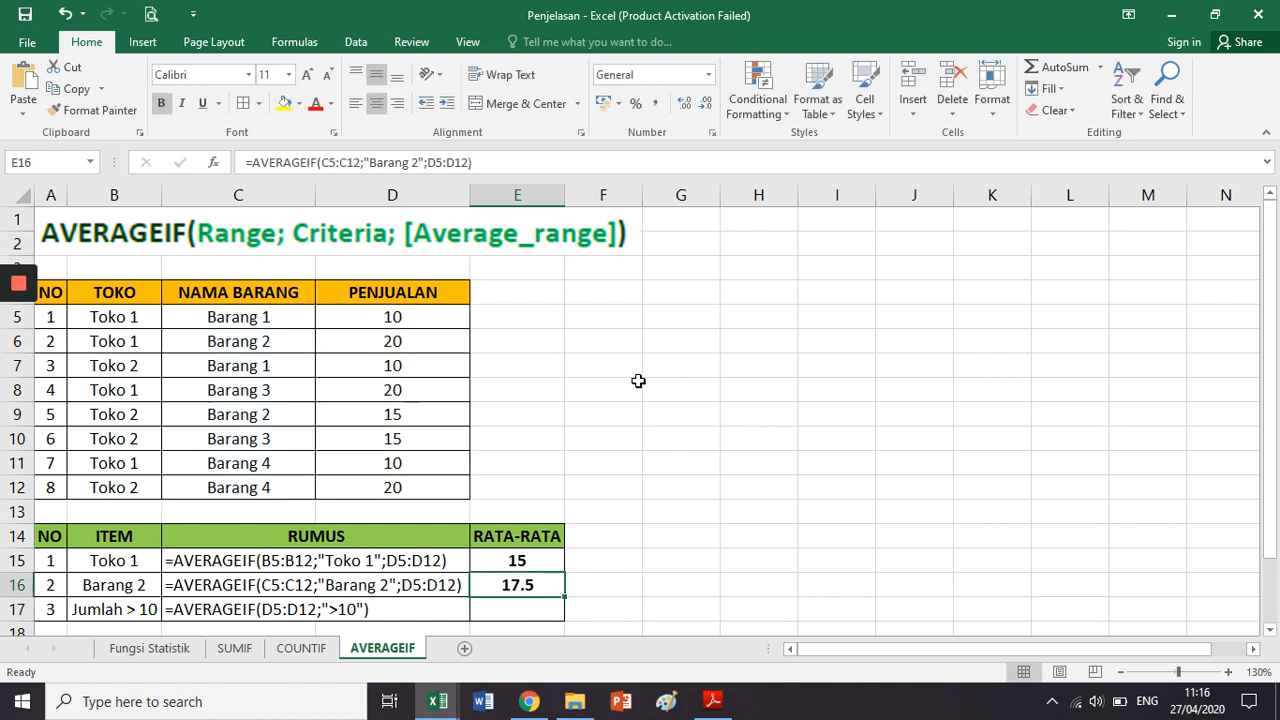
Enter =AVERAGEIF(D5:D12;">10") in E17 and make the cell bold.
scroll(638, 380, "down", 2)
scroll(638, 380, "up", 2)
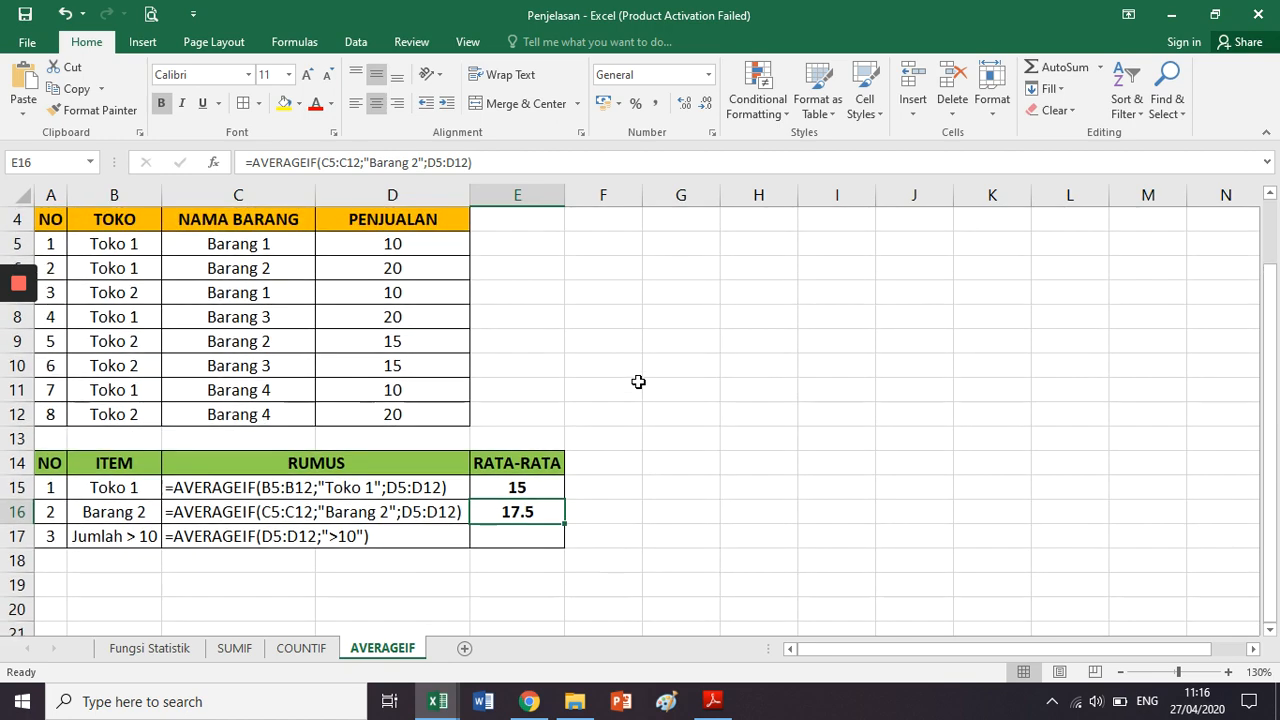
left_click(497, 611)
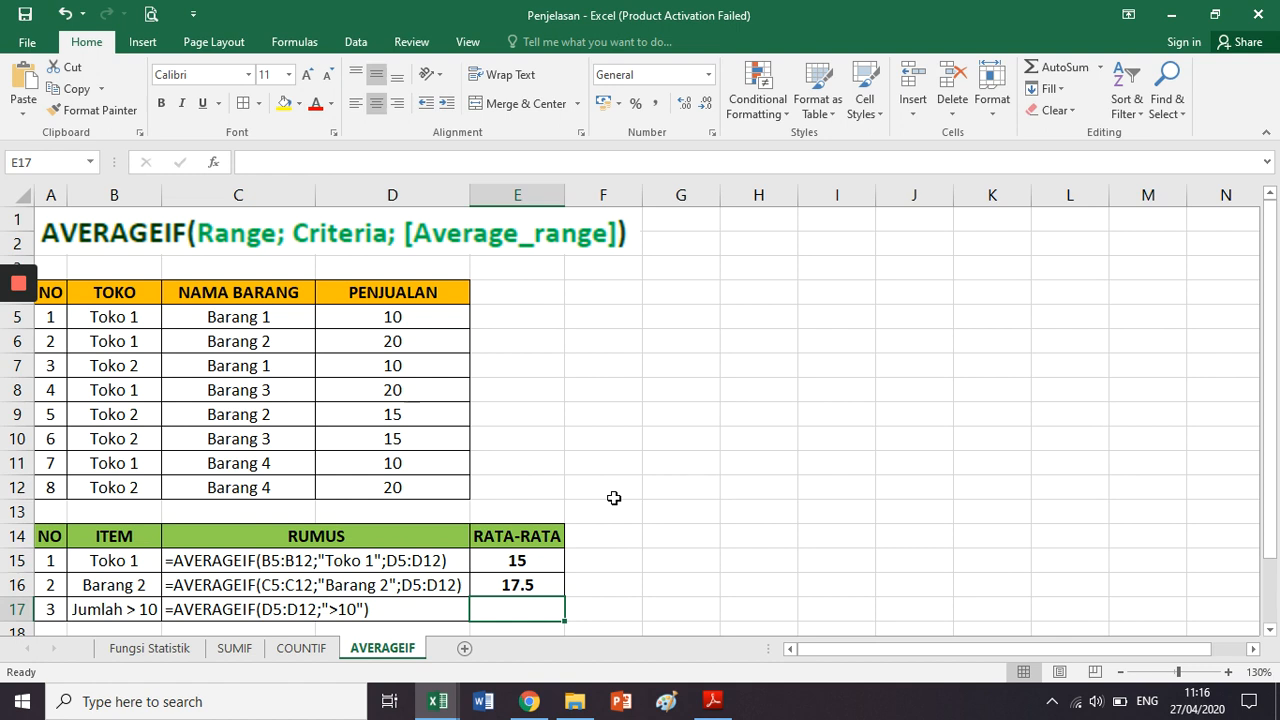
type("=average")
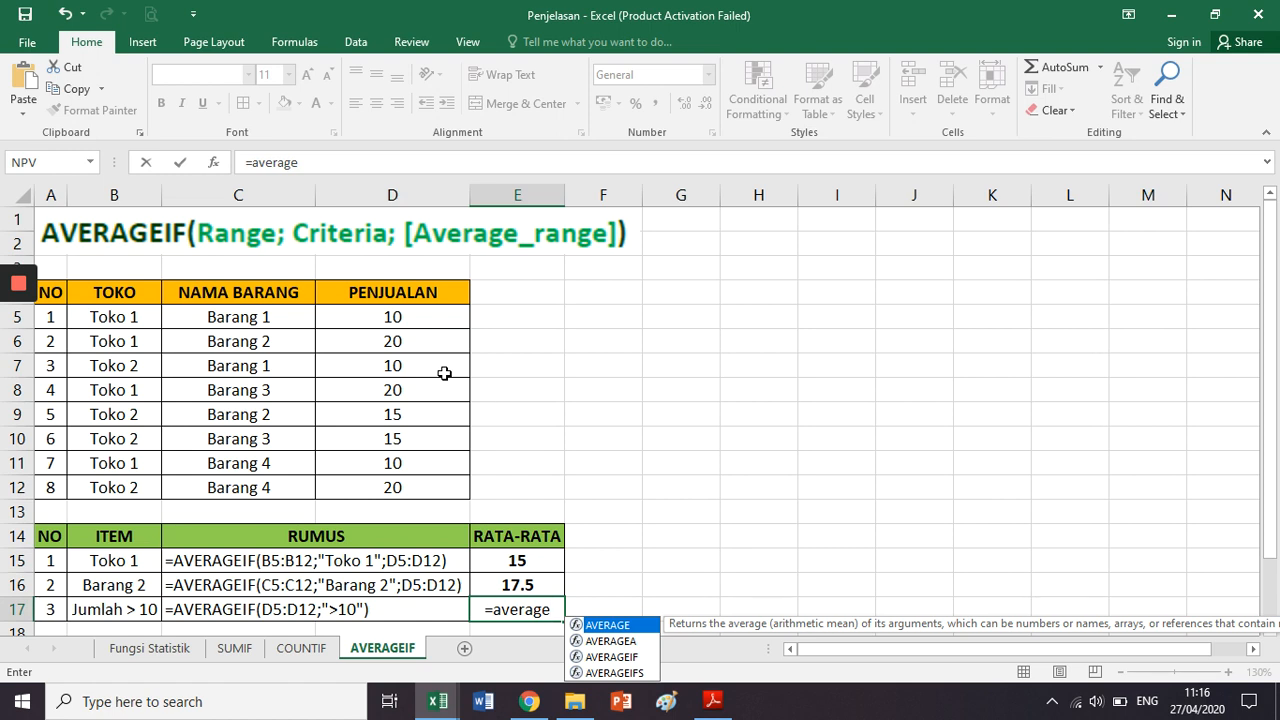
type("if(")
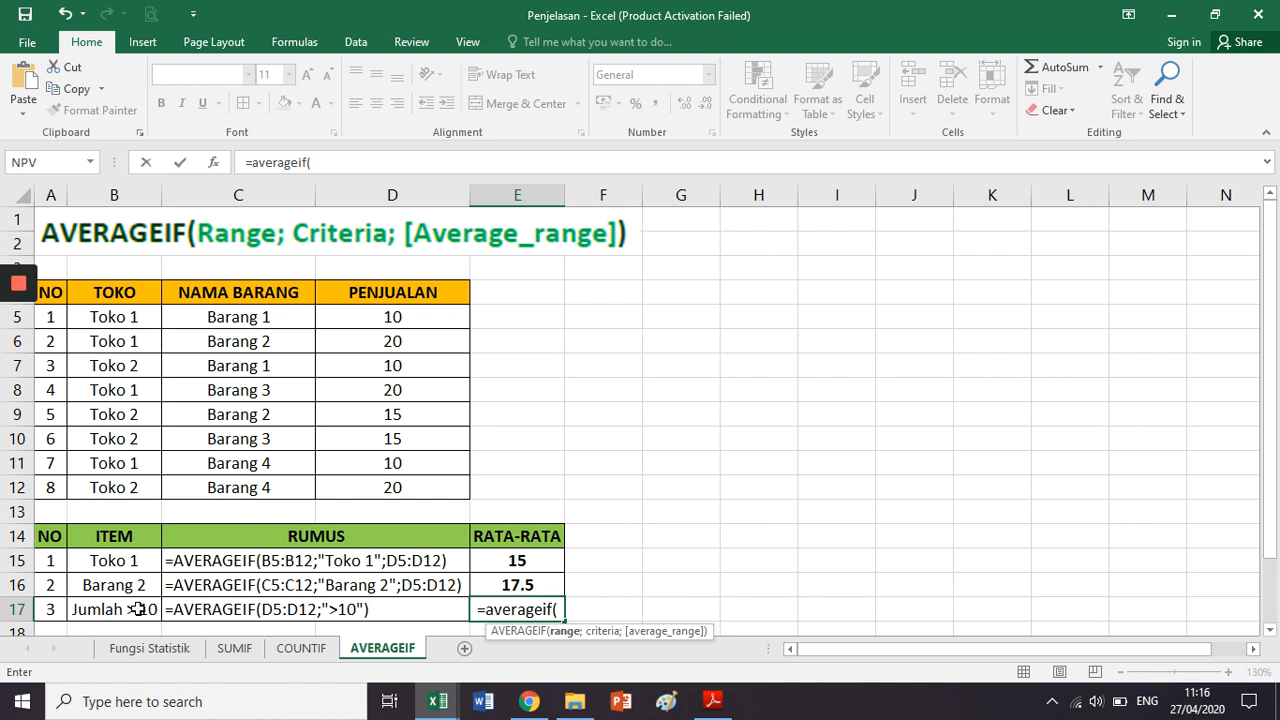
left_click_drag(456, 314, 432, 493)
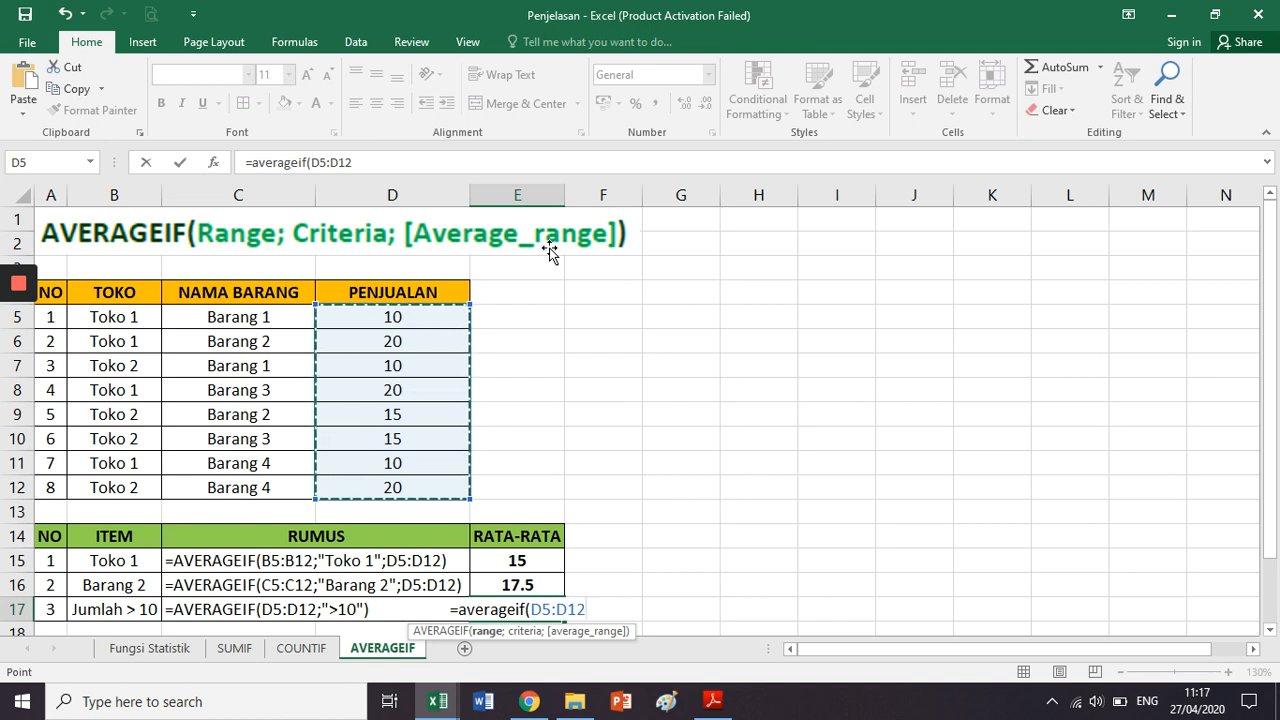
type(";")
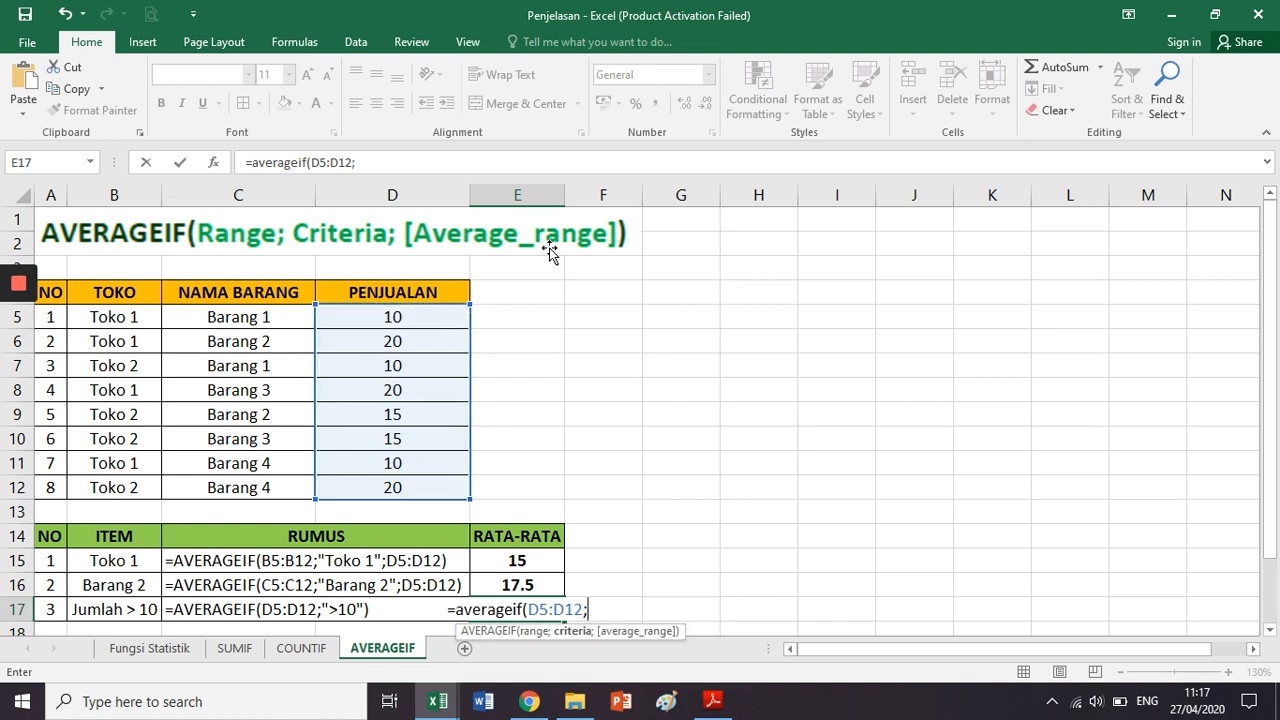
type("\"")
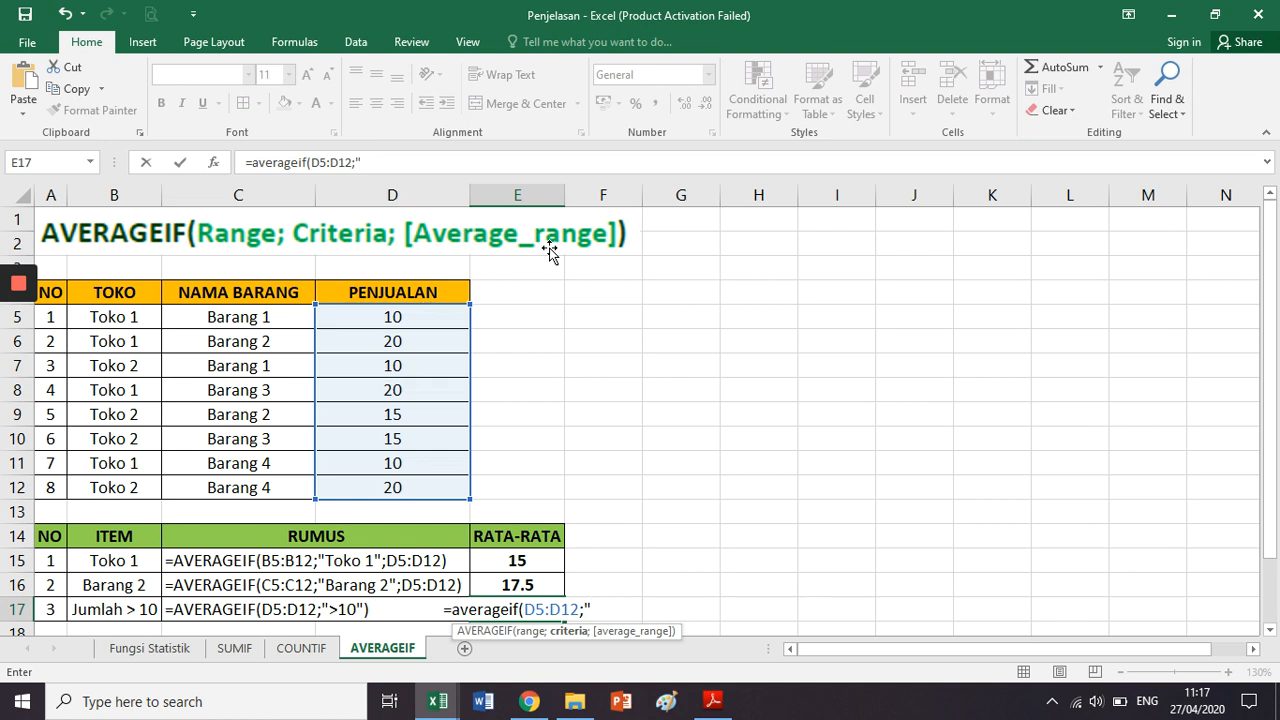
type("1")
key("BackSpace")
type(">10")
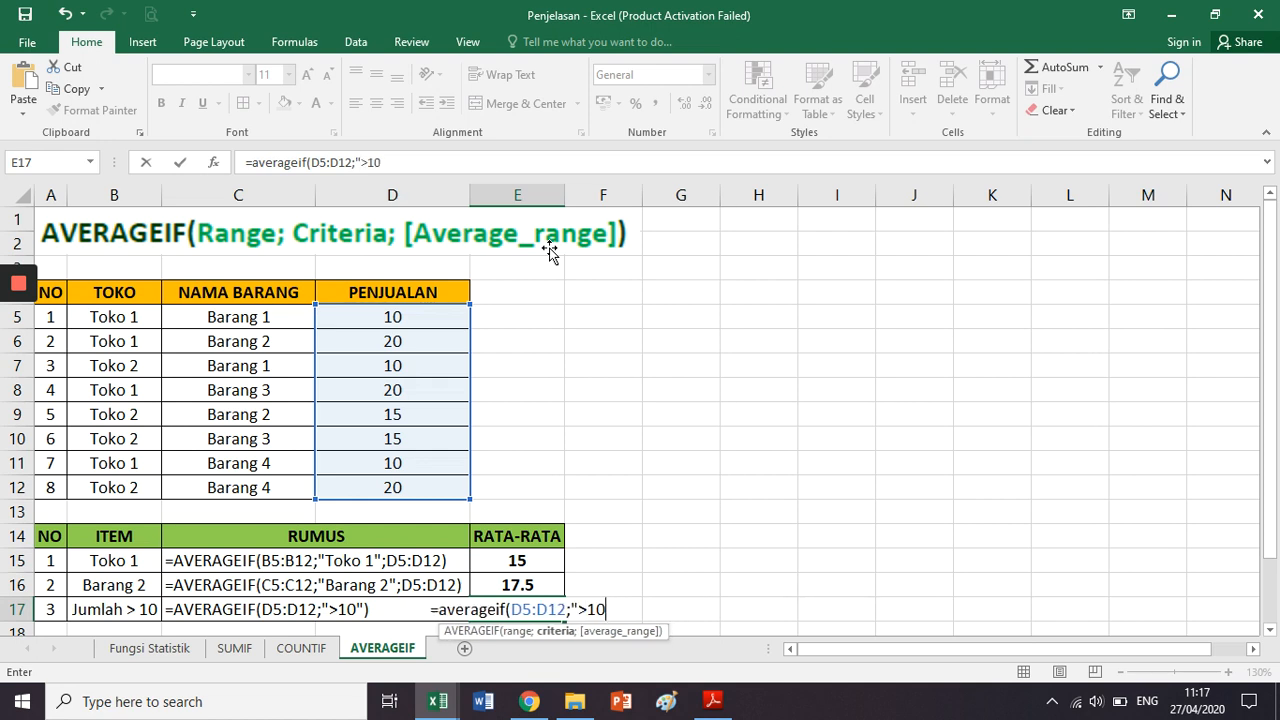
type("\"")
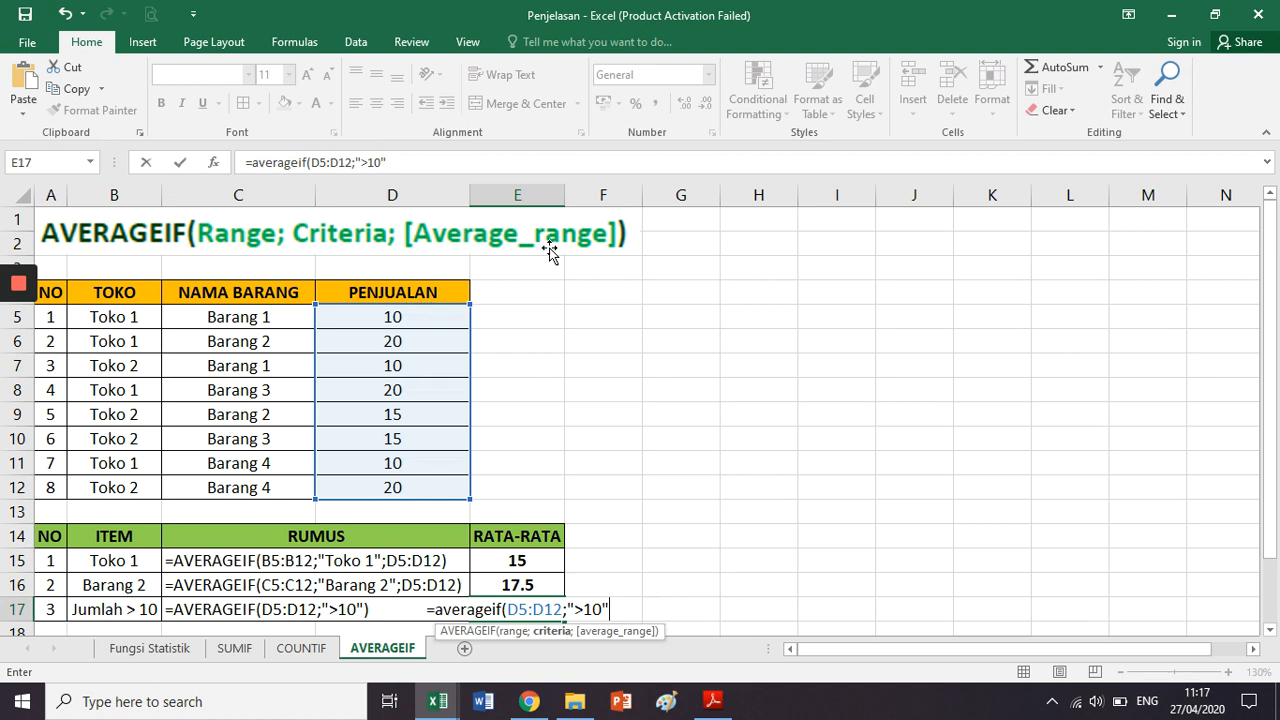
type(")")
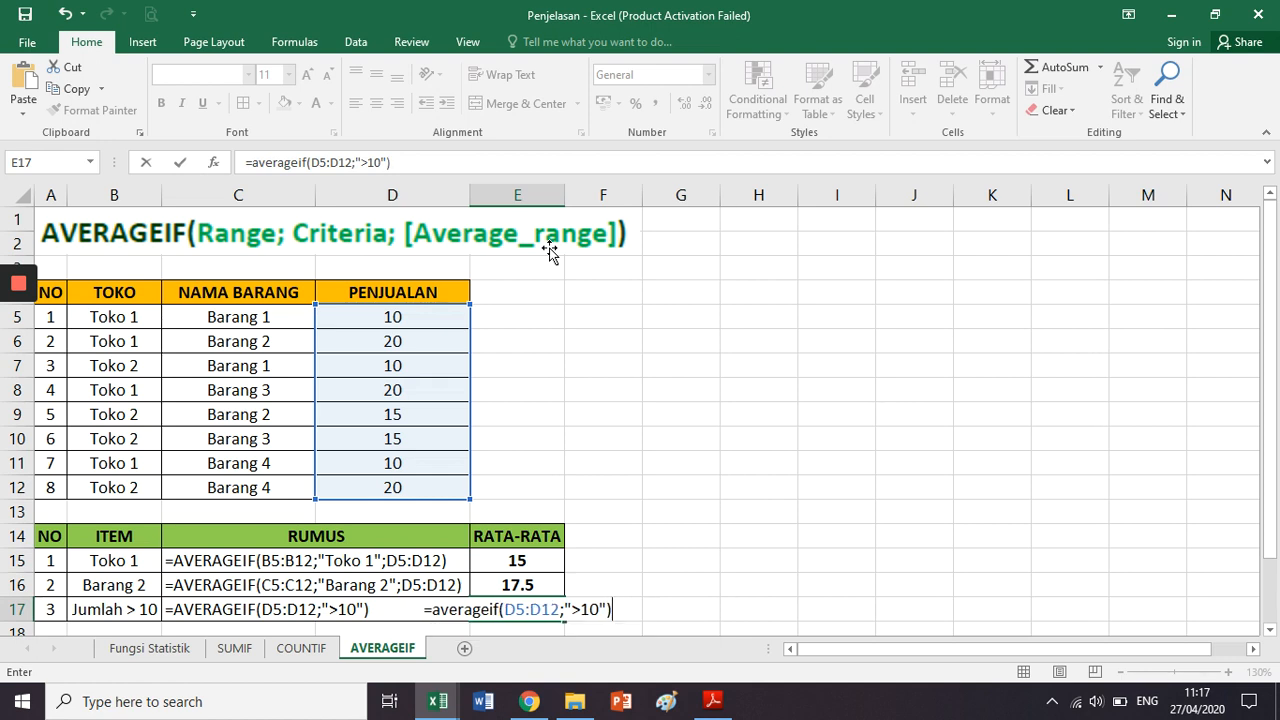
key("Return")
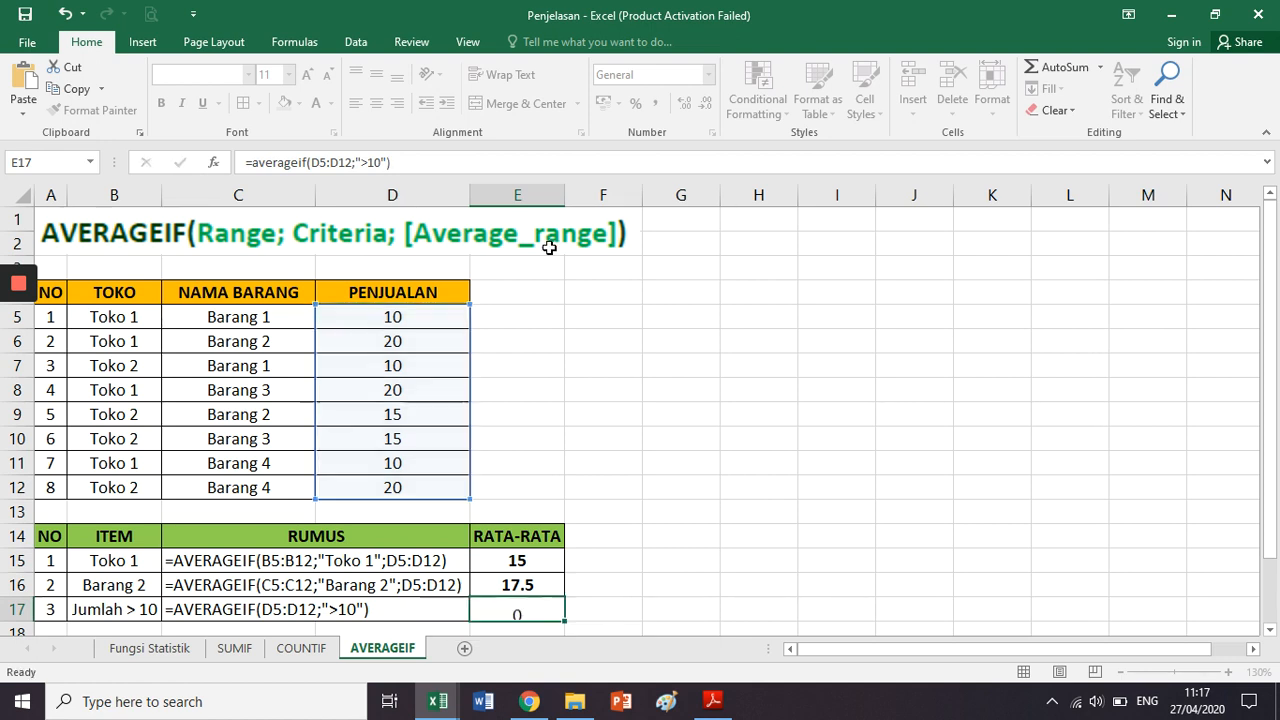
left_click(530, 582)
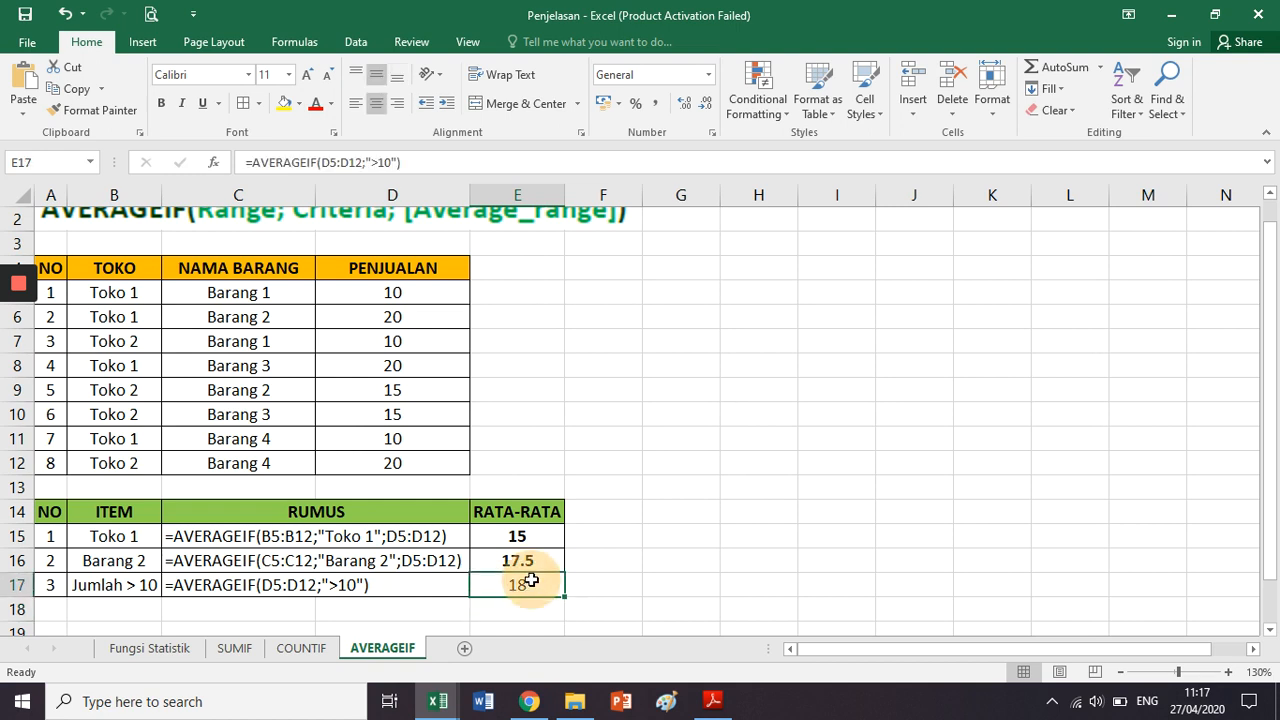
key("ctrl+b")
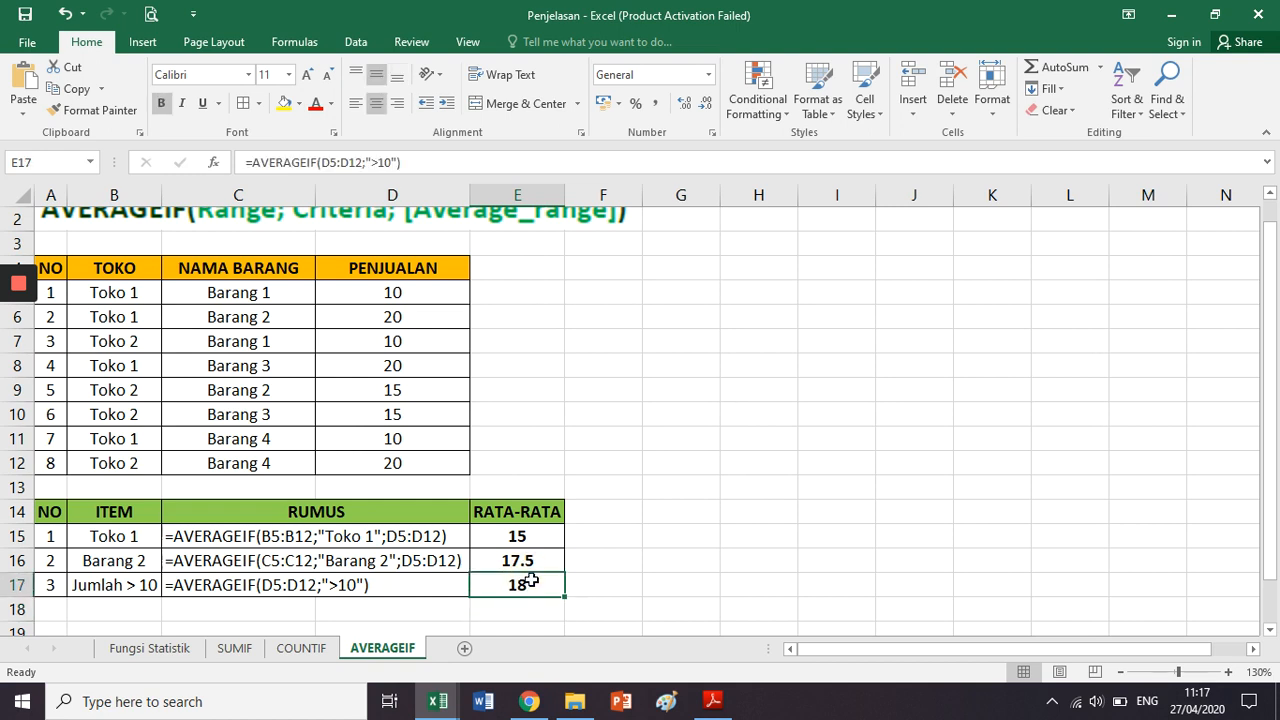
left_click(585, 398)
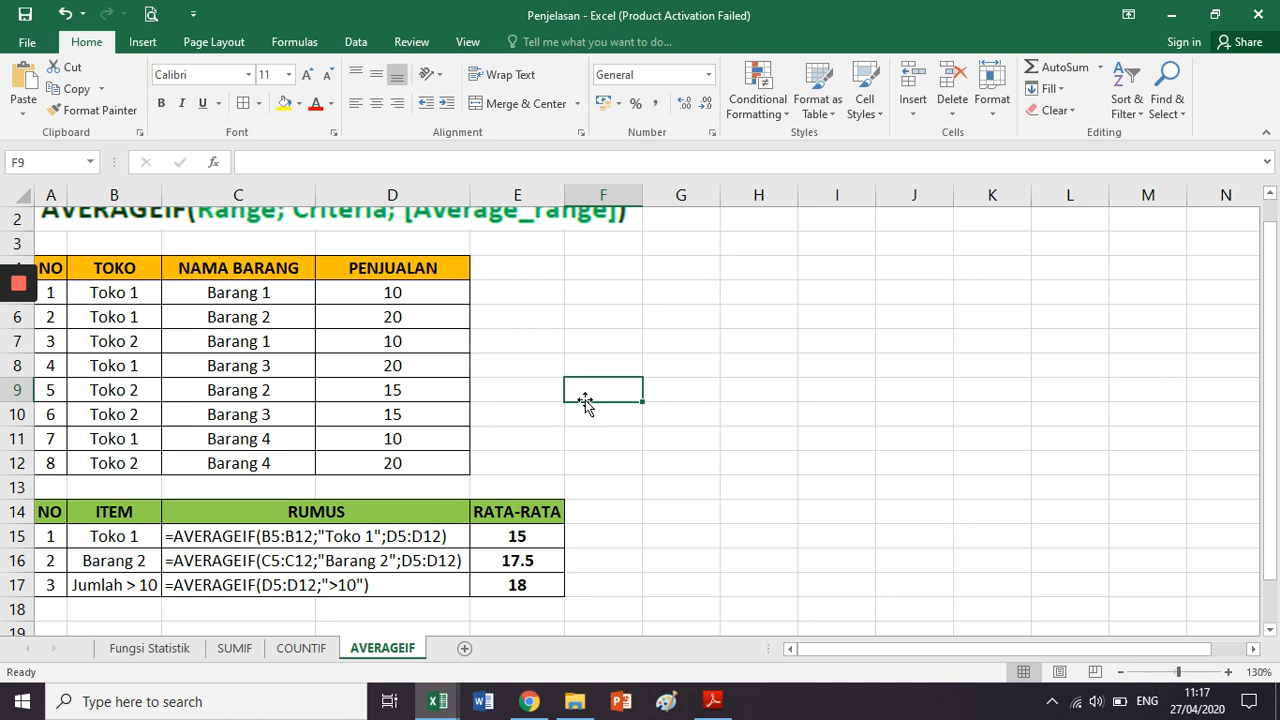
scroll(585, 400, "up", 1)
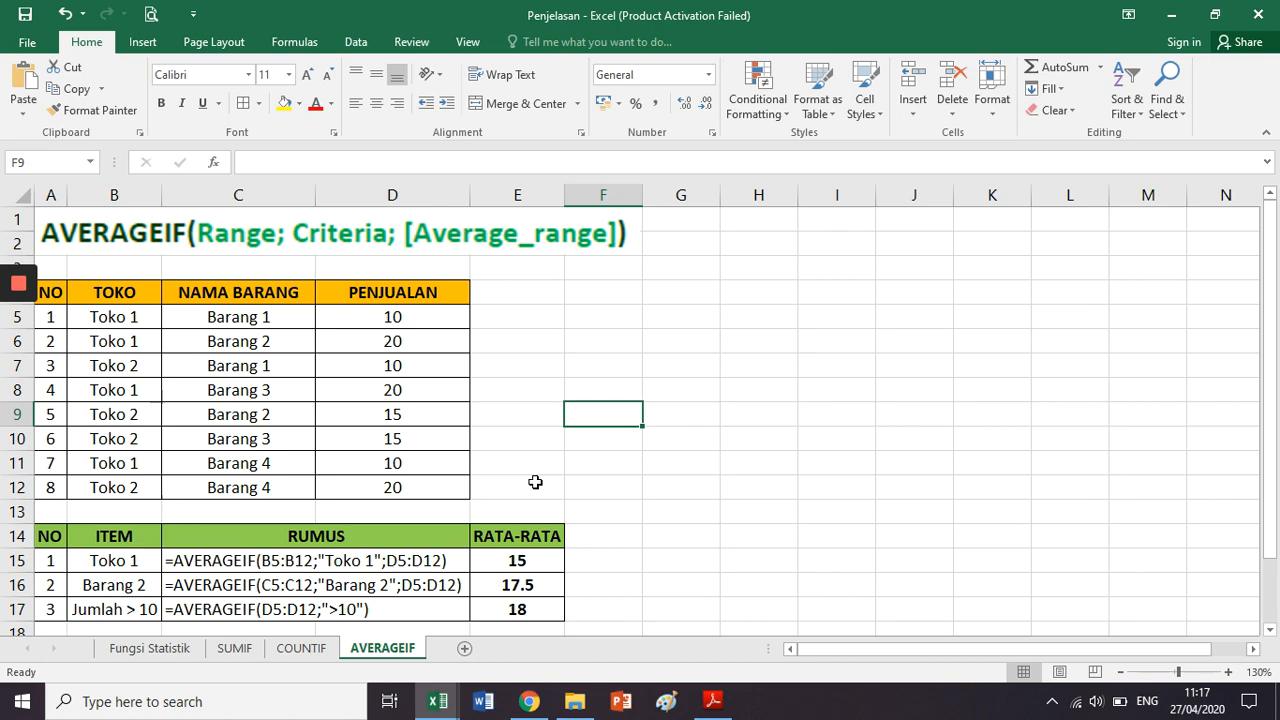
Switch to the practice guide PDF in Adobe Reader and examine the PRAKTIK 3 salary report exercise on page 7.
left_click(713, 701)
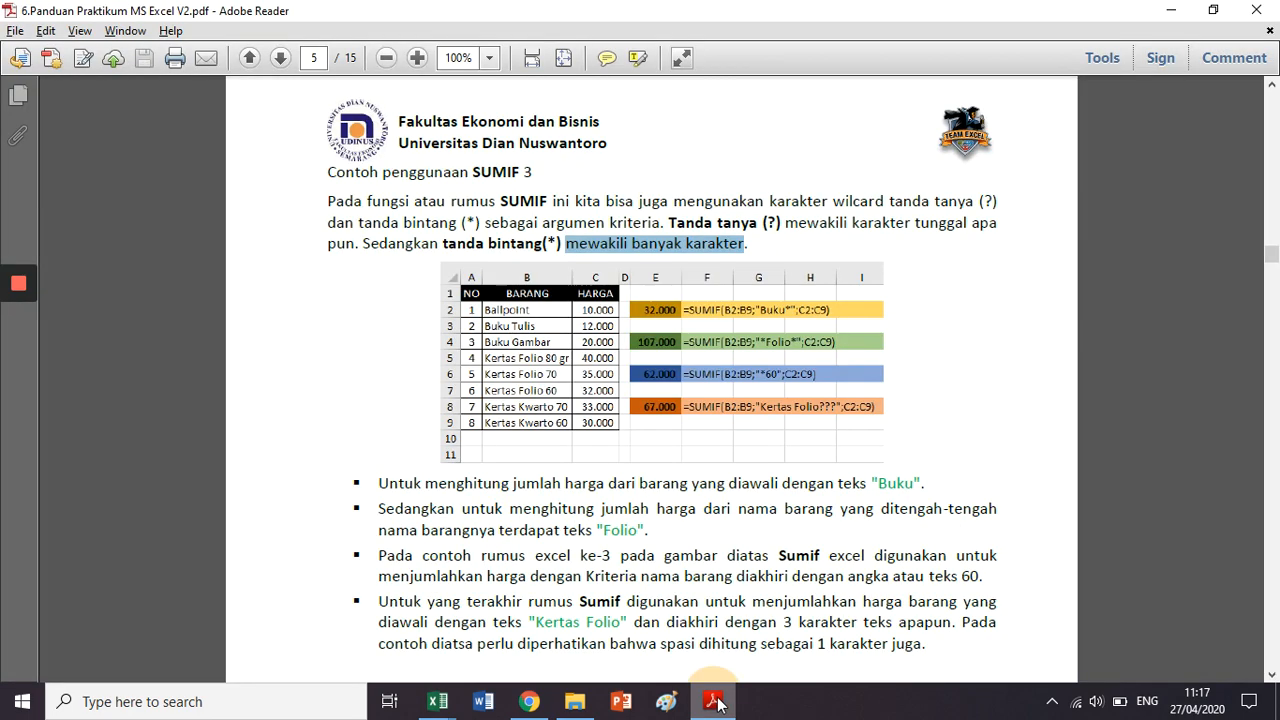
scroll(699, 488, "down", 1)
scroll(699, 488, "down", 20)
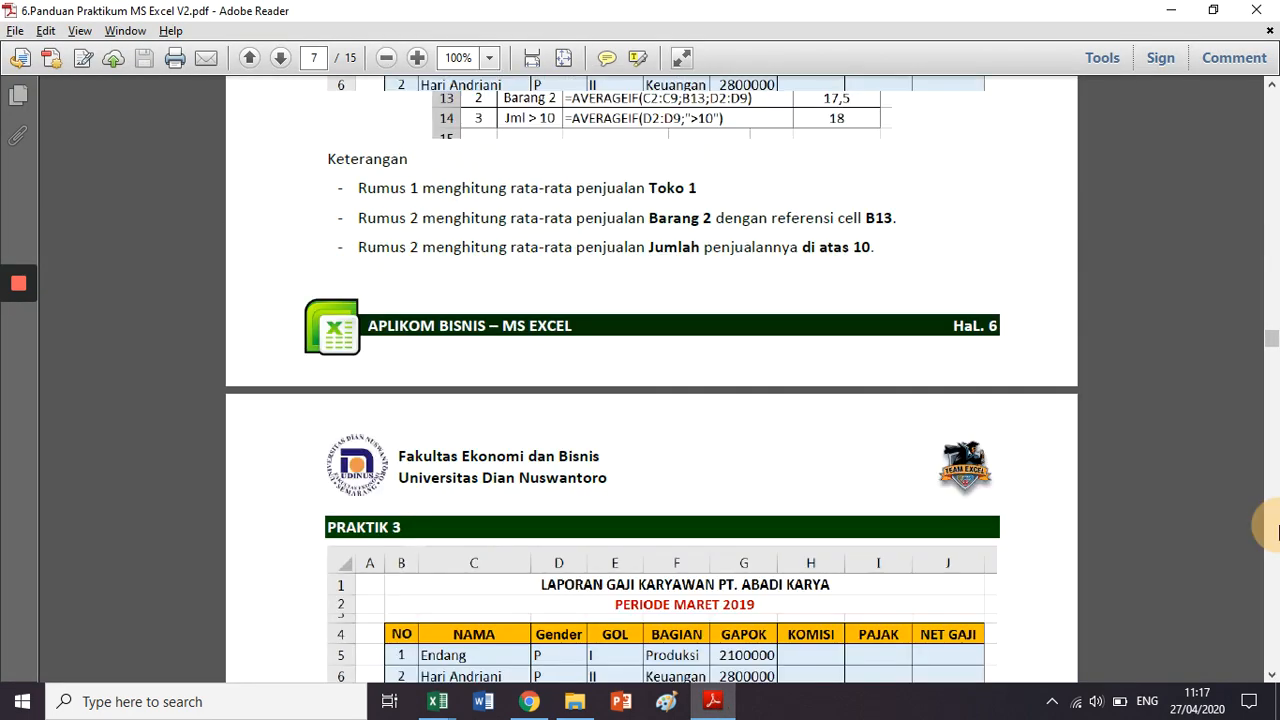
scroll(885, 437, "up", 5)
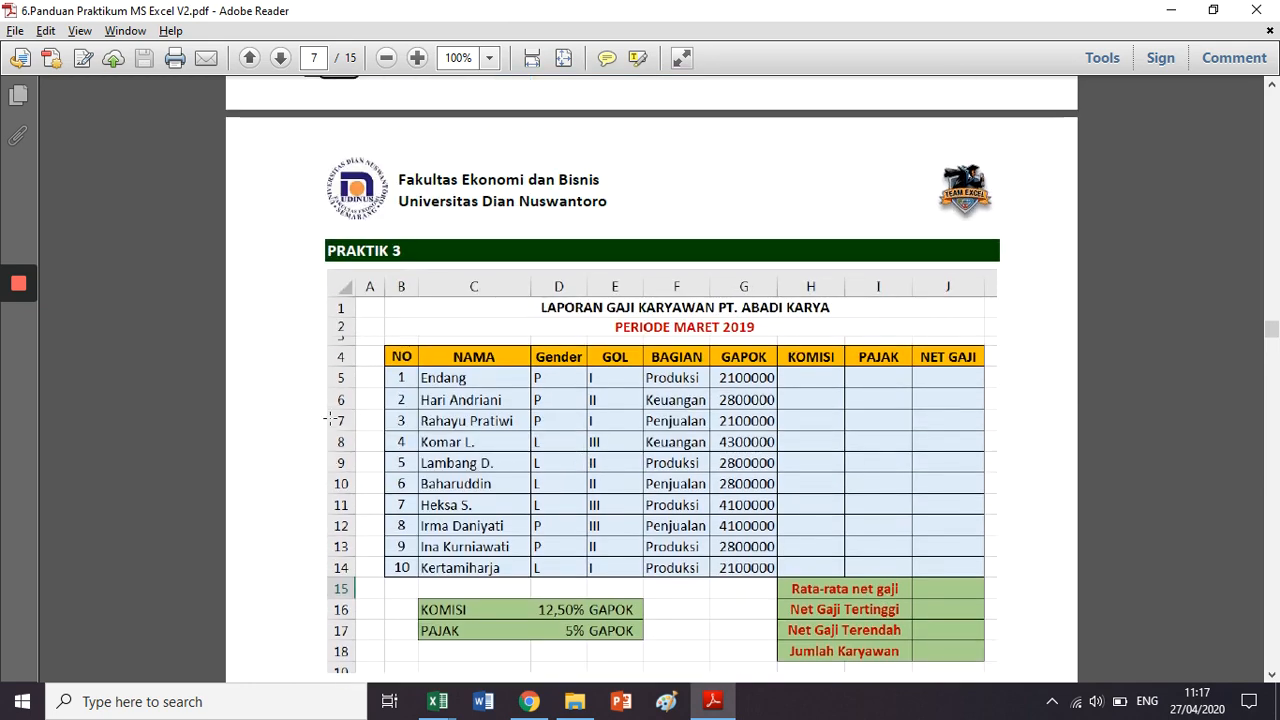
scroll(577, 218, "down", 2)
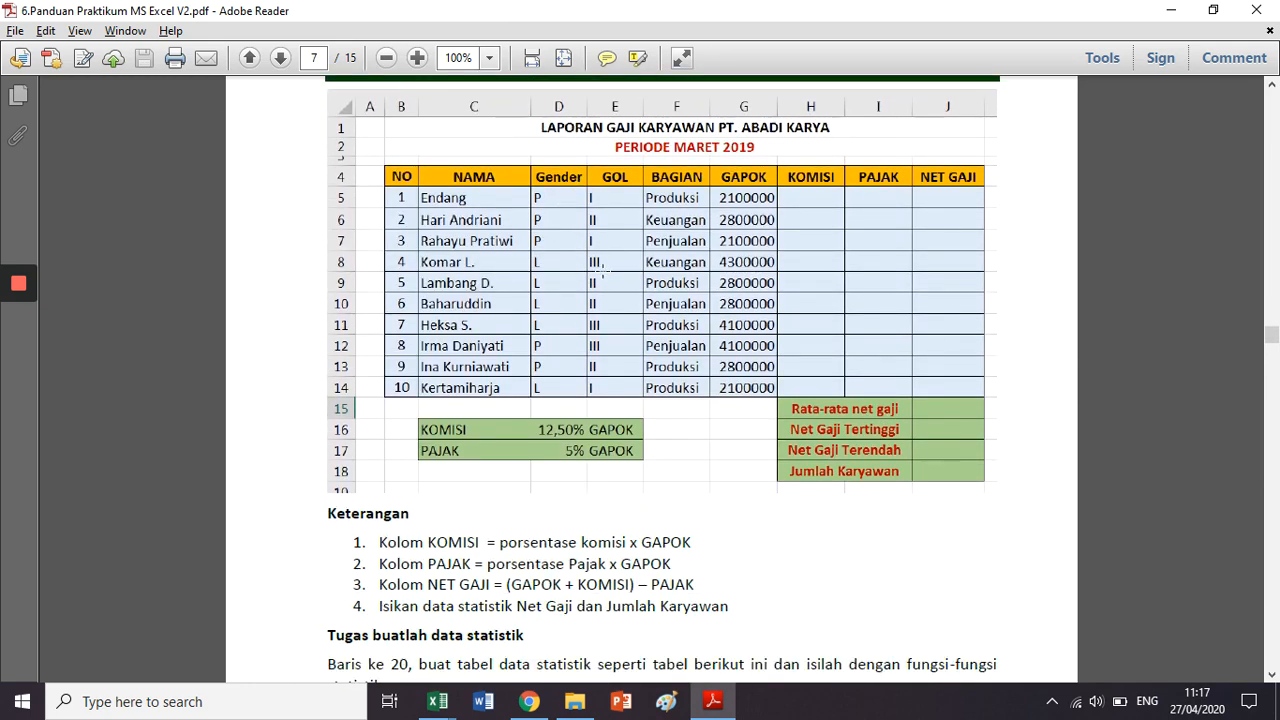
scroll(700, 345, "down", 1)
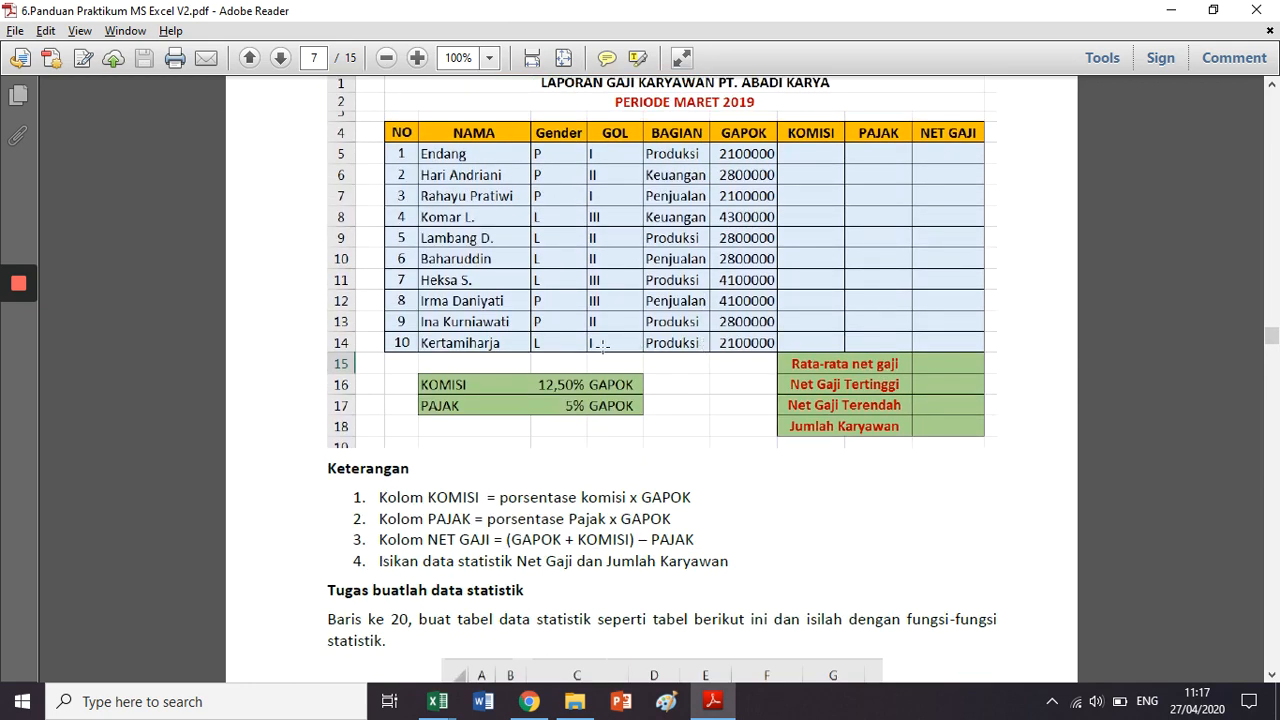
scroll(600, 343, "up", 2)
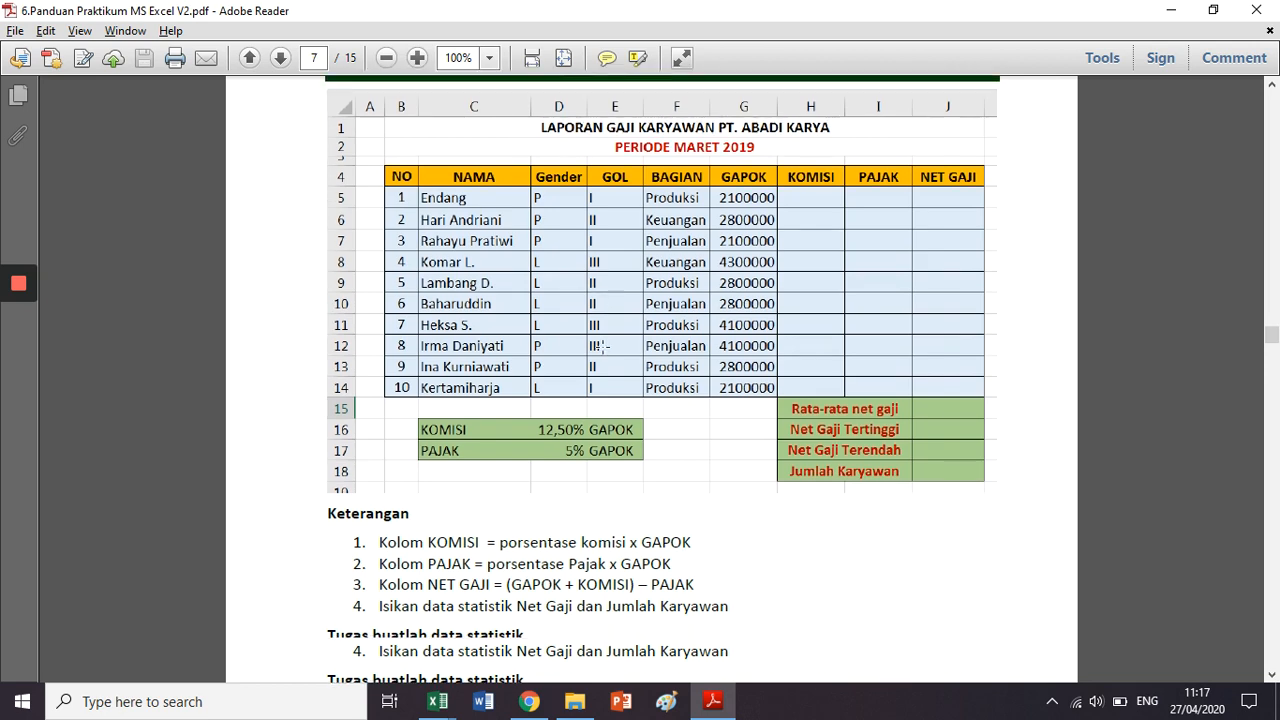
Examine the salary table, the Keterangan rules and the data statistik task on page 7 of the guide.
scroll(601, 345, "down", 4)
scroll(602, 346, "up", 4)
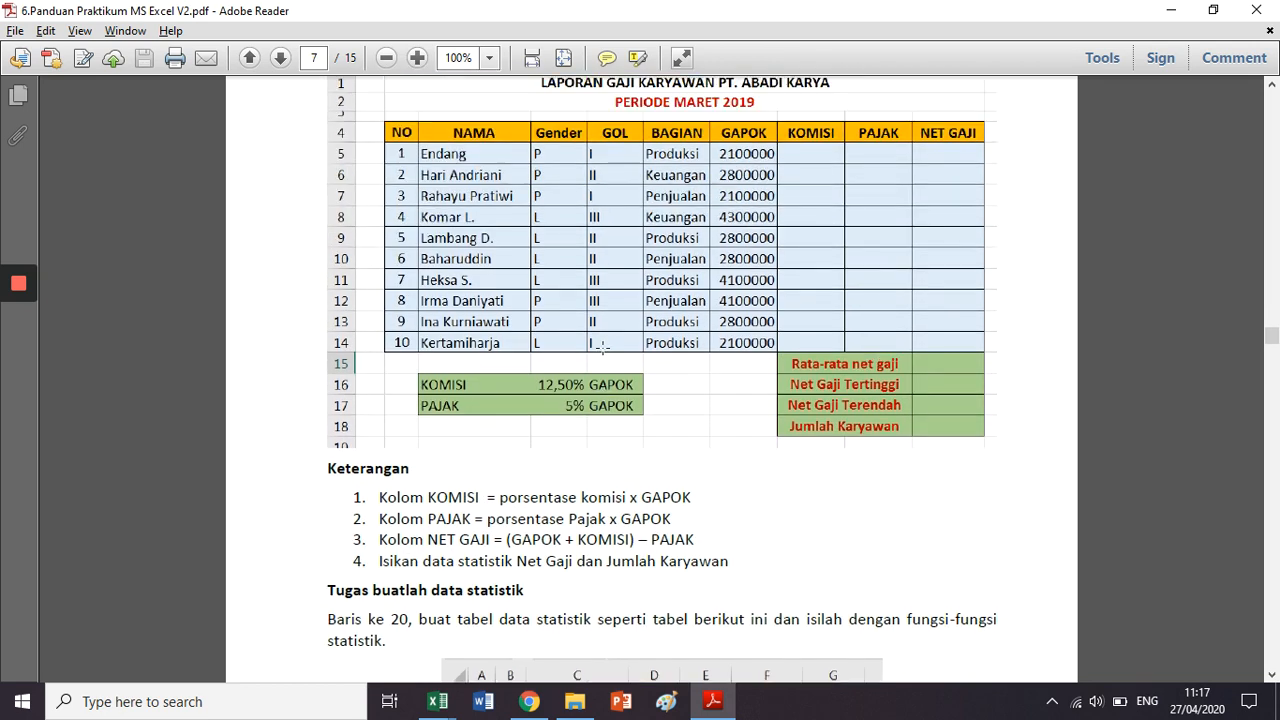
left_click(600, 346)
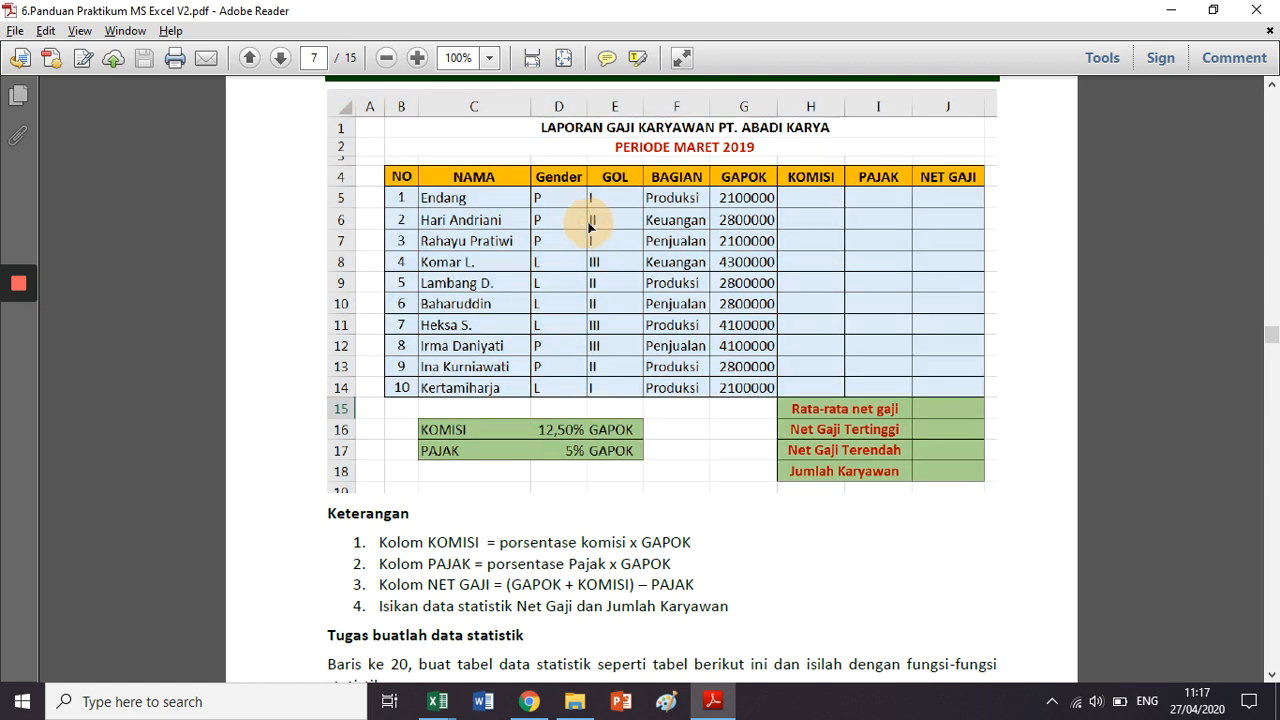
left_click(589, 222)
left_click(763, 280)
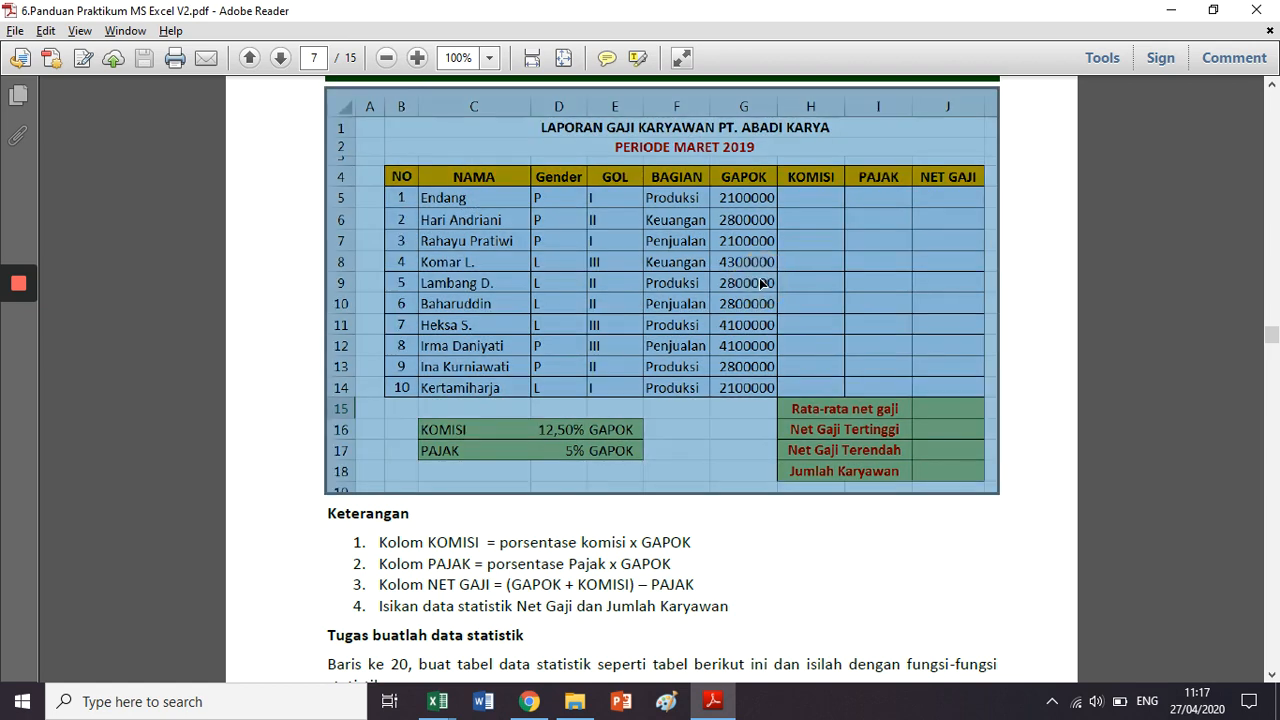
left_click(714, 435)
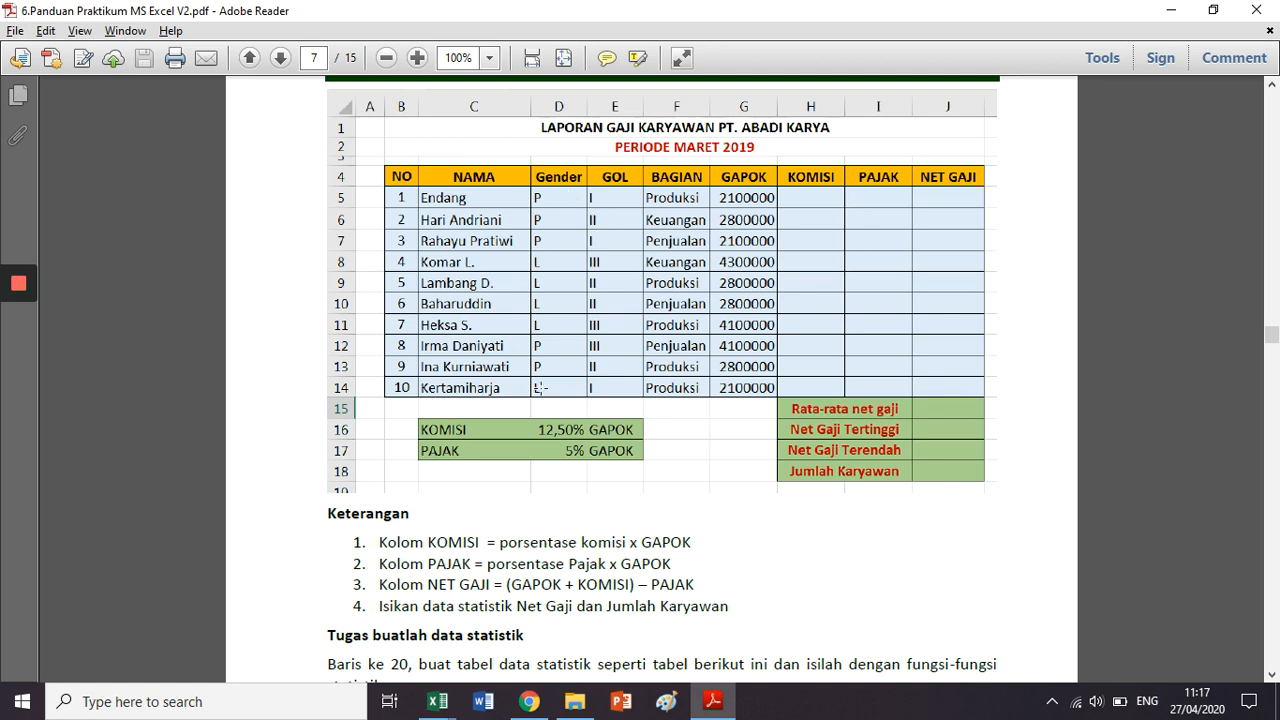
left_click(754, 213)
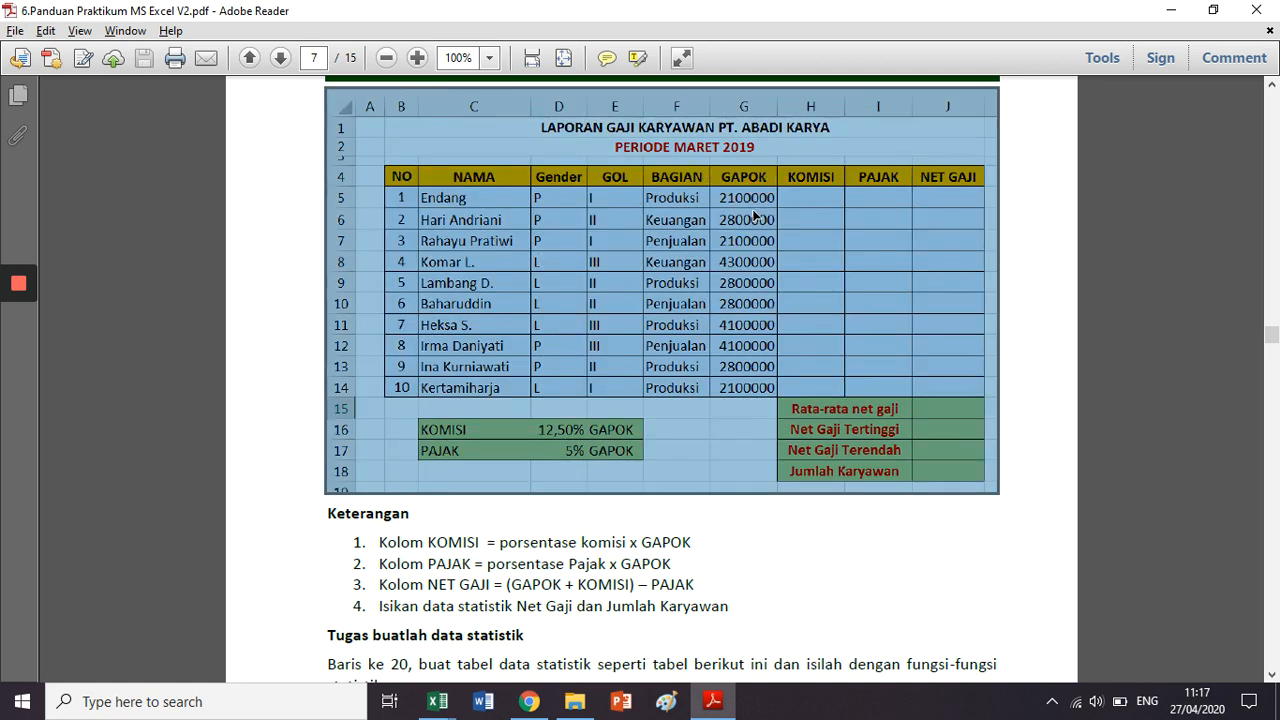
left_click(755, 216)
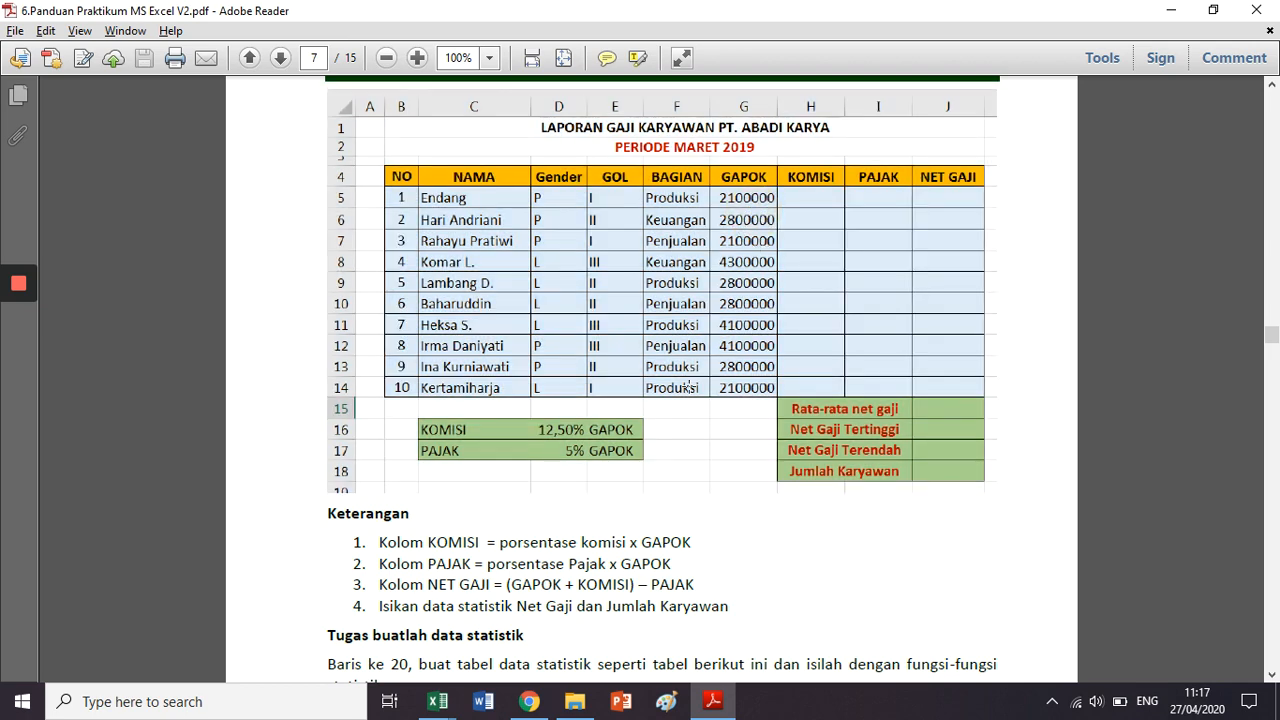
scroll(688, 385, "down", 5)
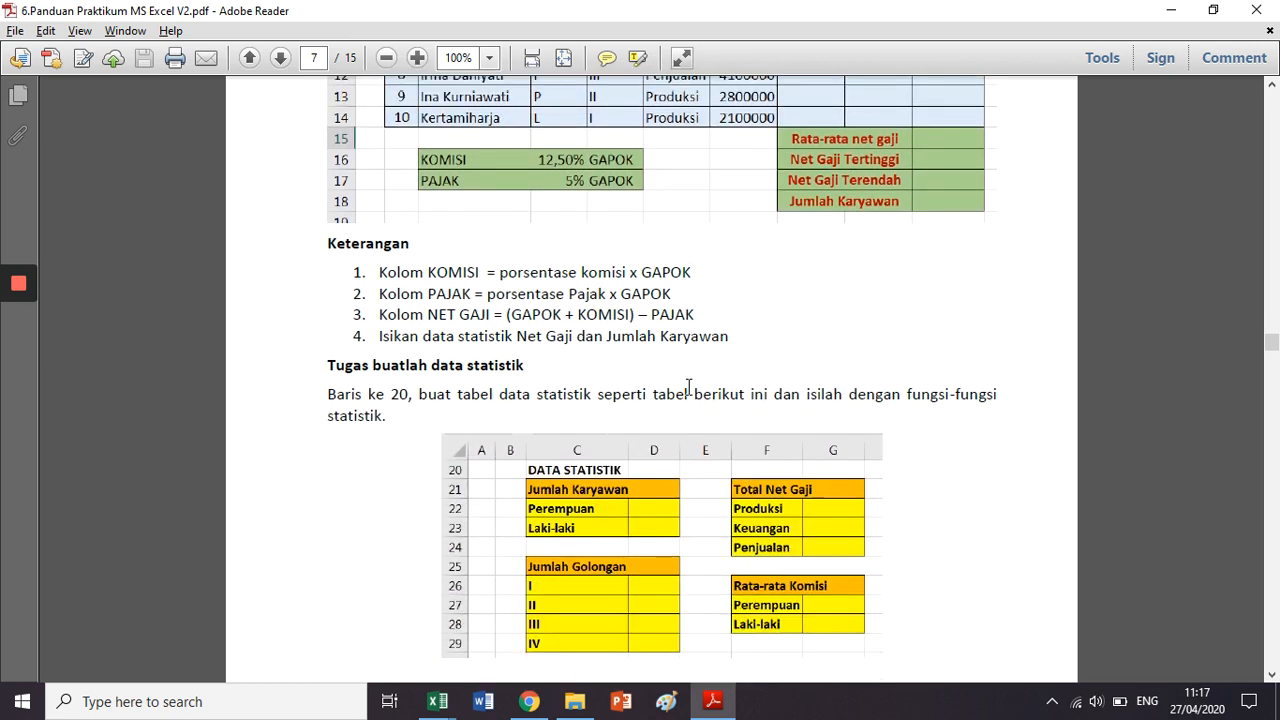
scroll(688, 387, "down", 2)
scroll(688, 387, "up", 4)
scroll(688, 387, "down", 5)
scroll(688, 388, "up", 4)
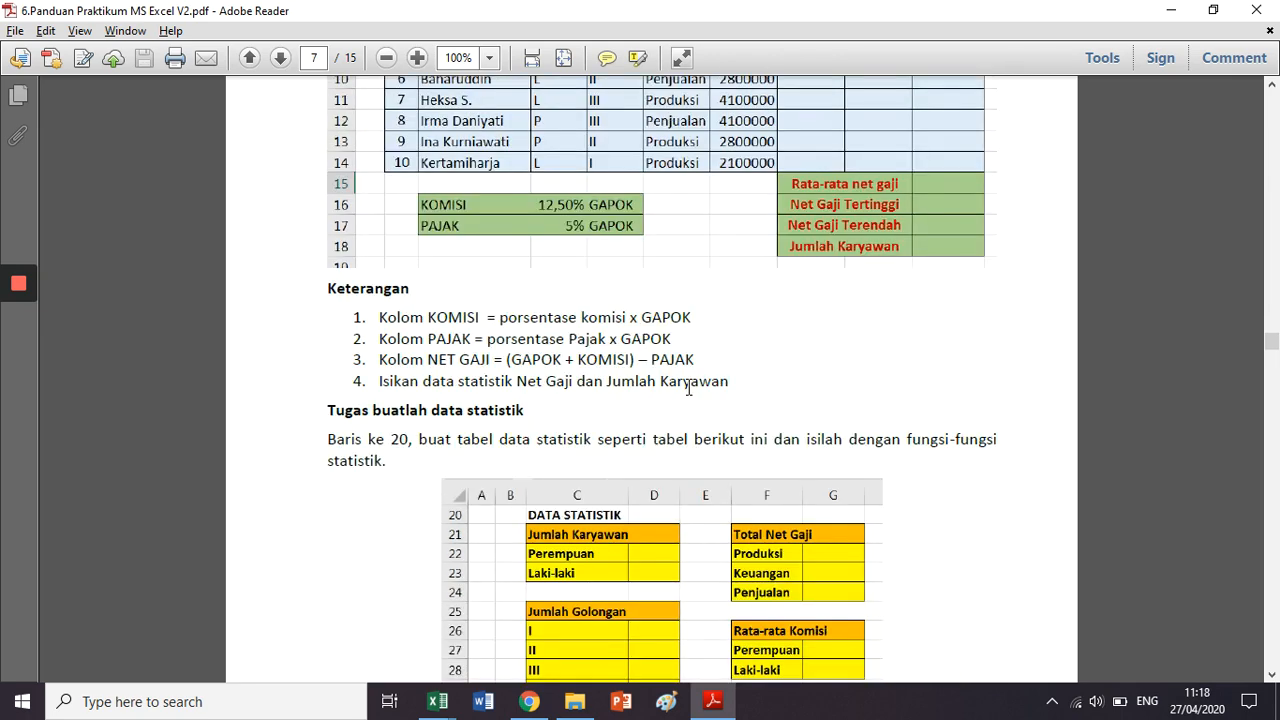
Switch to the NIM_Latihan MS Excel _1 workbook in Excel, on the Latihan 1 sheet.
left_click(438, 701)
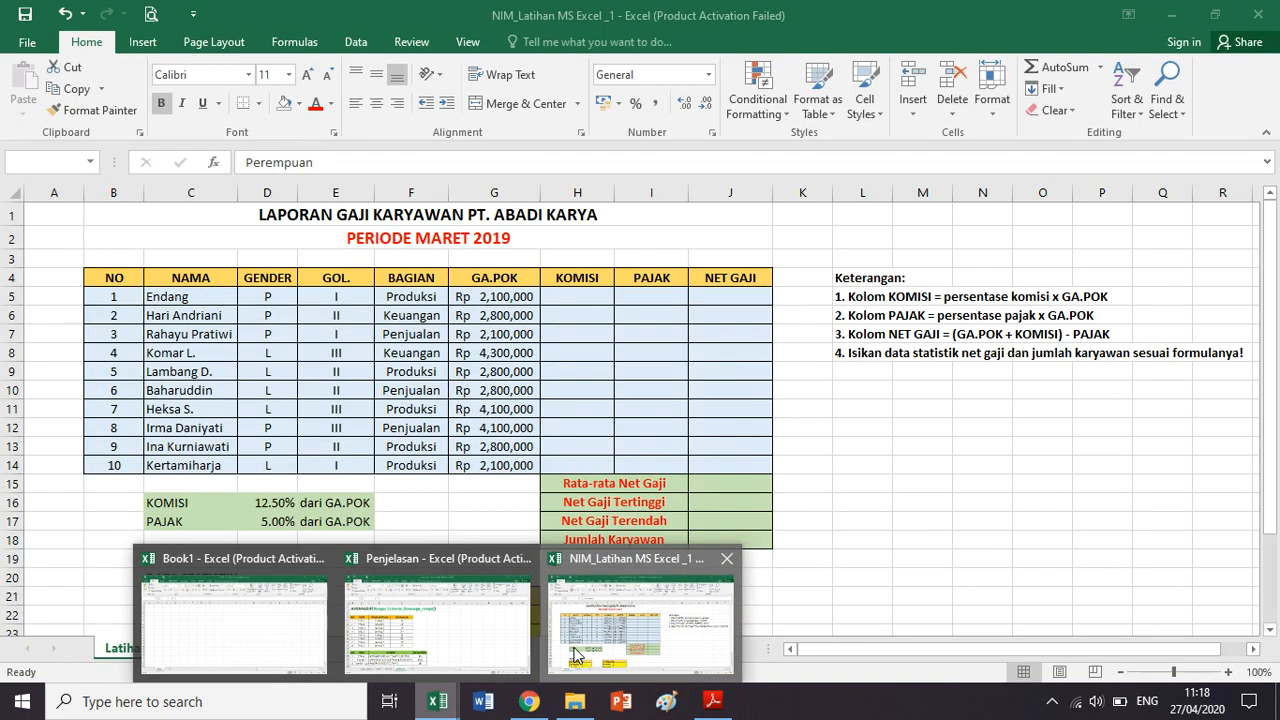
left_click(575, 655)
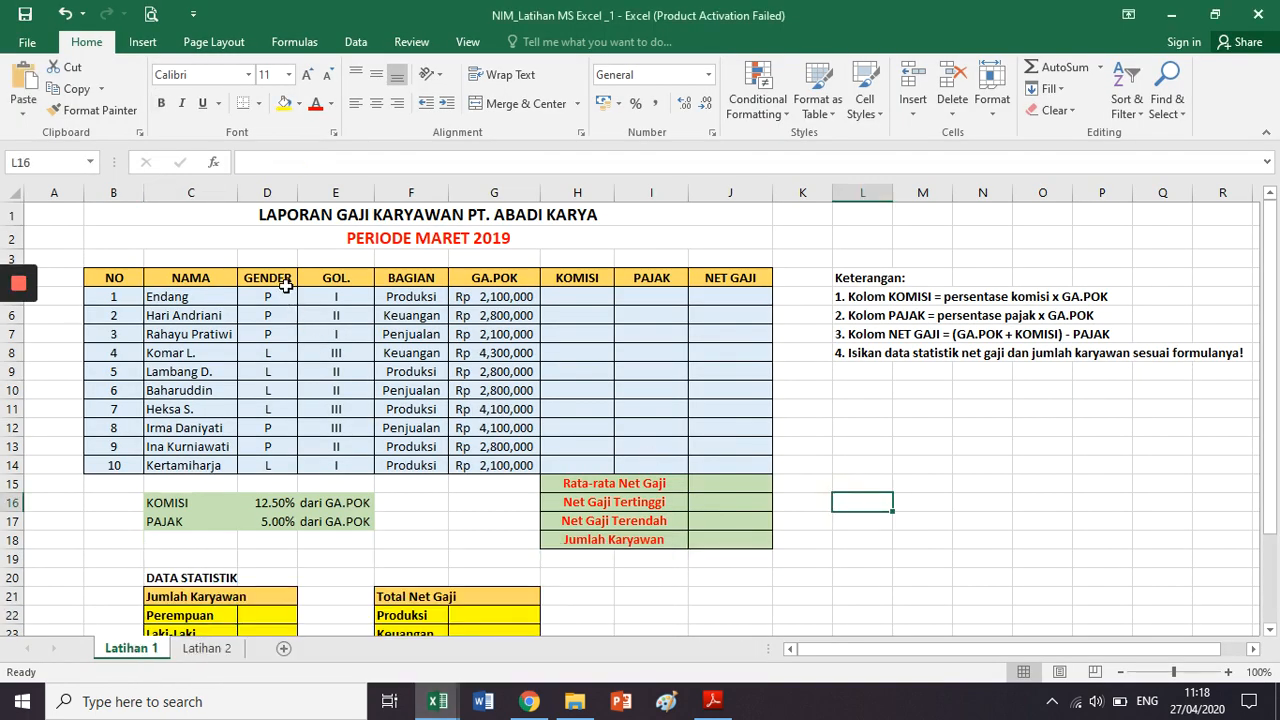
left_click_drag(286, 286, 503, 503)
left_click(500, 502)
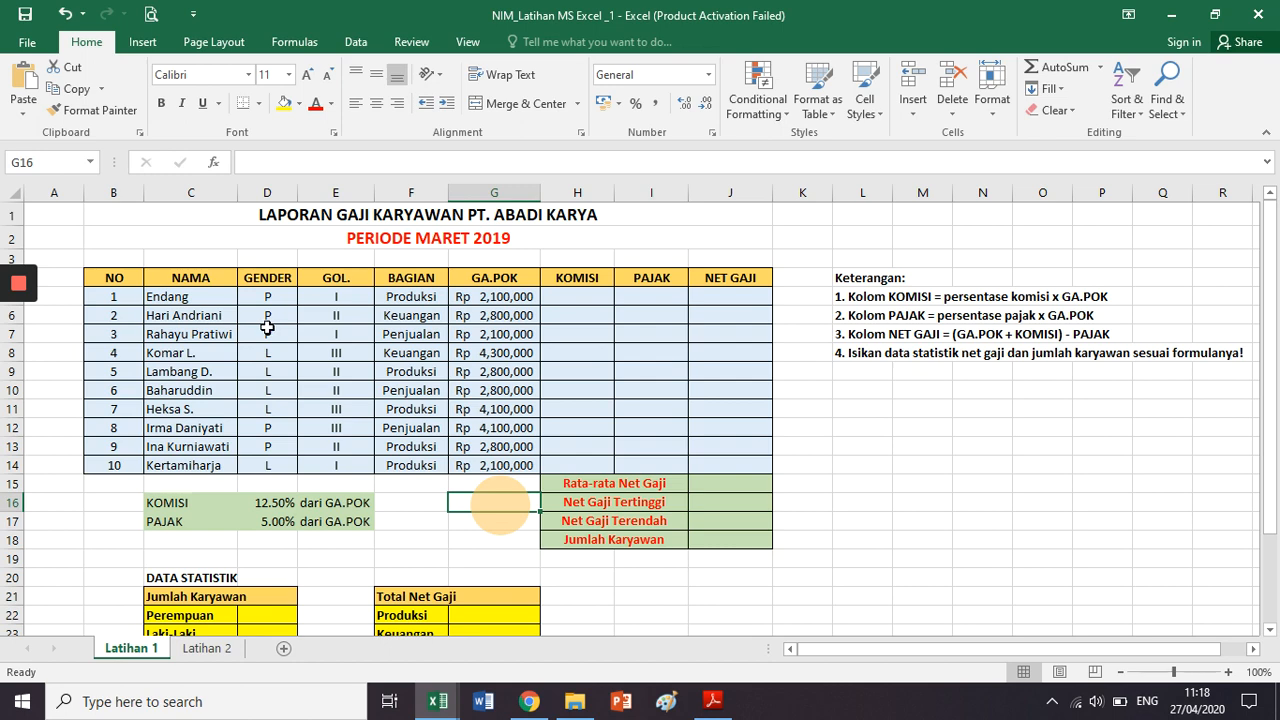
Examine the report title and the NAMA, GENDER and GOL. columns of the salary table.
left_click_drag(480, 217, 478, 257)
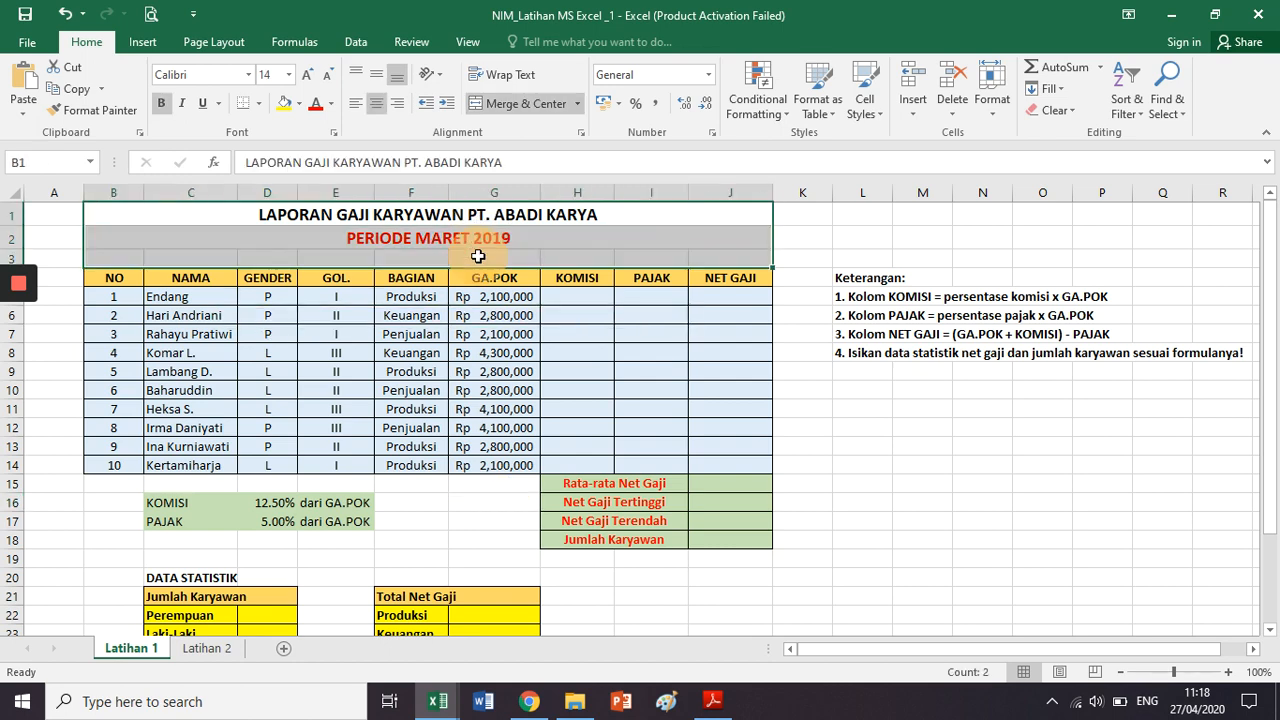
left_click(478, 257)
left_click_drag(226, 299, 229, 466)
left_click(288, 300)
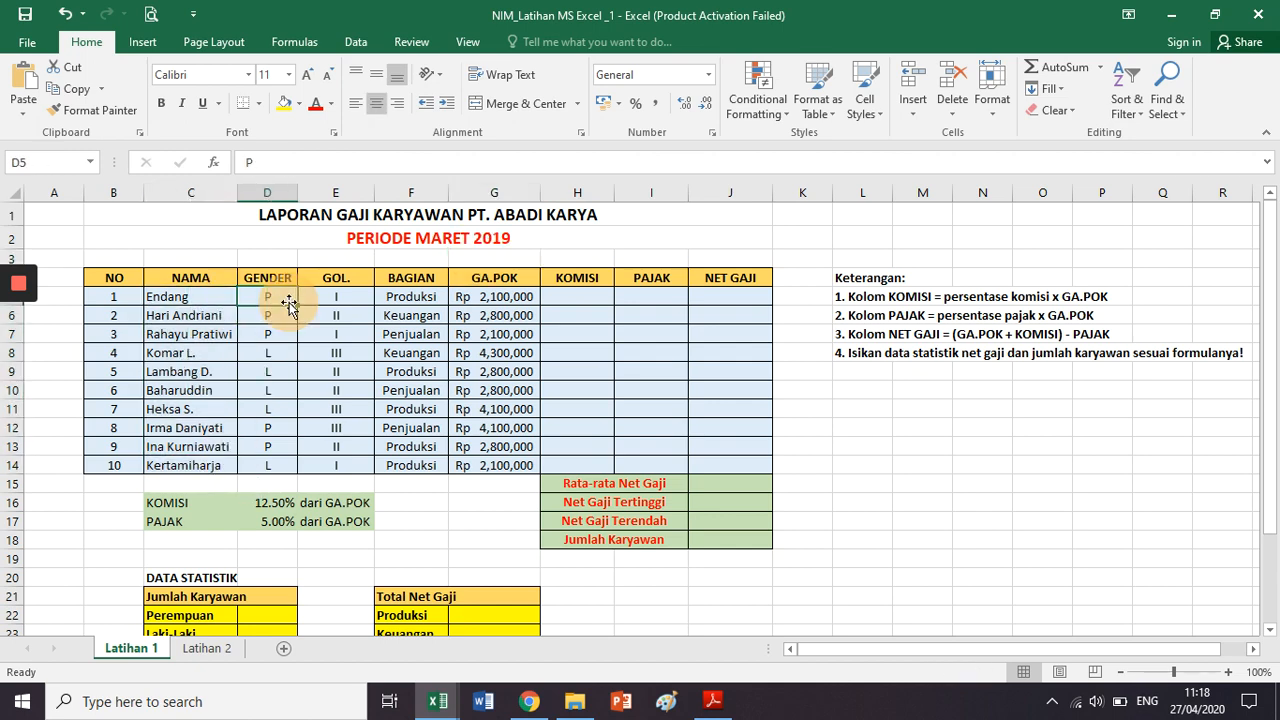
left_click(281, 352)
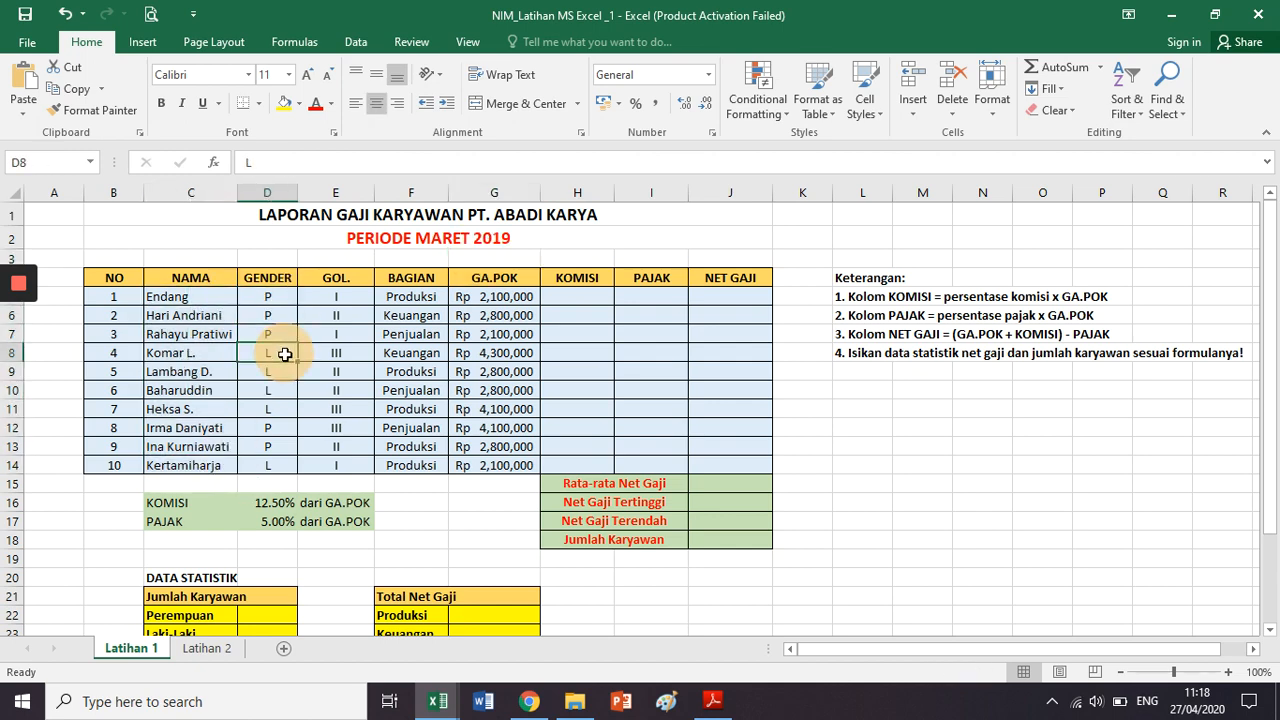
left_click(452, 500)
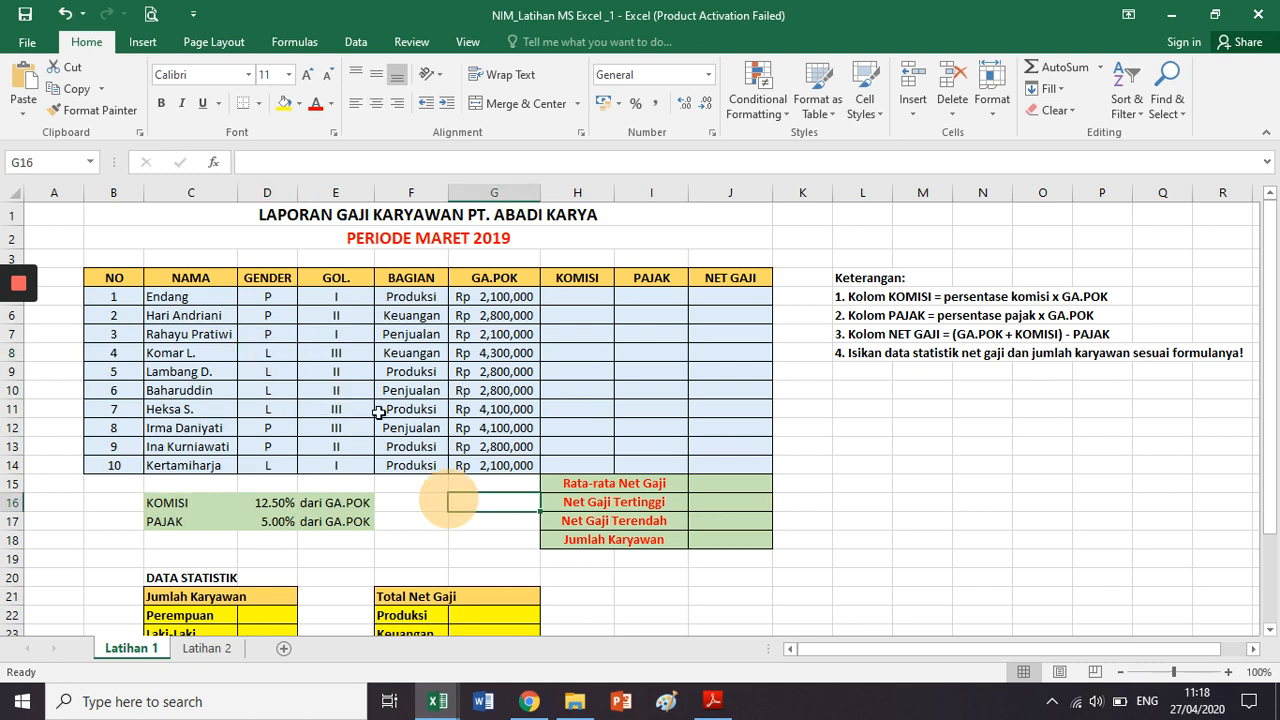
left_click(337, 280)
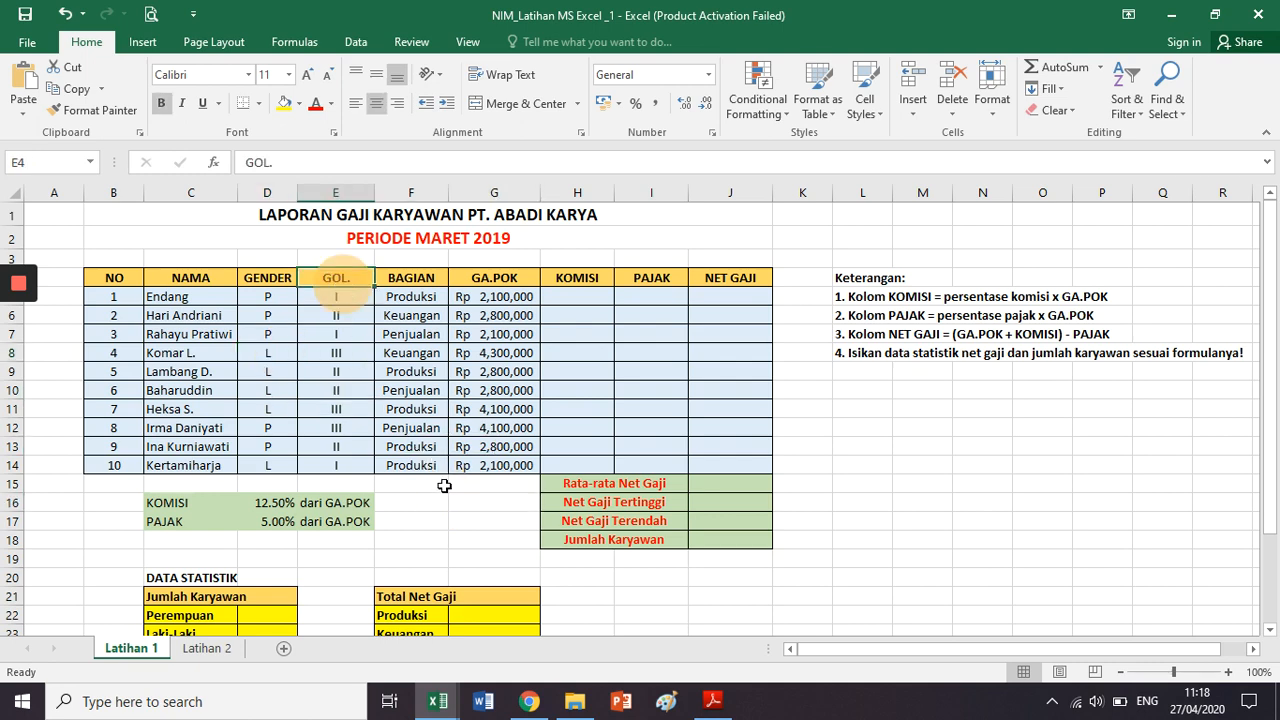
left_click(445, 490)
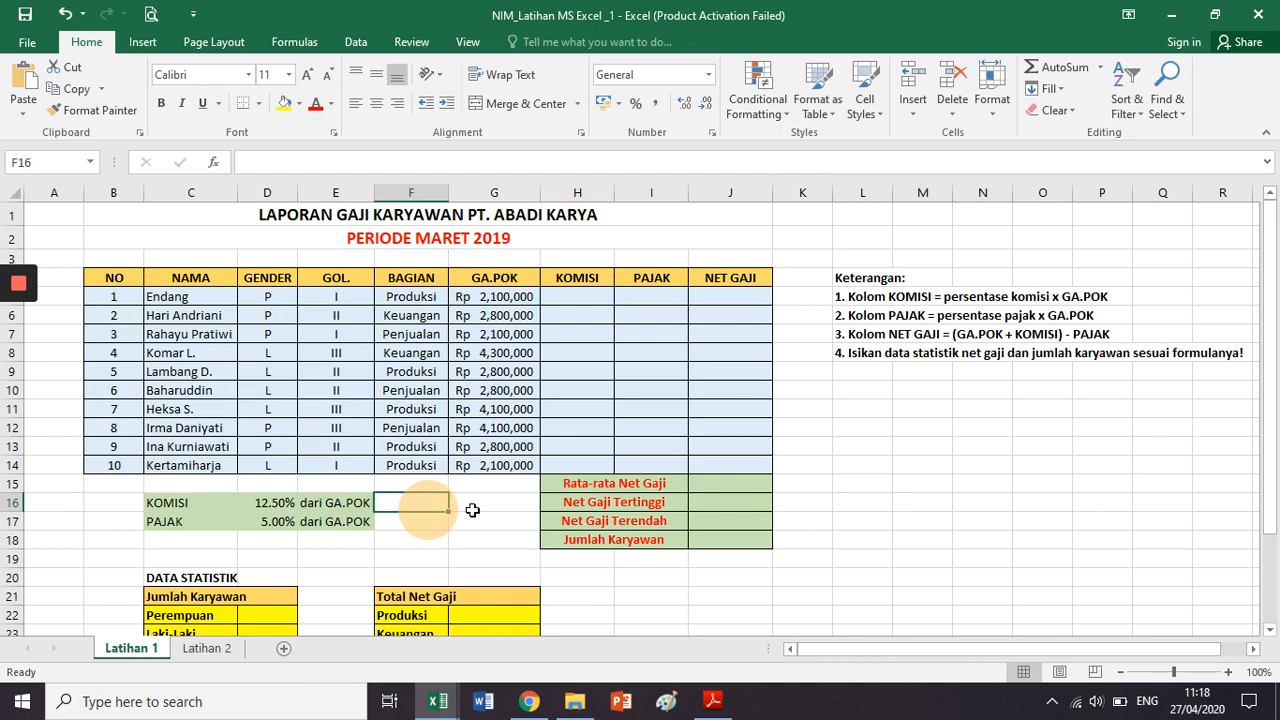
left_click(476, 503)
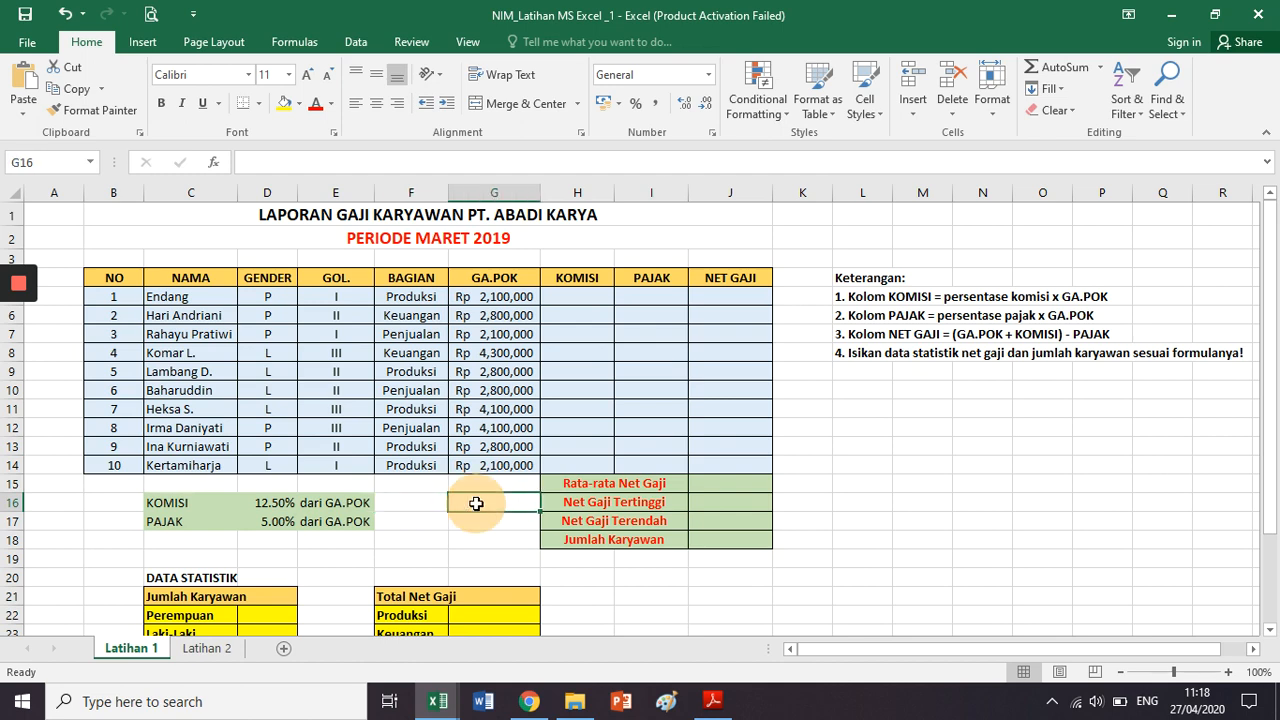
left_click(338, 297)
left_click(339, 318)
left_click(337, 354)
left_click(337, 410)
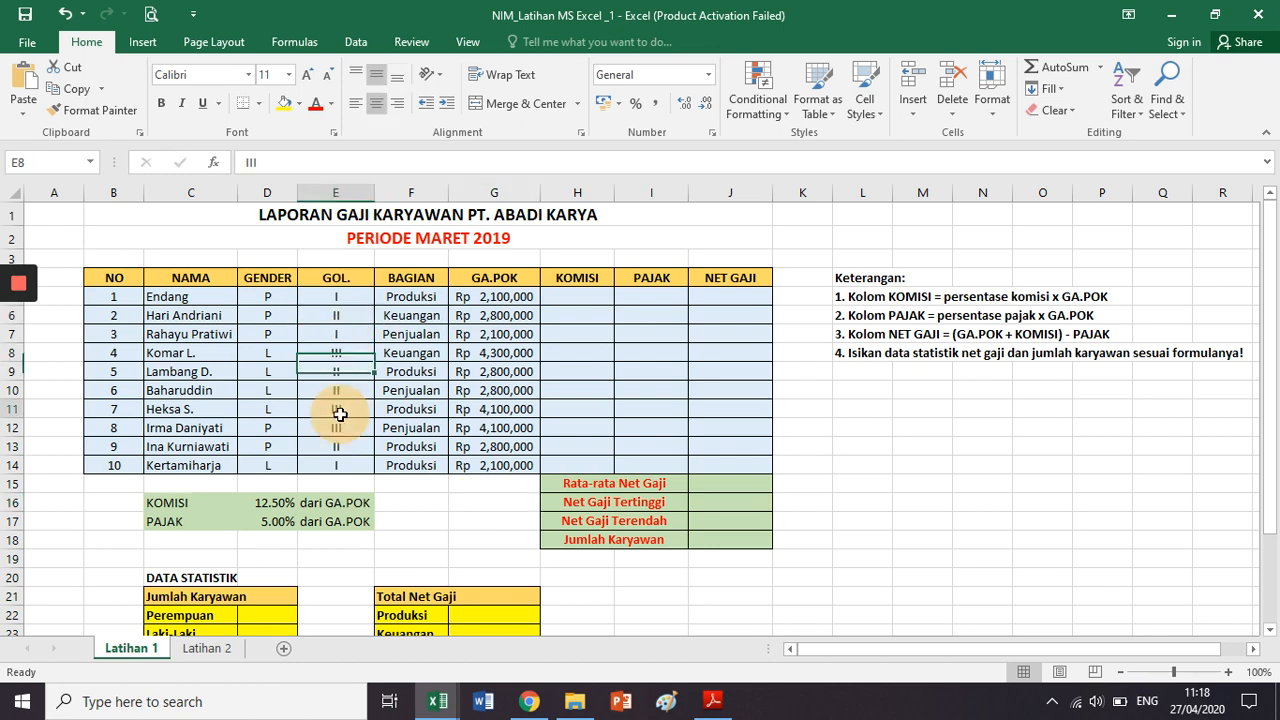
Examine the BAGIAN and GA.POK columns of the salary table.
left_click(421, 298)
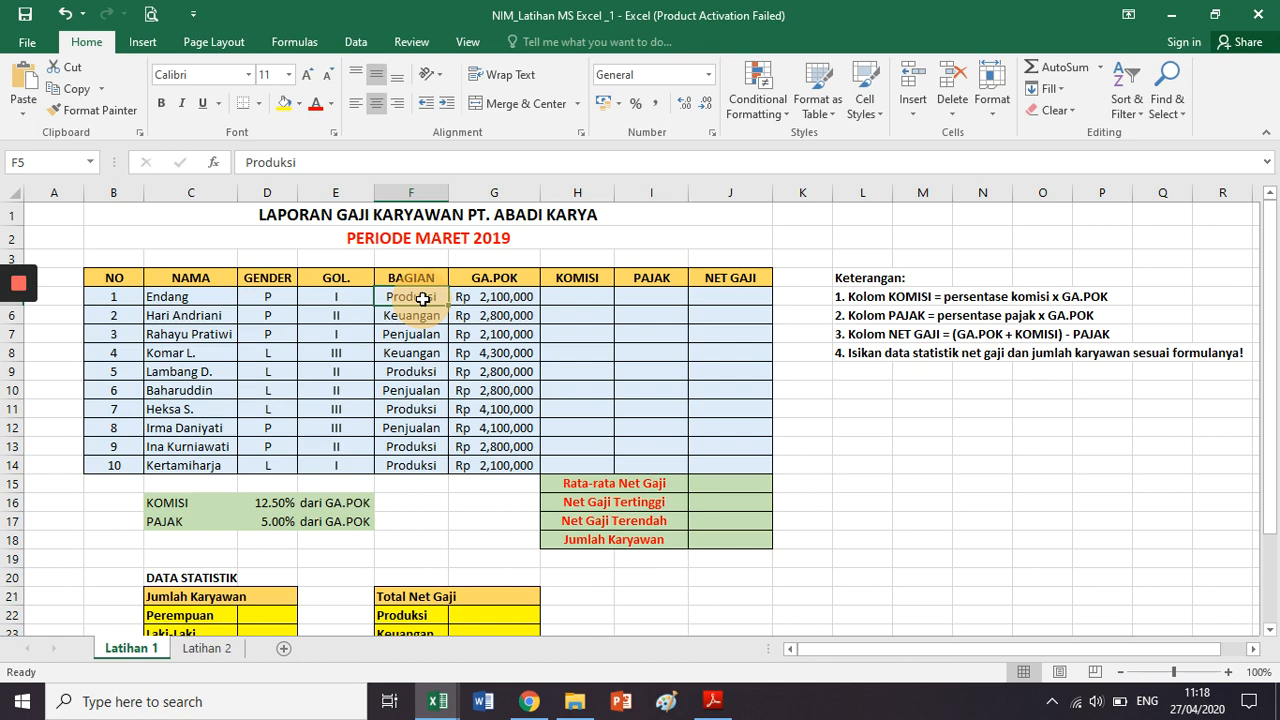
left_click_drag(416, 280, 411, 466)
left_click(410, 298)
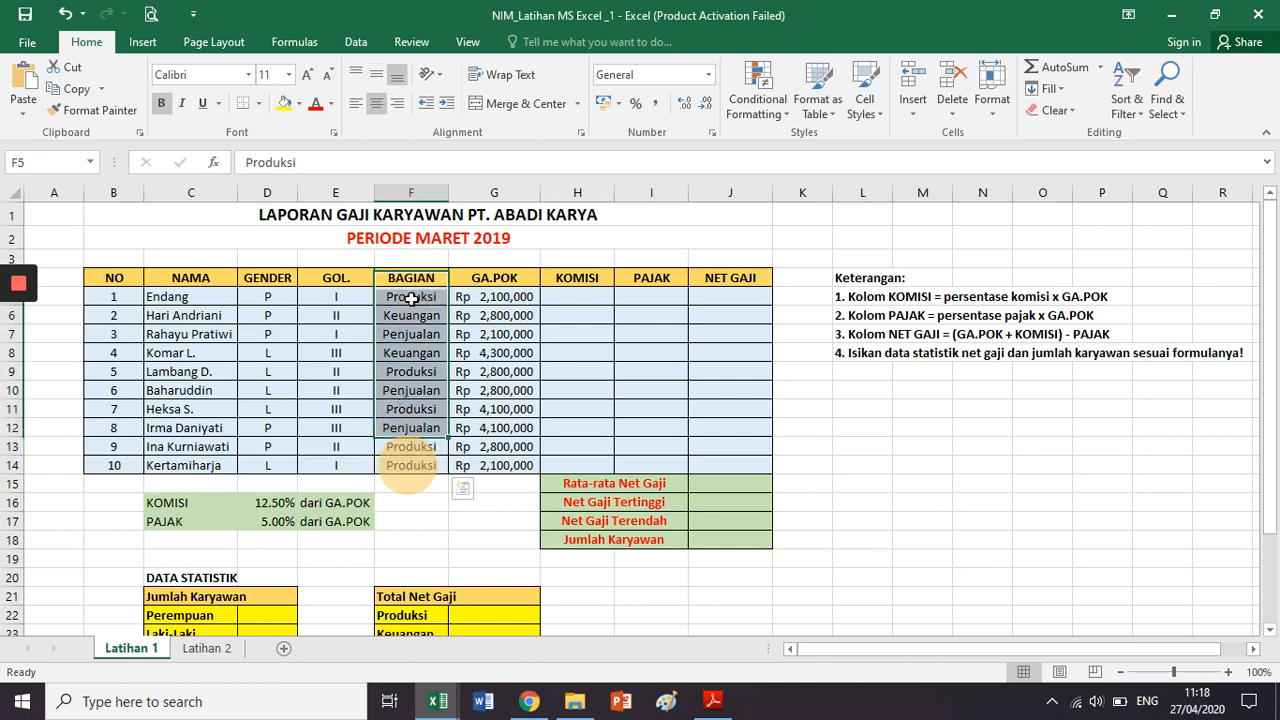
left_click(411, 321)
left_click_drag(412, 334, 413, 354)
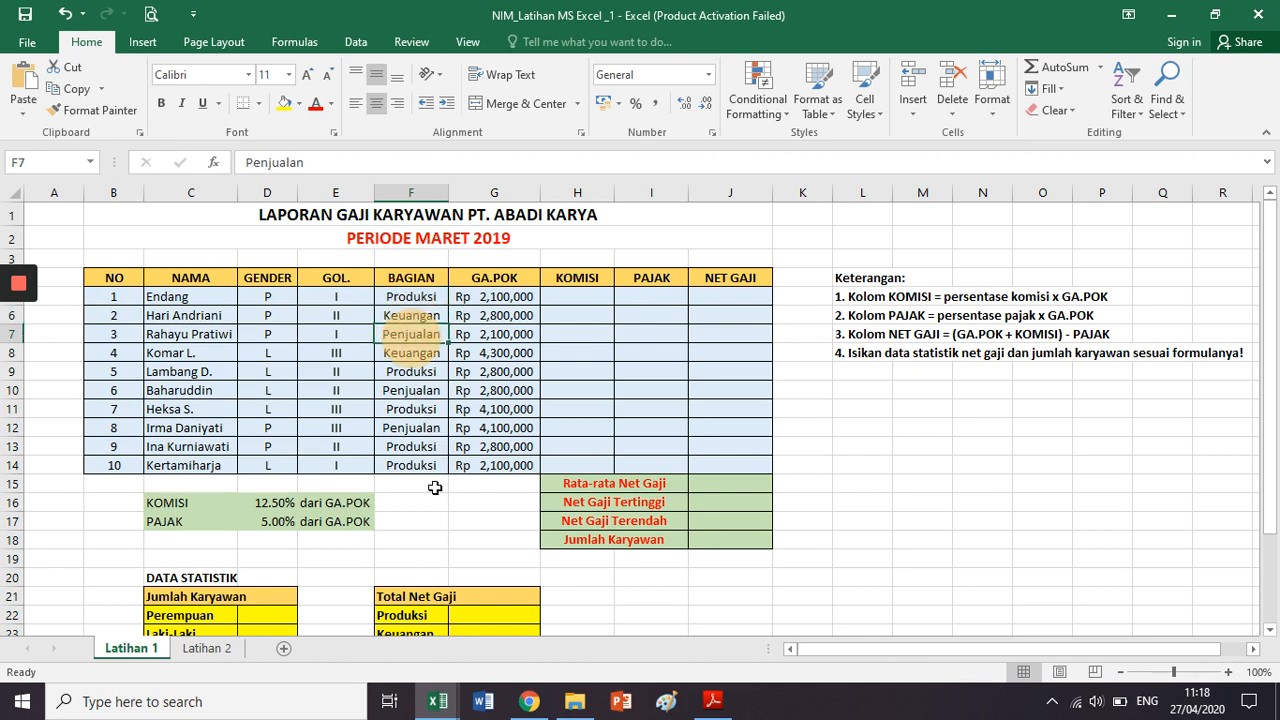
scroll(435, 487, "down", 2)
left_click(395, 436)
scroll(412, 436, "up", 2)
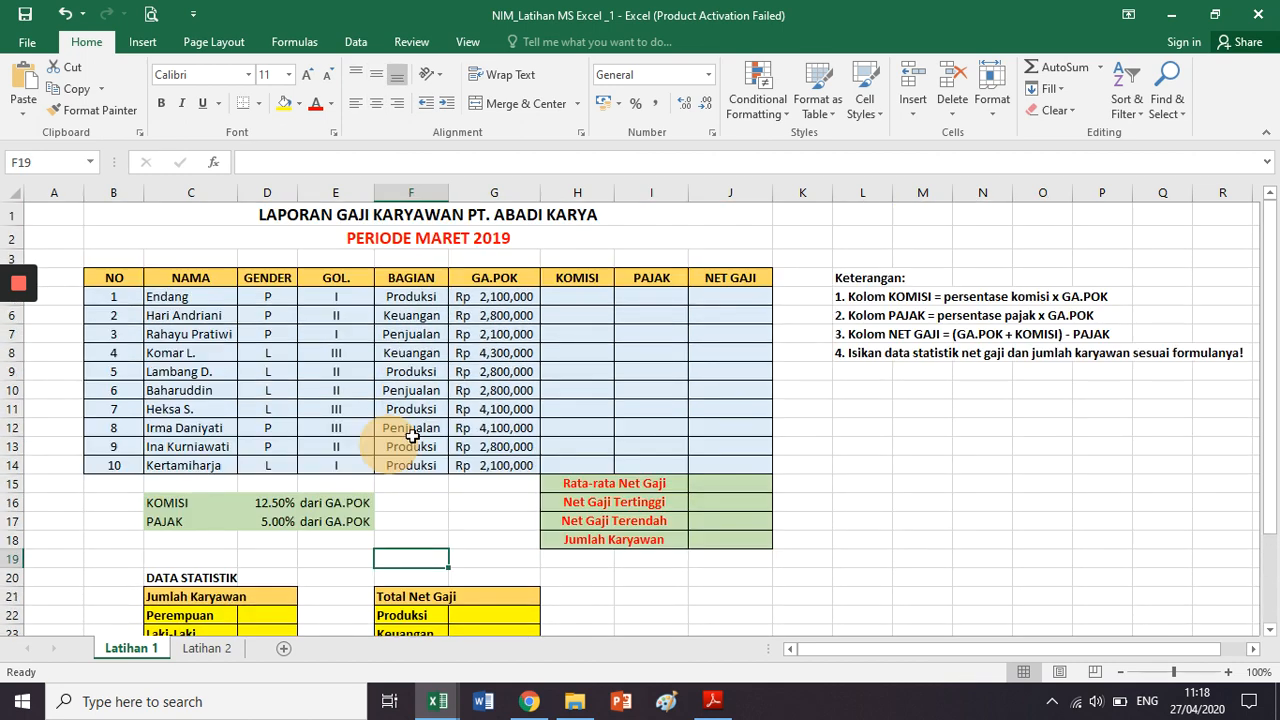
left_click(500, 297)
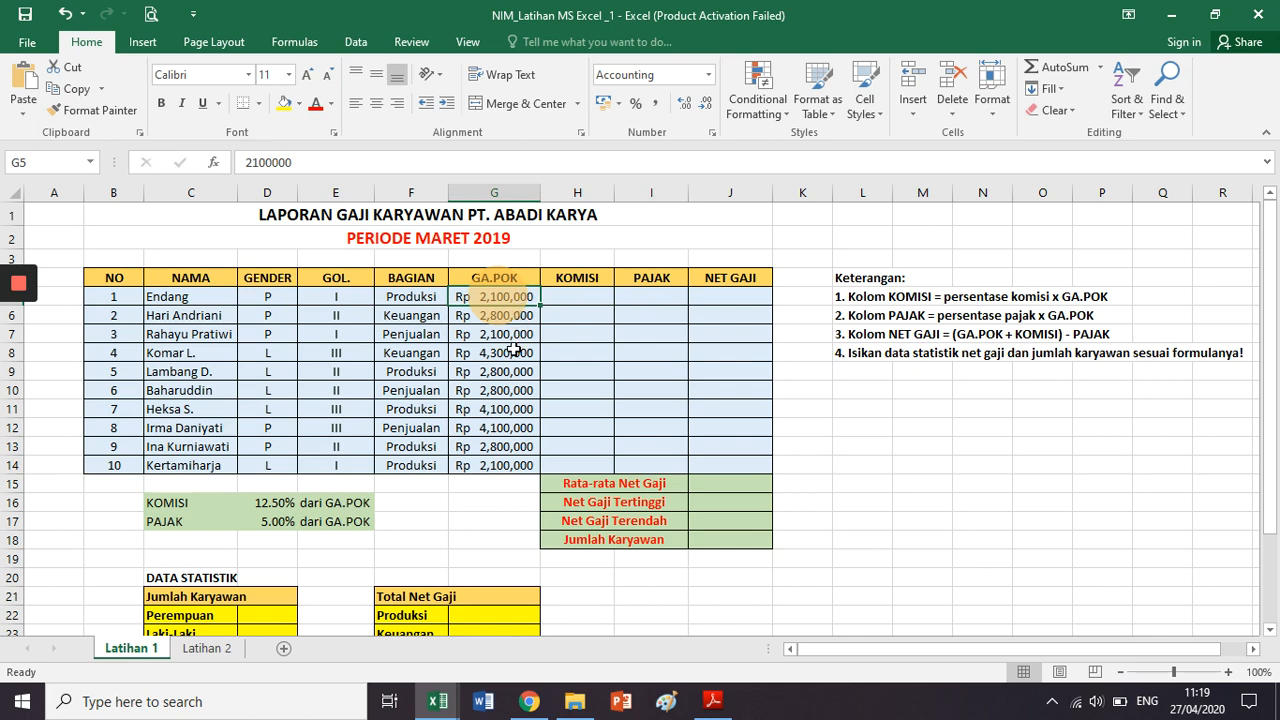
left_click(514, 318)
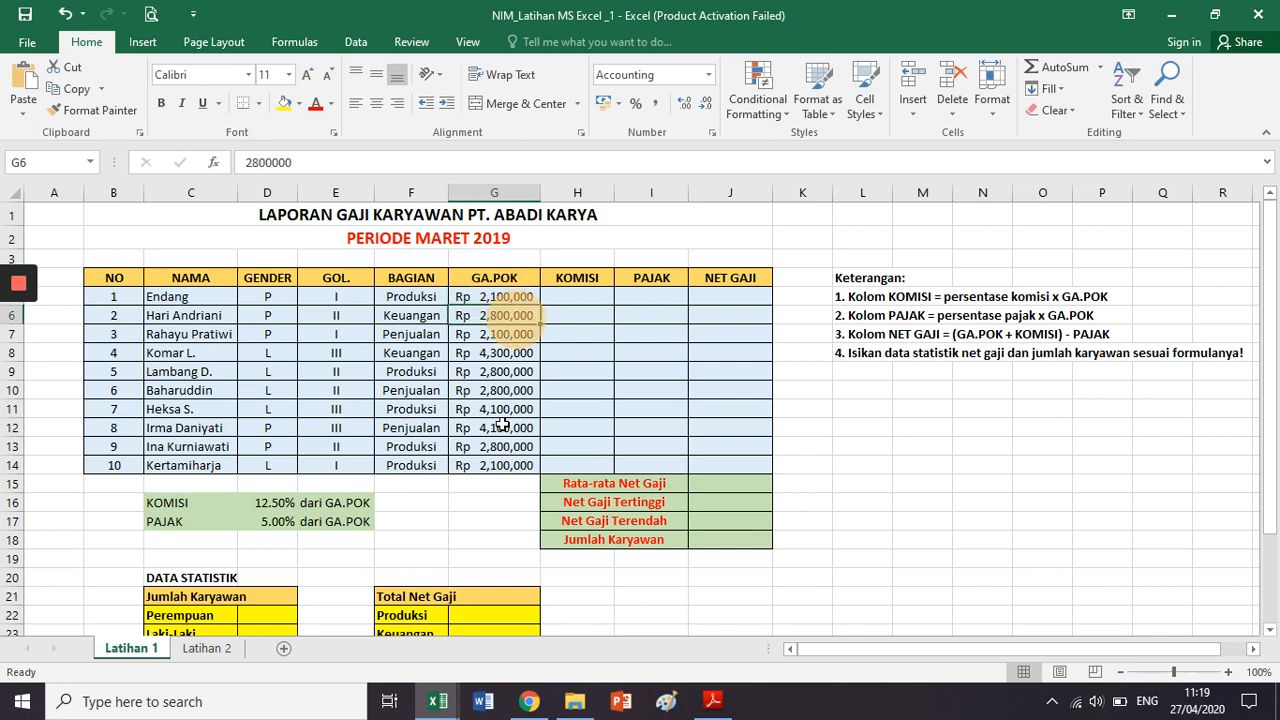
left_click(503, 360)
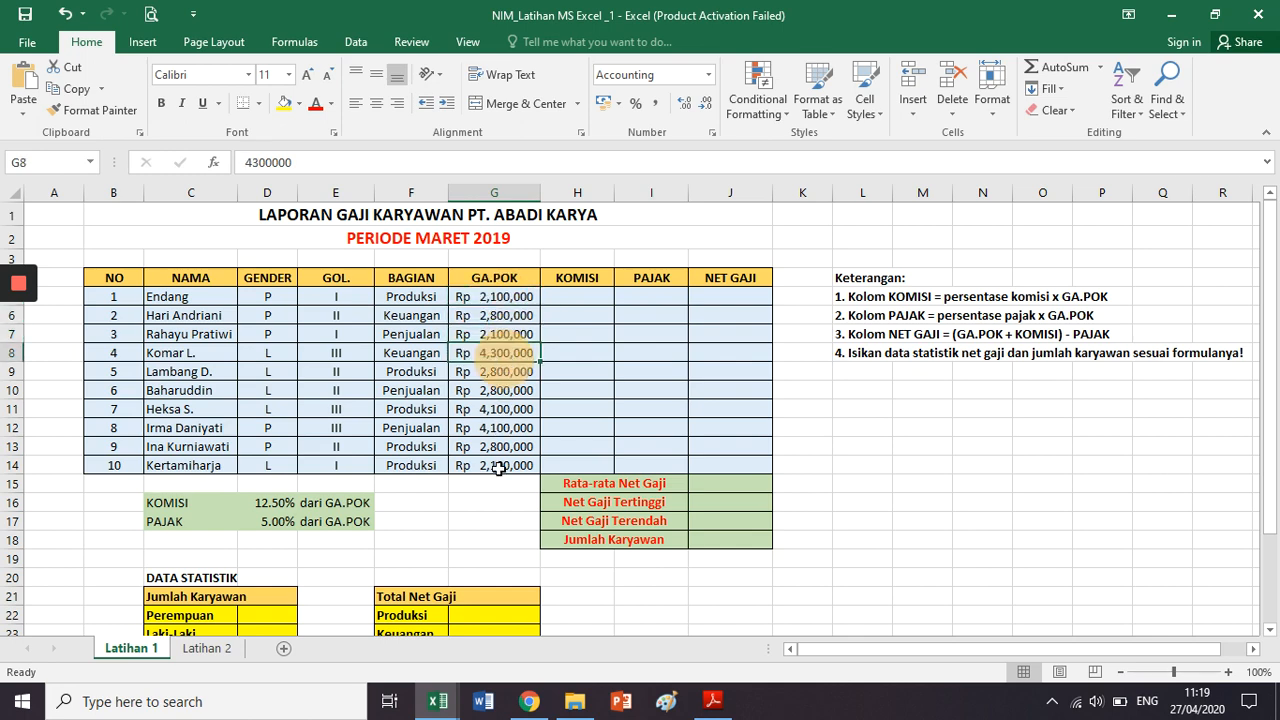
left_click_drag(501, 378, 506, 490)
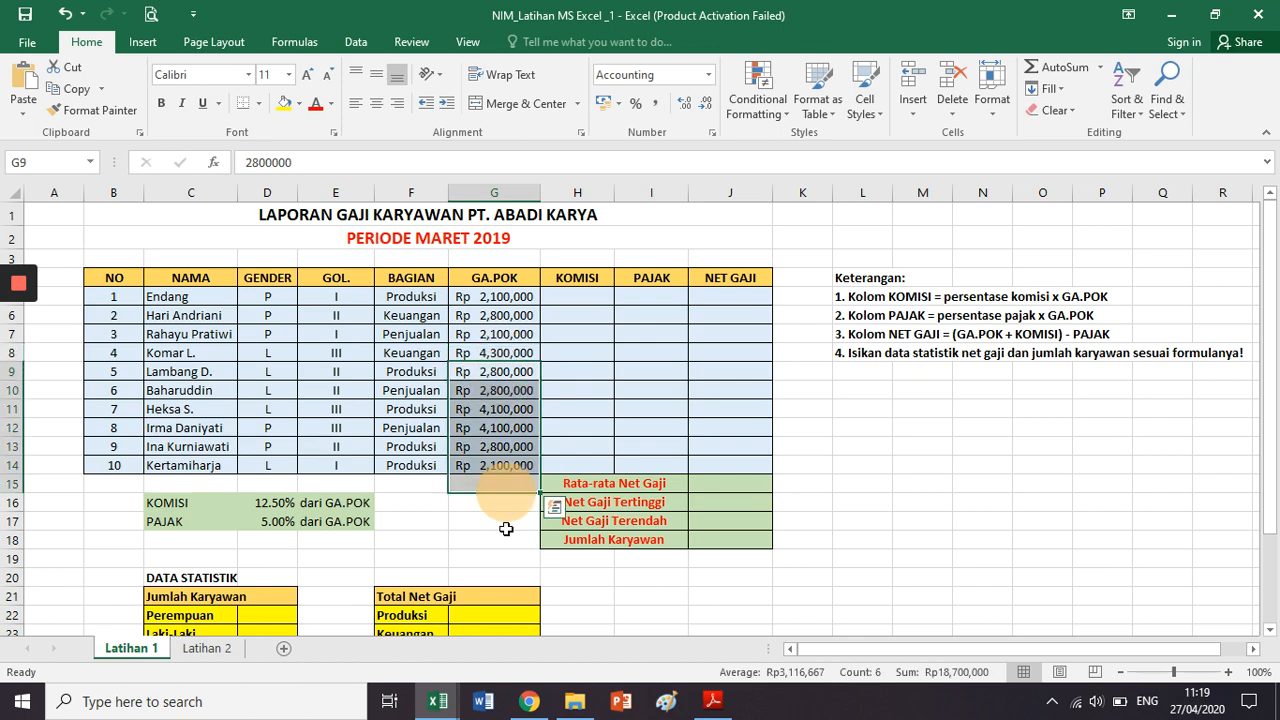
left_click(506, 528)
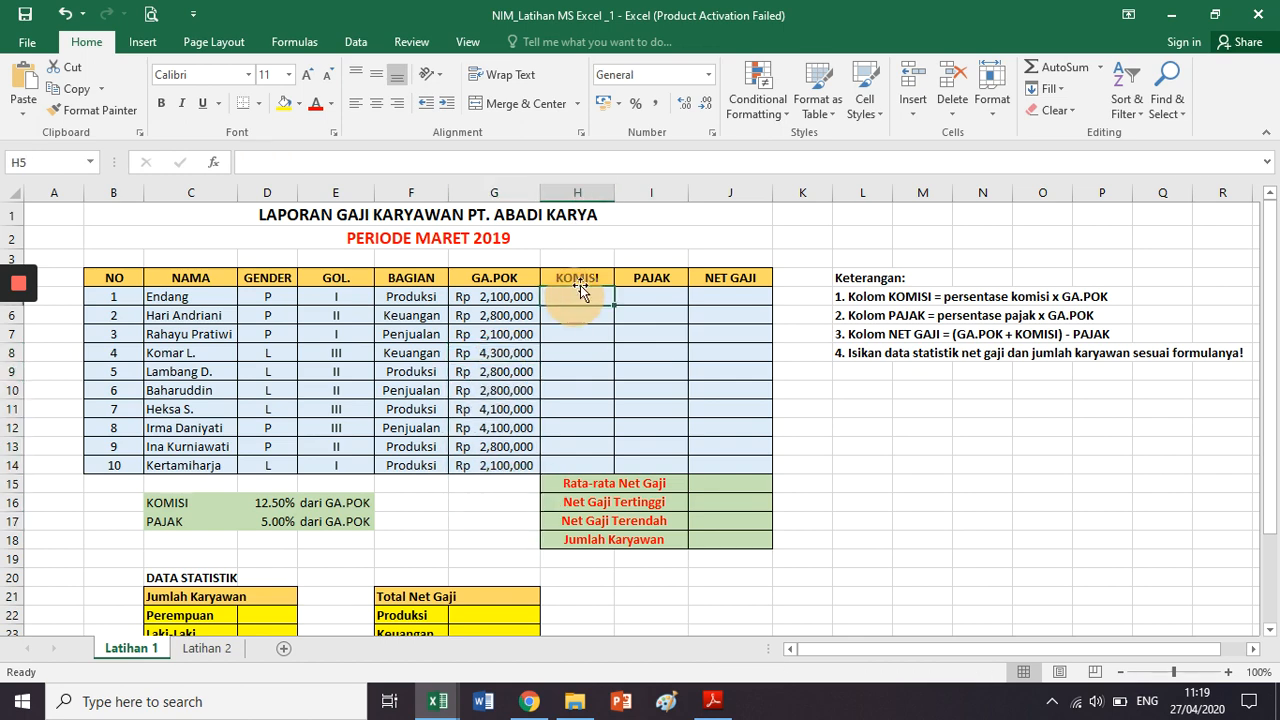
Examine the Keterangan rules in L4:L7 for calculating the KOMISI, PAJAK and NET GAJI columns.
left_click(865, 282)
left_click_drag(865, 282, 1086, 314)
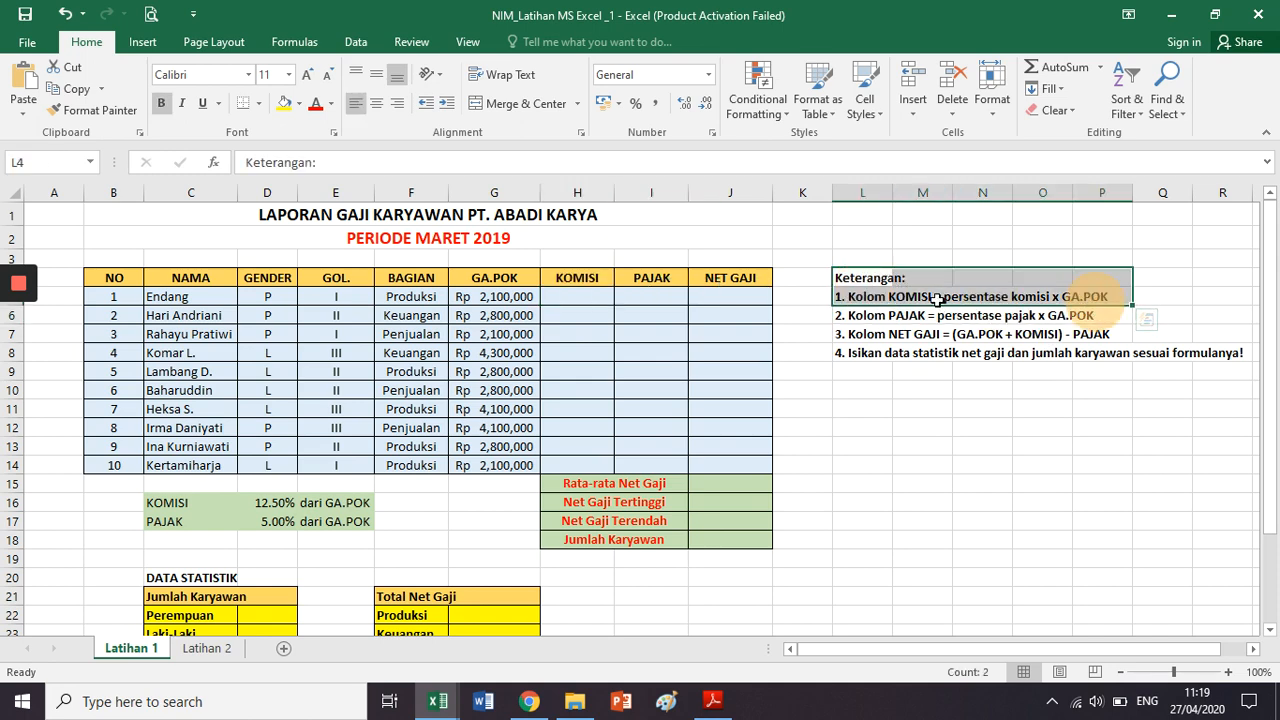
left_click(1119, 278)
left_click(647, 272)
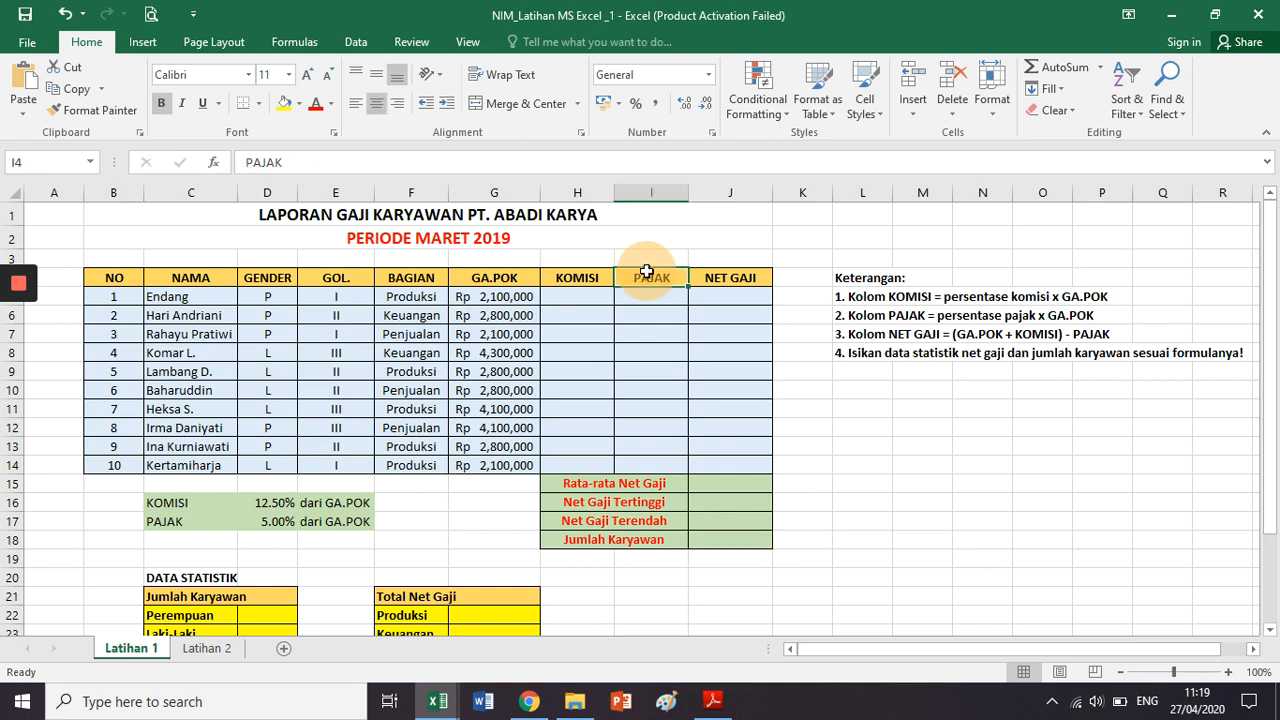
left_click(1094, 316)
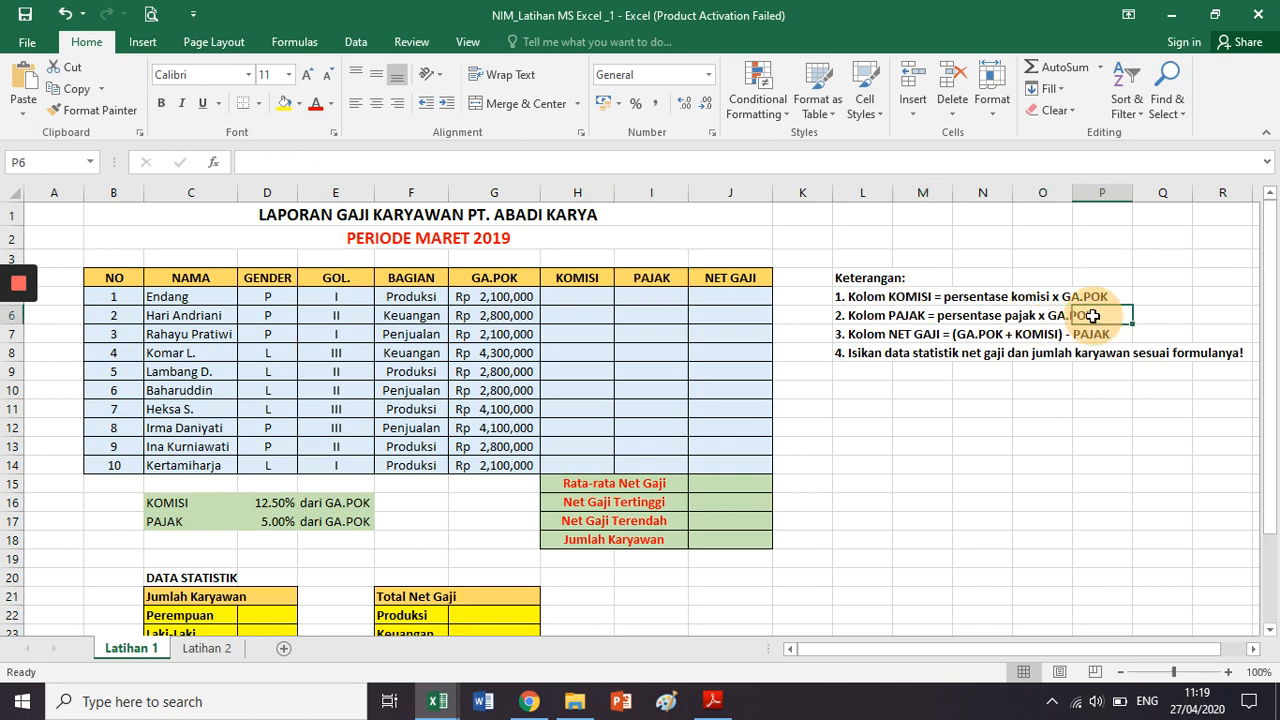
left_click(899, 338)
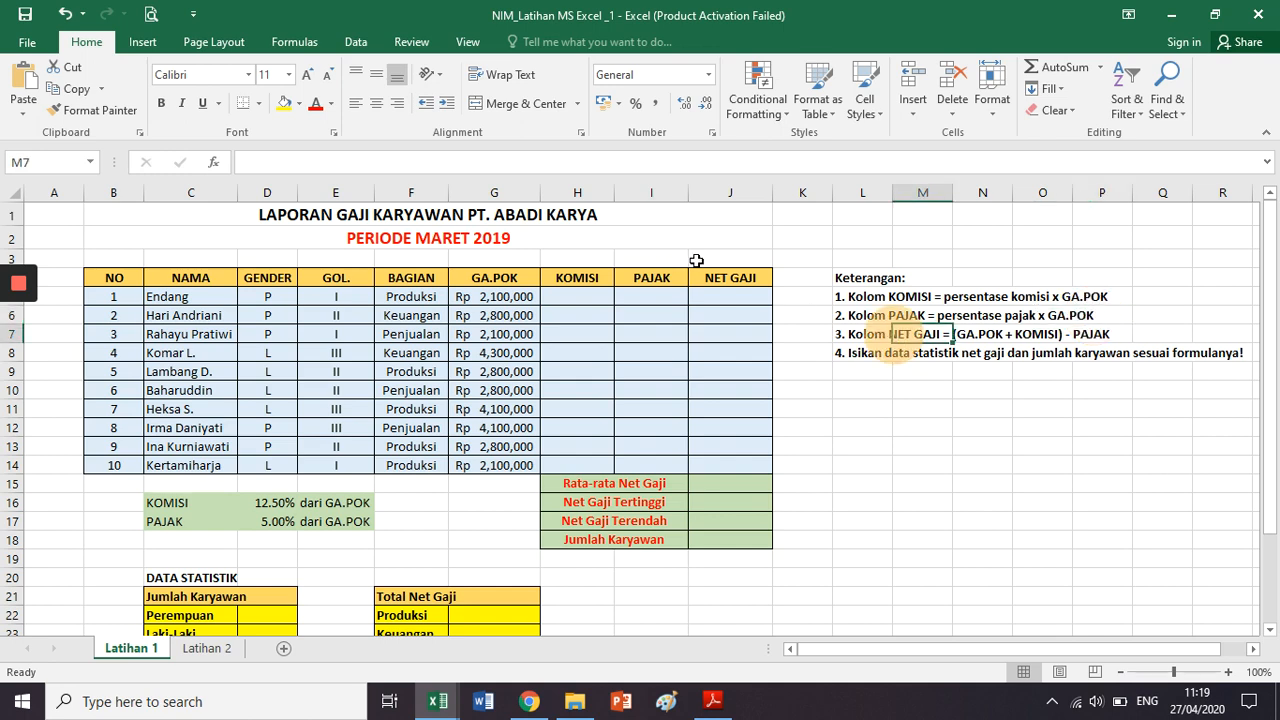
left_click(733, 191)
left_click(885, 333)
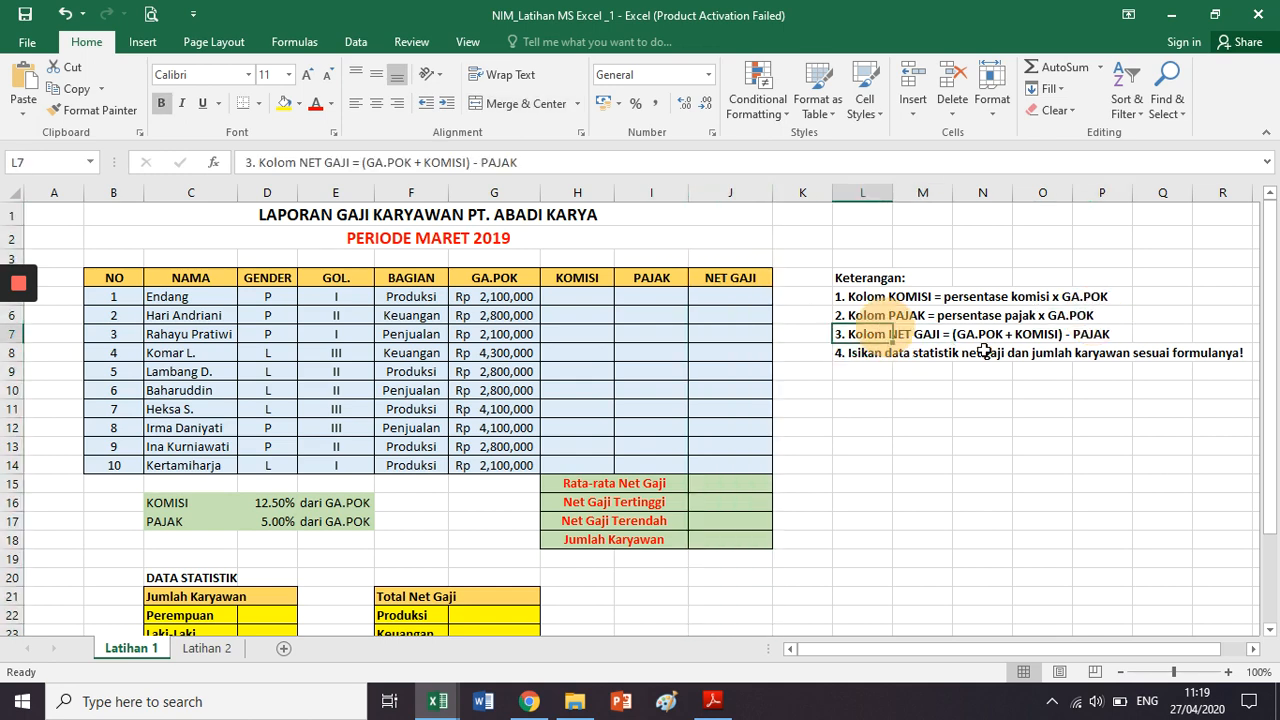
left_click(966, 338)
left_click_drag(966, 338, 1102, 337)
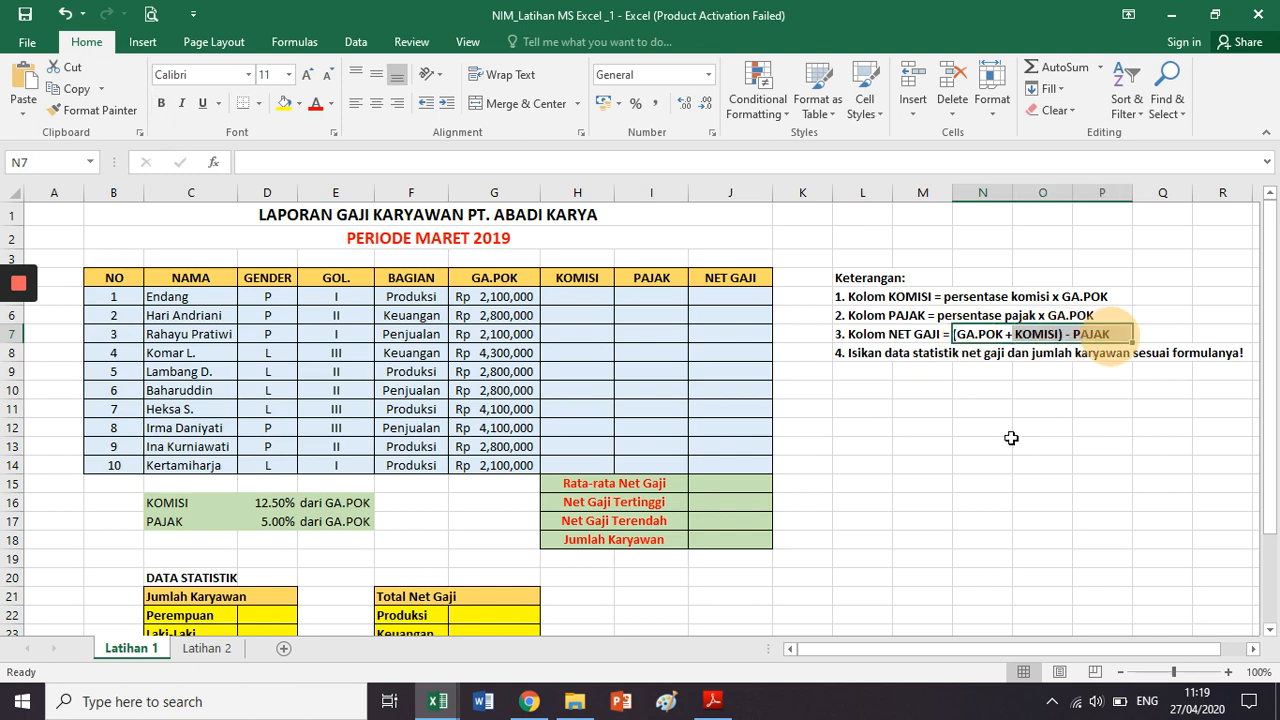
left_click(938, 390)
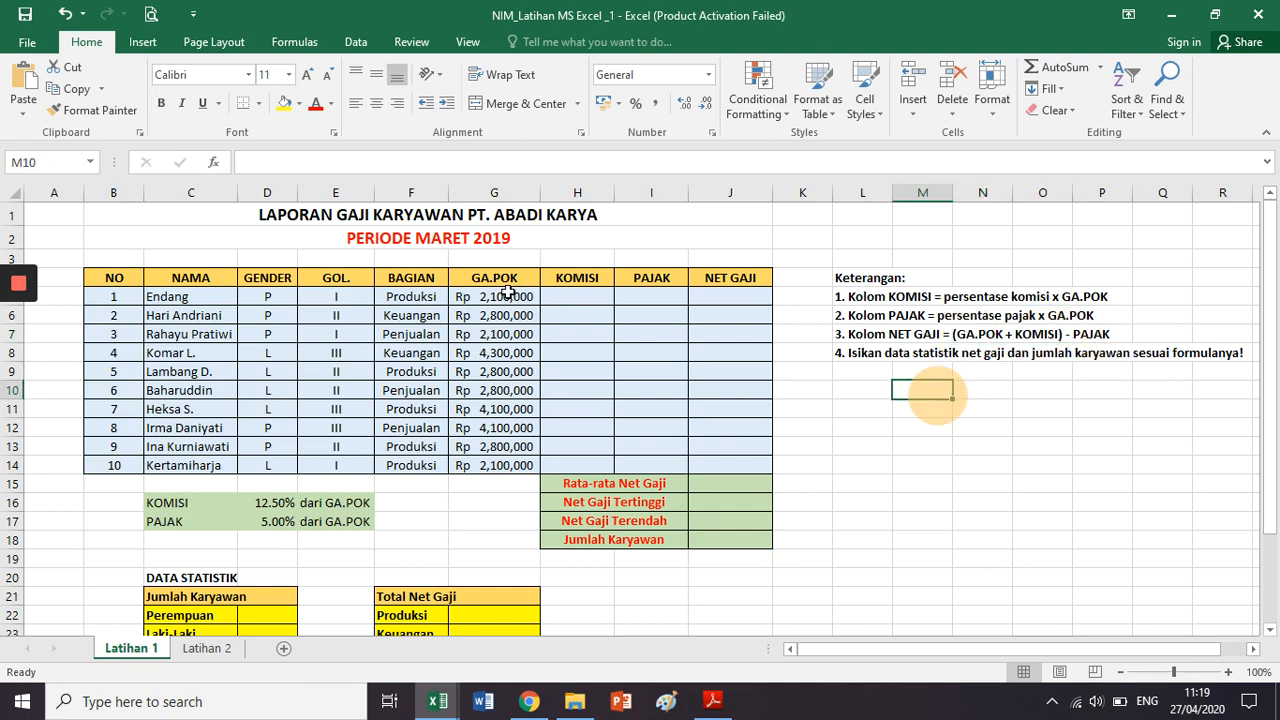
Examine the GA.POK, KOMISI, PAJAK and NET GAJI columns of the salary table in G5:J14.
left_click_drag(507, 295, 645, 294)
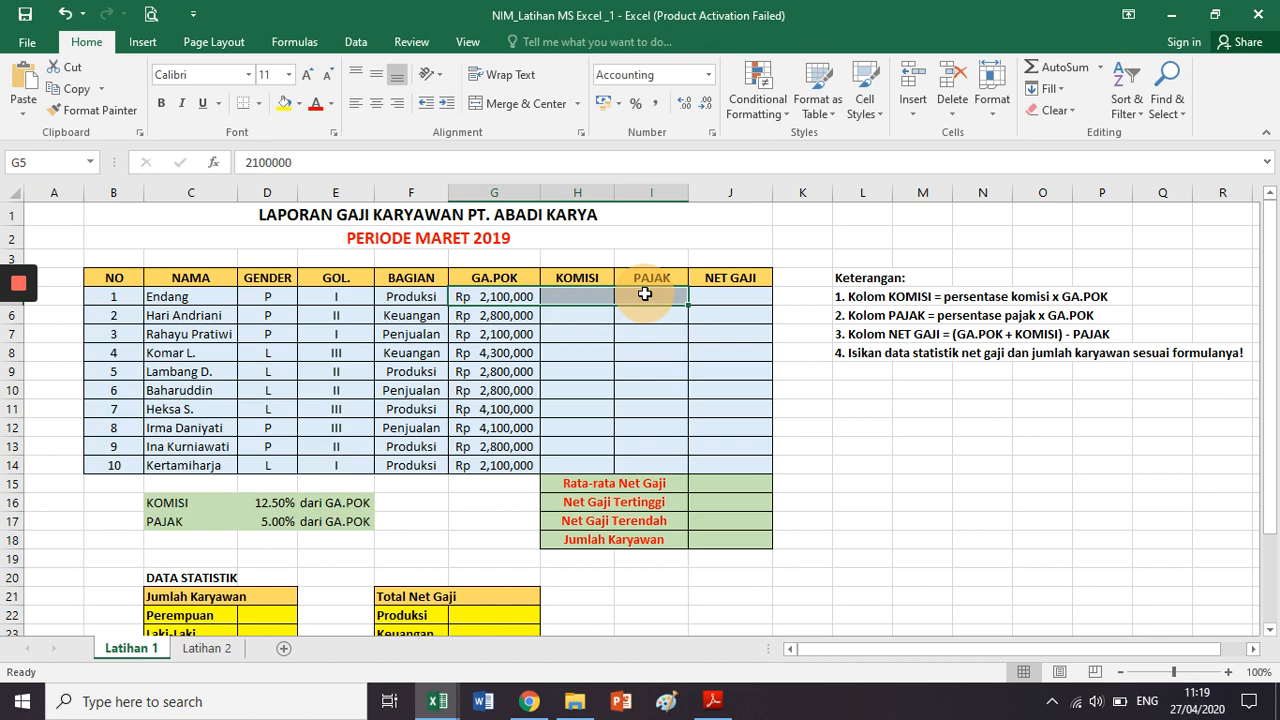
left_click(494, 298)
left_click_drag(494, 298, 564, 299)
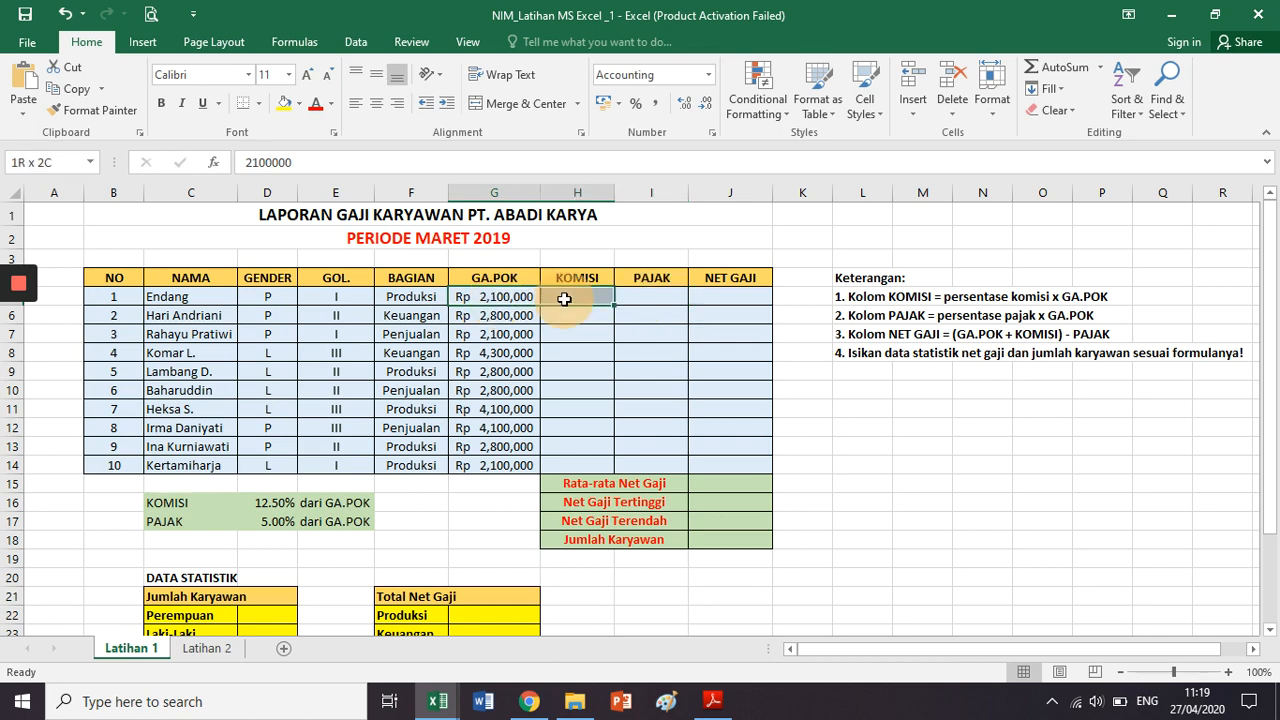
left_click(645, 299)
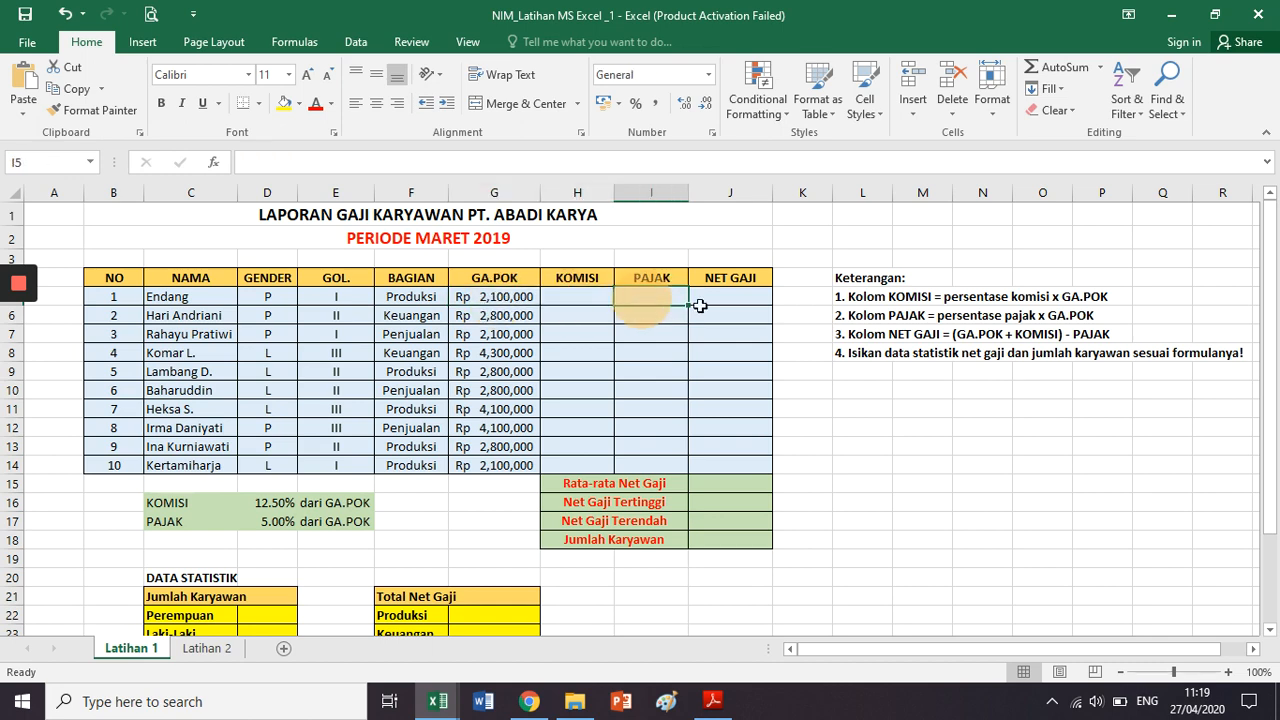
left_click(740, 295)
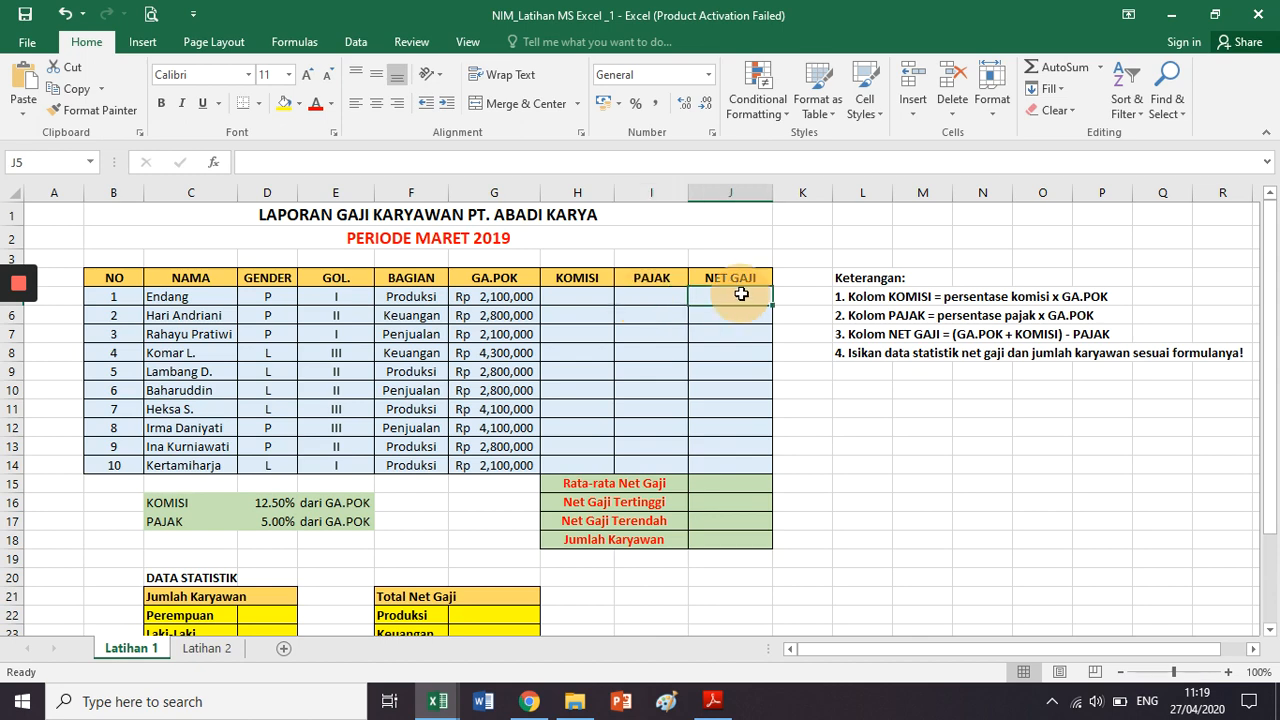
left_click(477, 298)
left_click_drag(477, 298, 727, 462)
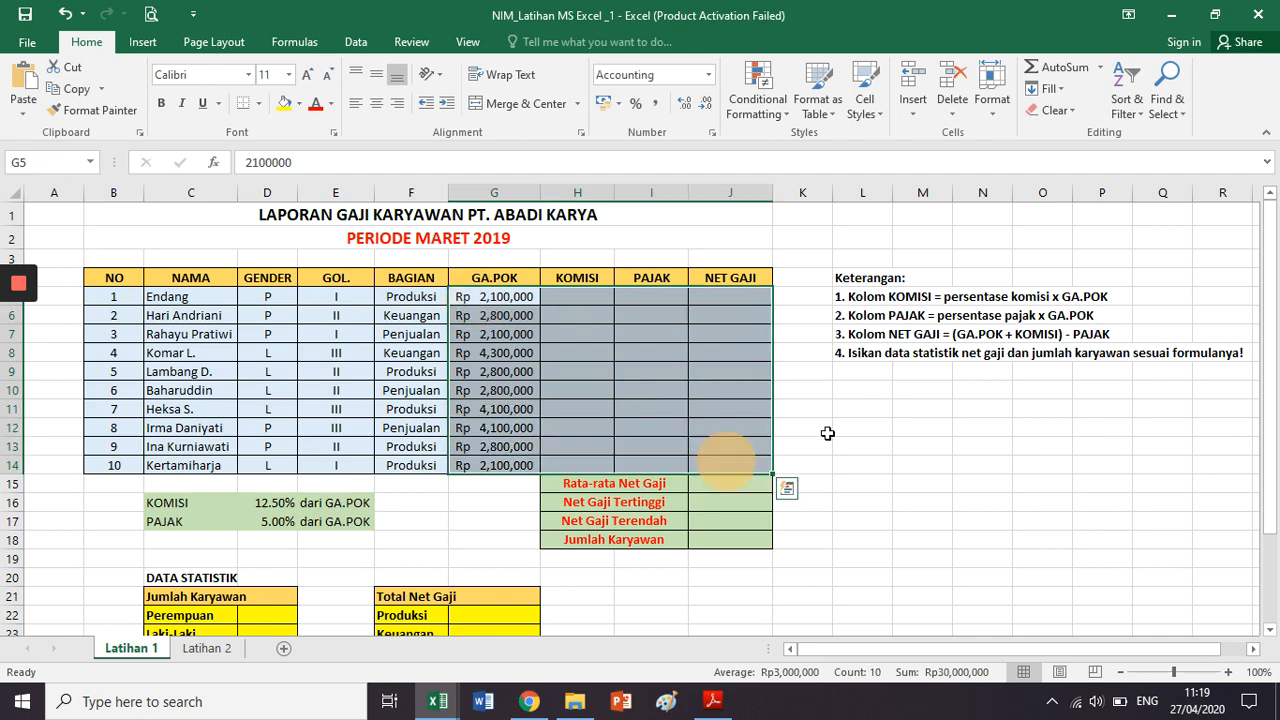
Examine the summary rows Rata-rata Net Gaji, Net Gaji Tertinggi, Net Gaji Terendah and Jumlah Karyawan with their result cells J15:J18.
scroll(827, 433, "down", 2)
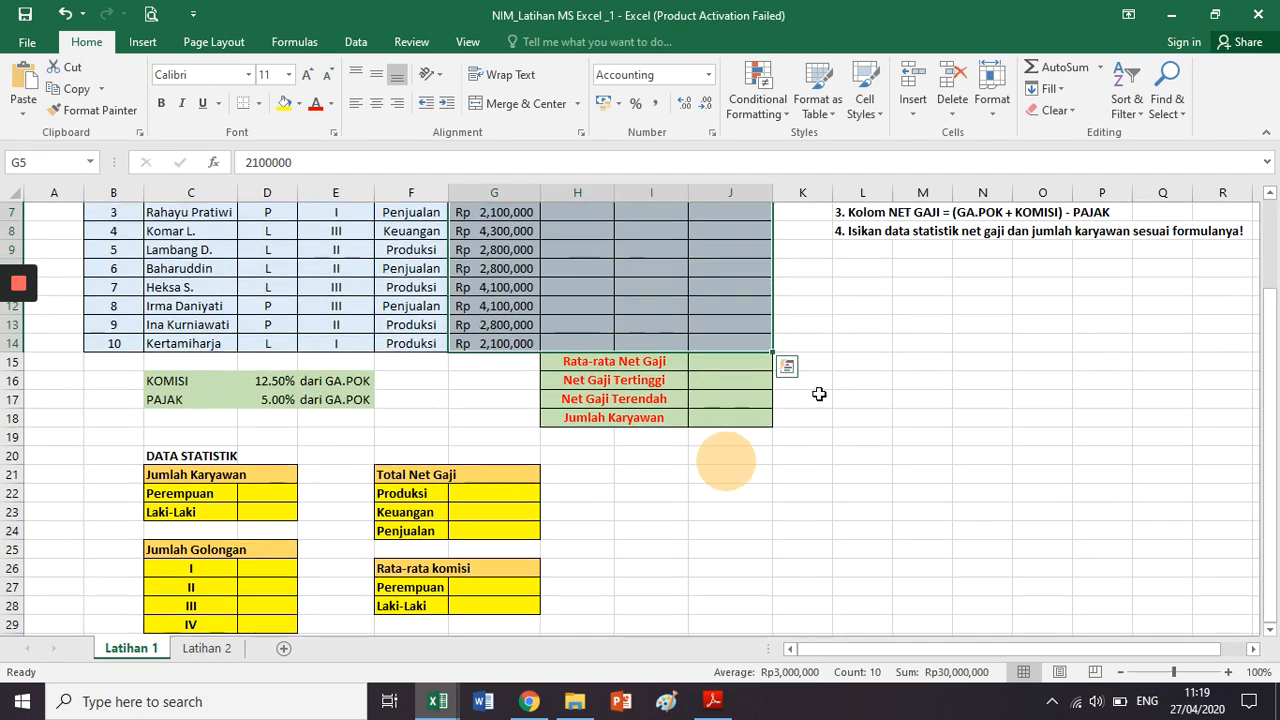
left_click(815, 381)
scroll(783, 391, "up", 1)
left_click(598, 418)
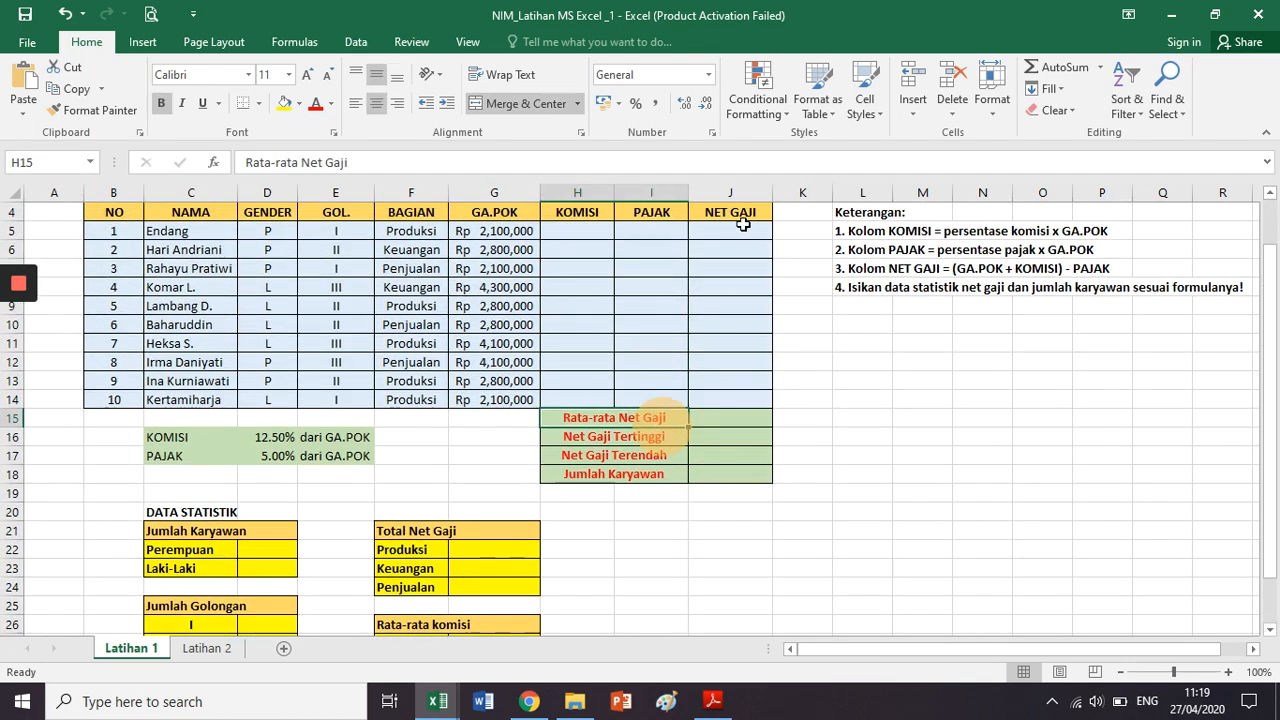
left_click(733, 212)
left_click(638, 417)
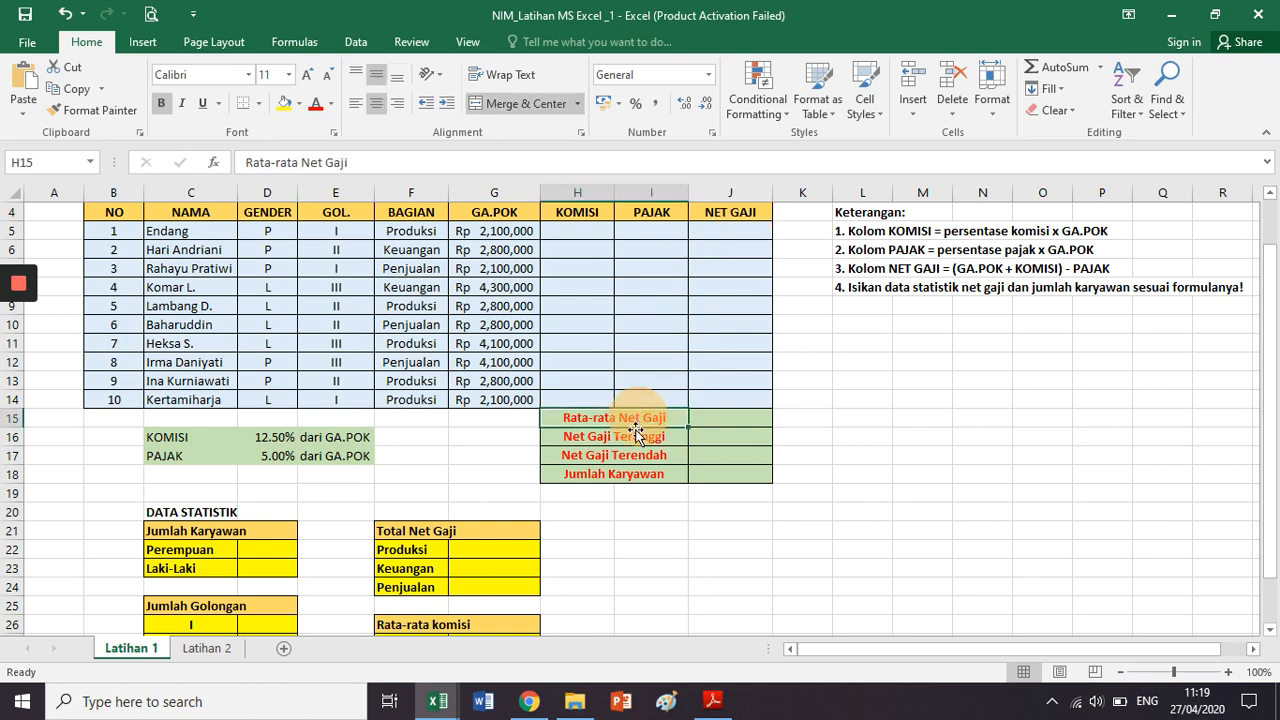
left_click(703, 420)
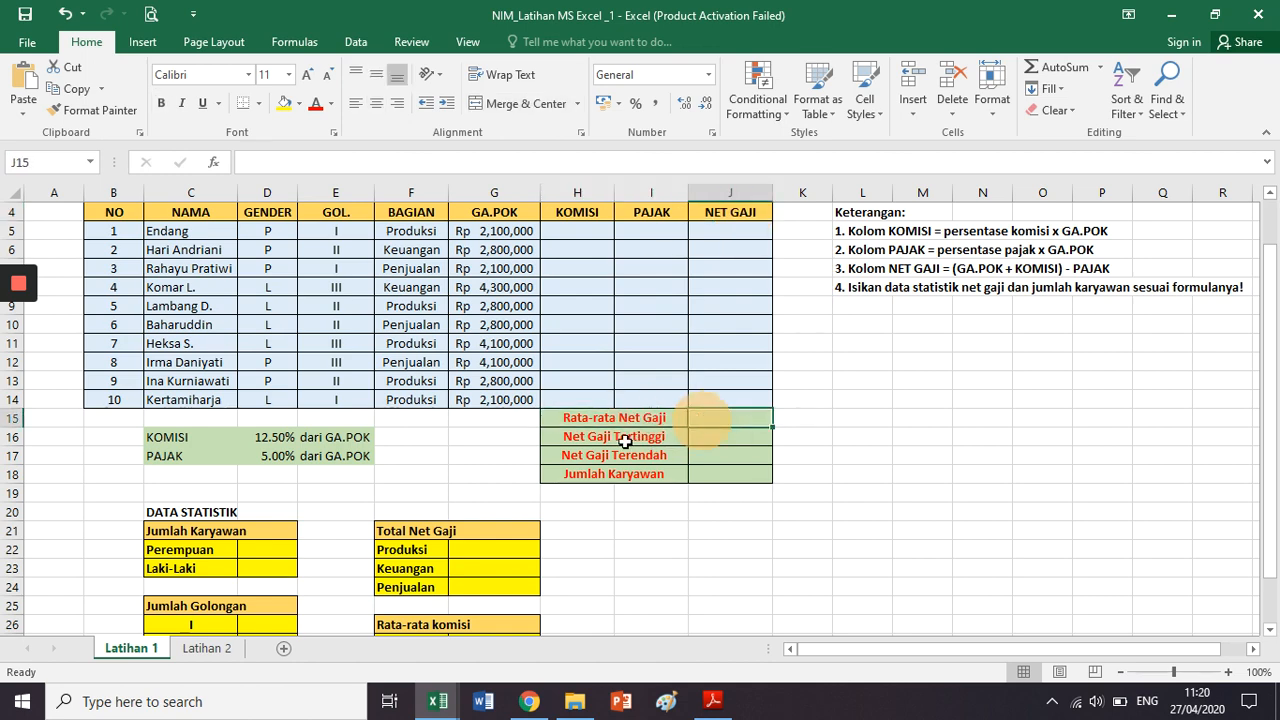
left_click(624, 441)
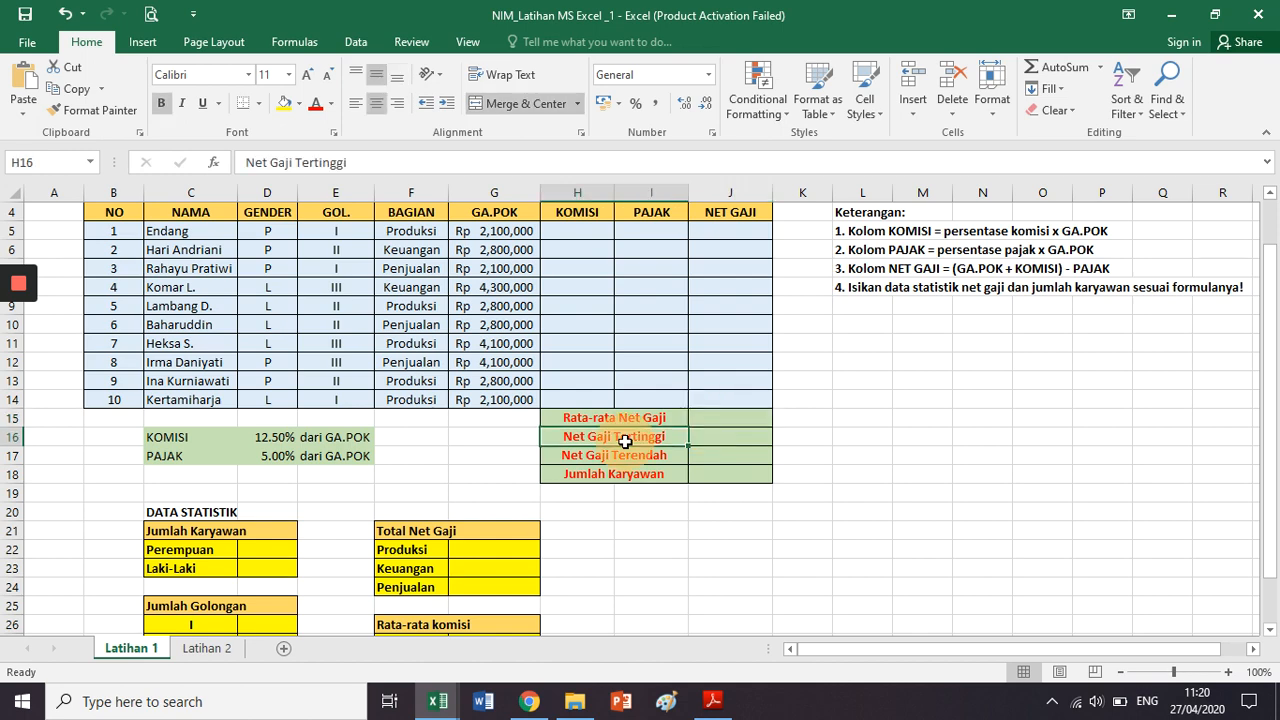
left_click(718, 440)
left_click(640, 457)
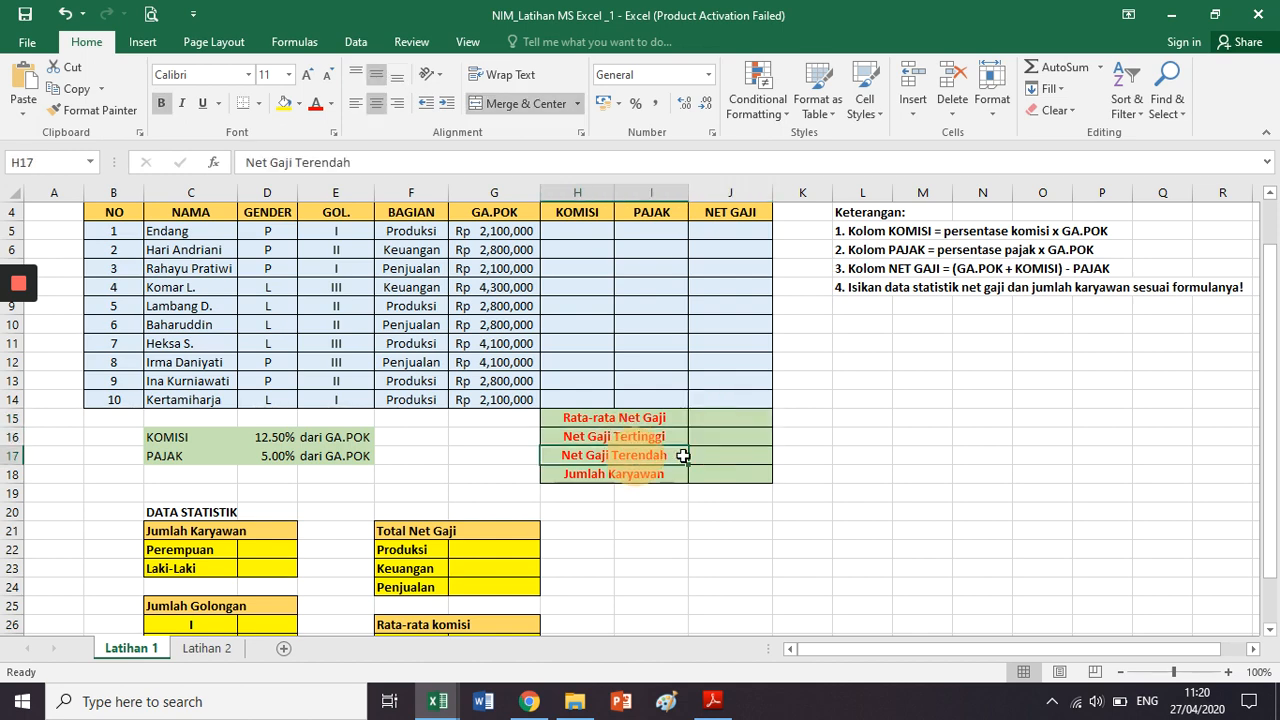
left_click(603, 478)
left_click(704, 475)
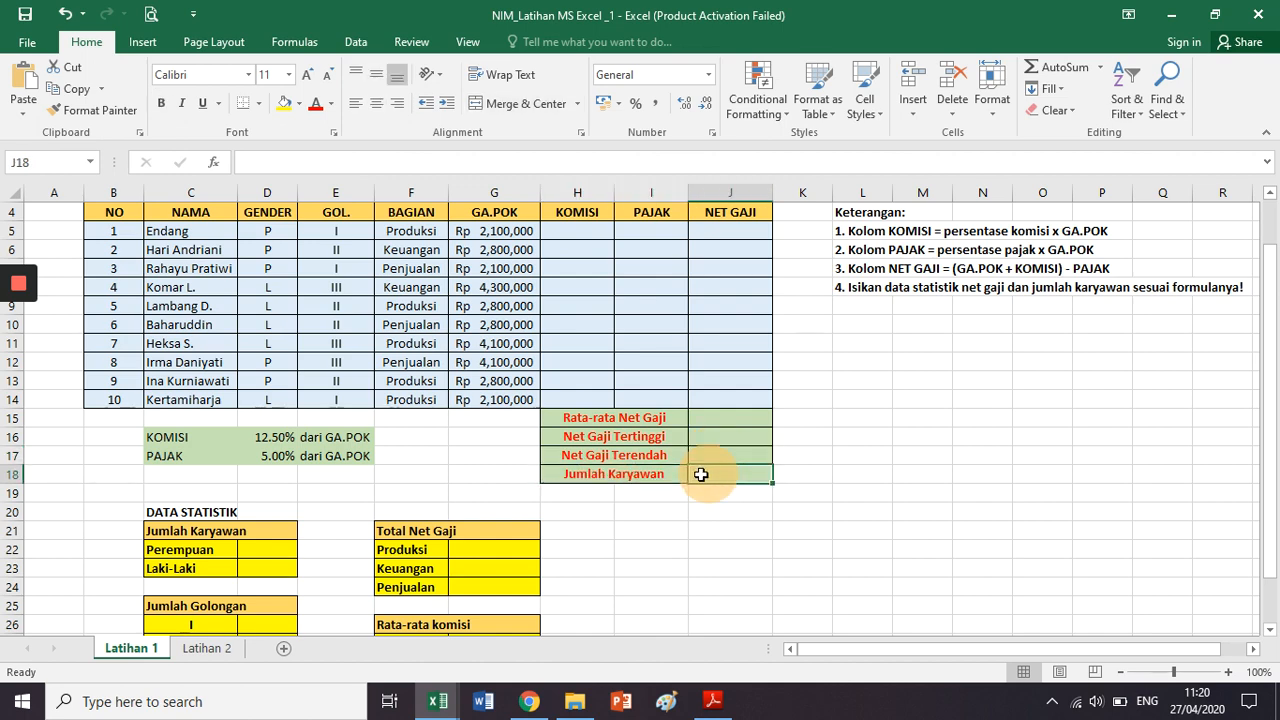
left_click(718, 418)
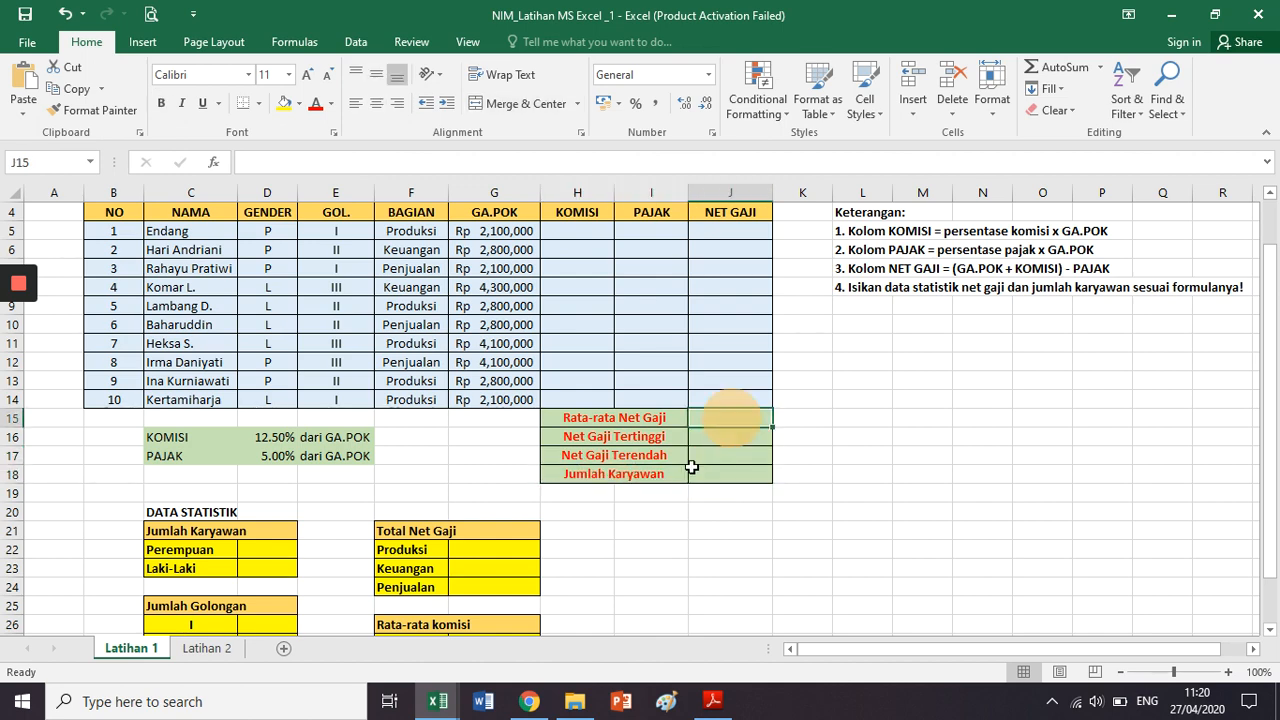
left_click(708, 437)
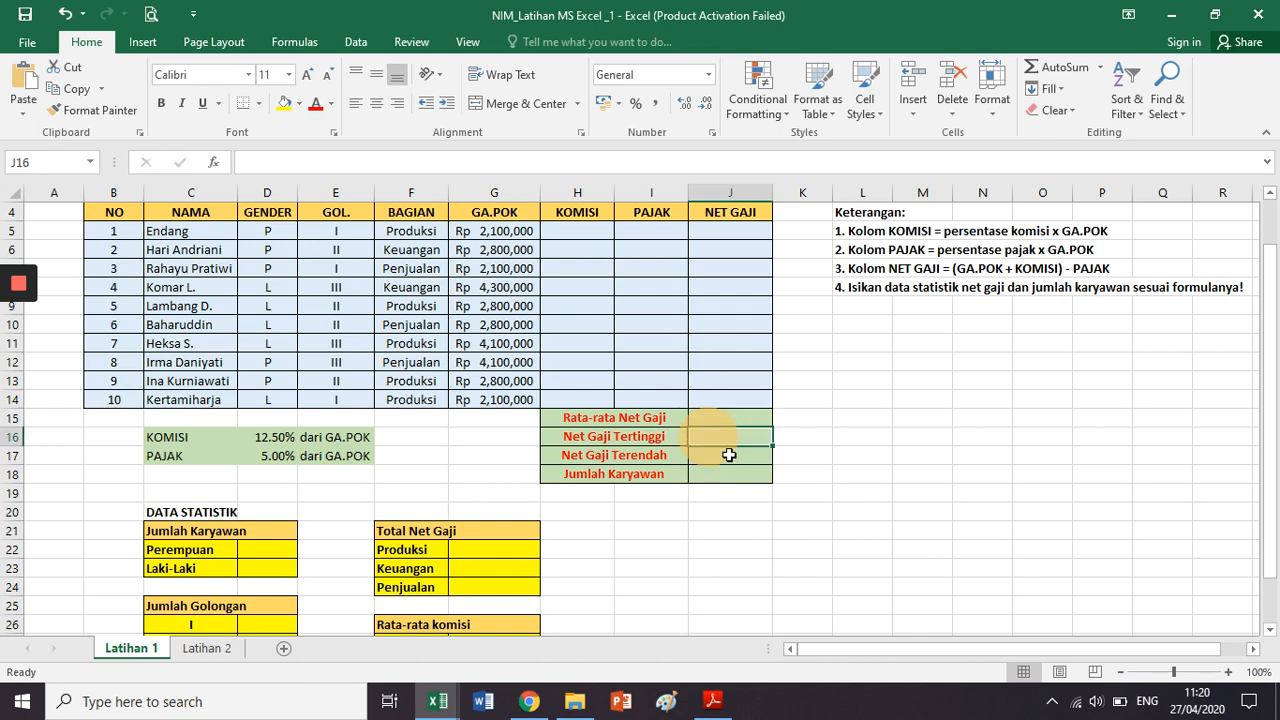
left_click(729, 455)
Review the extent of the main salary report in B1:J18 and the DATA STATISTIK section below it.
scroll(680, 452, "up", 1)
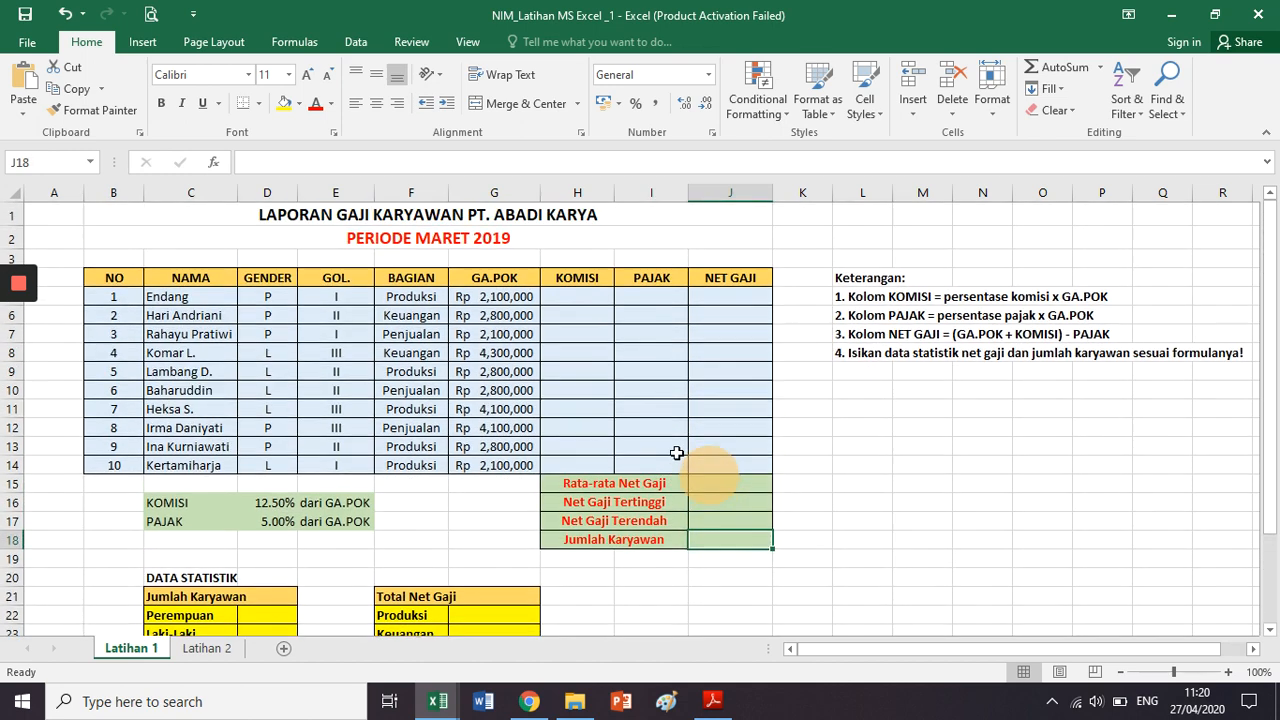
left_click(726, 538)
left_click_drag(726, 538, 337, 212)
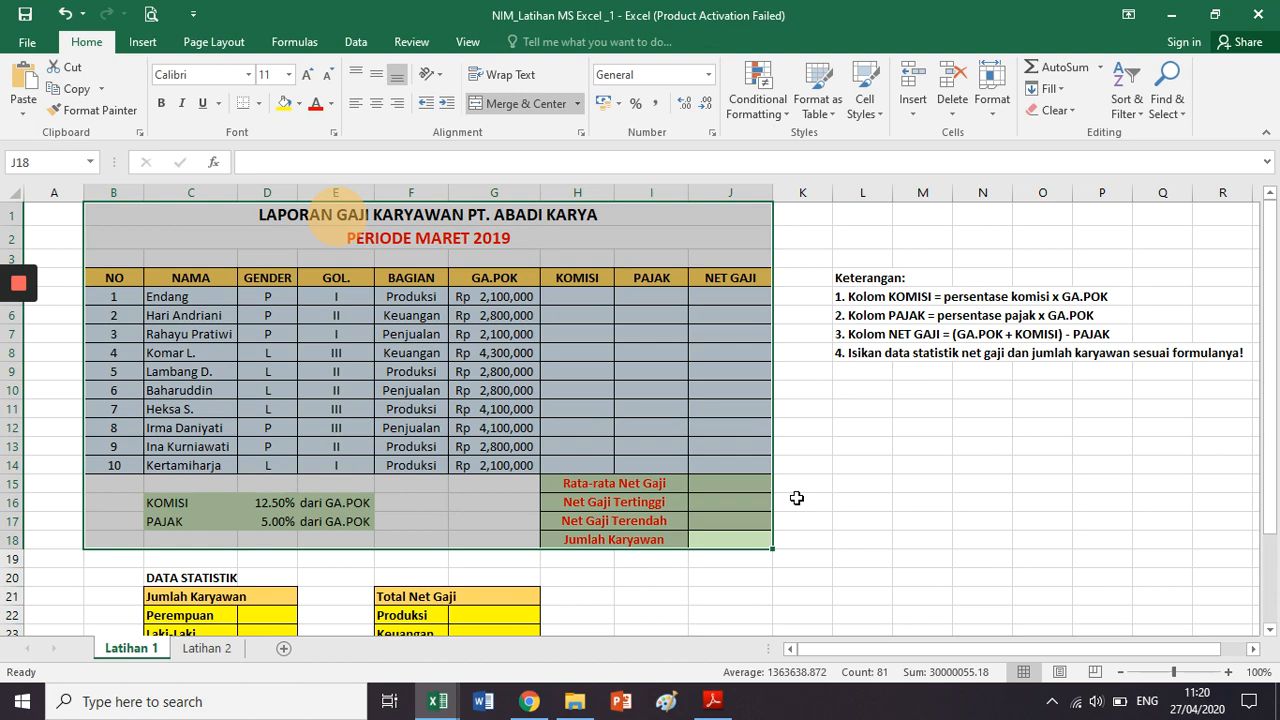
left_click(840, 481)
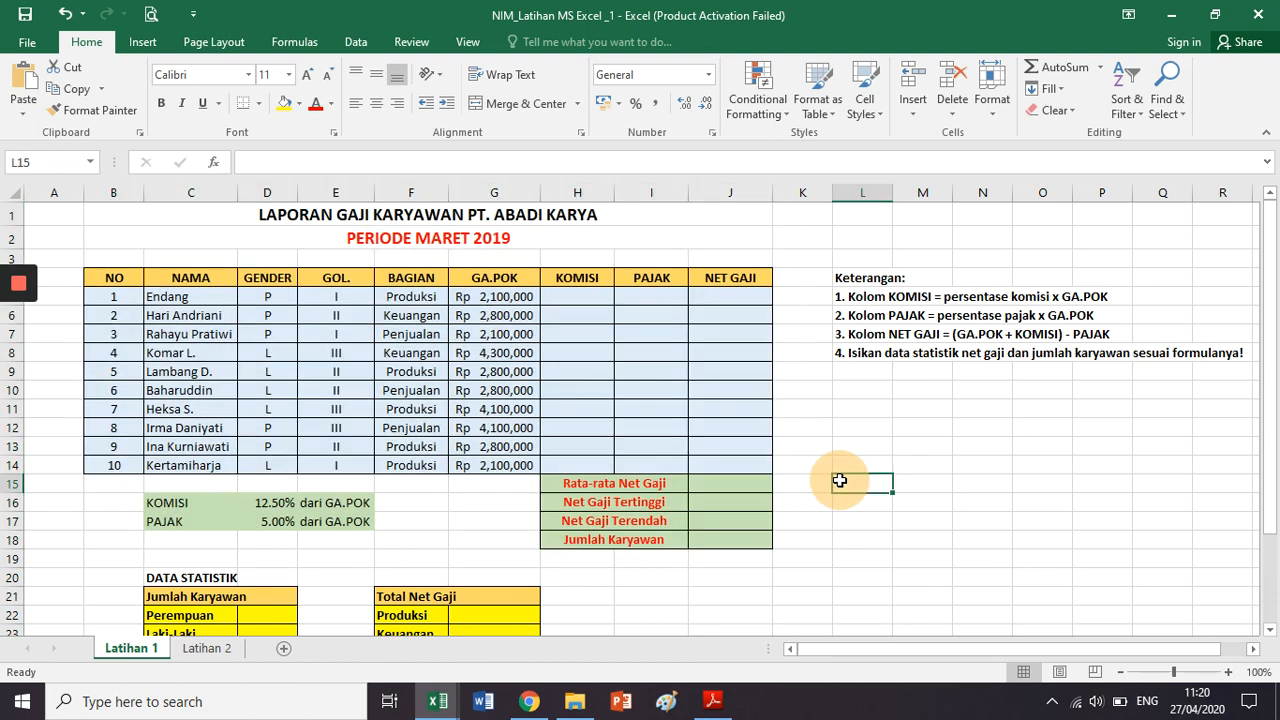
scroll(840, 481, "down", 4)
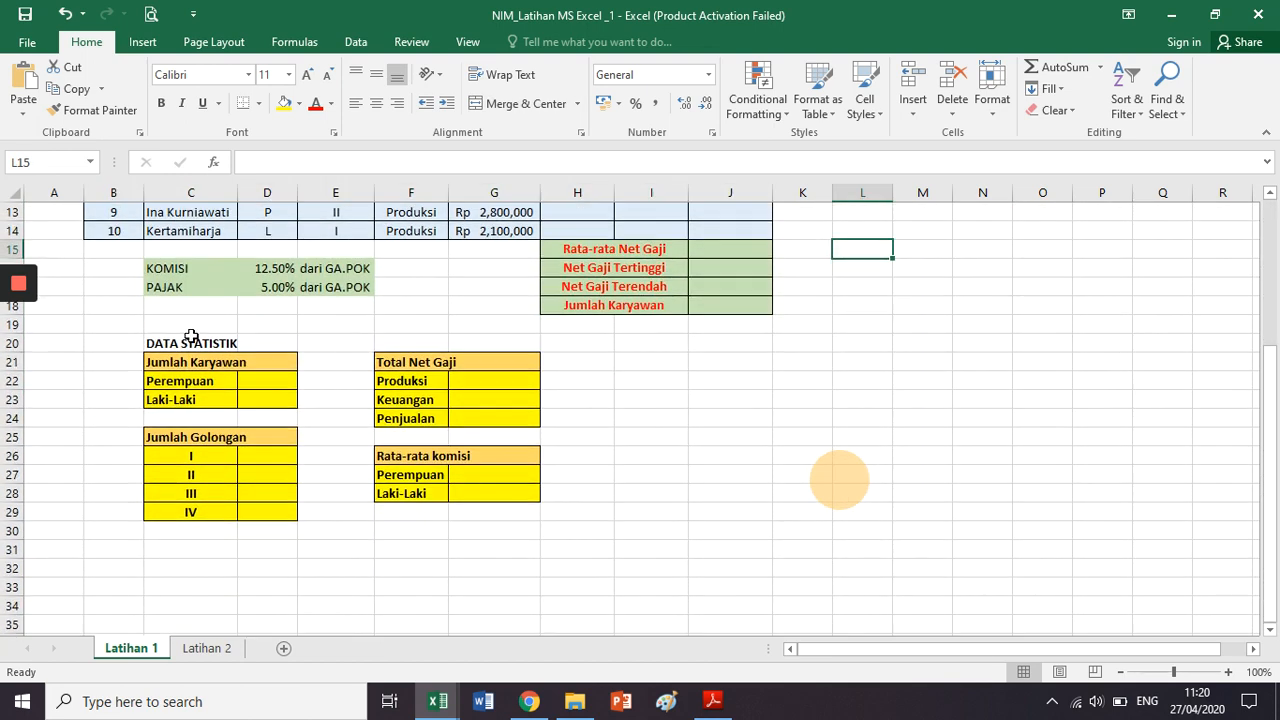
left_click(178, 343)
left_click_drag(178, 343, 568, 528)
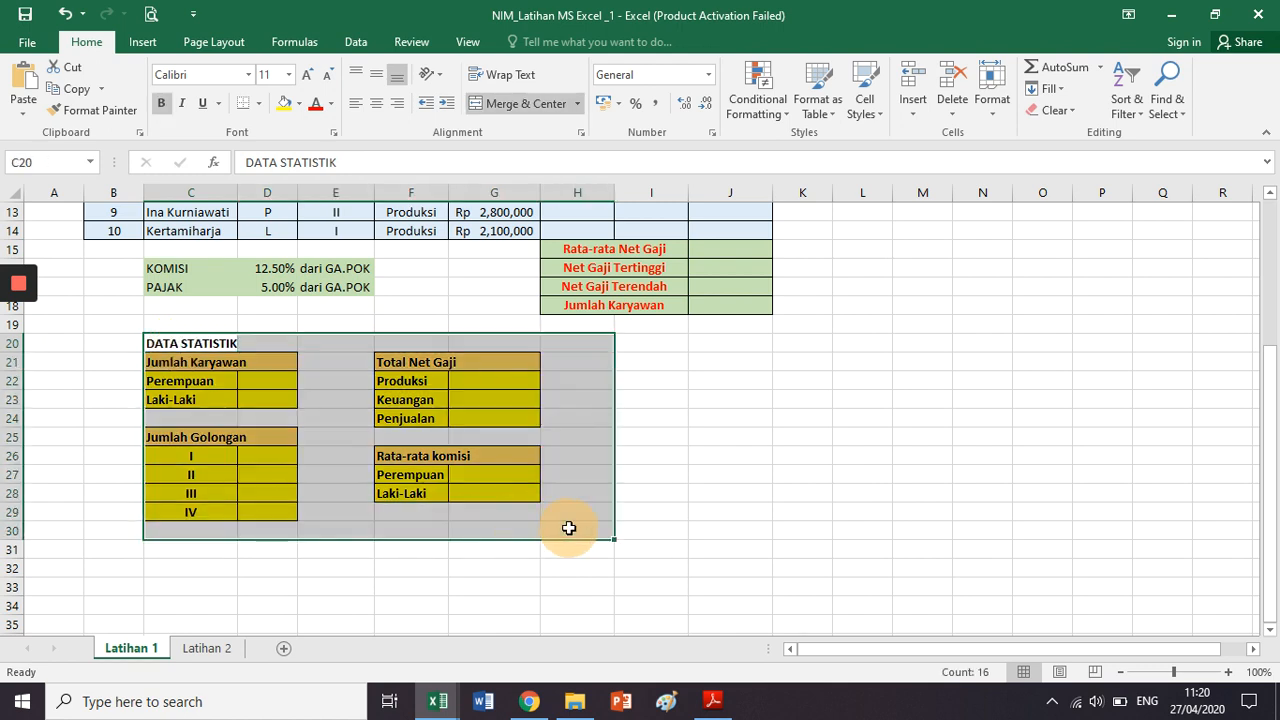
left_click(652, 480)
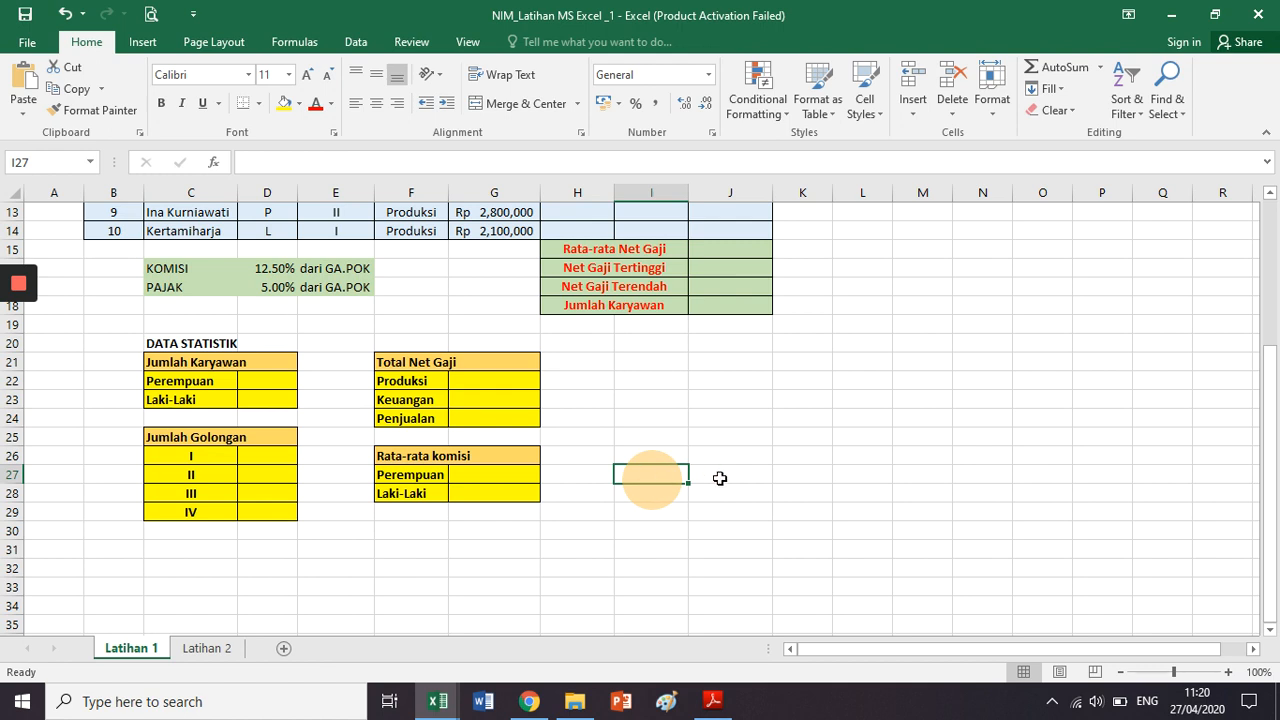
Examine the Jumlah Karyawan table with its Perempuan and Laki-Laki rows in the DATA STATISTIK section.
left_click_drag(185, 360, 312, 407)
left_click(212, 368)
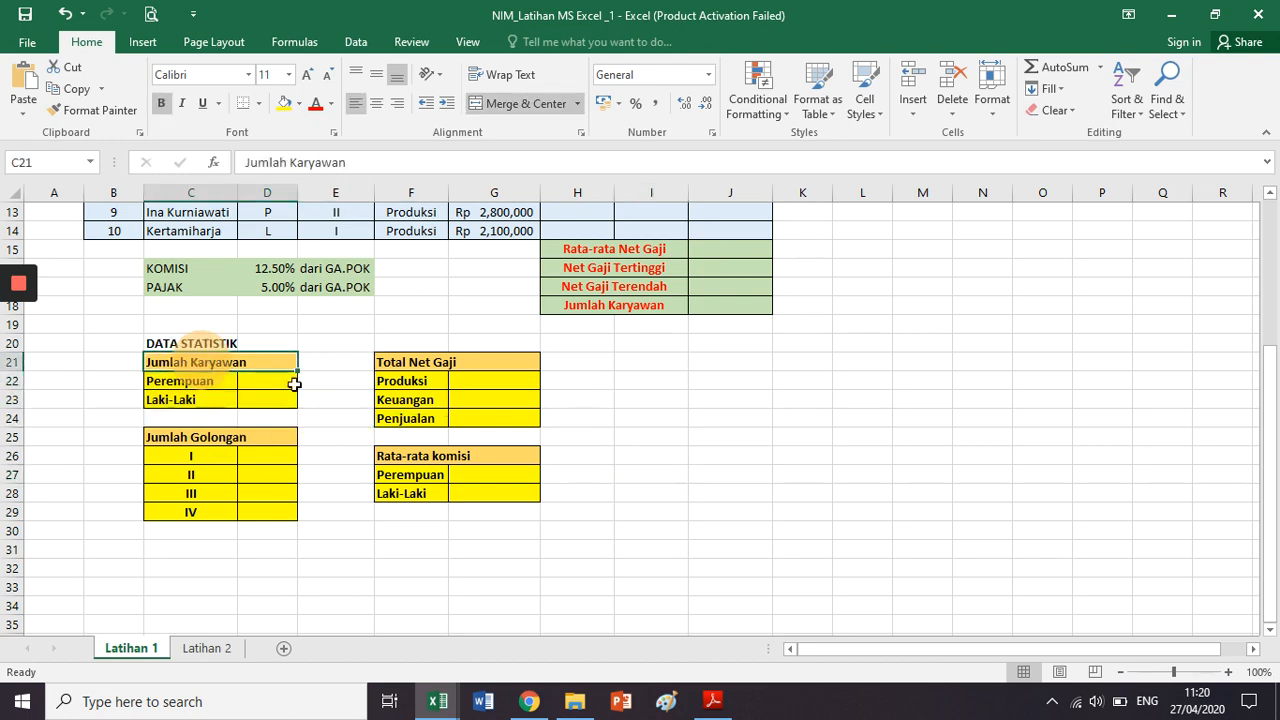
scroll(300, 385, "up", 3)
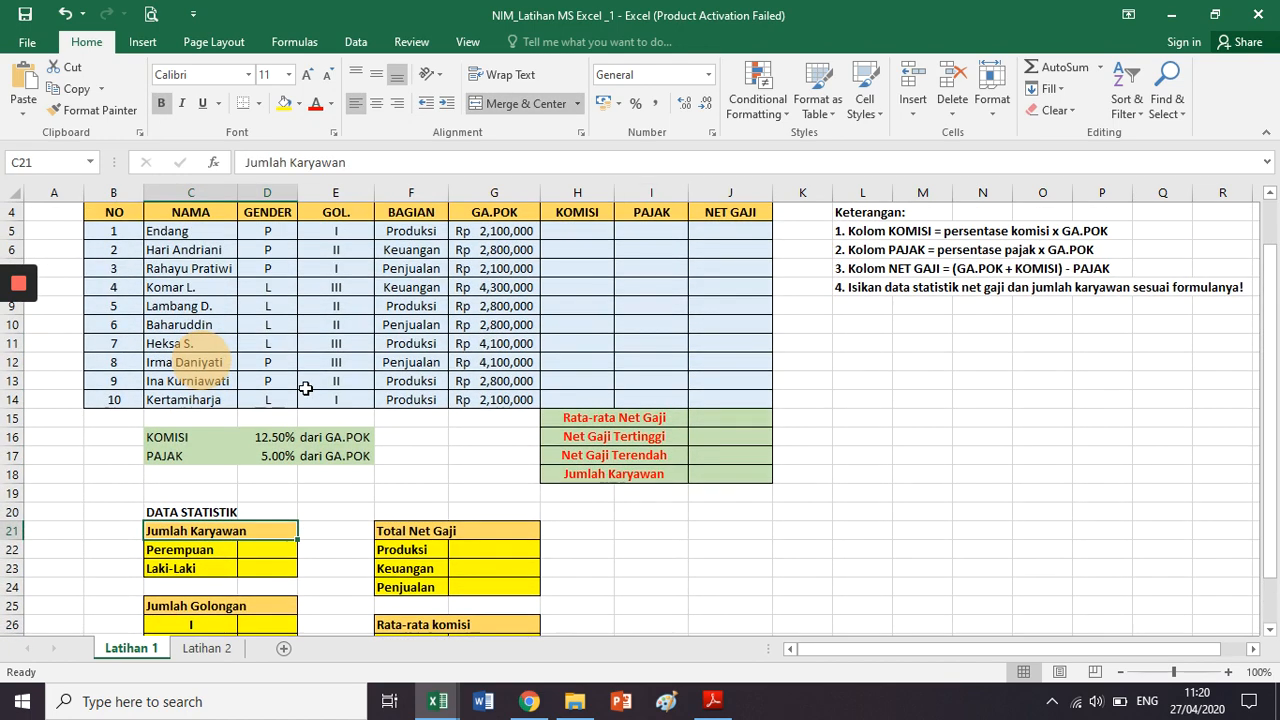
scroll(305, 388, "down", 3)
left_click_drag(188, 475, 323, 528)
scroll(322, 530, "down", 2)
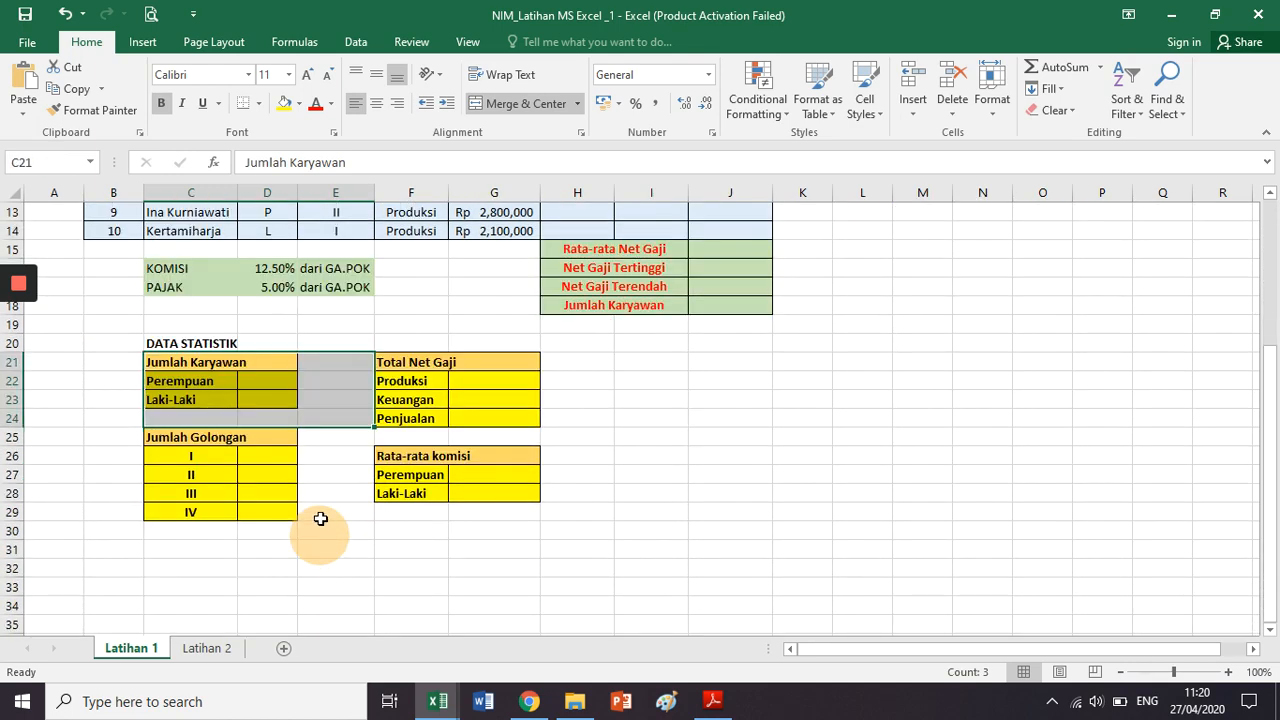
scroll(320, 518, "up", 3)
scroll(322, 515, "down", 1)
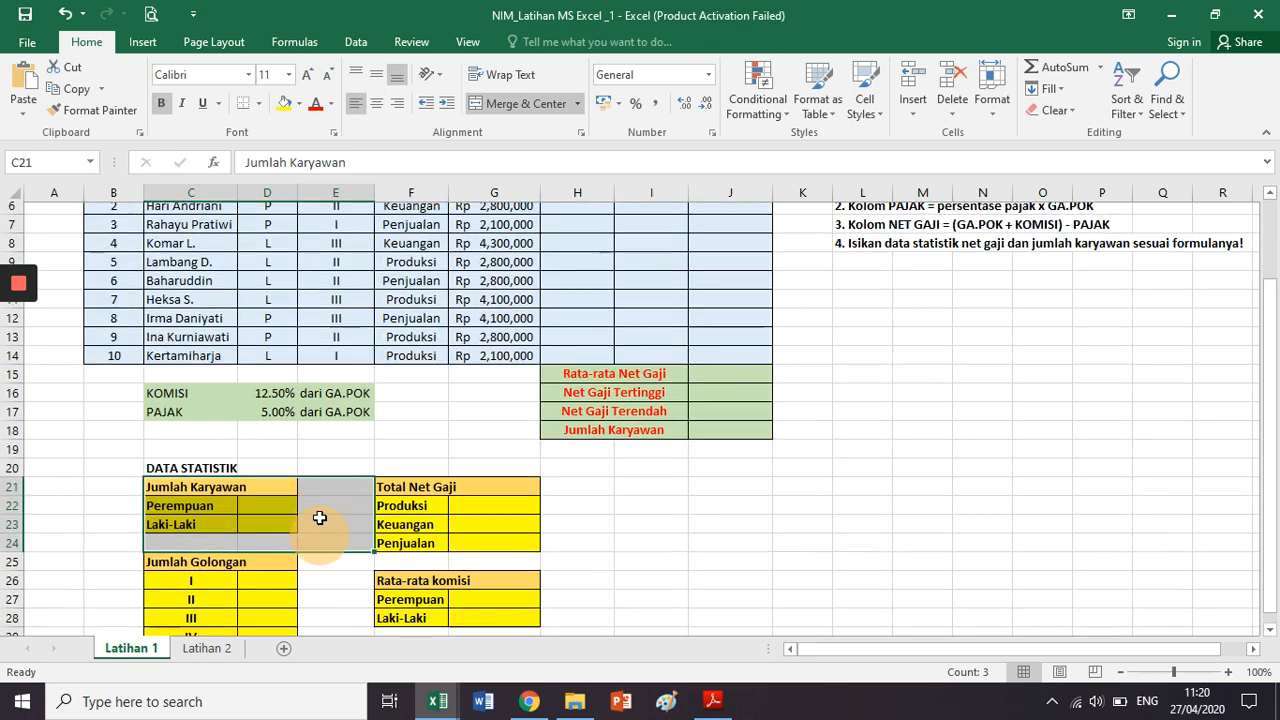
scroll(323, 509, "up", 2)
scroll(330, 490, "down", 2)
Compare the P entries in the GENDER column with the Perempuan row of the Jumlah Karyawan table.
left_click(337, 441)
scroll(350, 455, "up", 2)
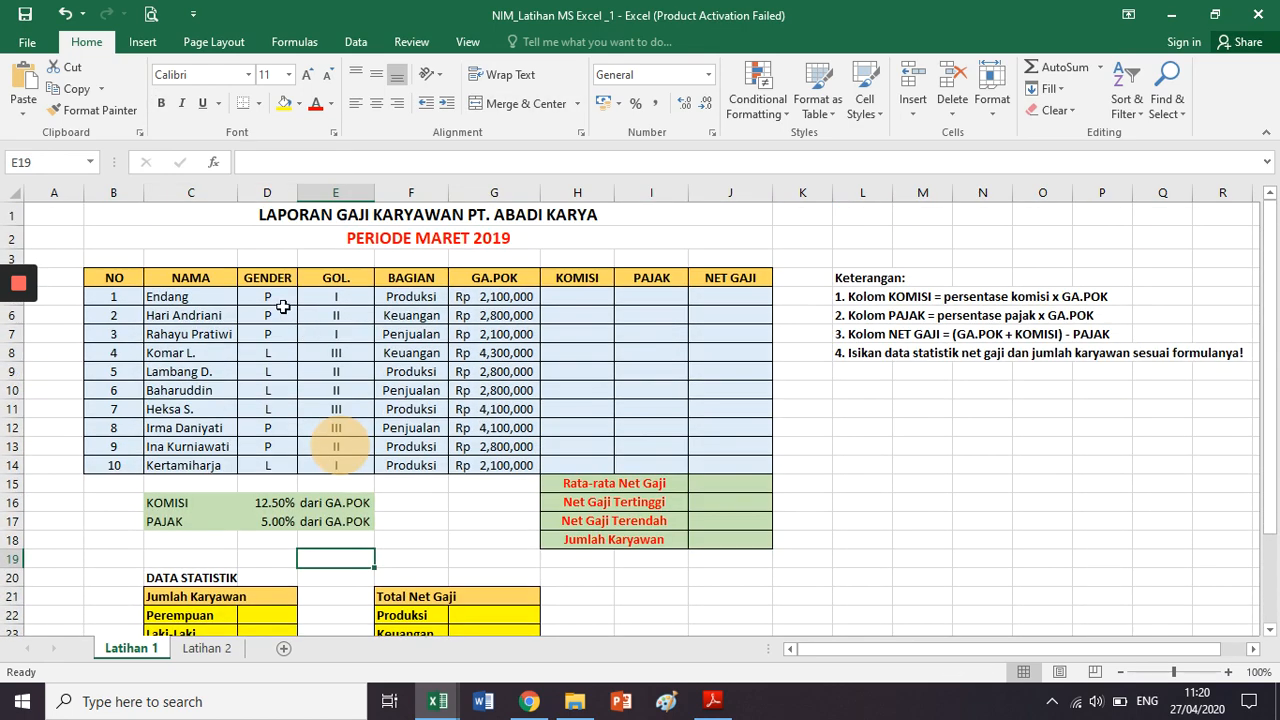
left_click(268, 314)
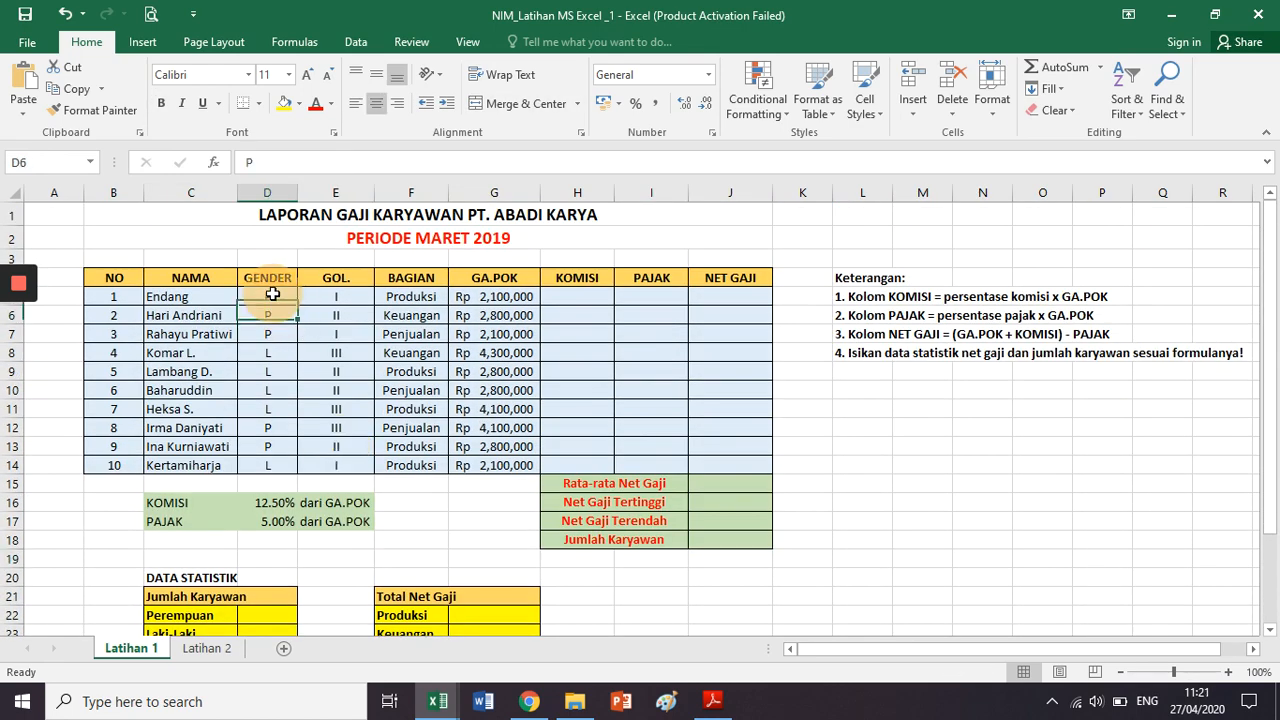
left_click_drag(268, 297, 271, 338)
scroll(302, 408, "down", 3)
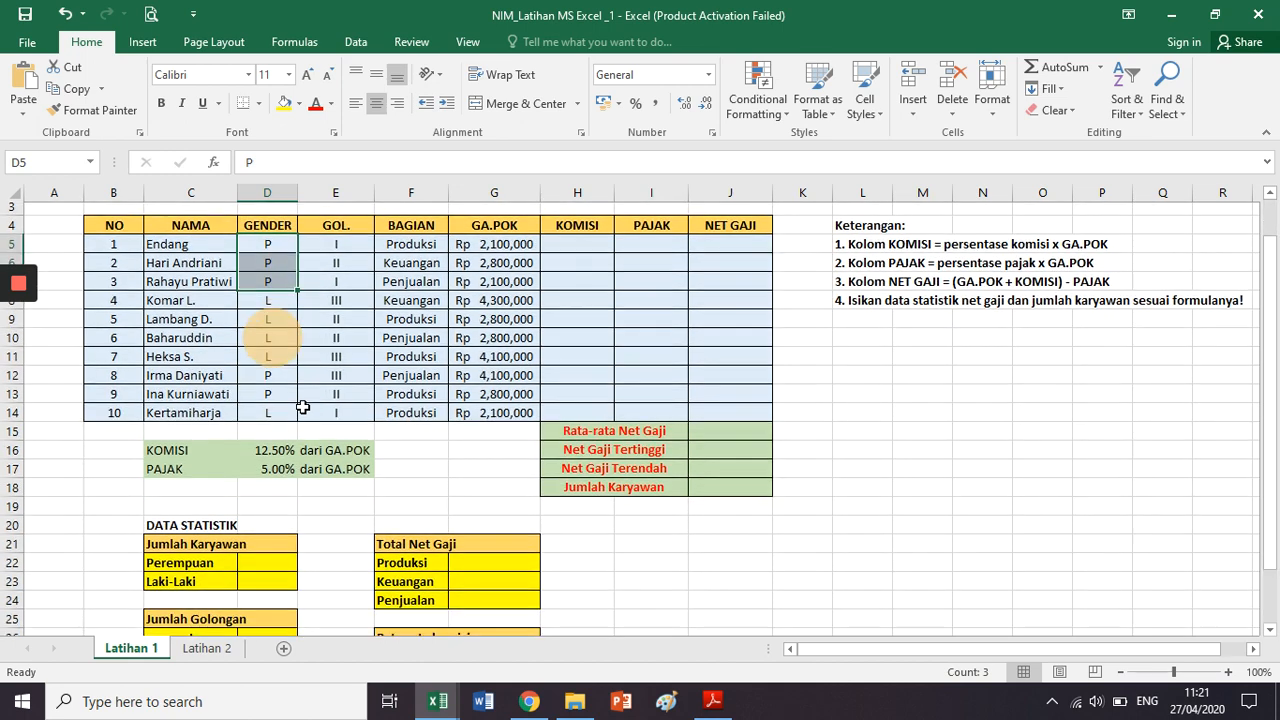
left_click(215, 437)
left_click(283, 437)
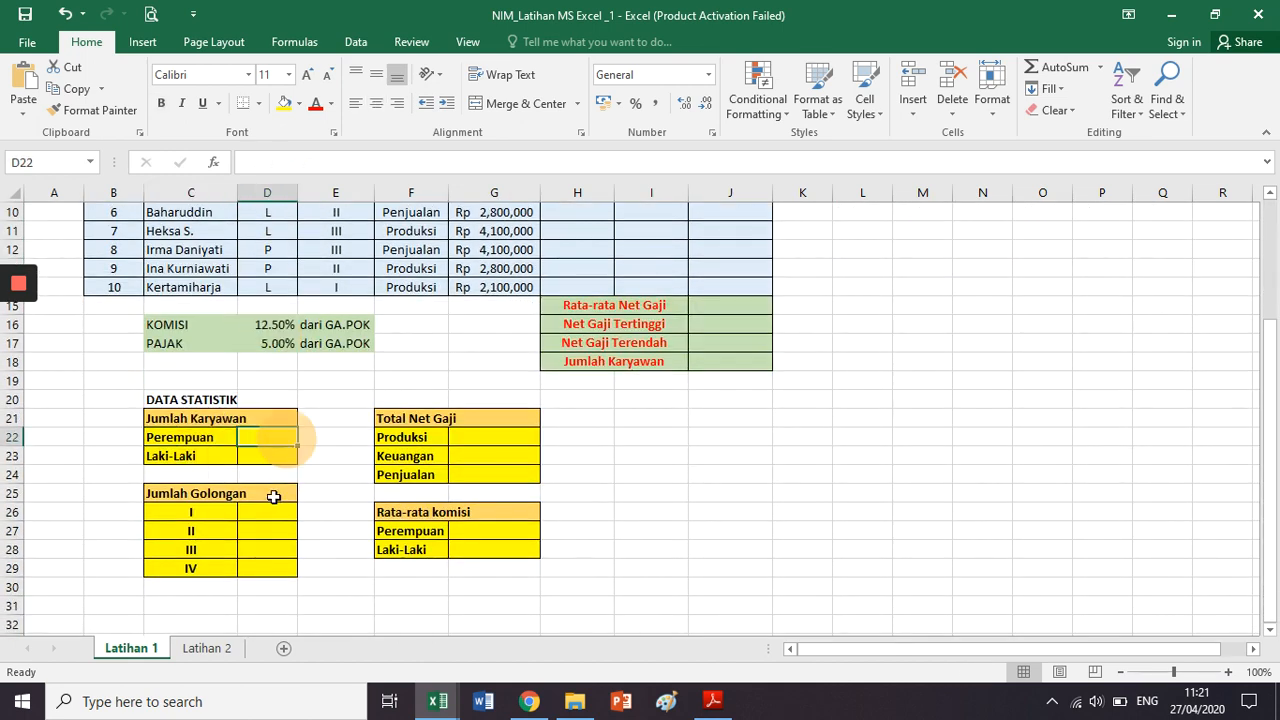
Compare the Jumlah Golongan table's categories I to IV with the entries in the GOL. column.
scroll(273, 497, "down", 1)
left_click(249, 440)
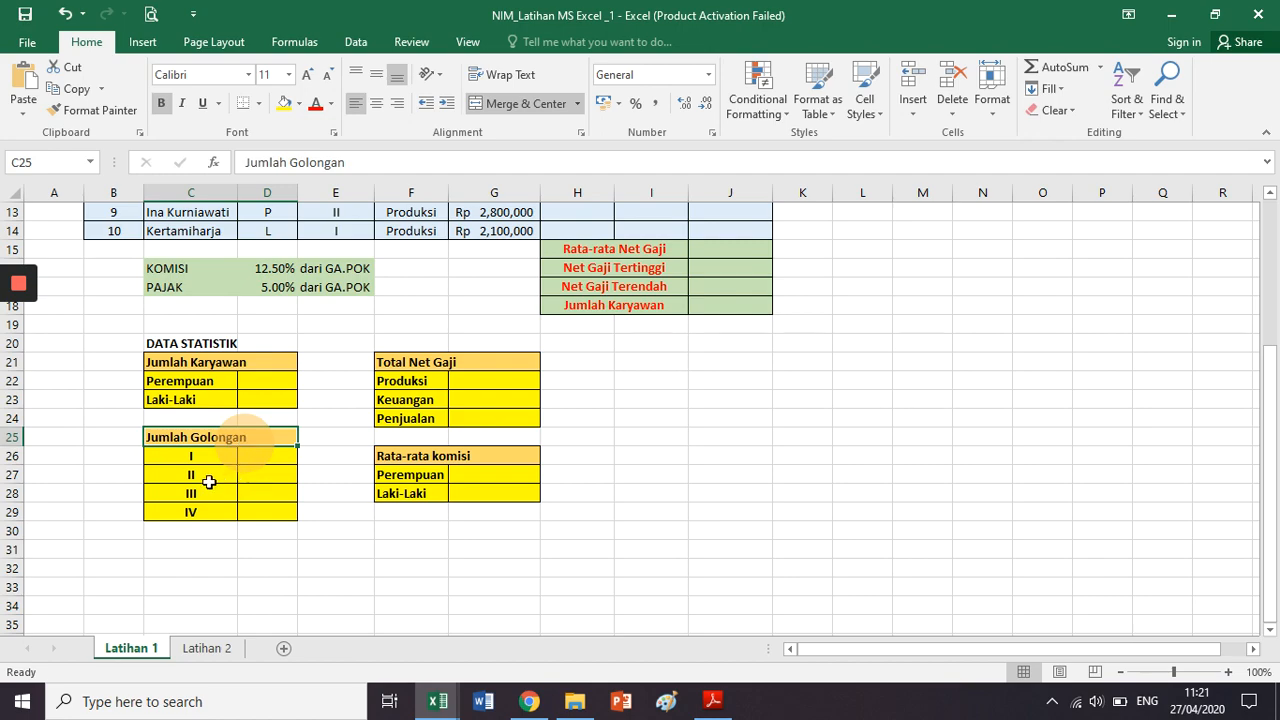
scroll(209, 482, "up", 4)
scroll(209, 485, "down", 4)
scroll(209, 486, "up", 4)
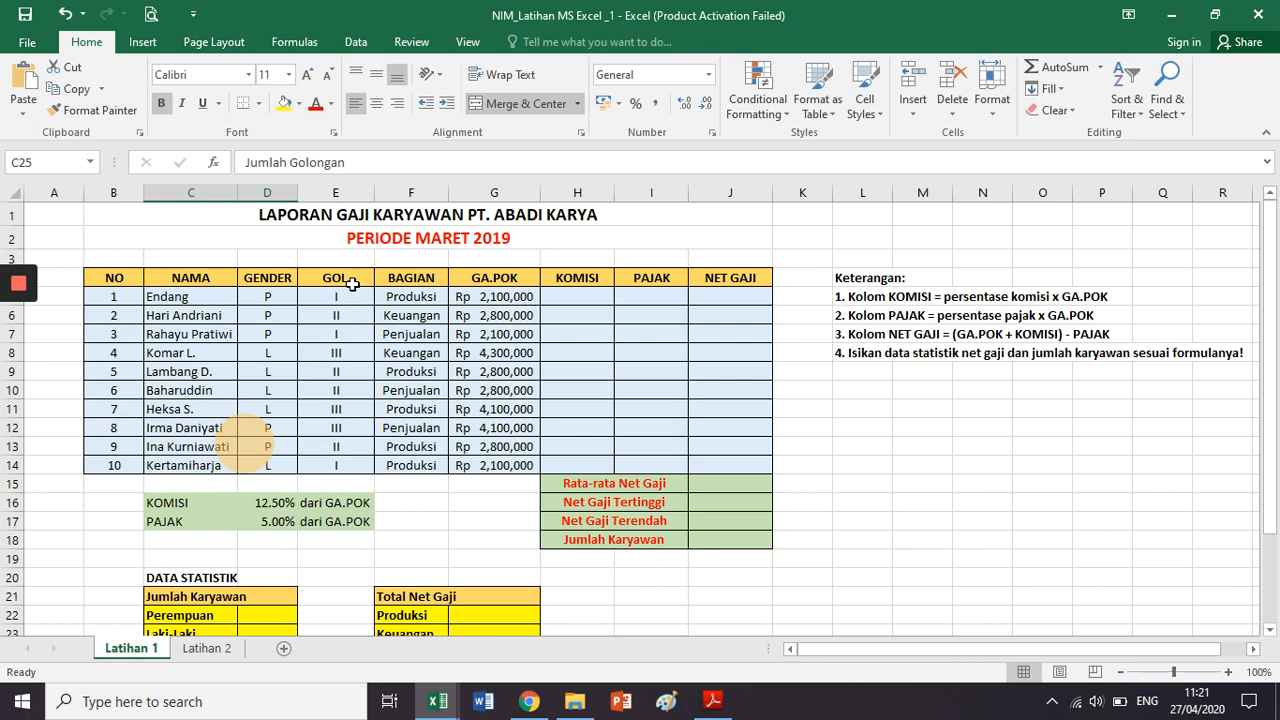
left_click_drag(352, 285, 351, 458)
scroll(357, 457, "down", 3)
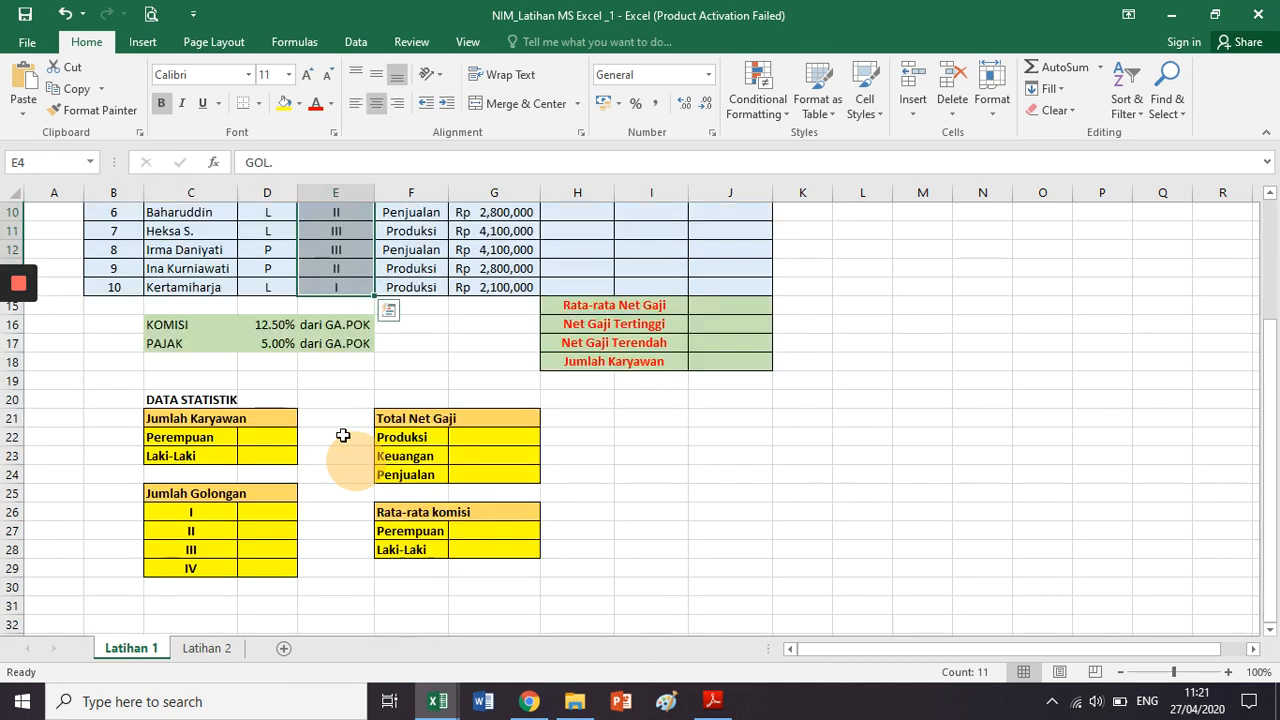
left_click(342, 435)
left_click_drag(177, 401, 285, 557)
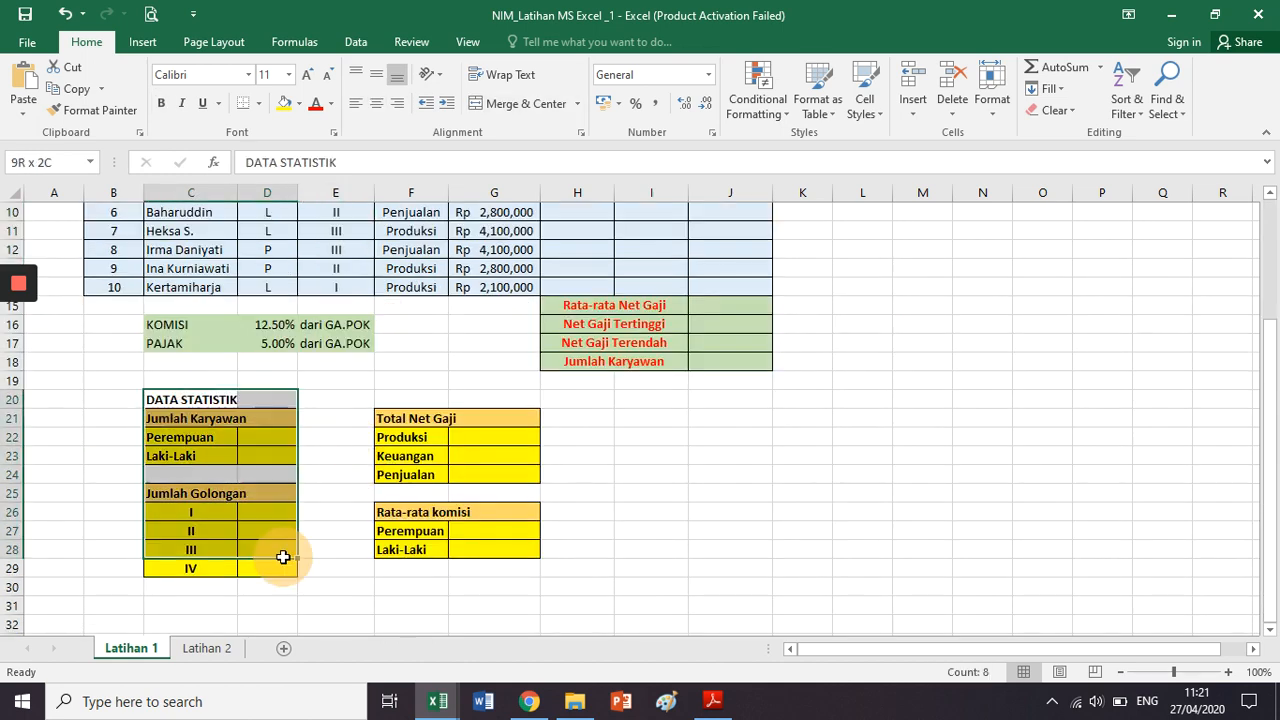
Examine the Total Net Gaji table with its Produksi, Keuangan and Penjualan rows in the DATA STATISTIK section.
left_click(429, 418)
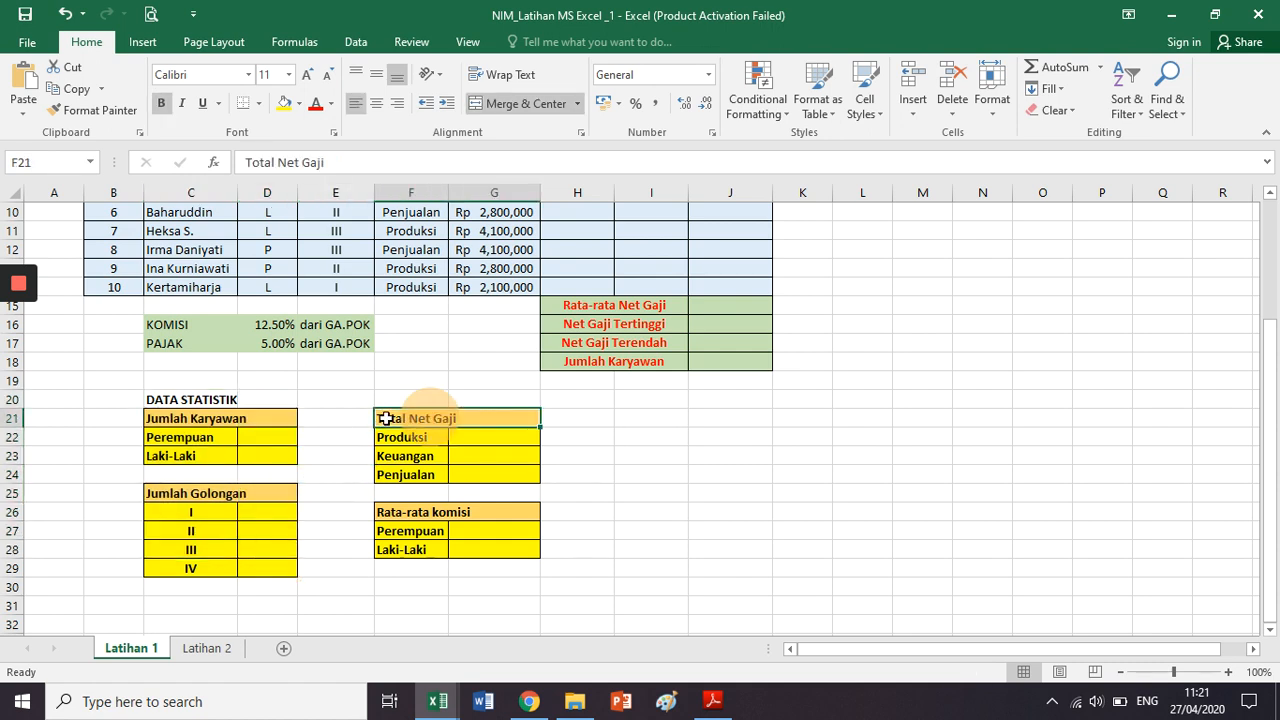
scroll(420, 418, "up", 2)
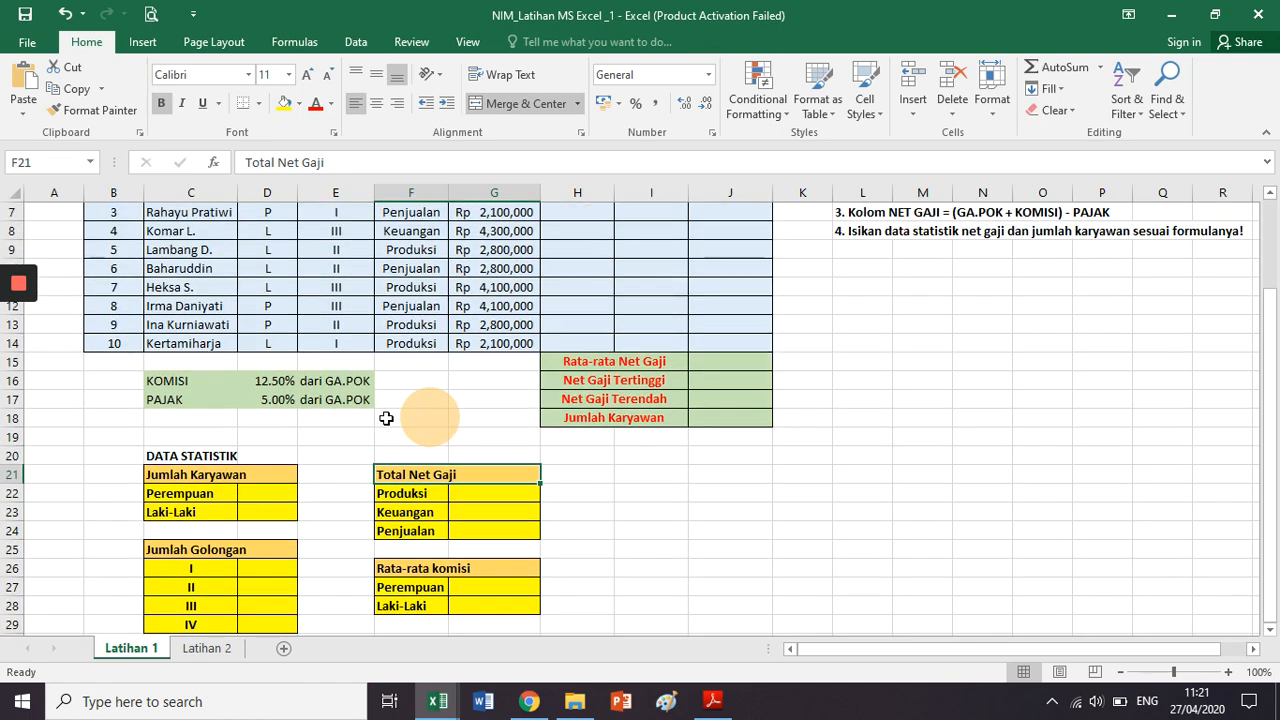
left_click(424, 550)
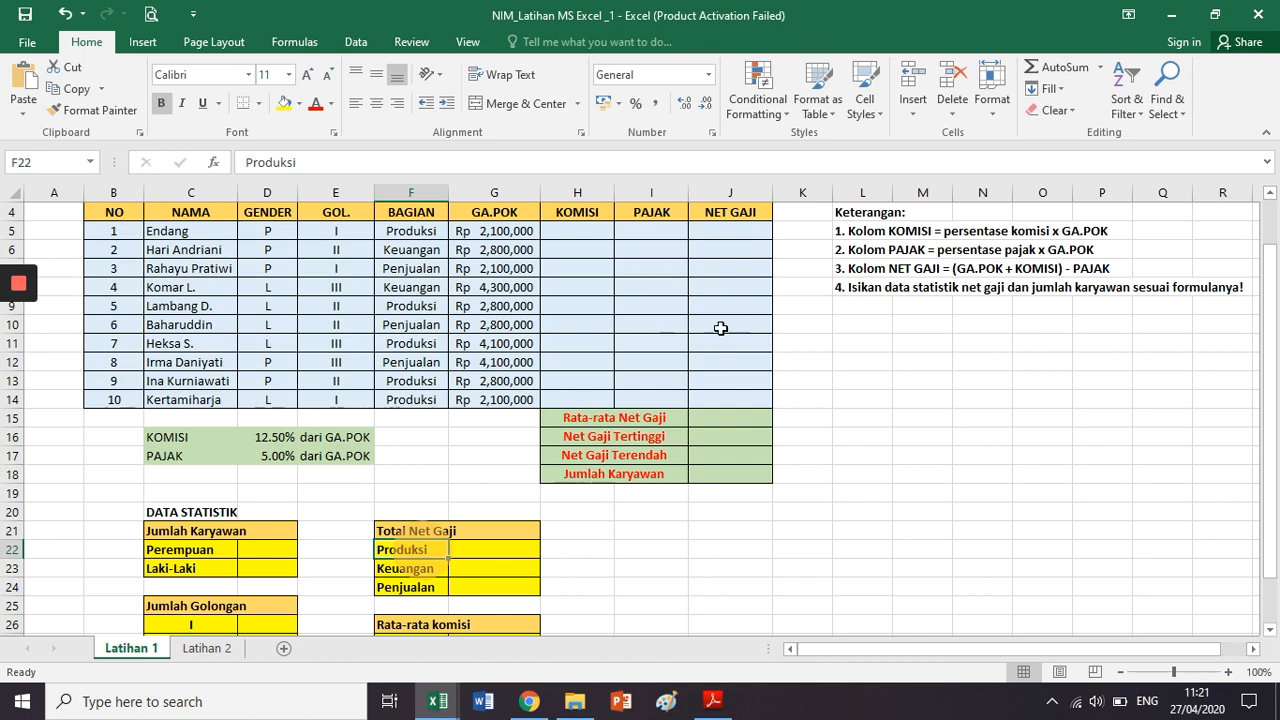
scroll(478, 519, "down", 2)
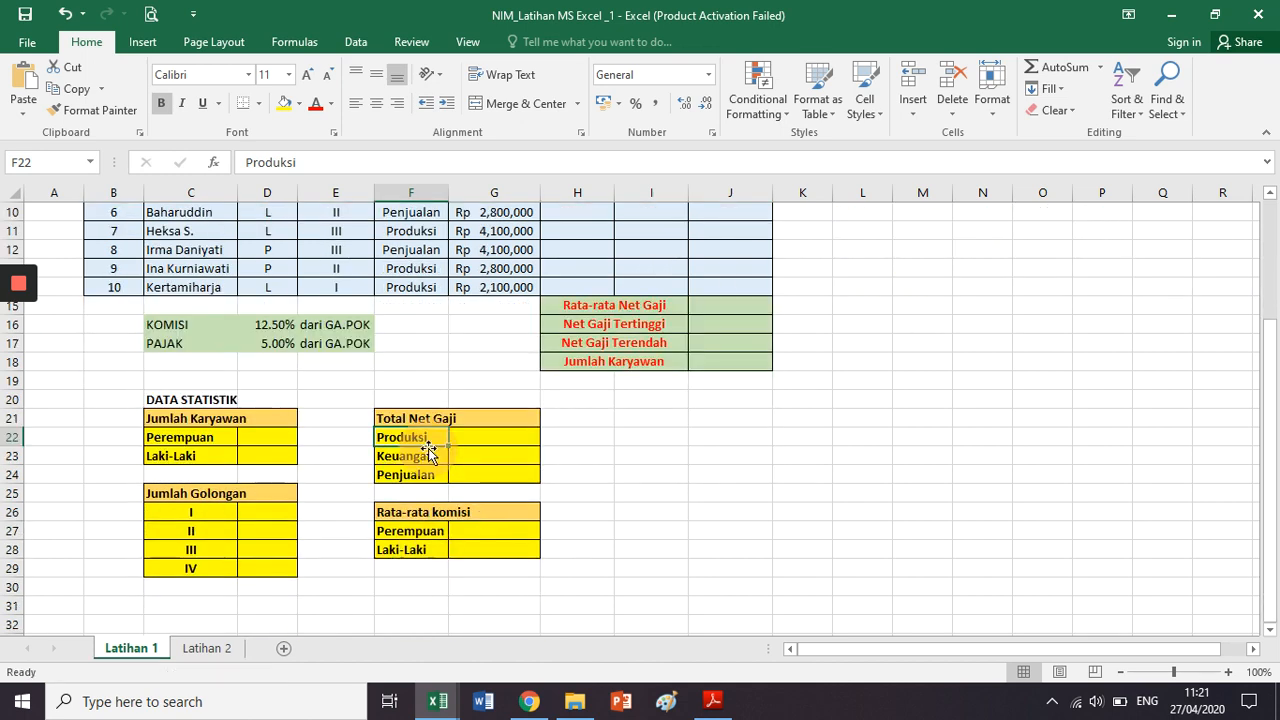
left_click(426, 456)
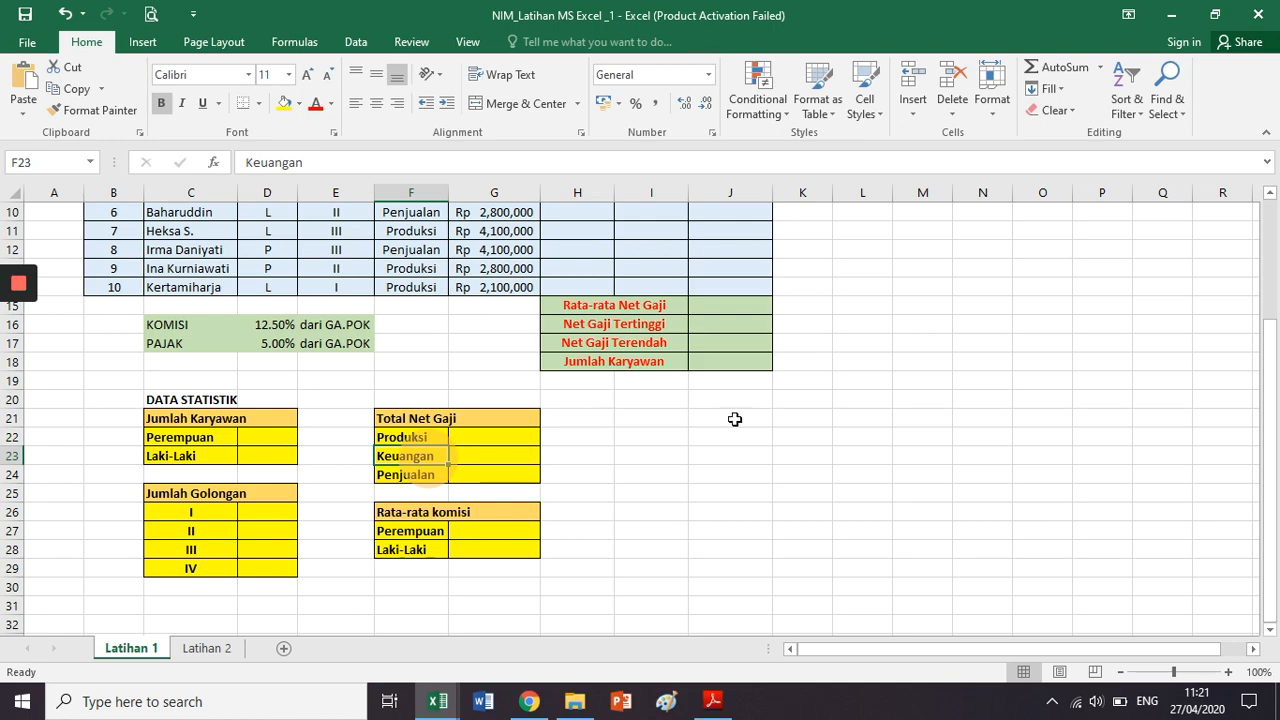
left_click(424, 476)
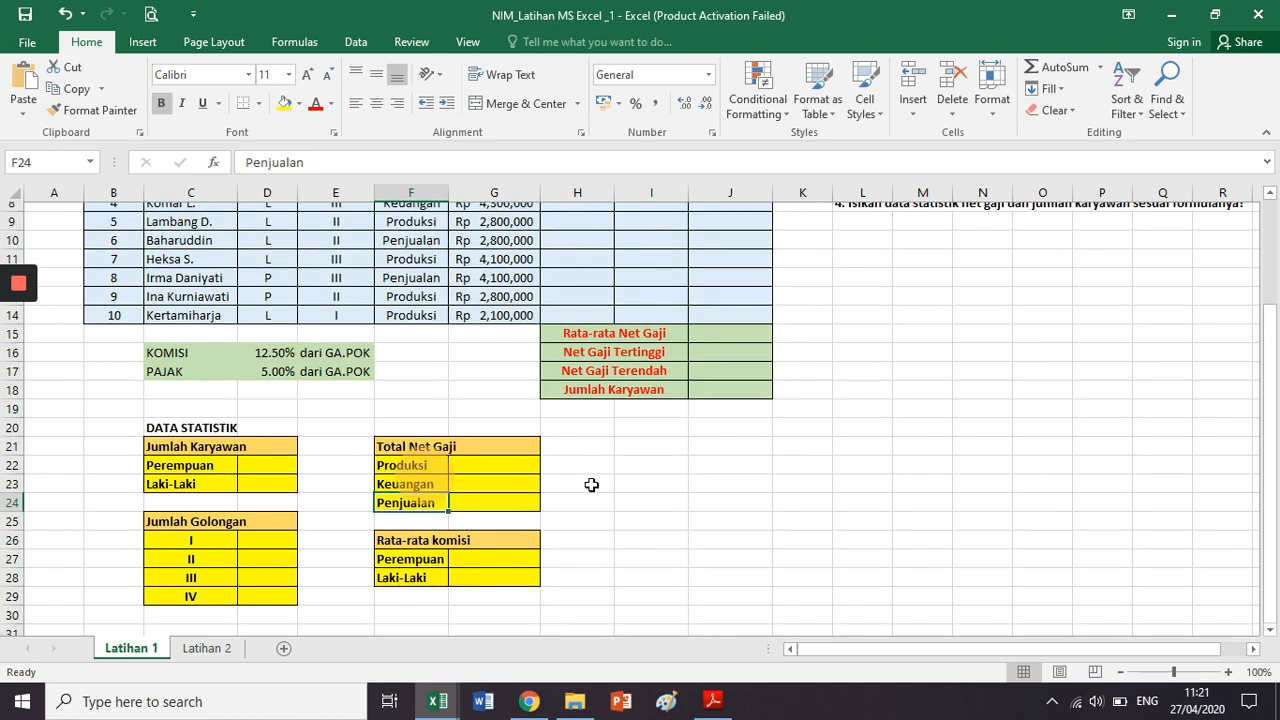
Relate the Total Net Gaji categories to the BAGIAN and NET GAJI columns of the salary report.
scroll(590, 486, "up", 3)
left_click(426, 193)
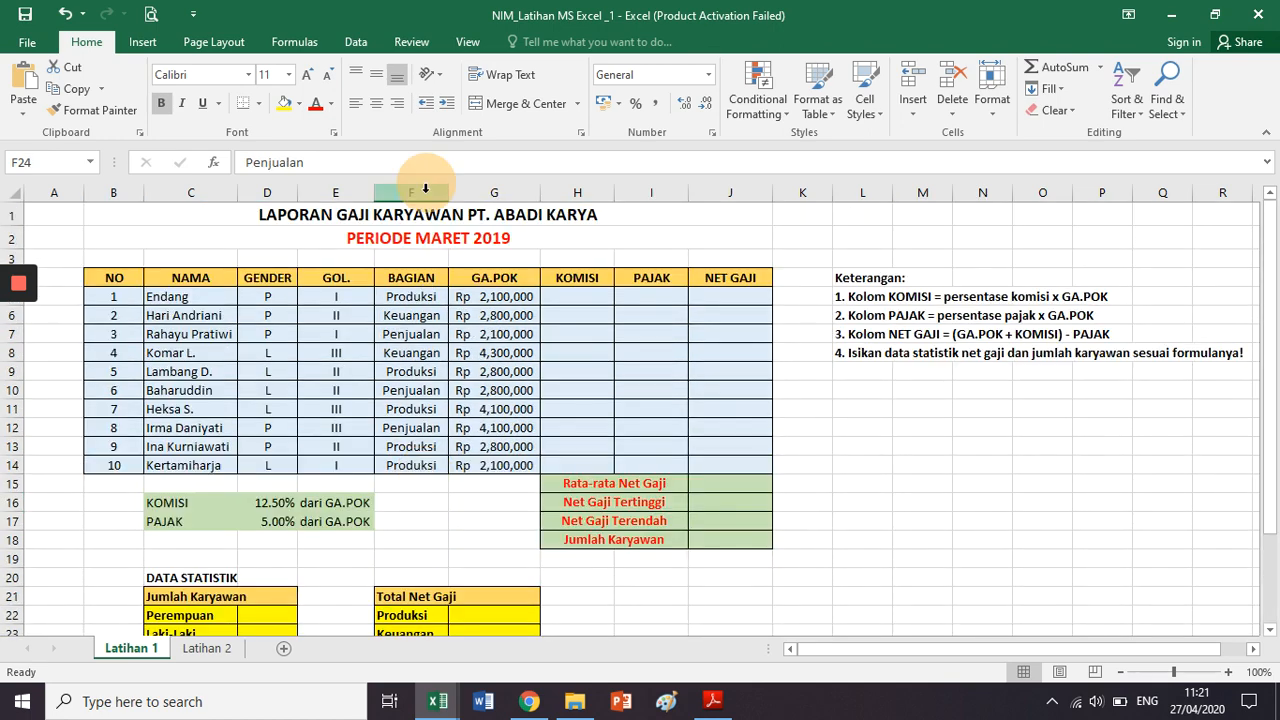
left_click(731, 193)
left_click(408, 520)
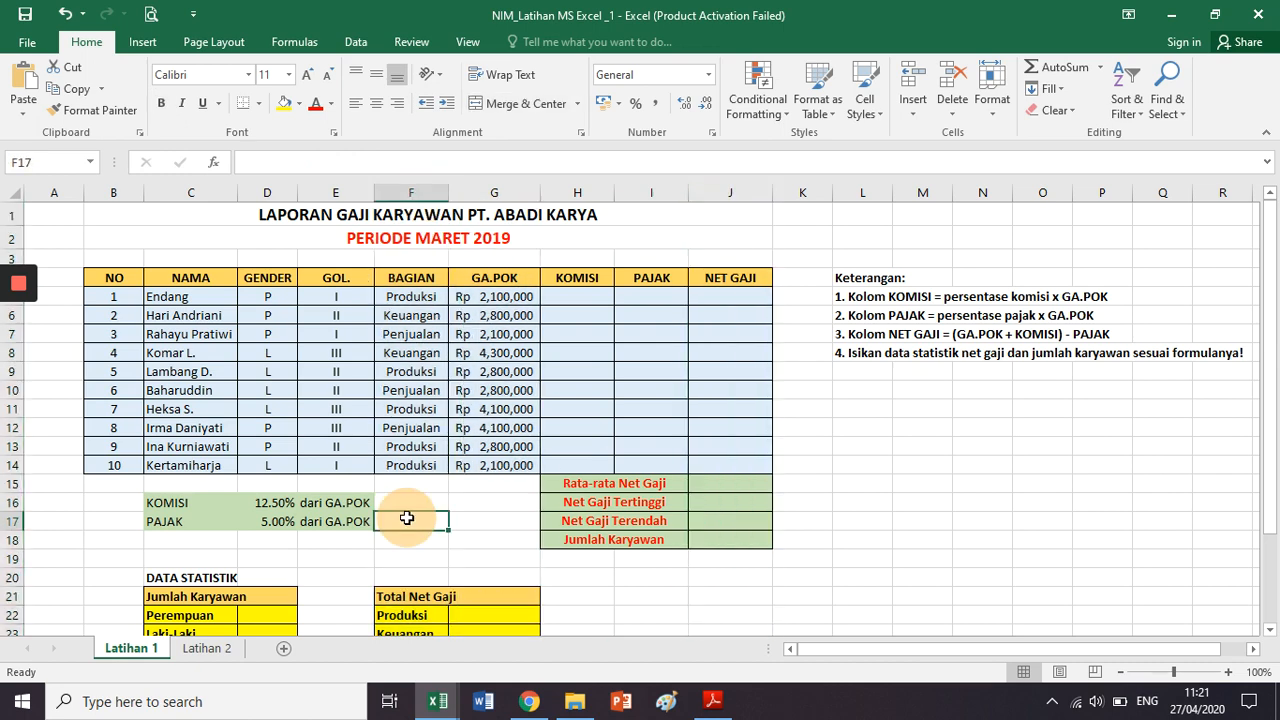
Compare the Rata-rata komisi table with the Total Net Gaji table in the DATA STATISTIK section.
scroll(408, 520, "down", 4)
left_click(428, 461)
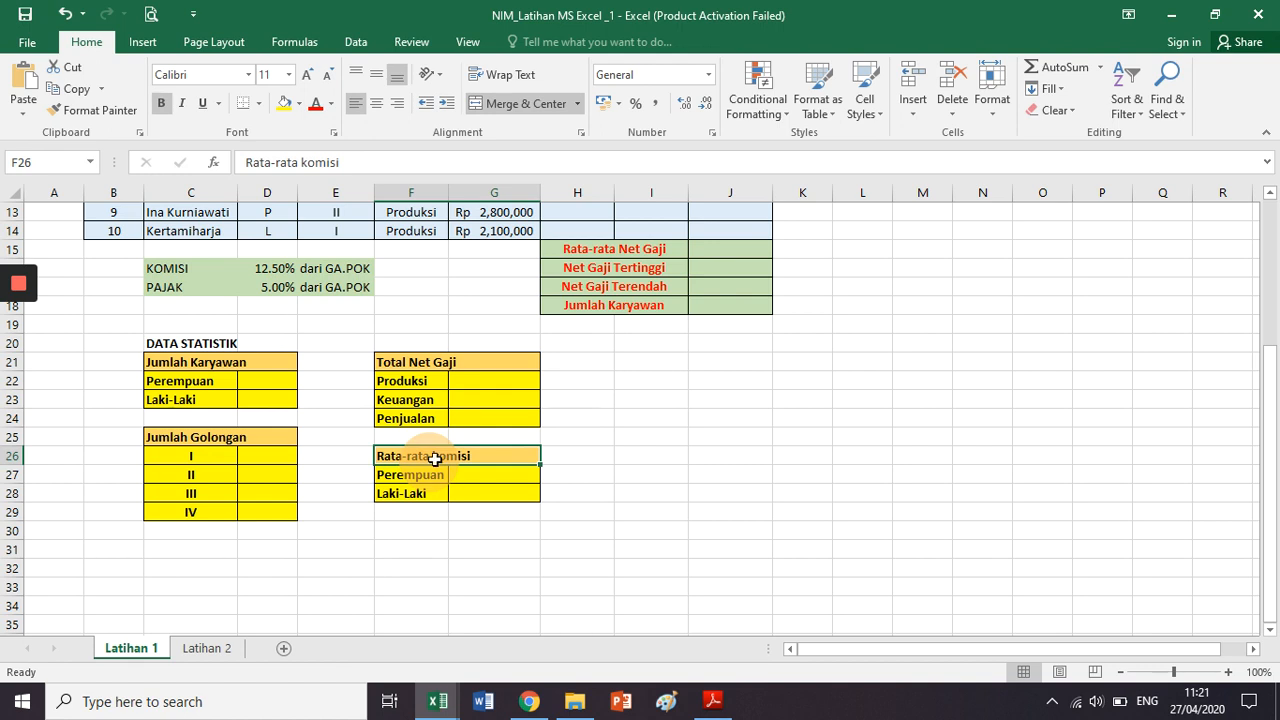
left_click(424, 364)
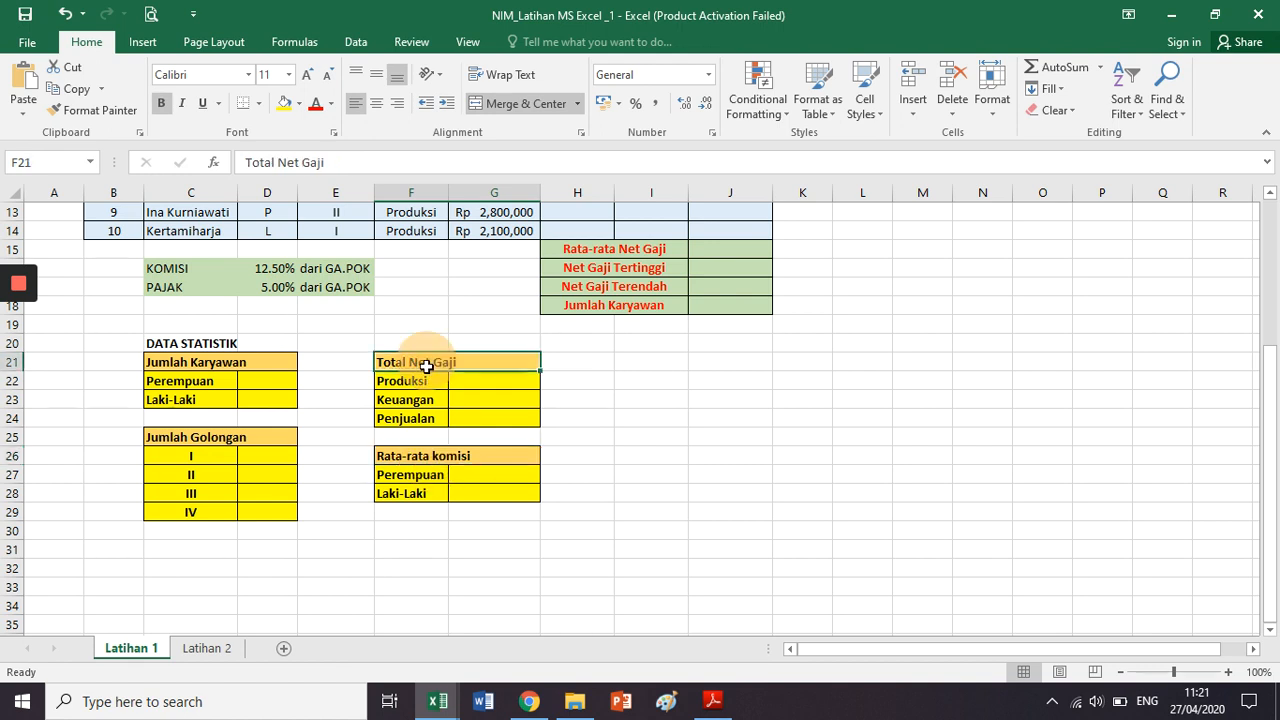
left_click(408, 457)
scroll(614, 461, "up", 2)
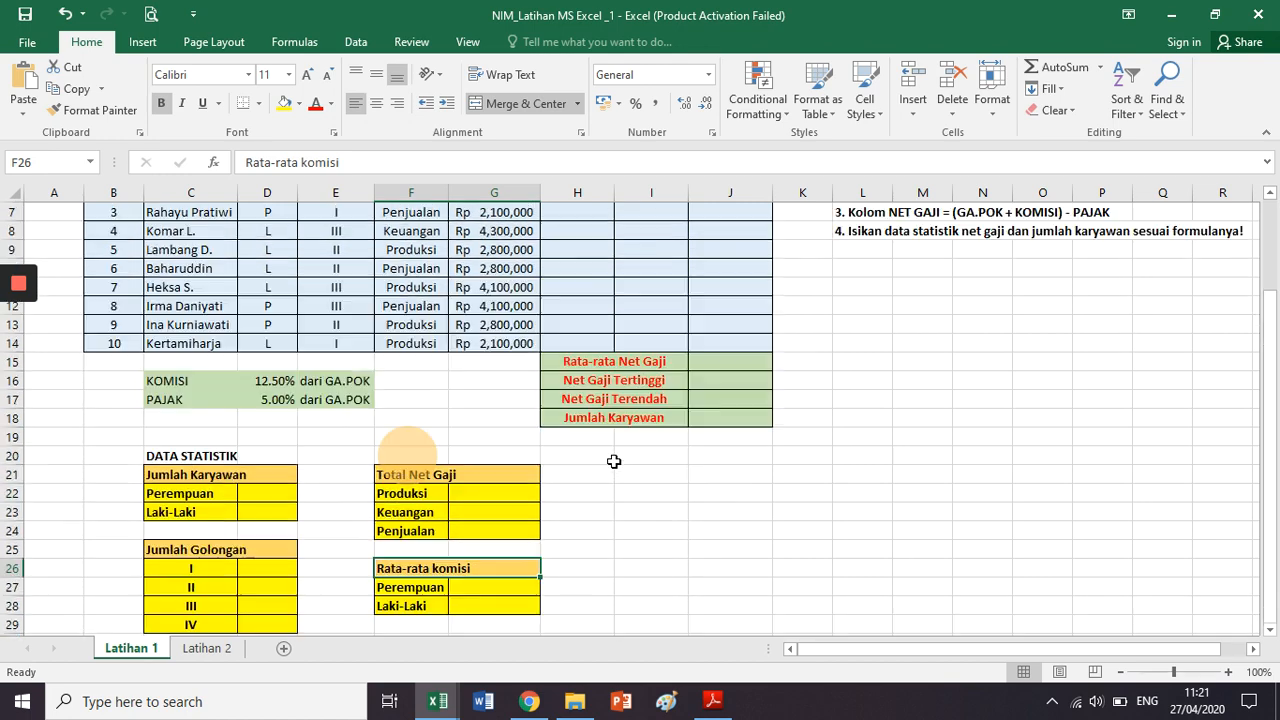
scroll(614, 461, "up", 2)
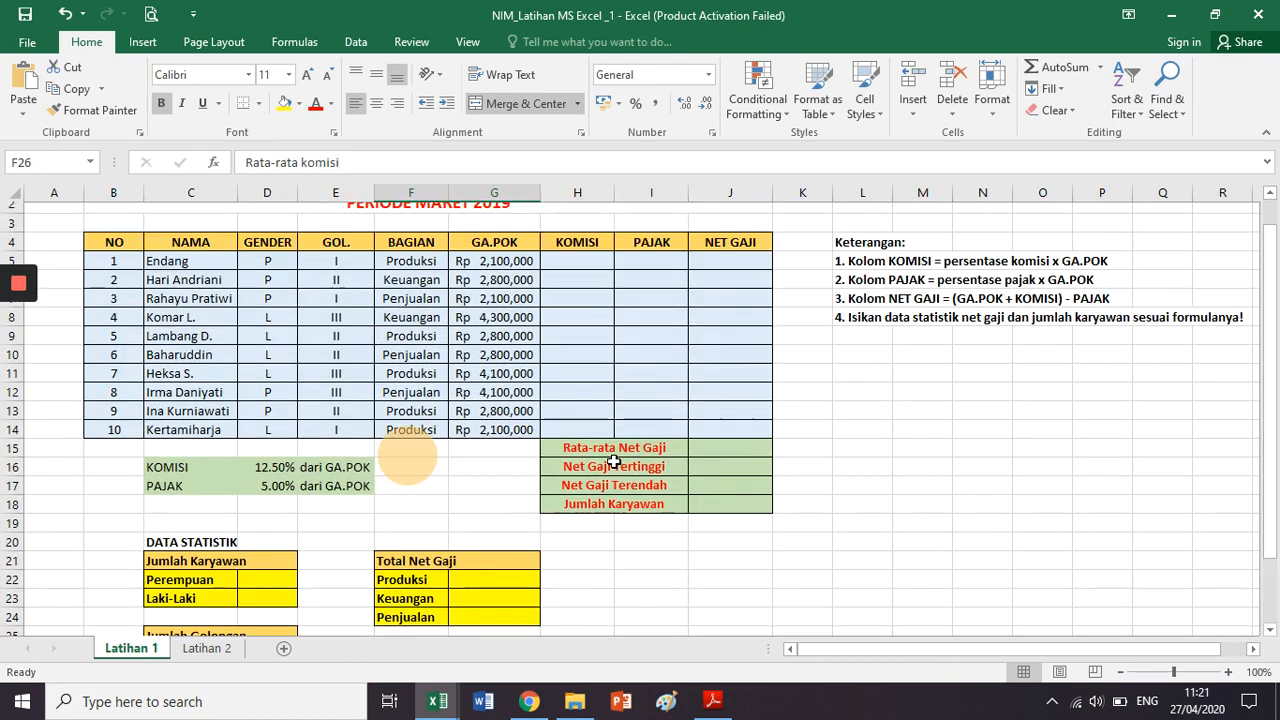
Check the KOMISI column of the salary report as the source for the Rata-rata komisi table.
left_click(577, 192)
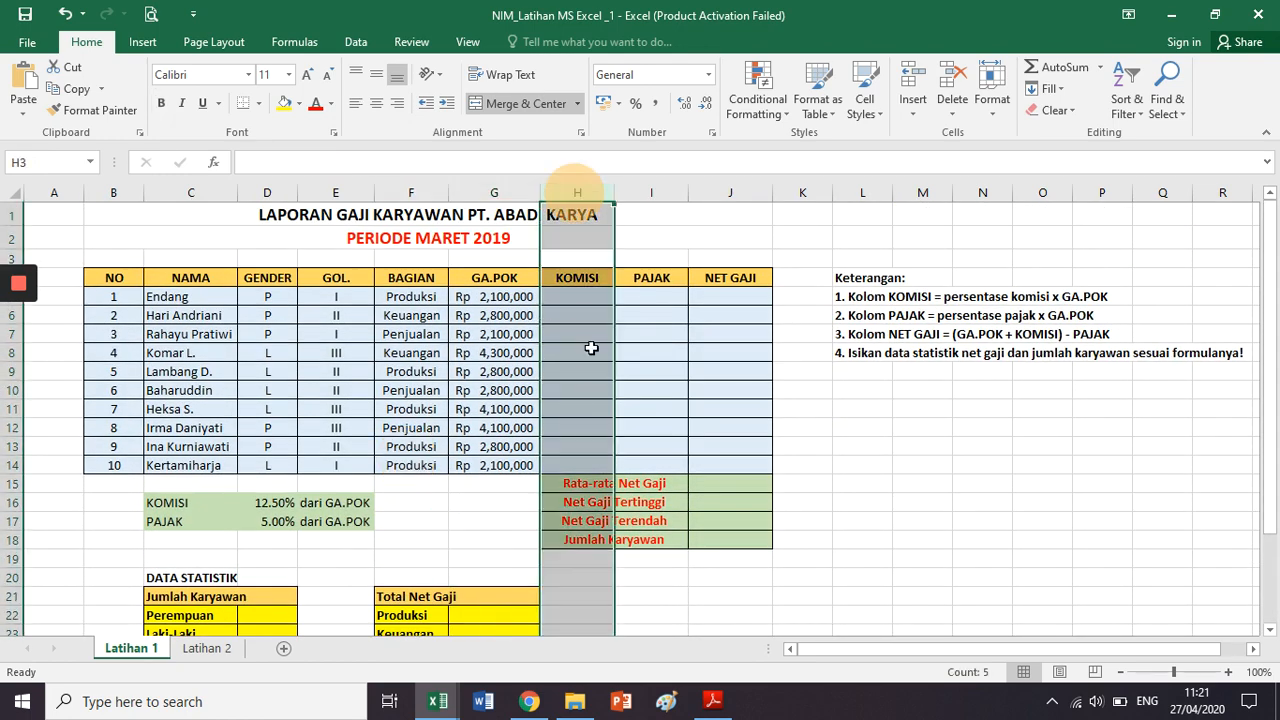
scroll(455, 432, "down", 3)
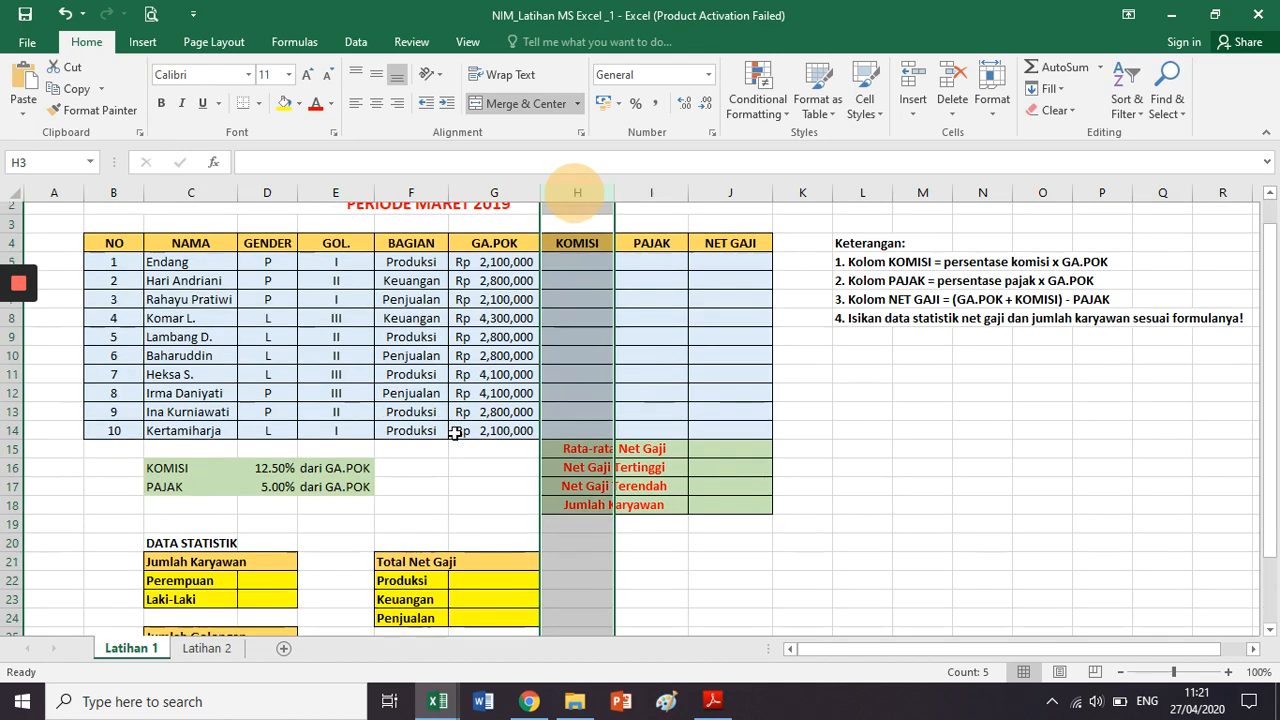
scroll(486, 374, "up", 1)
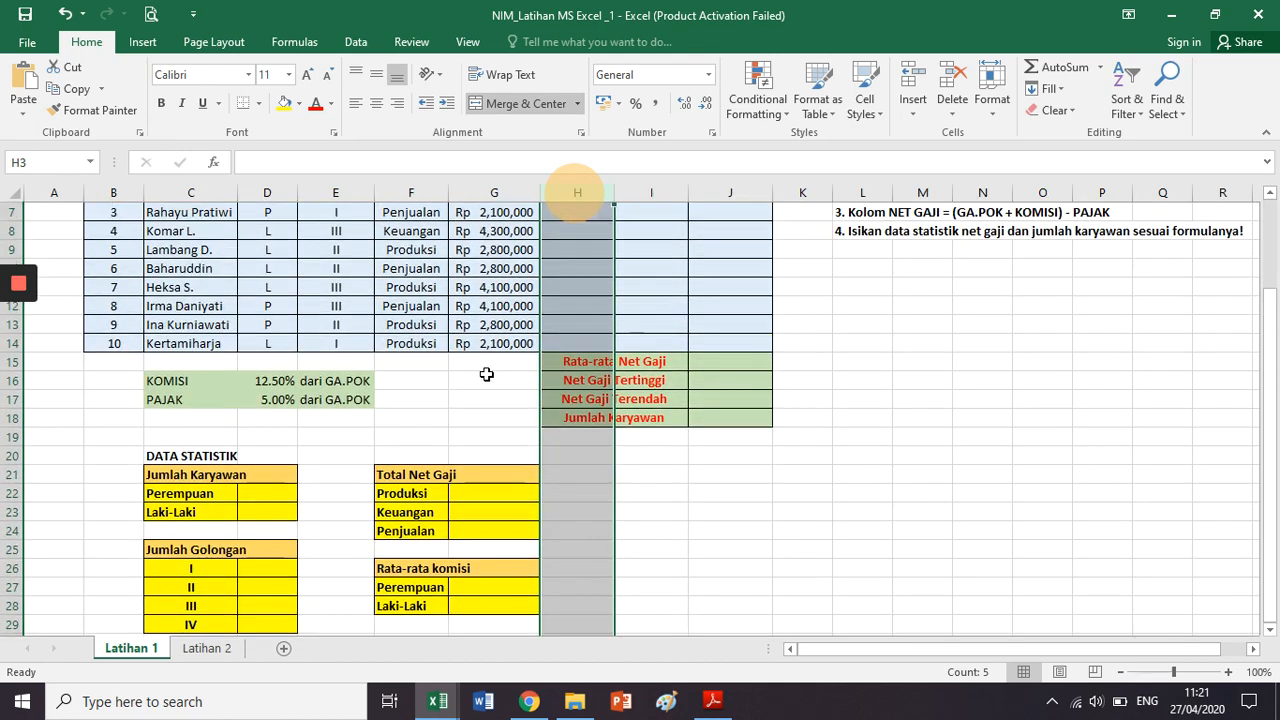
left_click(486, 374)
scroll(486, 374, "up", 2)
left_click(582, 195)
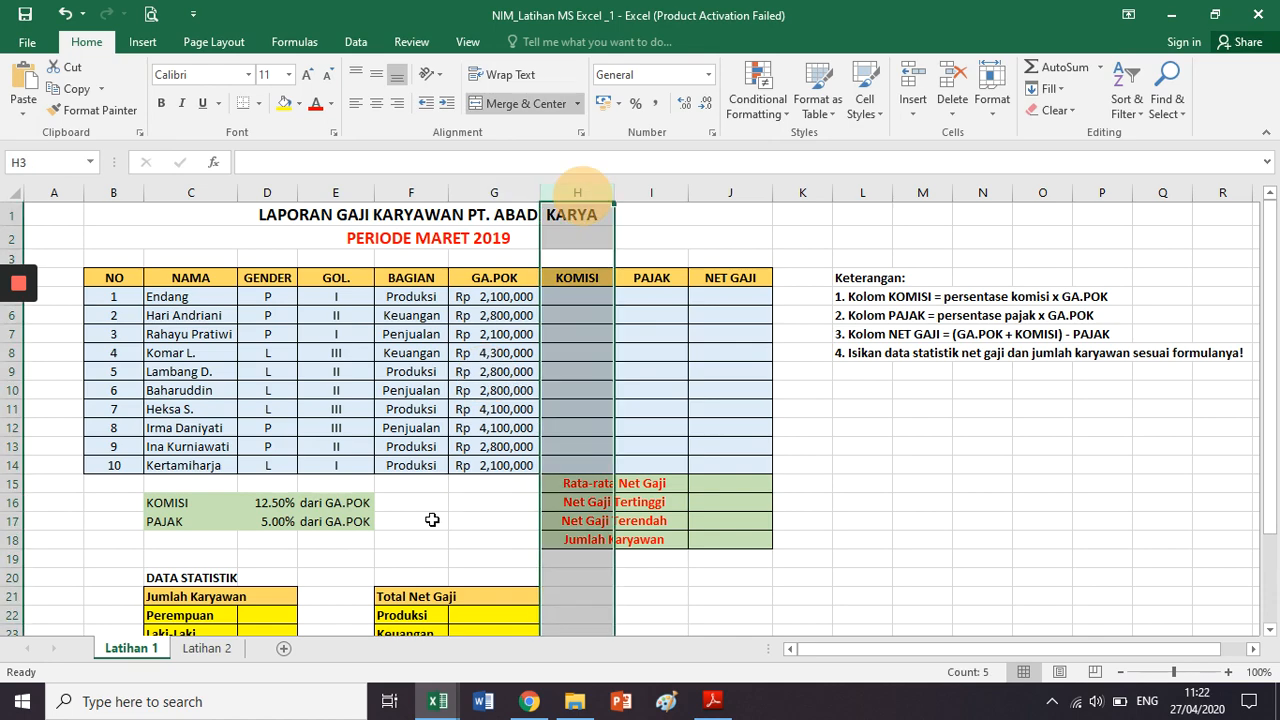
Compare the Perempuan and Laki-Laki rows of the Rata-rata komisi table with the GENDER and KOMISI columns.
scroll(410, 518, "down", 3)
left_click(405, 516)
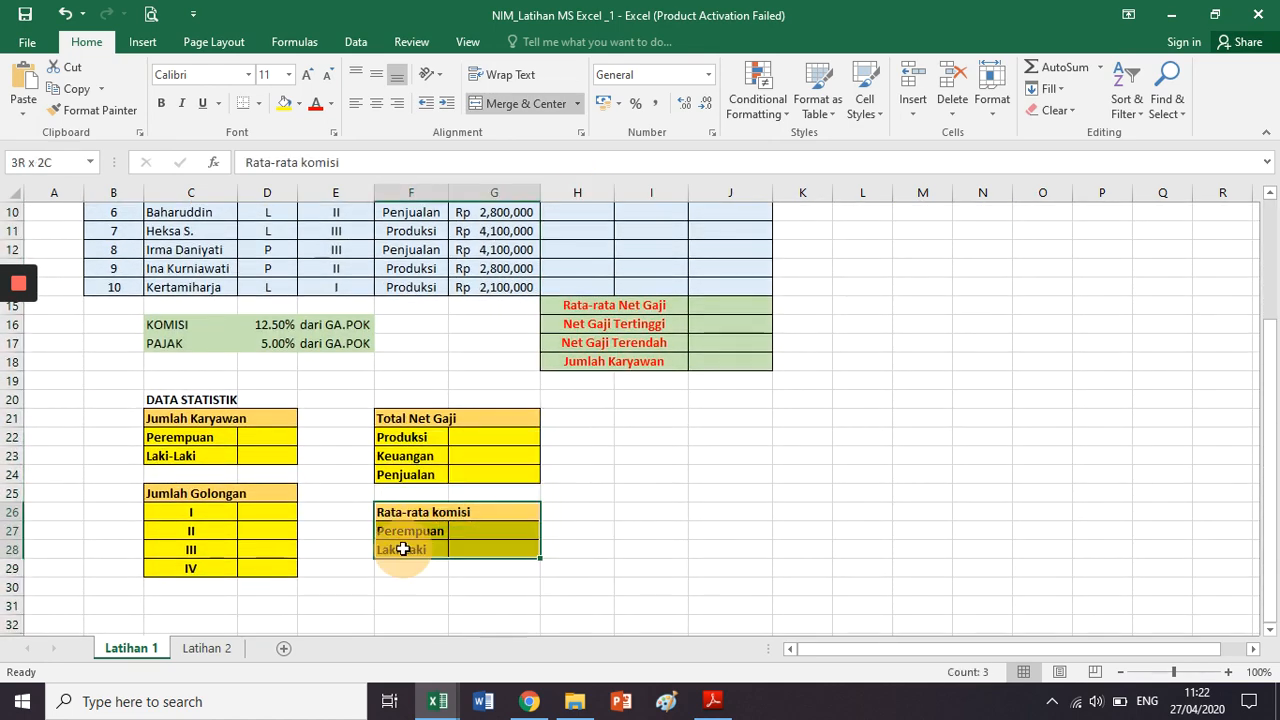
left_click(405, 549)
left_click_drag(403, 529, 405, 549)
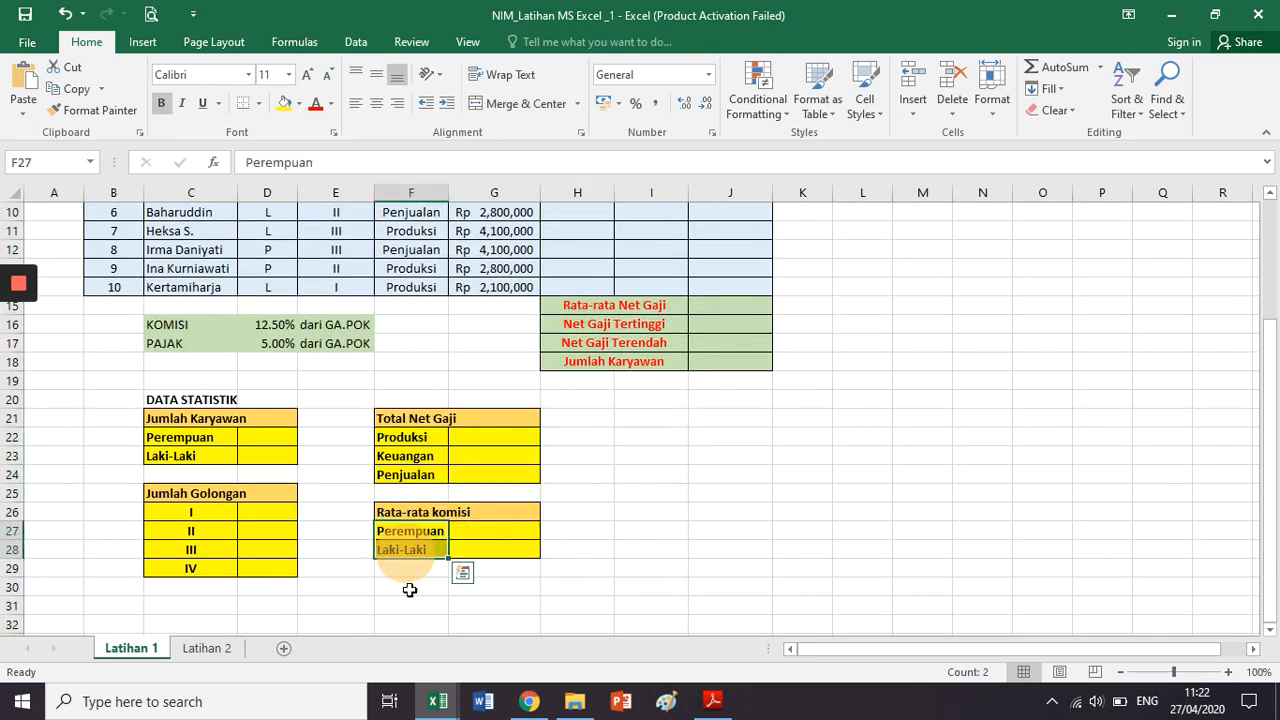
scroll(357, 524, "up", 3)
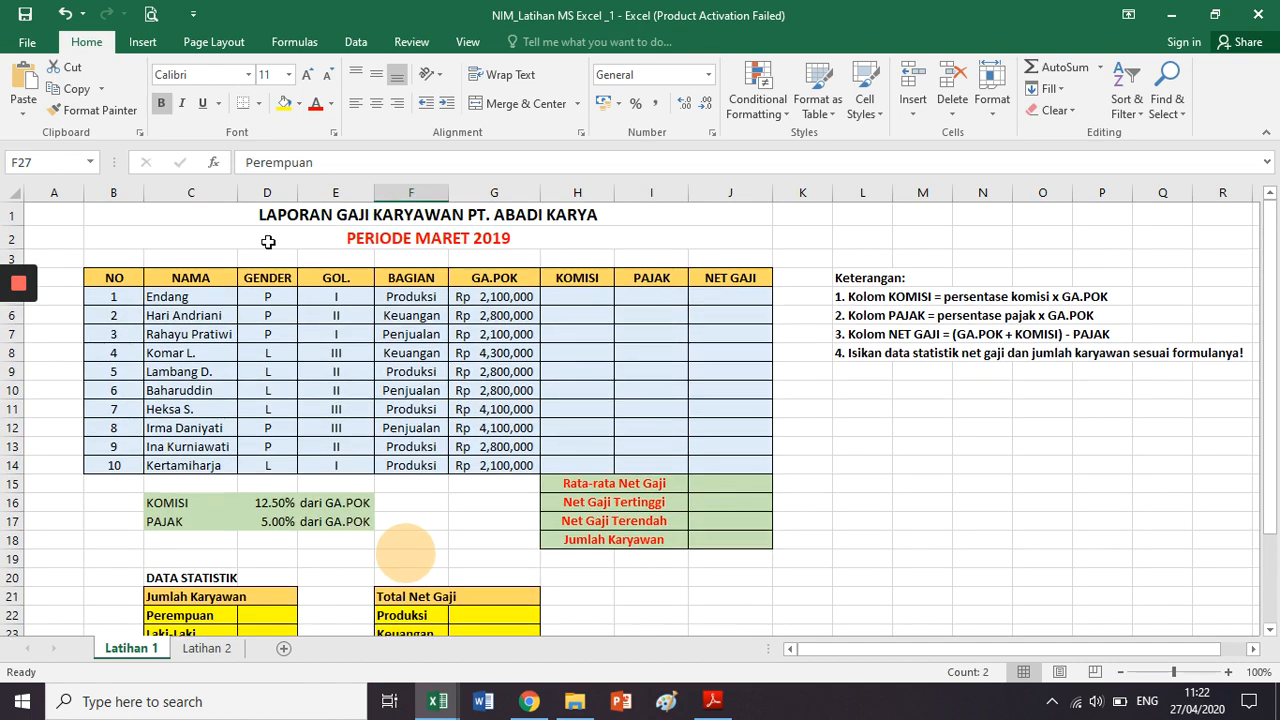
left_click(281, 182)
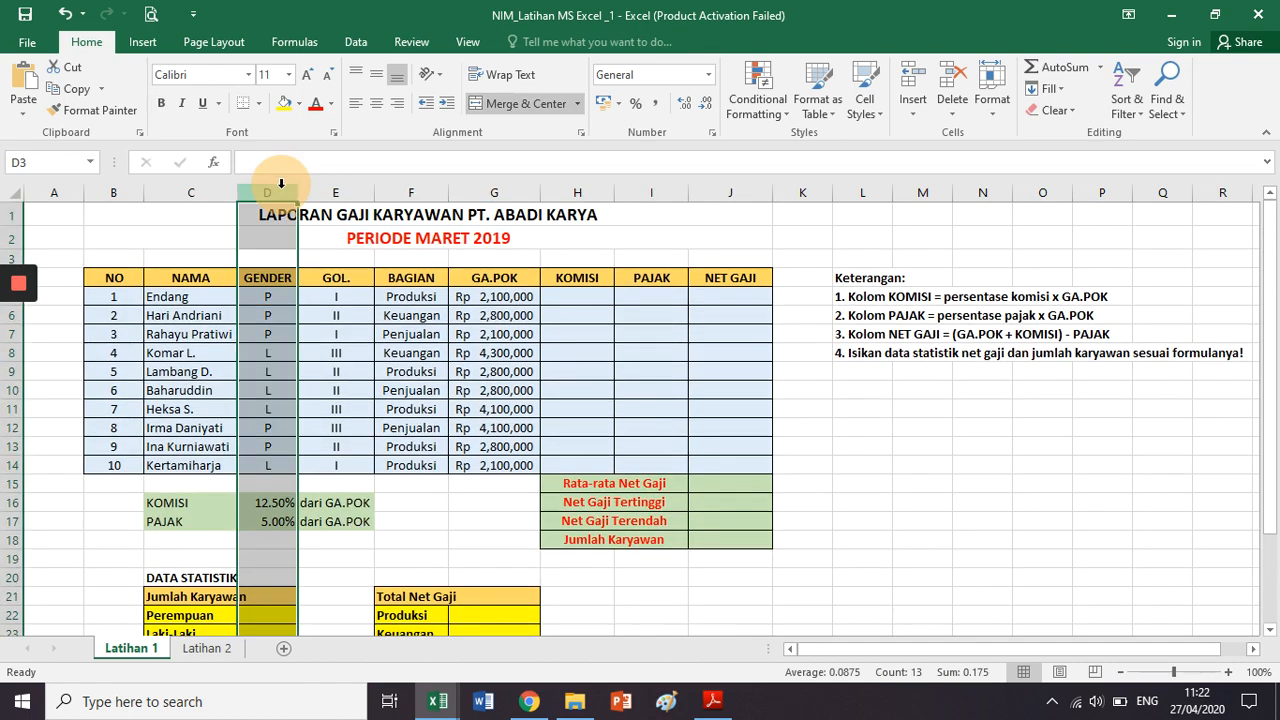
left_click(590, 192)
scroll(437, 534, "down", 3)
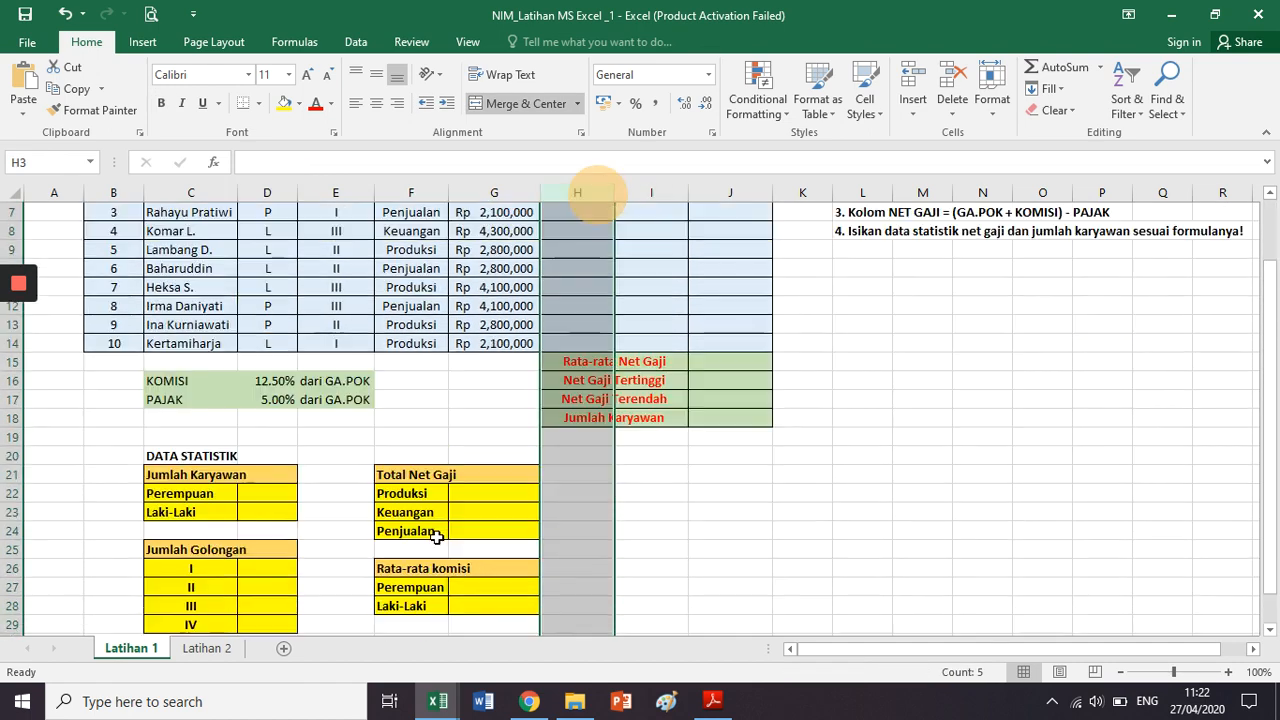
left_click(410, 512)
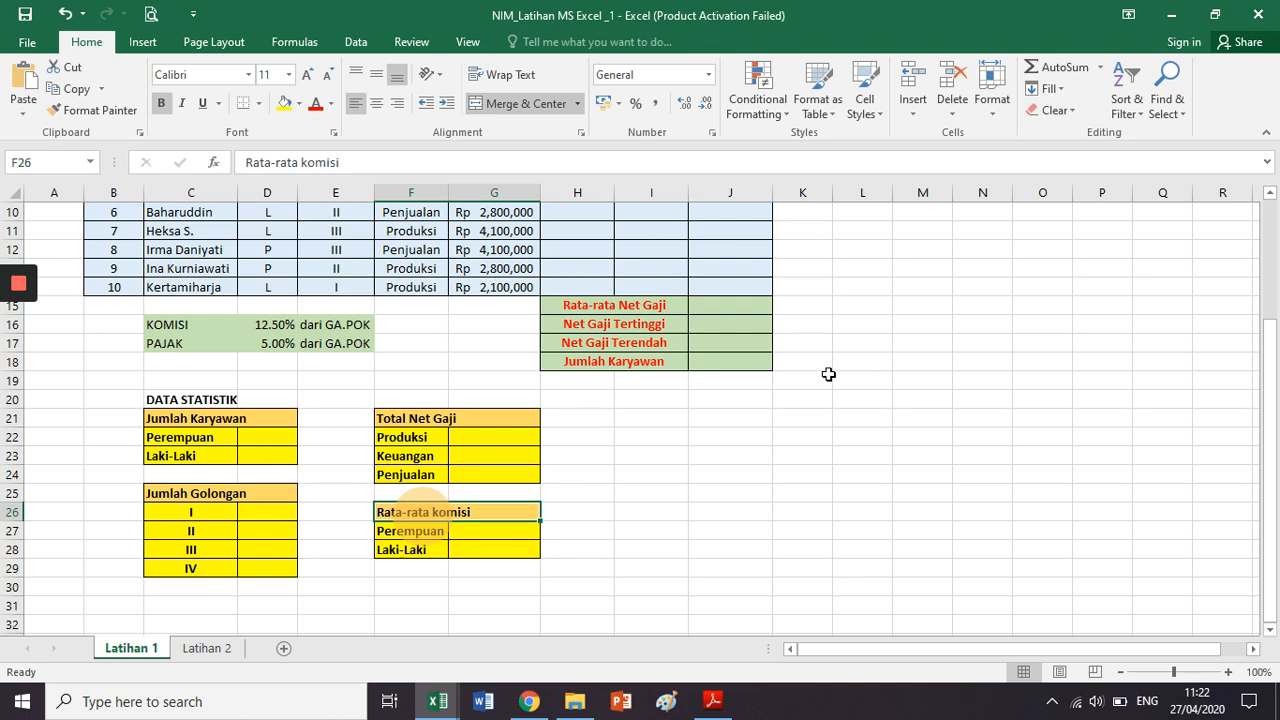
Switch to the Panduan Praktikum PDF in Adobe Reader and view the PRAKTIK 3 salary table on page 7.
scroll(828, 374, "up", 3)
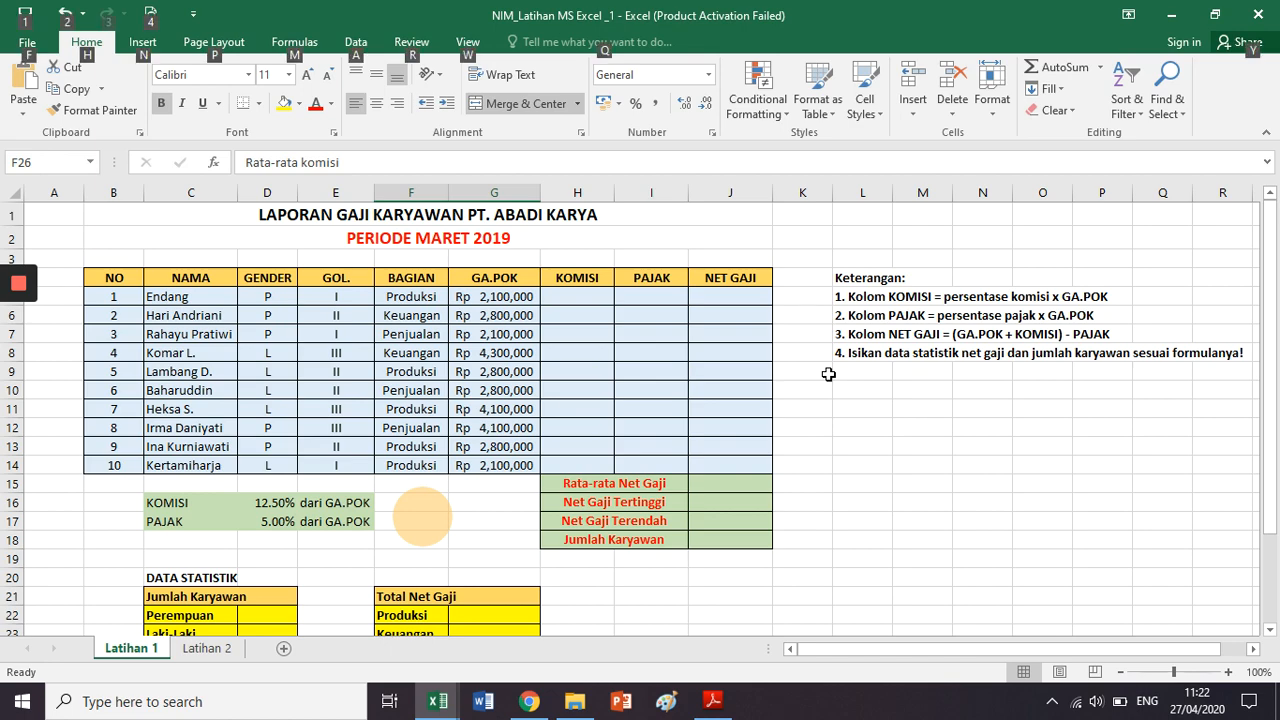
key("alt+Tab")
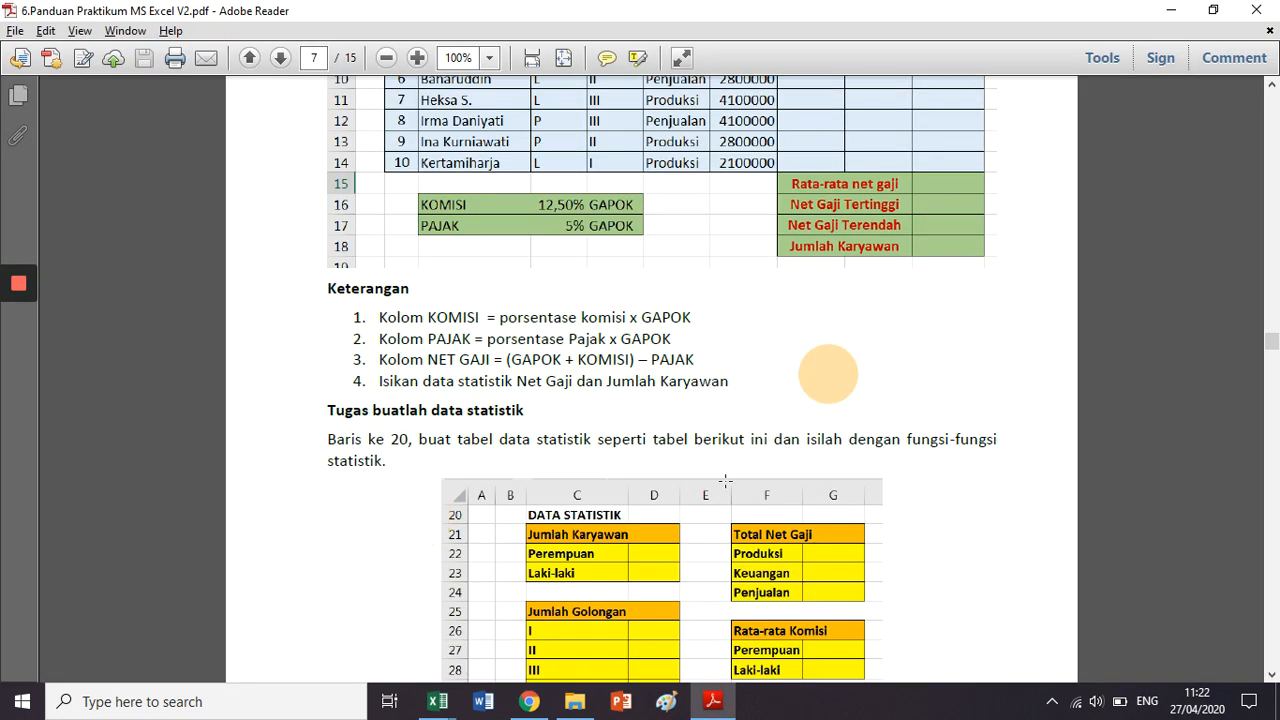
scroll(829, 380, "up", 5)
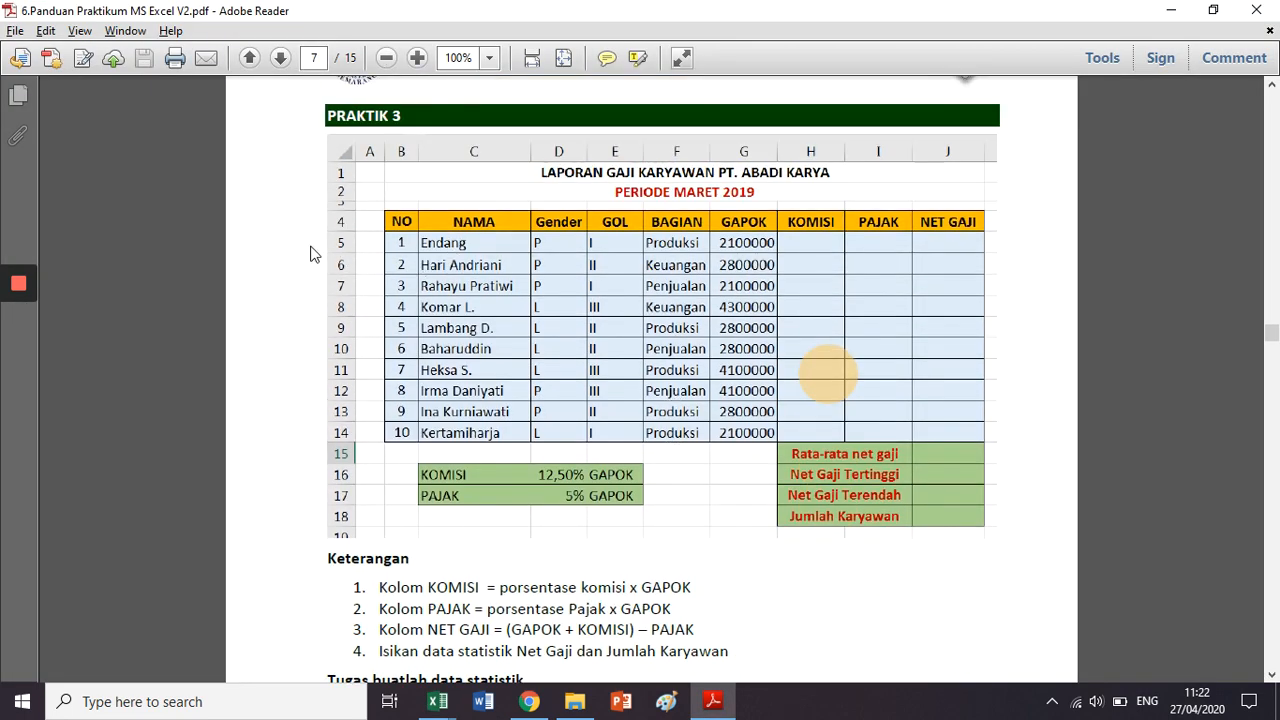